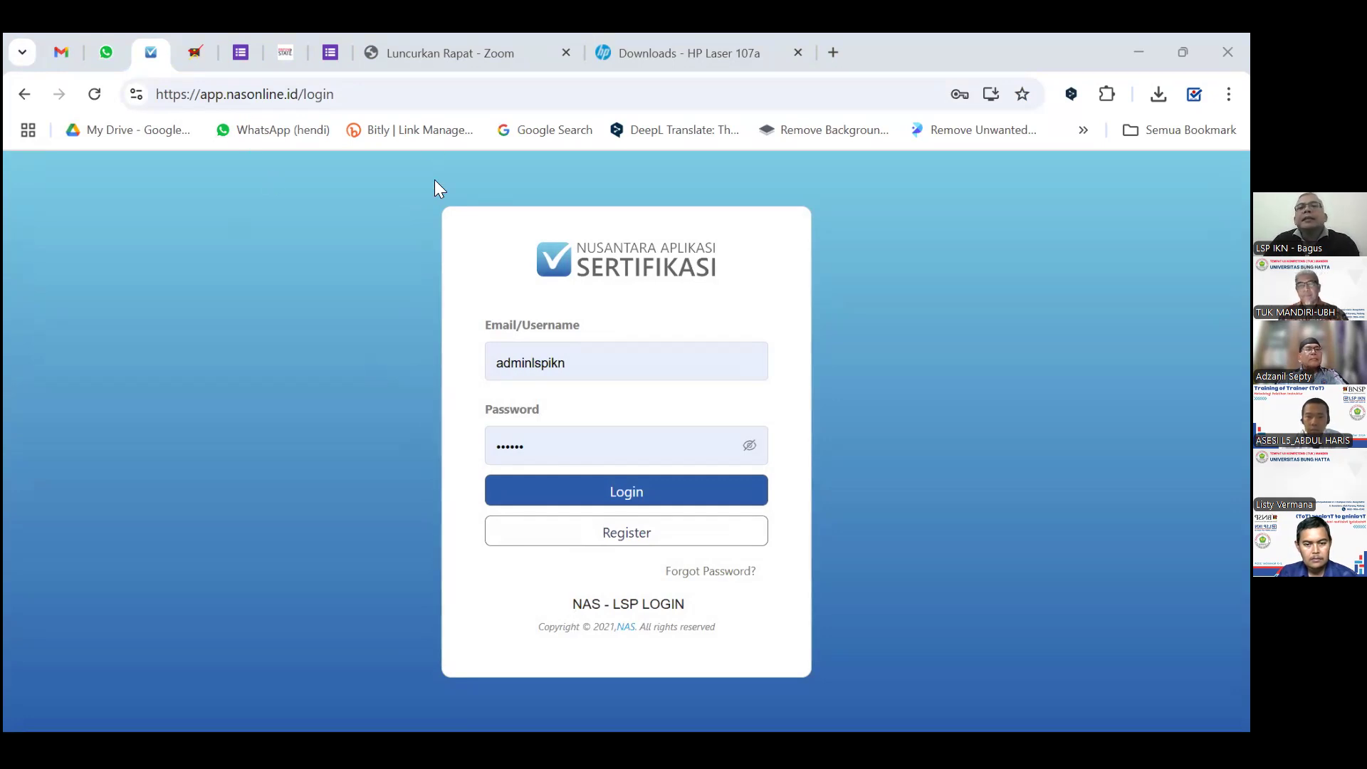
Clear the saved username and password from the login form and dismiss the autofill list.
{"action": "left_click", "coordinate": [356, 243]}
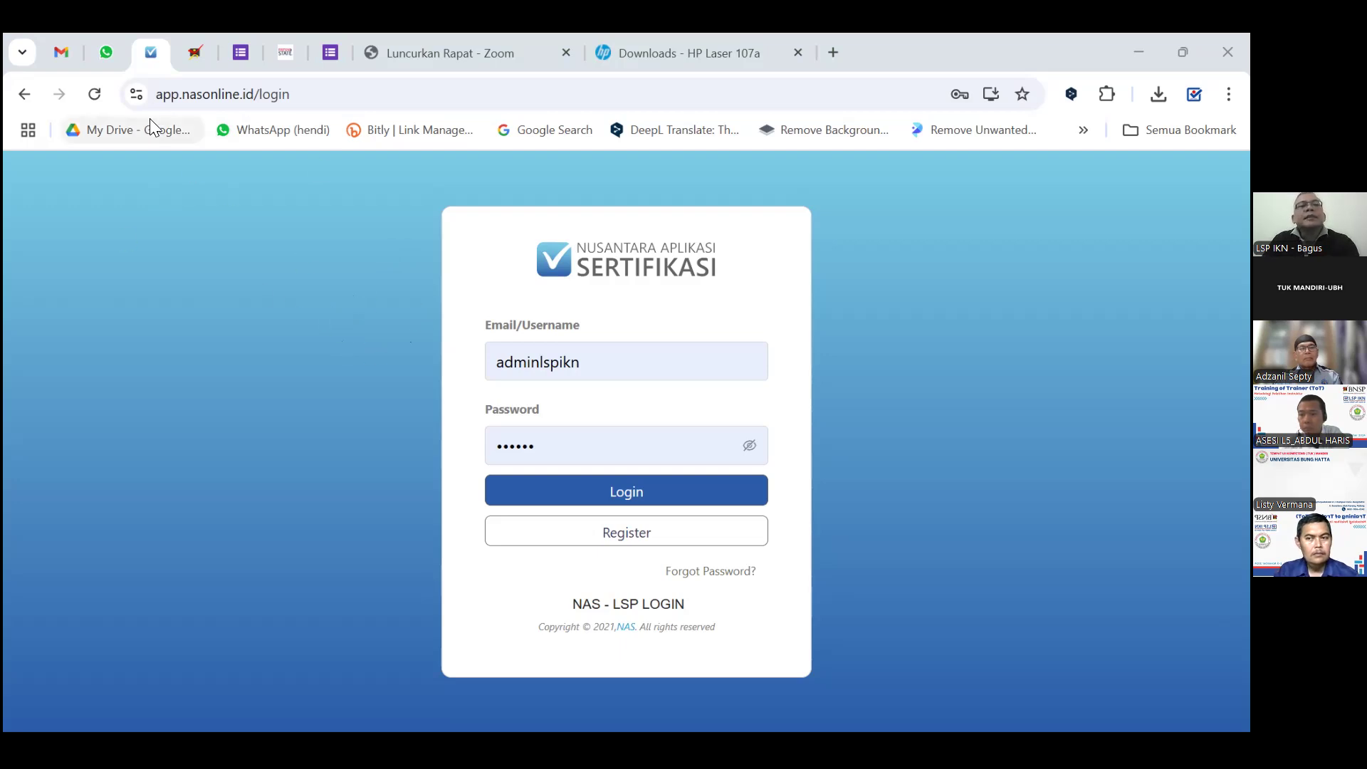
{"action": "left_click_drag", "start_coordinate": [614, 370], "coordinate": [460, 370]}
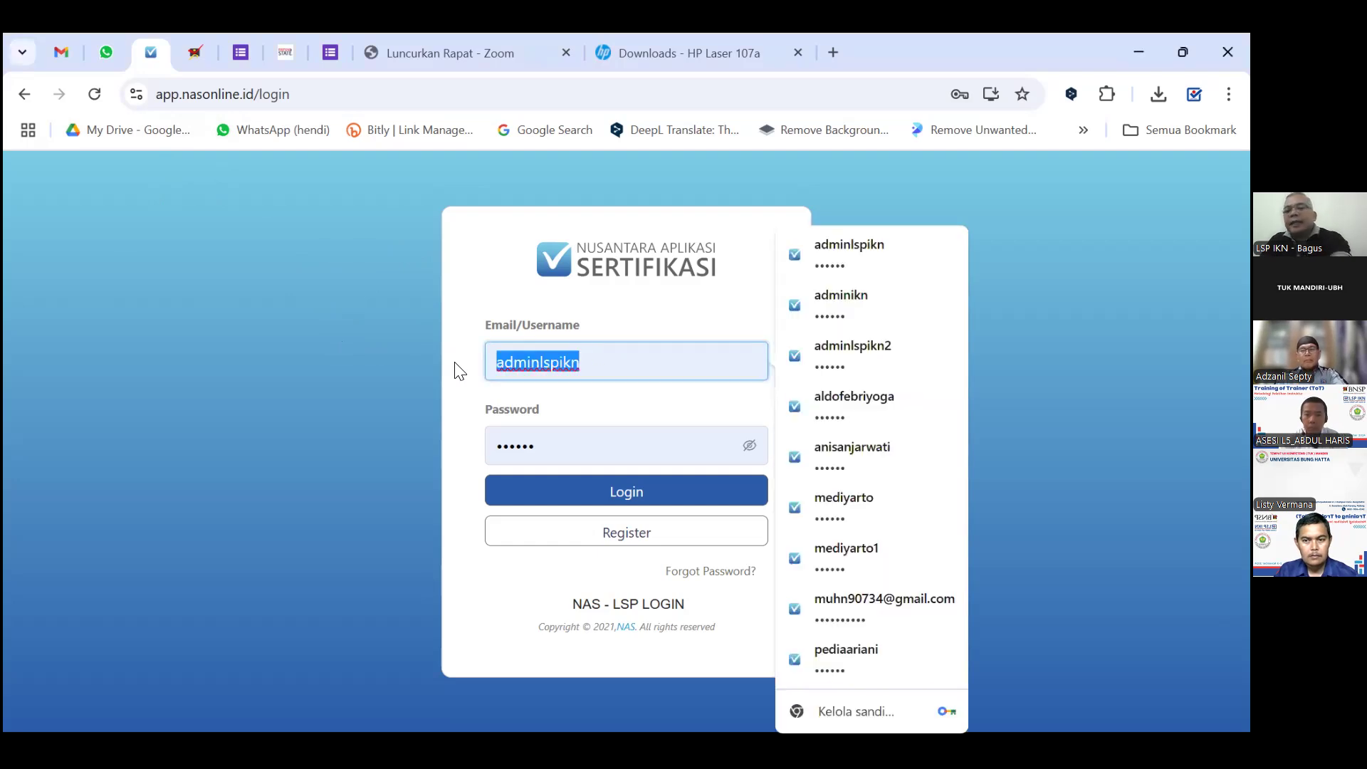
{"action": "key", "text": "BackSpace"}
{"action": "left_click", "coordinate": [567, 445]}
{"action": "left_click_drag", "start_coordinate": [567, 445], "coordinate": [501, 445]}
{"action": "key", "text": "BackSpace"}
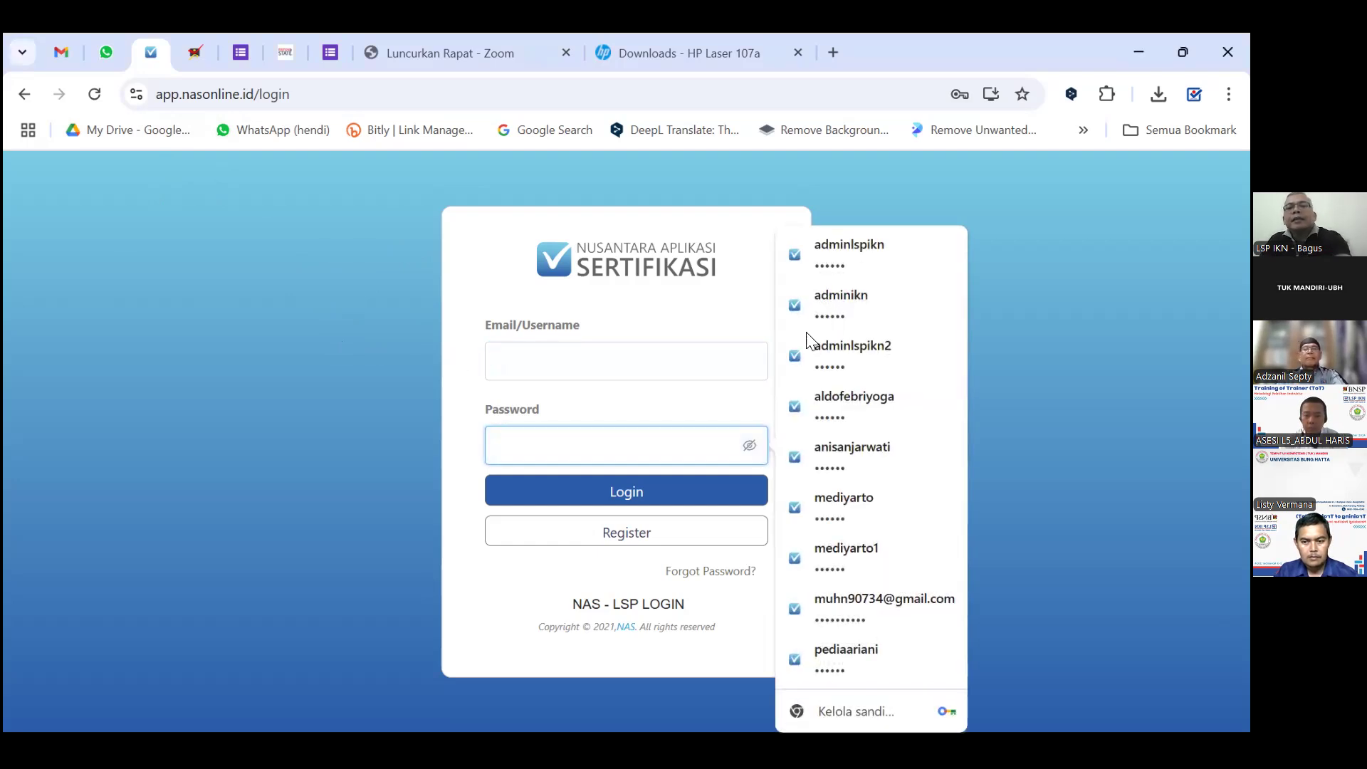
{"action": "left_click", "coordinate": [982, 214]}
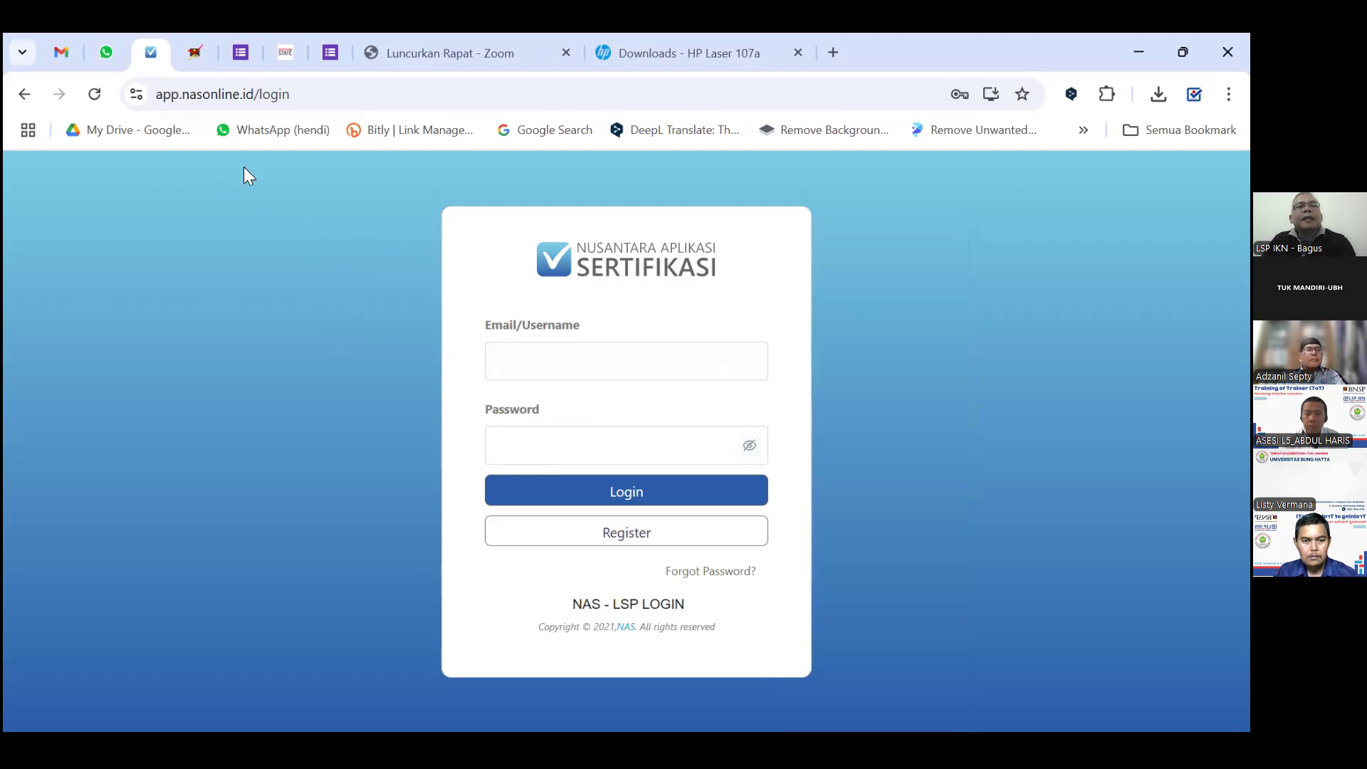
Open the Register form and enter the account username in Nama Pengguna.
{"action": "left_click", "coordinate": [629, 541]}
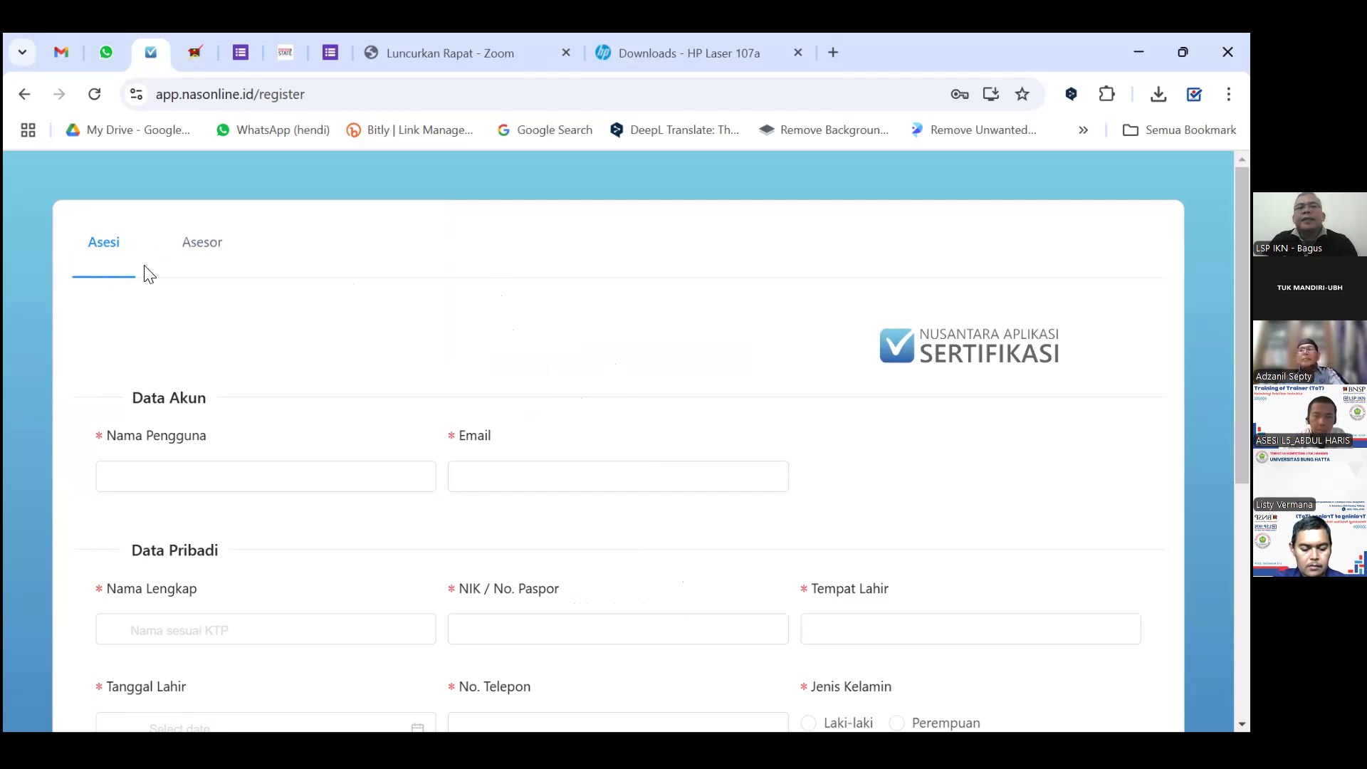
{"action": "scroll", "coordinate": [284, 275], "scroll_direction": "down", "scroll_amount": 2}
{"action": "left_click", "coordinate": [214, 381]}
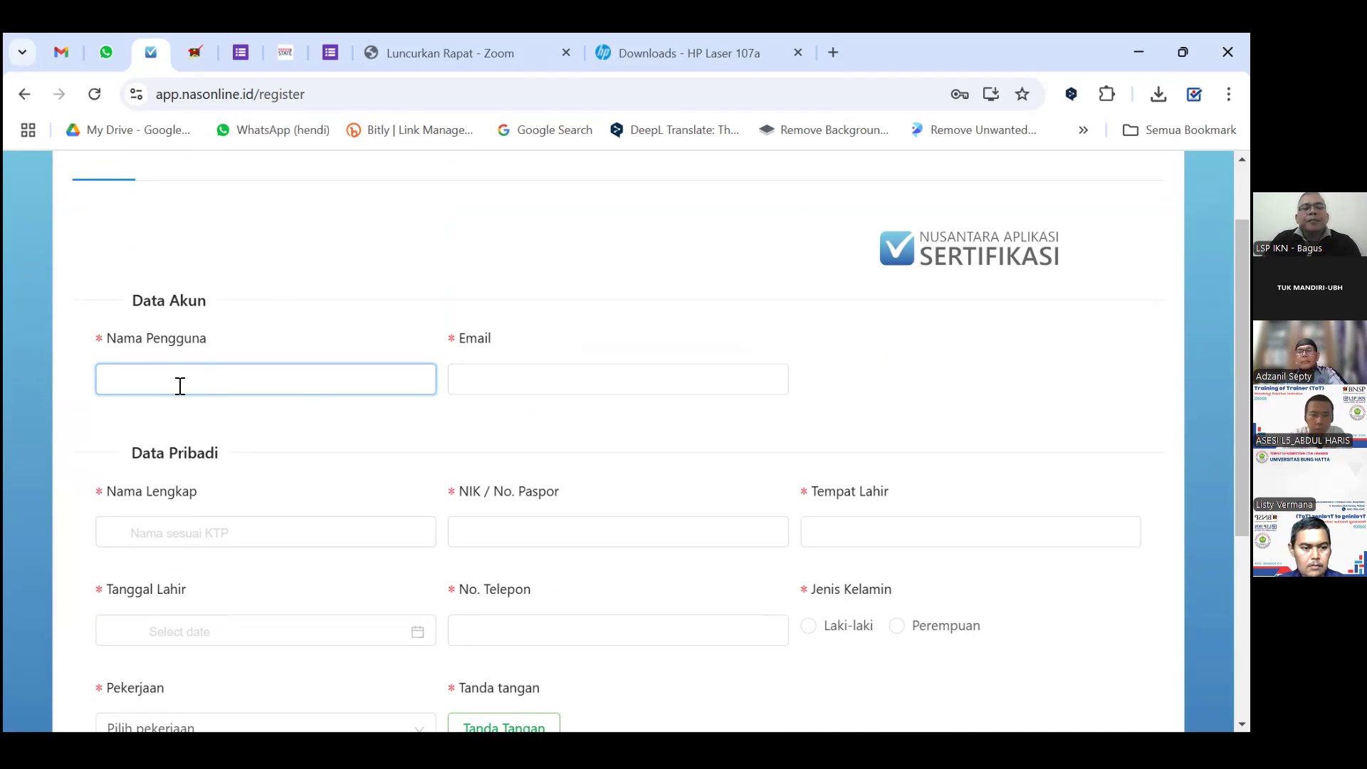
{"action": "type", "text": "basgu"}
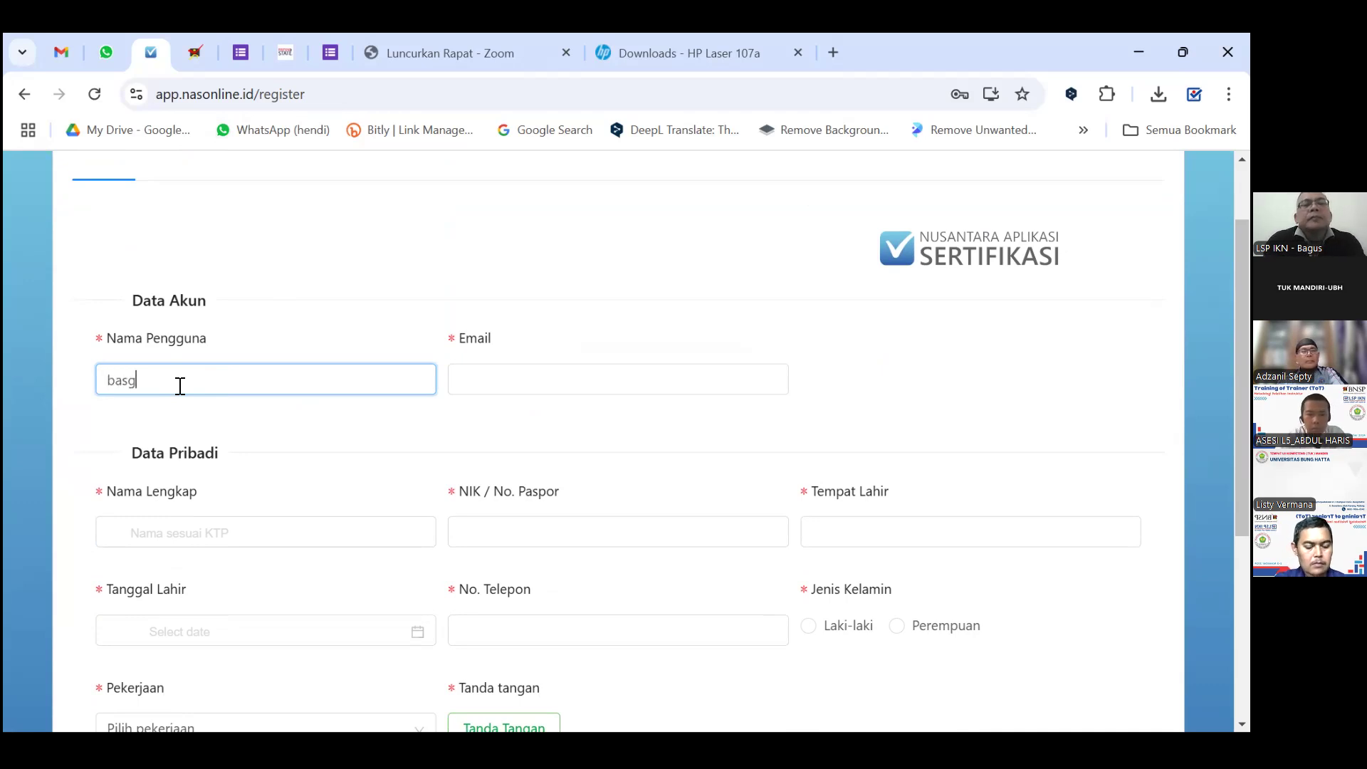
{"action": "key", "text": "BackSpace"}
{"action": "key", "text": "BackSpace"}
{"action": "key", "text": "BackSpace"}
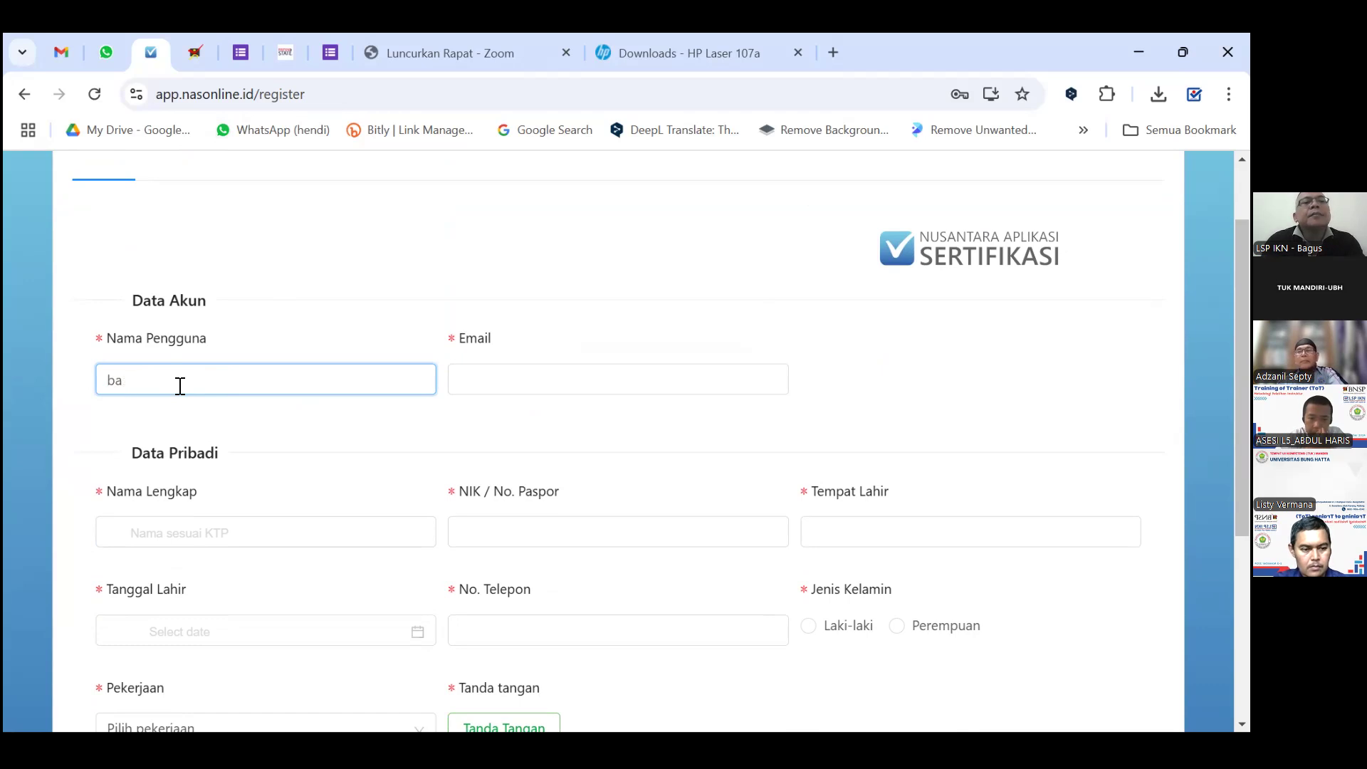
{"action": "type", "text": "u"}
{"action": "key", "text": "BackSpace"}
{"action": "type", "text": "gus"}
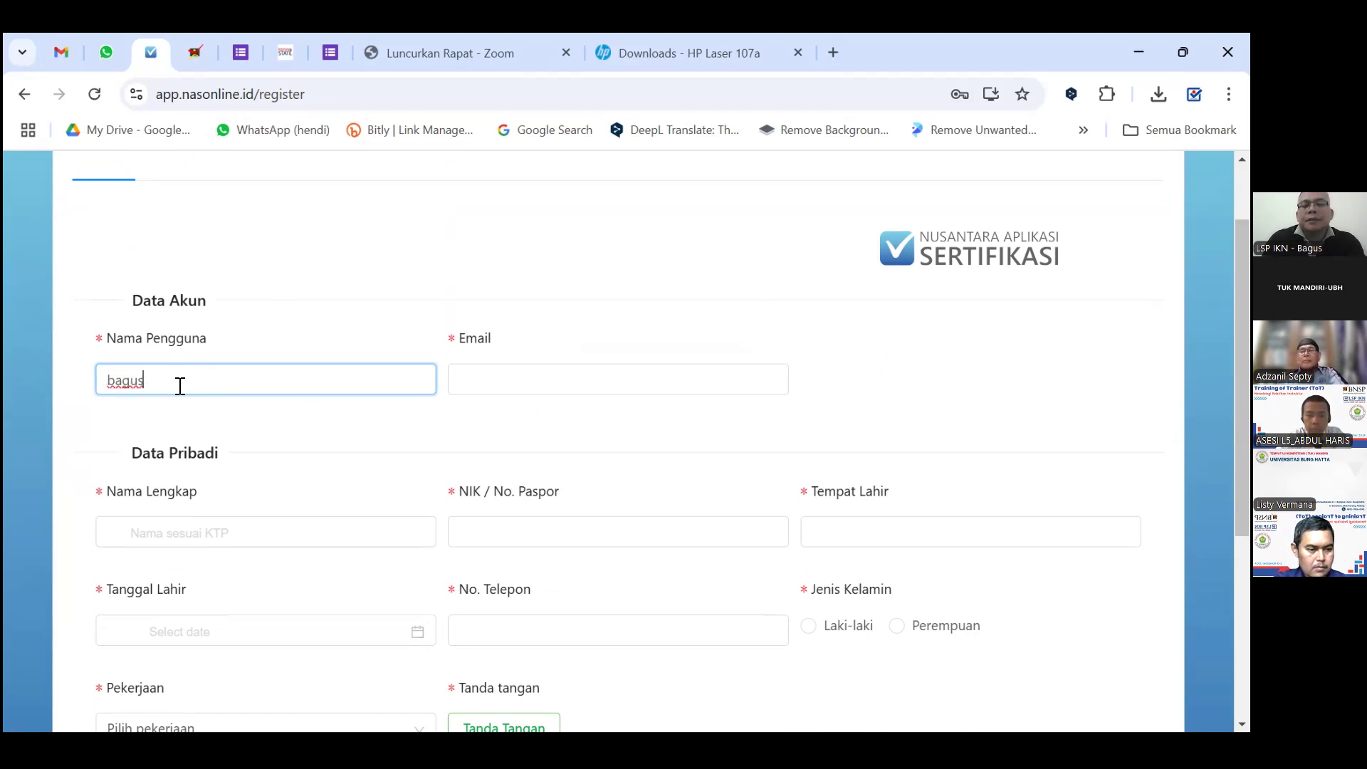
{"action": "type", "text": "lspikn"}
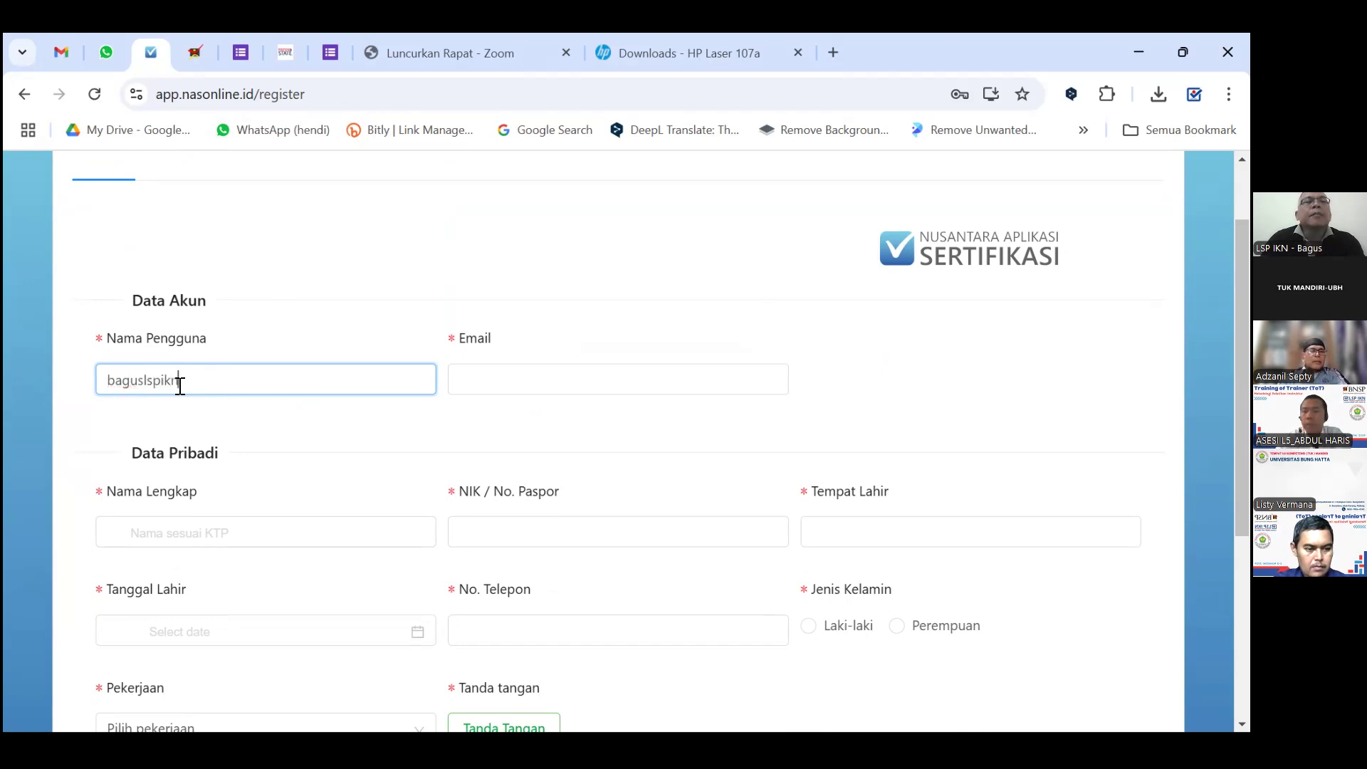
Fill in the applicant's e-mail address in the Email field.
{"action": "left_click", "coordinate": [568, 391]}
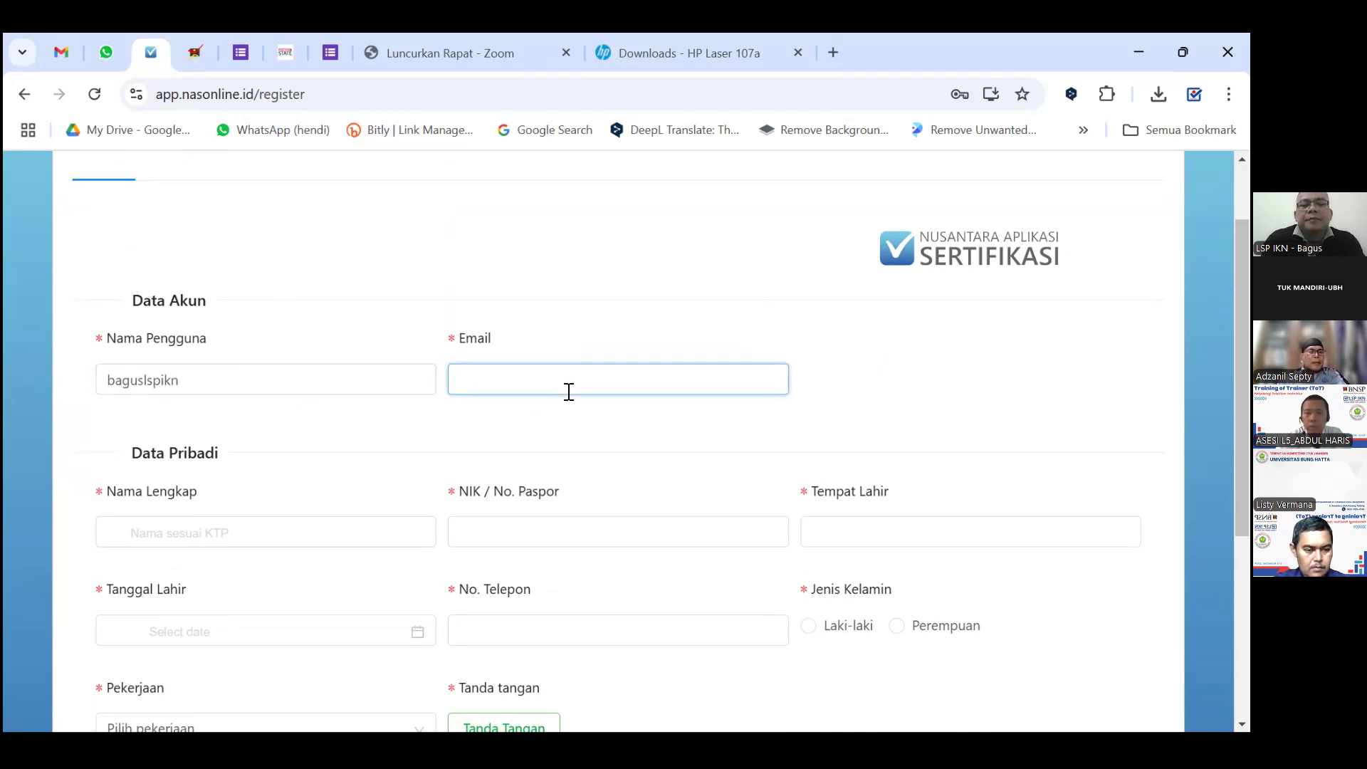
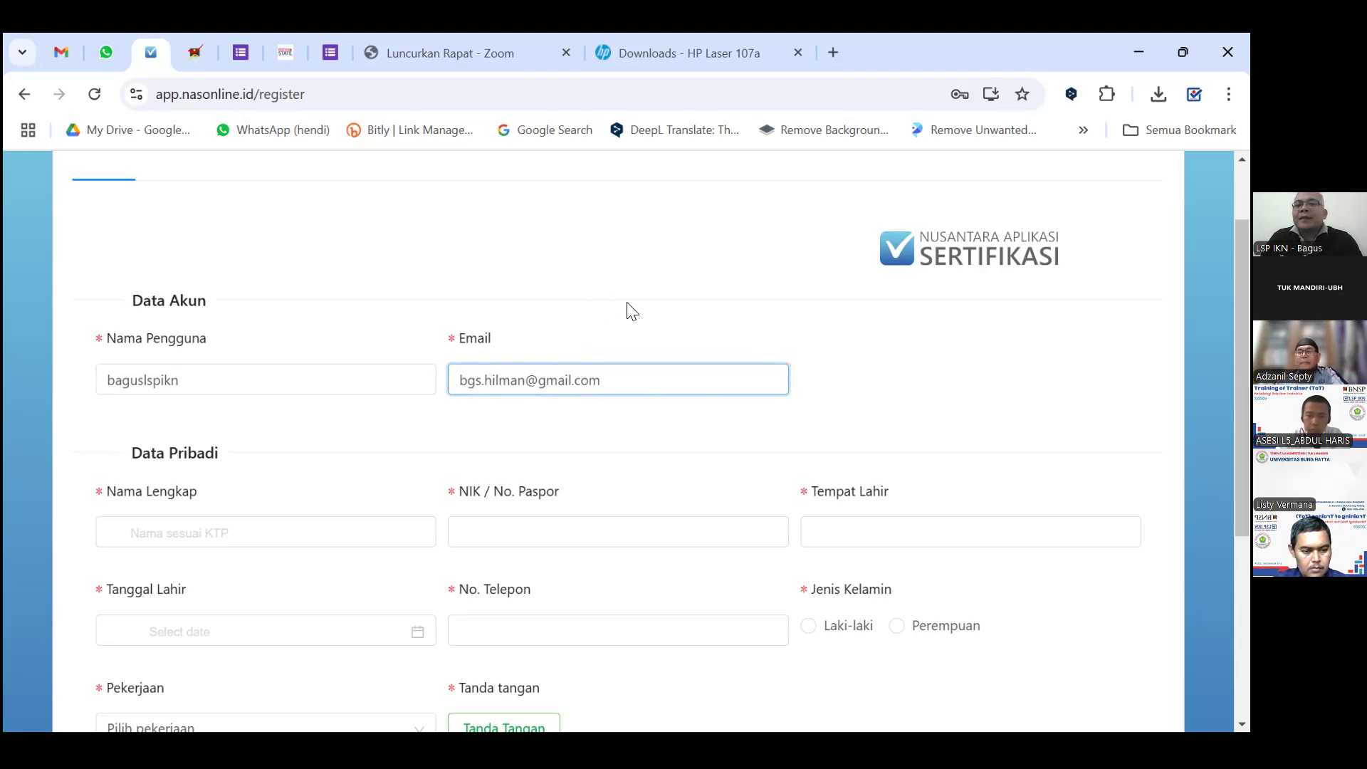
{"action": "scroll", "coordinate": [620, 277], "scroll_direction": "down", "scroll_amount": 1}
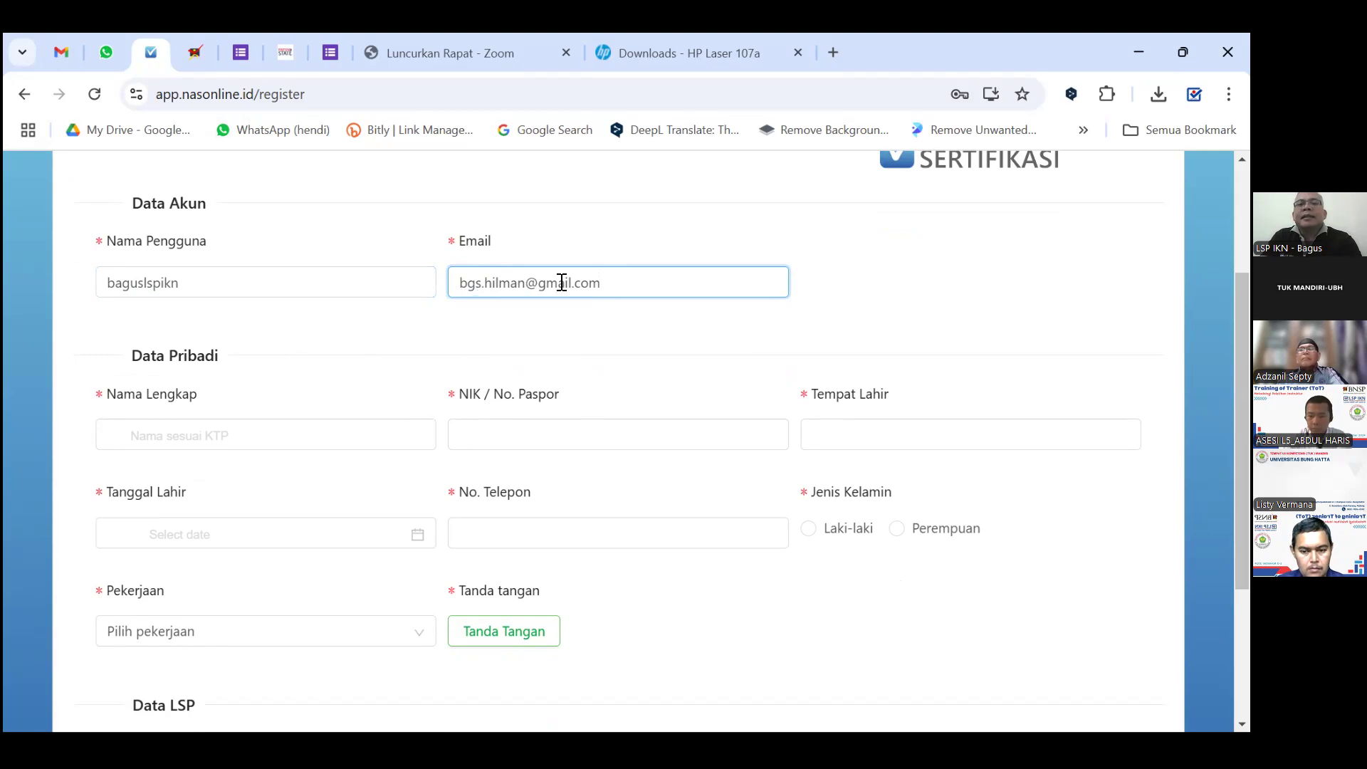
{"action": "key", "text": "ctrl+a"}
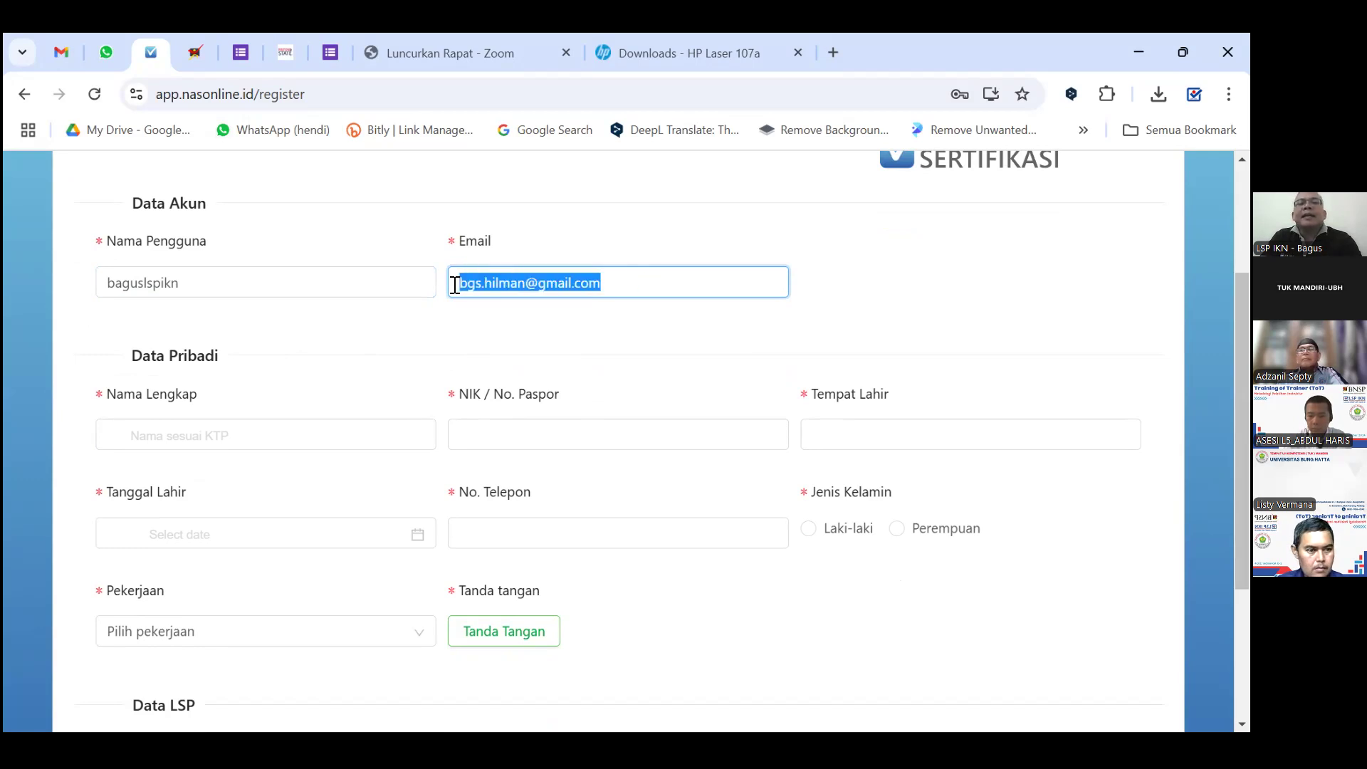
{"action": "left_click", "coordinate": [634, 282]}
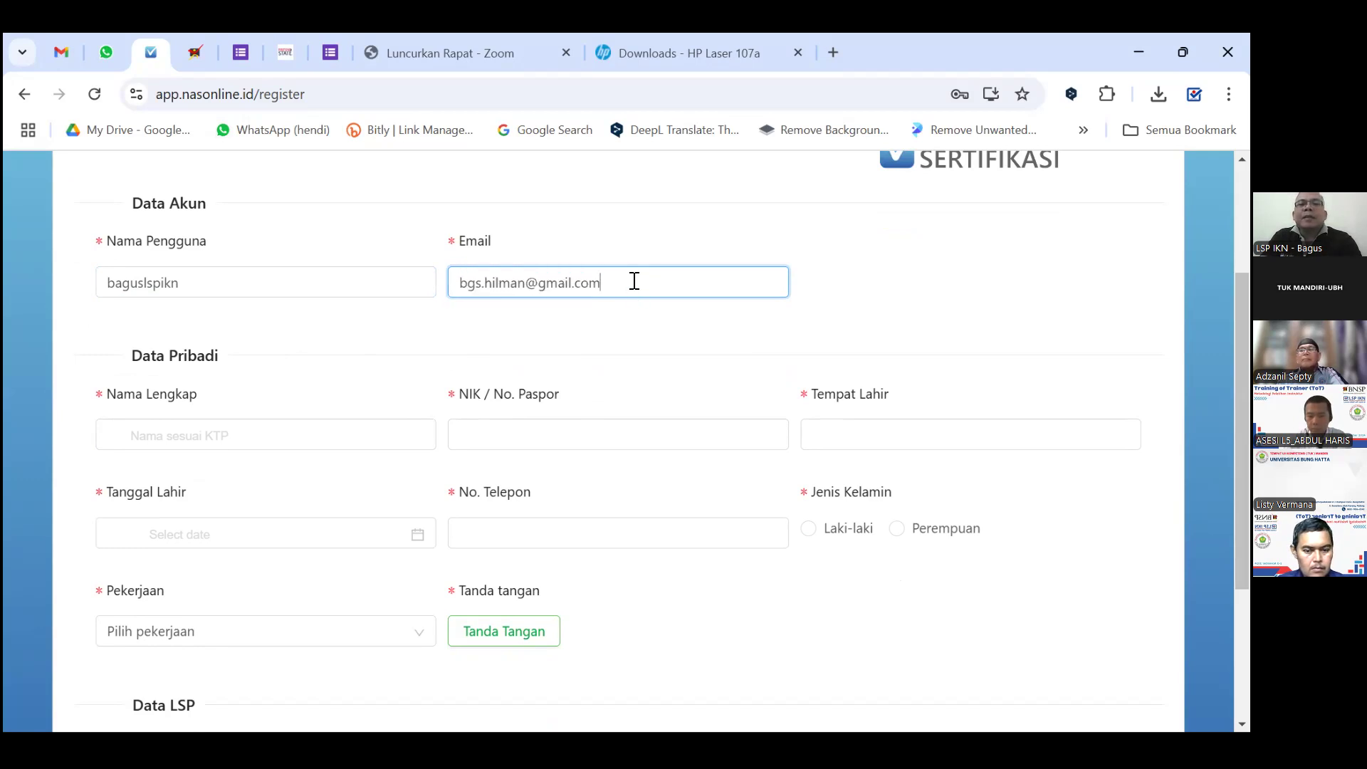
{"action": "left_click_drag", "start_coordinate": [627, 282], "coordinate": [464, 282]}
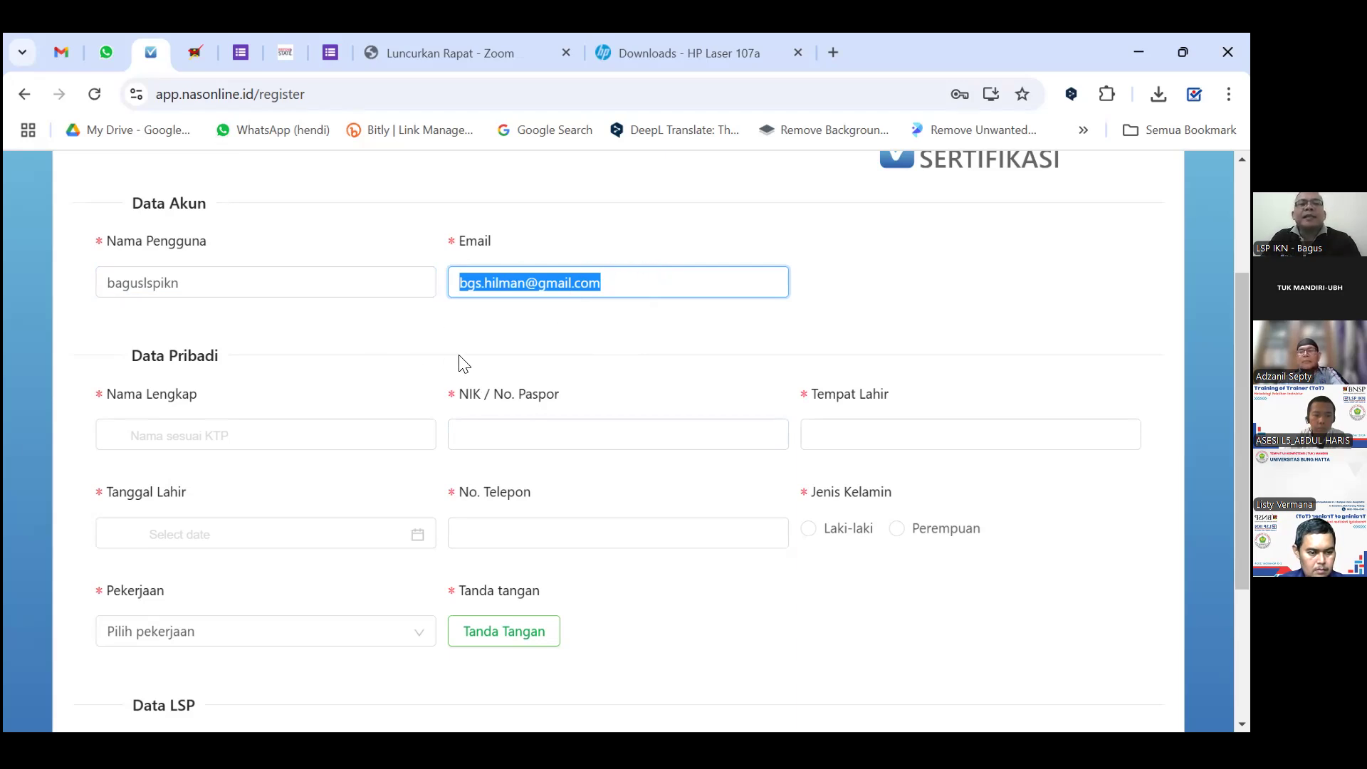
{"action": "left_click", "coordinate": [287, 427]}
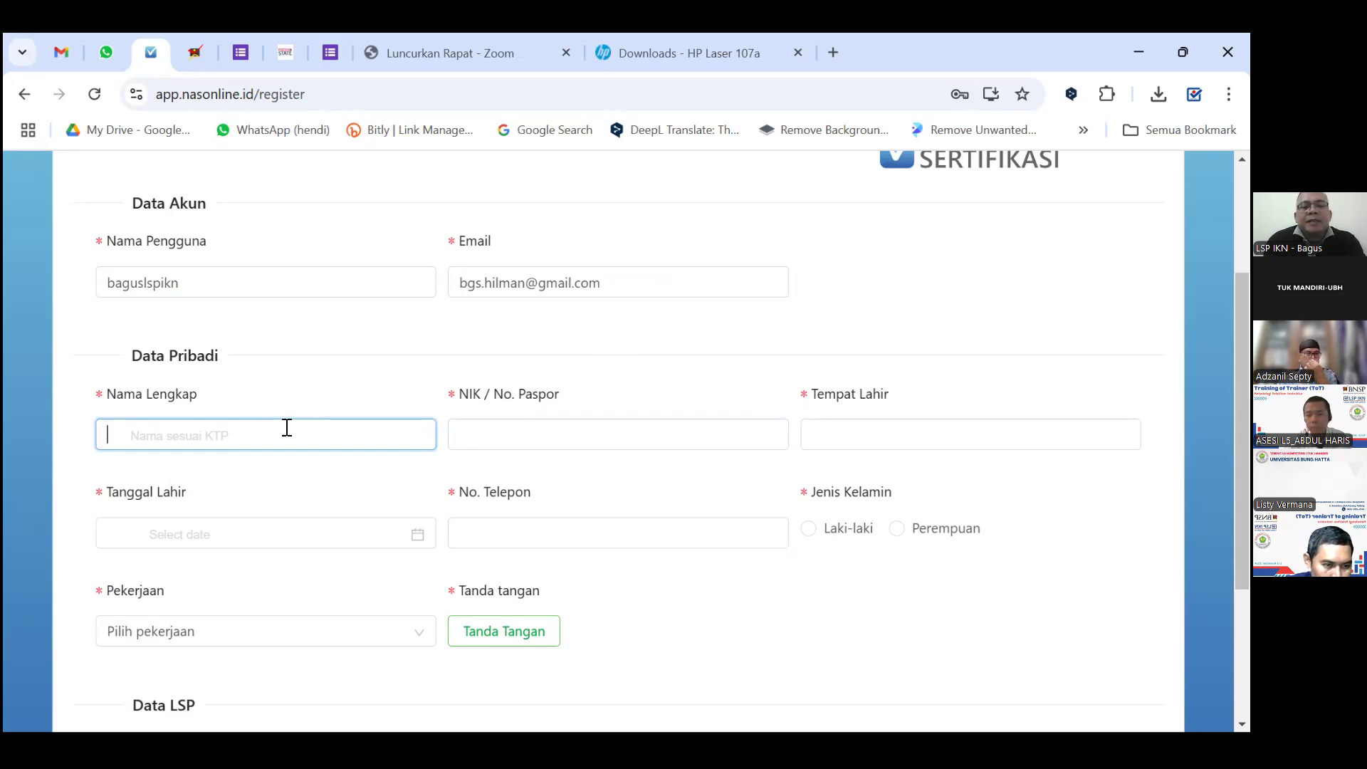
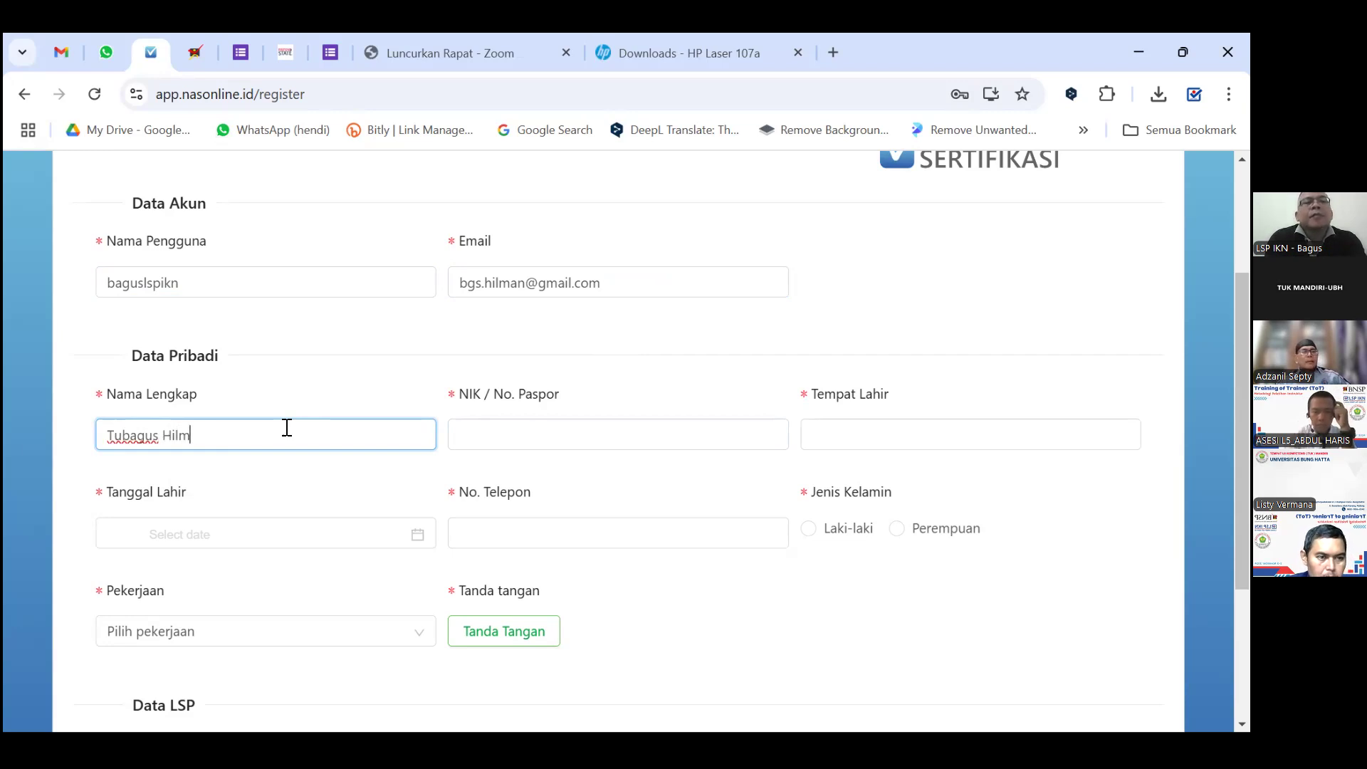
Enter the applicant's full name, NIK / passport number, and Tempat Lahir Bandung.
{"action": "left_click", "coordinate": [482, 423]}
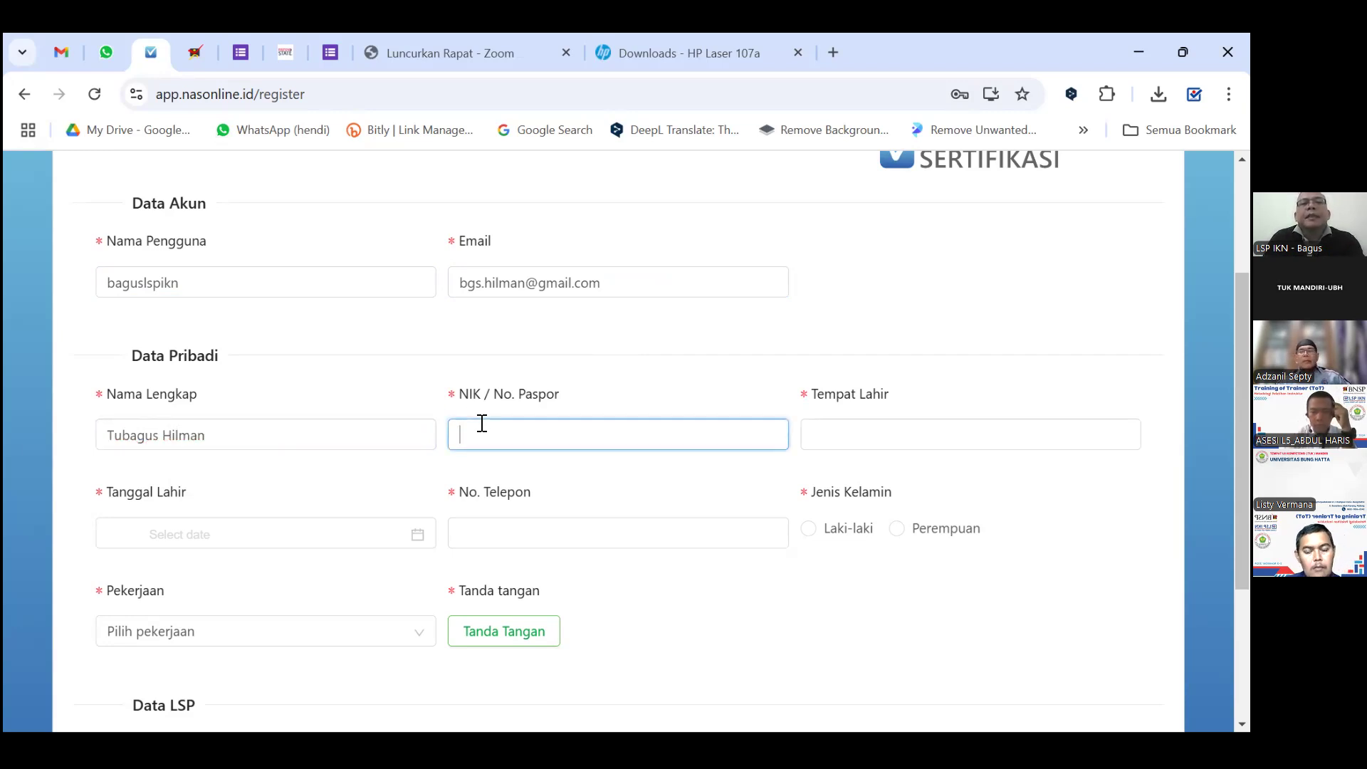
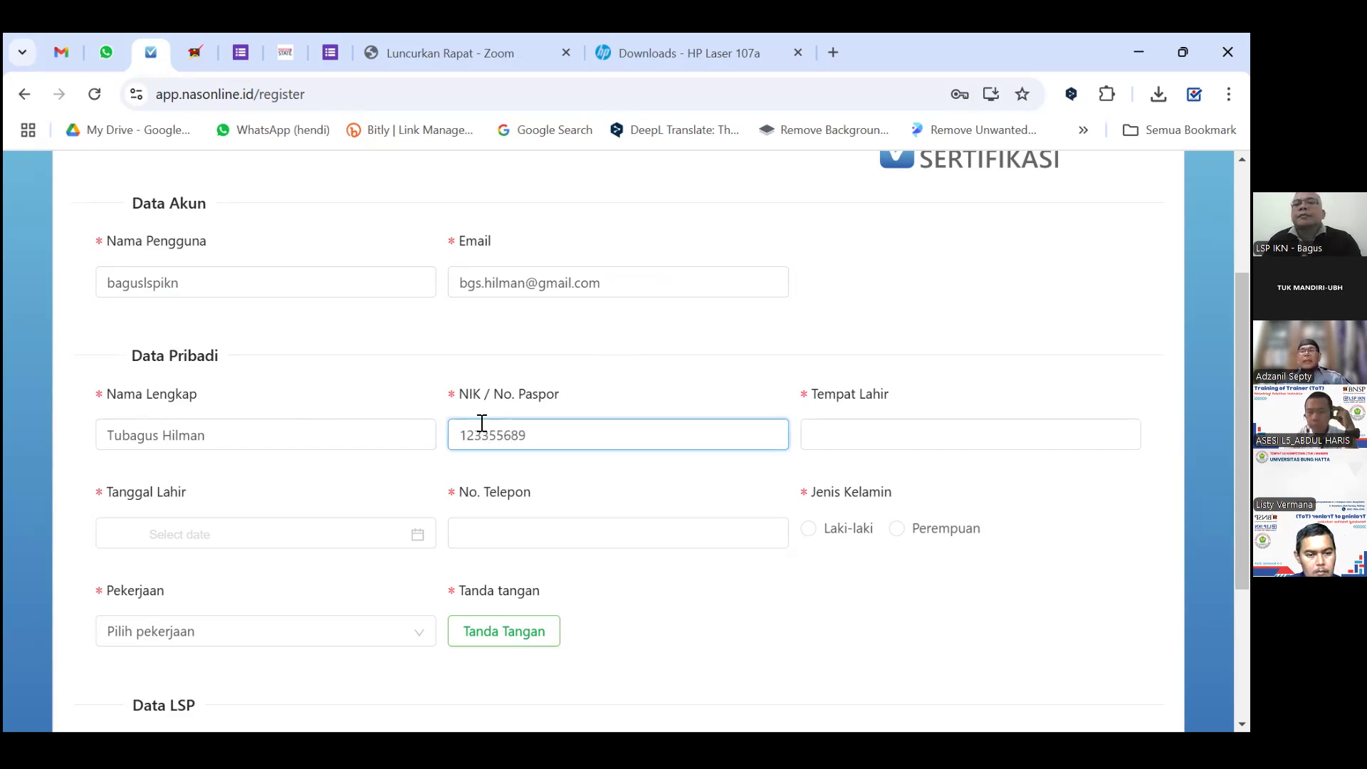
{"action": "left_click", "coordinate": [821, 441]}
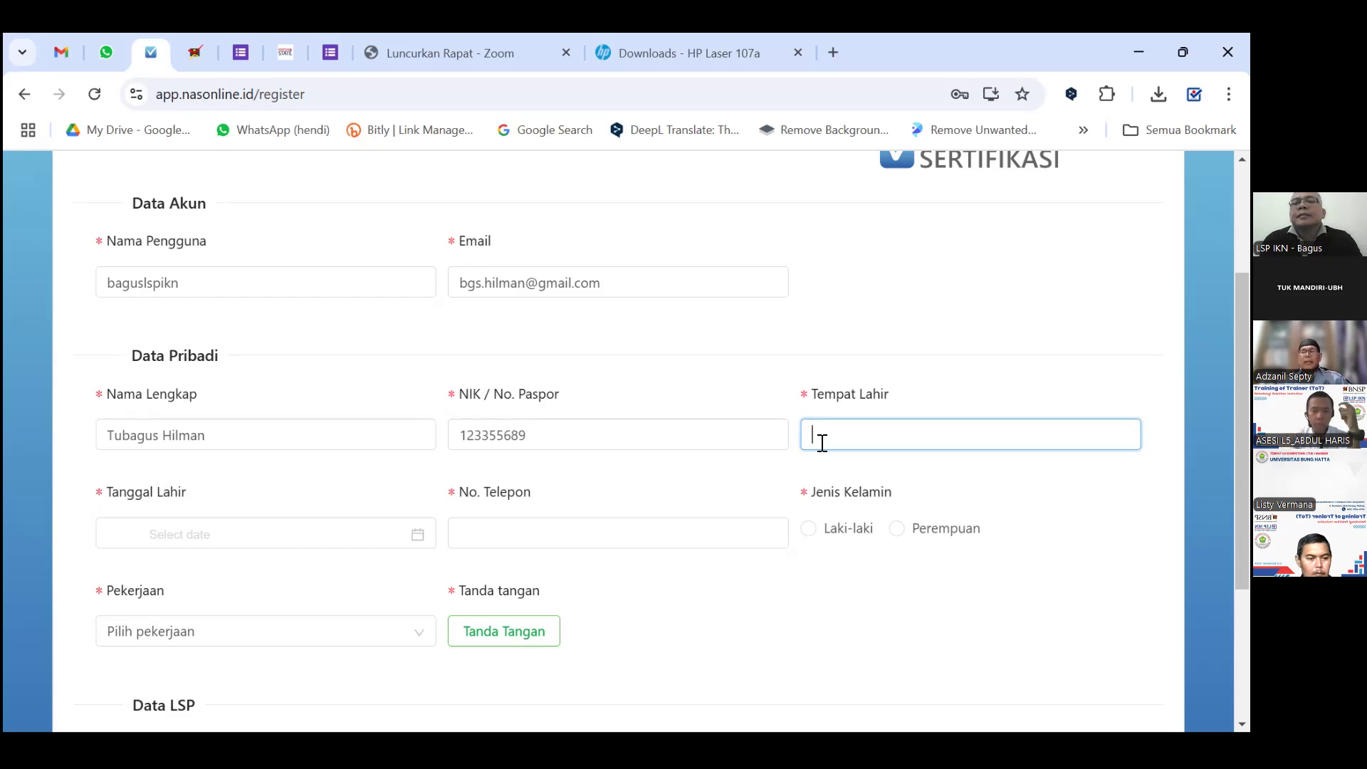
{"action": "type", "text": "Bandung"}
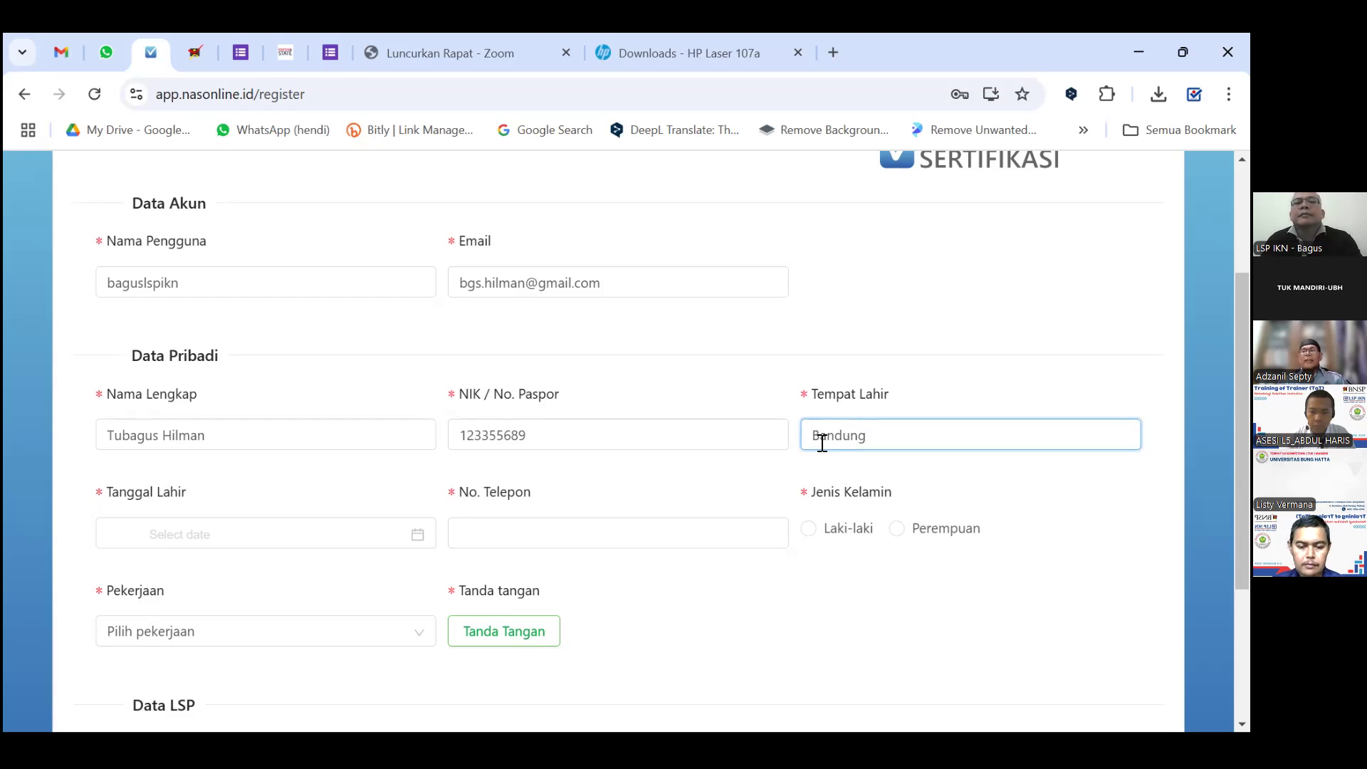
{"action": "scroll", "coordinate": [357, 455], "scroll_direction": "down", "scroll_amount": 1}
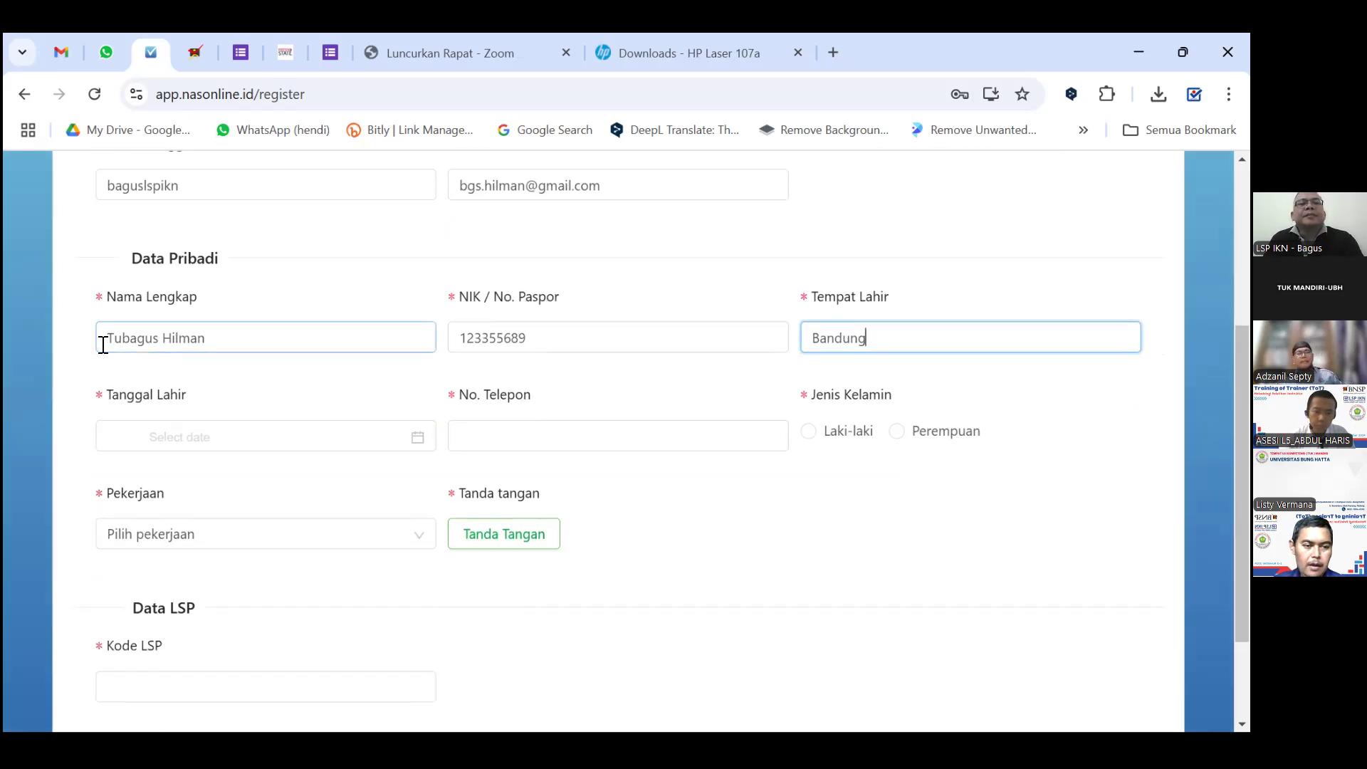
Set Tanggal Lahir to 15 November 2001 using the calendar.
{"action": "left_click", "coordinate": [212, 430]}
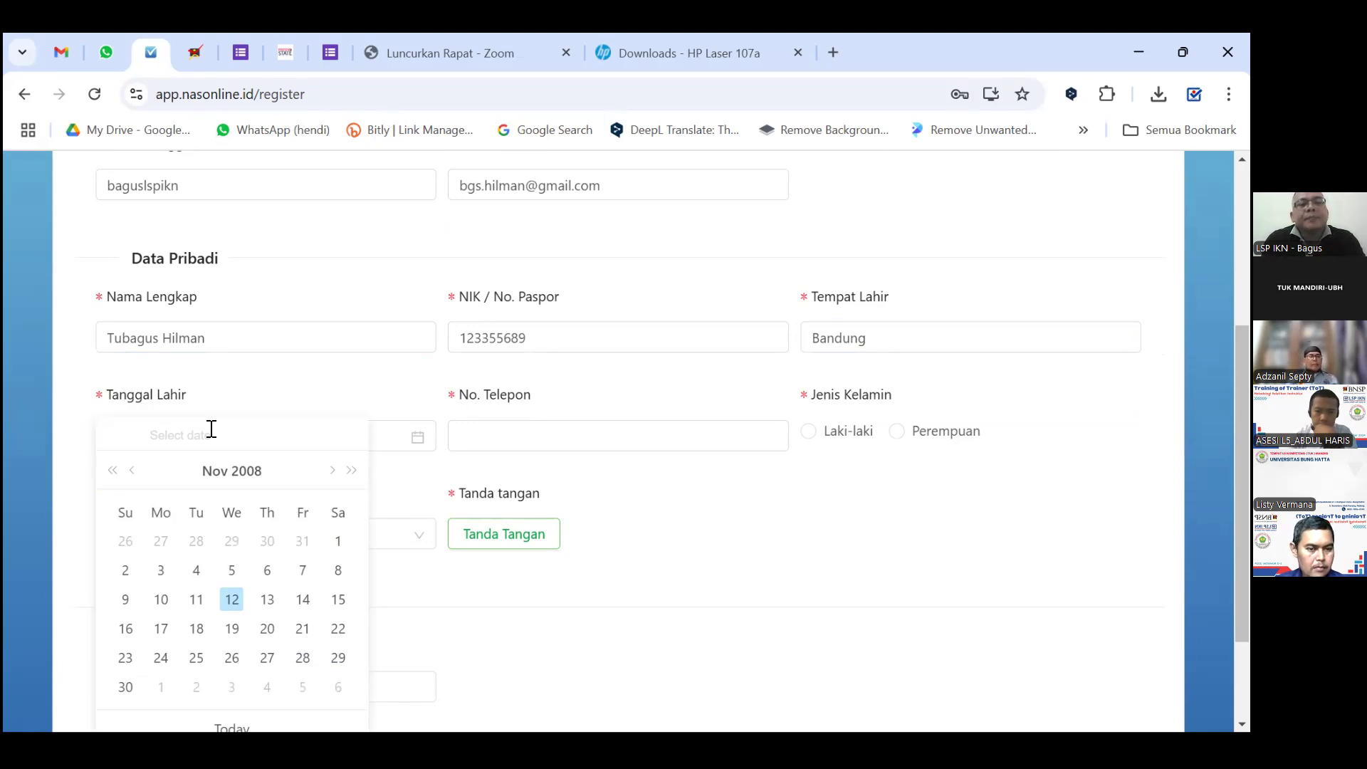
{"action": "type", "text": "19"}
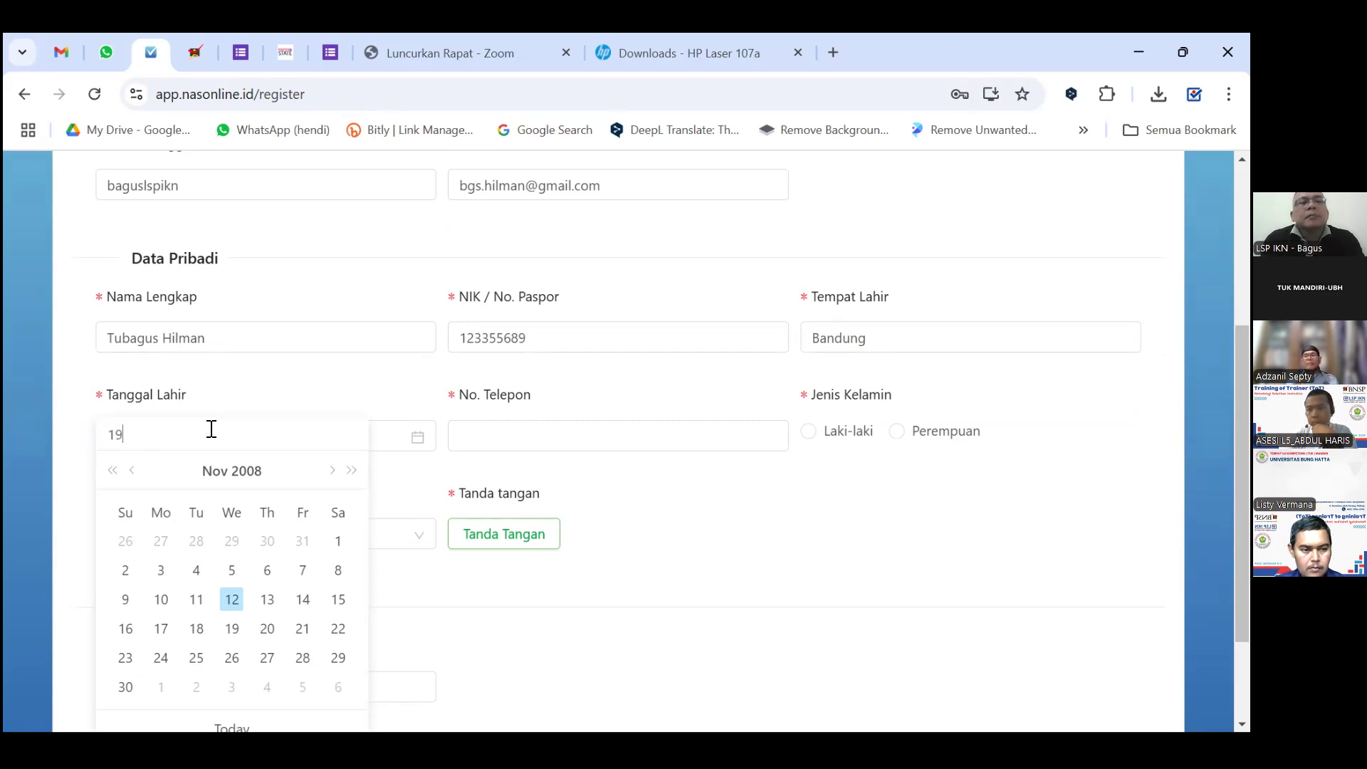
{"action": "type", "text": "/"}
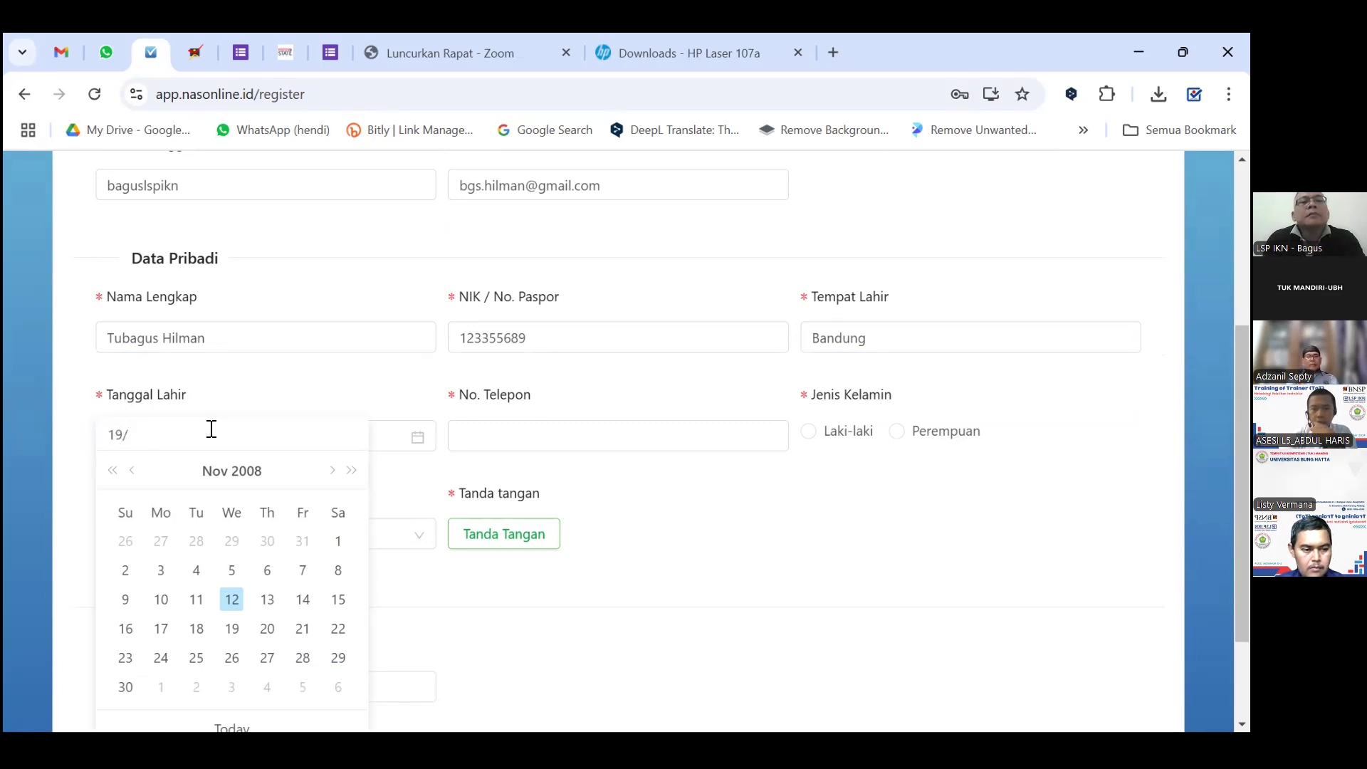
{"action": "left_click", "coordinate": [113, 472]}
{"action": "left_click", "coordinate": [112, 471]}
{"action": "left_click", "coordinate": [112, 471]}
{"action": "left_click", "coordinate": [112, 472]}
{"action": "left_click", "coordinate": [112, 471]}
{"action": "left_click", "coordinate": [113, 471]}
{"action": "left_click", "coordinate": [113, 472]}
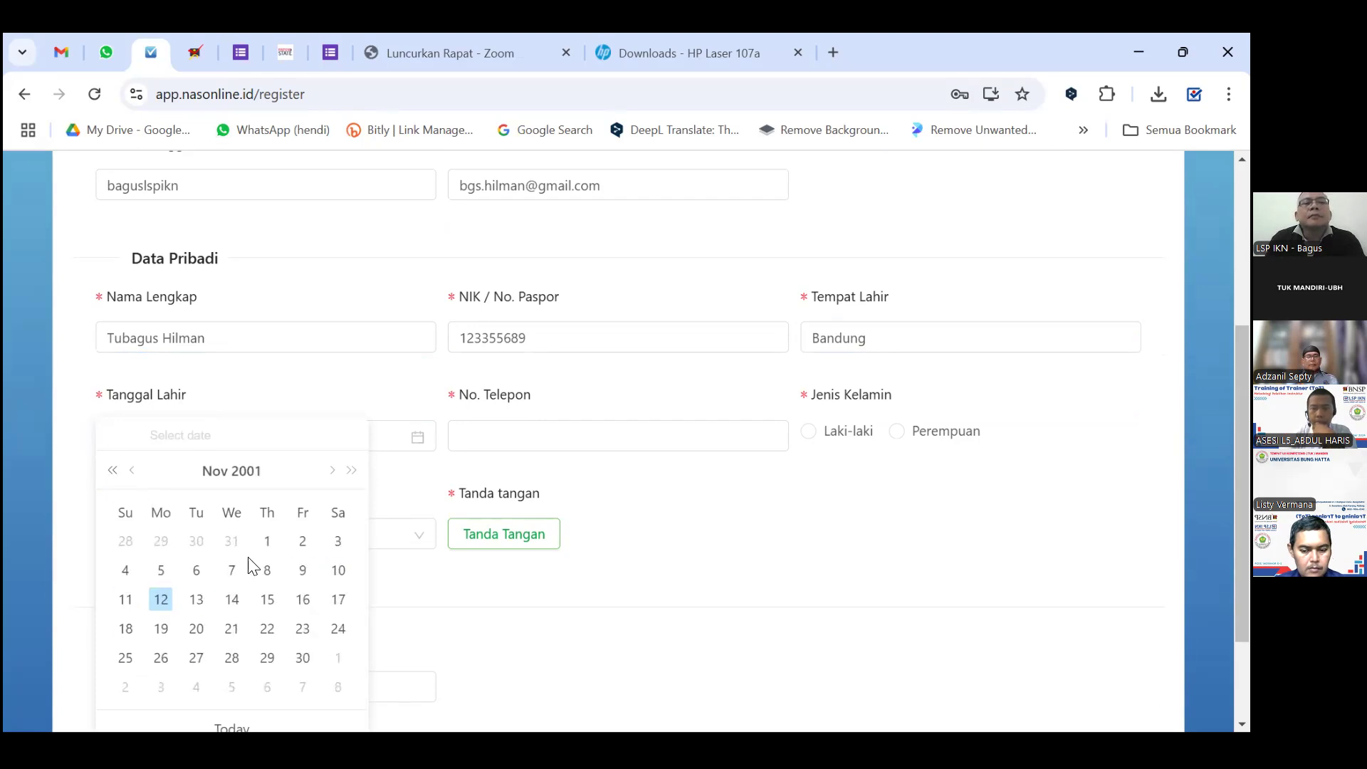
{"action": "left_click", "coordinate": [267, 599]}
Enter the applicant's phone number and set gender to Laki-laki.
{"action": "left_click", "coordinate": [513, 436]}
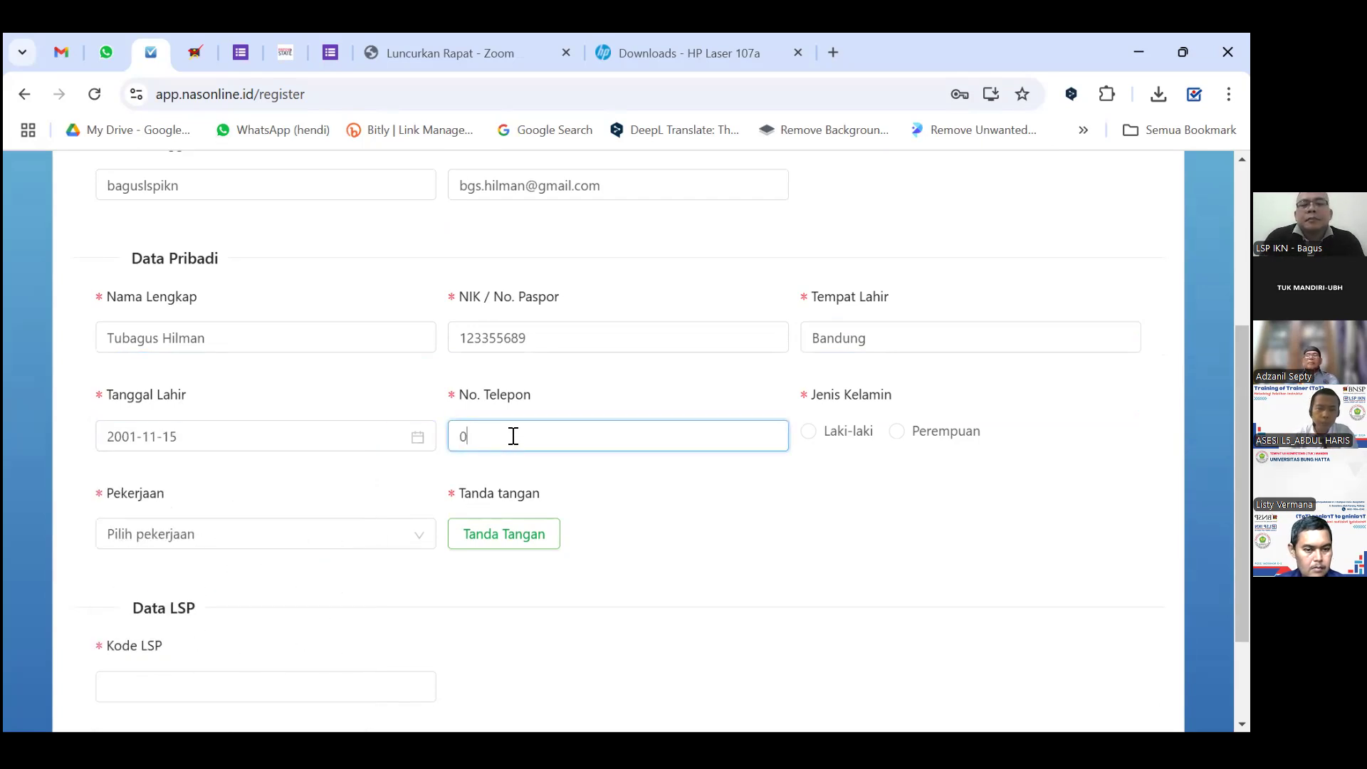
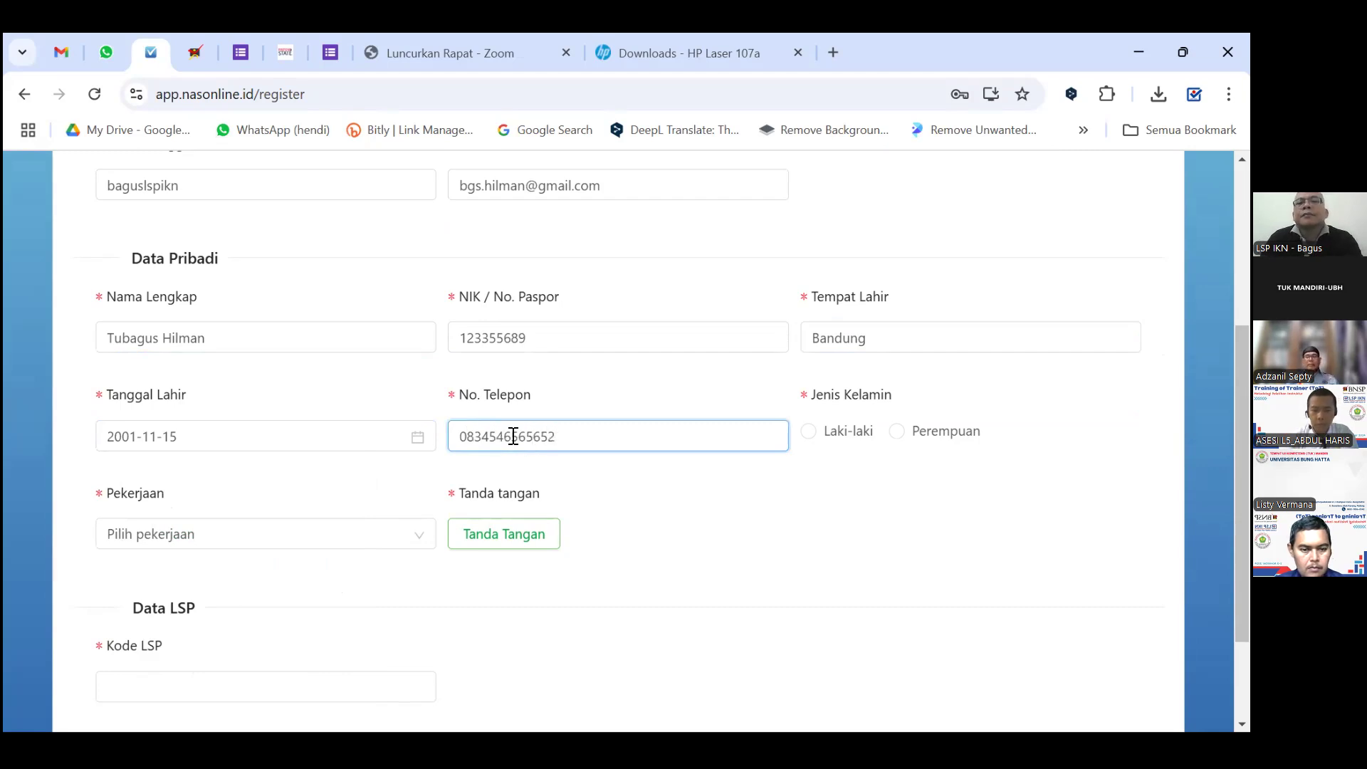
{"action": "left_click", "coordinate": [809, 431]}
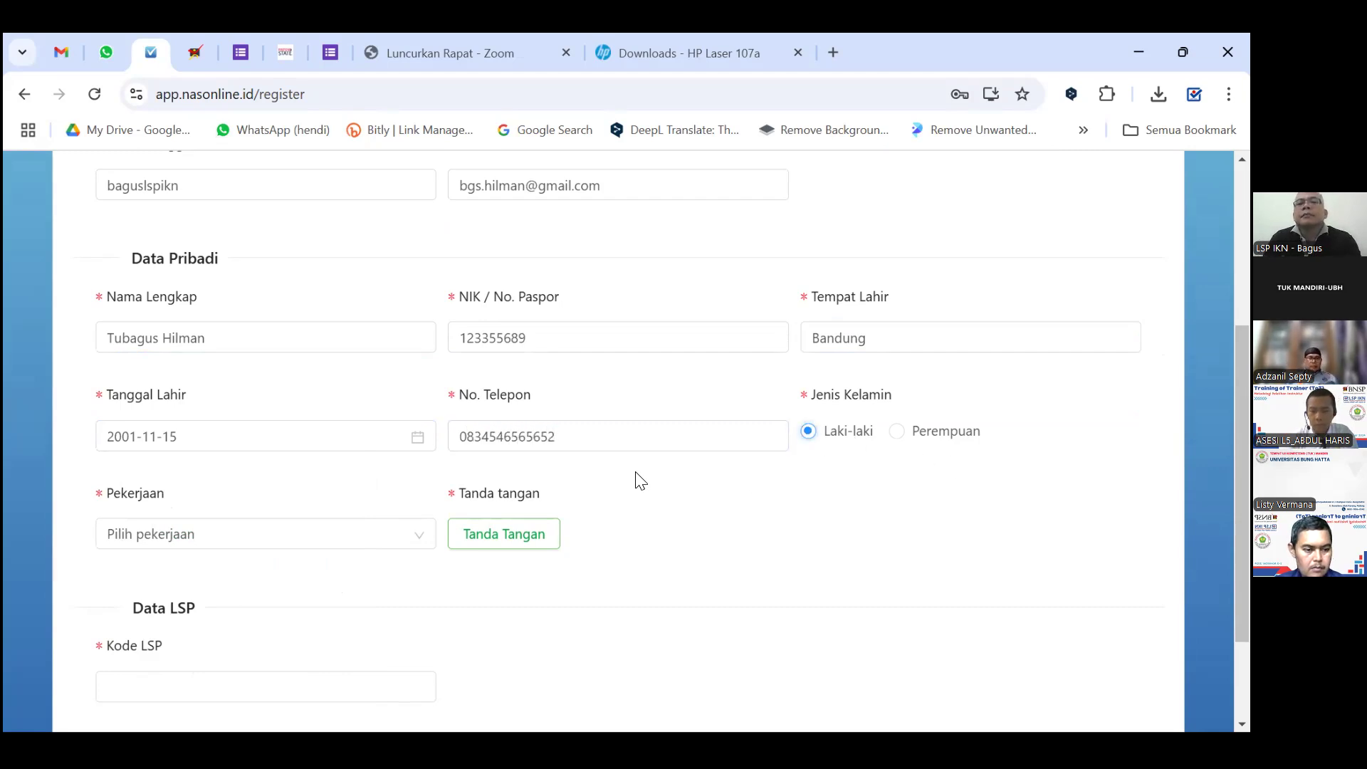
Set Pekerjaan to Karyawan Swasta, correcting the earlier Belum/Tidak Bekerja choice.
{"action": "scroll", "coordinate": [275, 491], "scroll_direction": "down", "scroll_amount": 2}
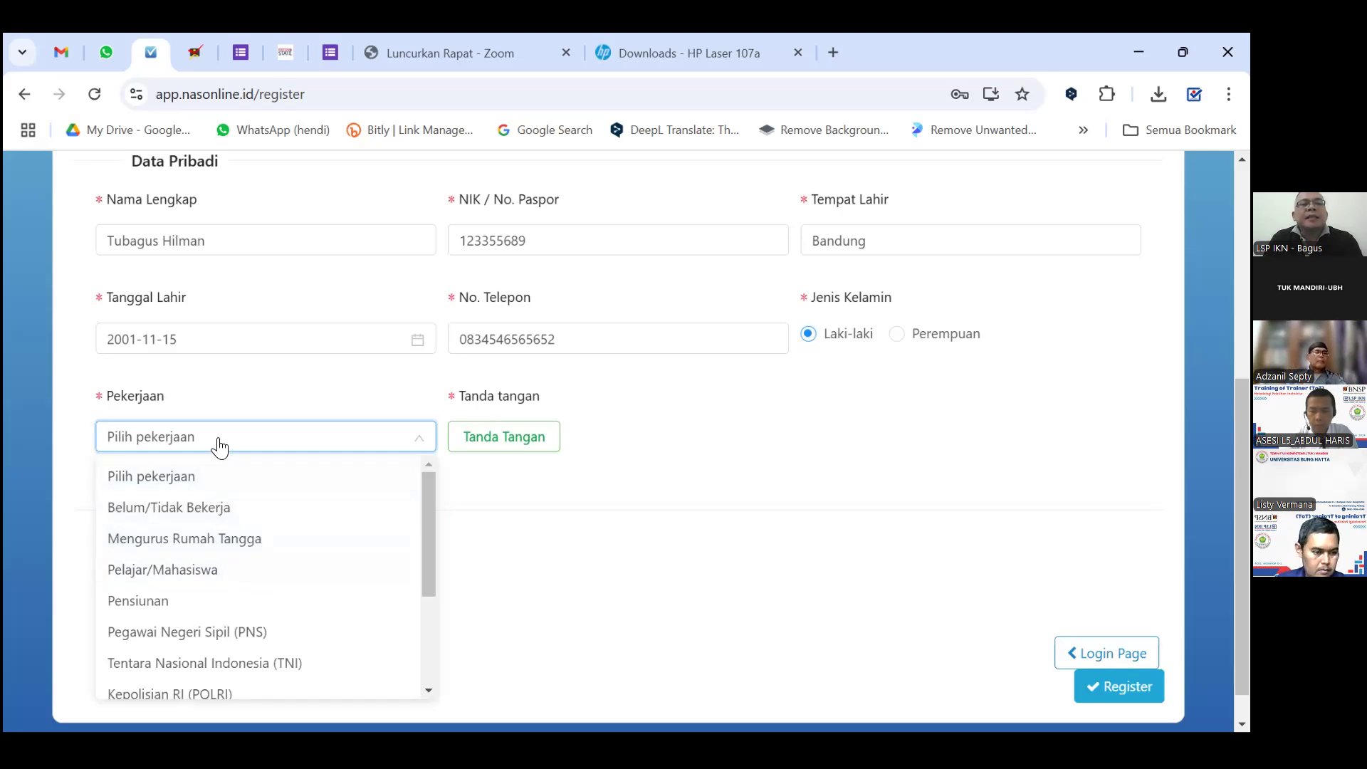
{"action": "left_click", "coordinate": [190, 511]}
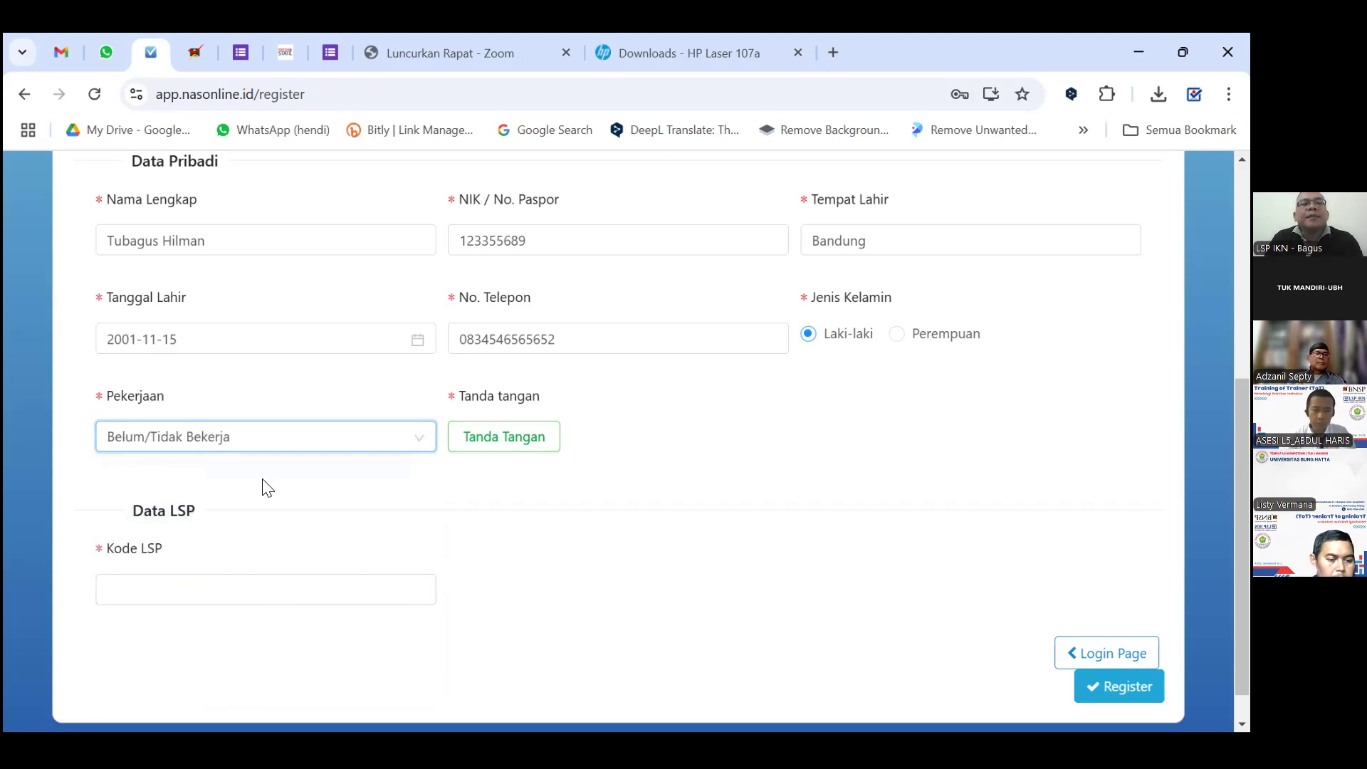
{"action": "left_click", "coordinate": [228, 447]}
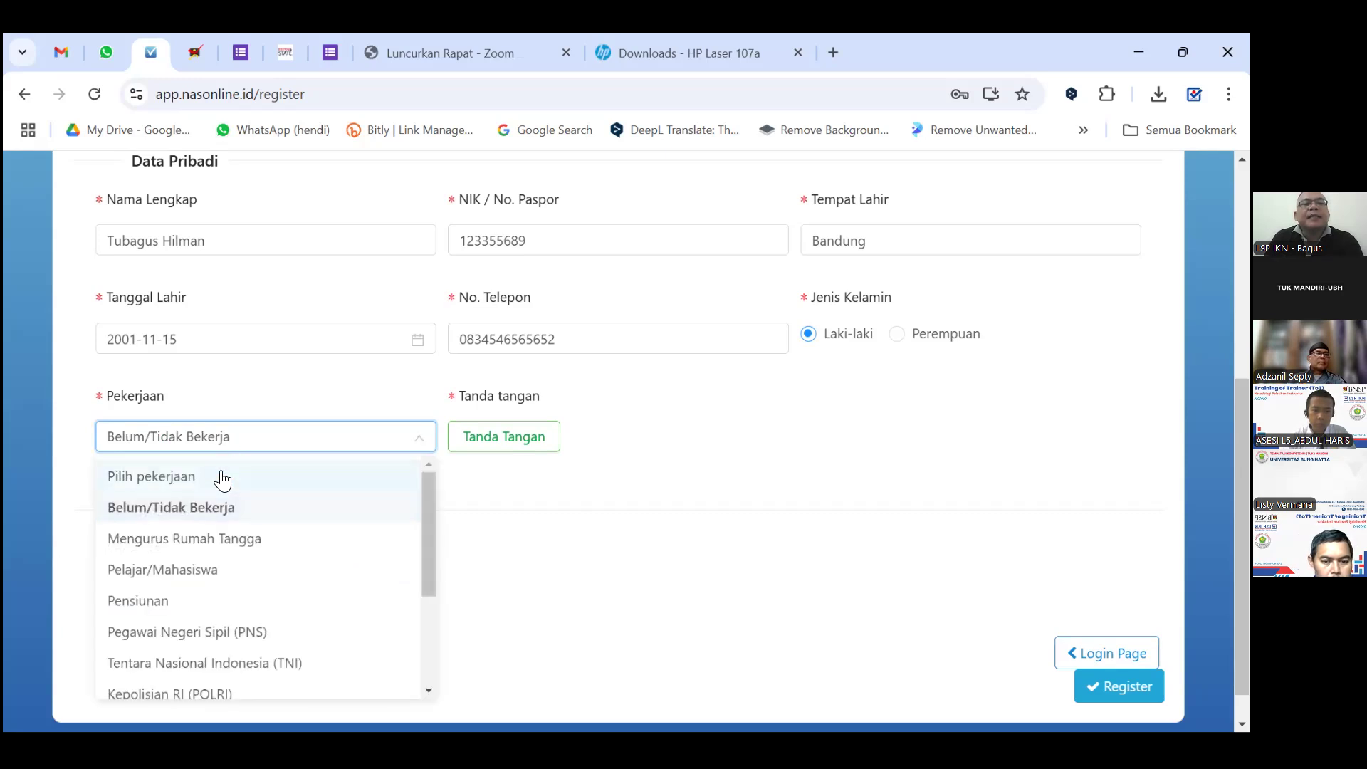
{"action": "scroll", "coordinate": [227, 559], "scroll_direction": "down", "scroll_amount": 3}
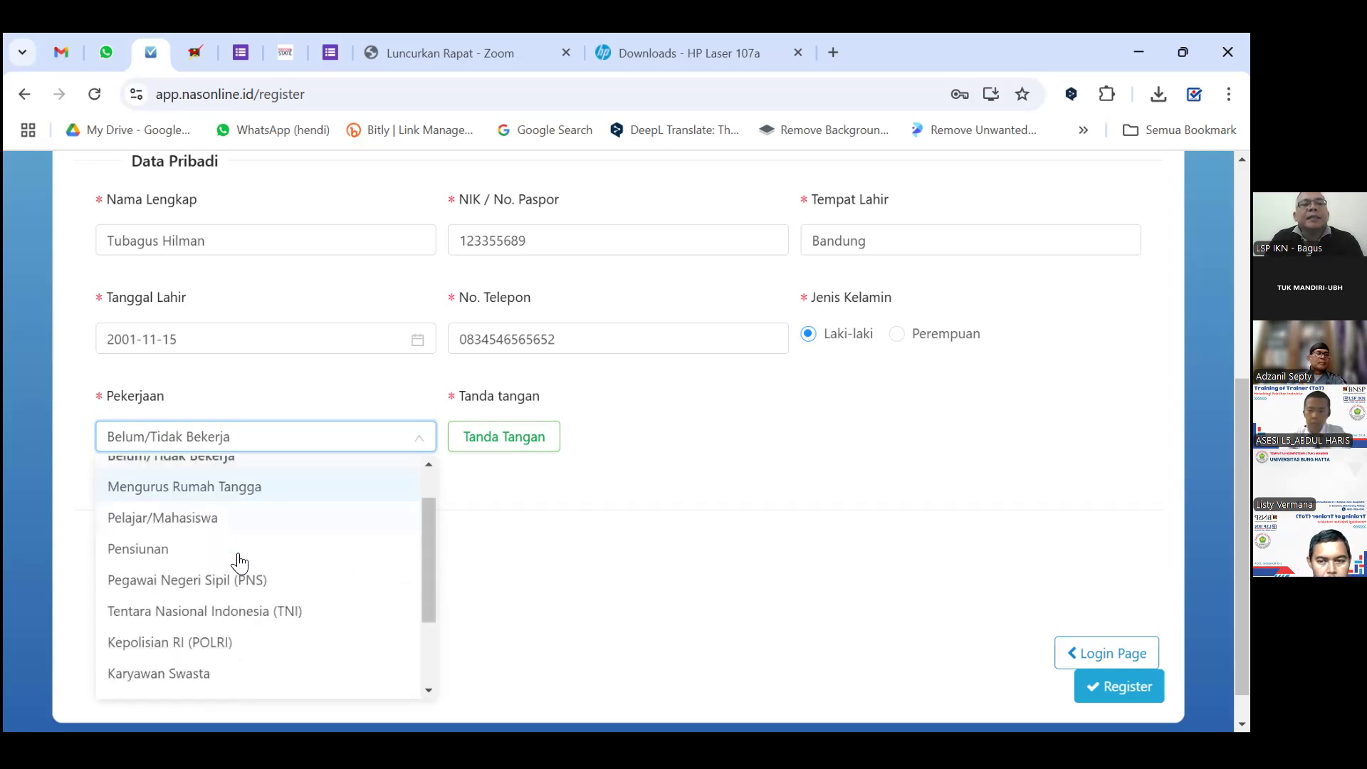
{"action": "scroll", "coordinate": [237, 560], "scroll_direction": "up", "scroll_amount": 1}
{"action": "scroll", "coordinate": [237, 560], "scroll_direction": "up", "scroll_amount": 2}
{"action": "scroll", "coordinate": [235, 579], "scroll_direction": "down", "scroll_amount": 3}
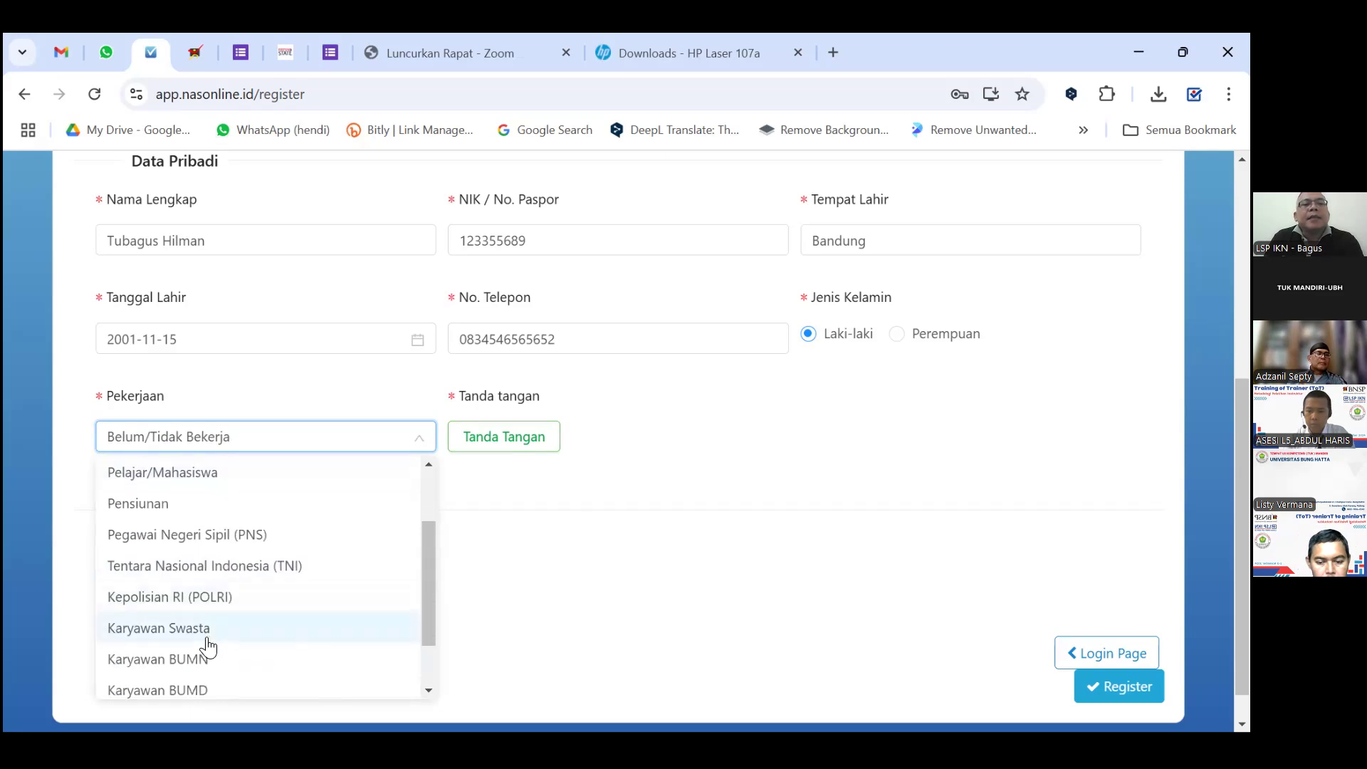
{"action": "left_click", "coordinate": [204, 639]}
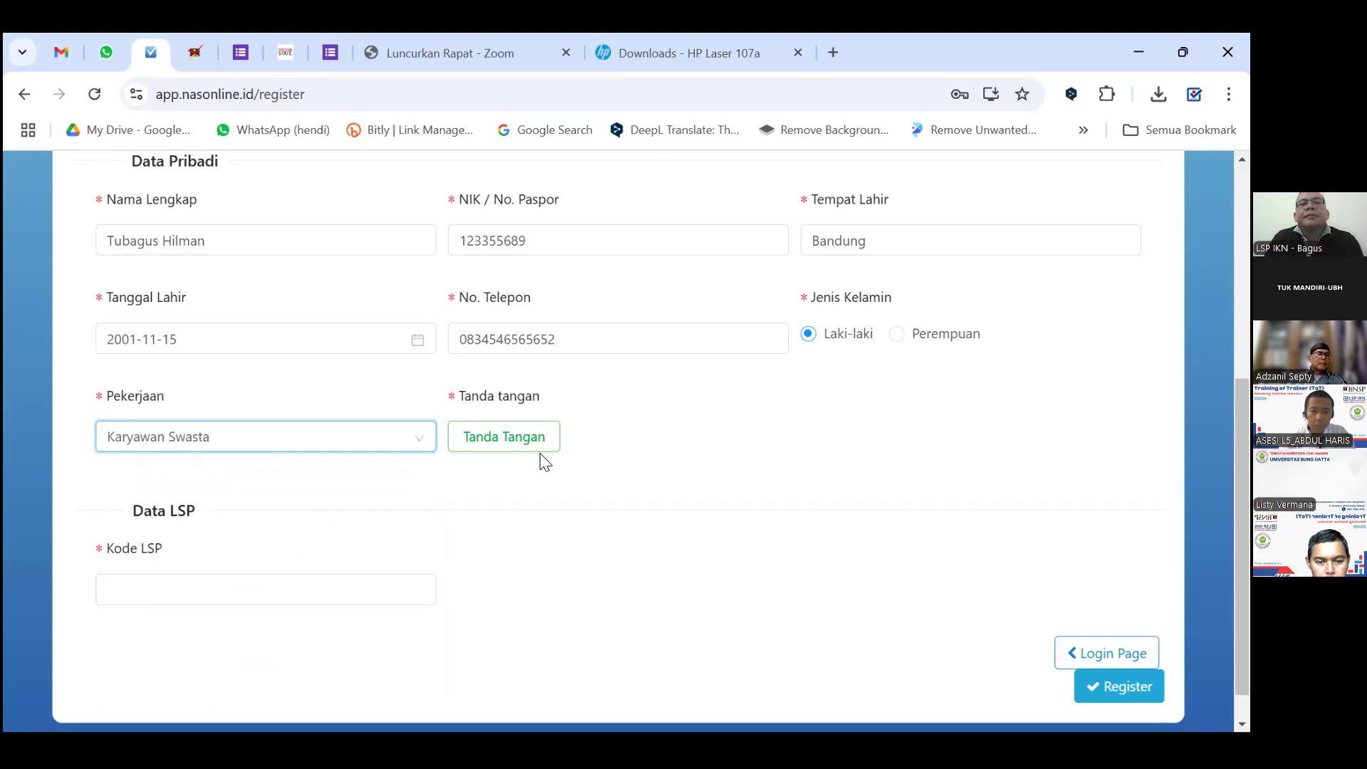
Draw a freehand signature on the Tanda Tangan pad and save it to the form.
{"action": "left_click", "coordinate": [506, 442]}
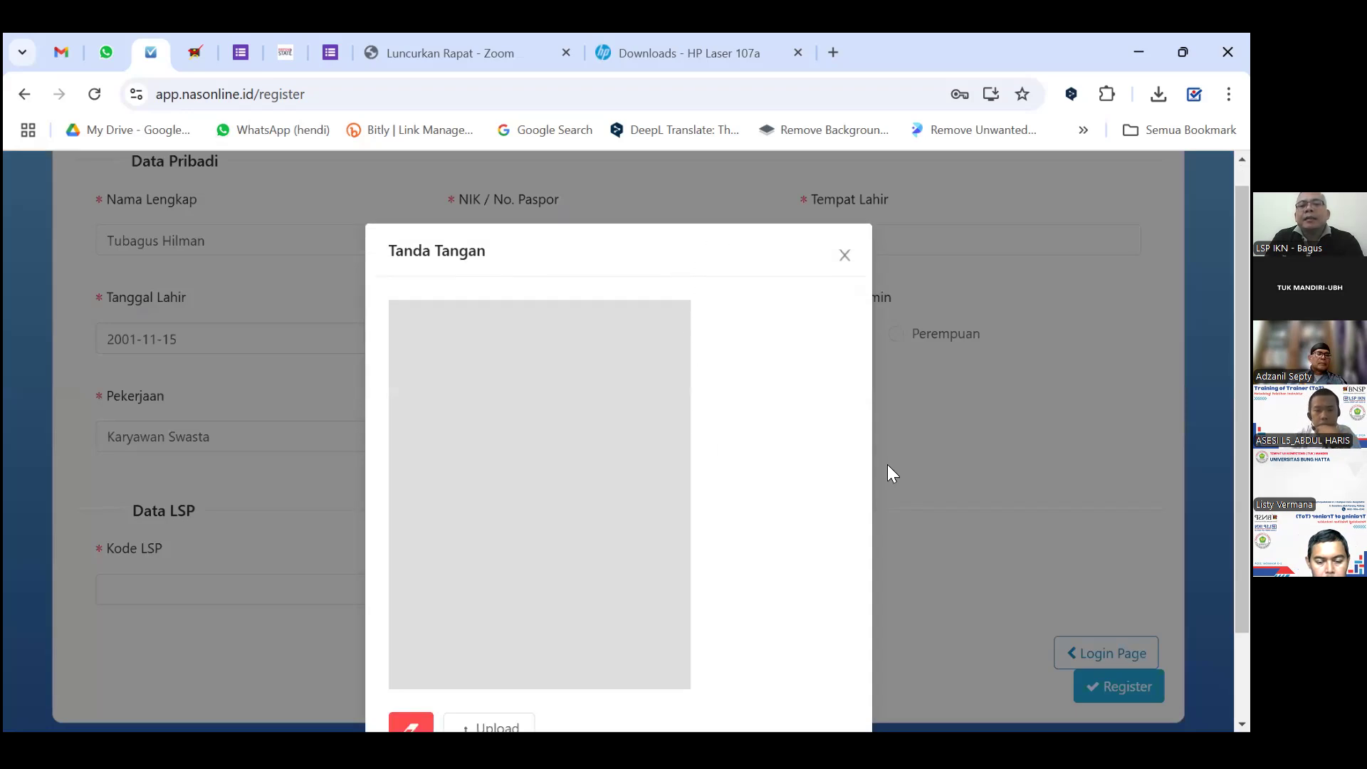
{"action": "scroll", "coordinate": [887, 464], "scroll_direction": "down", "scroll_amount": 2}
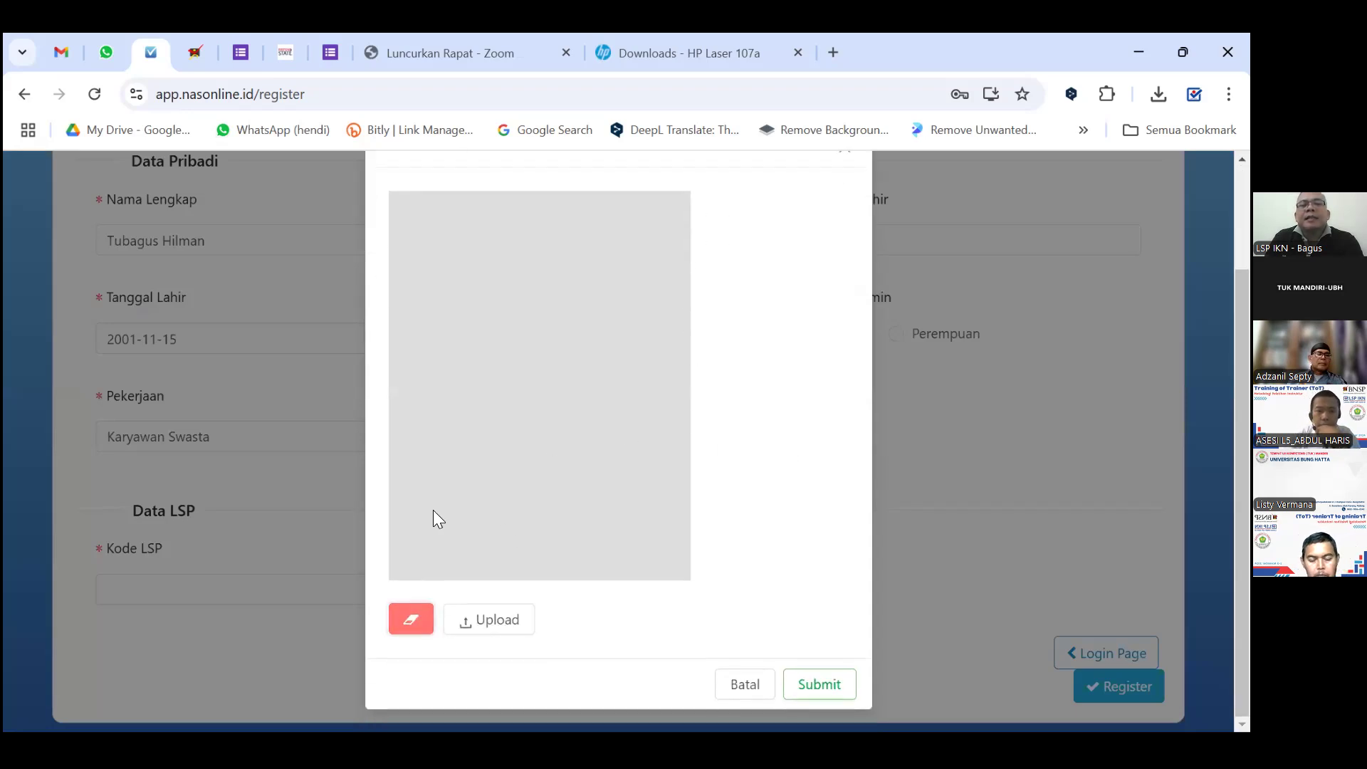
{"action": "mouse_move", "coordinate": [421, 425]}
{"action": "left_mouse_down"}
{"action": "mouse_move", "coordinate": [478, 315]}
{"action": "mouse_move", "coordinate": [557, 426]}
{"action": "left_mouse_up"}
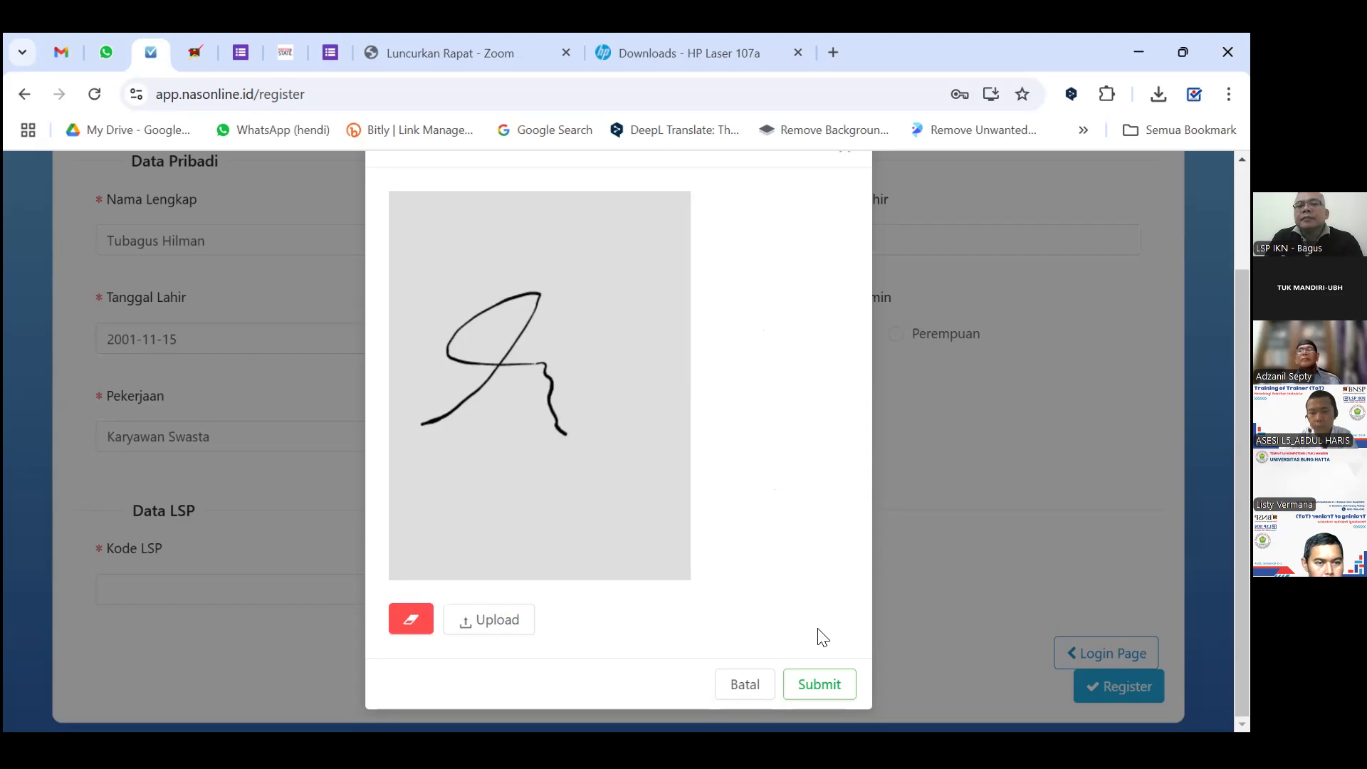
{"action": "left_click", "coordinate": [823, 685]}
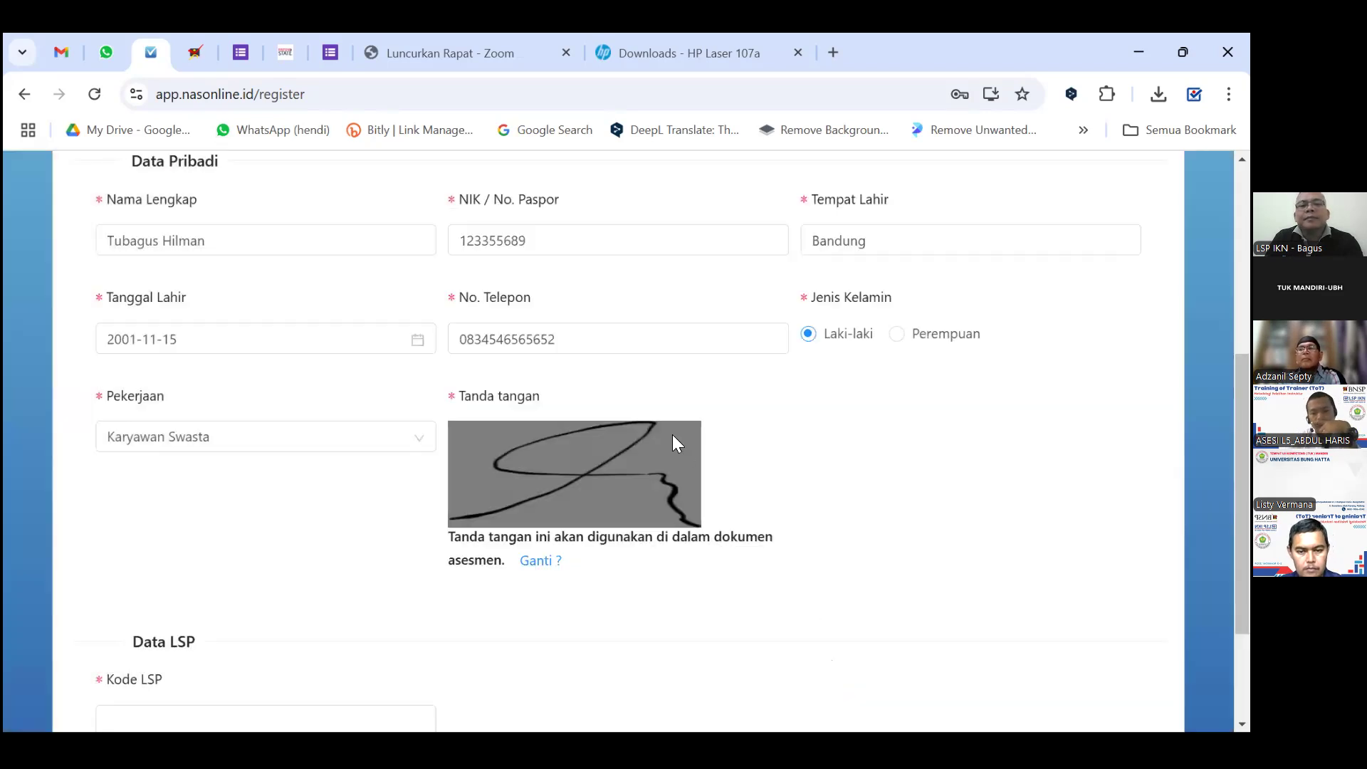
Enter Kode LSP LSP-IKN-138 so LSP Instruktur Kompeten Nasional fills in automatically.
{"action": "scroll", "coordinate": [768, 425], "scroll_direction": "down", "scroll_amount": 3}
{"action": "left_click", "coordinate": [246, 551]}
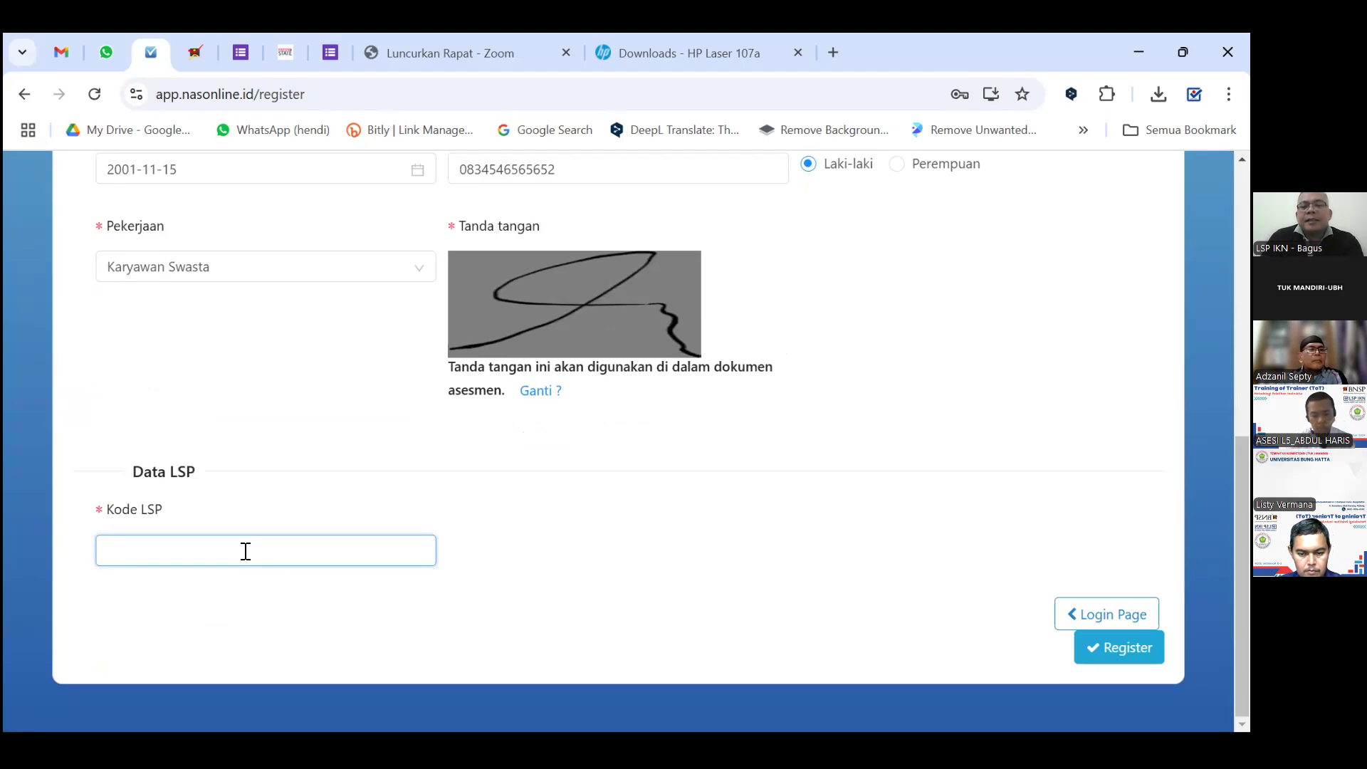
{"action": "type", "text": "LSP"}
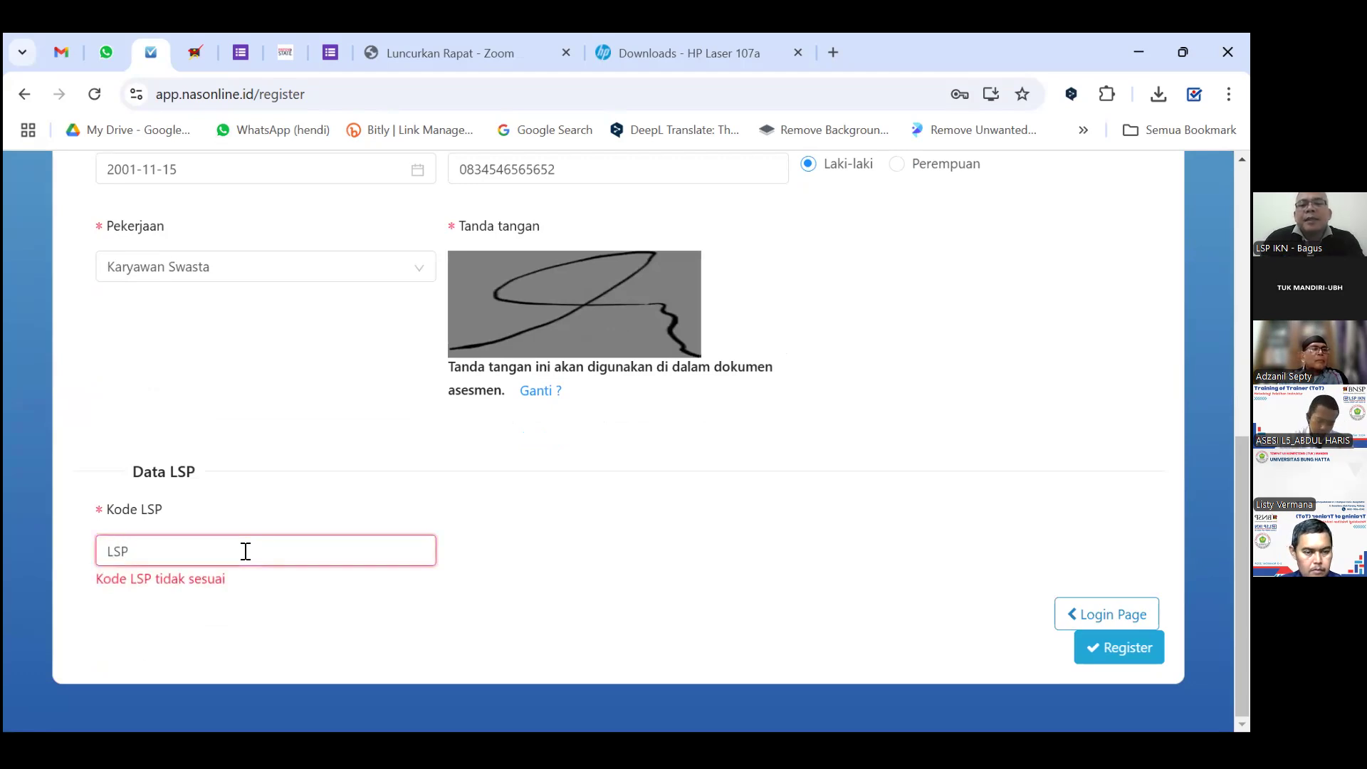
{"action": "type", "text": "-IKN-"}
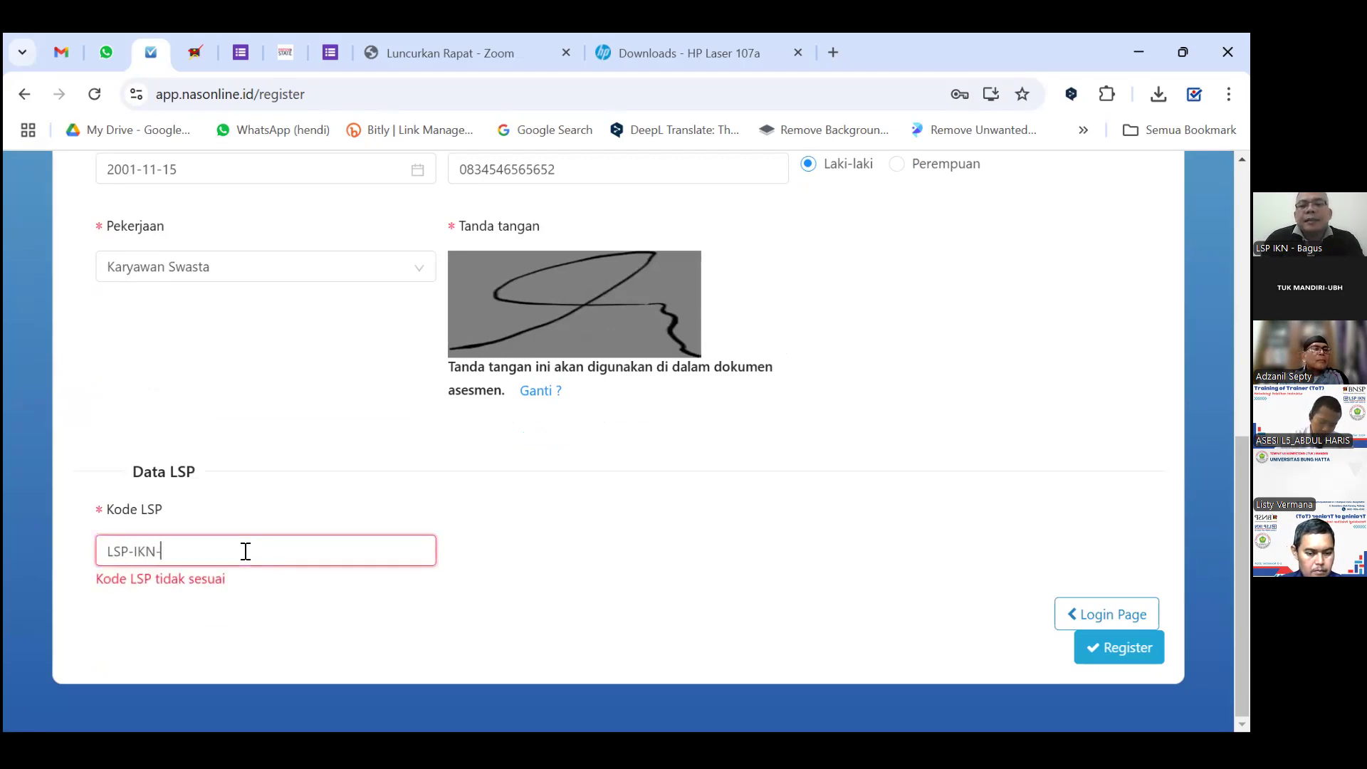
{"action": "type", "text": "138"}
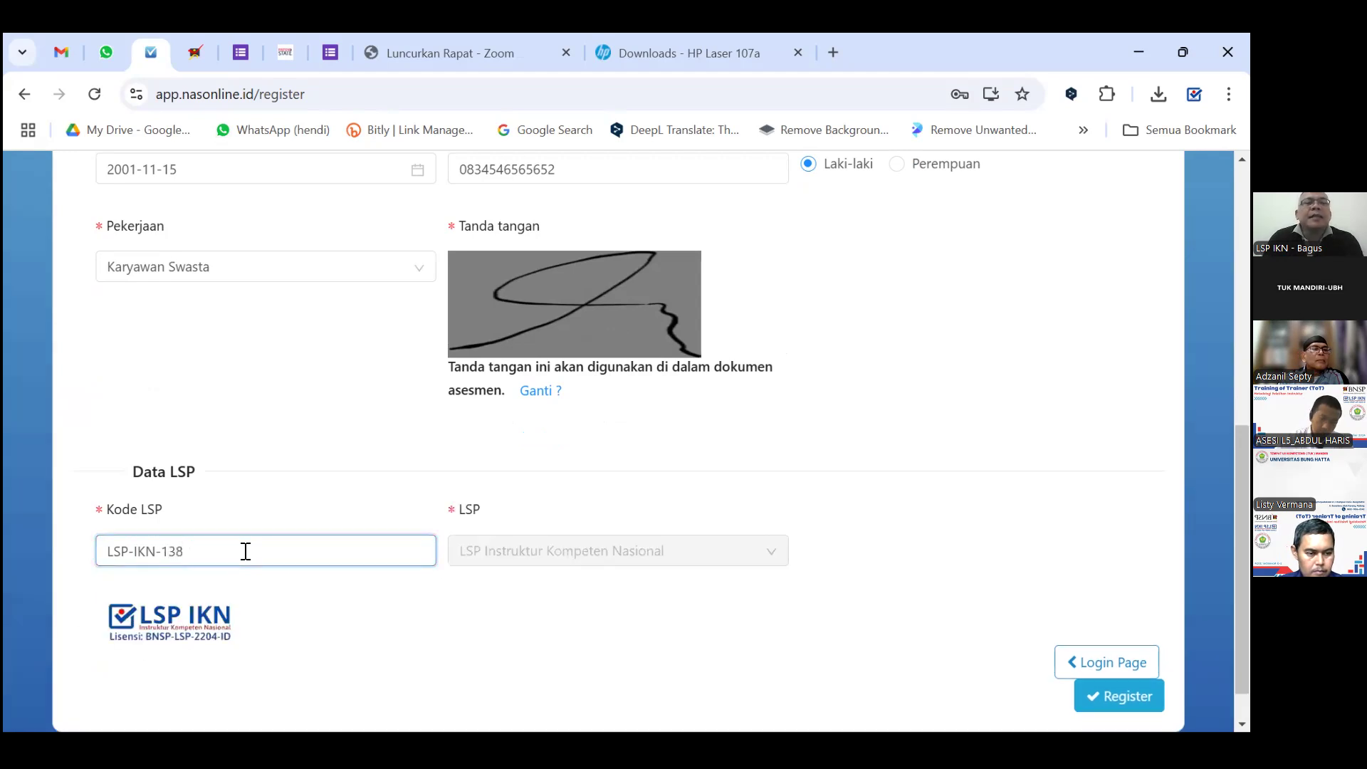
{"action": "left_click_drag", "start_coordinate": [220, 553], "coordinate": [95, 567]}
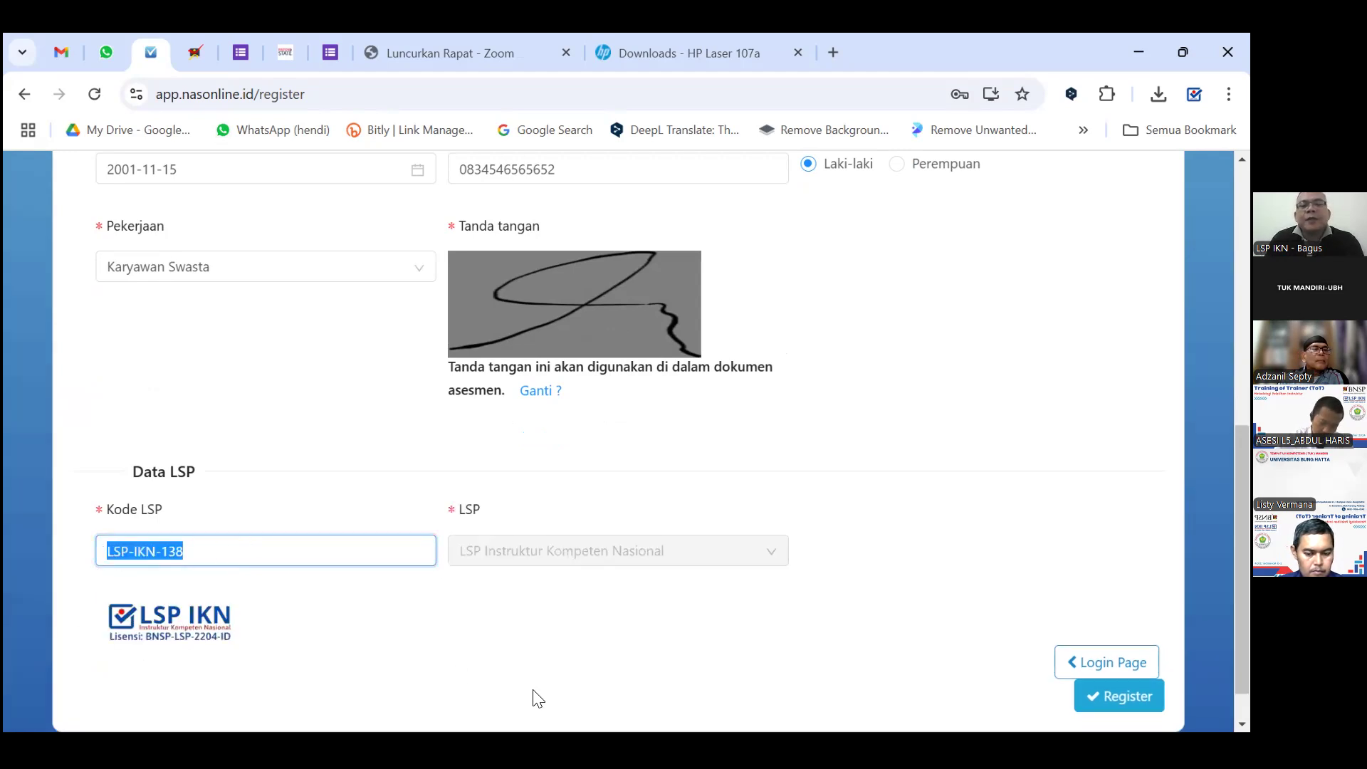
{"action": "key", "text": "alt+Tab"}
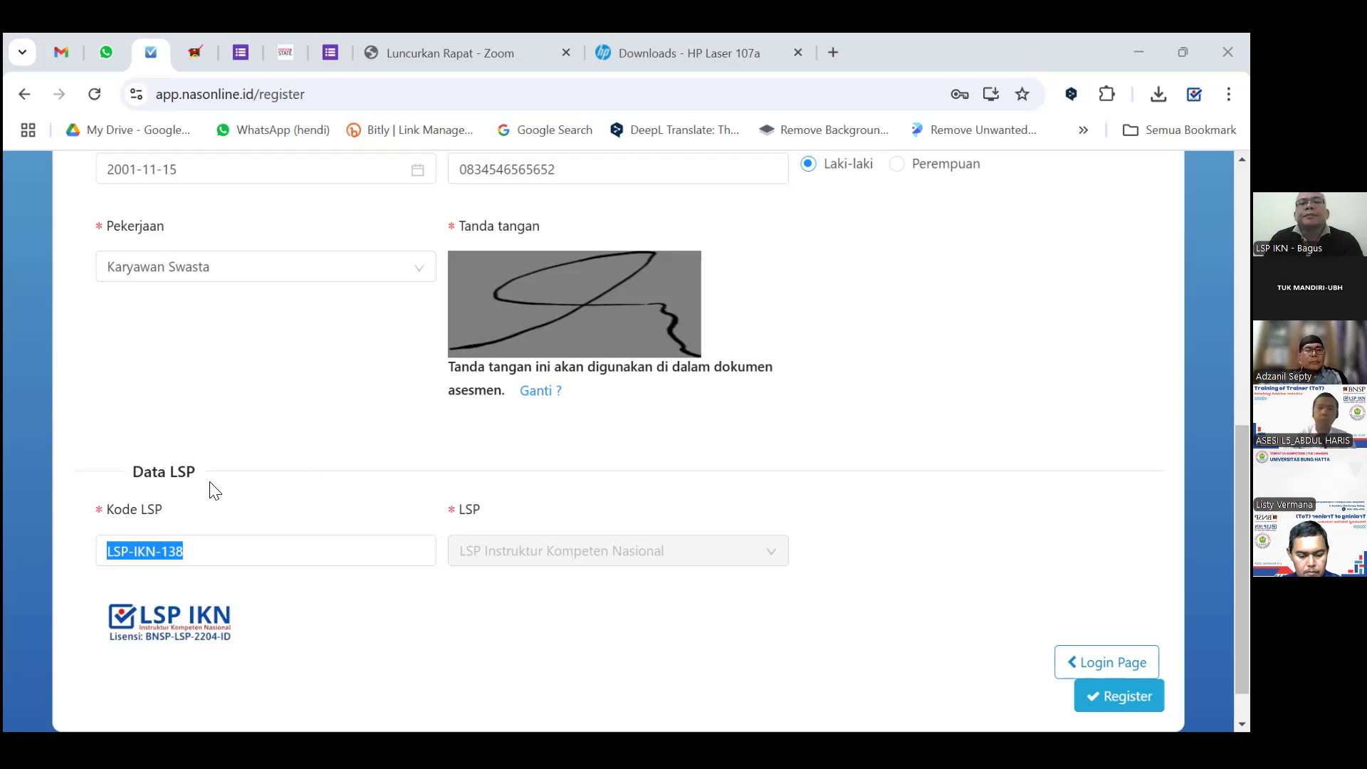
{"action": "left_click", "coordinate": [314, 382]}
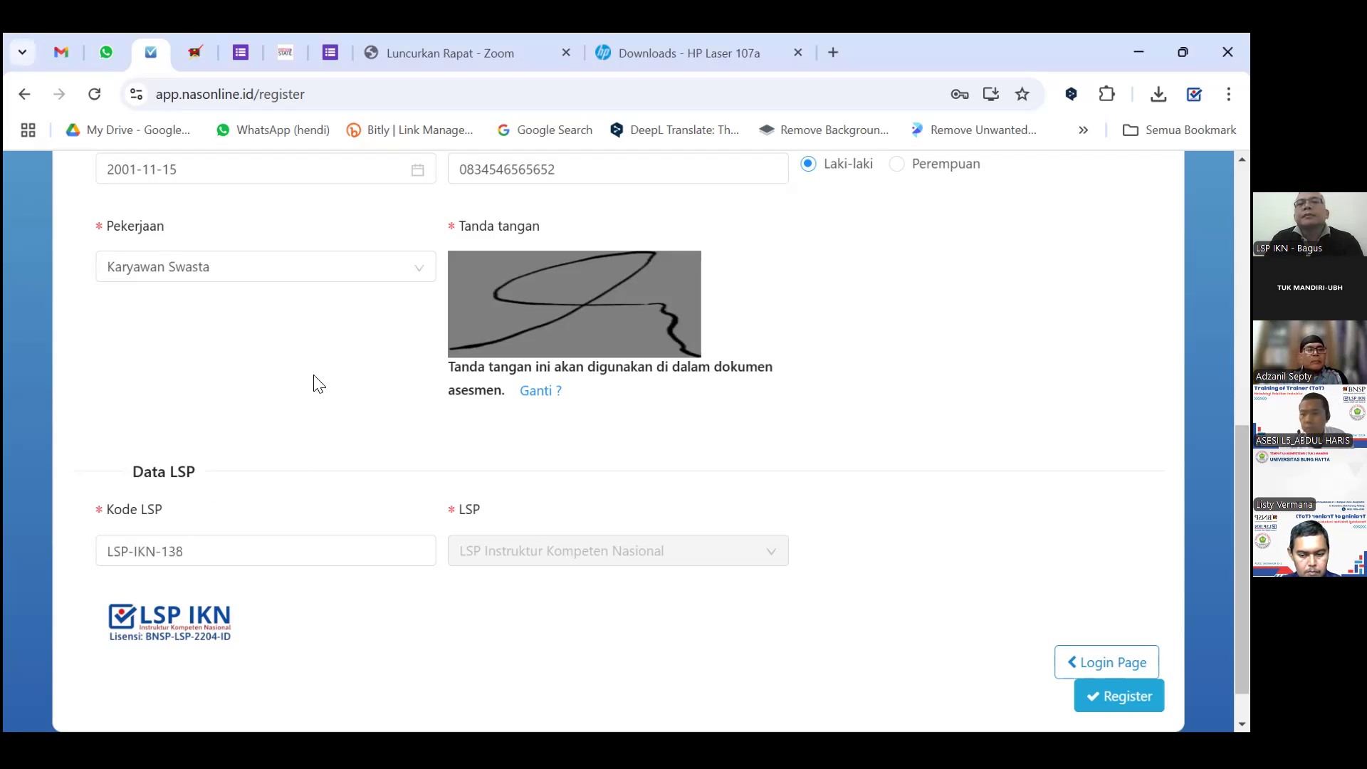
{"action": "scroll", "coordinate": [548, 466], "scroll_direction": "down", "scroll_amount": 1}
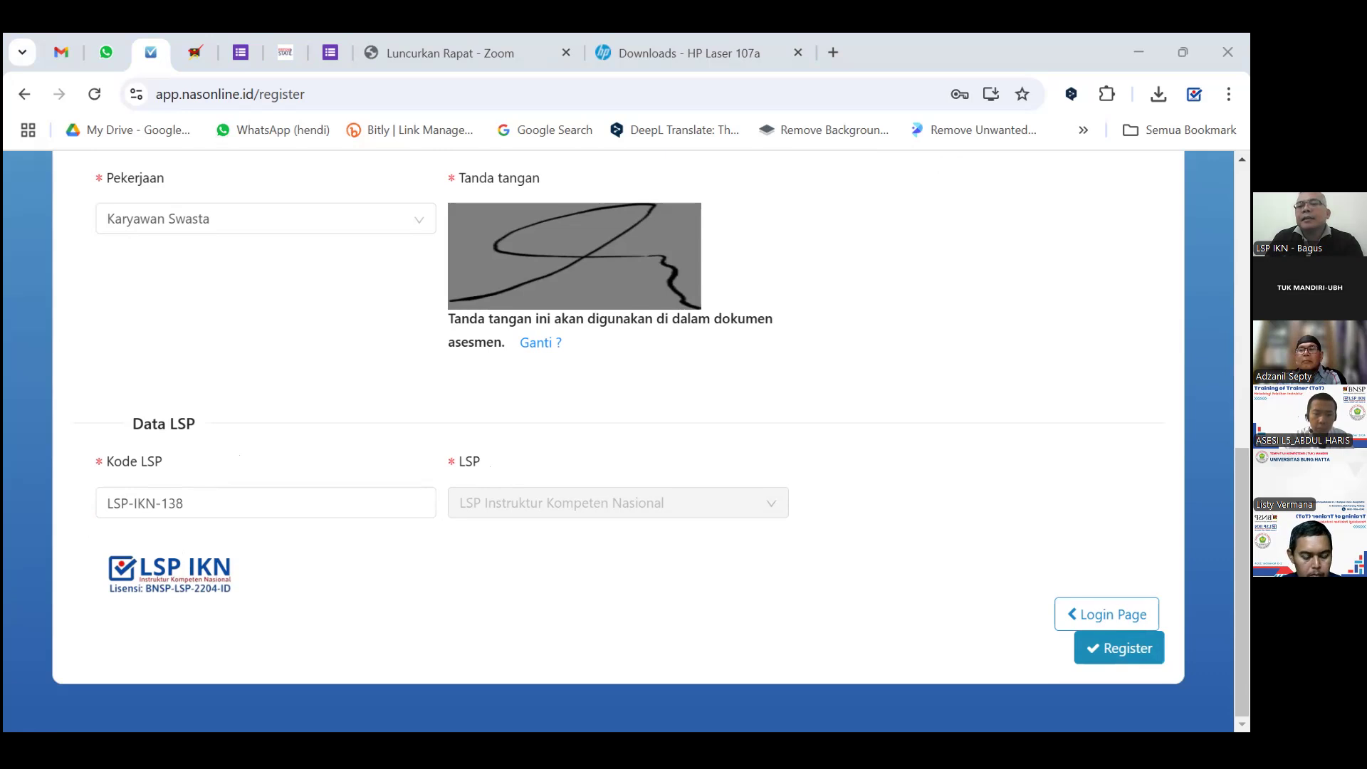
Submit the registration and confirm with Lanjutkan to reach the Pendaftaran Berhasil page.
{"action": "left_click", "coordinate": [1084, 646]}
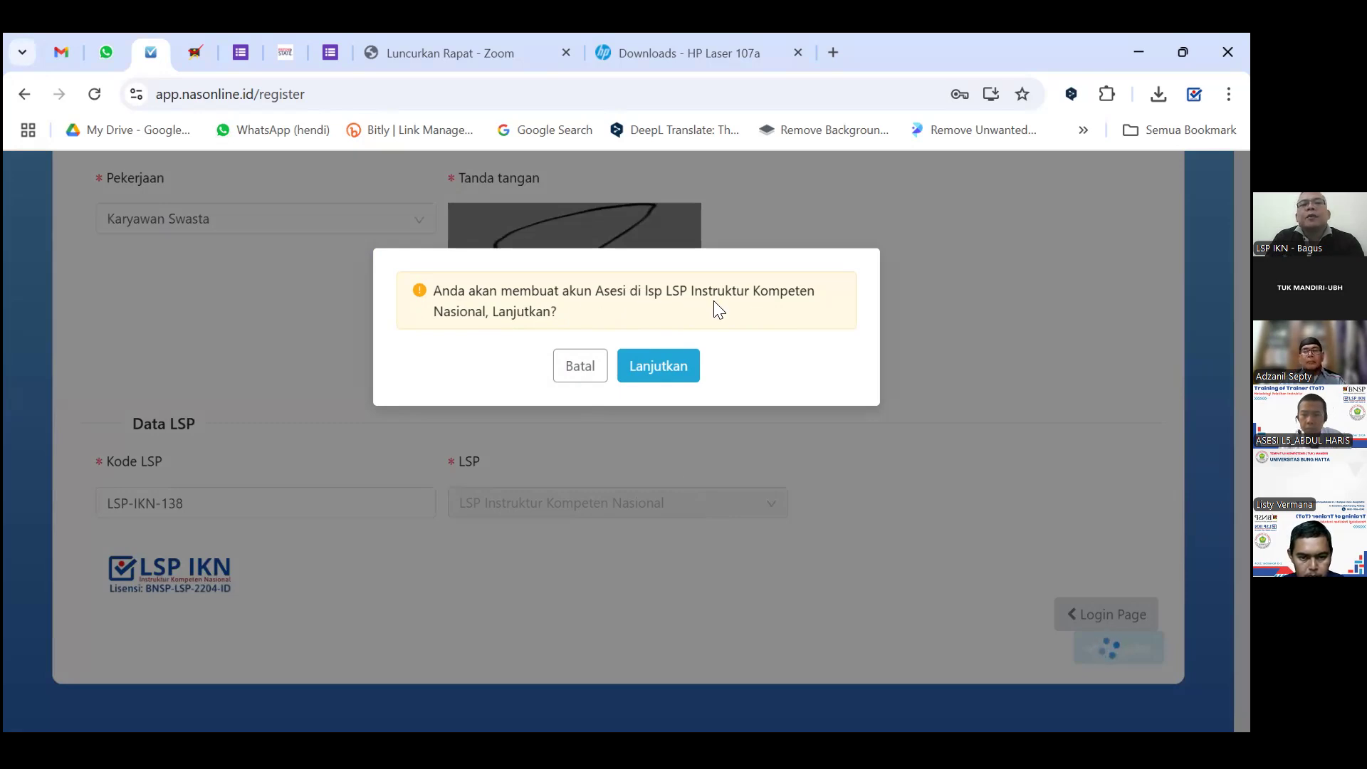
{"action": "left_click", "coordinate": [662, 364]}
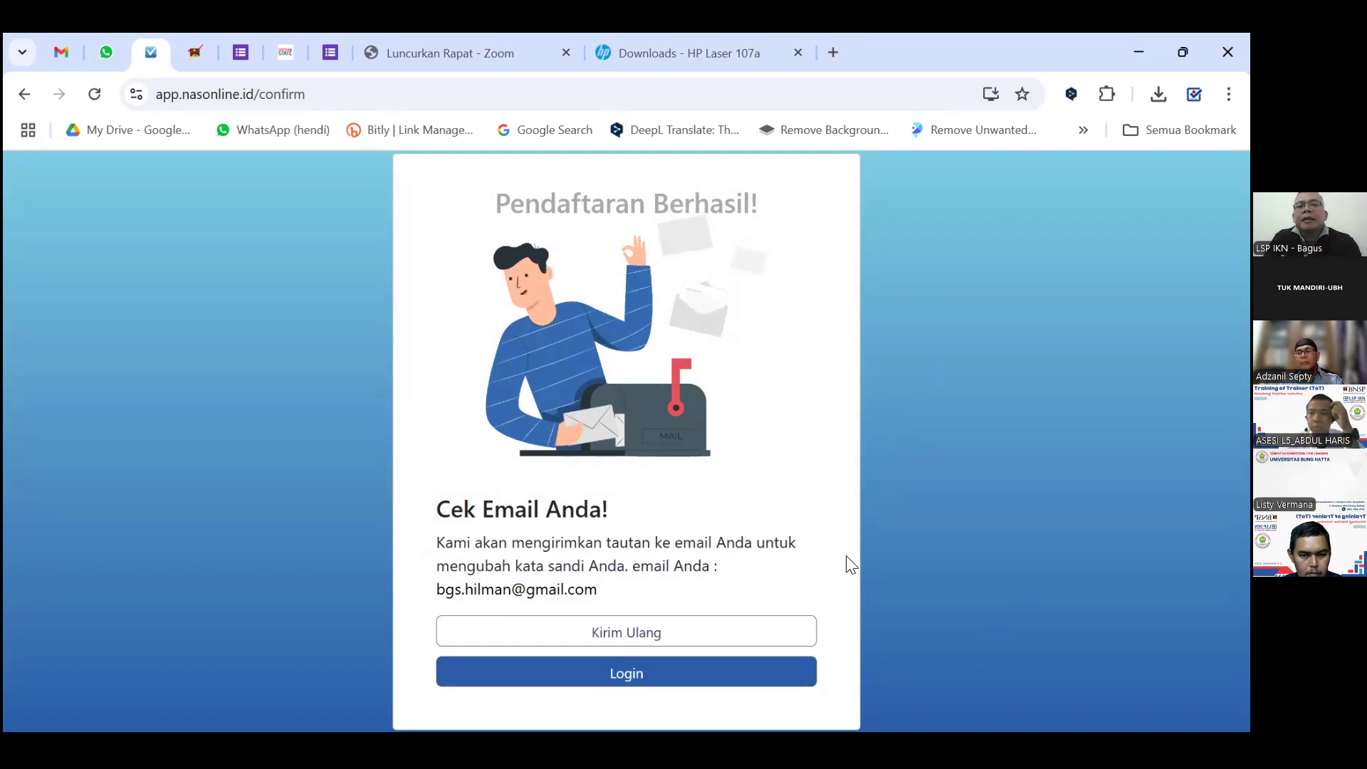
{"action": "left_click", "coordinate": [633, 633]}
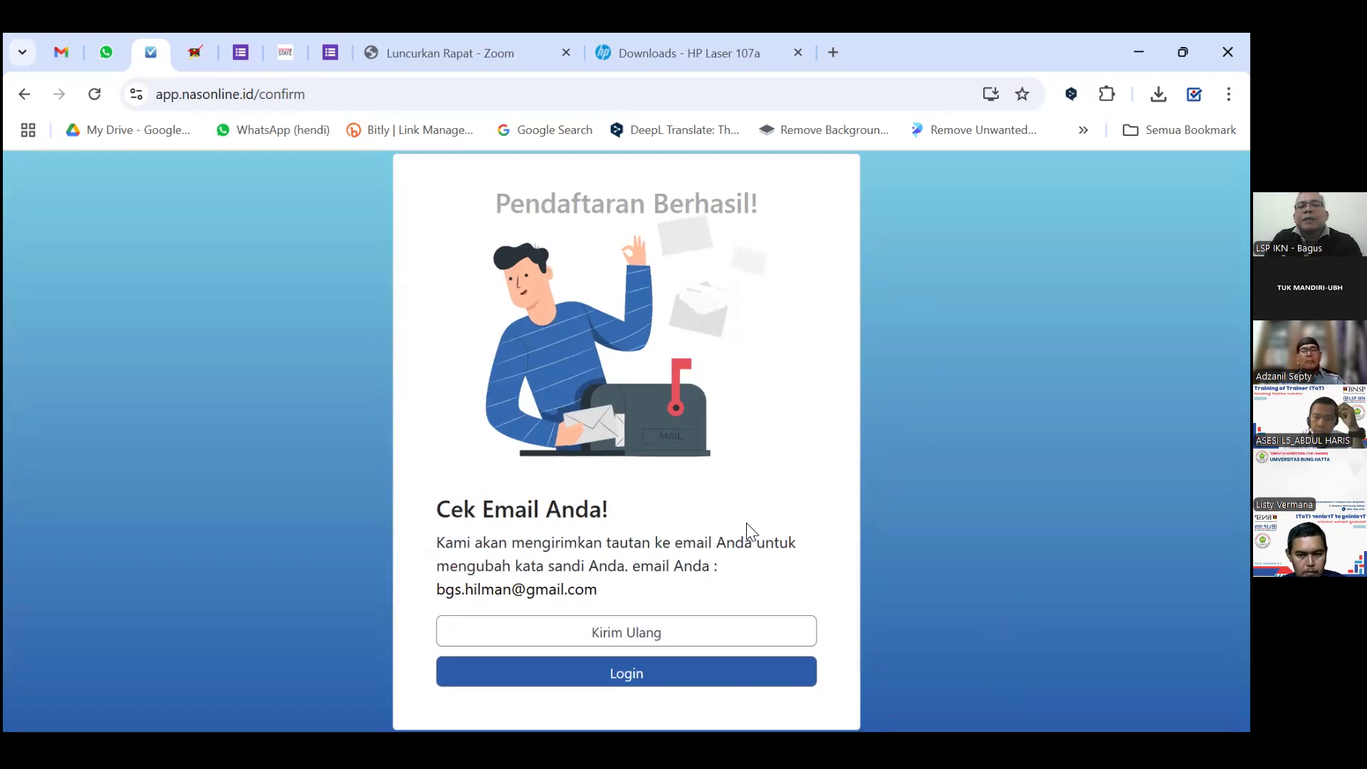
Log in with the applicant's e-mail and password, checking the password via the eye icon.
{"action": "left_click", "coordinate": [645, 682]}
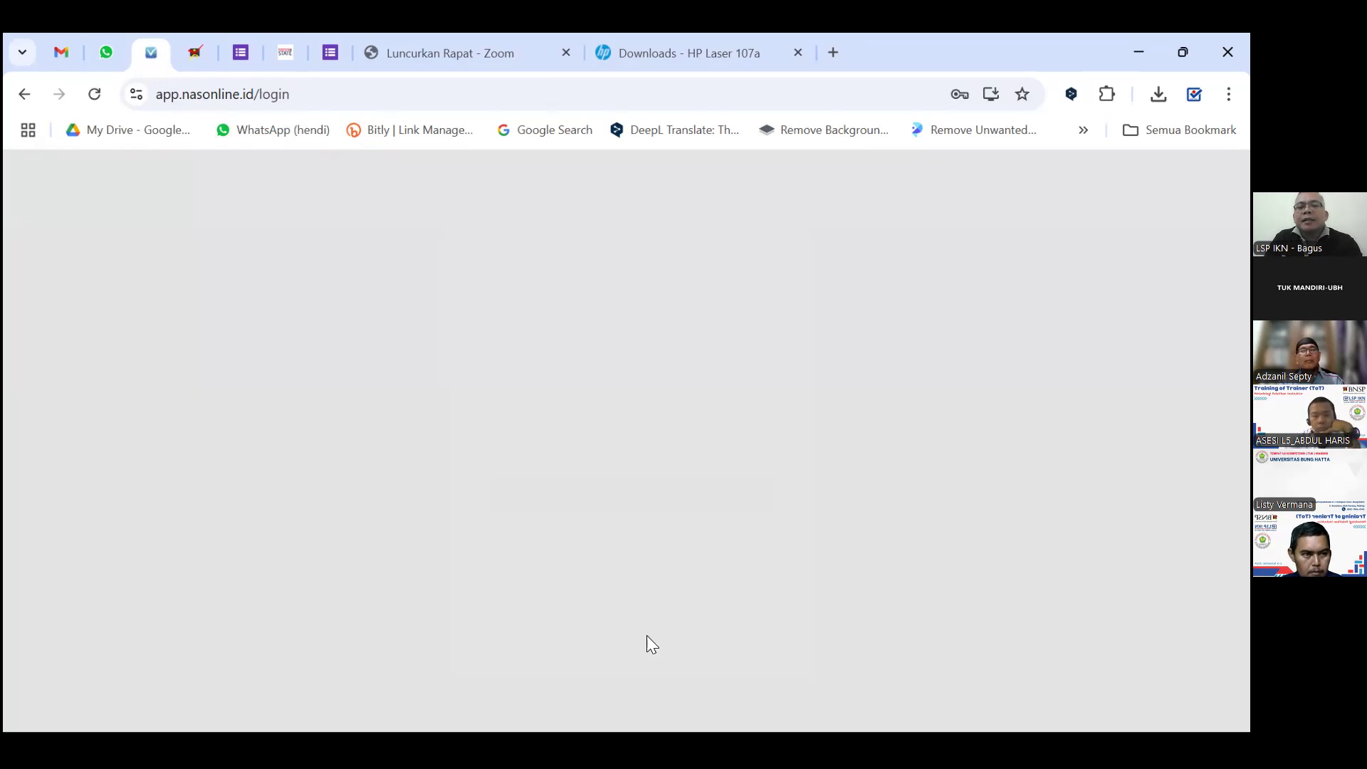
{"action": "double_click", "coordinate": [598, 360]}
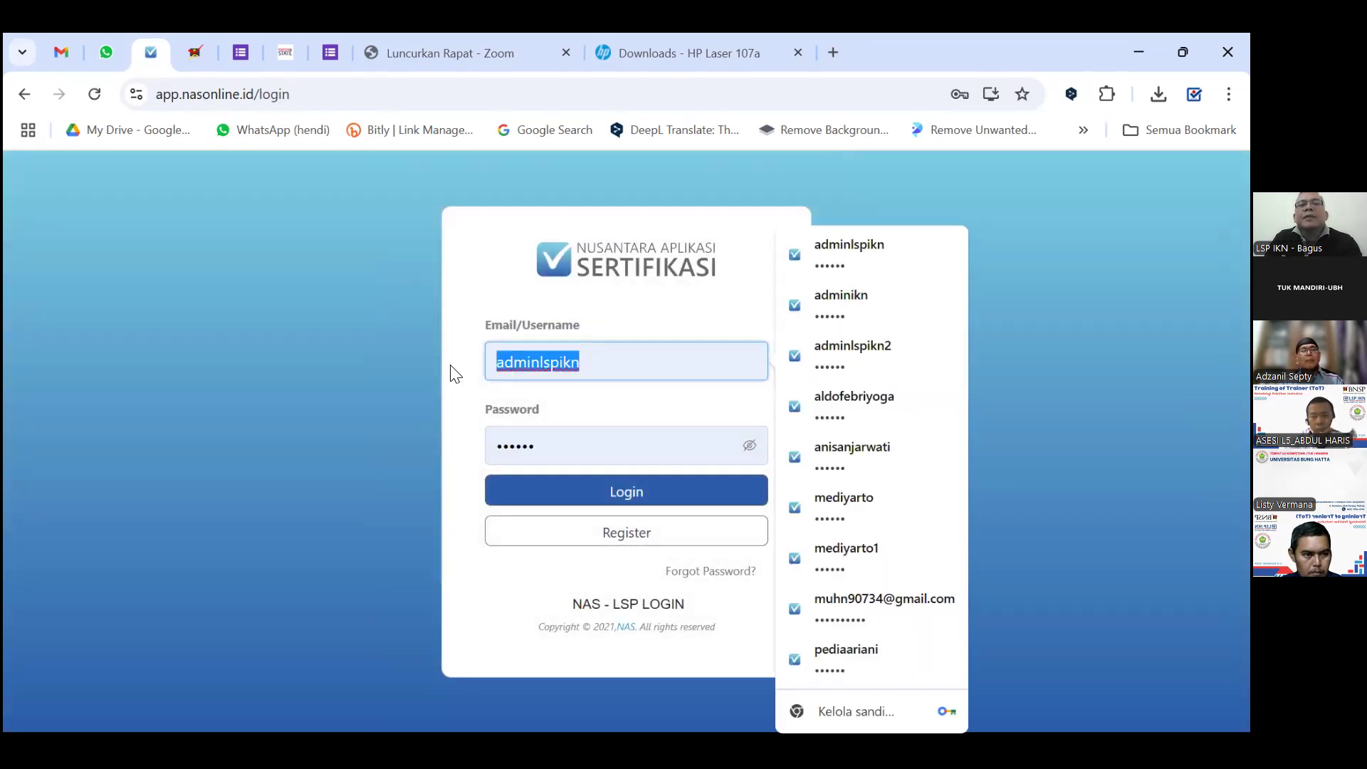
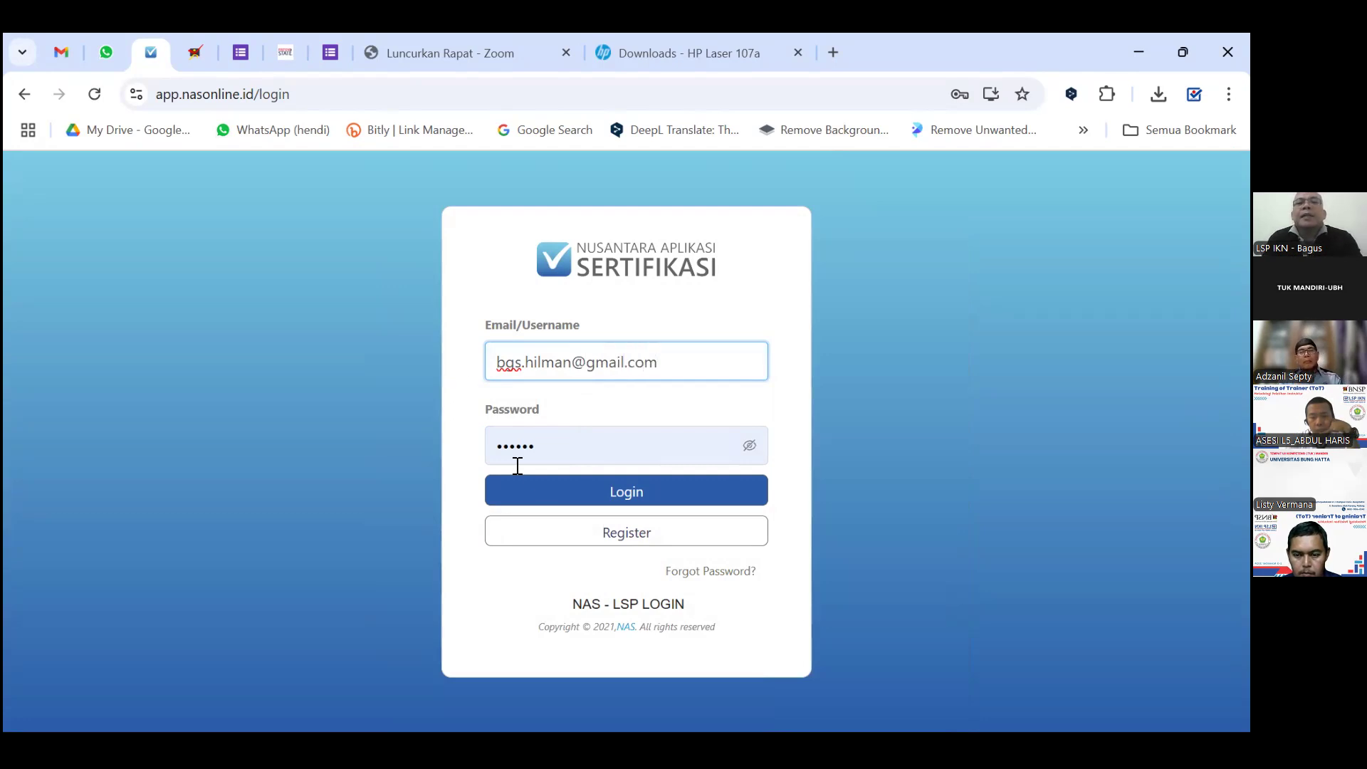
{"action": "double_click", "coordinate": [486, 447]}
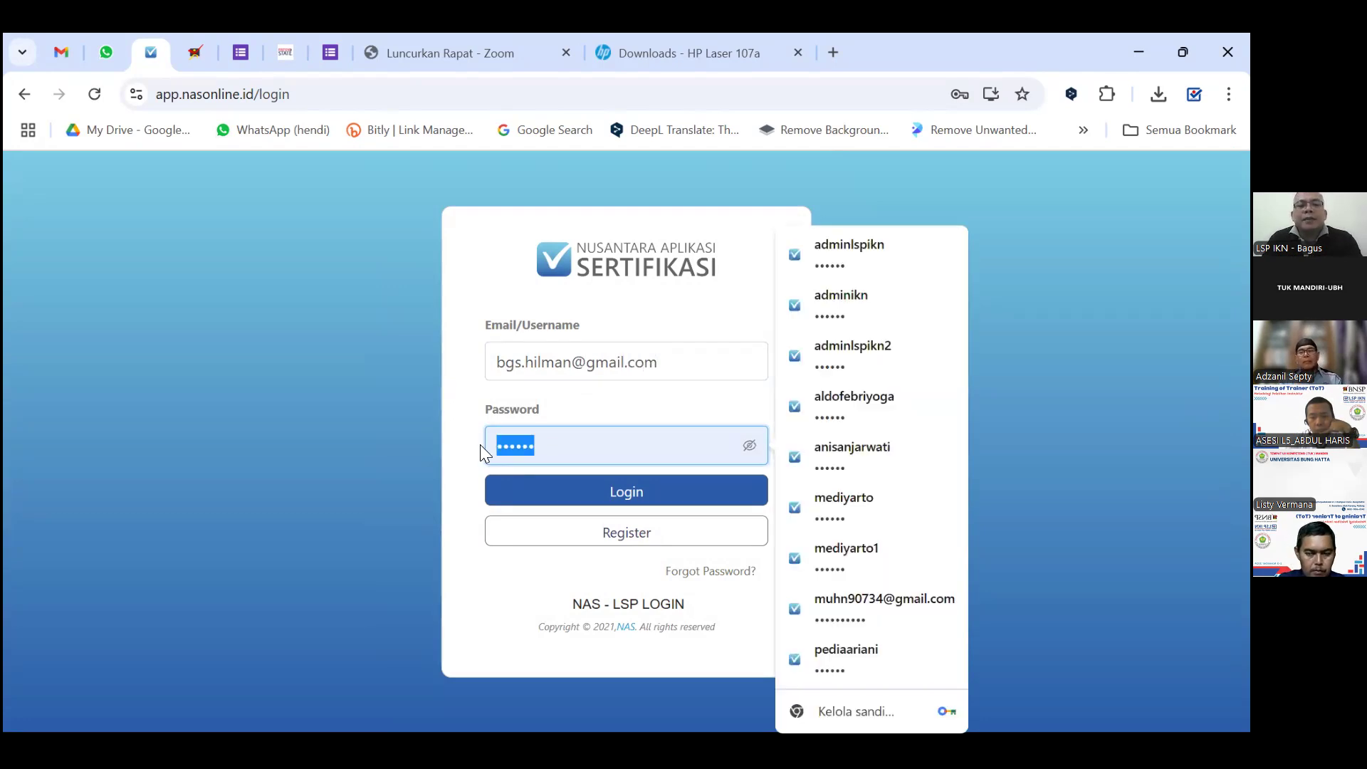
{"action": "type", "text": "••••••"}
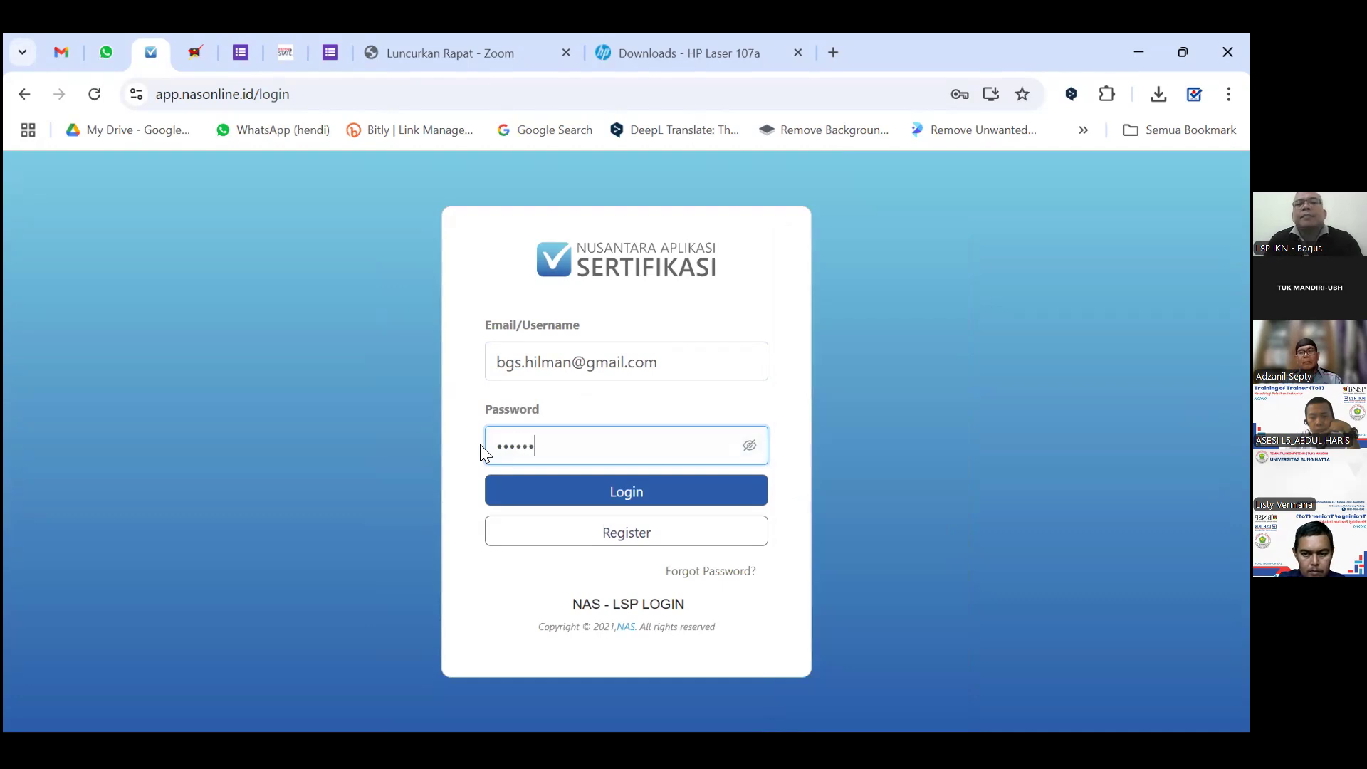
{"action": "left_click", "coordinate": [750, 447]}
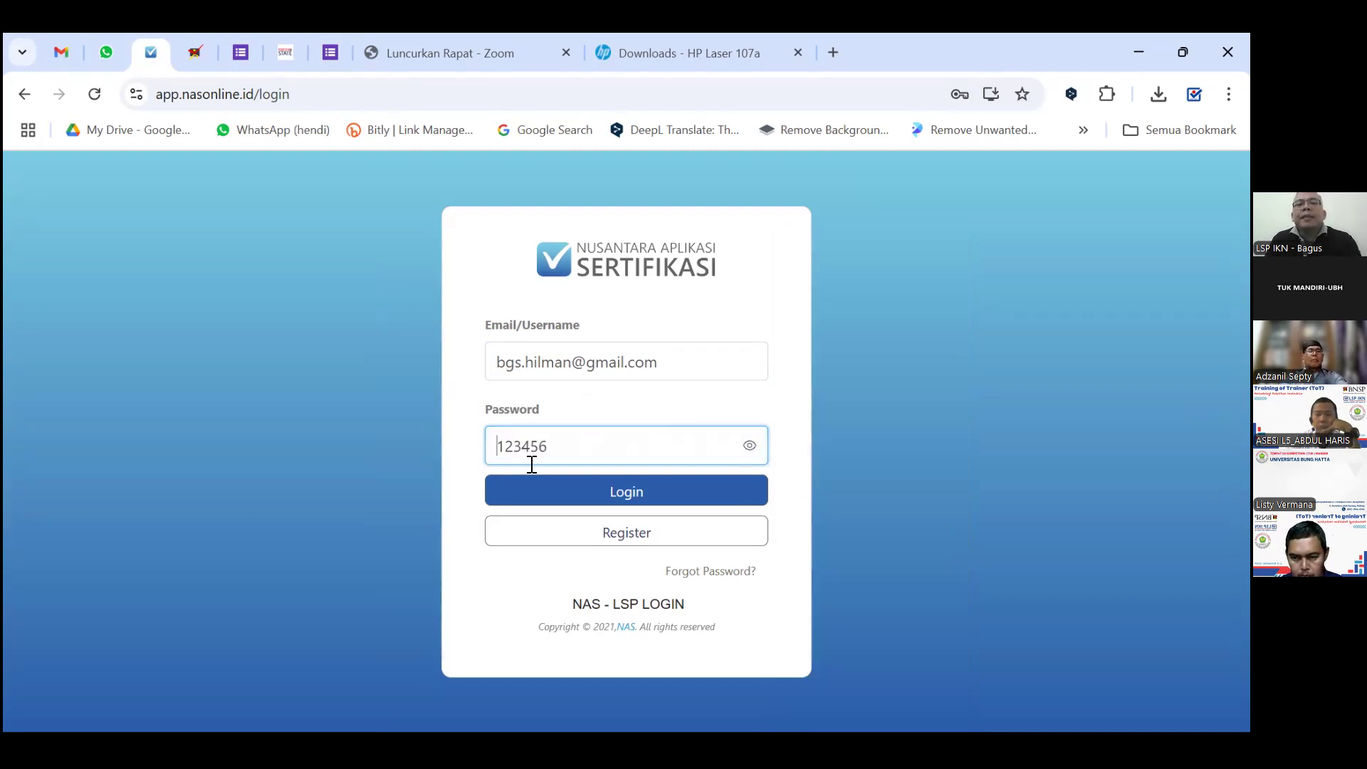
{"action": "left_click_drag", "start_coordinate": [574, 445], "coordinate": [482, 448]}
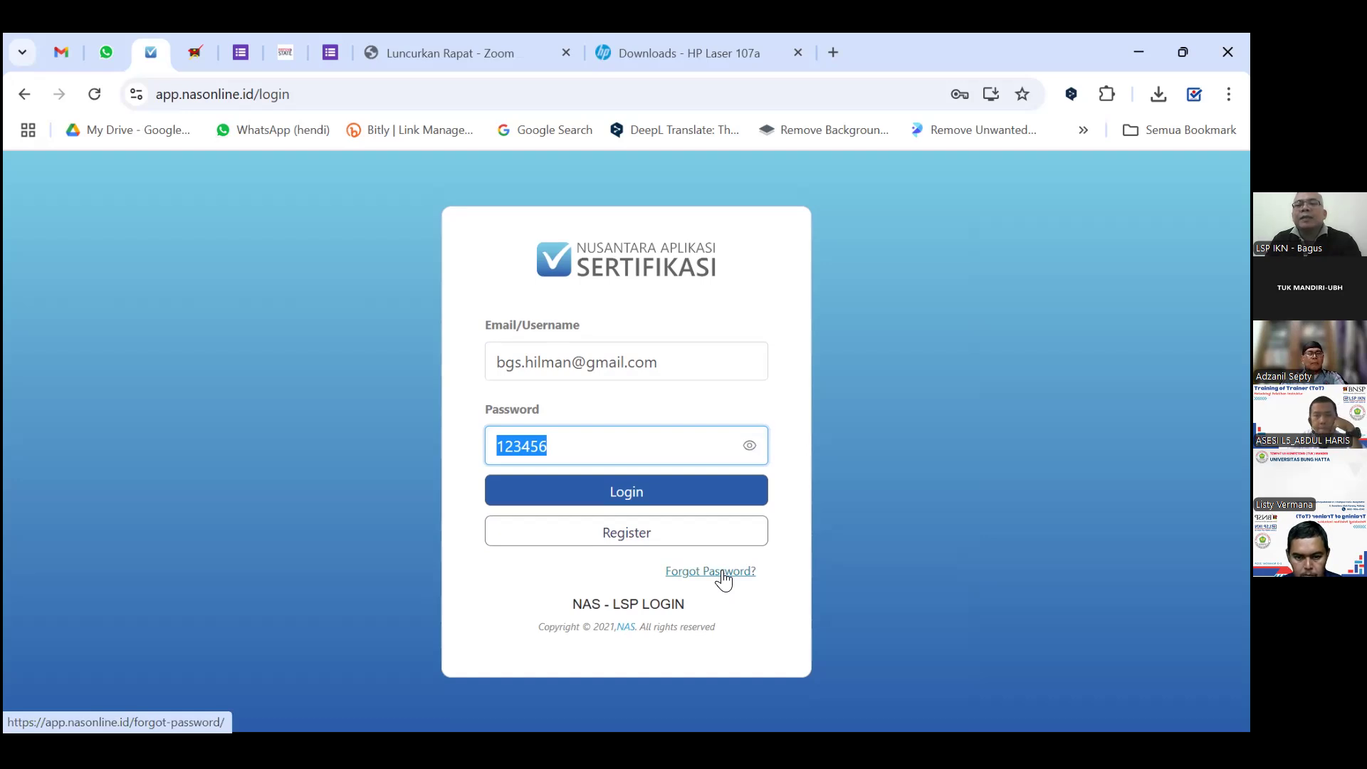
{"action": "left_click", "coordinate": [600, 452]}
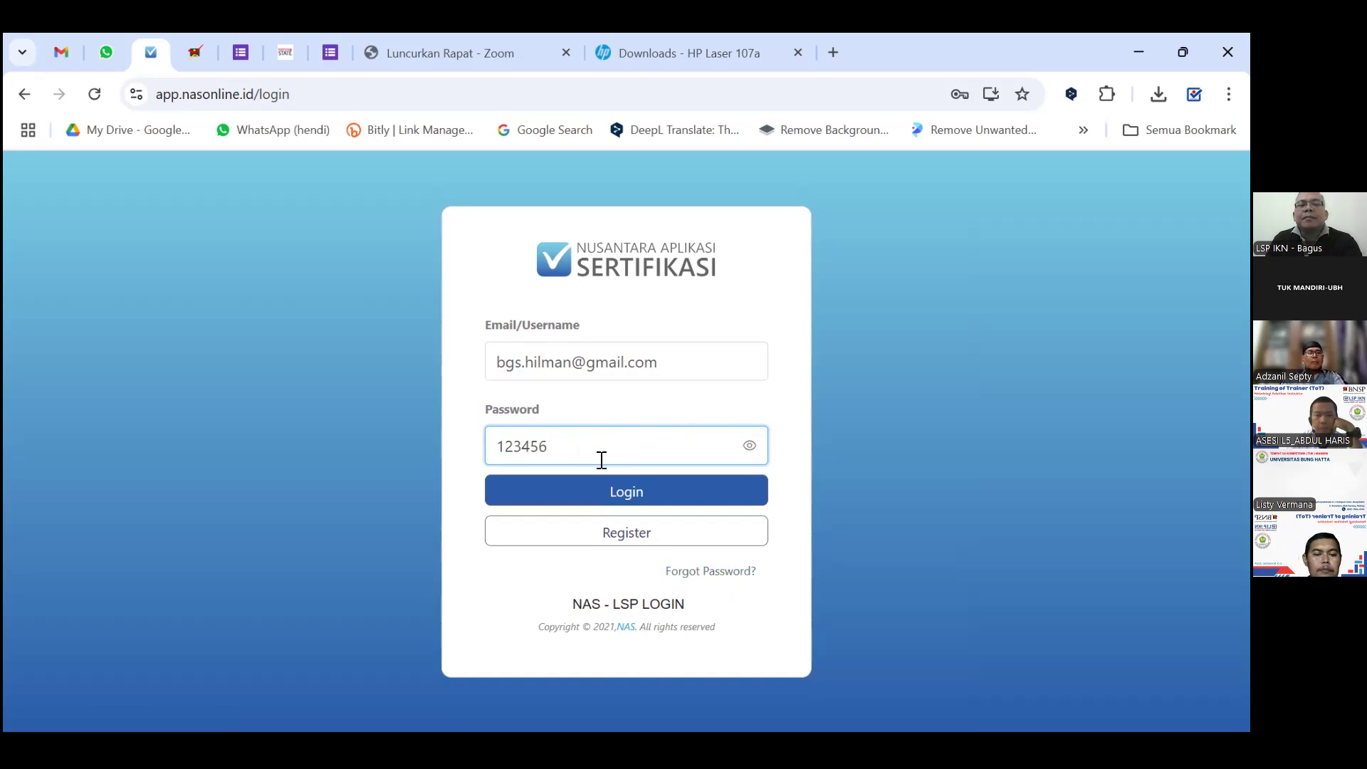
{"action": "left_click", "coordinate": [627, 497]}
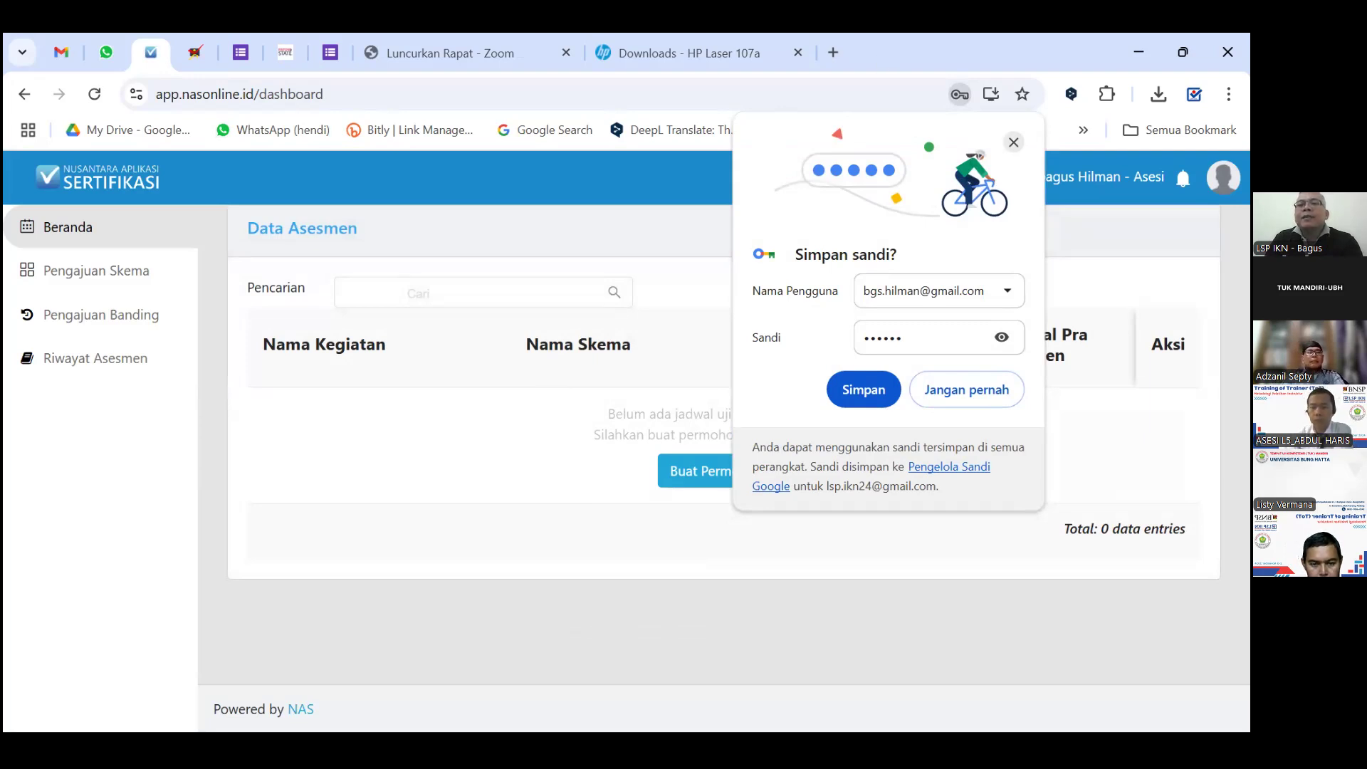
Dismiss Chrome's save-password prompt and choose Pengaturan from the profile avatar menu.
{"action": "left_click", "coordinate": [1013, 142]}
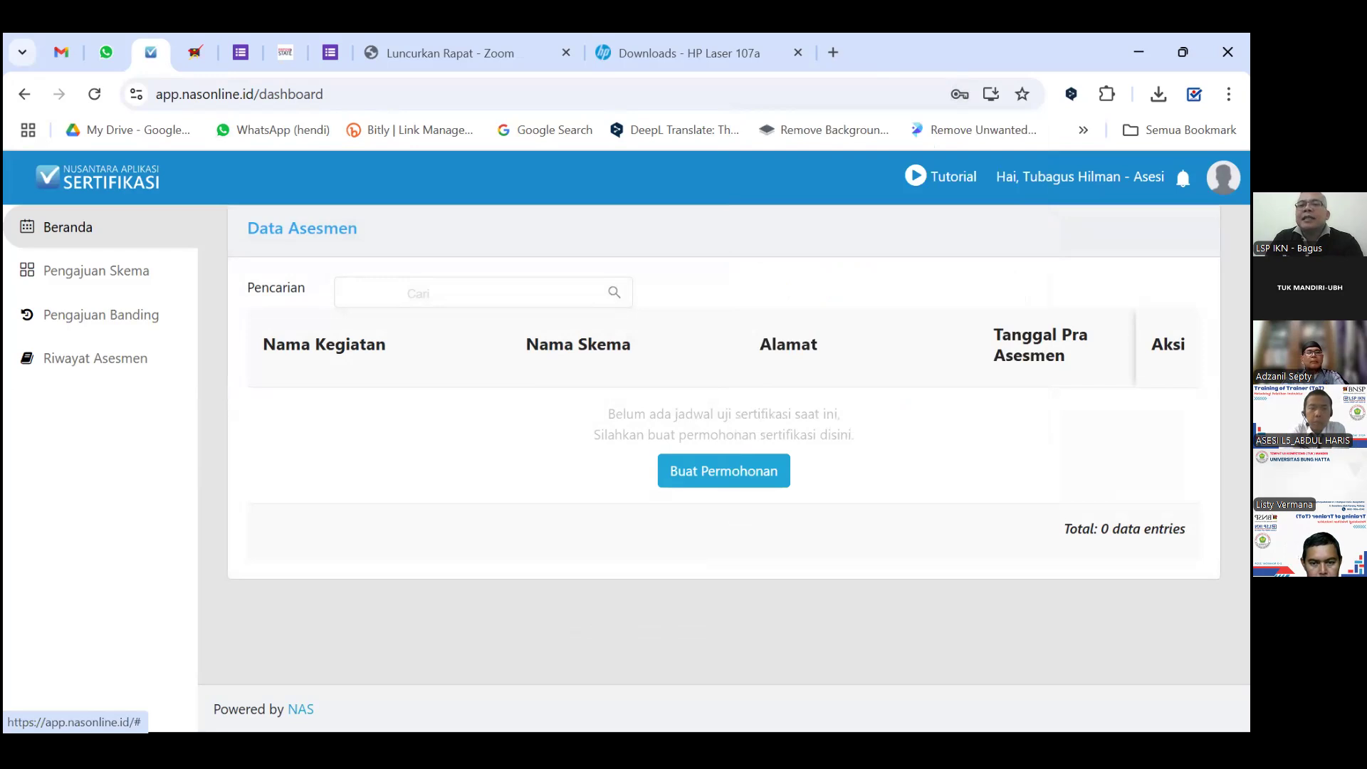
{"action": "left_click", "coordinate": [1032, 176]}
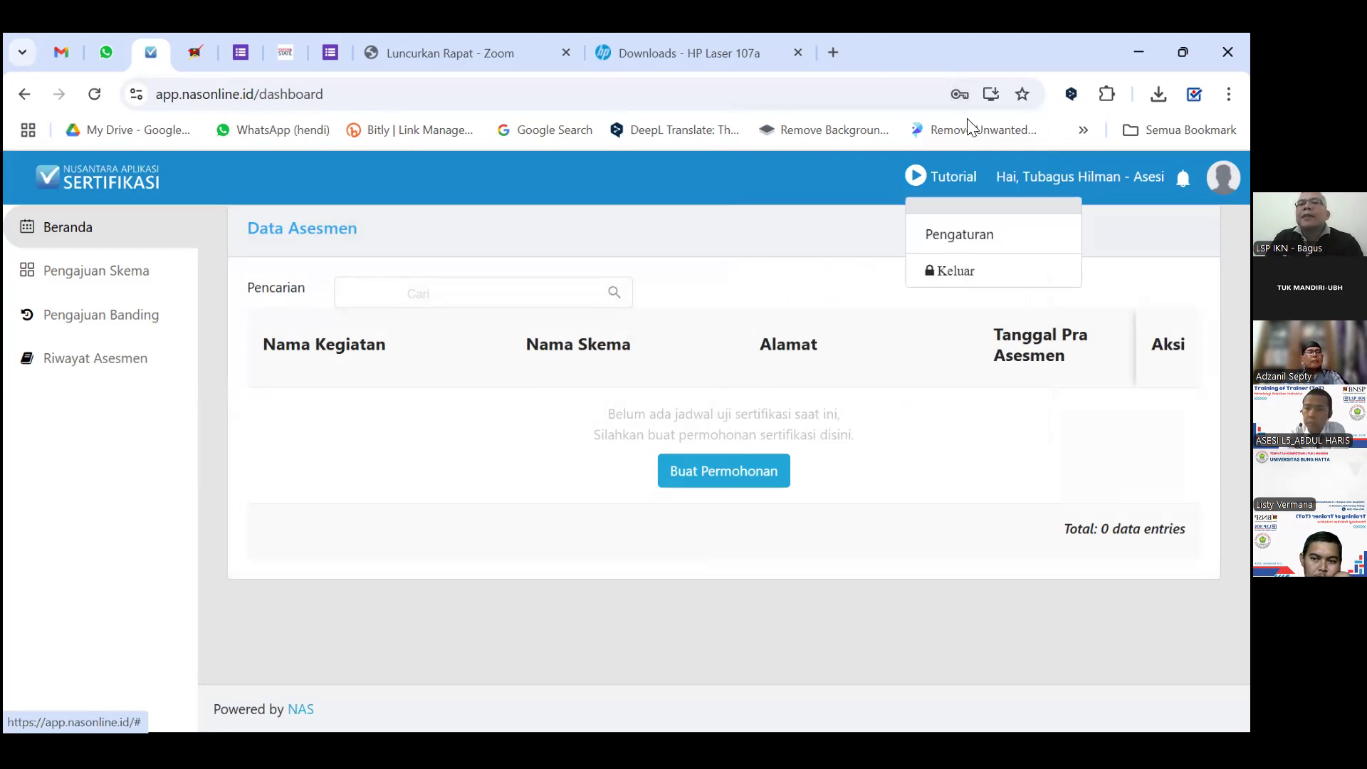
{"action": "left_click", "coordinate": [976, 245]}
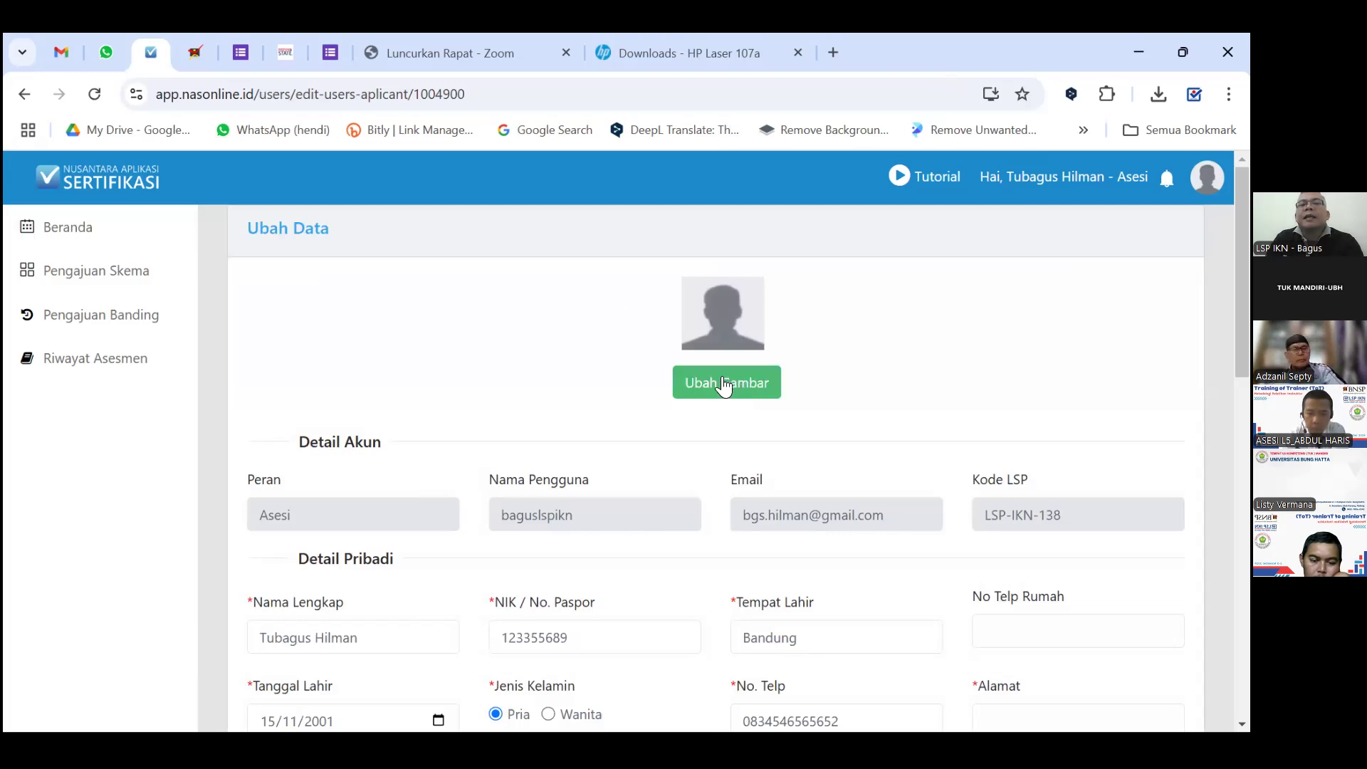
Enter the applicant's home address in the Alamat field.
{"action": "scroll", "coordinate": [684, 399], "scroll_direction": "down", "scroll_amount": 3}
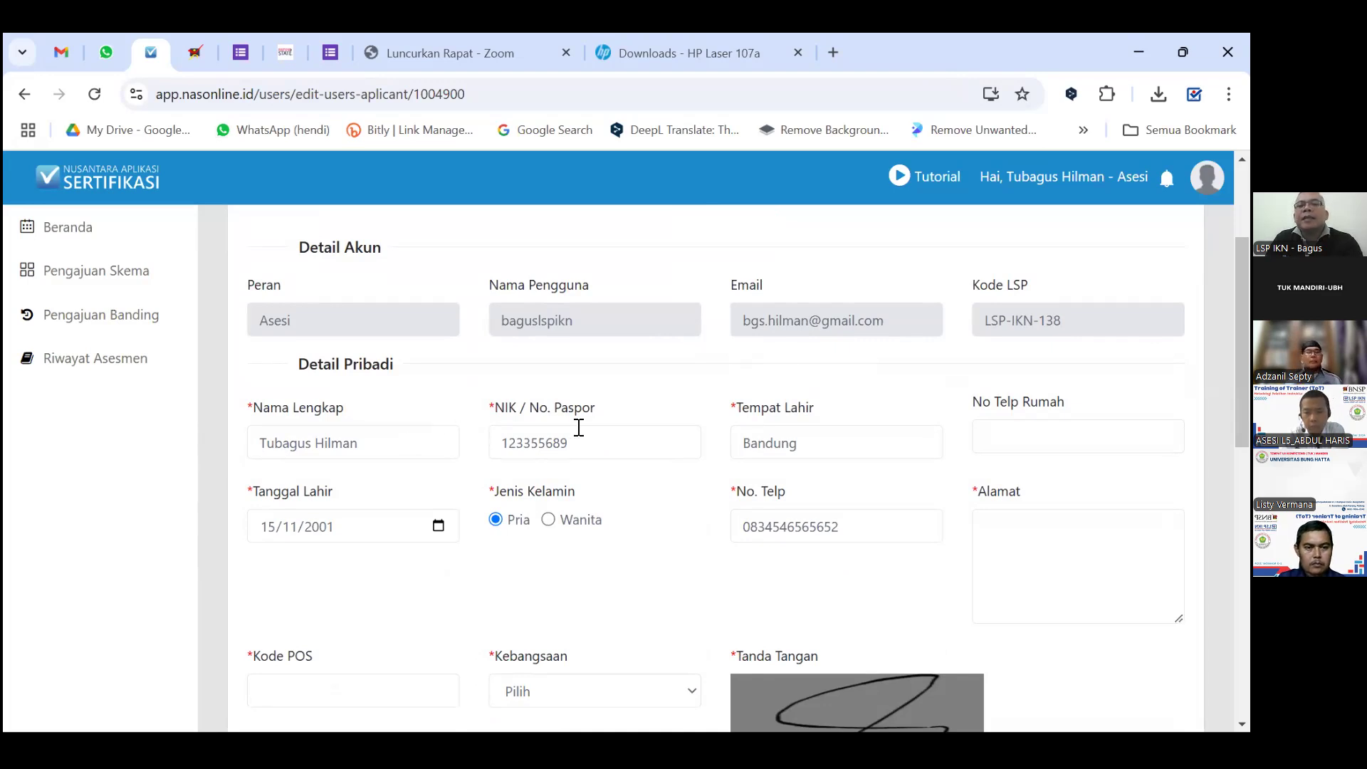
{"action": "scroll", "coordinate": [711, 448], "scroll_direction": "down", "scroll_amount": 1}
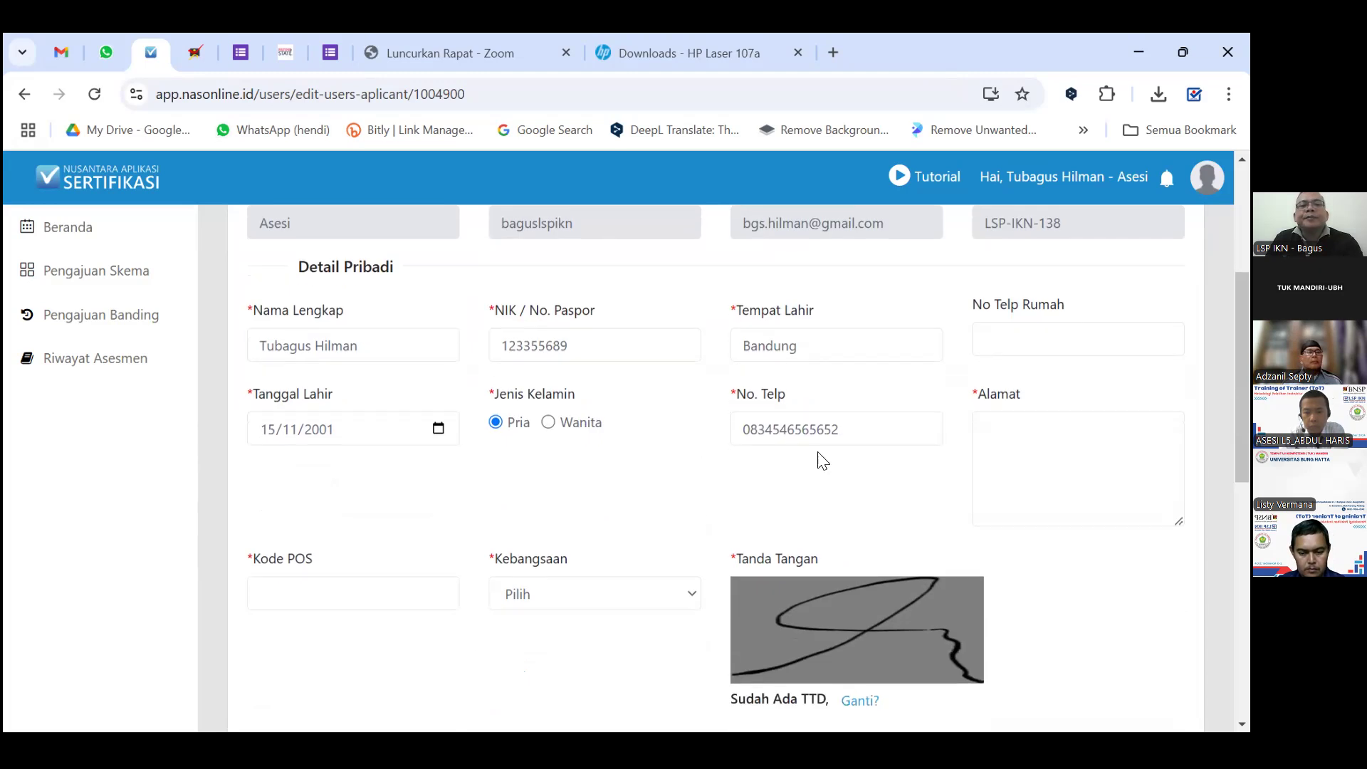
{"action": "left_click", "coordinate": [994, 426]}
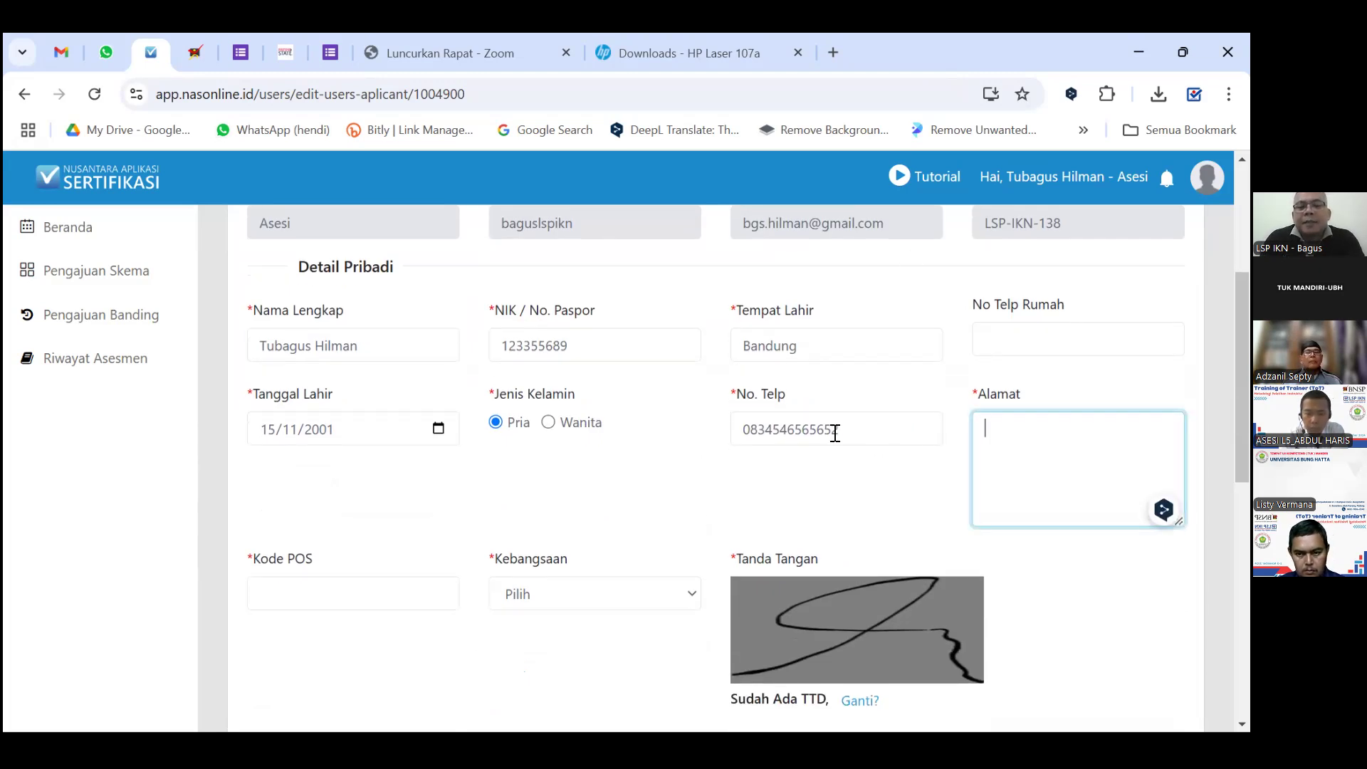
{"action": "type", "text": "pa"}
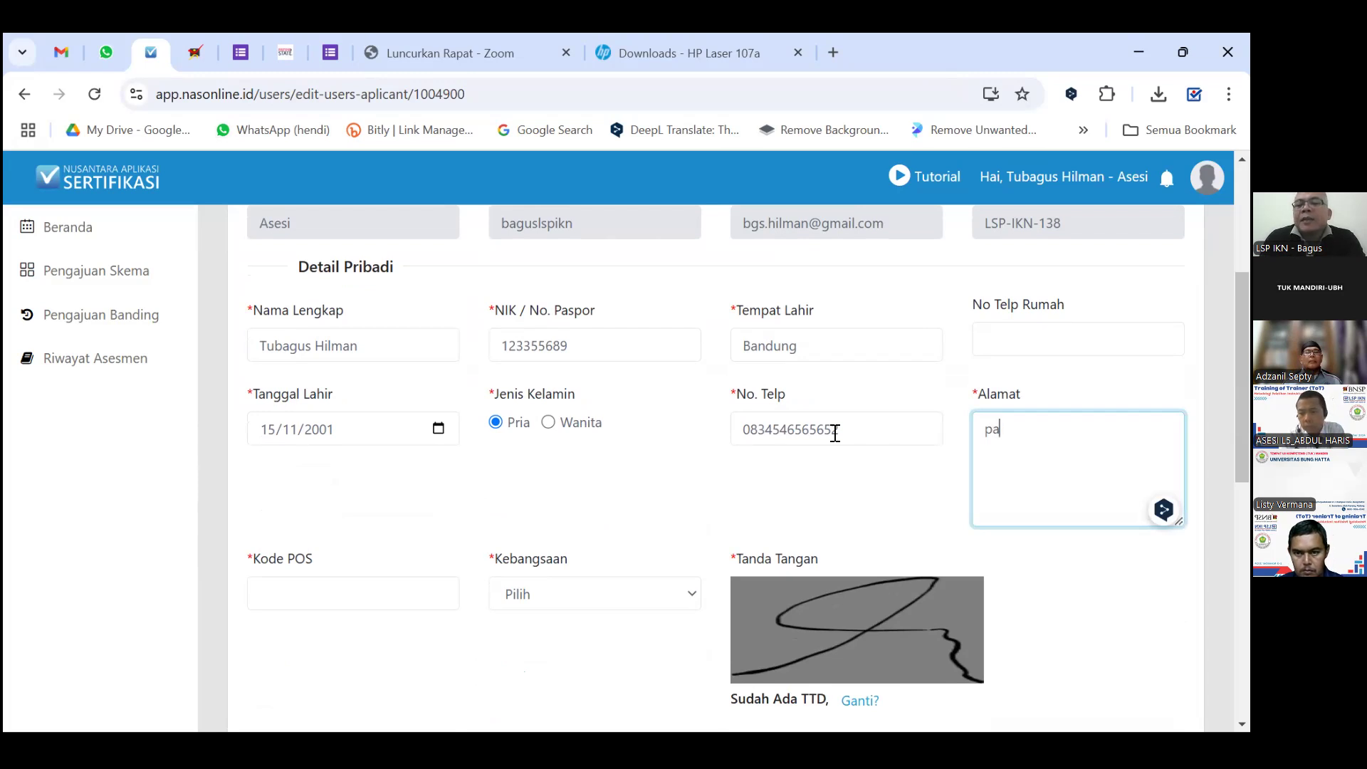
{"action": "key", "text": "BackSpace"}
{"action": "key", "text": "BackSpace"}
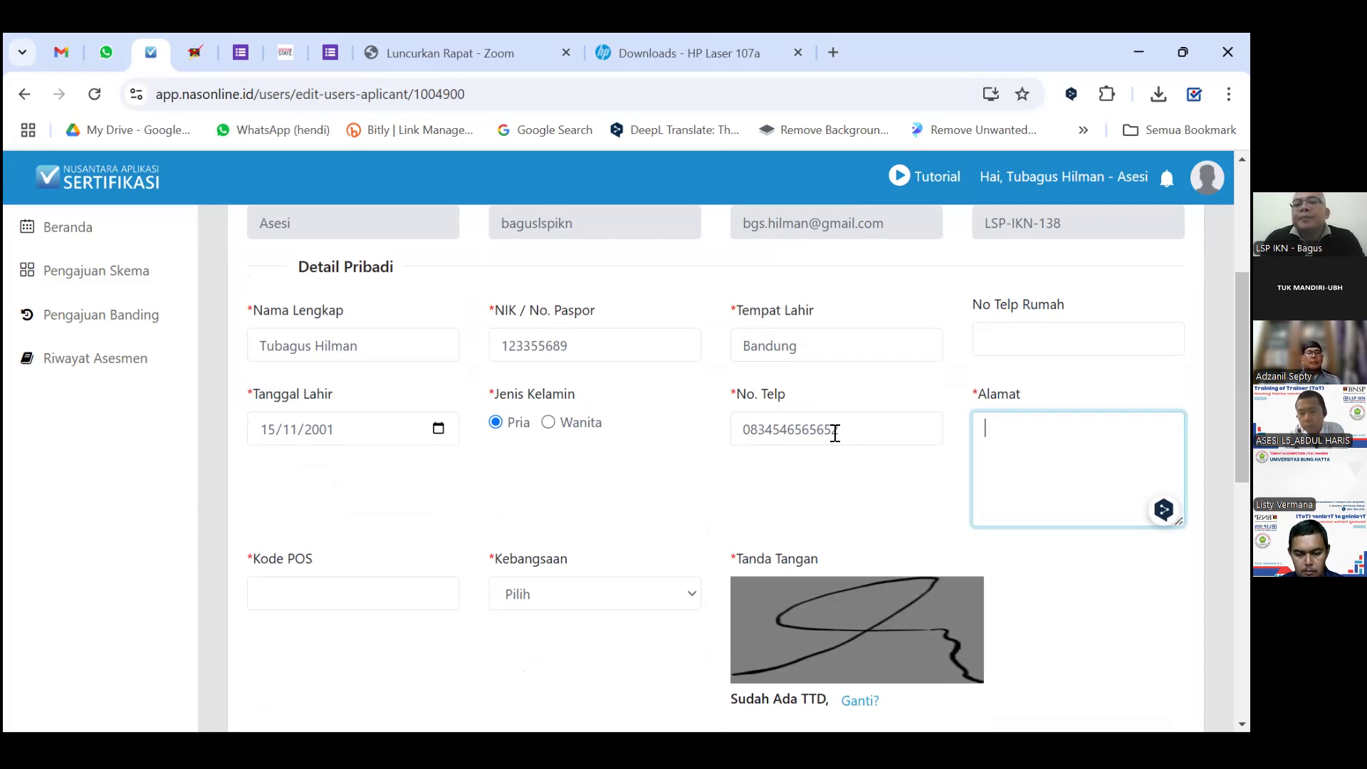
{"action": "type", "text": "pamulang"}
Enter the applicant's postal code in Kode POS and set Kebangsaan to WNI.
{"action": "scroll", "coordinate": [425, 492], "scroll_direction": "down", "scroll_amount": 3}
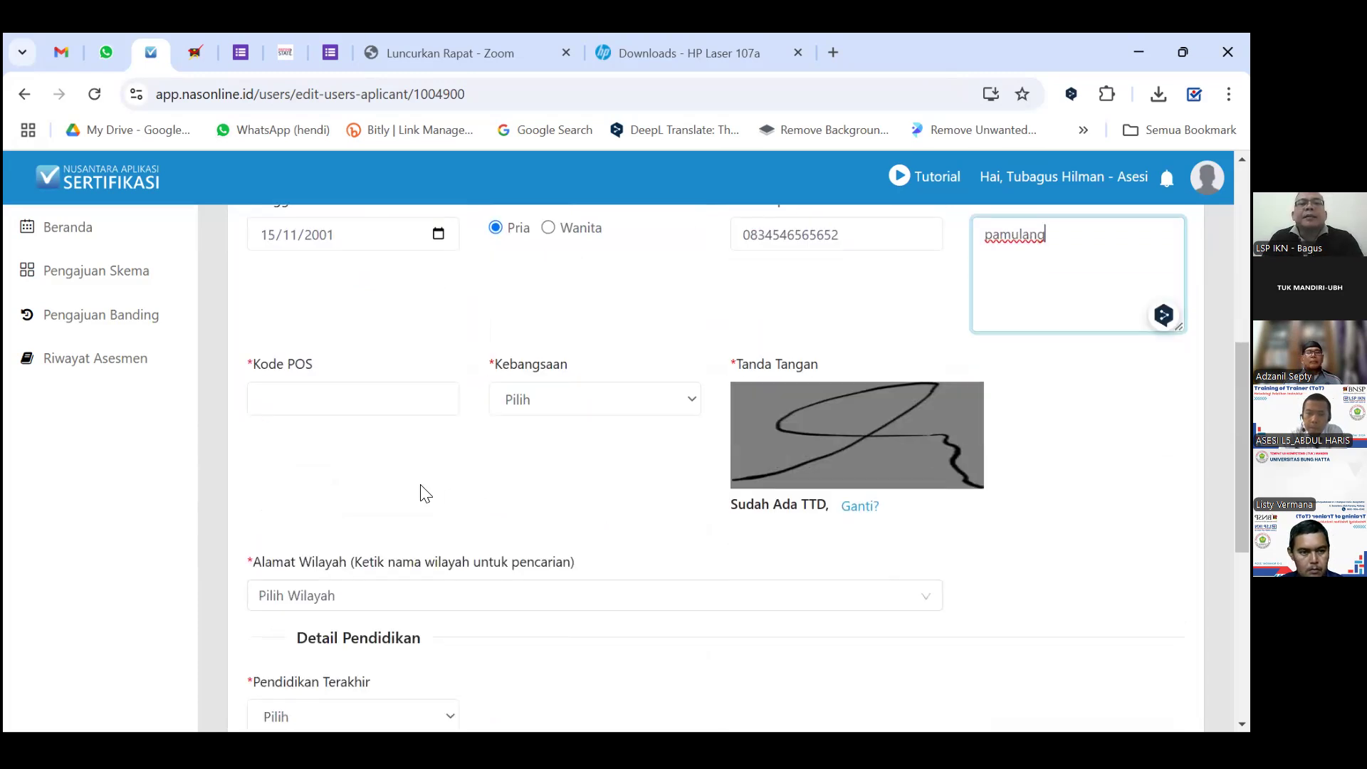
{"action": "left_click", "coordinate": [328, 400]}
{"action": "type", "text": "1"}
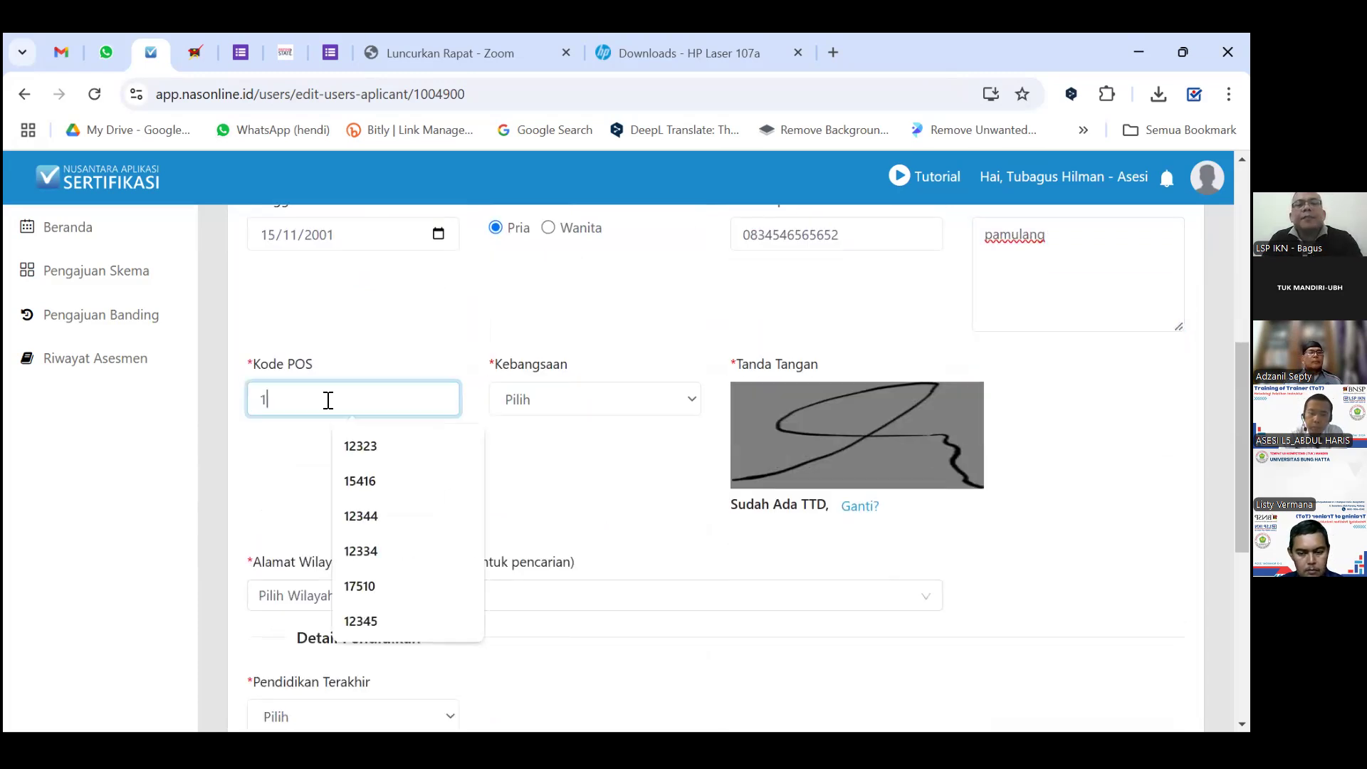
{"action": "type", "text": "2345"}
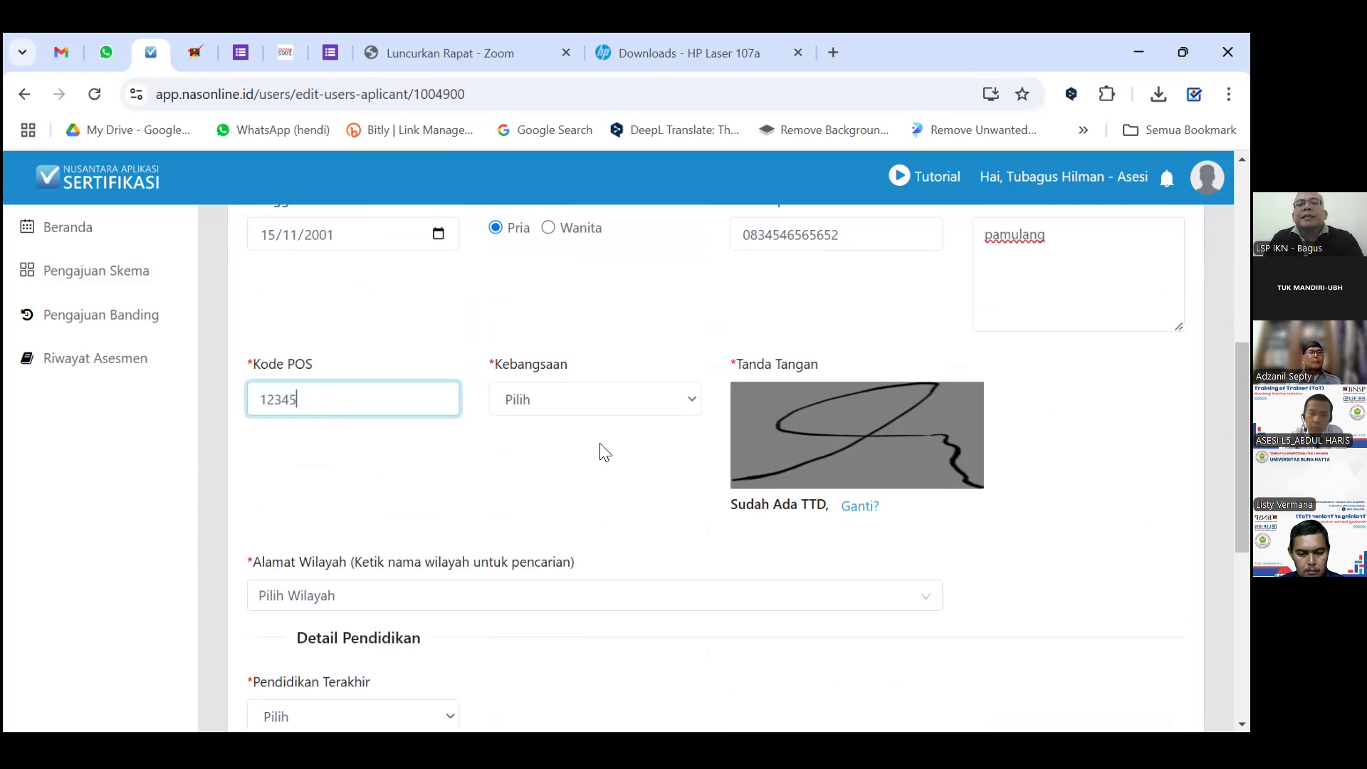
{"action": "left_click", "coordinate": [595, 400]}
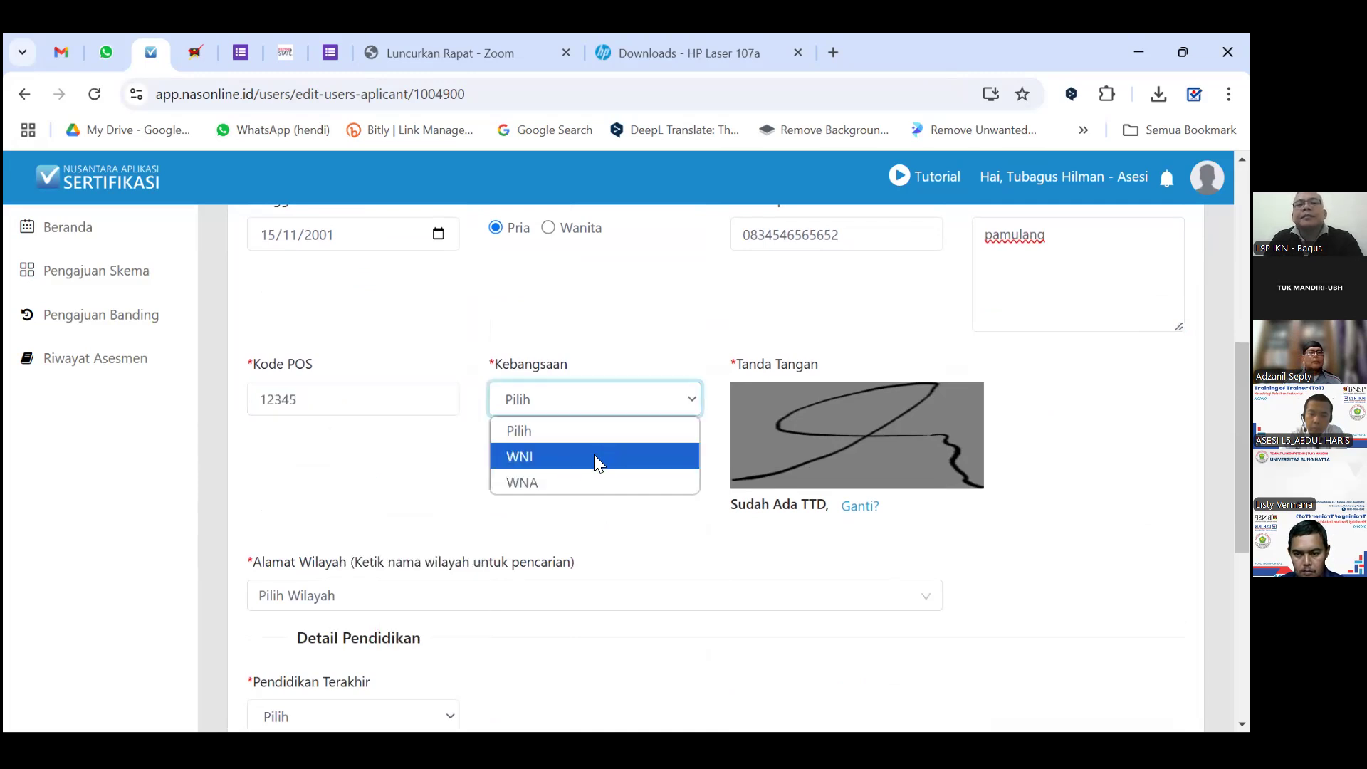
{"action": "left_click", "coordinate": [594, 456]}
{"action": "scroll", "coordinate": [548, 477], "scroll_direction": "down", "scroll_amount": 1}
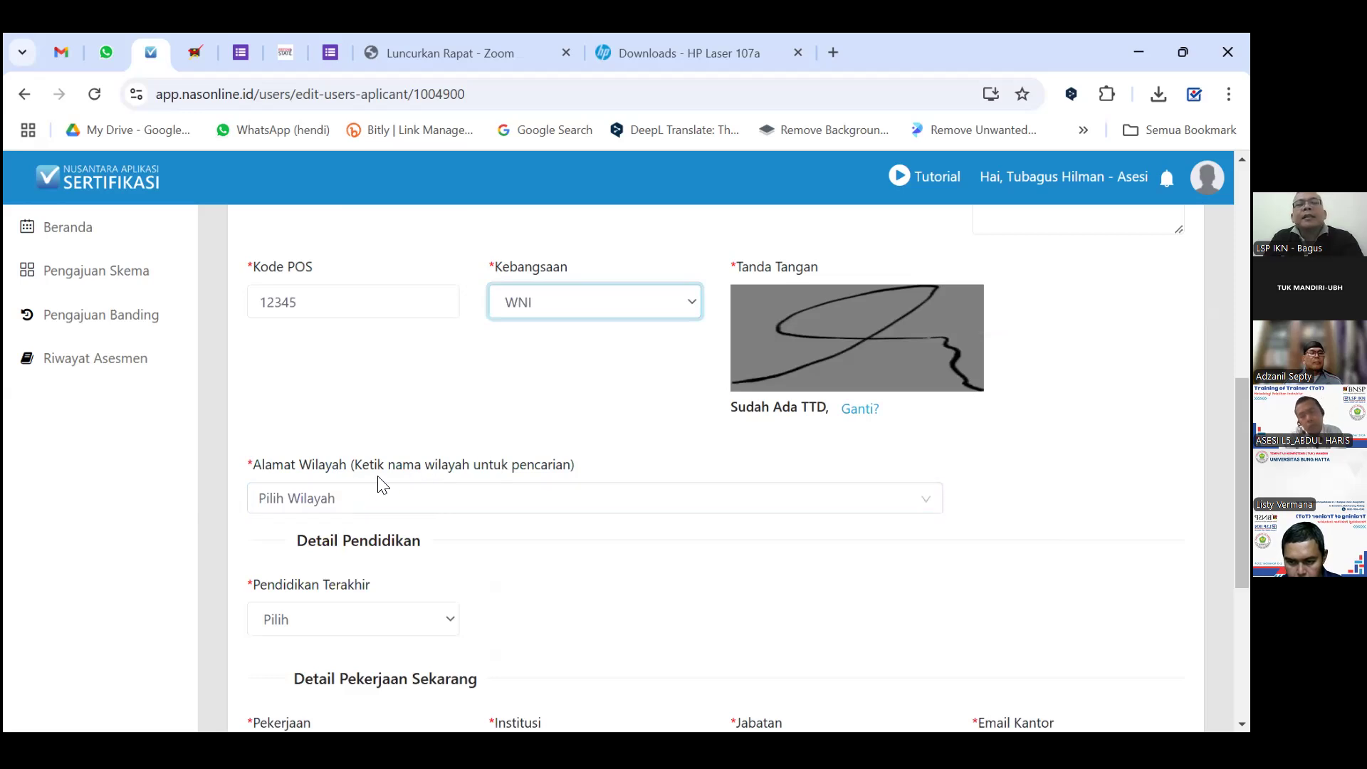
{"action": "scroll", "coordinate": [595, 437], "scroll_direction": "down", "scroll_amount": 1}
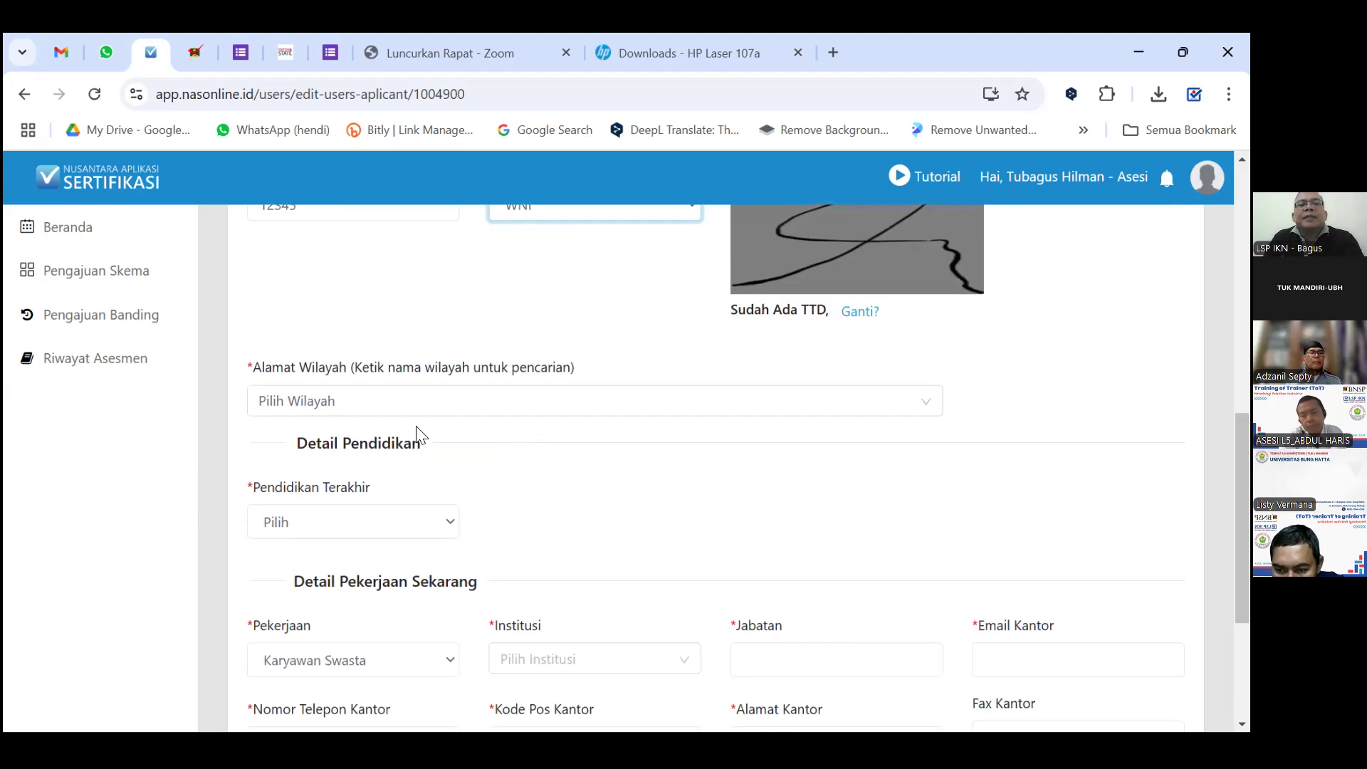
Set the region address to BANTEN - KOTA TANGERANG SELATAN - PAMULANG - PONDOK BENDA.
{"action": "left_click", "coordinate": [412, 405]}
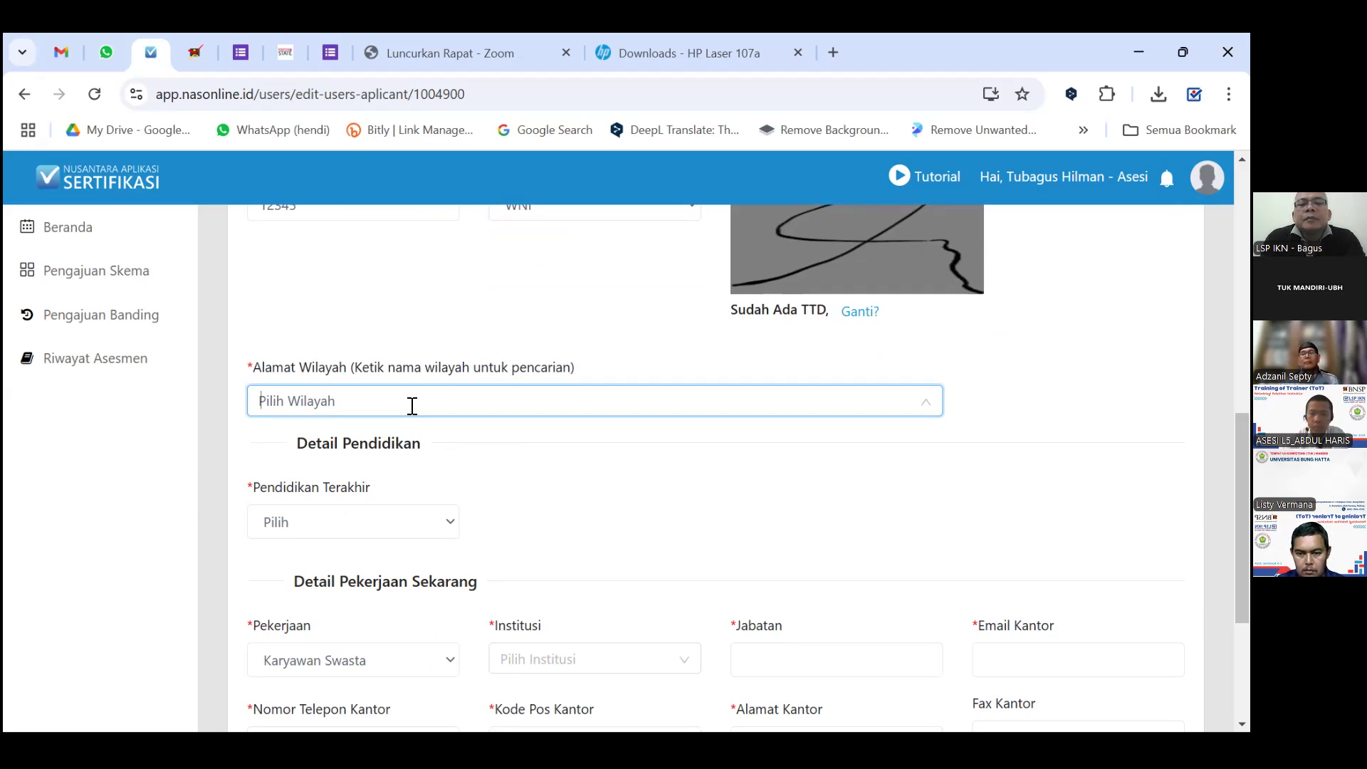
{"action": "type", "text": "pamulang"}
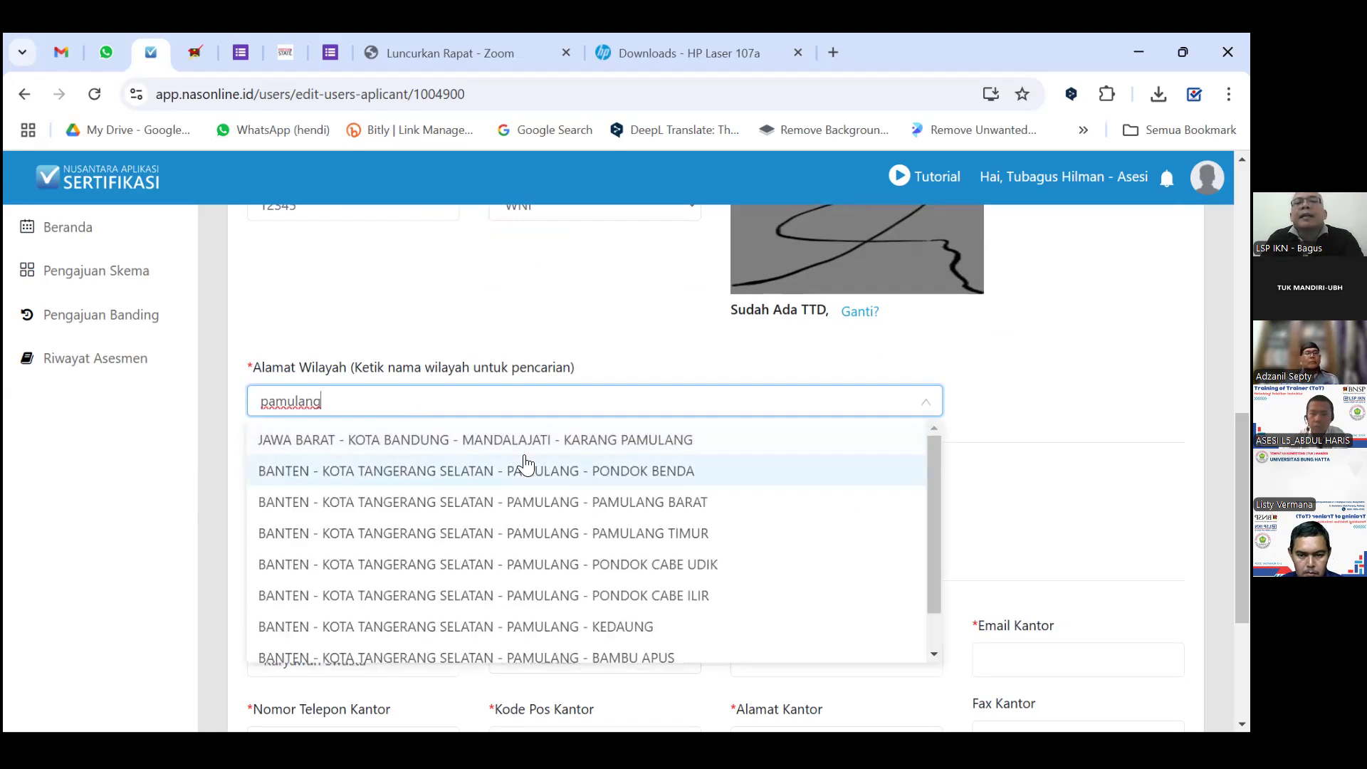
{"action": "left_click", "coordinate": [627, 482]}
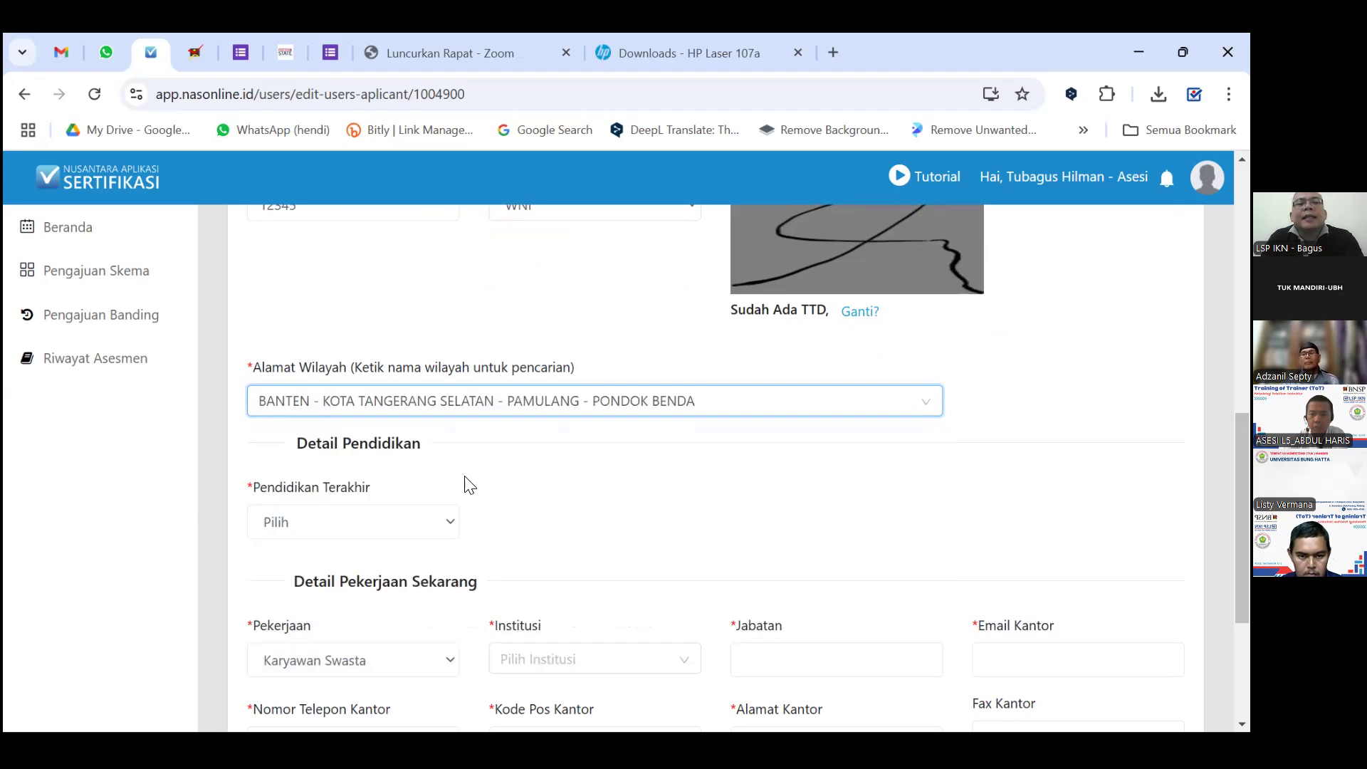
{"action": "scroll", "coordinate": [467, 484], "scroll_direction": "down", "scroll_amount": 3}
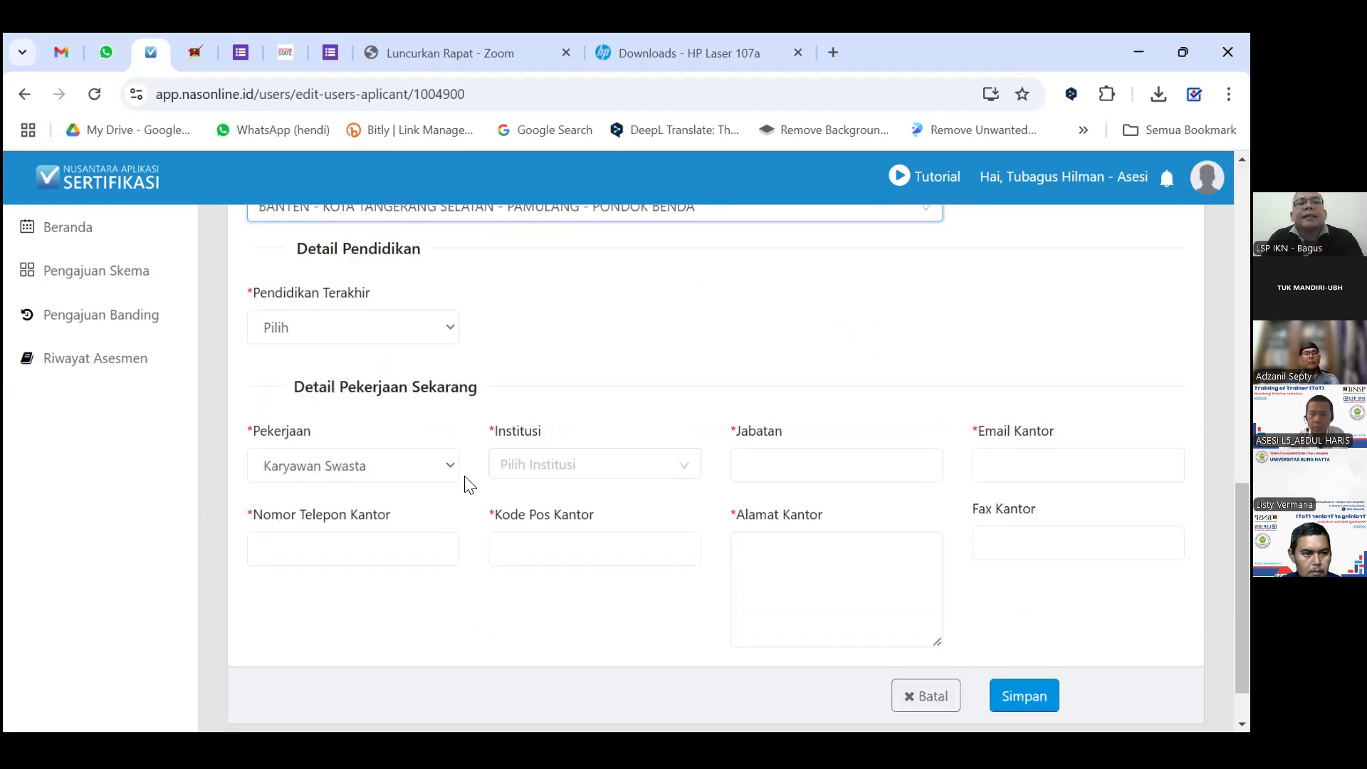
Choose S2 as the last education level and open the institution list.
{"action": "left_click", "coordinate": [444, 332]}
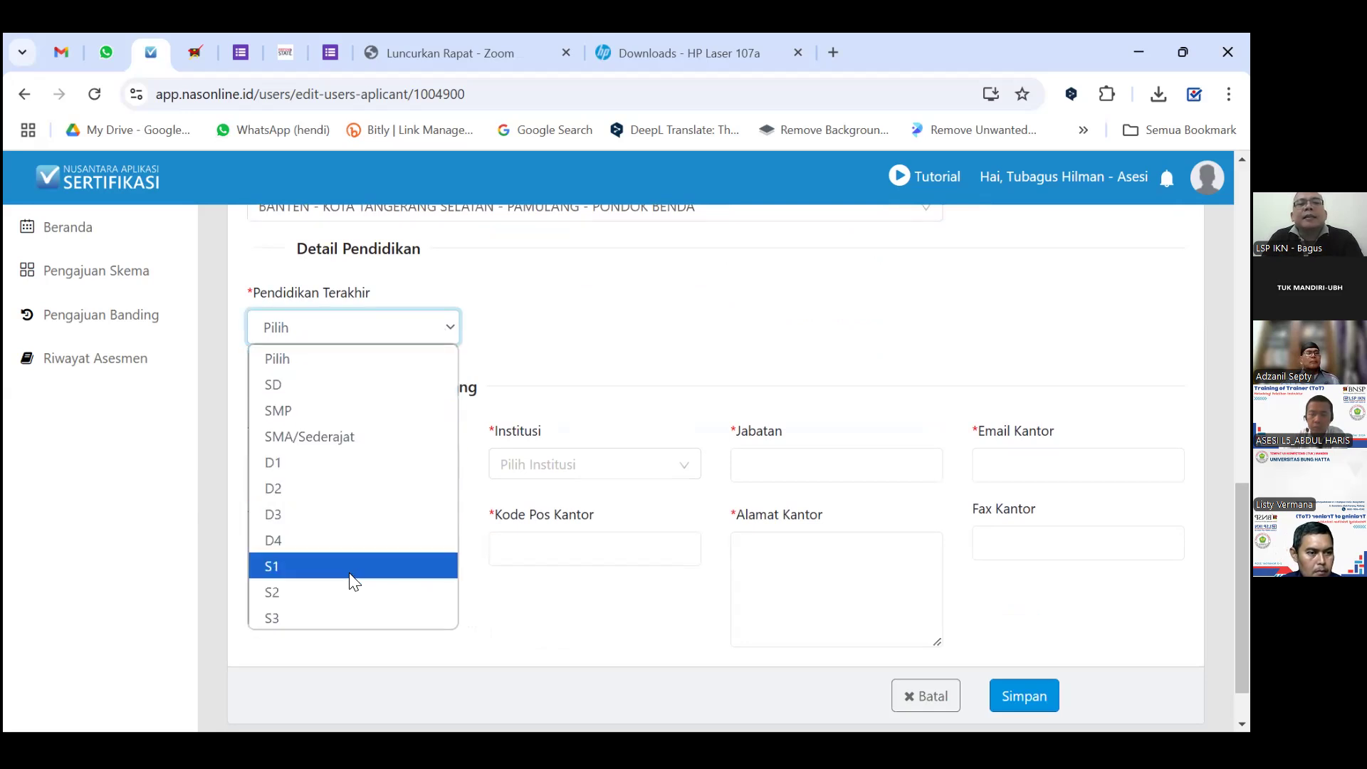
{"action": "left_click", "coordinate": [349, 592]}
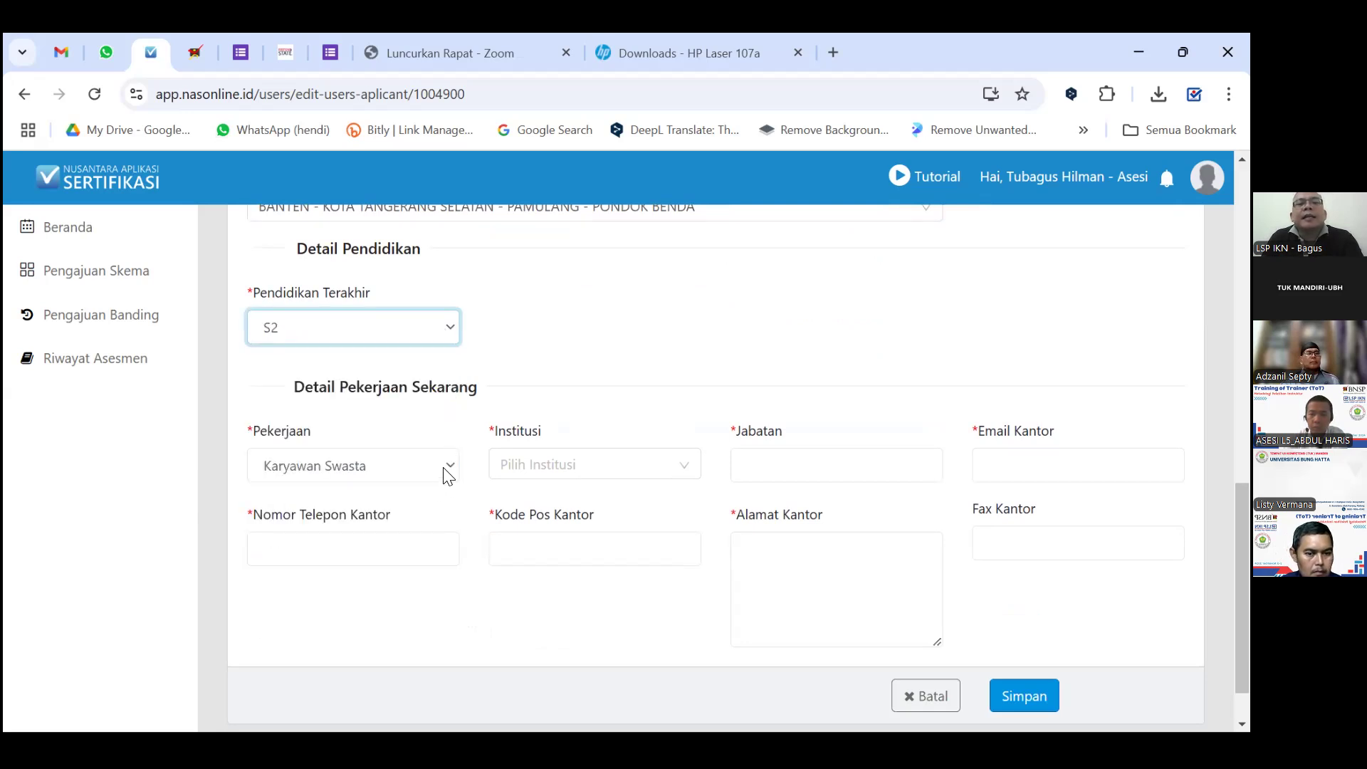
{"action": "left_click", "coordinate": [610, 464]}
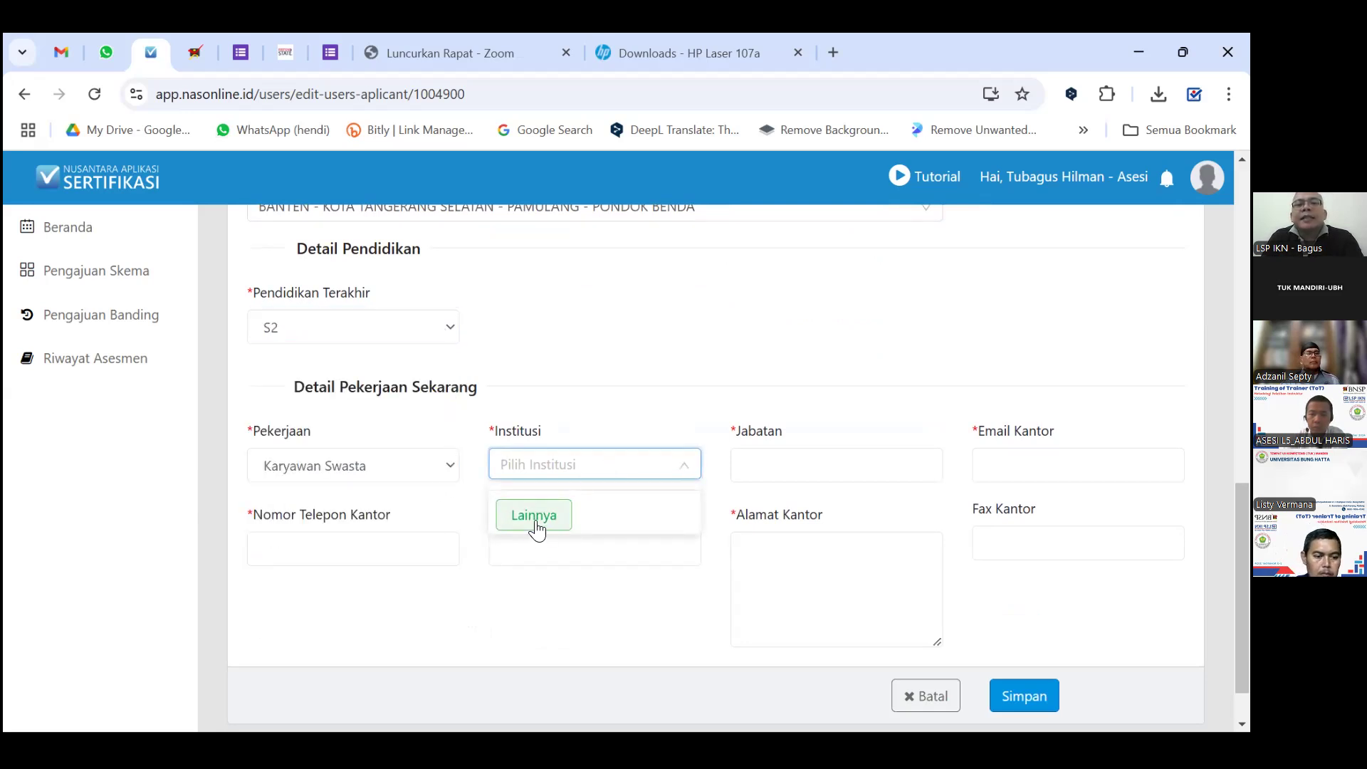
Add 'LSP Instruktur Kompeten Nasional' as a new institution via Lainnya and save it.
{"action": "left_click", "coordinate": [536, 523]}
{"action": "left_click", "coordinate": [491, 342]}
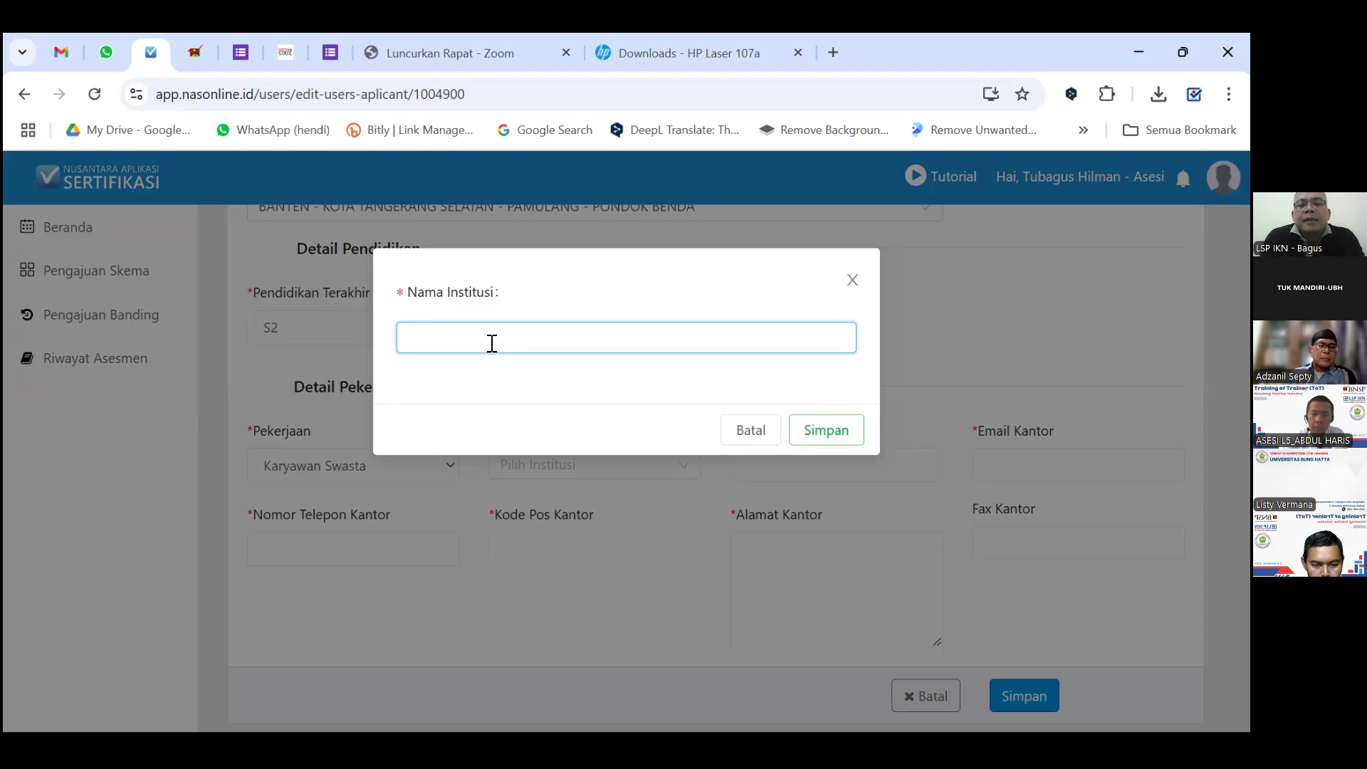
{"action": "type", "text": "LSP"}
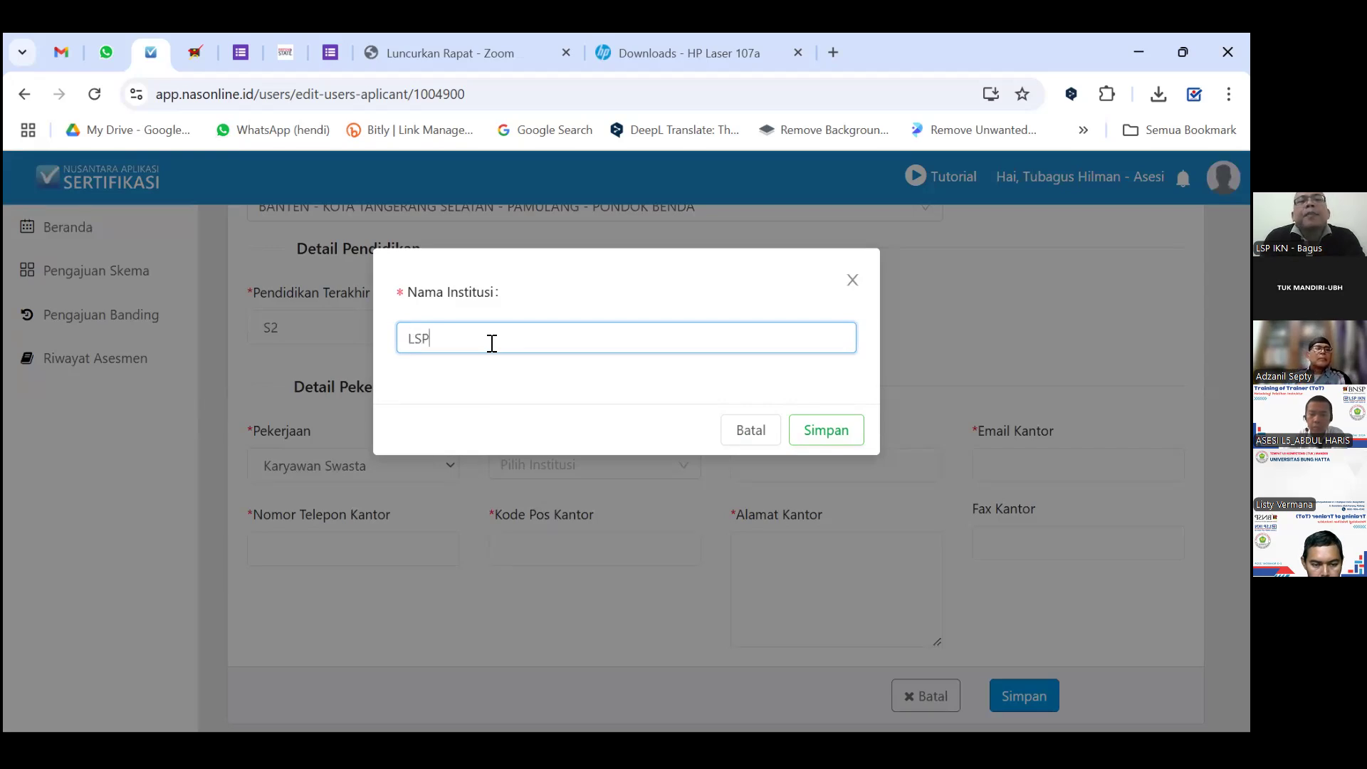
{"action": "type", "text": " I"}
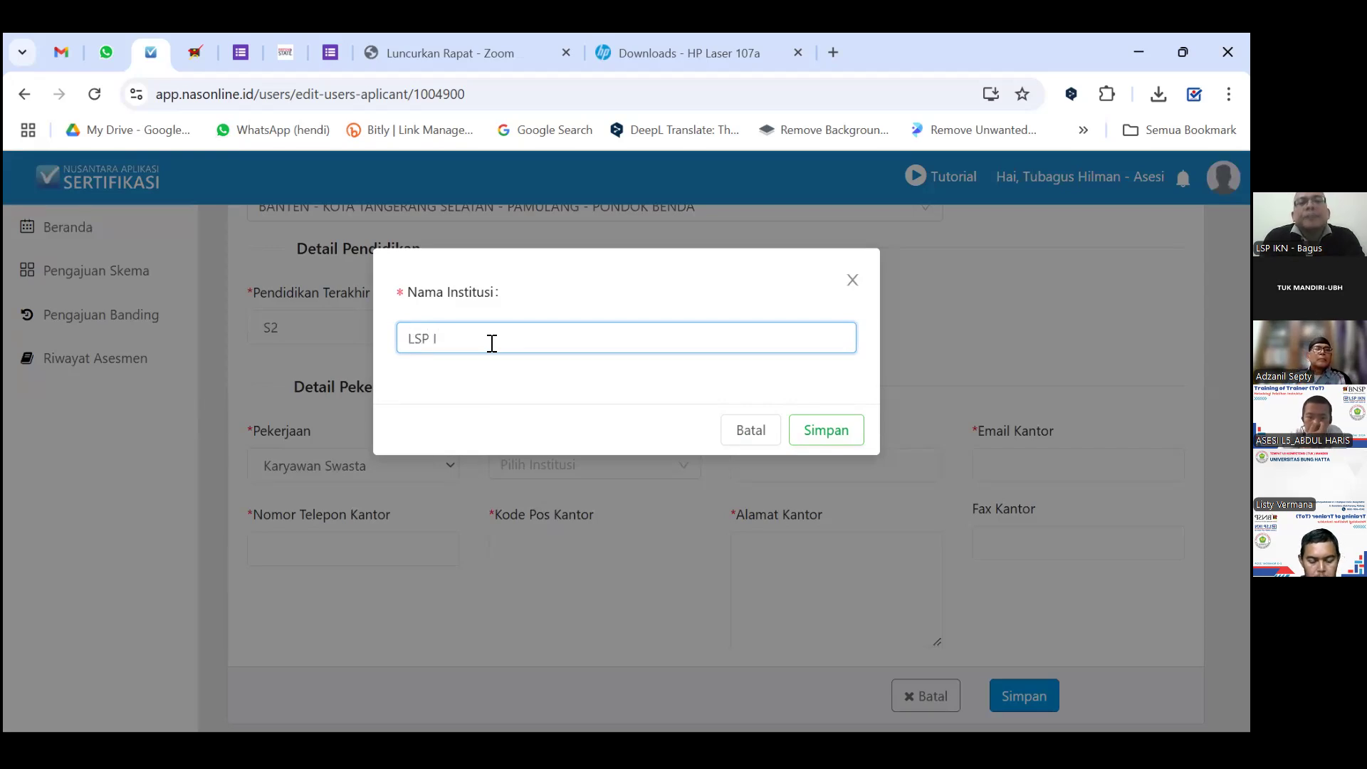
{"action": "type", "text": "nstruktur"}
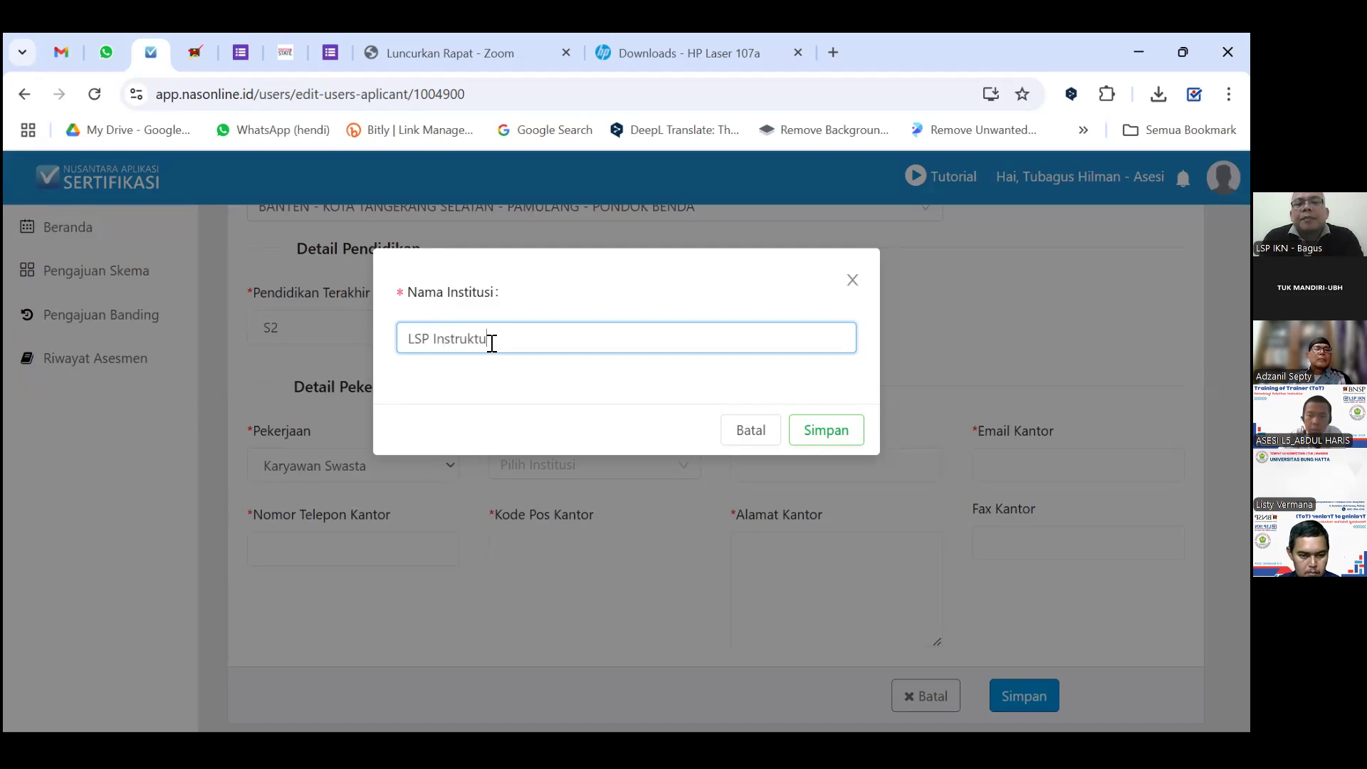
{"action": "type", "text": " Komp"}
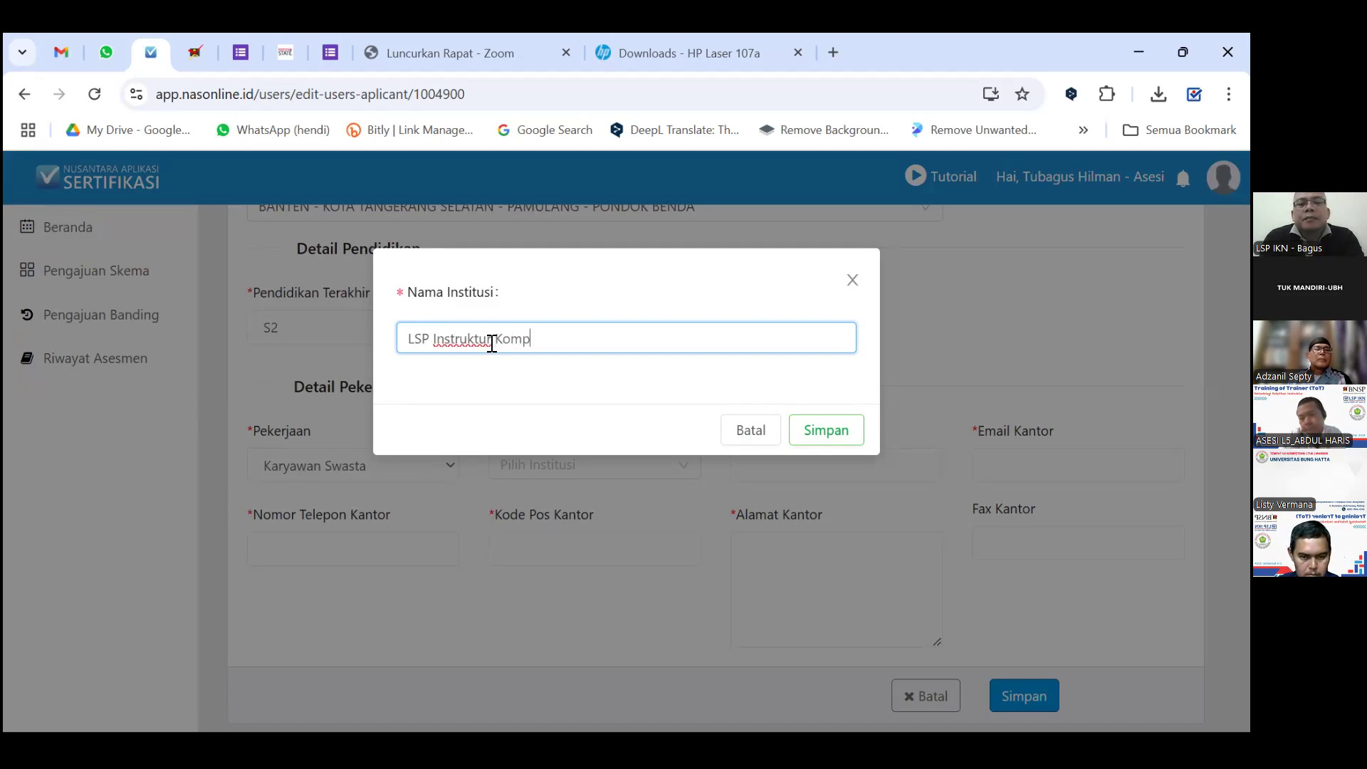
{"action": "type", "text": "eten Nas"}
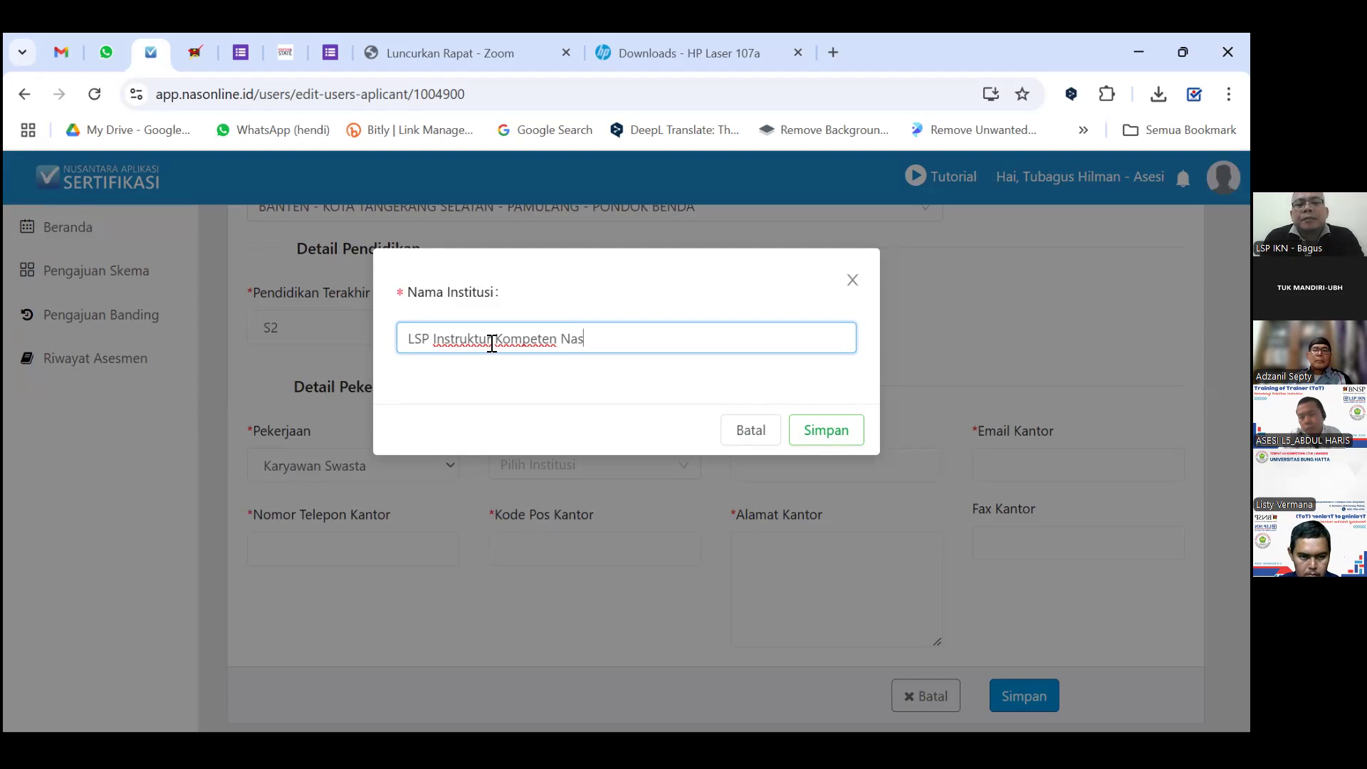
{"action": "type", "text": "ional"}
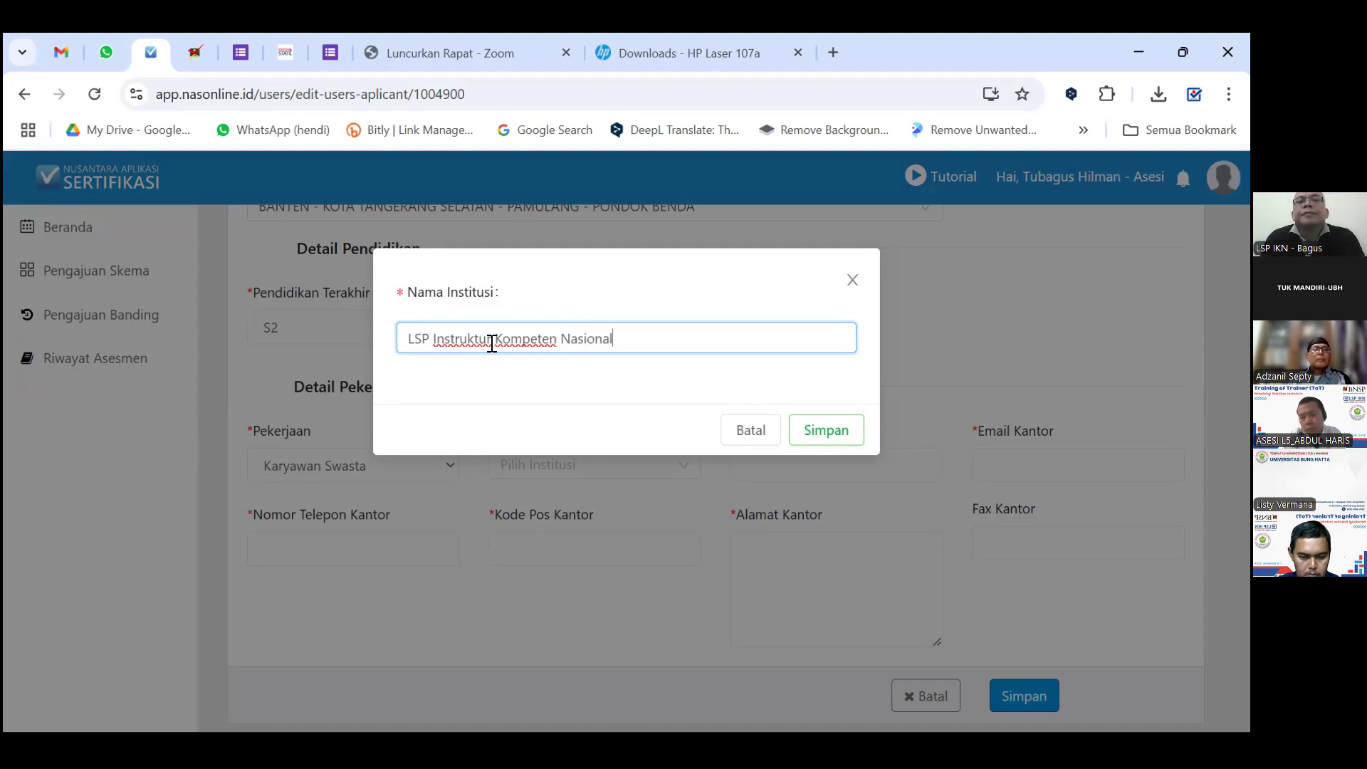
{"action": "left_click", "coordinate": [838, 432]}
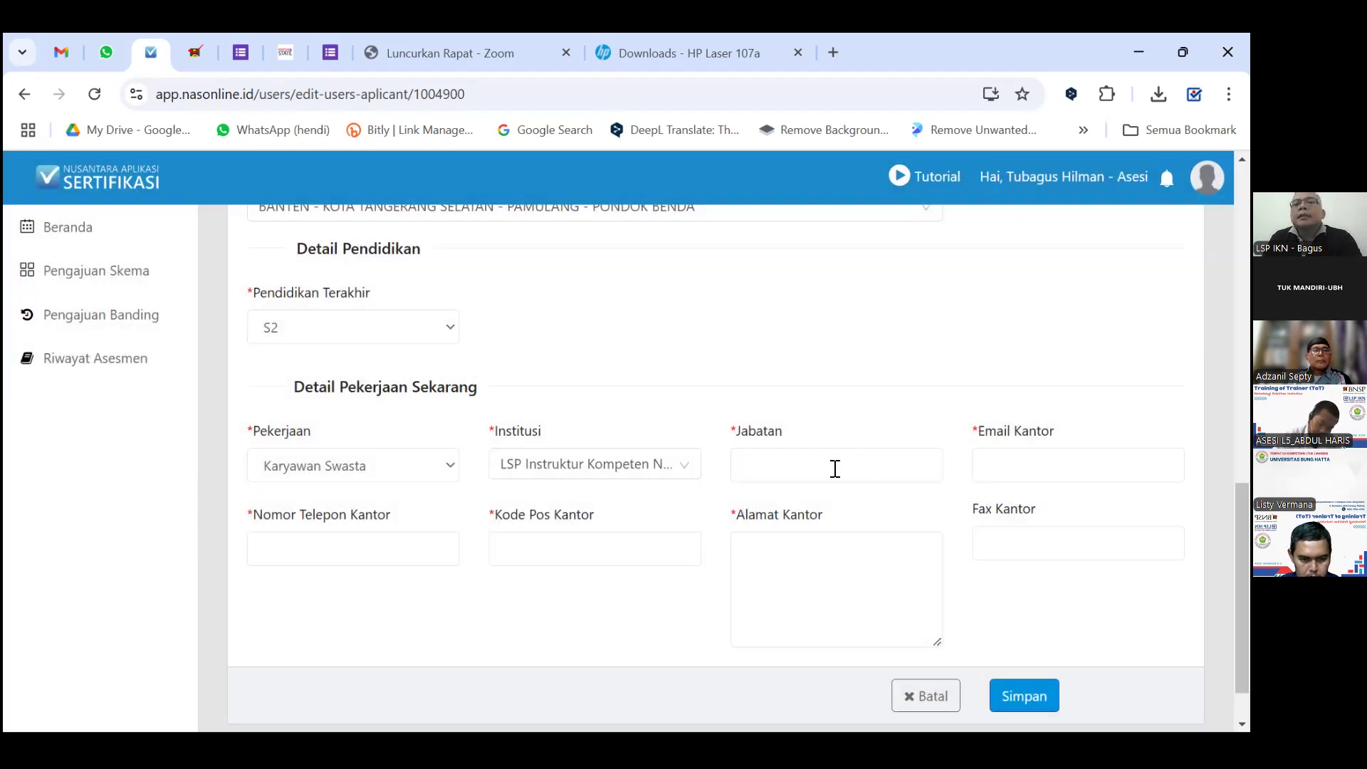
Set the job position to admin and enter the office e-mail address.
{"action": "left_click", "coordinate": [835, 468]}
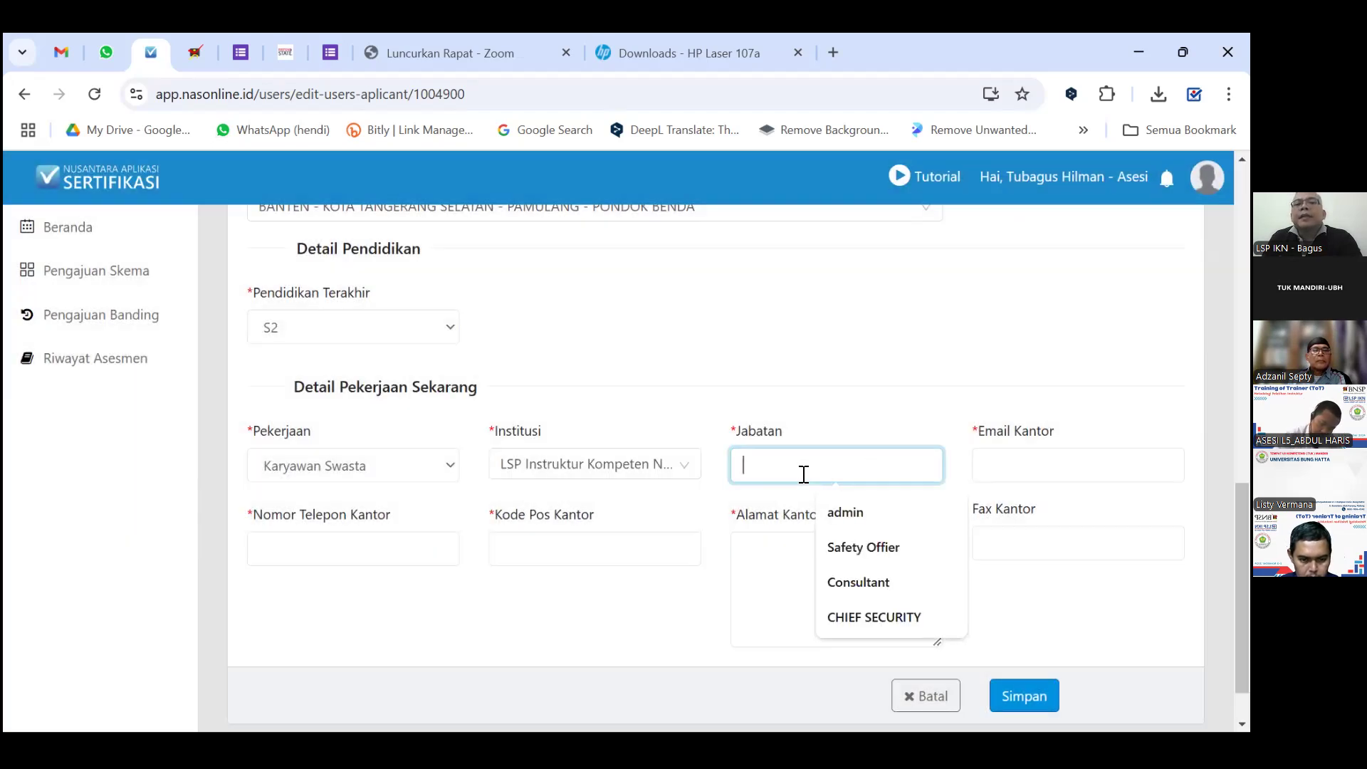
{"action": "left_click", "coordinate": [857, 522]}
{"action": "left_click", "coordinate": [984, 464]}
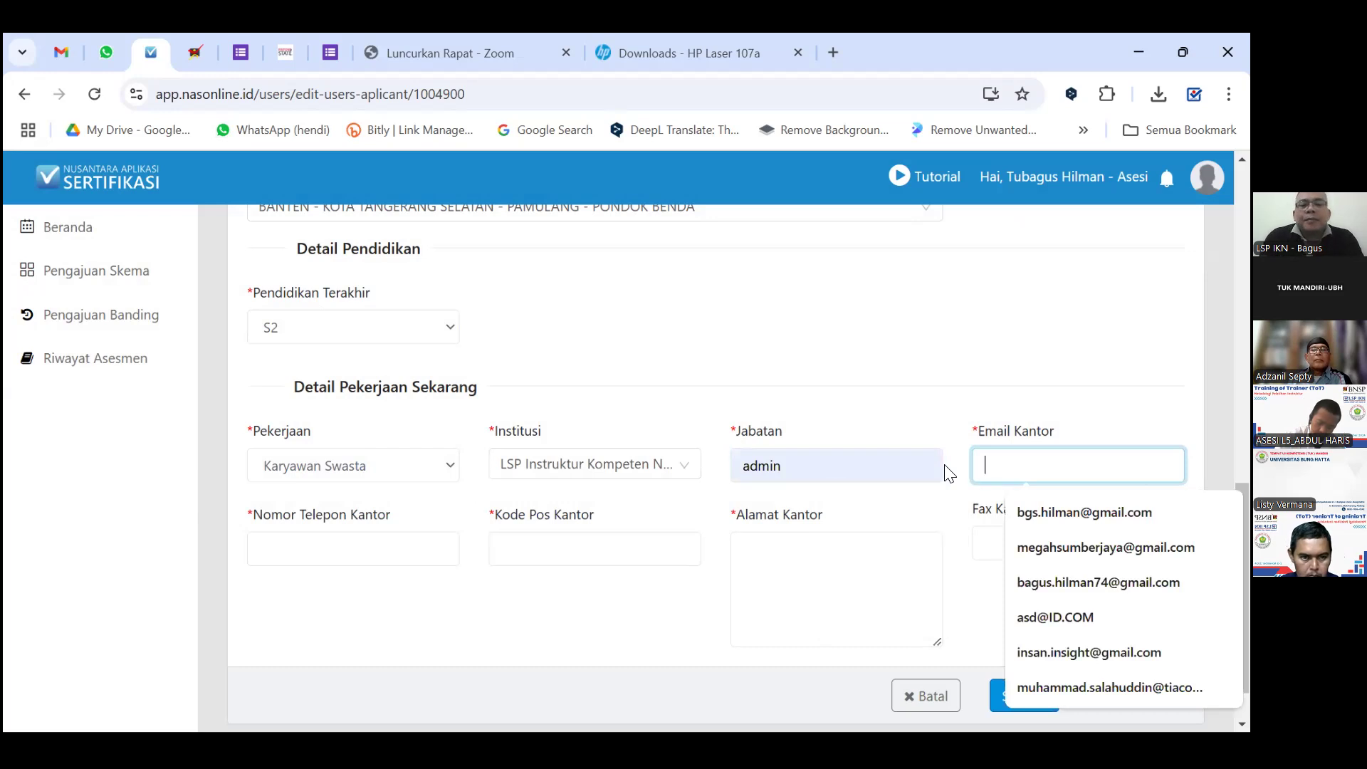
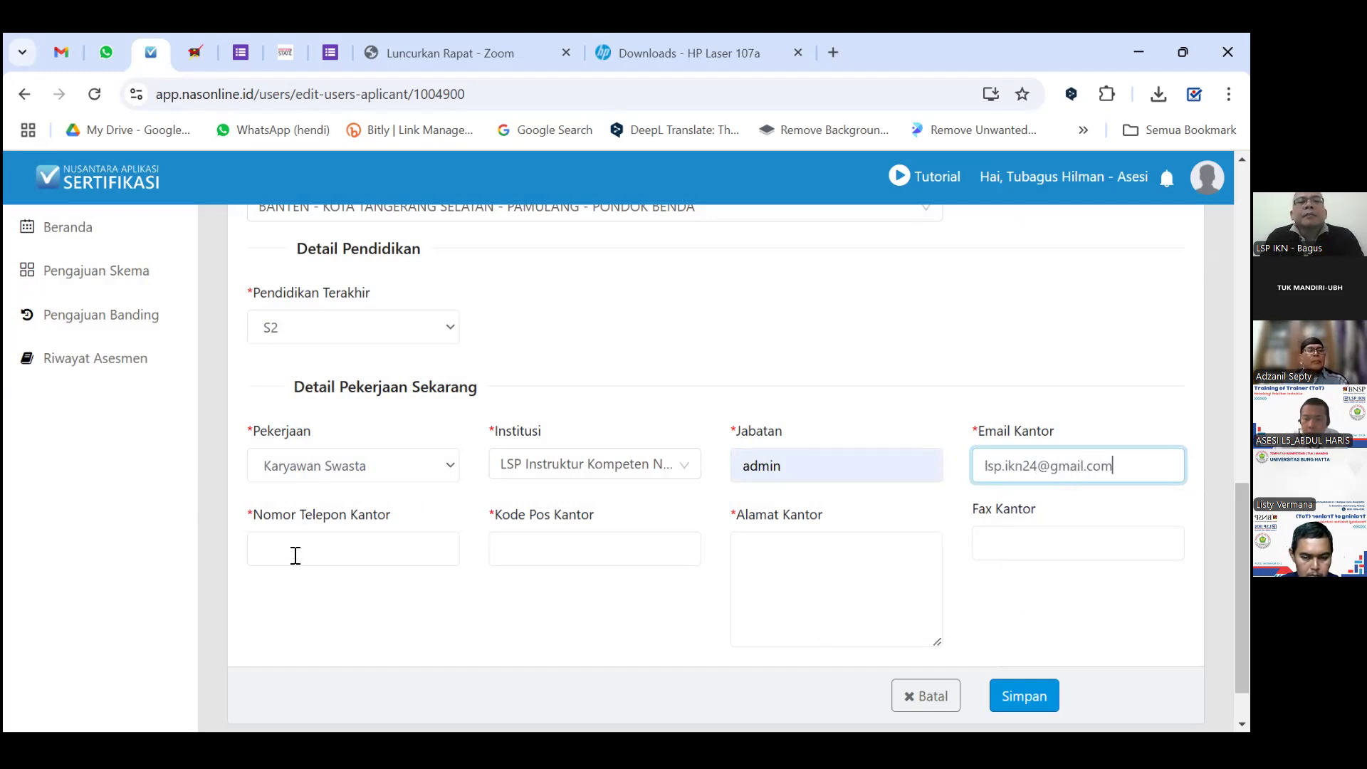
Fill in the office phone number, office postal code and office address.
{"action": "left_click", "coordinate": [276, 543]}
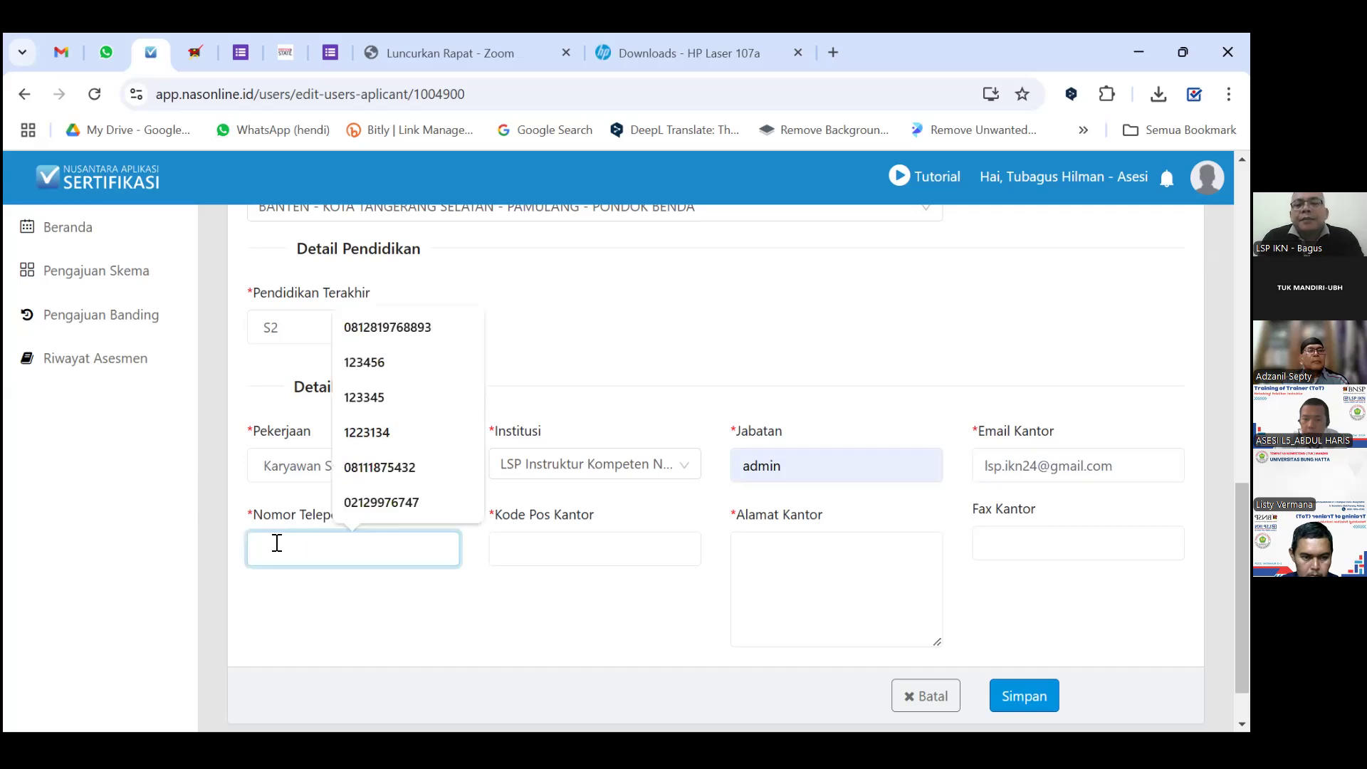
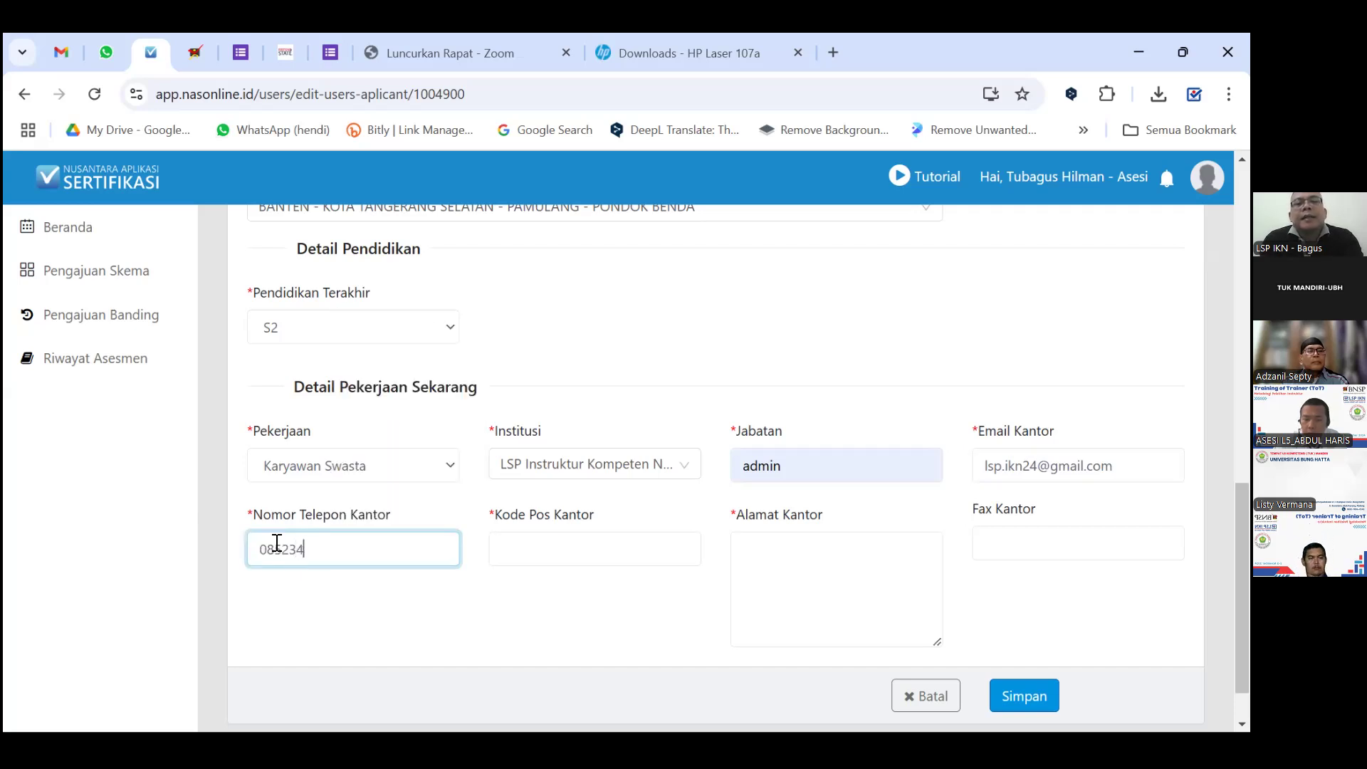
{"action": "left_click", "coordinate": [578, 553]}
{"action": "type", "text": "12345"}
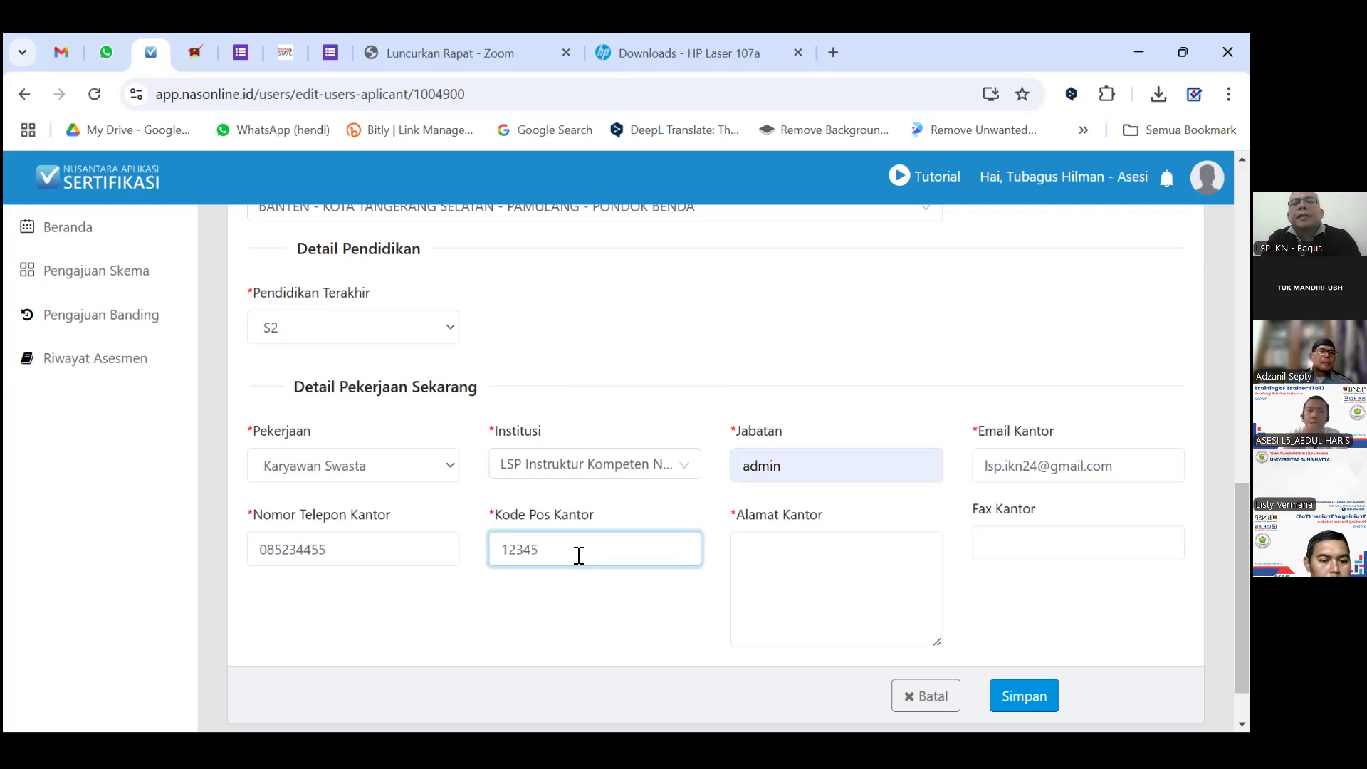
{"action": "left_click", "coordinate": [826, 555]}
{"action": "type", "text": "pamulang"}
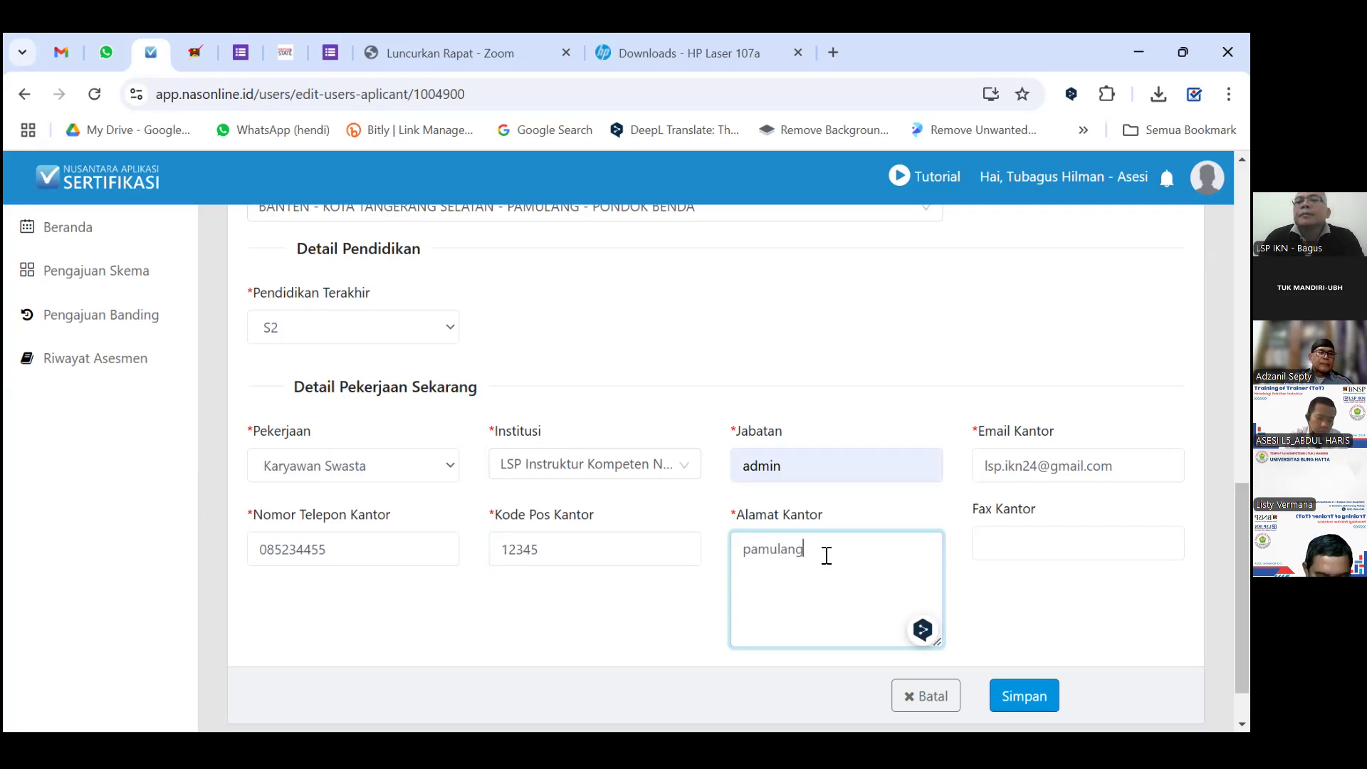
{"action": "left_click", "coordinate": [981, 580]}
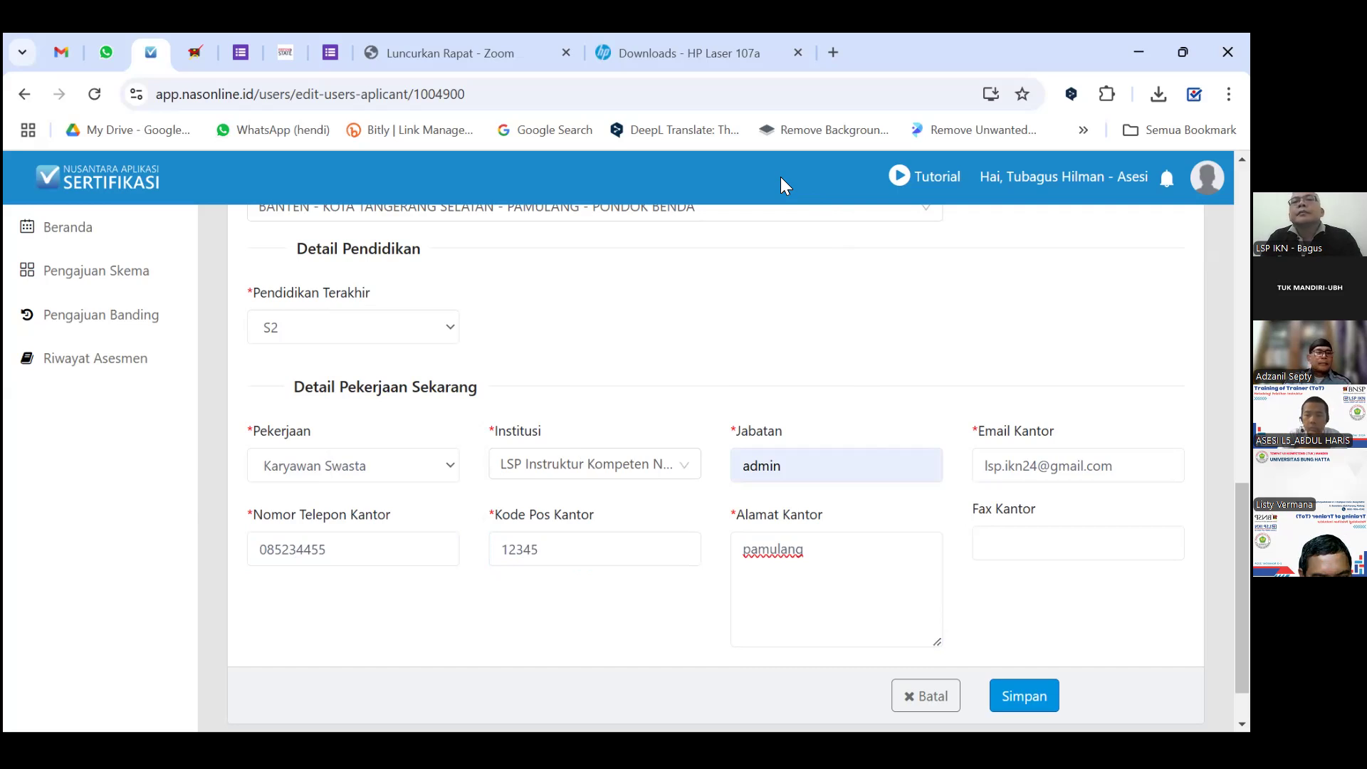
Return from the remove.bg tab to the edit form and save the applicant profile.
{"action": "left_click", "coordinate": [826, 129]}
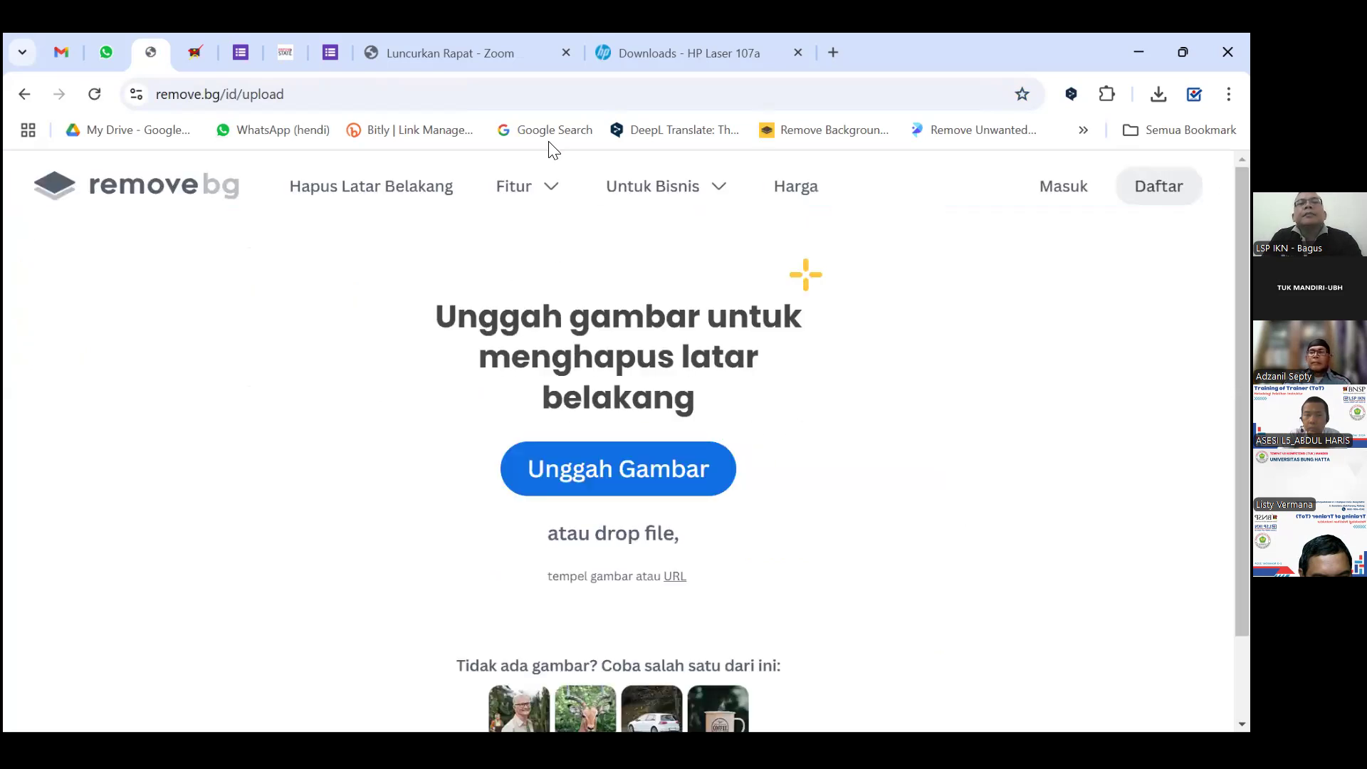
{"action": "left_click", "coordinate": [24, 88]}
{"action": "scroll", "coordinate": [897, 561], "scroll_direction": "down", "scroll_amount": 2}
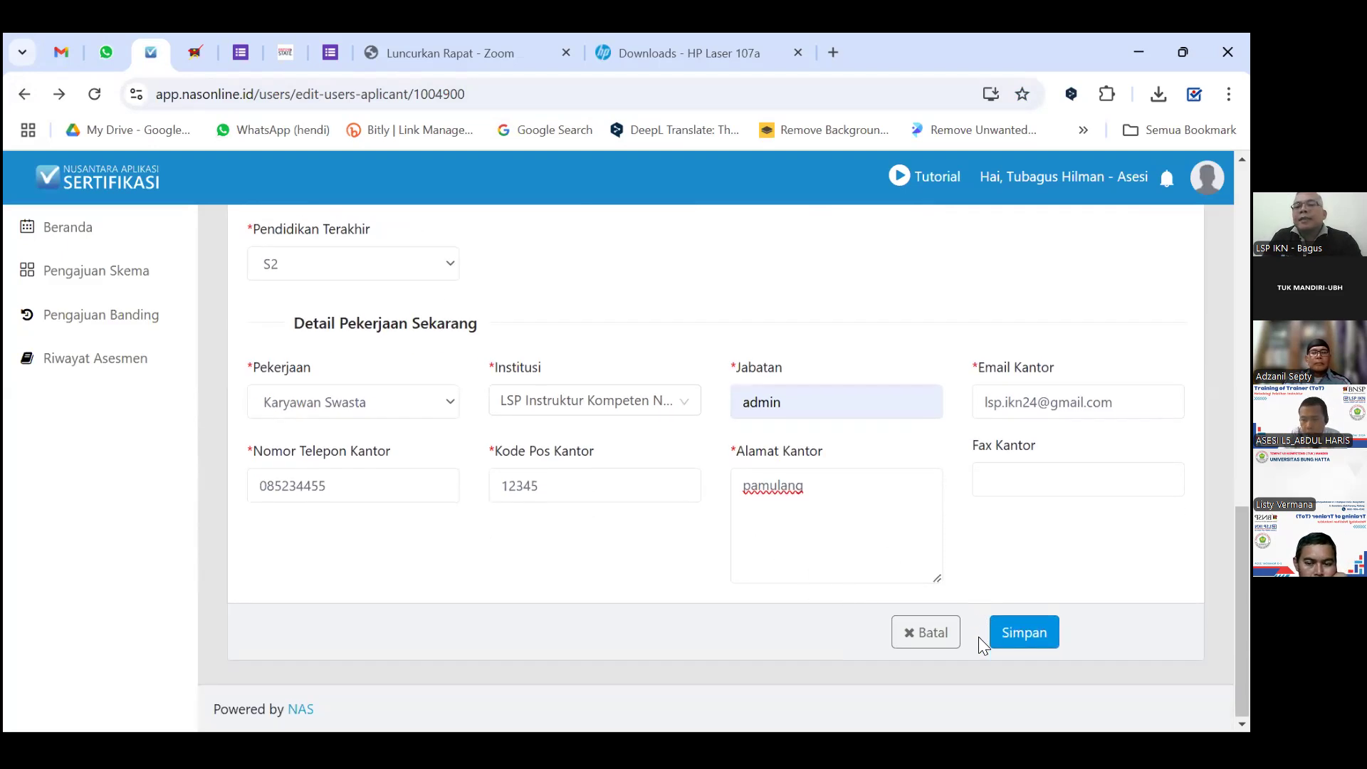
{"action": "left_click", "coordinate": [1028, 641]}
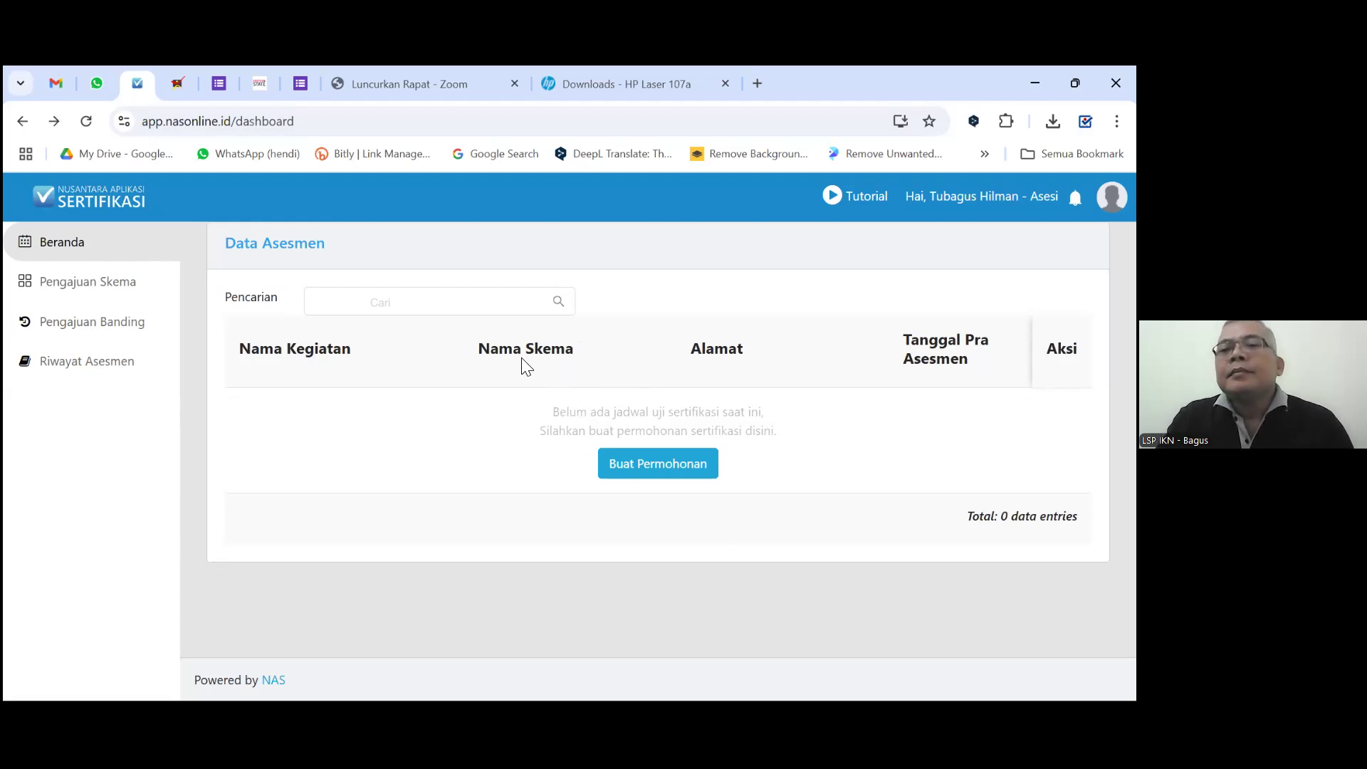
Open the account menu with Pengaturan and Keluar from the header.
{"action": "left_click", "coordinate": [546, 302]}
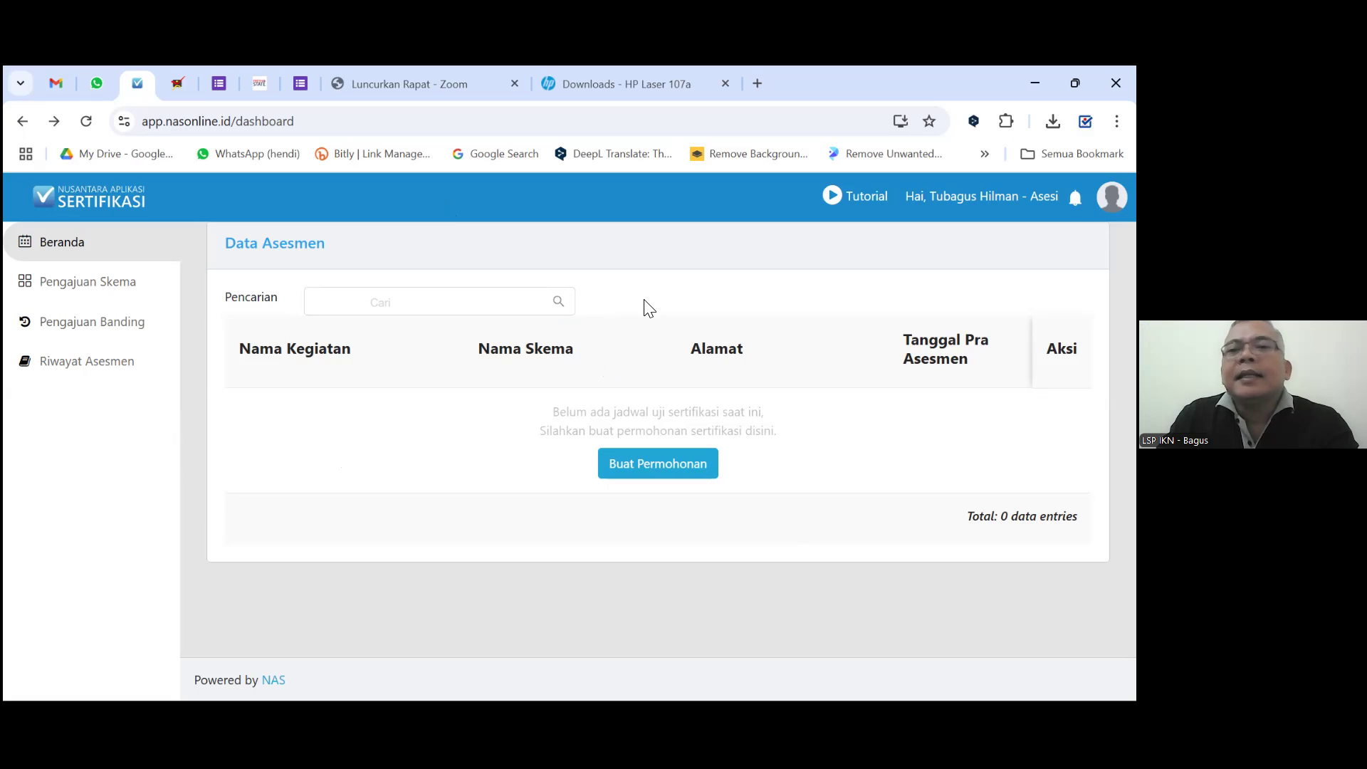
{"action": "left_click", "coordinate": [1111, 197]}
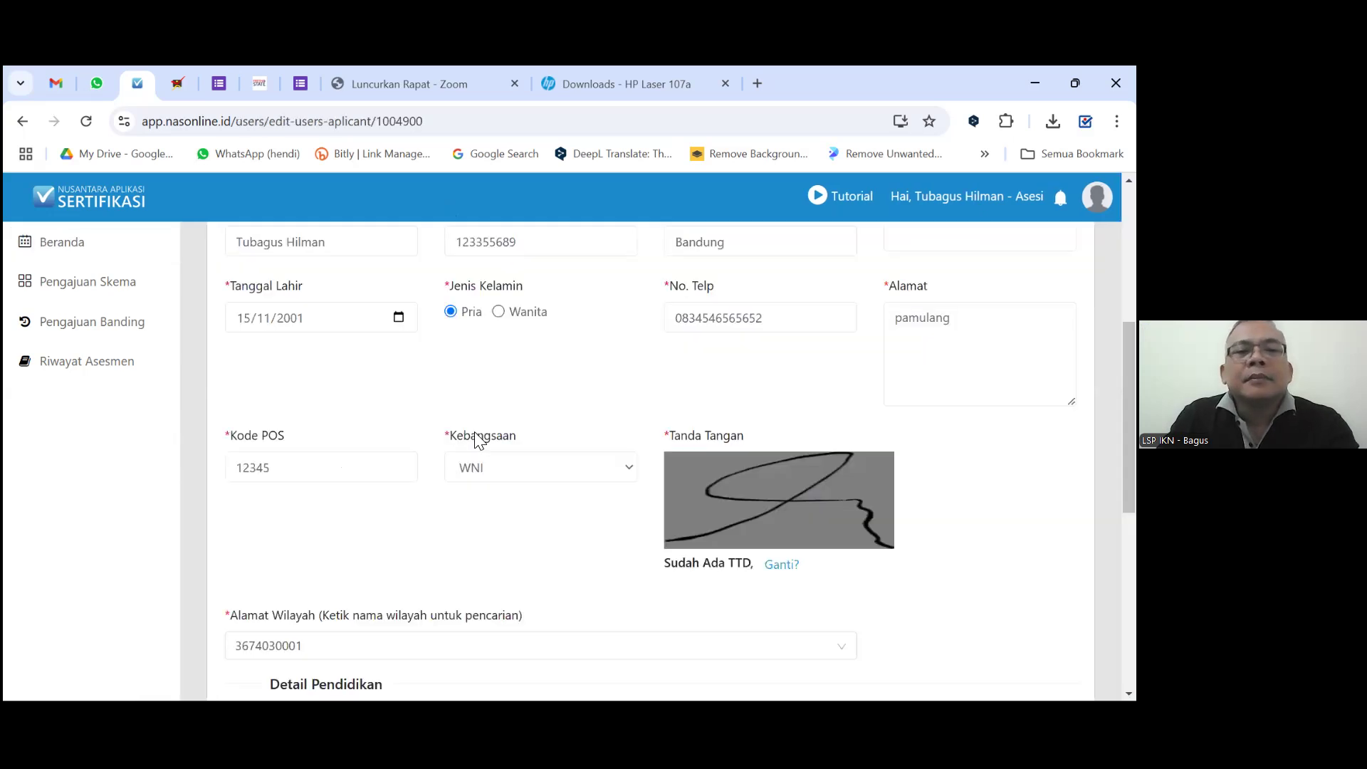
Set the occupation to Lainnya in the work details.
{"action": "scroll", "coordinate": [462, 441], "scroll_direction": "down", "scroll_amount": 5}
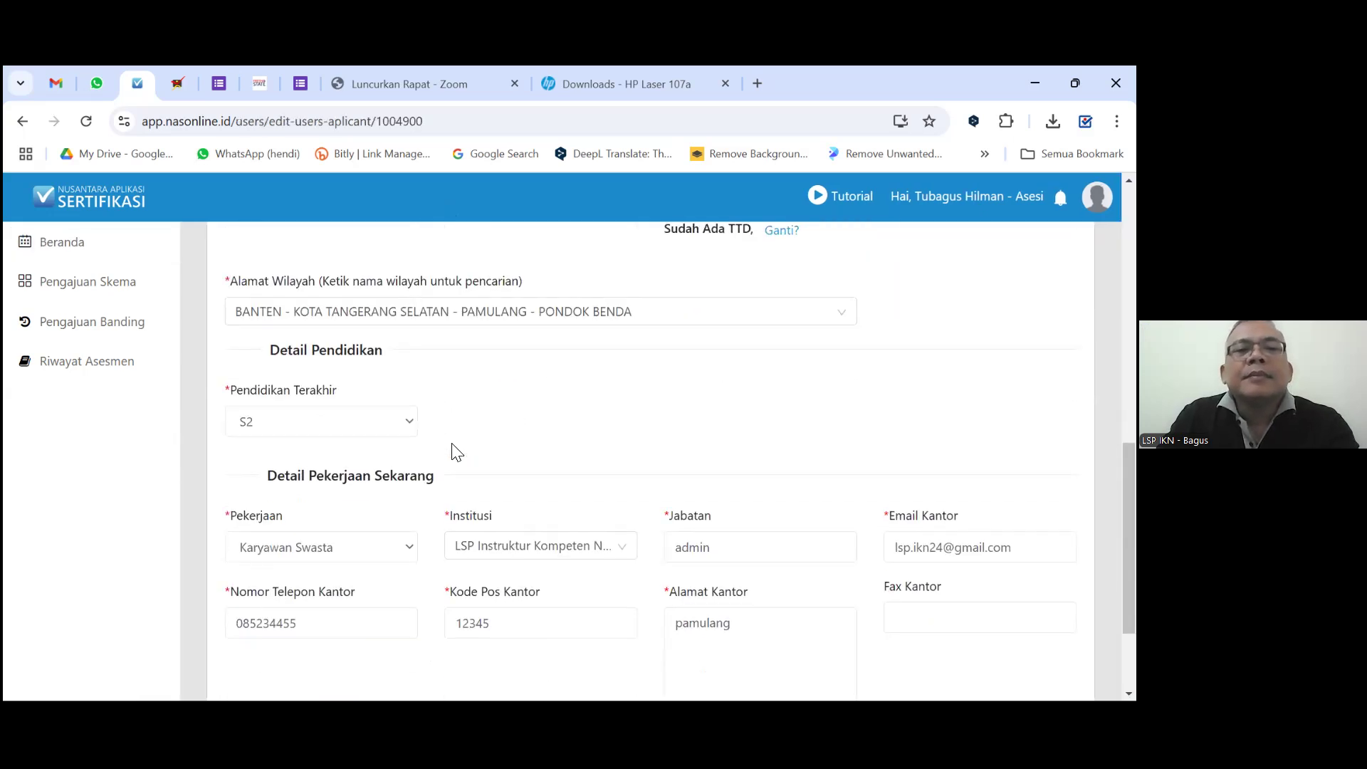
{"action": "scroll", "coordinate": [448, 454], "scroll_direction": "down", "scroll_amount": 2}
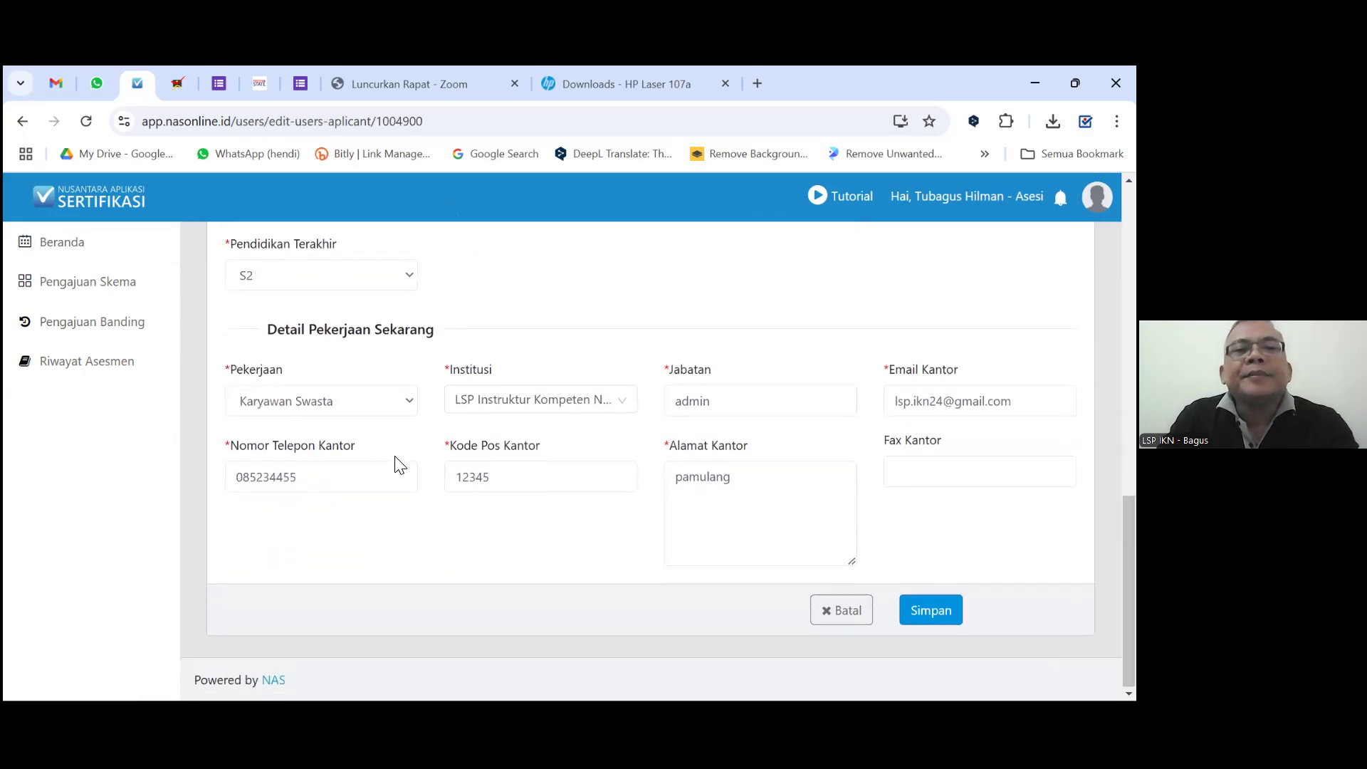
{"action": "left_click", "coordinate": [412, 407]}
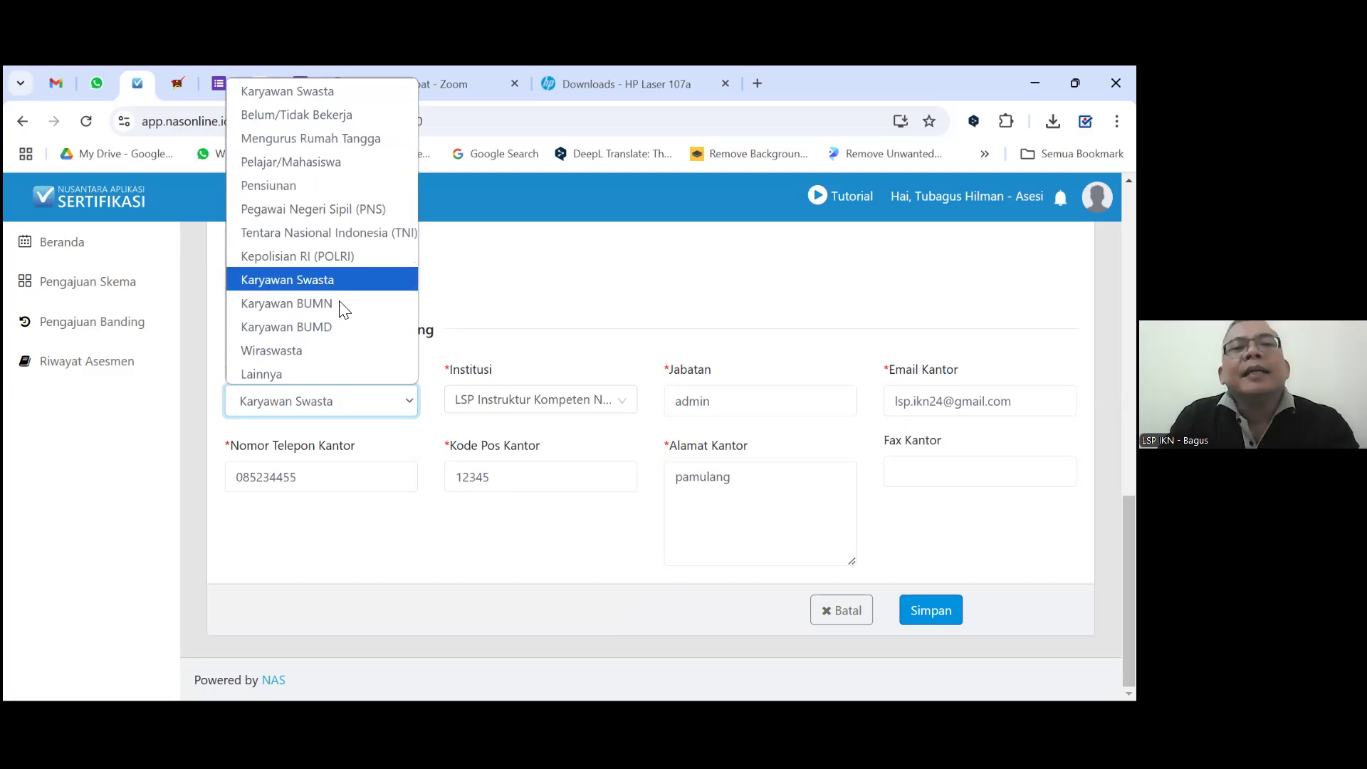
{"action": "left_click", "coordinate": [304, 374]}
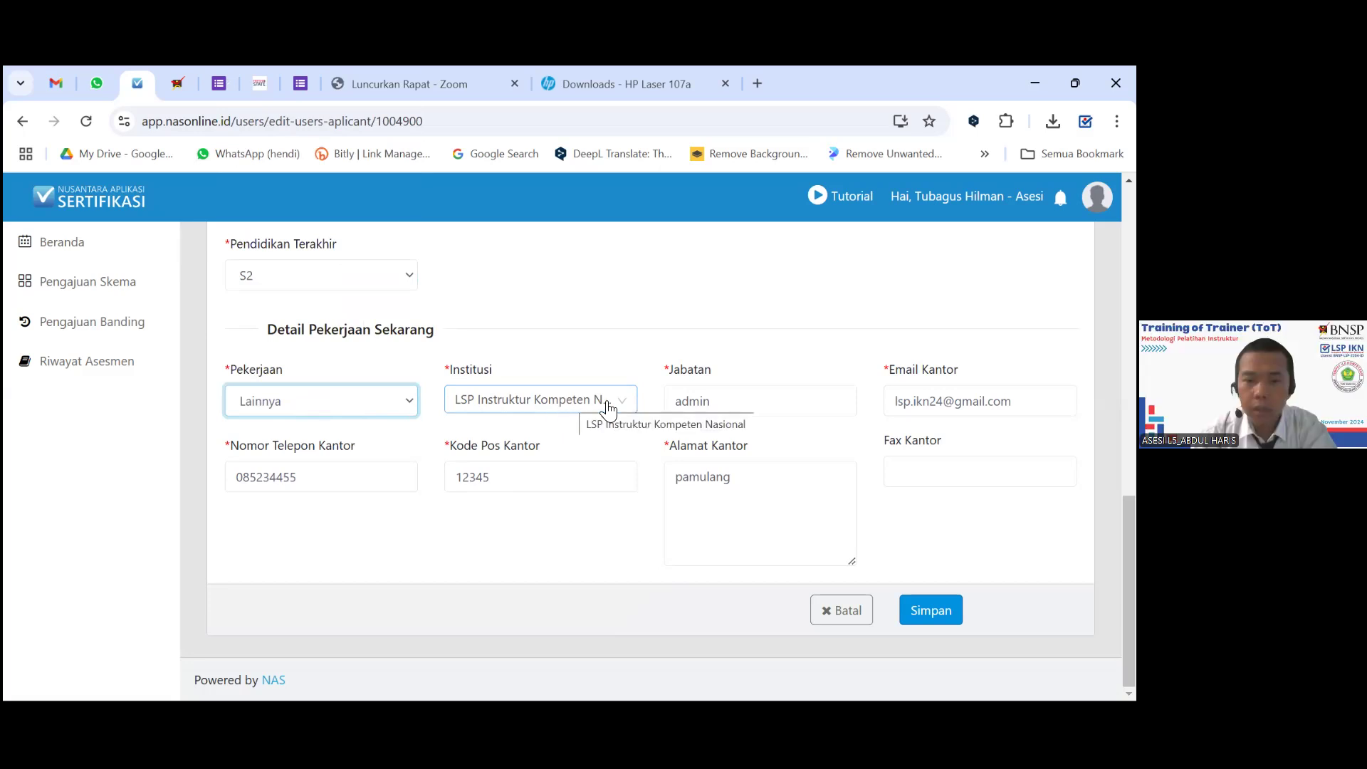
Replace the job position 'Guru' with 'Dosen'.
{"action": "double_click", "coordinate": [742, 408]}
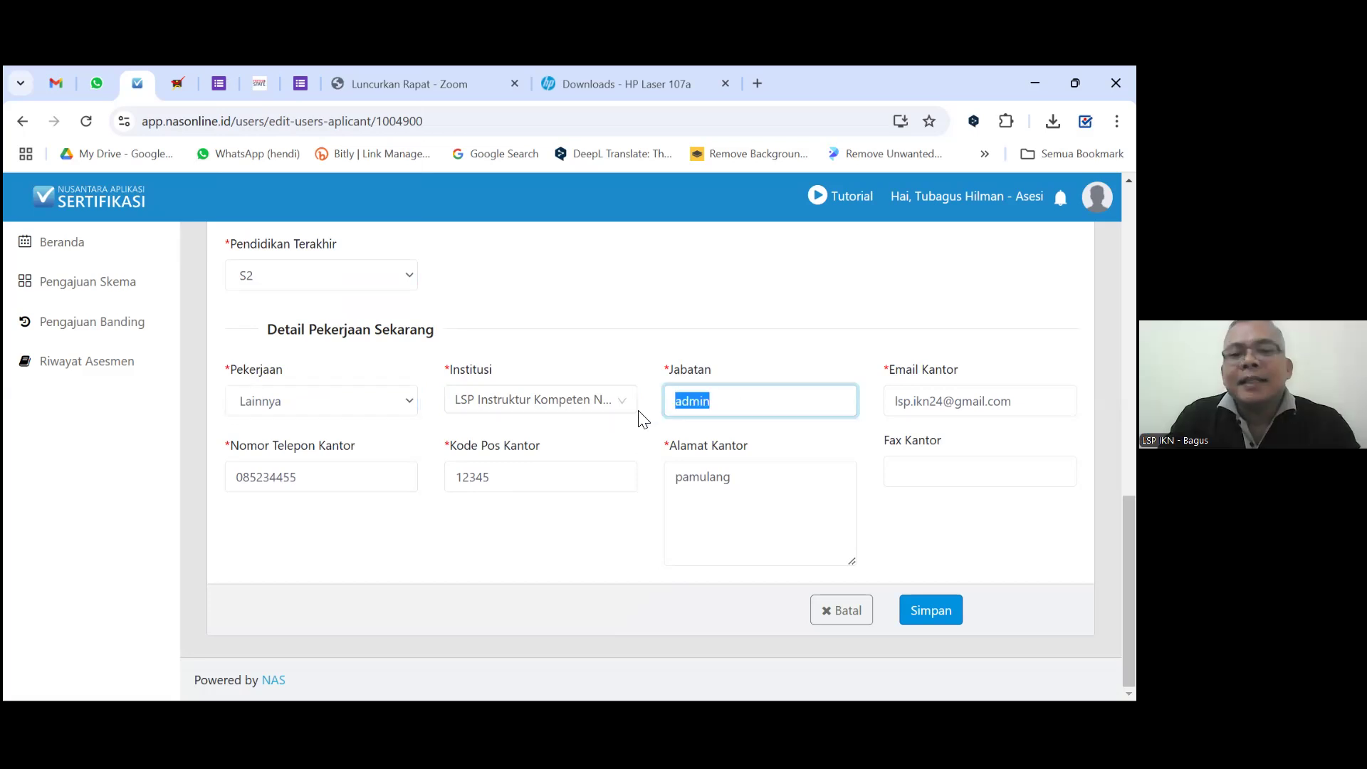
{"action": "type", "text": "Guru"}
{"action": "key", "text": "BackSpace"}
{"action": "key", "text": "BackSpace"}
{"action": "key", "text": "BackSpace"}
{"action": "key", "text": "BackSpace"}
{"action": "type", "text": "Do"}
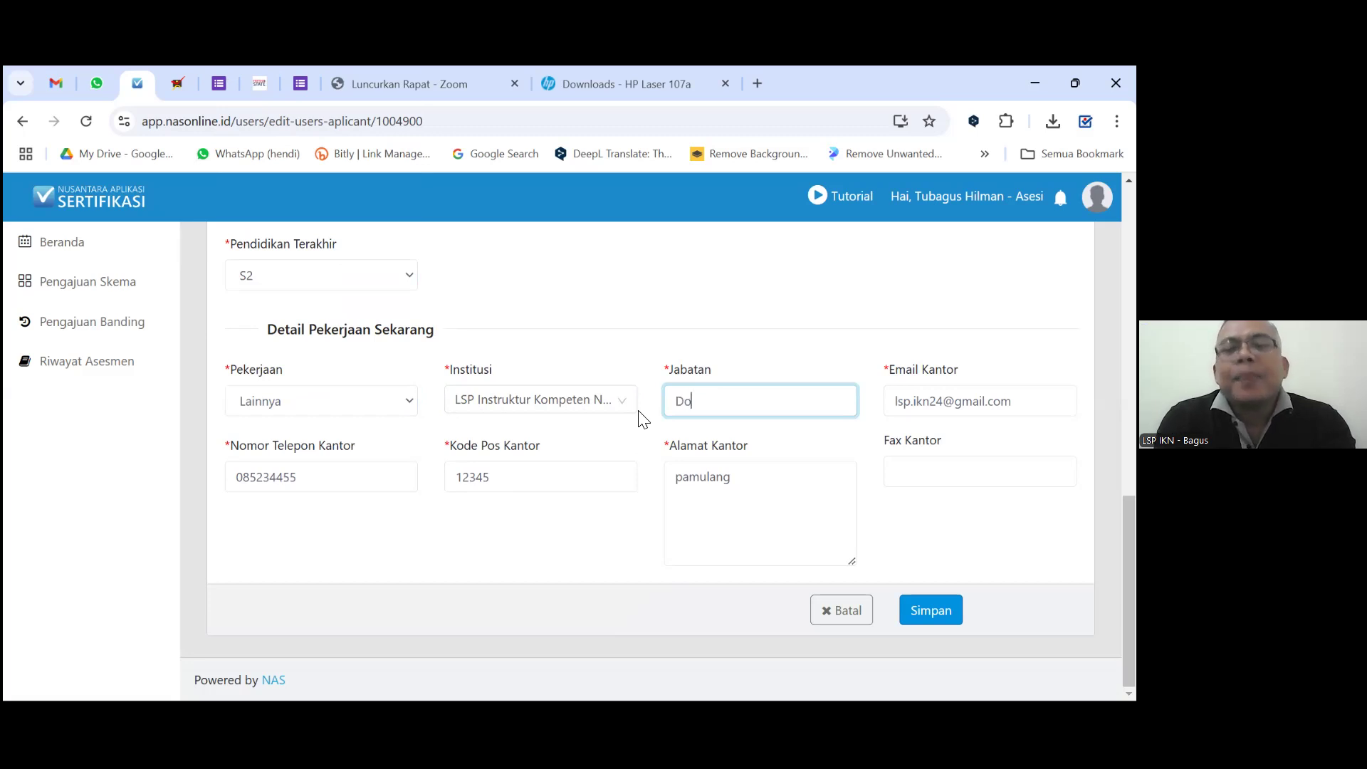
{"action": "type", "text": "sen"}
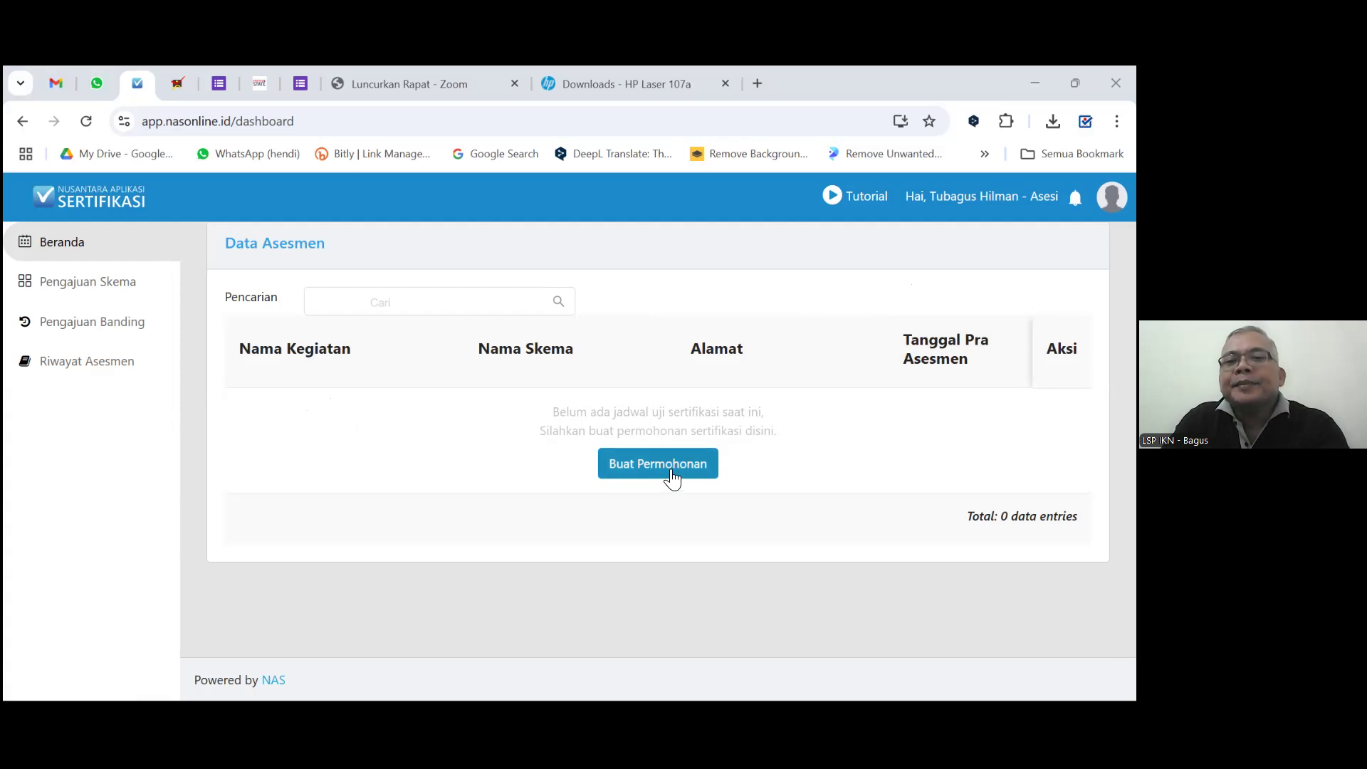
Start a new certification request and apply for the INSTRUKTUR scheme.
{"action": "left_click", "coordinate": [671, 470]}
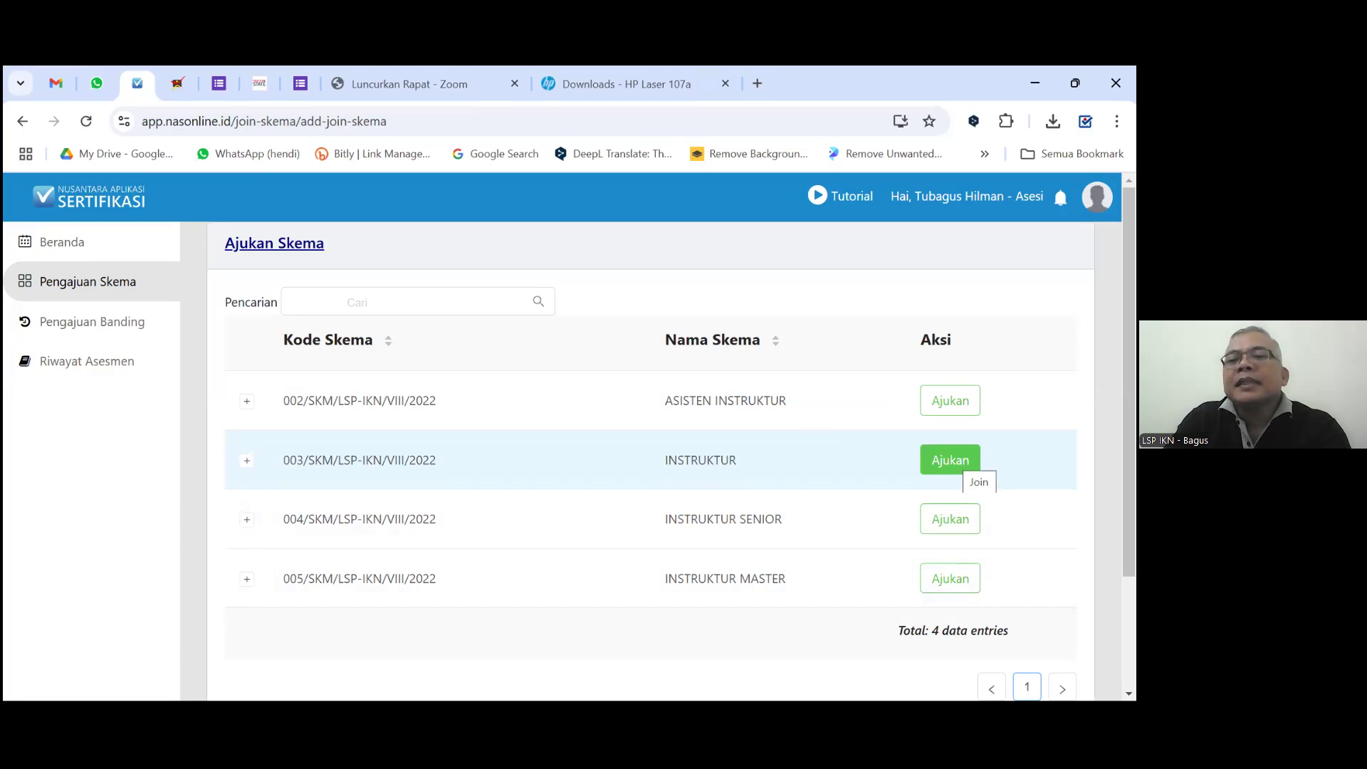
{"action": "left_click", "coordinate": [954, 462]}
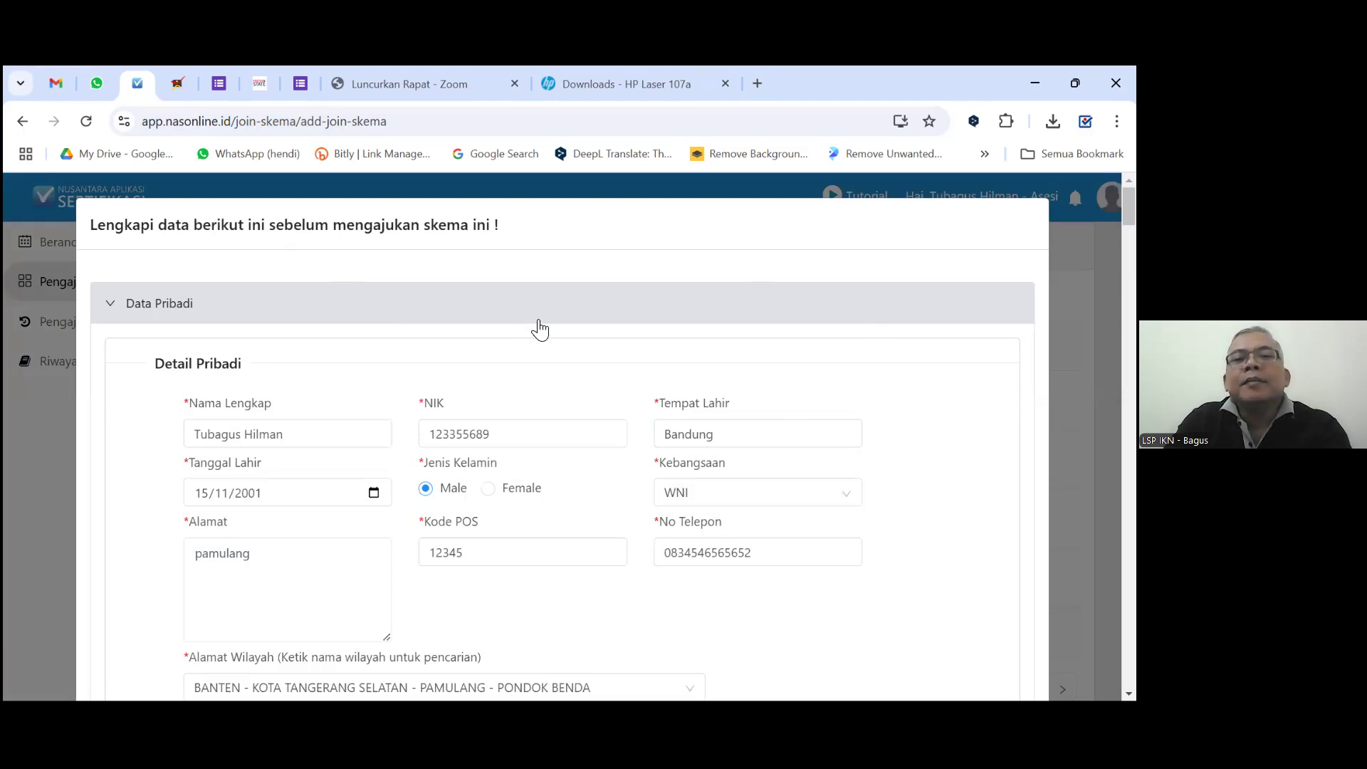
Scroll through the INSTRUKTUR Lengkapi data form reviewing prefilled education S2 and work details.
{"action": "scroll", "coordinate": [530, 329], "scroll_direction": "down", "scroll_amount": 1}
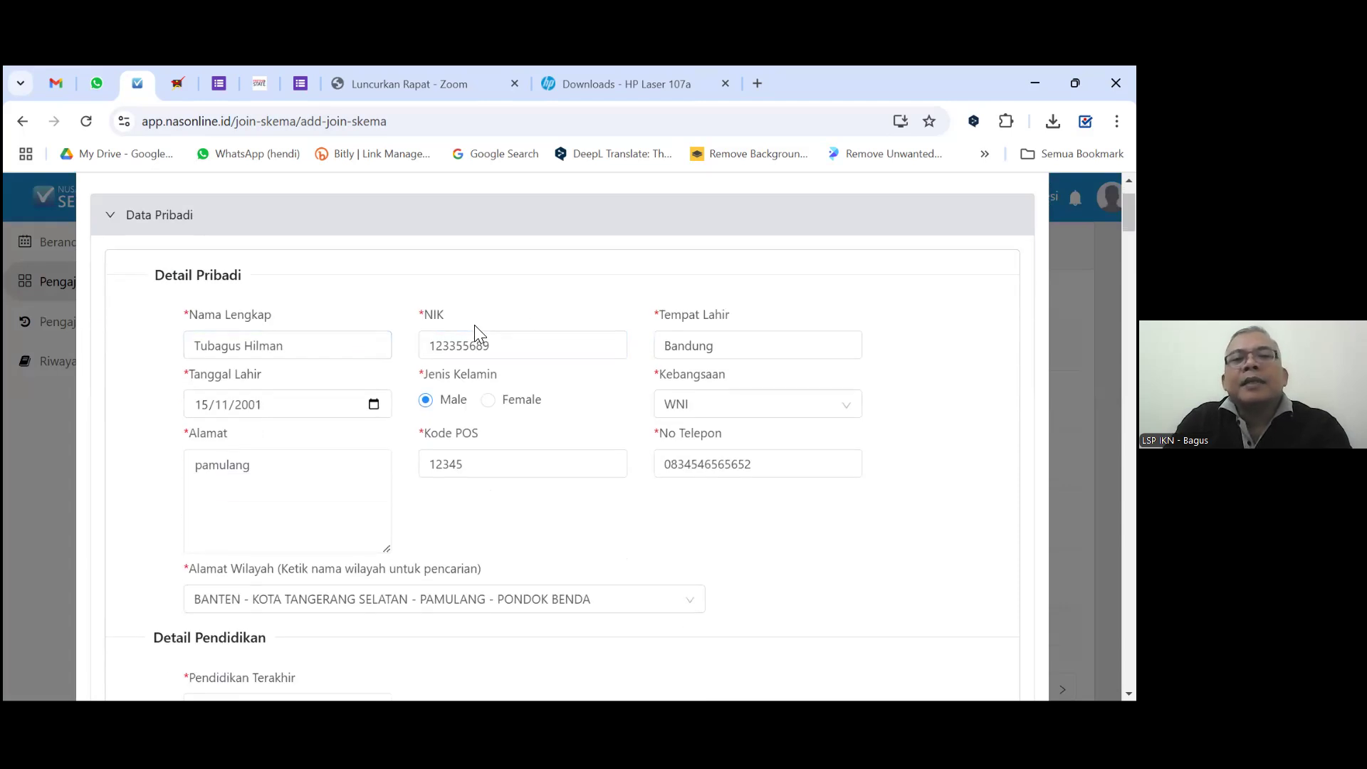
{"action": "scroll", "coordinate": [474, 325], "scroll_direction": "down", "scroll_amount": 1}
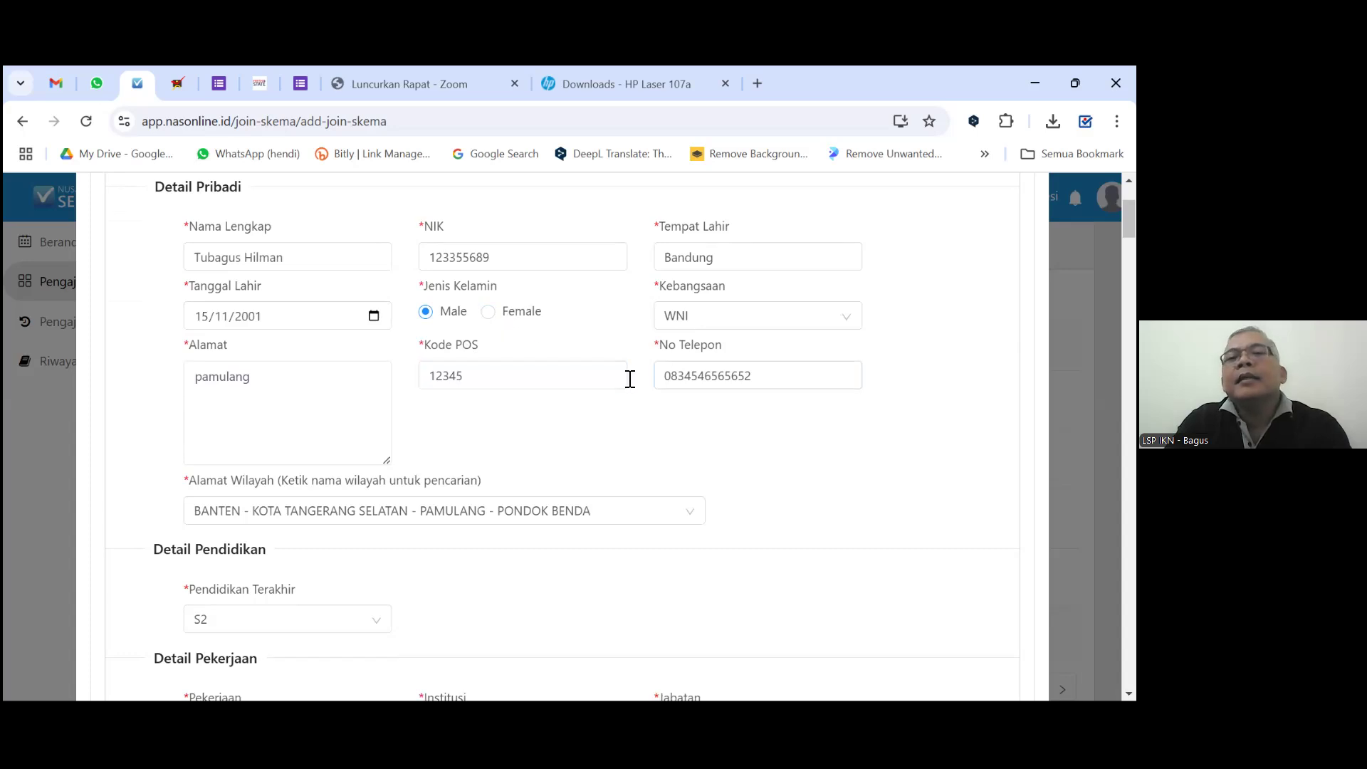
{"action": "scroll", "coordinate": [467, 399], "scroll_direction": "down", "scroll_amount": 2}
{"action": "scroll", "coordinate": [460, 399], "scroll_direction": "down", "scroll_amount": 1}
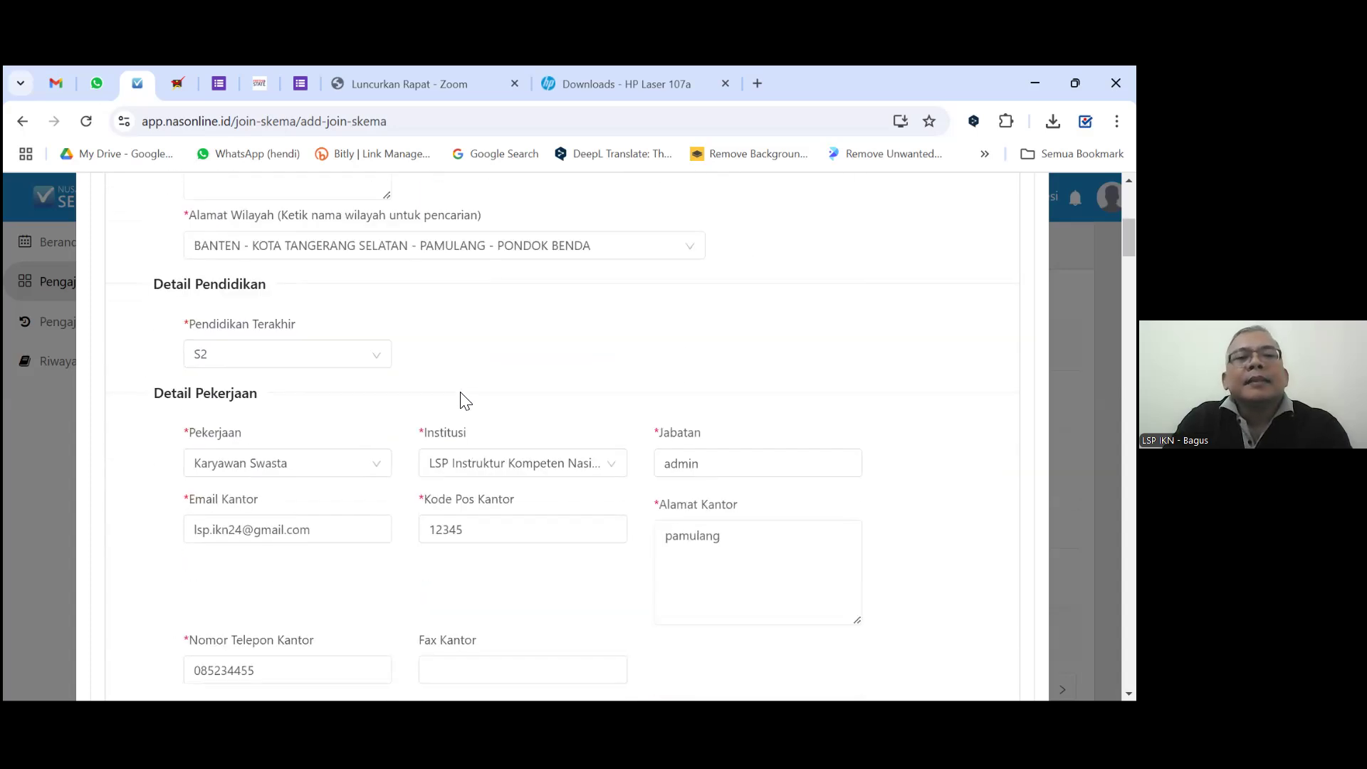
{"action": "scroll", "coordinate": [506, 388], "scroll_direction": "down", "scroll_amount": 2}
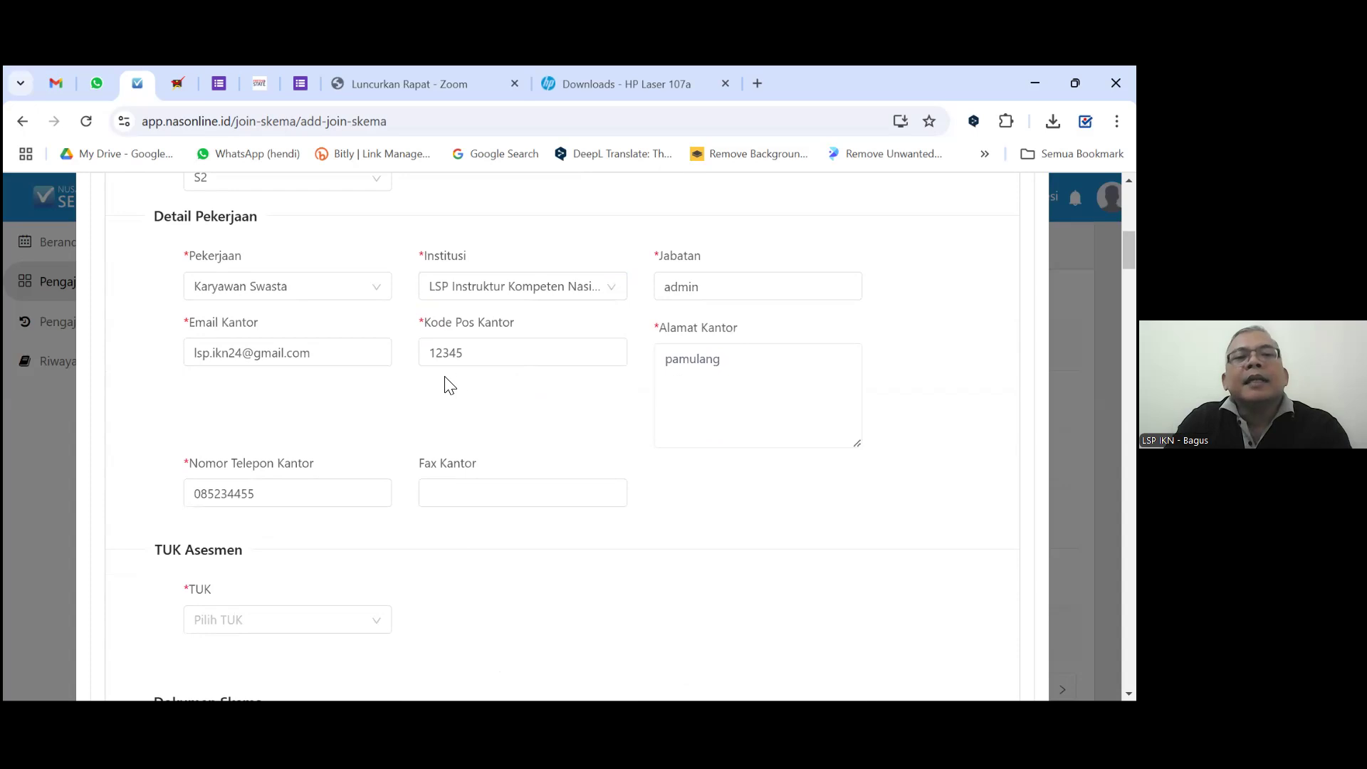
{"action": "scroll", "coordinate": [450, 383], "scroll_direction": "down", "scroll_amount": 2}
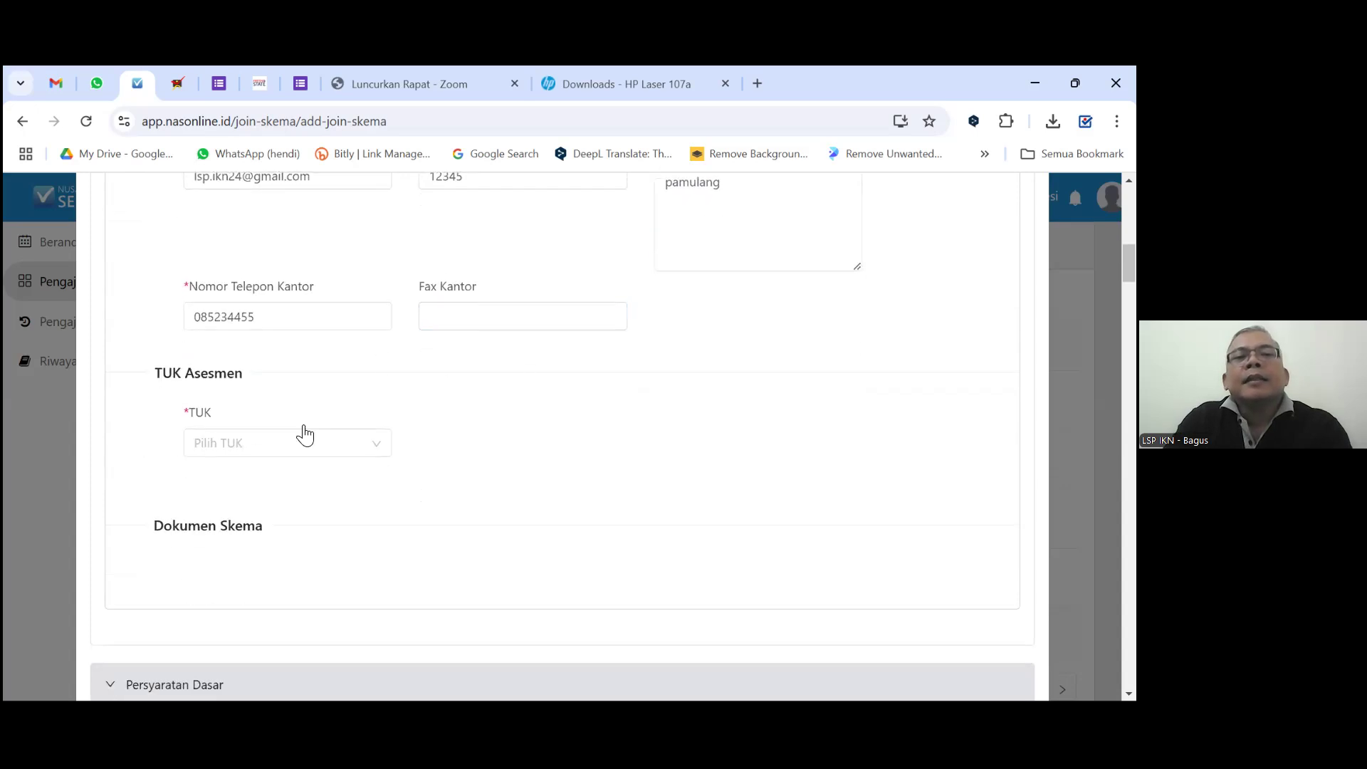
Choose Universitas Bung Hatta as the TUK by filtering with 'univer'.
{"action": "left_click", "coordinate": [293, 447]}
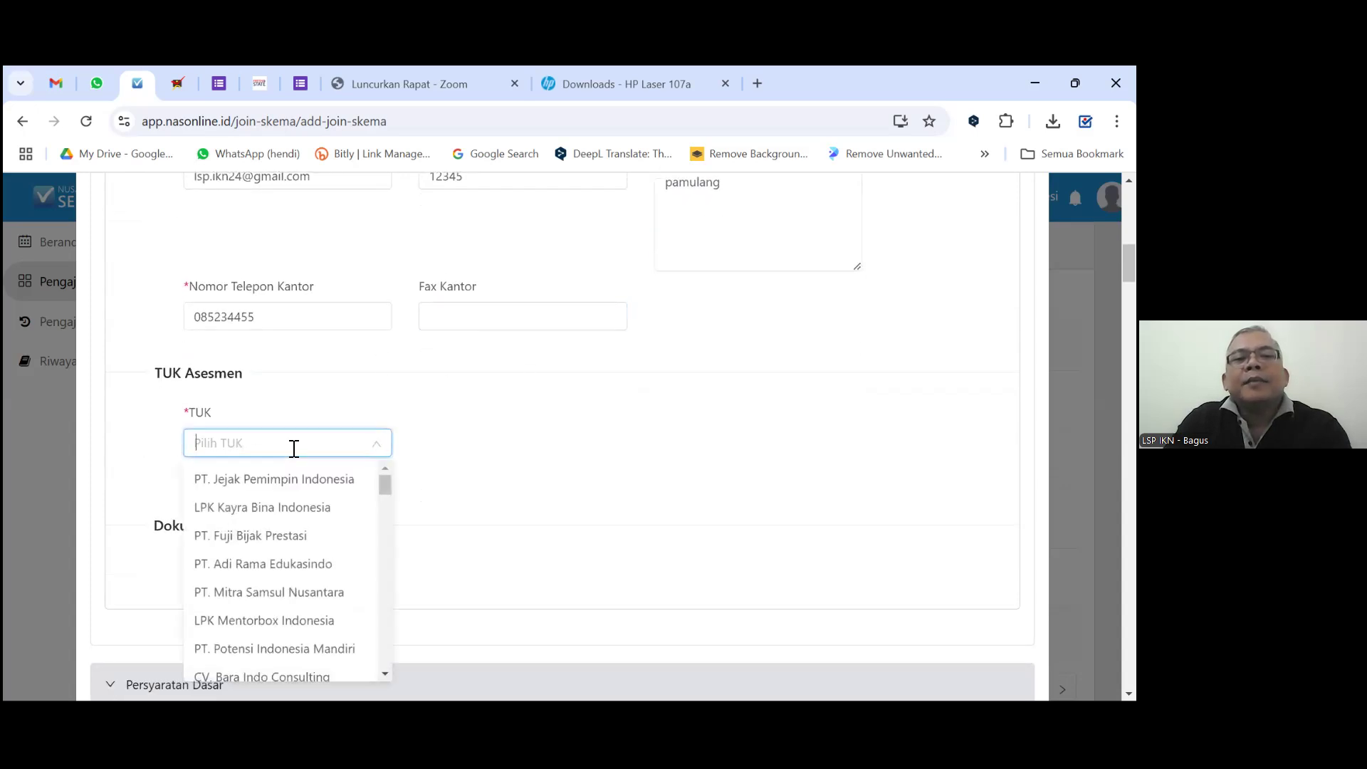
{"action": "type", "text": "univer"}
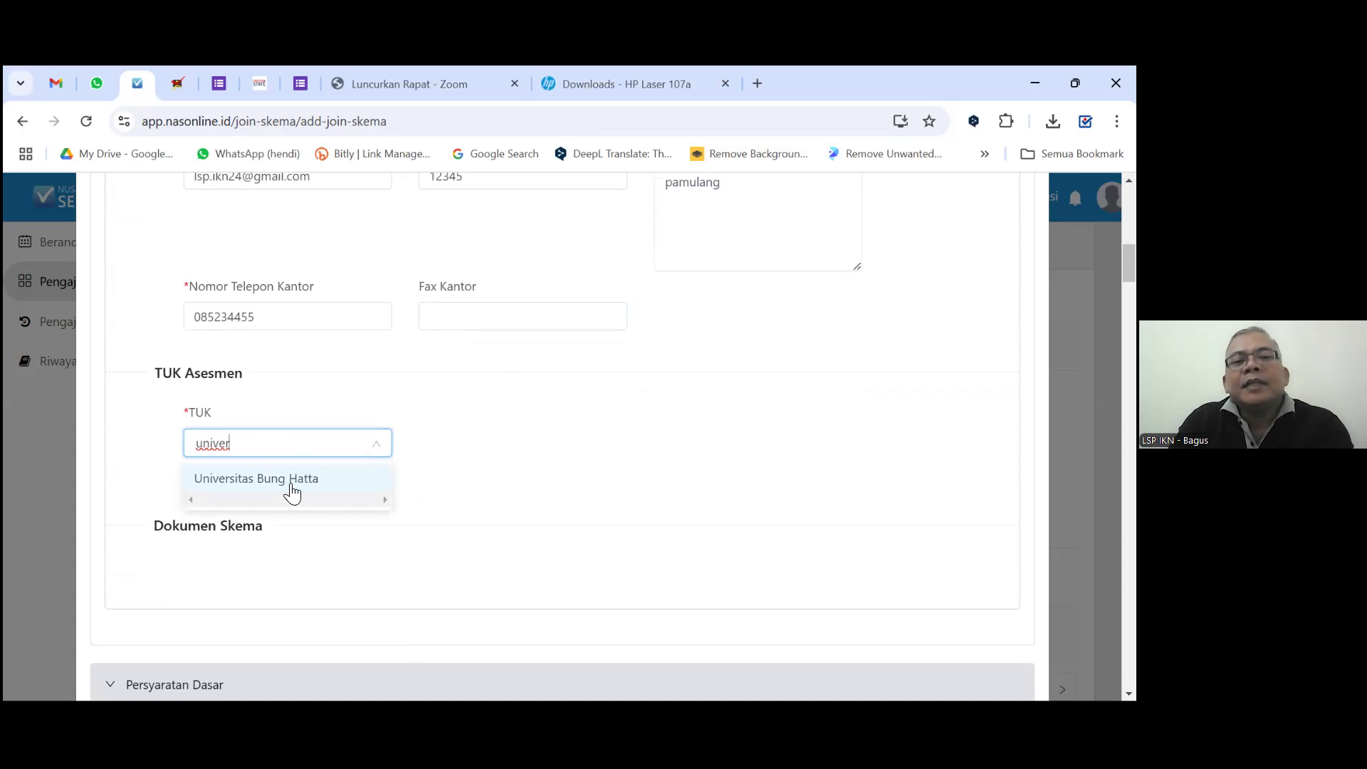
{"action": "left_click", "coordinate": [292, 479]}
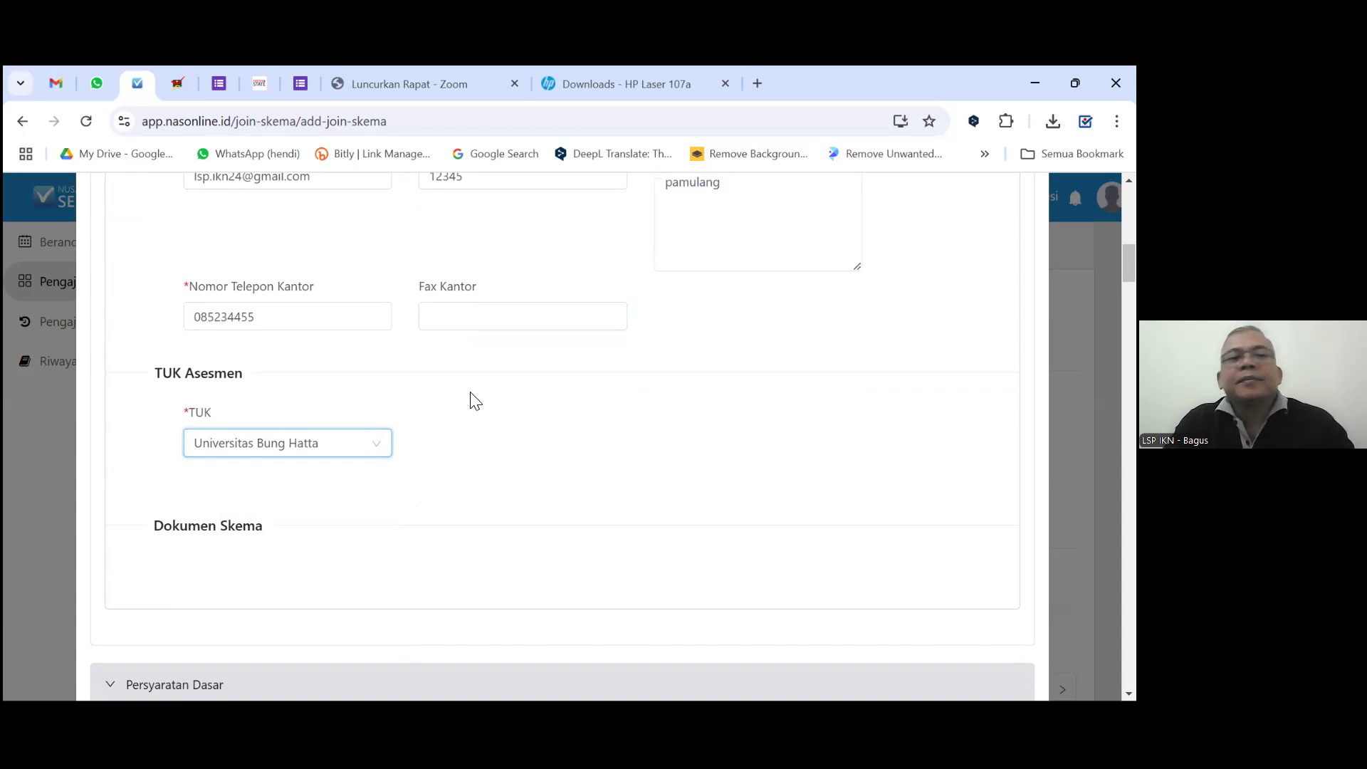
{"action": "scroll", "coordinate": [471, 391], "scroll_direction": "down", "scroll_amount": 1}
Open the file picker for the diploma and TOT certificate requirement under Persyaratan Dasar.
{"action": "scroll", "coordinate": [470, 393], "scroll_direction": "down", "scroll_amount": 2}
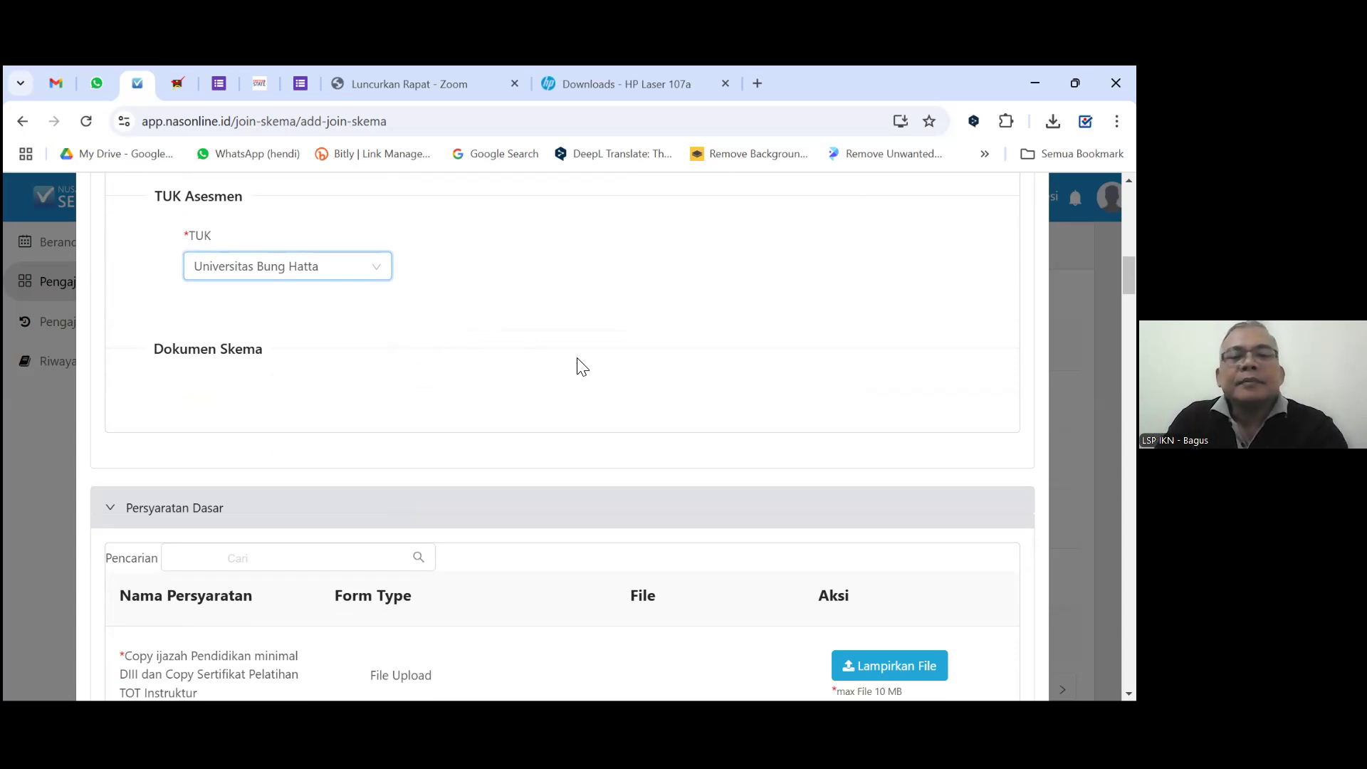
{"action": "scroll", "coordinate": [583, 376], "scroll_direction": "down", "scroll_amount": 1}
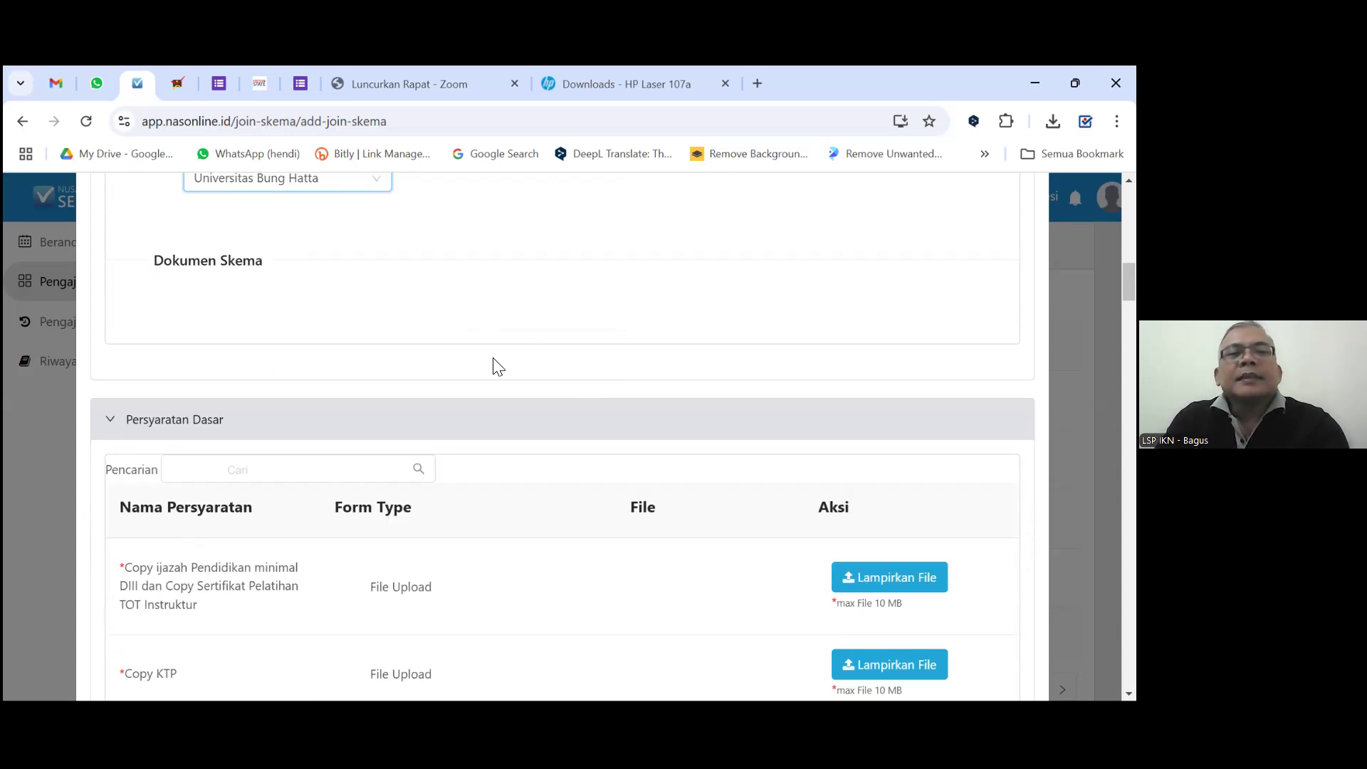
{"action": "scroll", "coordinate": [491, 367], "scroll_direction": "up", "scroll_amount": 2}
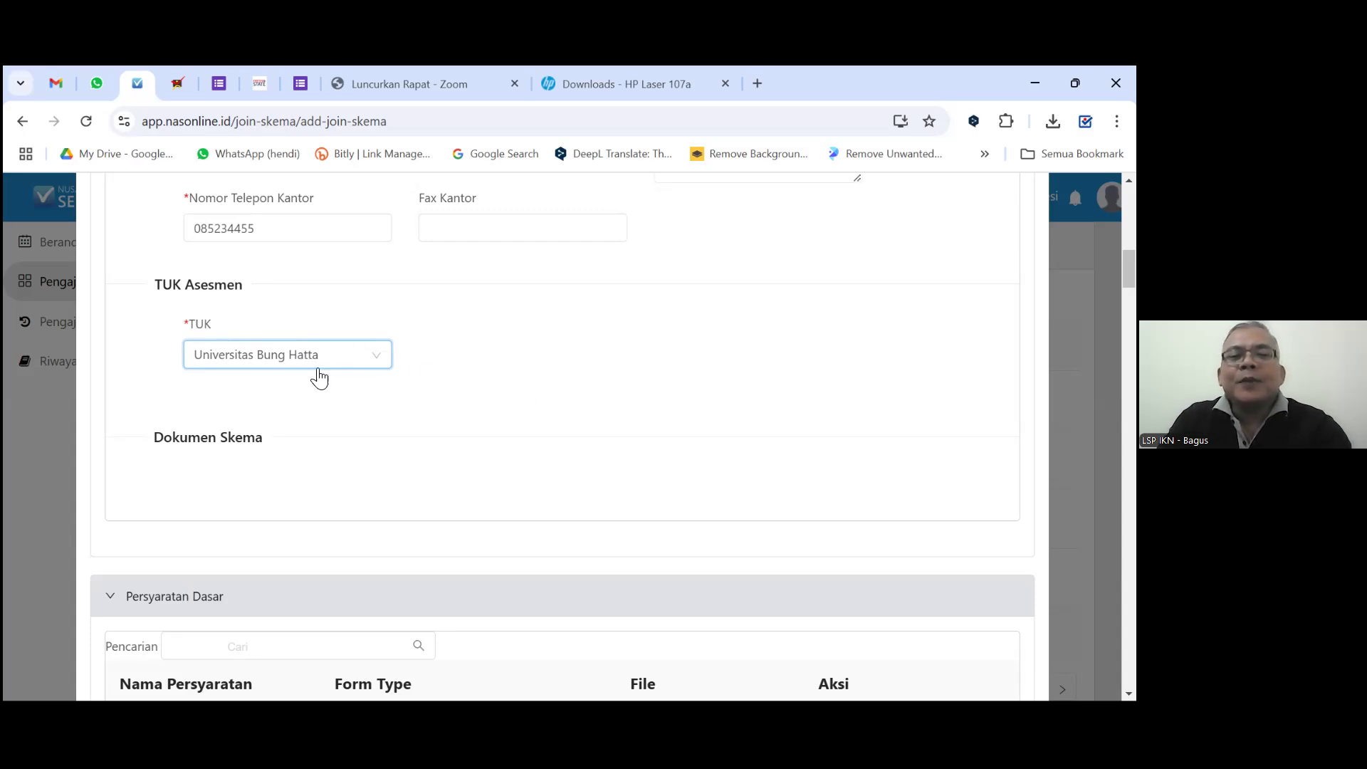
{"action": "scroll", "coordinate": [308, 385], "scroll_direction": "down", "scroll_amount": 1}
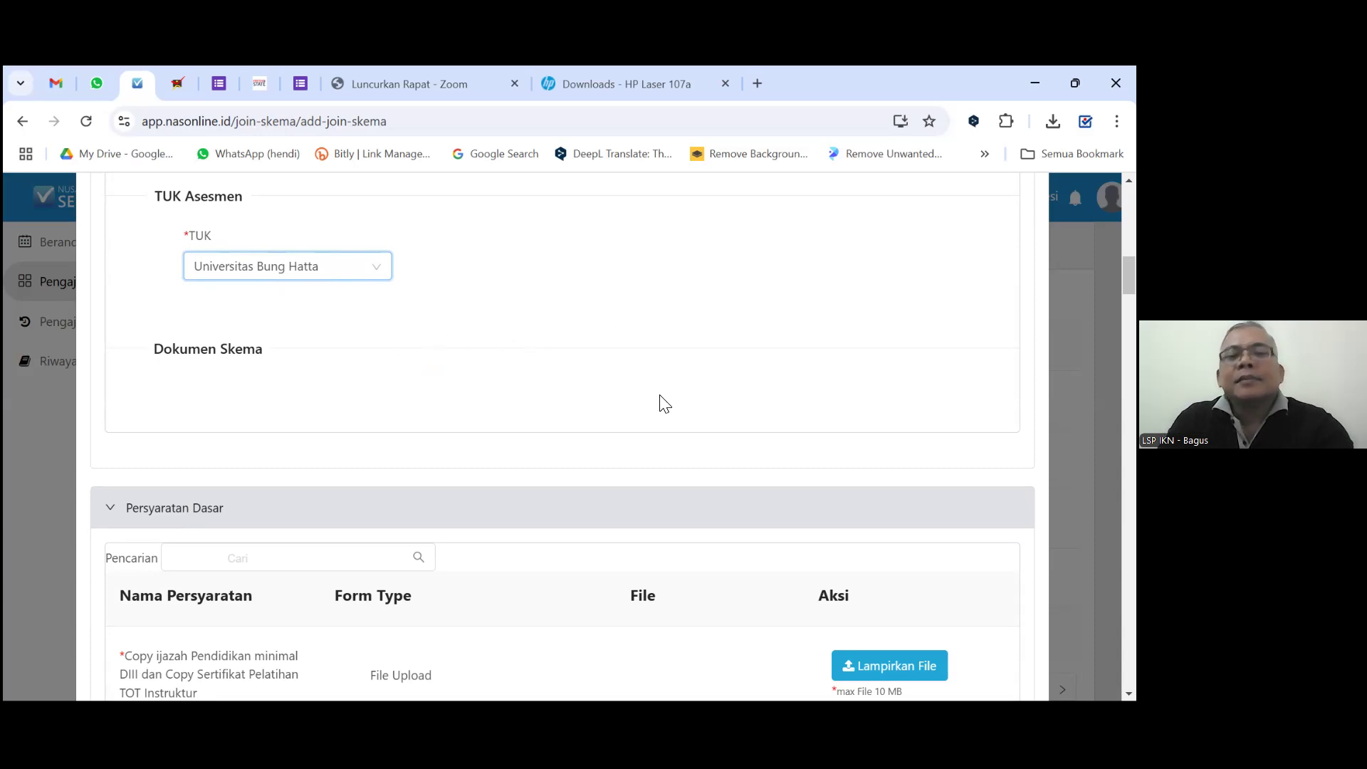
{"action": "scroll", "coordinate": [657, 400], "scroll_direction": "down", "scroll_amount": 3}
{"action": "scroll", "coordinate": [701, 403], "scroll_direction": "down", "scroll_amount": 1}
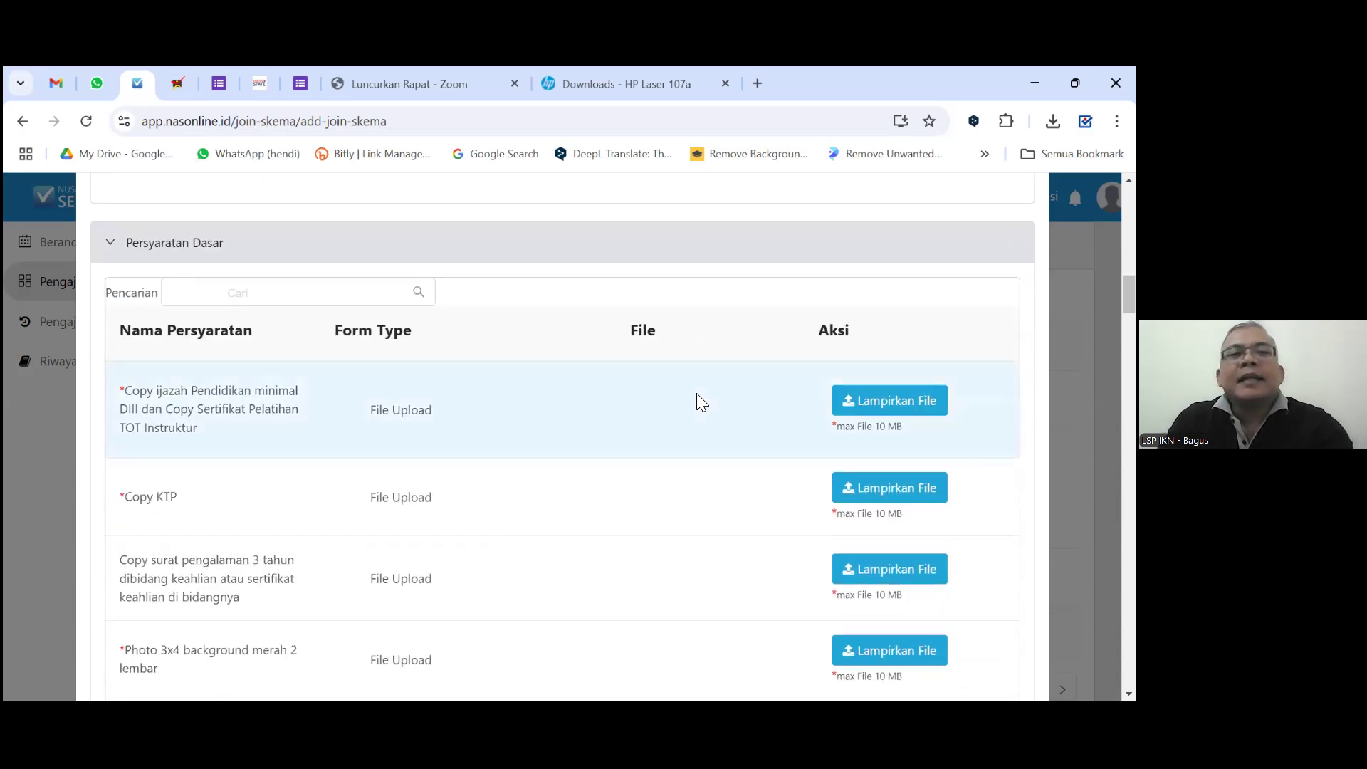
{"action": "scroll", "coordinate": [706, 381], "scroll_direction": "down", "scroll_amount": 1}
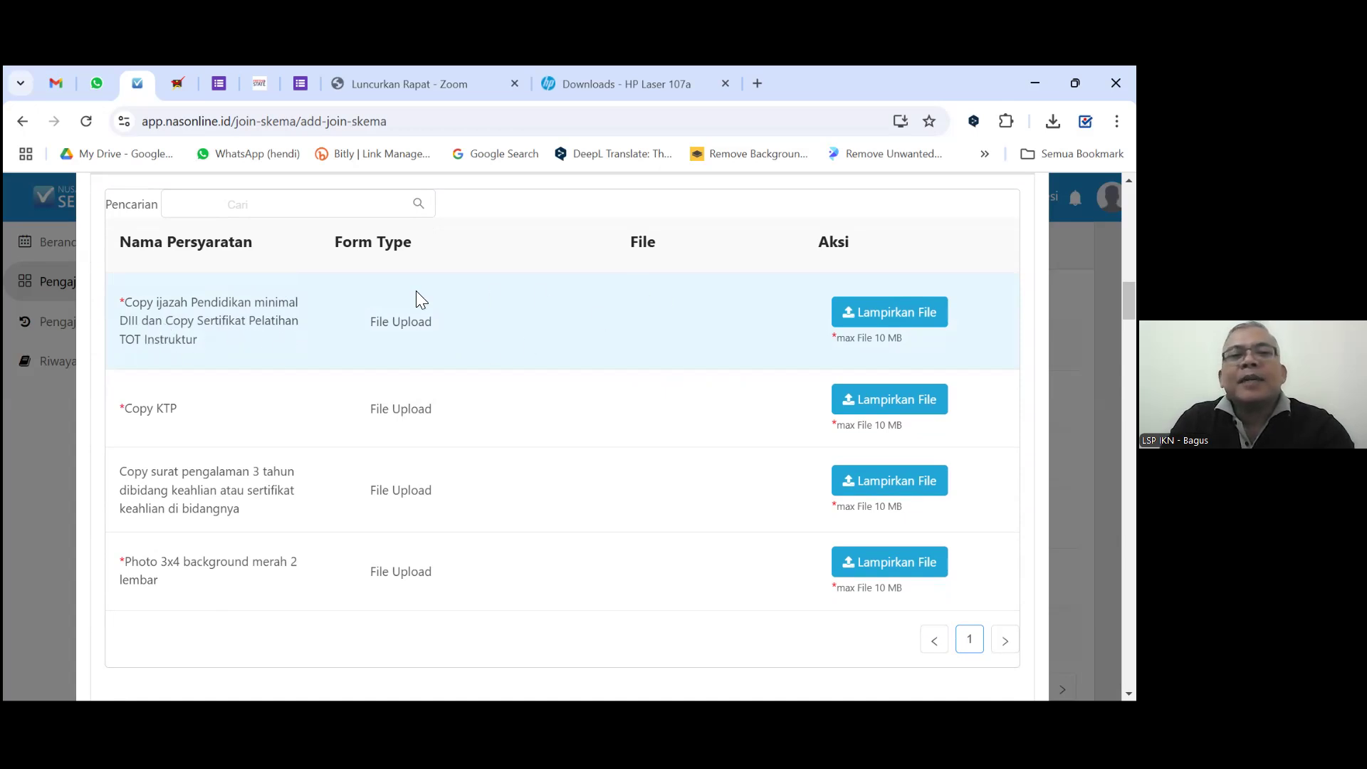
{"action": "left_click", "coordinate": [847, 319]}
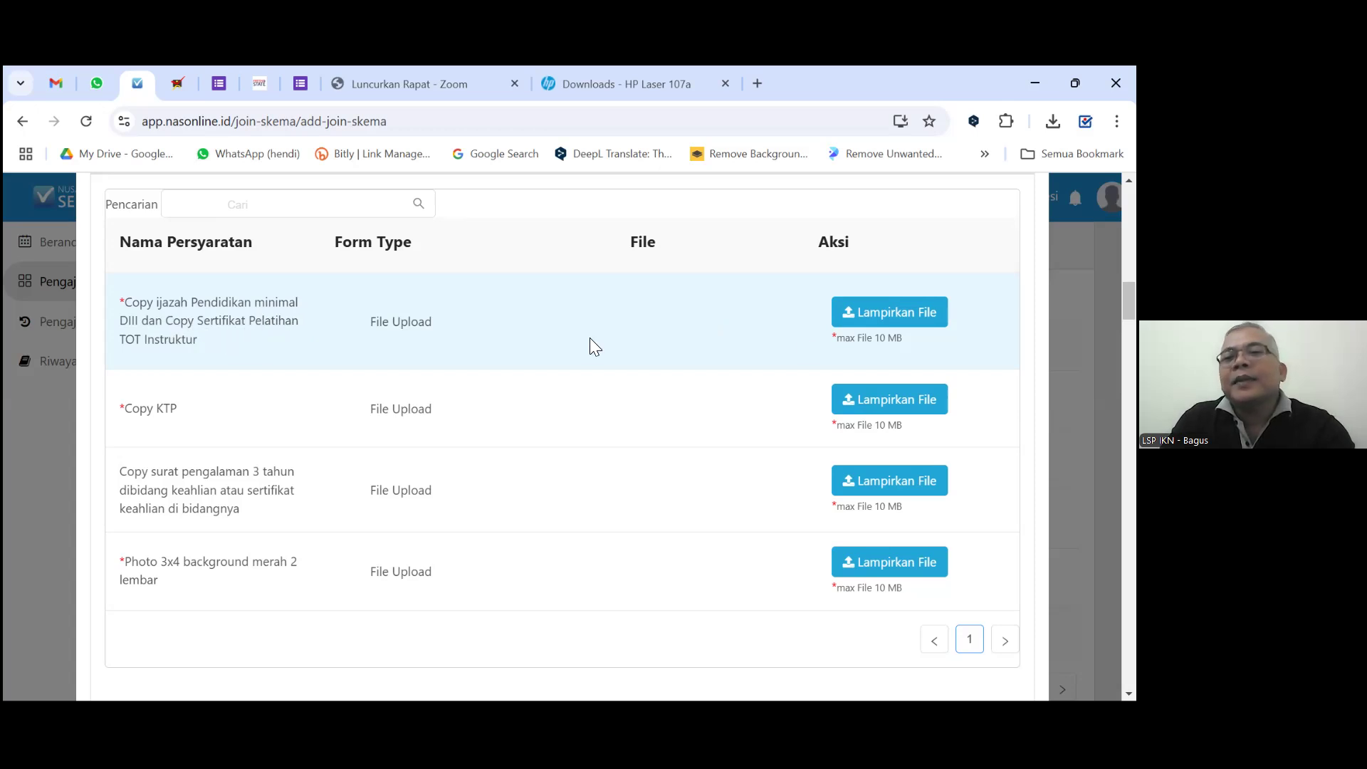
{"action": "left_click", "coordinate": [857, 315]}
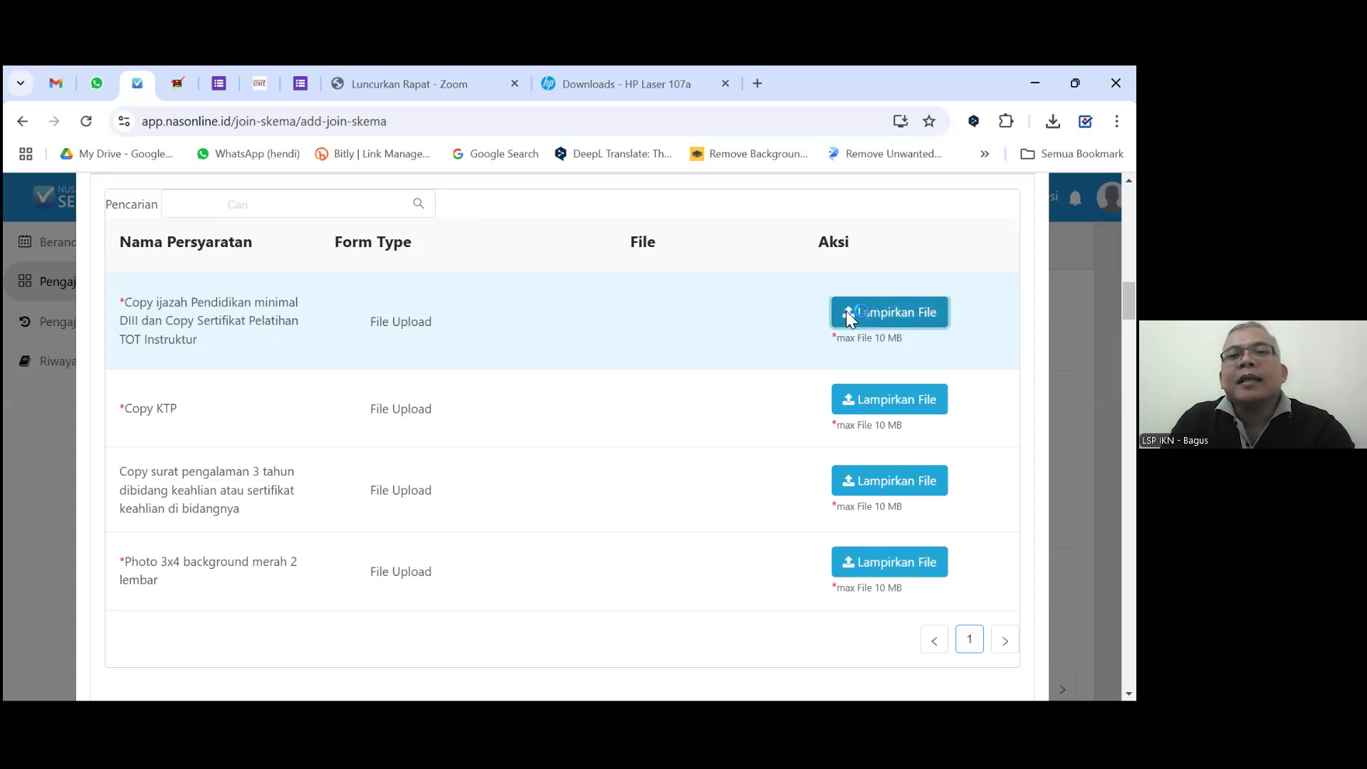
Switch the Open dialog to New Volume (D:) and peek into the 010. Data Asesi folder.
{"action": "left_click", "coordinate": [250, 210]}
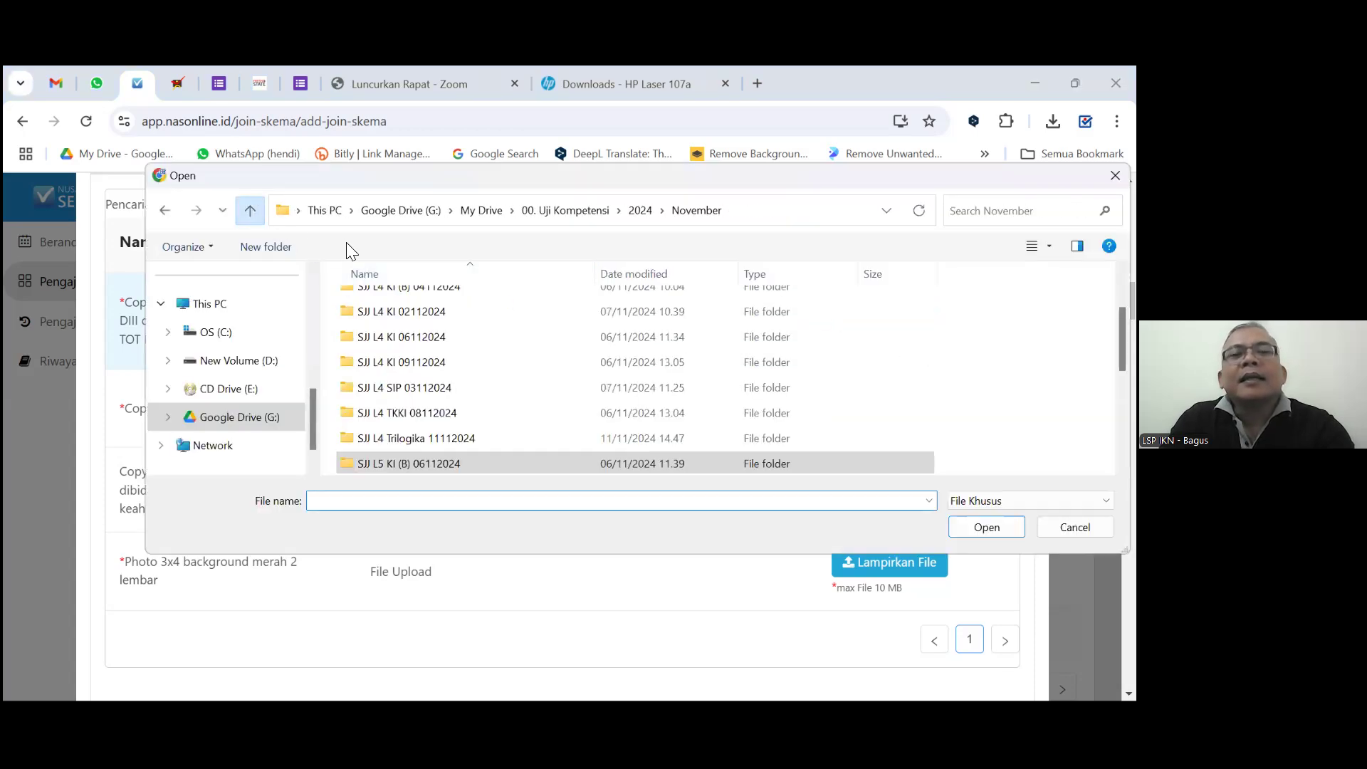
{"action": "left_click", "coordinate": [244, 361]}
{"action": "scroll", "coordinate": [492, 354], "scroll_direction": "down", "scroll_amount": 3}
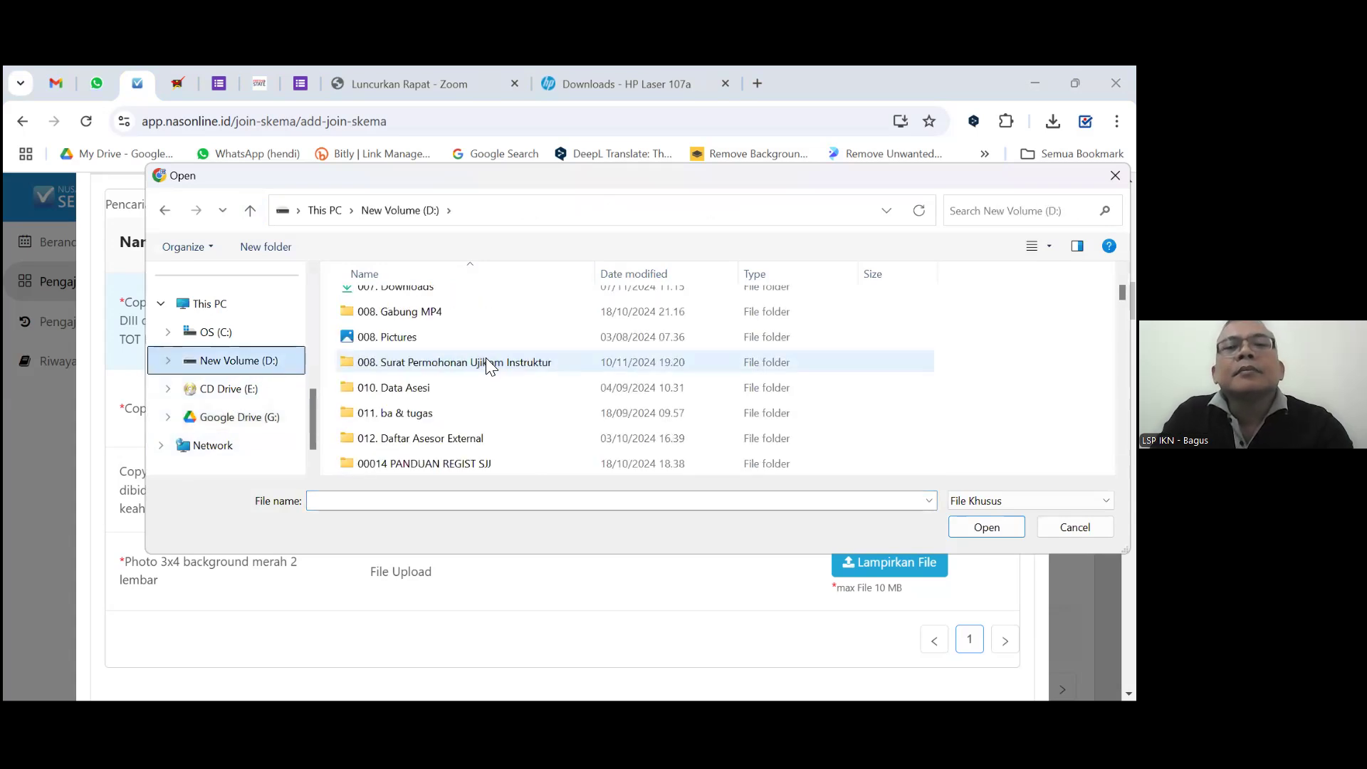
{"action": "double_click", "coordinate": [422, 391]}
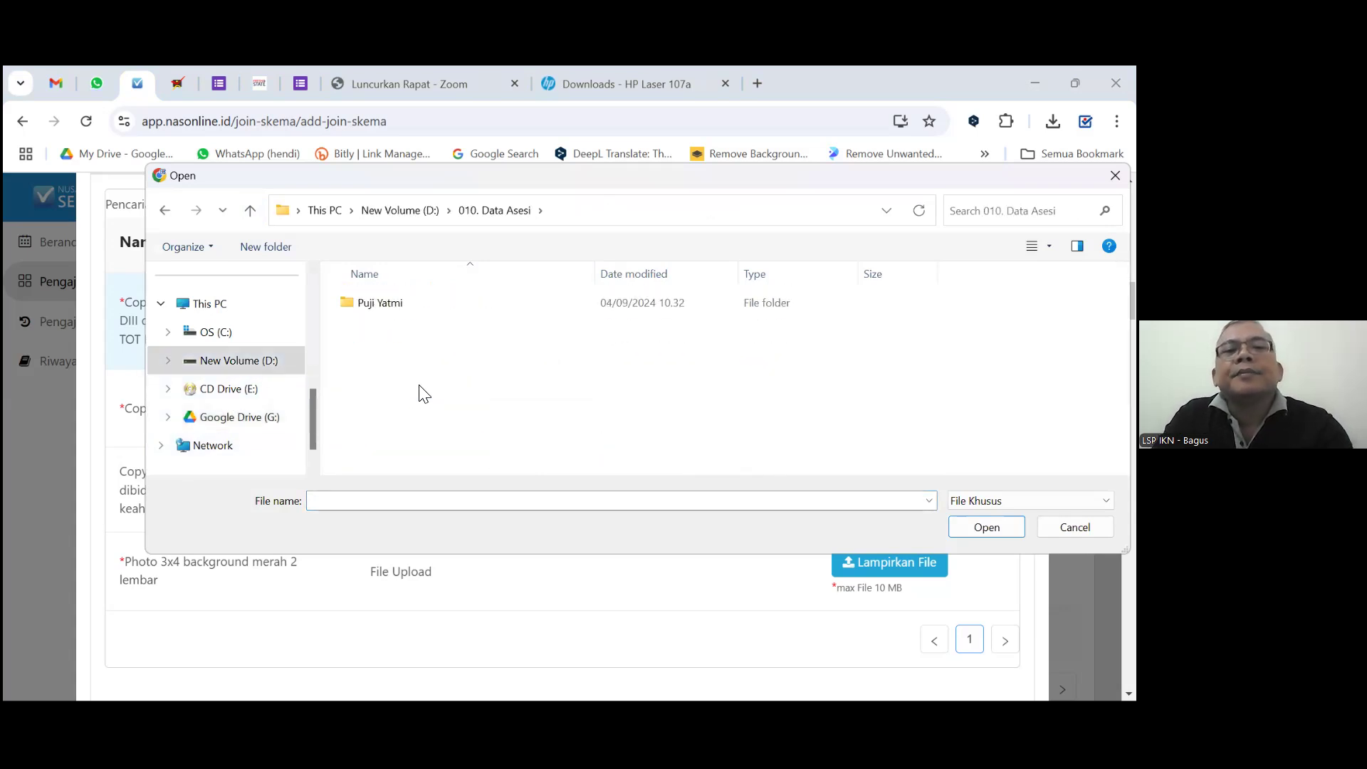
{"action": "left_click", "coordinate": [249, 211]}
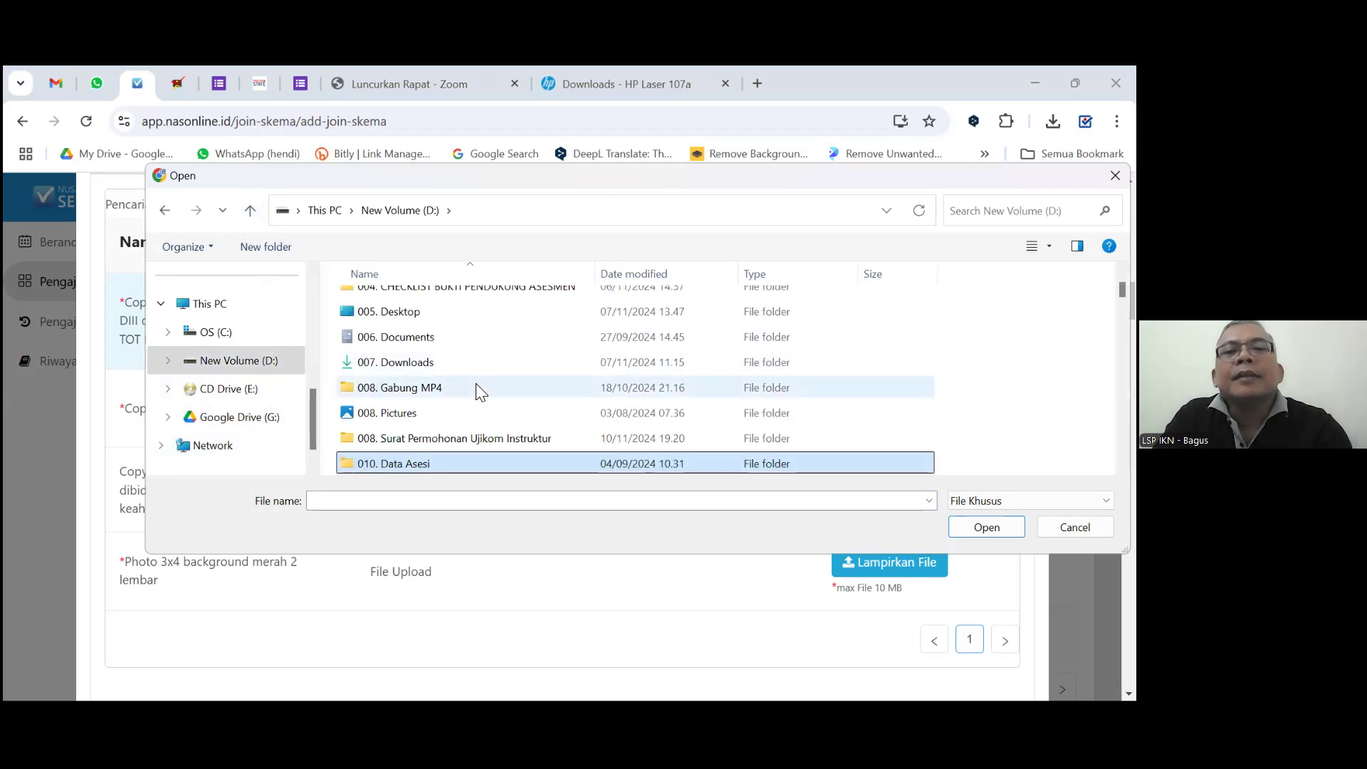
Scroll the D: folder list, check inside folder 0902, then return and select 010. Data Asesi.
{"action": "scroll", "coordinate": [477, 370], "scroll_direction": "down", "scroll_amount": 2}
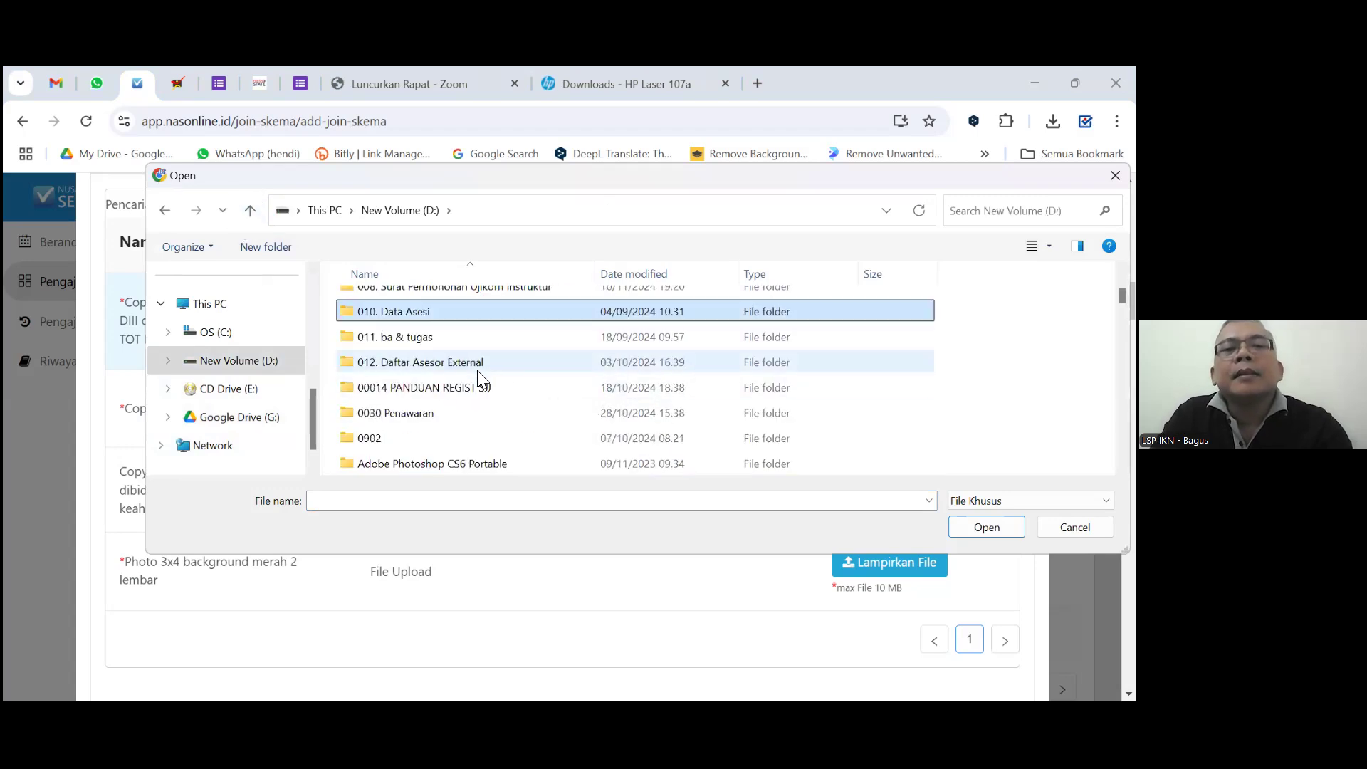
{"action": "scroll", "coordinate": [510, 386], "scroll_direction": "down", "scroll_amount": 1}
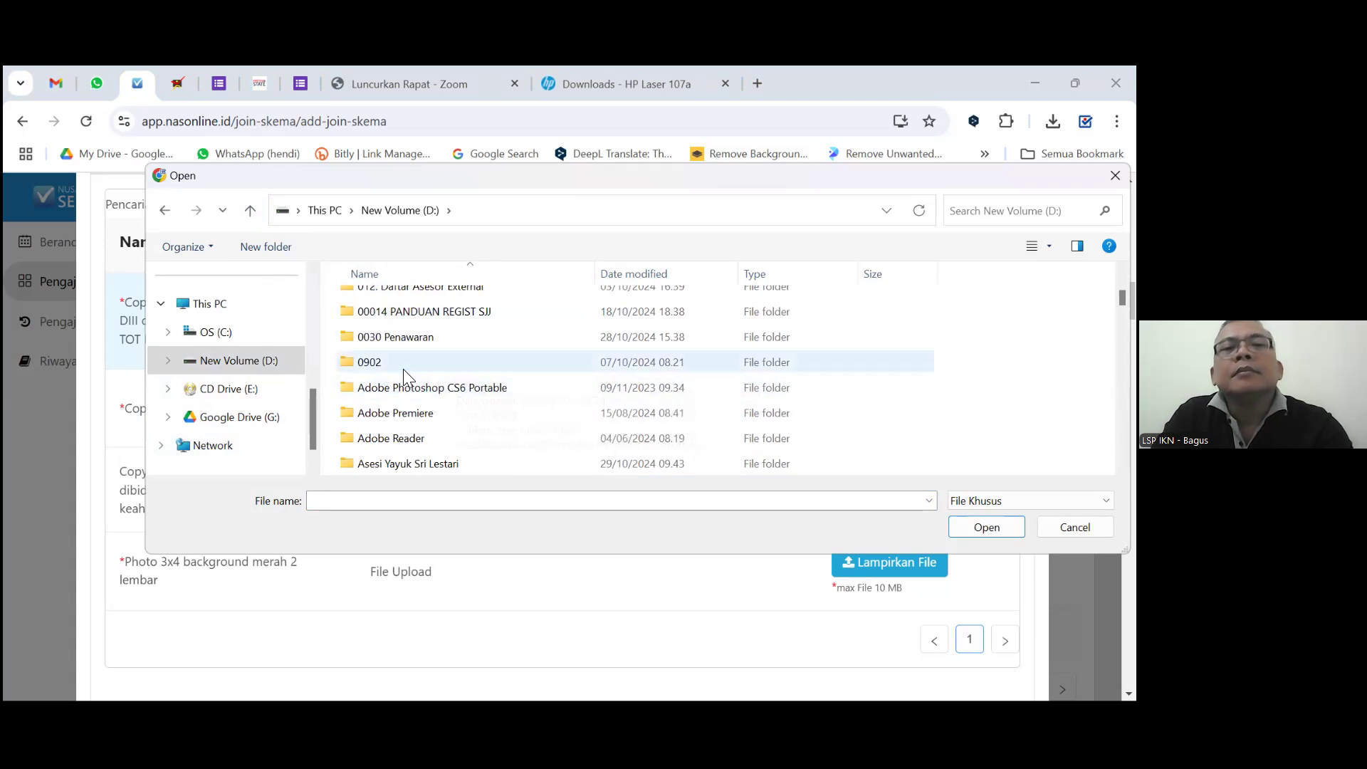
{"action": "scroll", "coordinate": [495, 370], "scroll_direction": "down", "scroll_amount": 1}
{"action": "scroll", "coordinate": [476, 379], "scroll_direction": "down", "scroll_amount": 1}
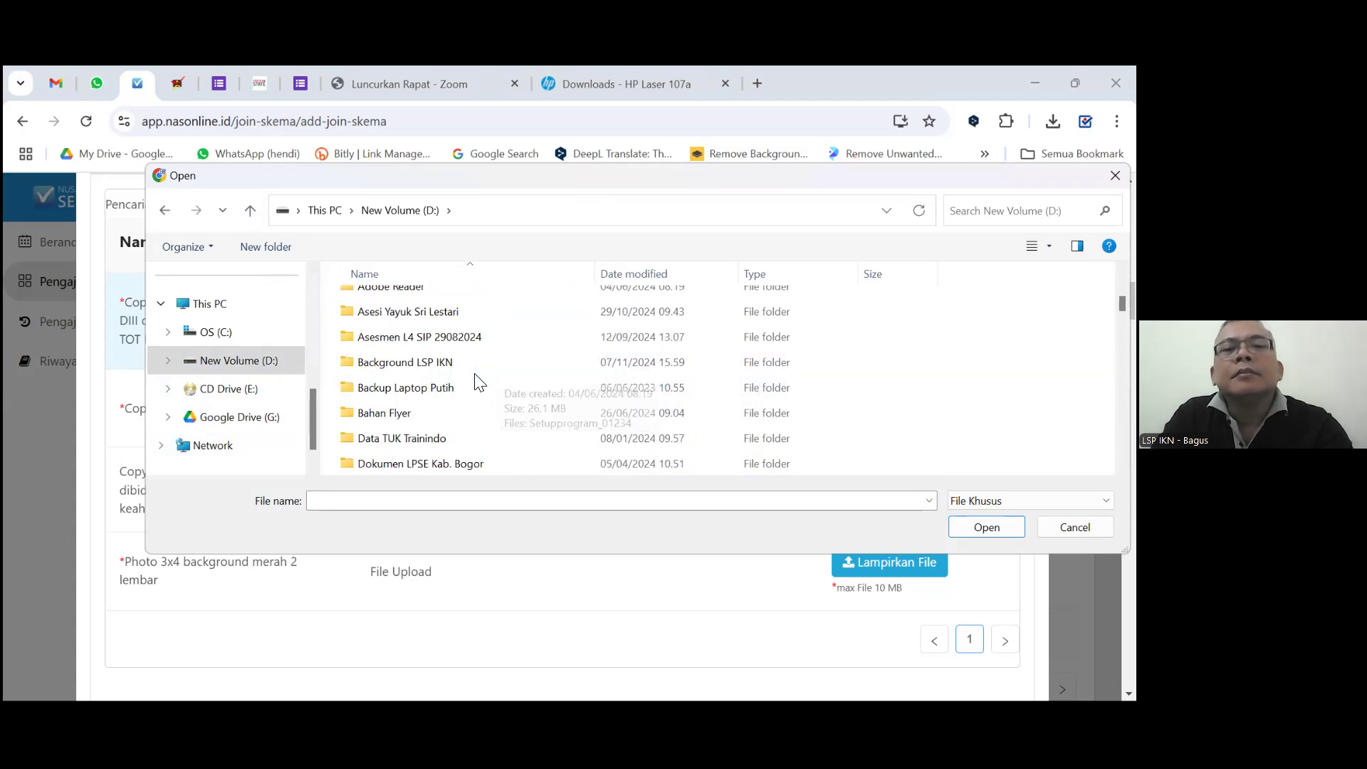
{"action": "scroll", "coordinate": [477, 382], "scroll_direction": "down", "scroll_amount": 1}
{"action": "scroll", "coordinate": [477, 383], "scroll_direction": "down", "scroll_amount": 2}
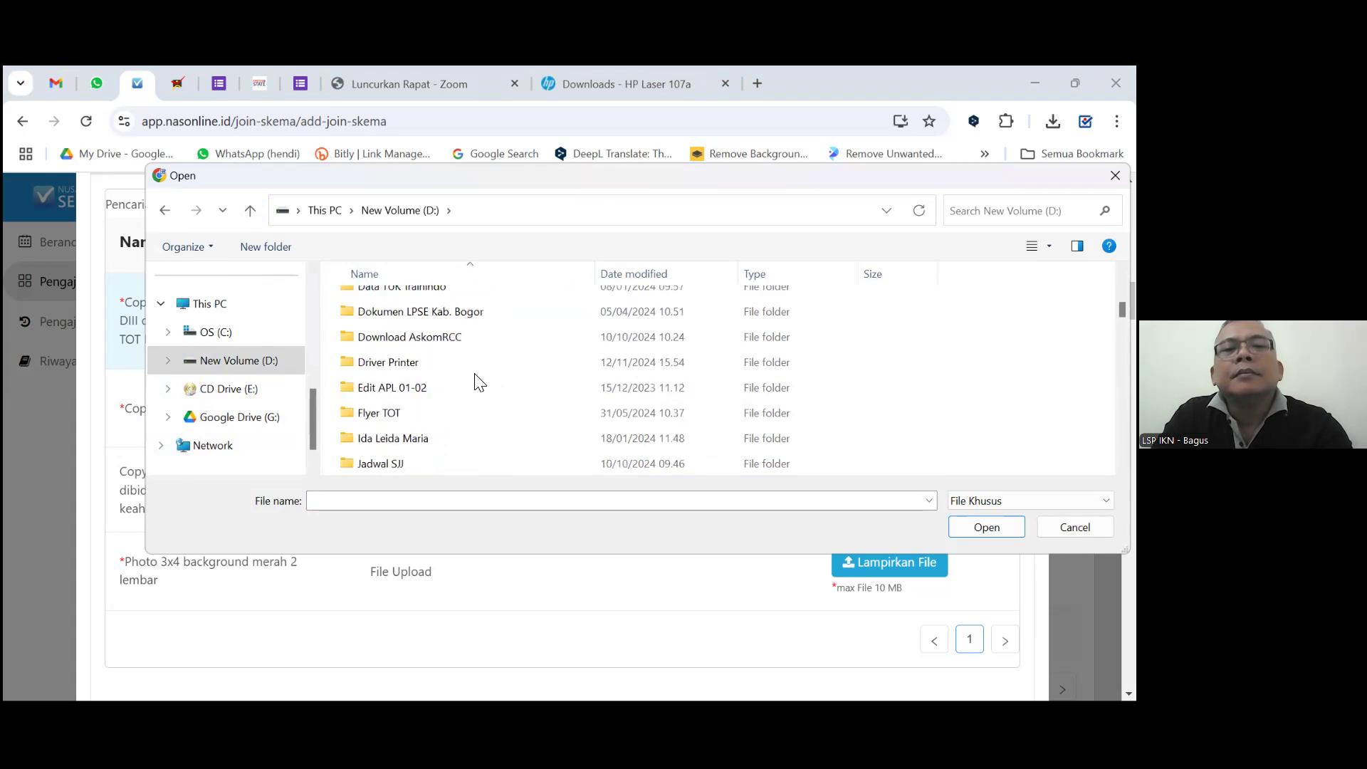
{"action": "scroll", "coordinate": [477, 383], "scroll_direction": "down", "scroll_amount": 3}
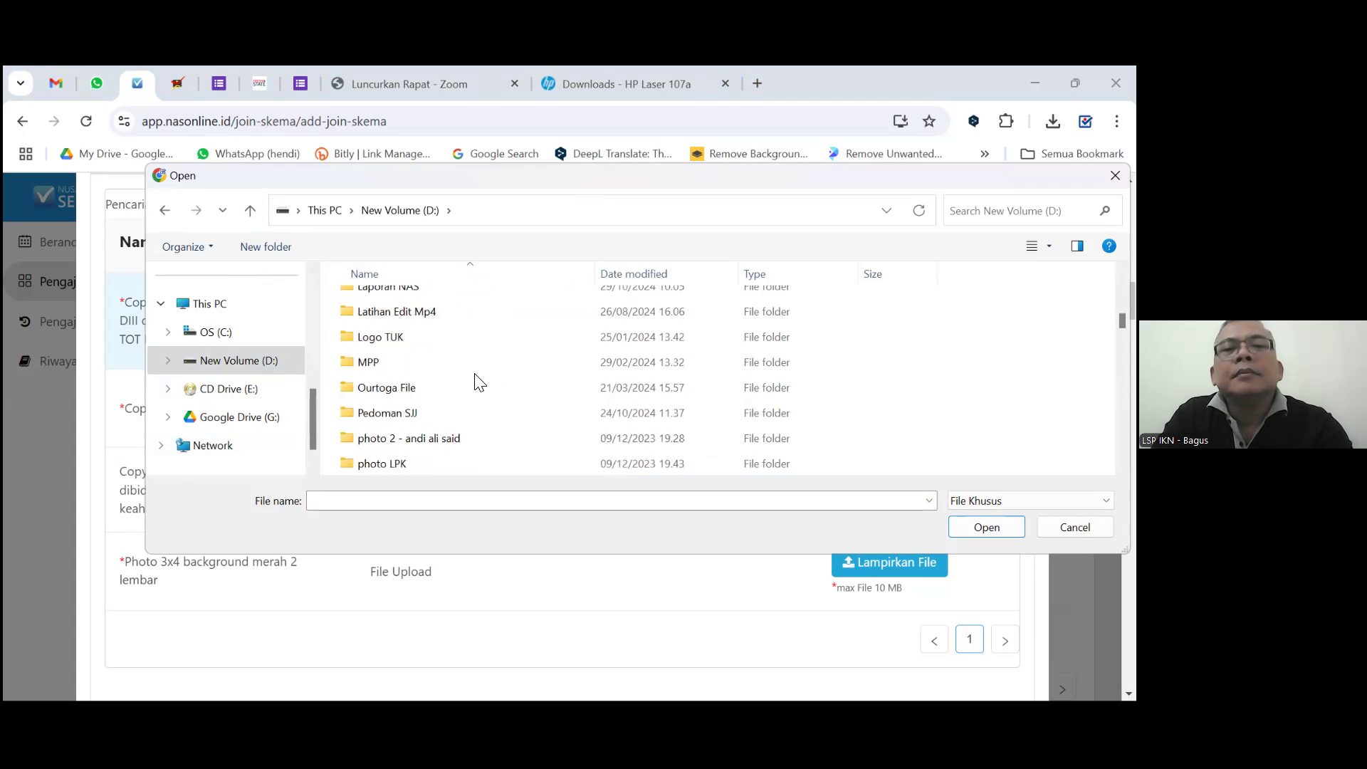
{"action": "scroll", "coordinate": [477, 382], "scroll_direction": "down", "scroll_amount": 2}
{"action": "scroll", "coordinate": [477, 383], "scroll_direction": "down", "scroll_amount": 2}
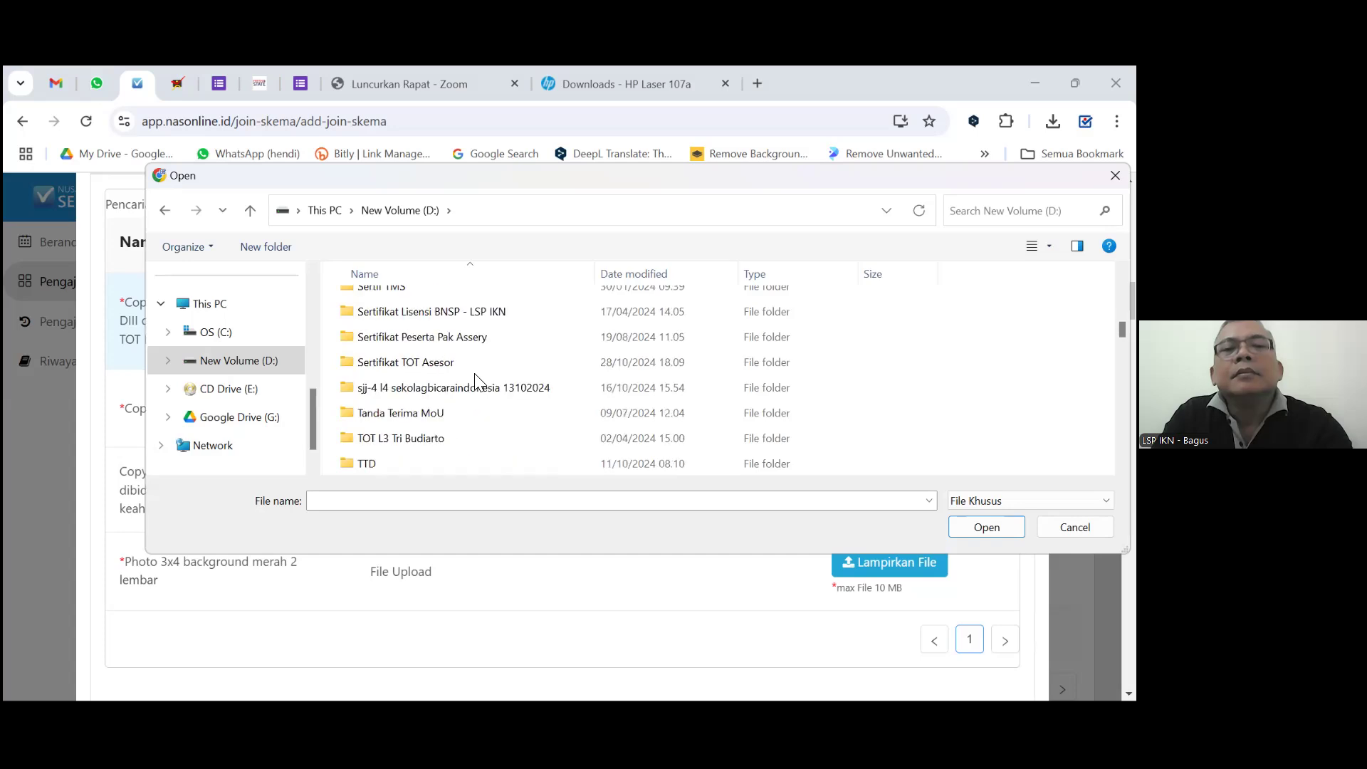
{"action": "scroll", "coordinate": [479, 382], "scroll_direction": "up", "scroll_amount": 10}
{"action": "scroll", "coordinate": [478, 382], "scroll_direction": "up", "scroll_amount": 5}
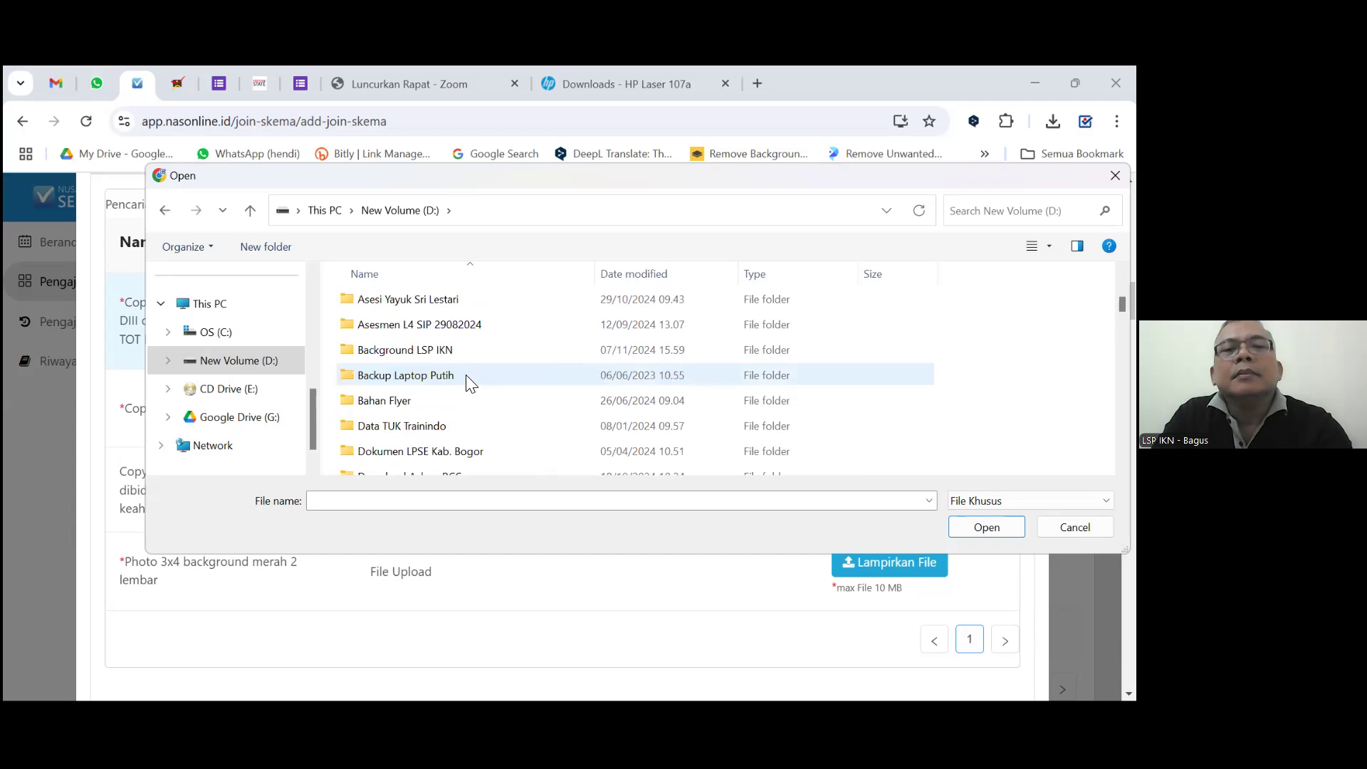
{"action": "scroll", "coordinate": [477, 383], "scroll_direction": "up", "scroll_amount": 2}
{"action": "scroll", "coordinate": [466, 383], "scroll_direction": "up", "scroll_amount": 1}
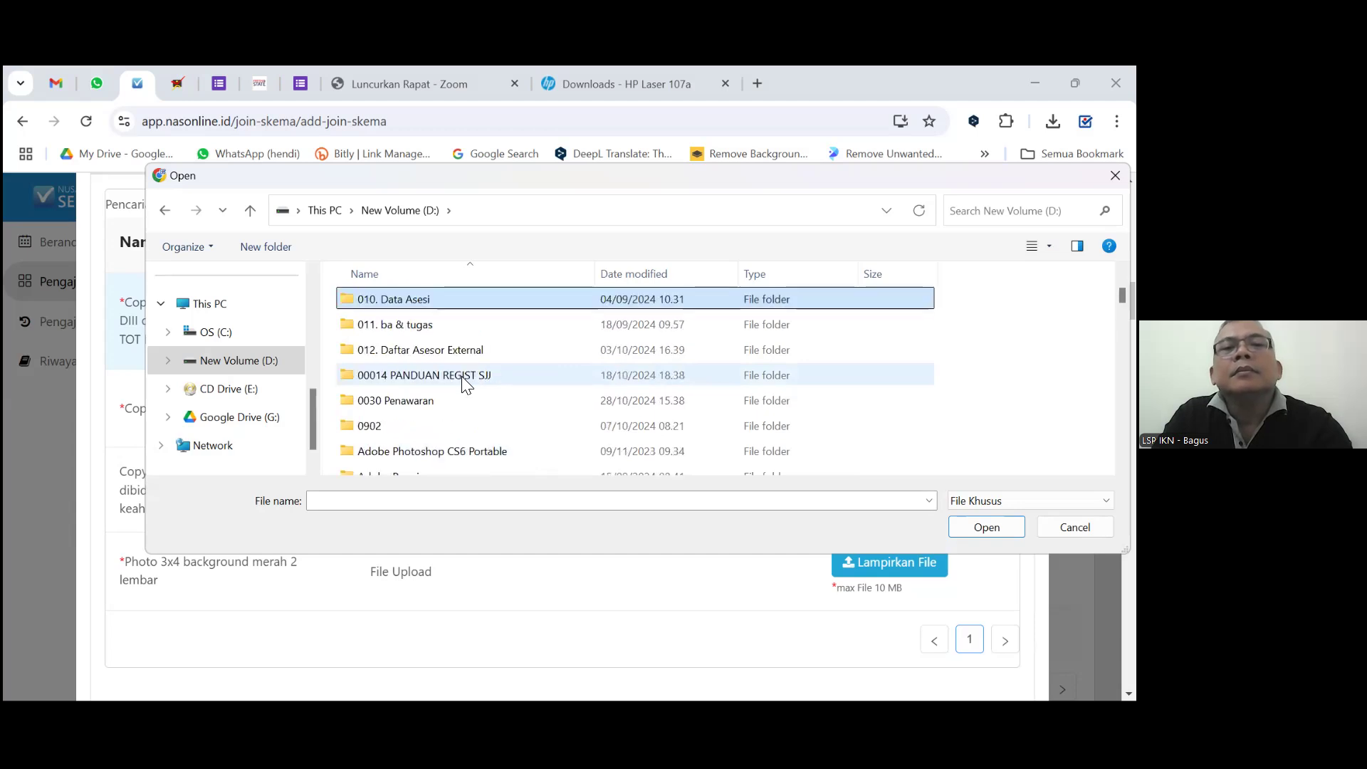
{"action": "scroll", "coordinate": [427, 383], "scroll_direction": "down", "scroll_amount": 1}
{"action": "double_click", "coordinate": [379, 361]}
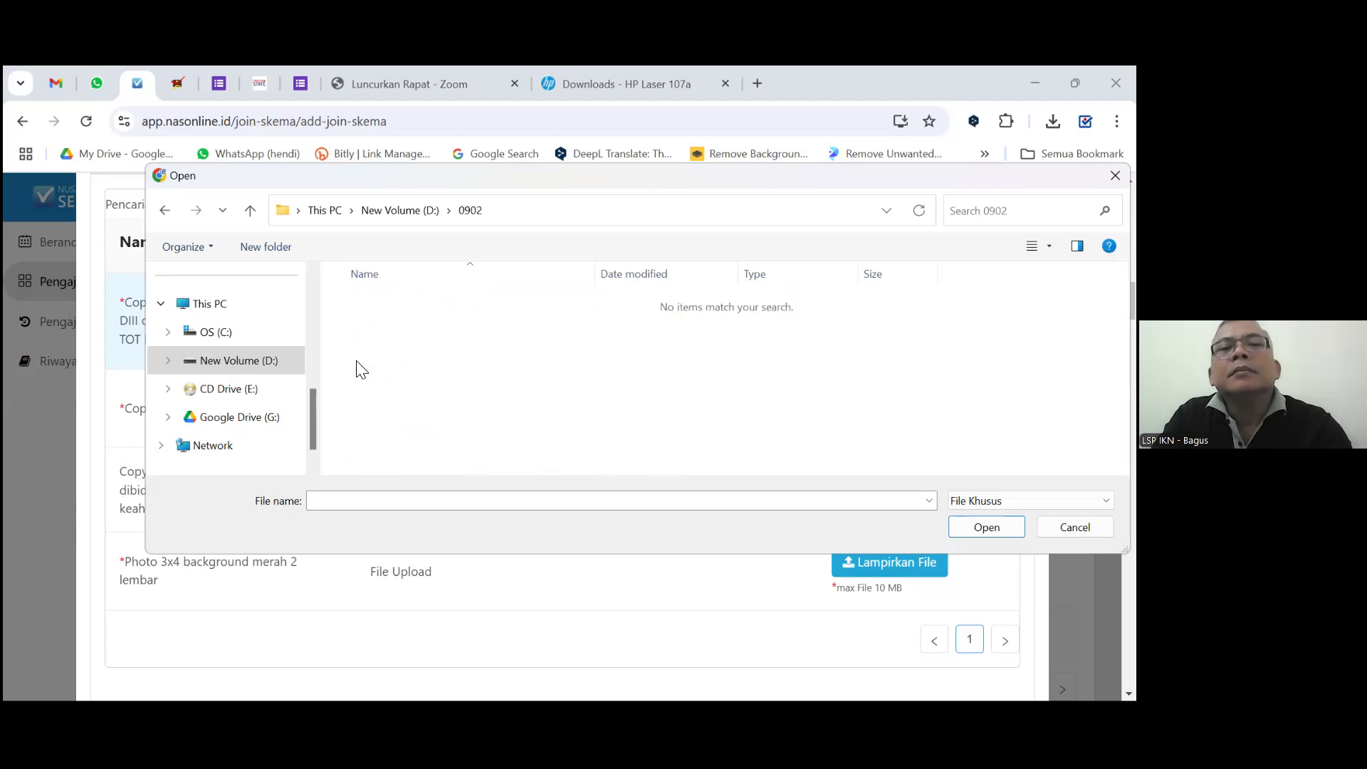
{"action": "left_click", "coordinate": [249, 210]}
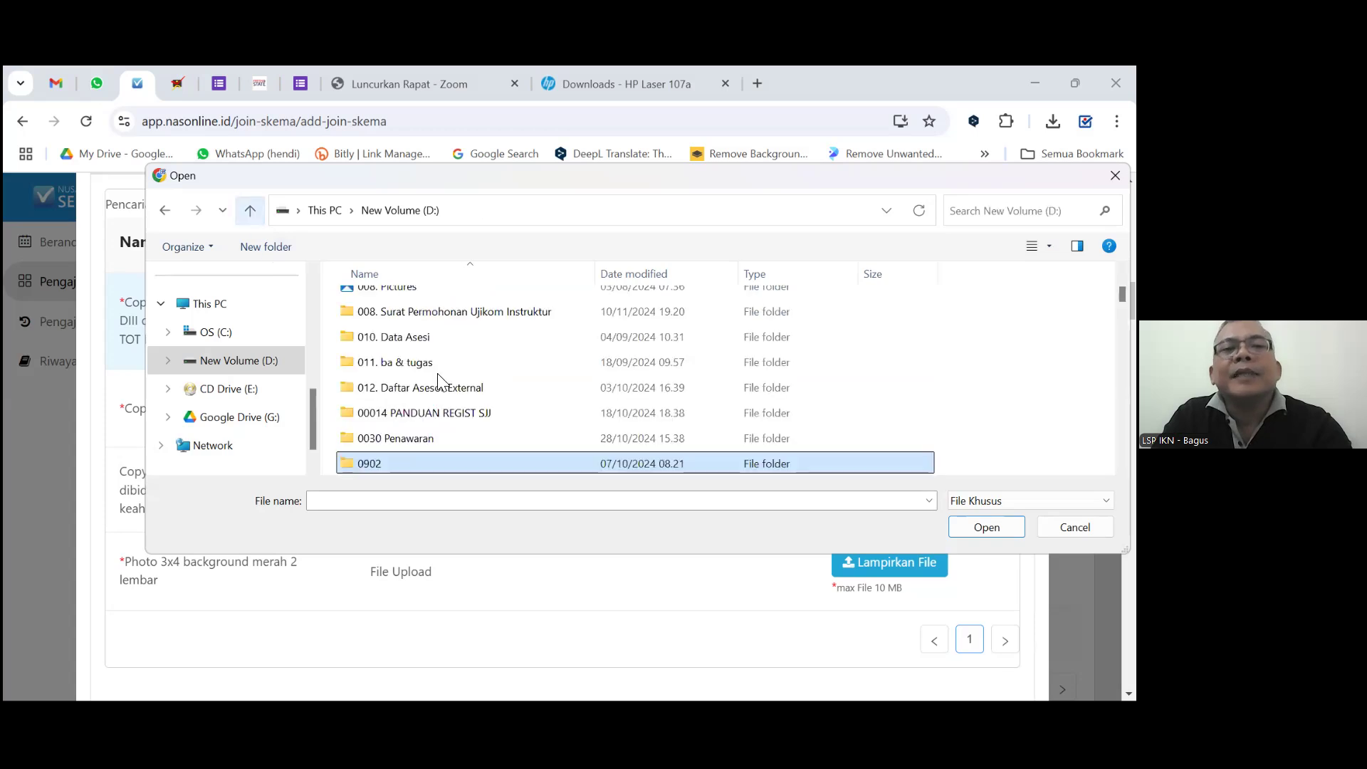
{"action": "left_click", "coordinate": [423, 339]}
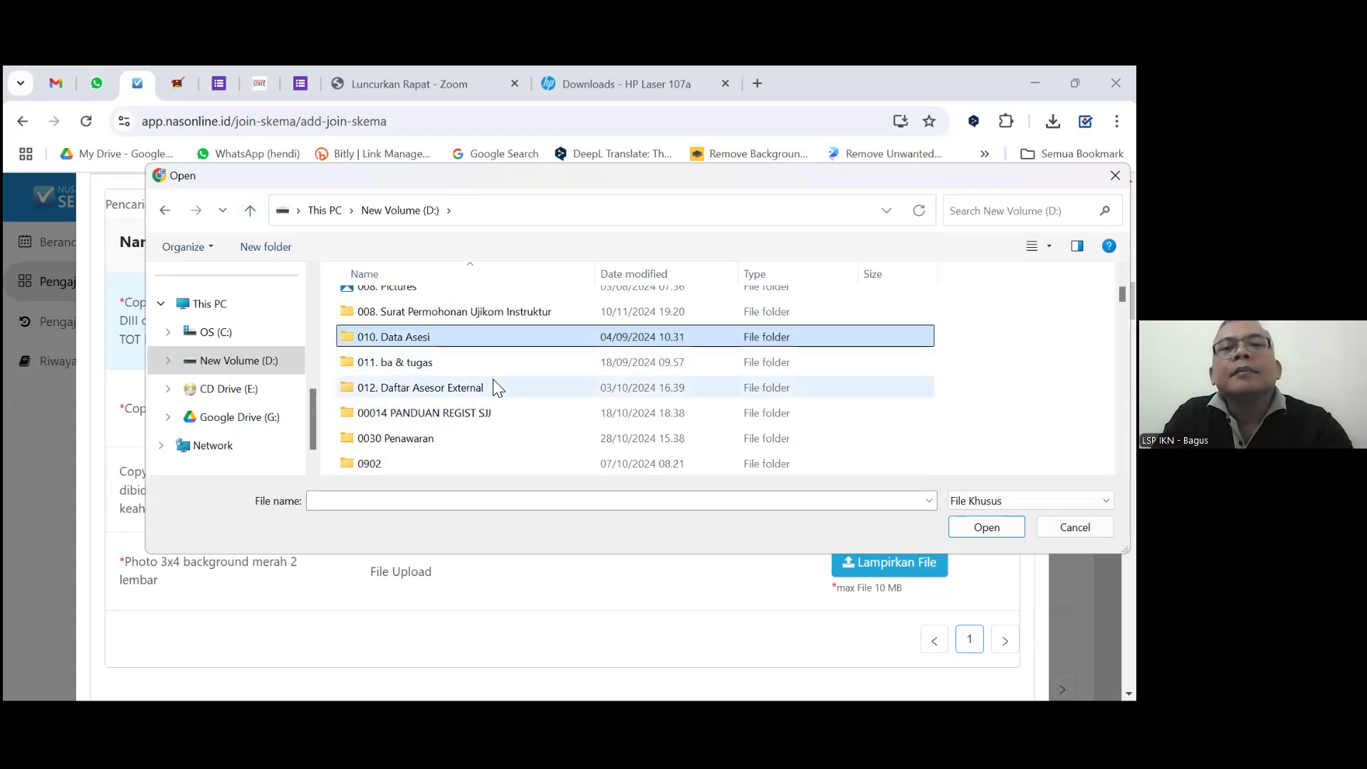
Scroll through the New Volume (D:) folders looking for the registration documents.
{"action": "scroll", "coordinate": [493, 378], "scroll_direction": "up", "scroll_amount": 1}
{"action": "scroll", "coordinate": [464, 375], "scroll_direction": "up", "scroll_amount": 1}
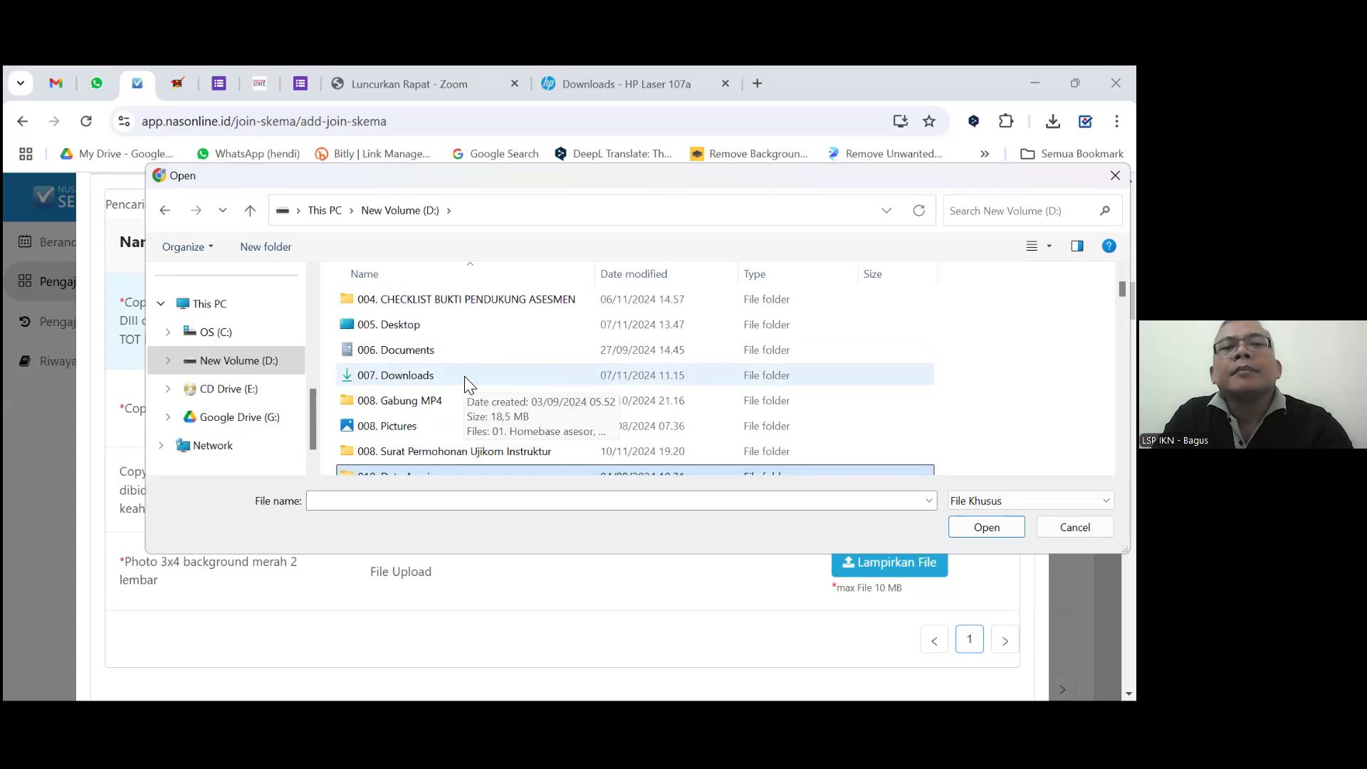
{"action": "scroll", "coordinate": [493, 373], "scroll_direction": "up", "scroll_amount": 1}
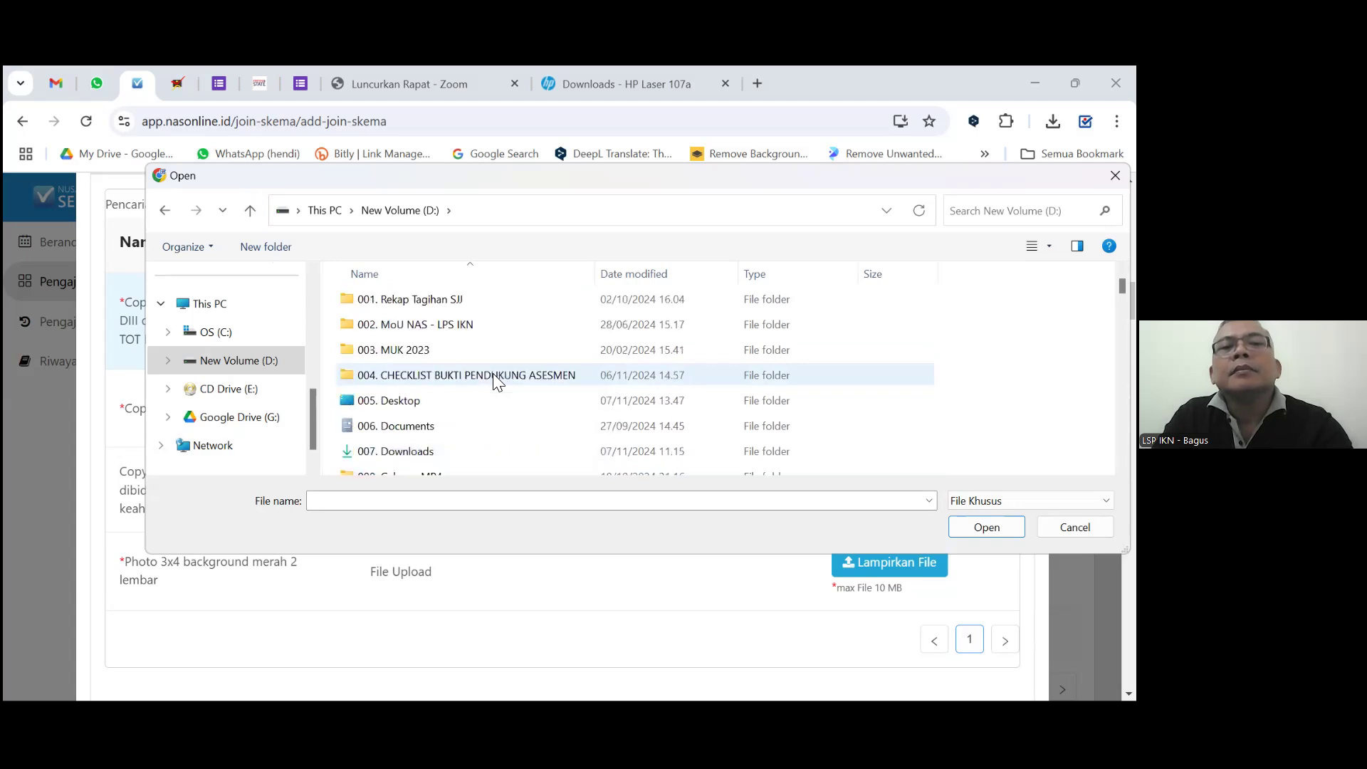
{"action": "scroll", "coordinate": [493, 373], "scroll_direction": "up", "scroll_amount": 1}
{"action": "scroll", "coordinate": [493, 379], "scroll_direction": "down", "scroll_amount": 4}
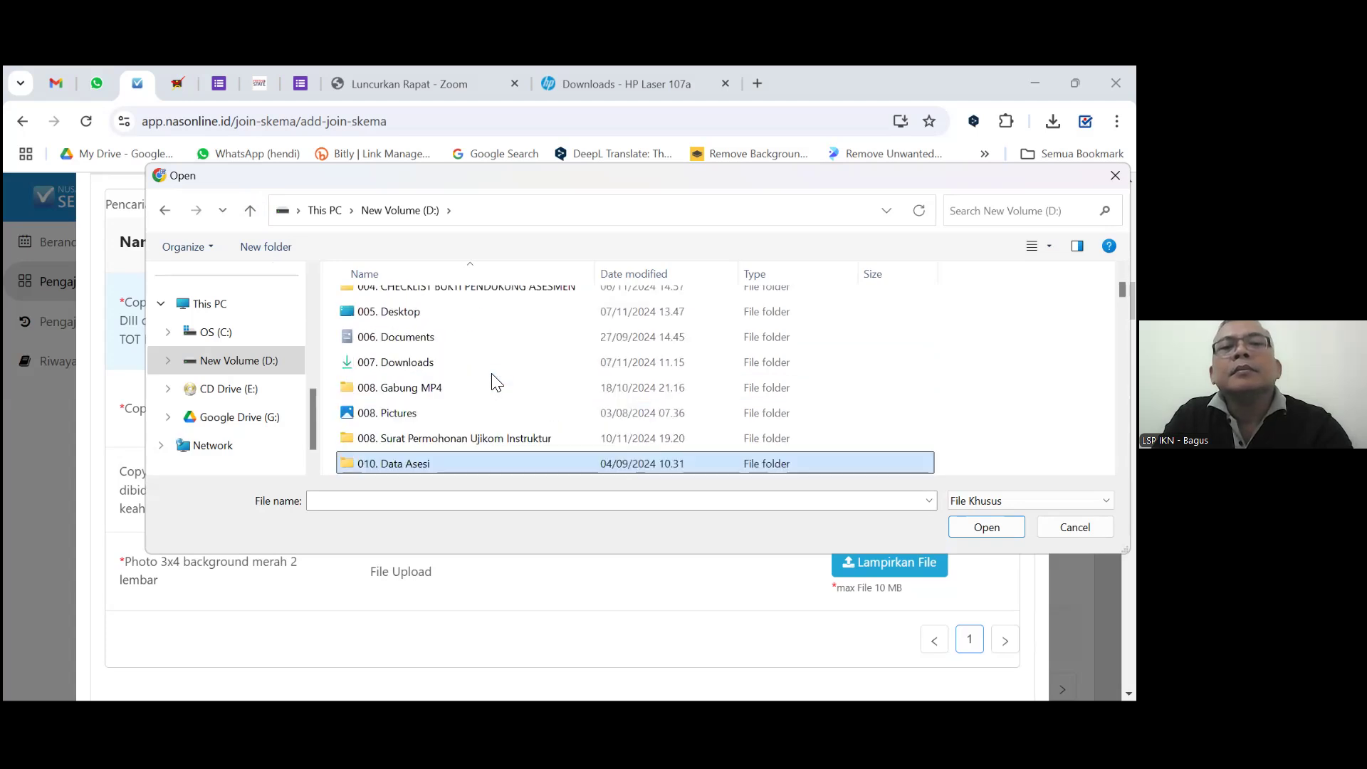
{"action": "scroll", "coordinate": [493, 375], "scroll_direction": "down", "scroll_amount": 1}
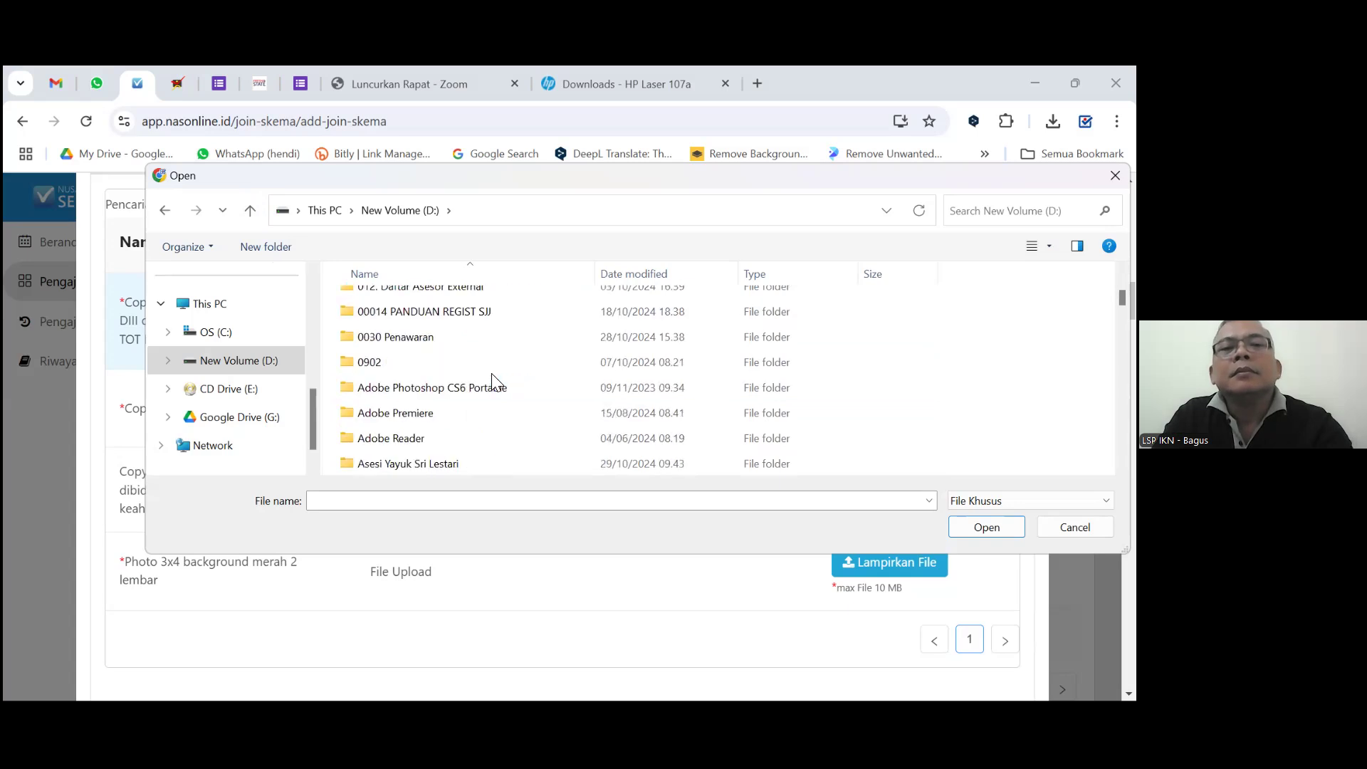
{"action": "scroll", "coordinate": [493, 376], "scroll_direction": "down", "scroll_amount": 1}
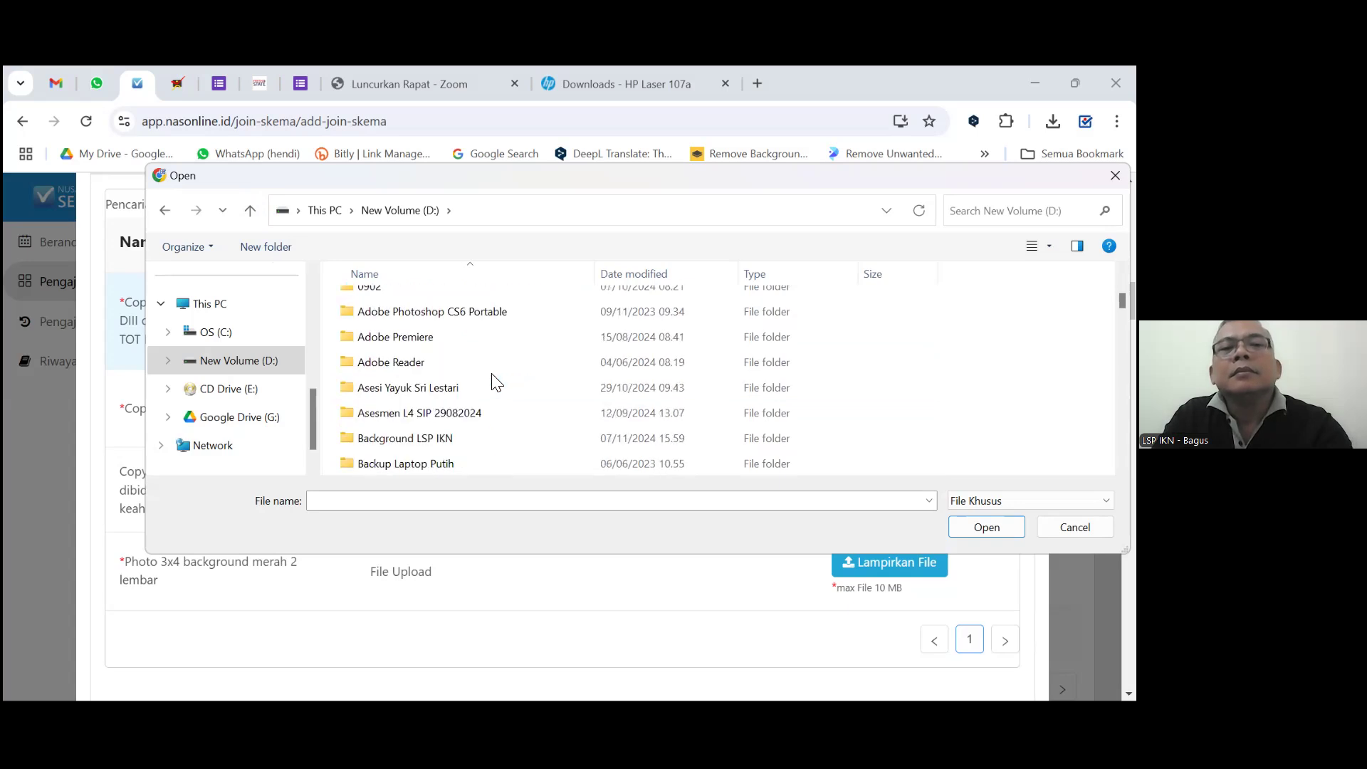
{"action": "scroll", "coordinate": [496, 382], "scroll_direction": "down", "scroll_amount": 1}
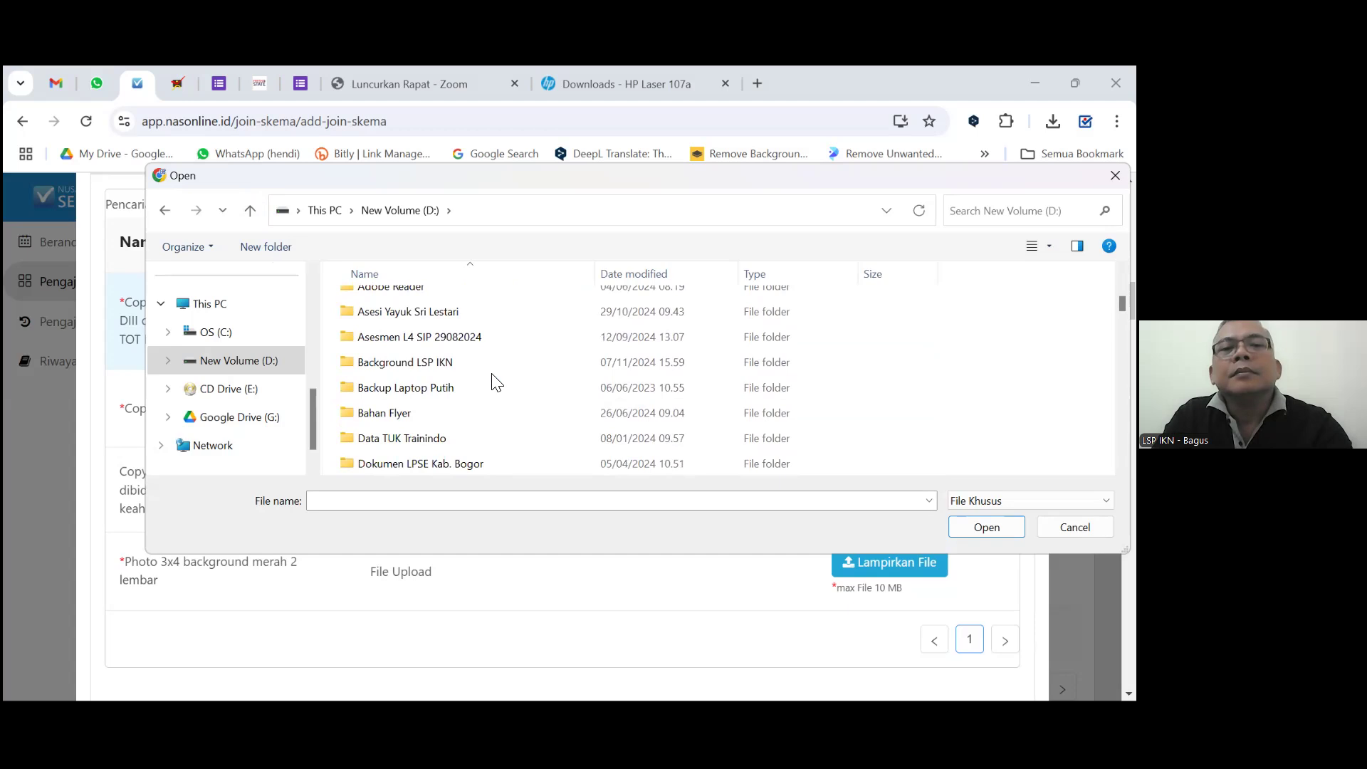
{"action": "scroll", "coordinate": [496, 382], "scroll_direction": "down", "scroll_amount": 1}
{"action": "scroll", "coordinate": [496, 383], "scroll_direction": "down", "scroll_amount": 1}
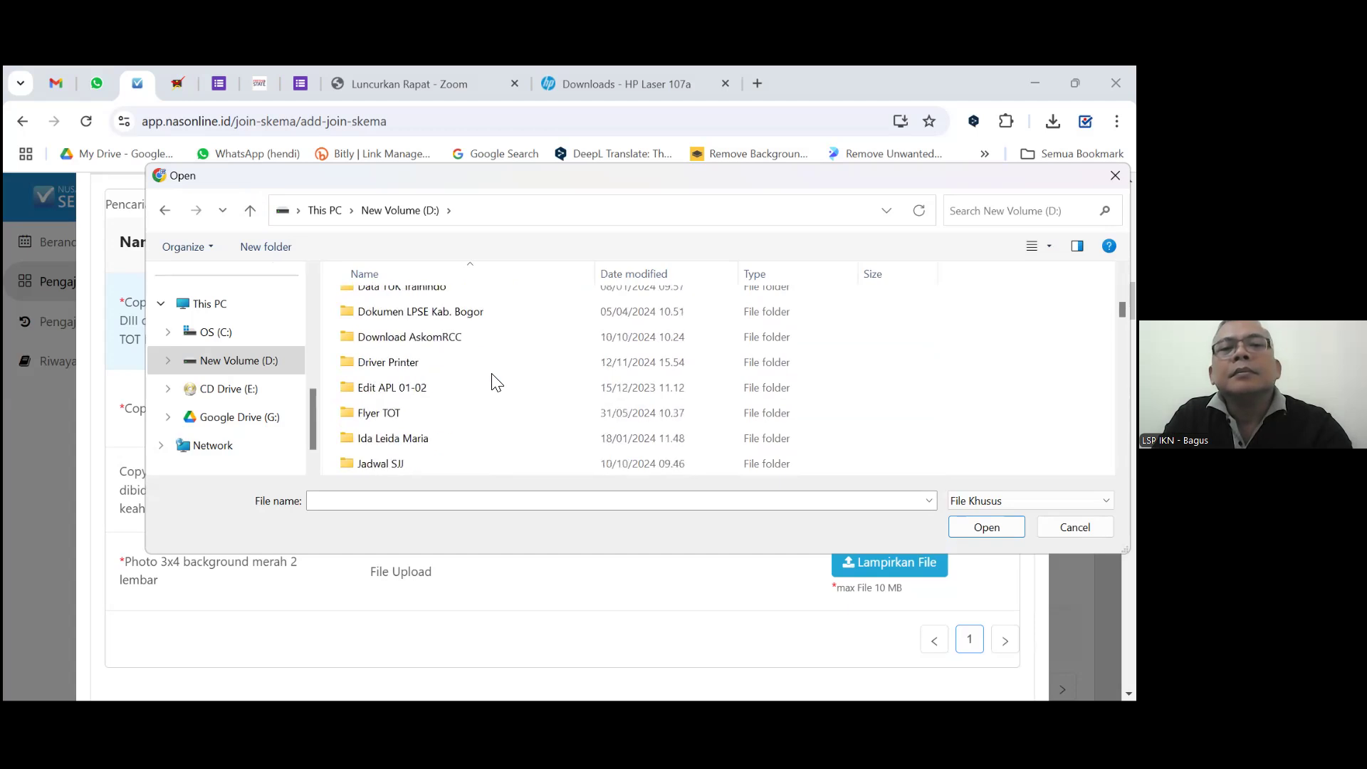
{"action": "scroll", "coordinate": [496, 382], "scroll_direction": "down", "scroll_amount": 1}
{"action": "scroll", "coordinate": [496, 382], "scroll_direction": "down", "scroll_amount": 1}
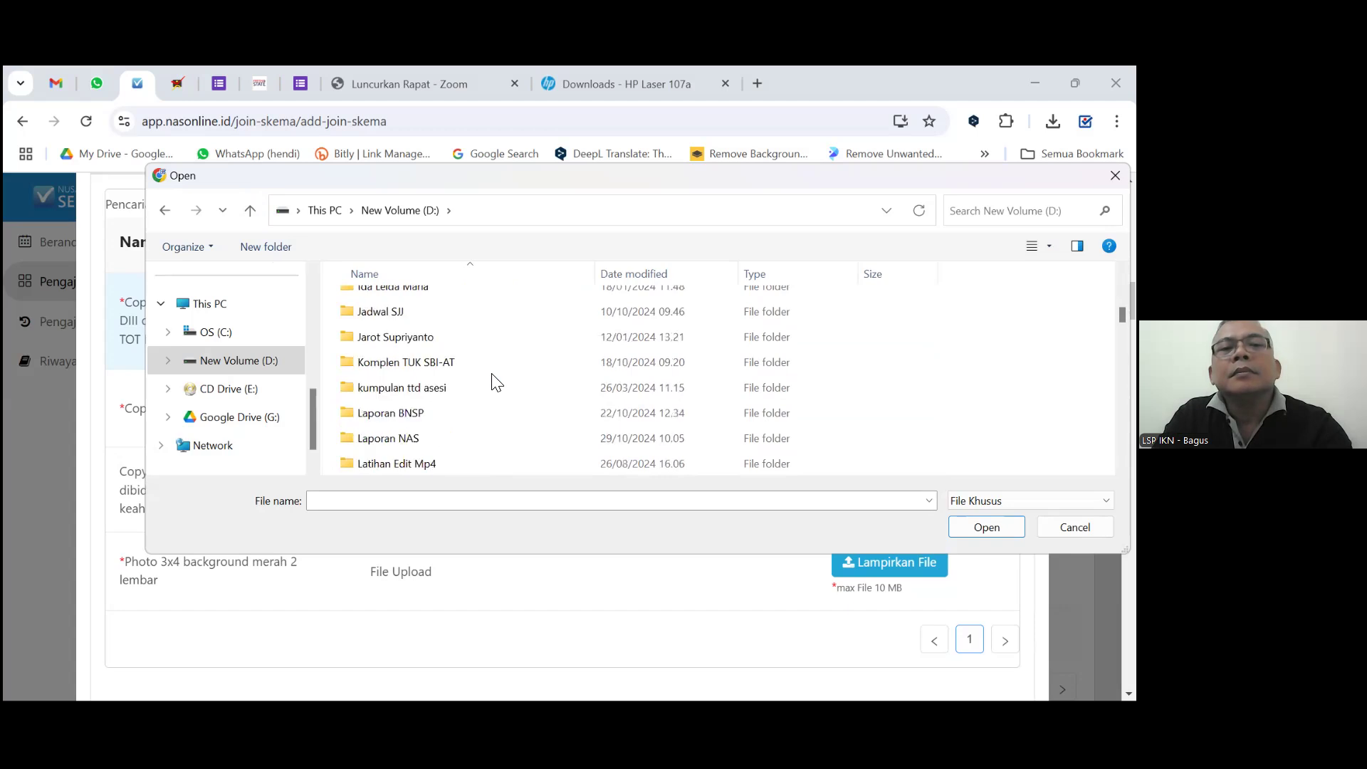
{"action": "scroll", "coordinate": [496, 382], "scroll_direction": "down", "scroll_amount": 1}
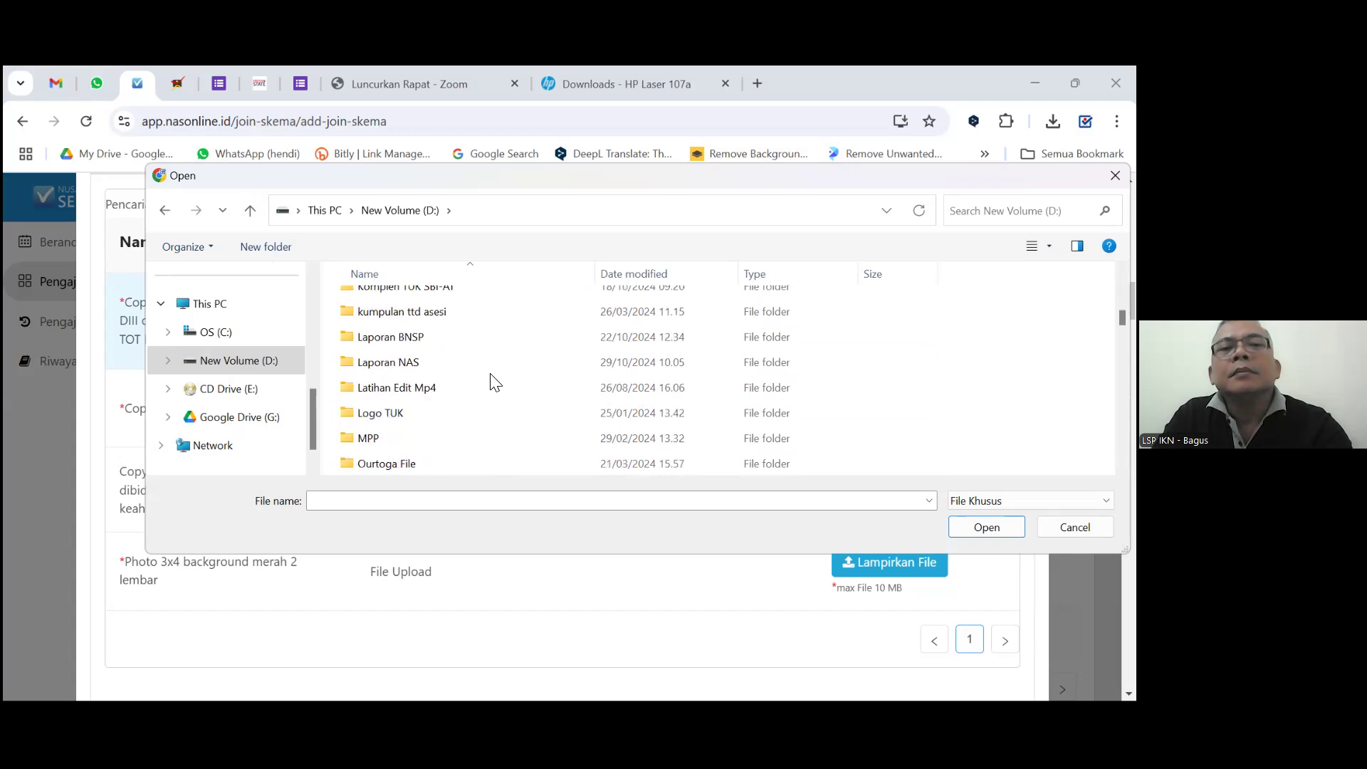
{"action": "scroll", "coordinate": [496, 382], "scroll_direction": "down", "scroll_amount": 1}
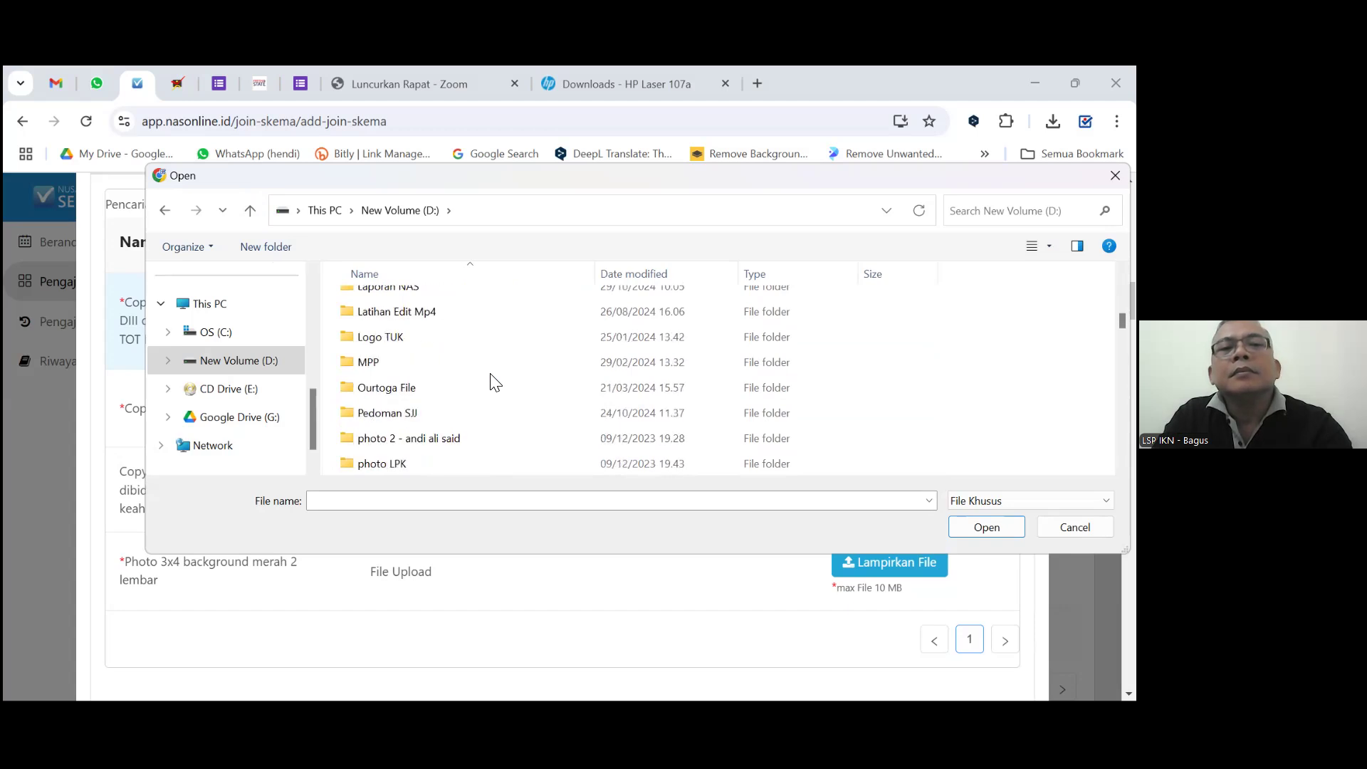
{"action": "scroll", "coordinate": [497, 383], "scroll_direction": "down", "scroll_amount": 1}
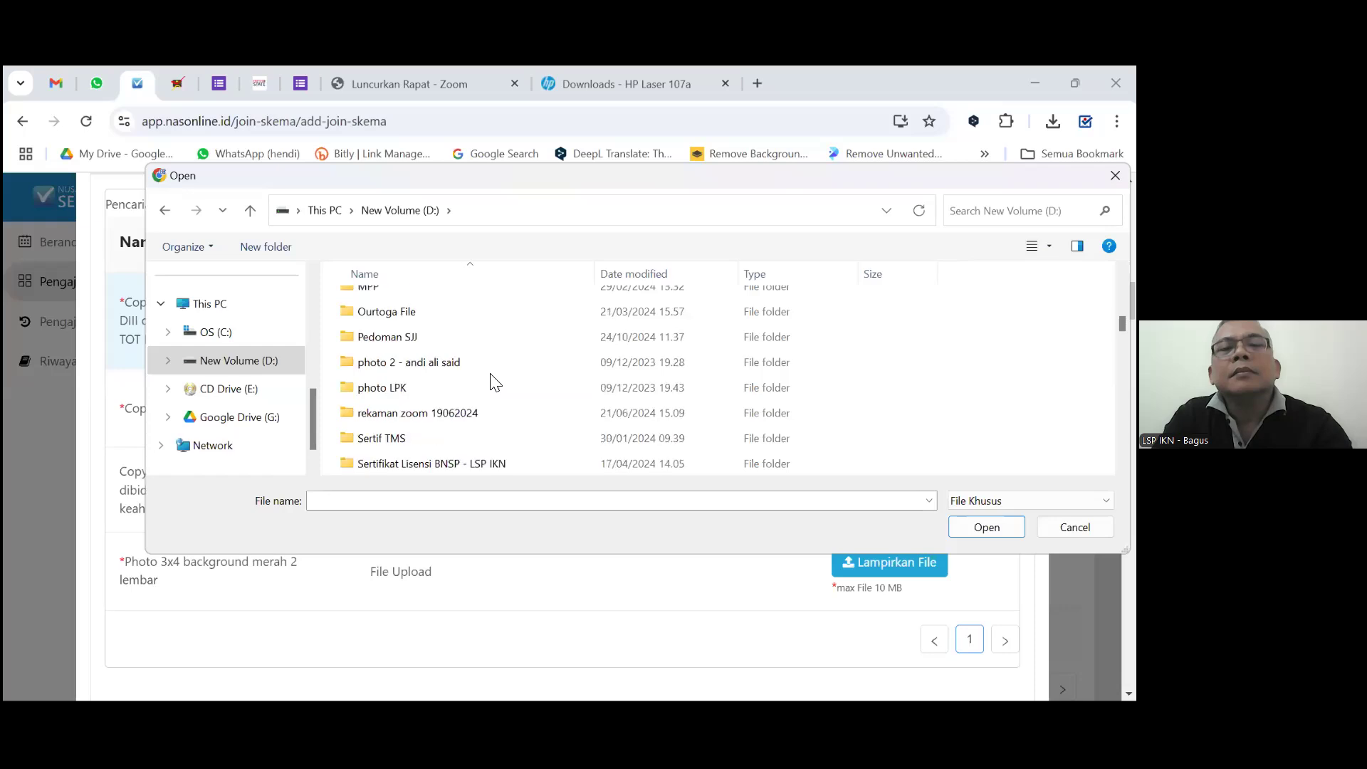
{"action": "scroll", "coordinate": [496, 382], "scroll_direction": "down", "scroll_amount": 1}
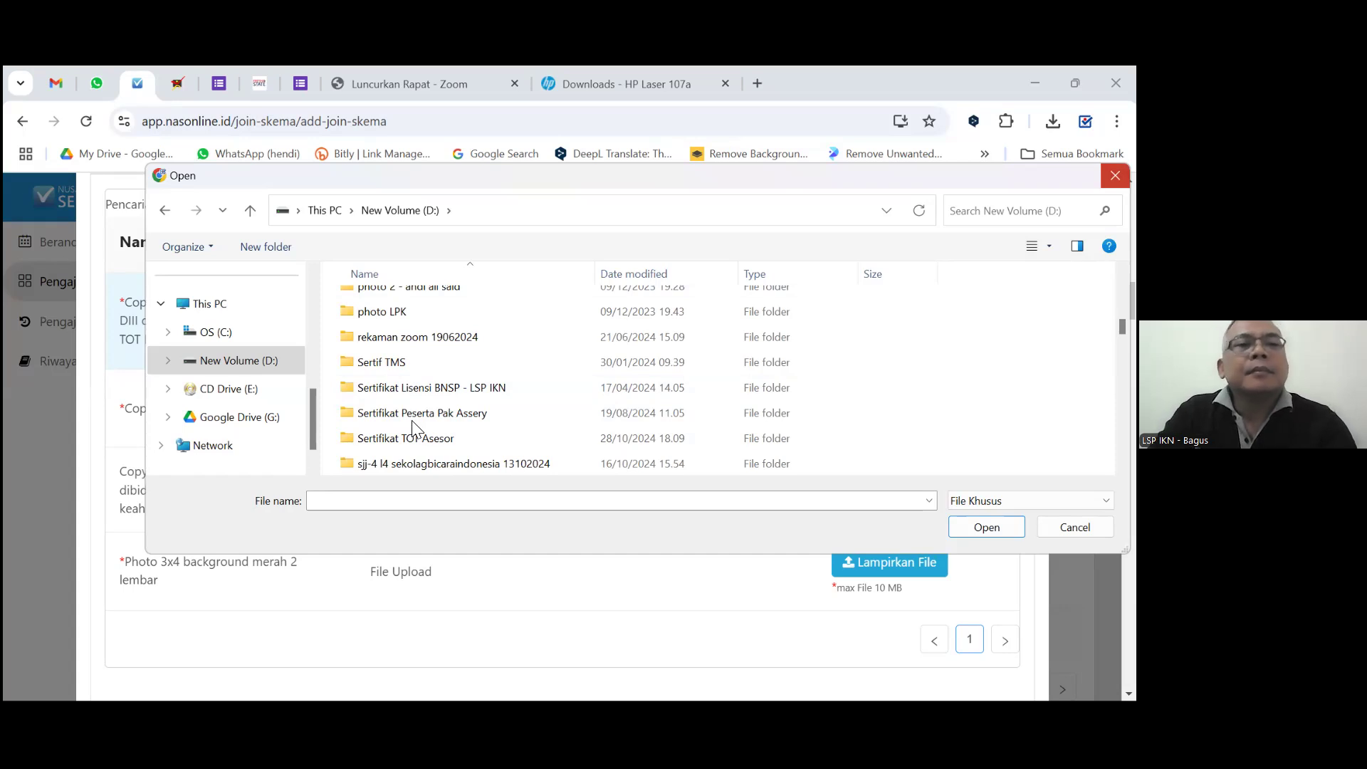
Cancel the dialog, restart the diploma and TOT certificate upload, and browse New Volume (D:) folders.
{"action": "key", "text": "Escape"}
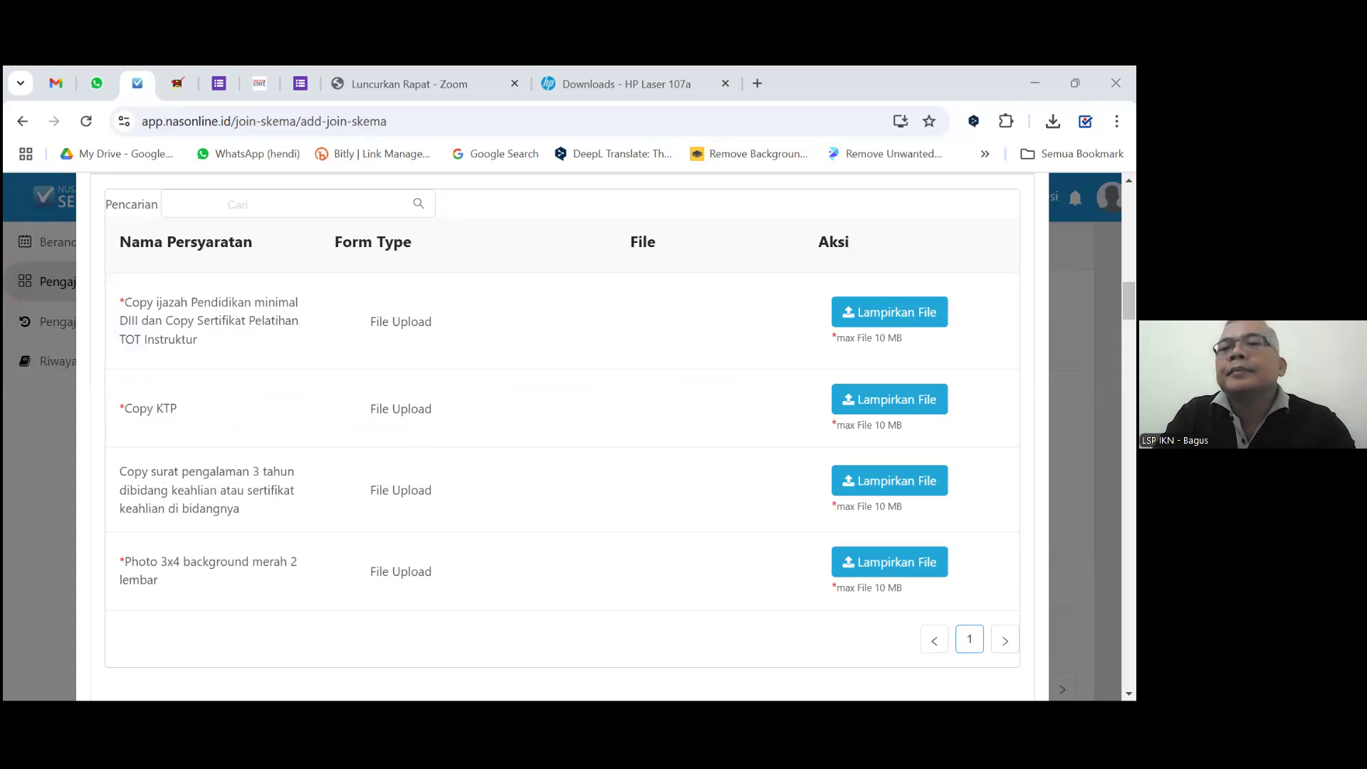
{"action": "left_click", "coordinate": [885, 311]}
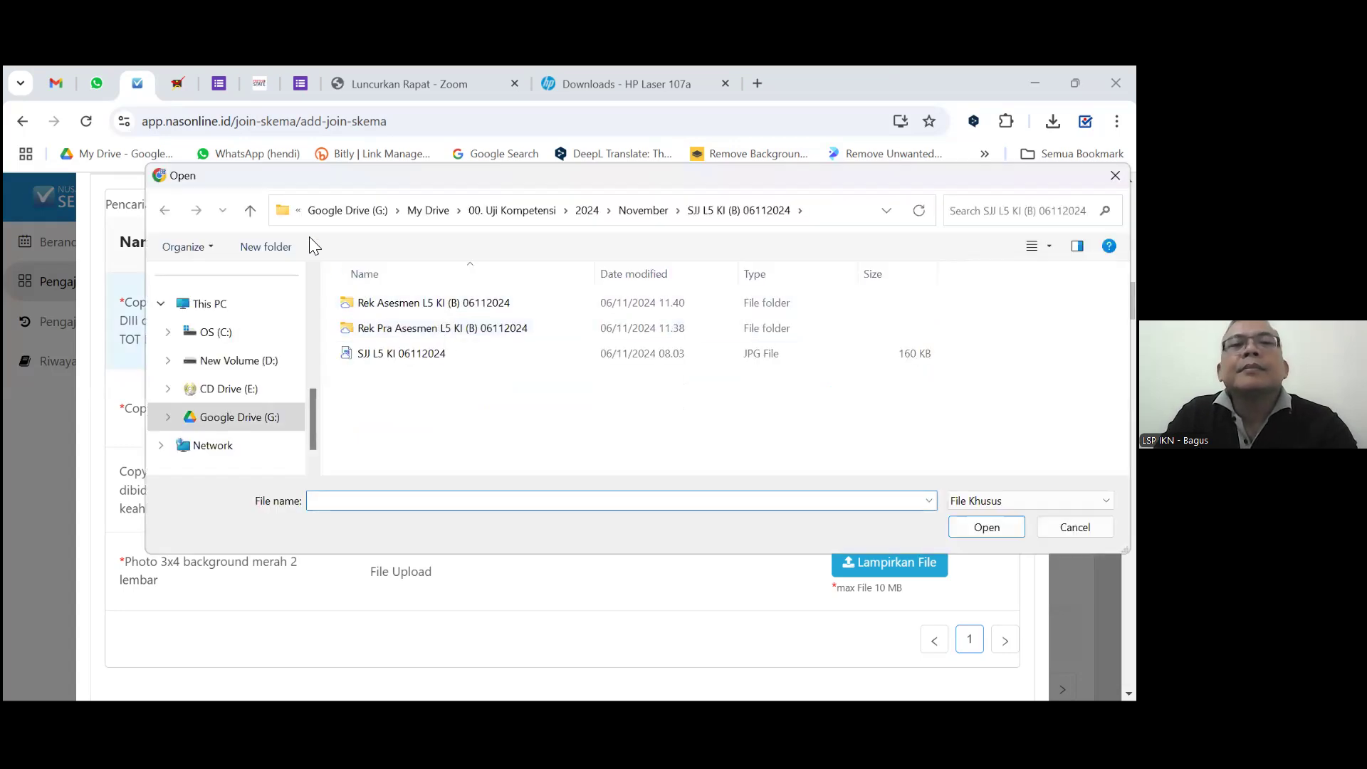
{"action": "left_click", "coordinate": [250, 210]}
{"action": "left_click", "coordinate": [246, 360]}
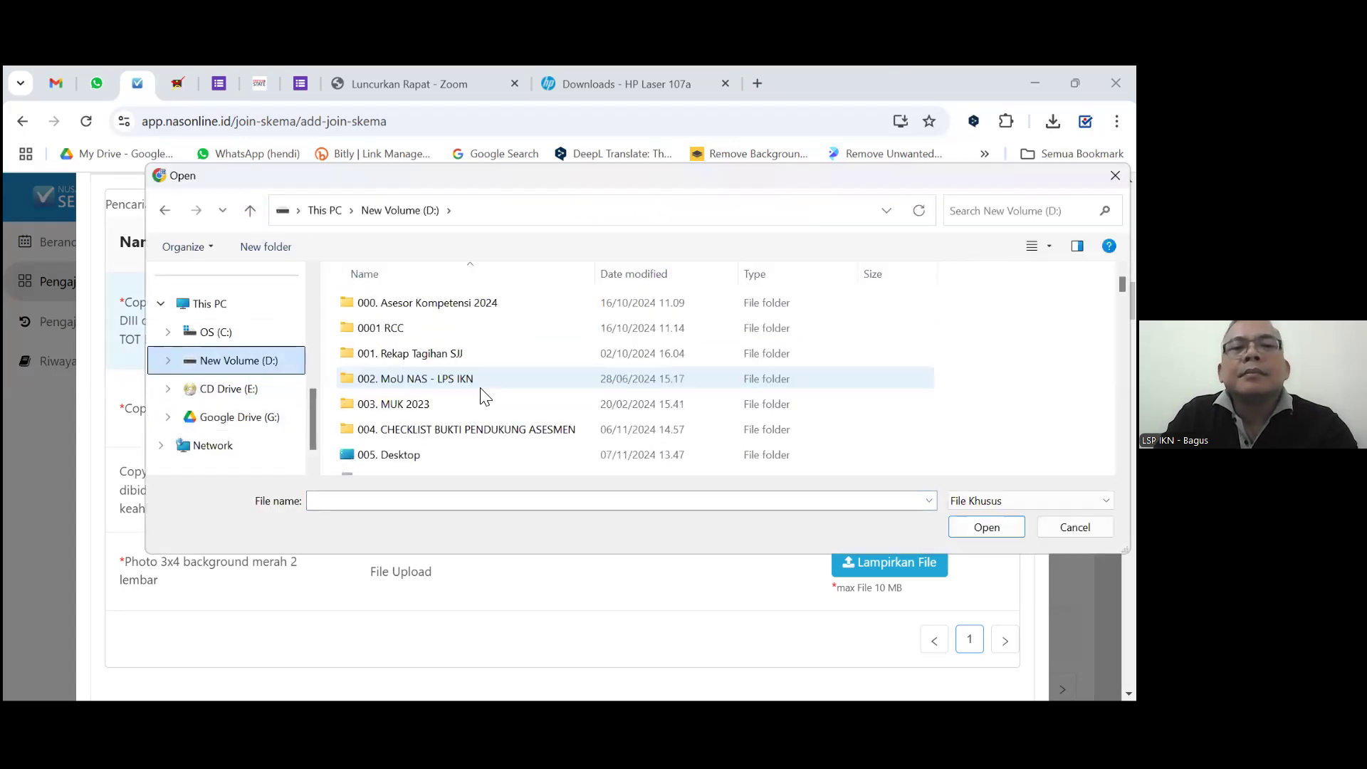
{"action": "scroll", "coordinate": [482, 393], "scroll_direction": "down", "scroll_amount": 8}
{"action": "scroll", "coordinate": [467, 402], "scroll_direction": "down", "scroll_amount": 5}
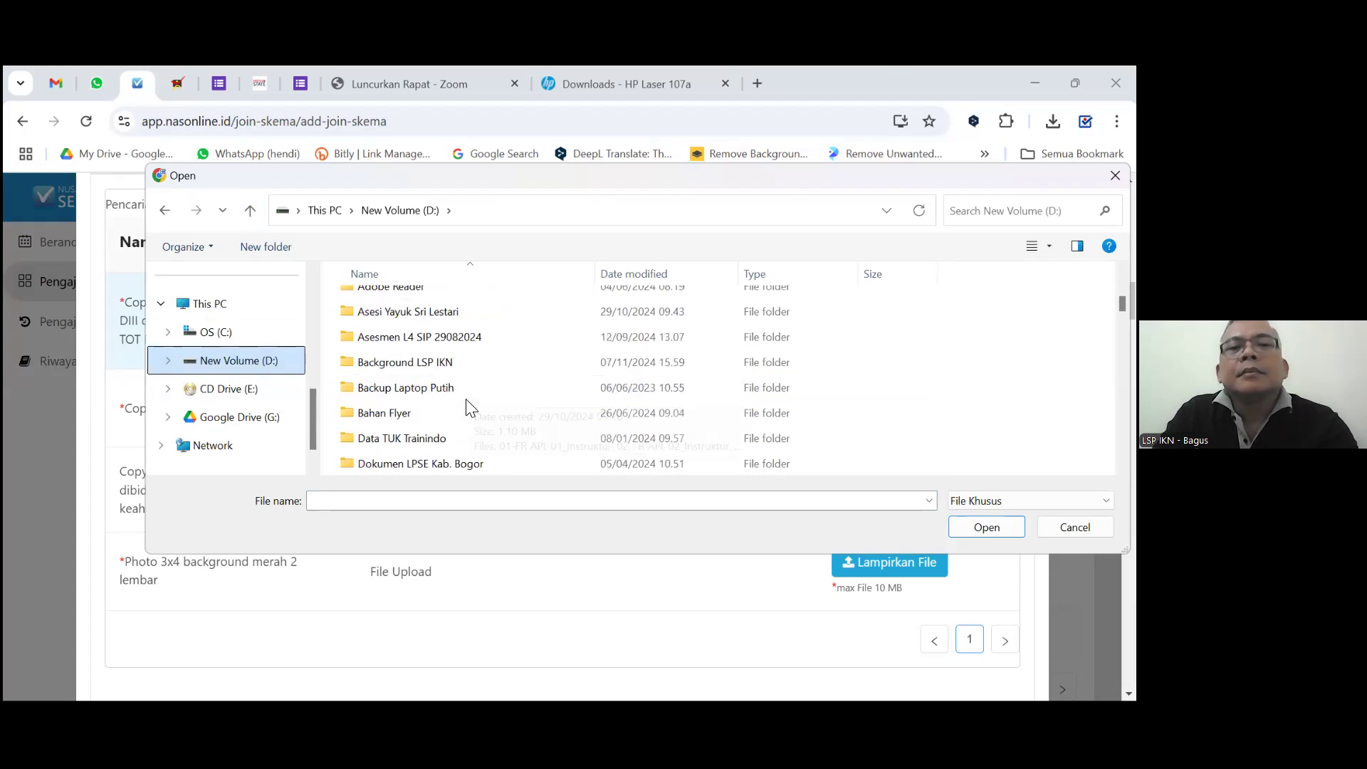
{"action": "scroll", "coordinate": [469, 409], "scroll_direction": "down", "scroll_amount": 3}
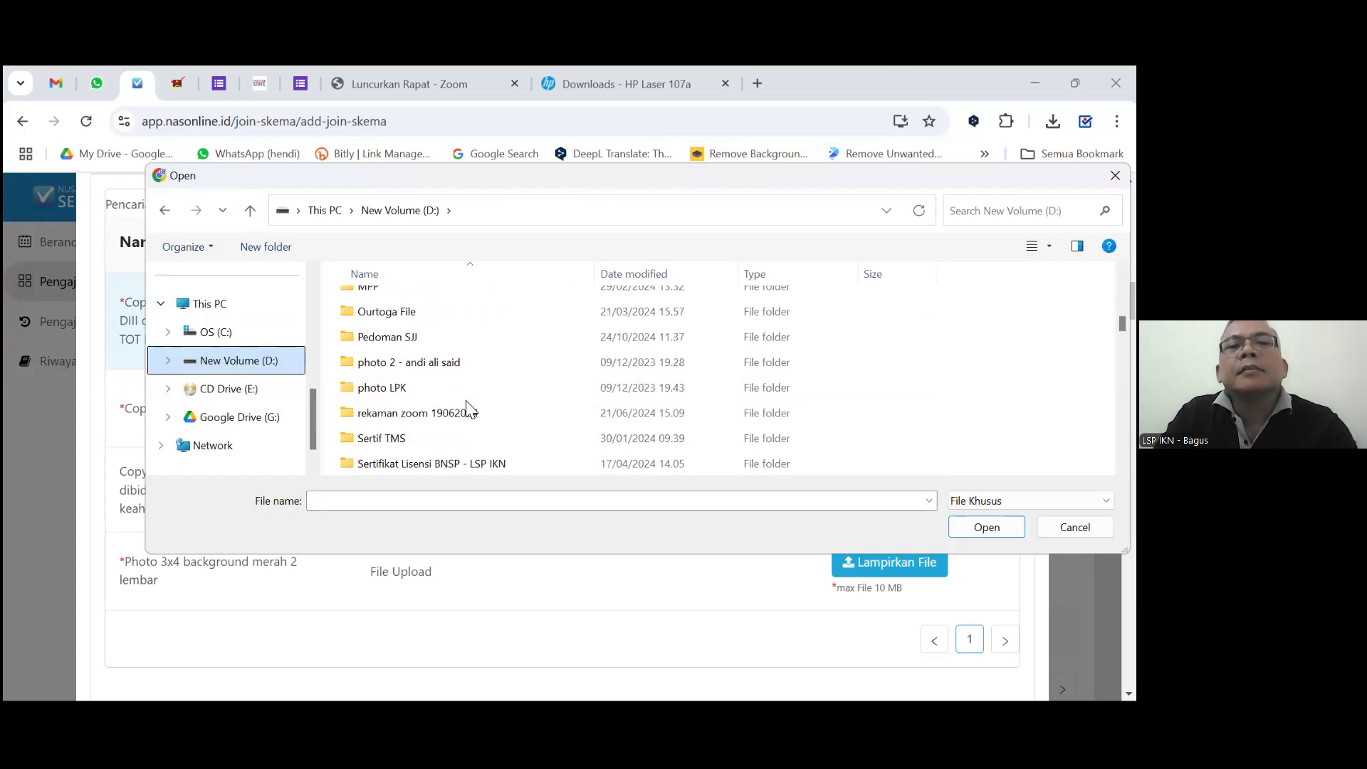
{"action": "scroll", "coordinate": [469, 409], "scroll_direction": "down", "scroll_amount": 1}
{"action": "scroll", "coordinate": [467, 405], "scroll_direction": "down", "scroll_amount": 2}
{"action": "scroll", "coordinate": [466, 406], "scroll_direction": "up", "scroll_amount": 7}
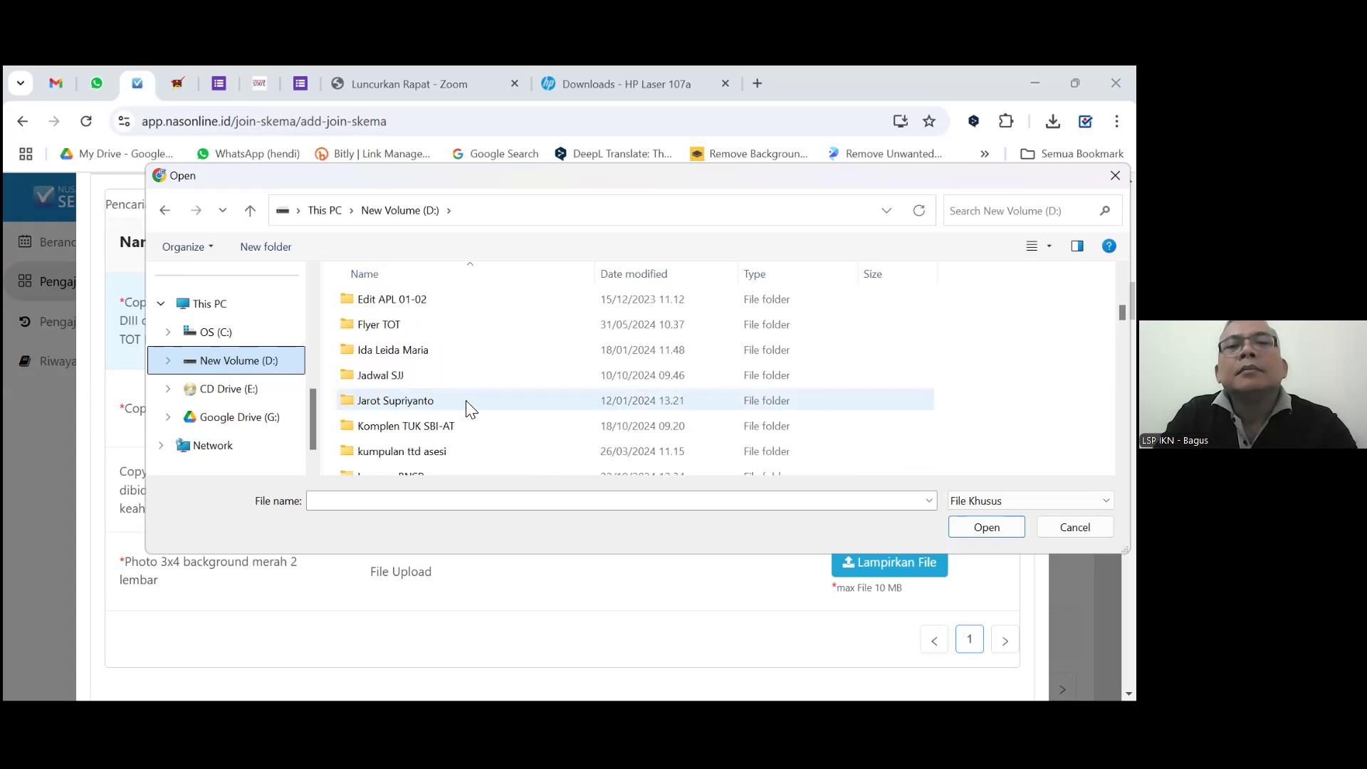
{"action": "scroll", "coordinate": [466, 400], "scroll_direction": "up", "scroll_amount": 4}
{"action": "scroll", "coordinate": [469, 409], "scroll_direction": "up", "scroll_amount": 3}
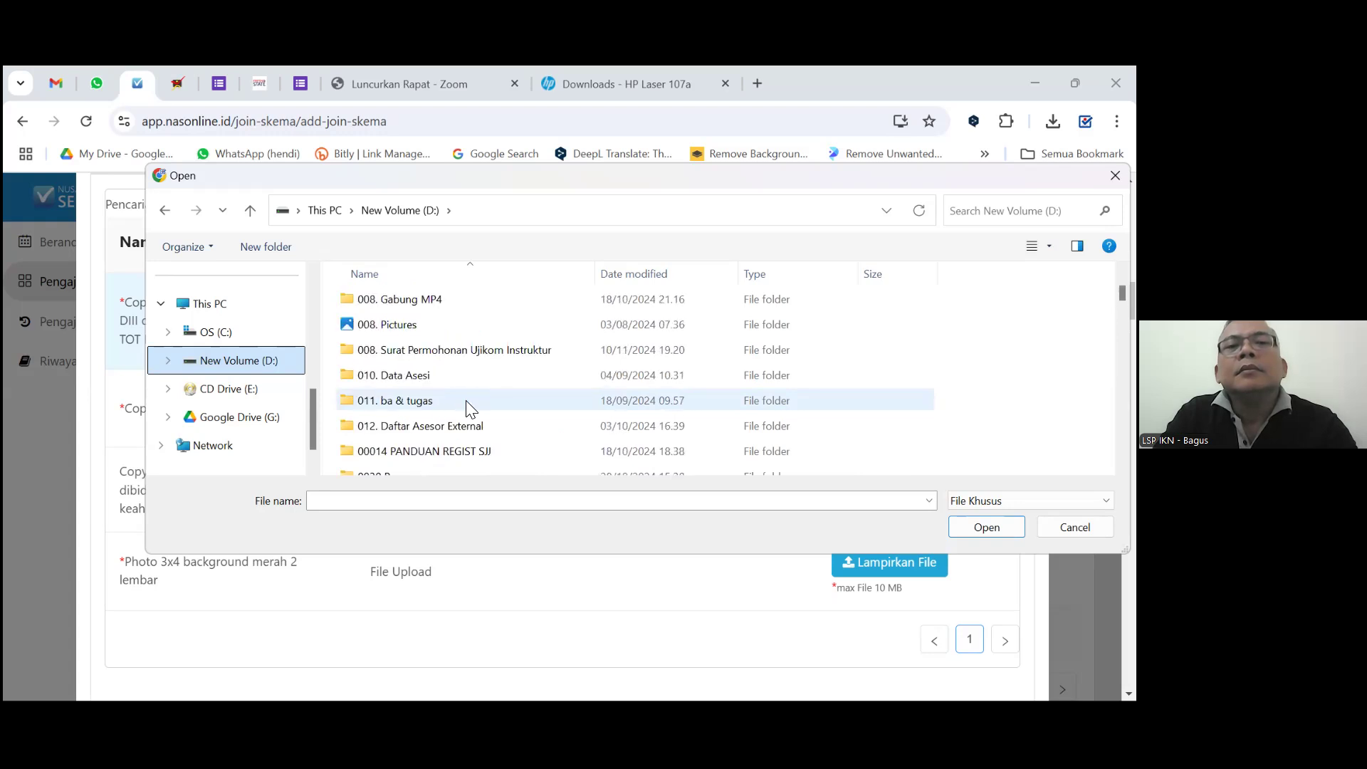
{"action": "scroll", "coordinate": [467, 404], "scroll_direction": "down", "scroll_amount": 1}
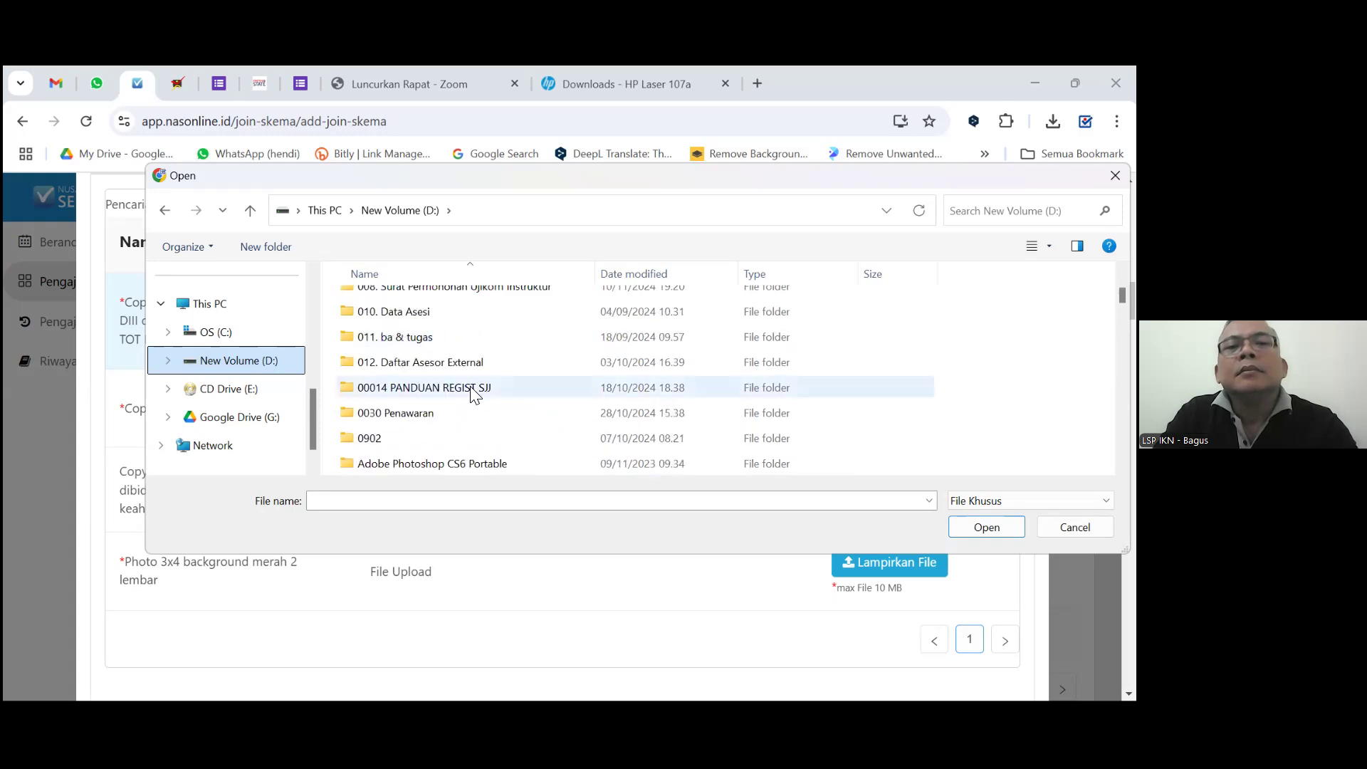
Upload the Ijasah PDF from folder 00014 PANDUAN REGIST SJJ to the diploma and TOT requirement.
{"action": "double_click", "coordinate": [473, 389]}
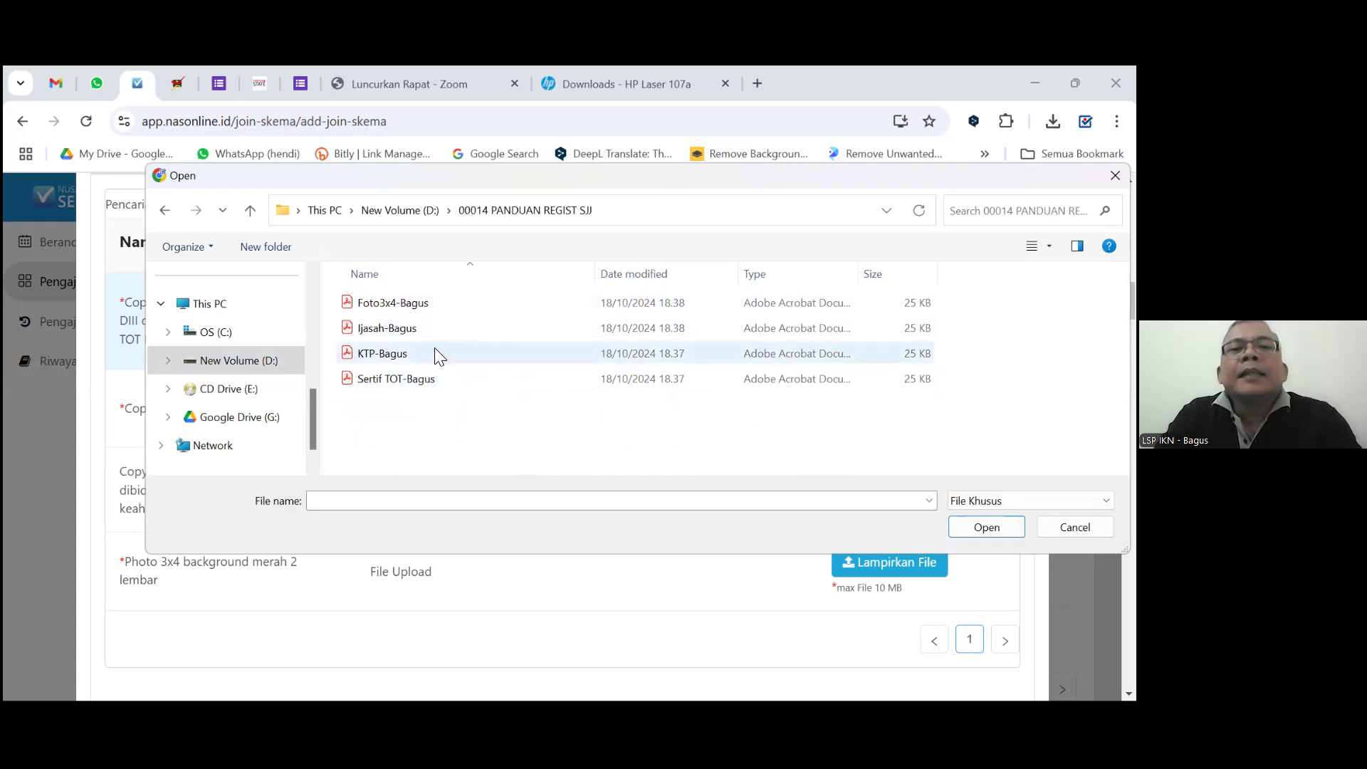
{"action": "left_click", "coordinate": [394, 331]}
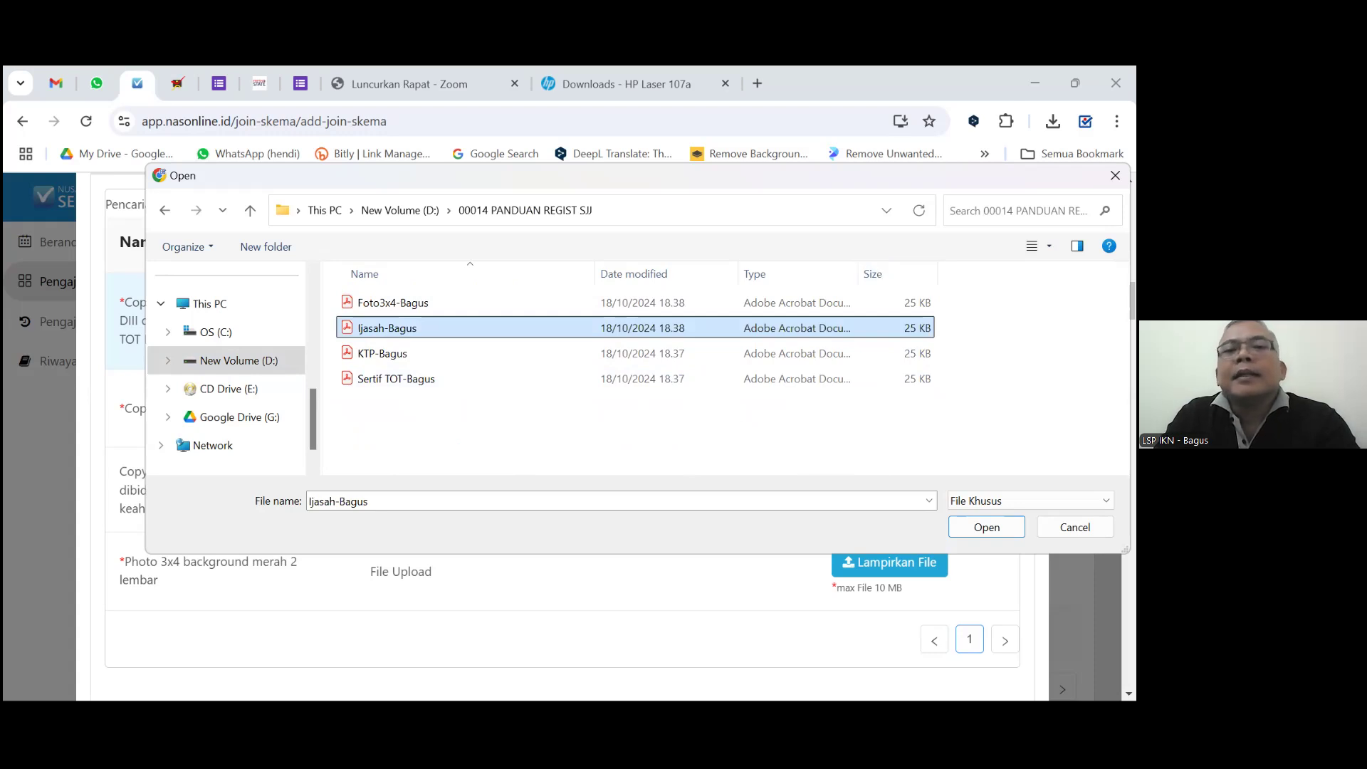
{"action": "double_click", "coordinate": [834, 331]}
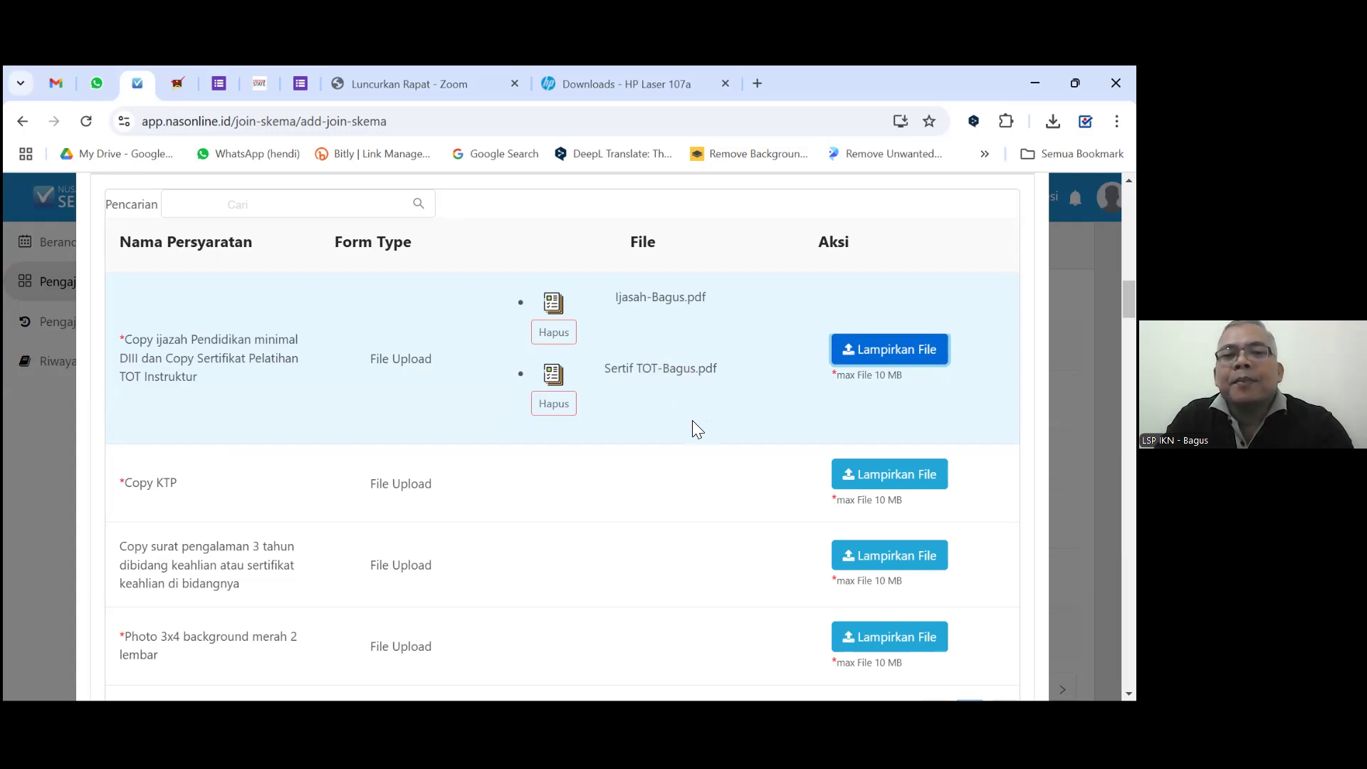
{"action": "left_click", "coordinate": [835, 339]}
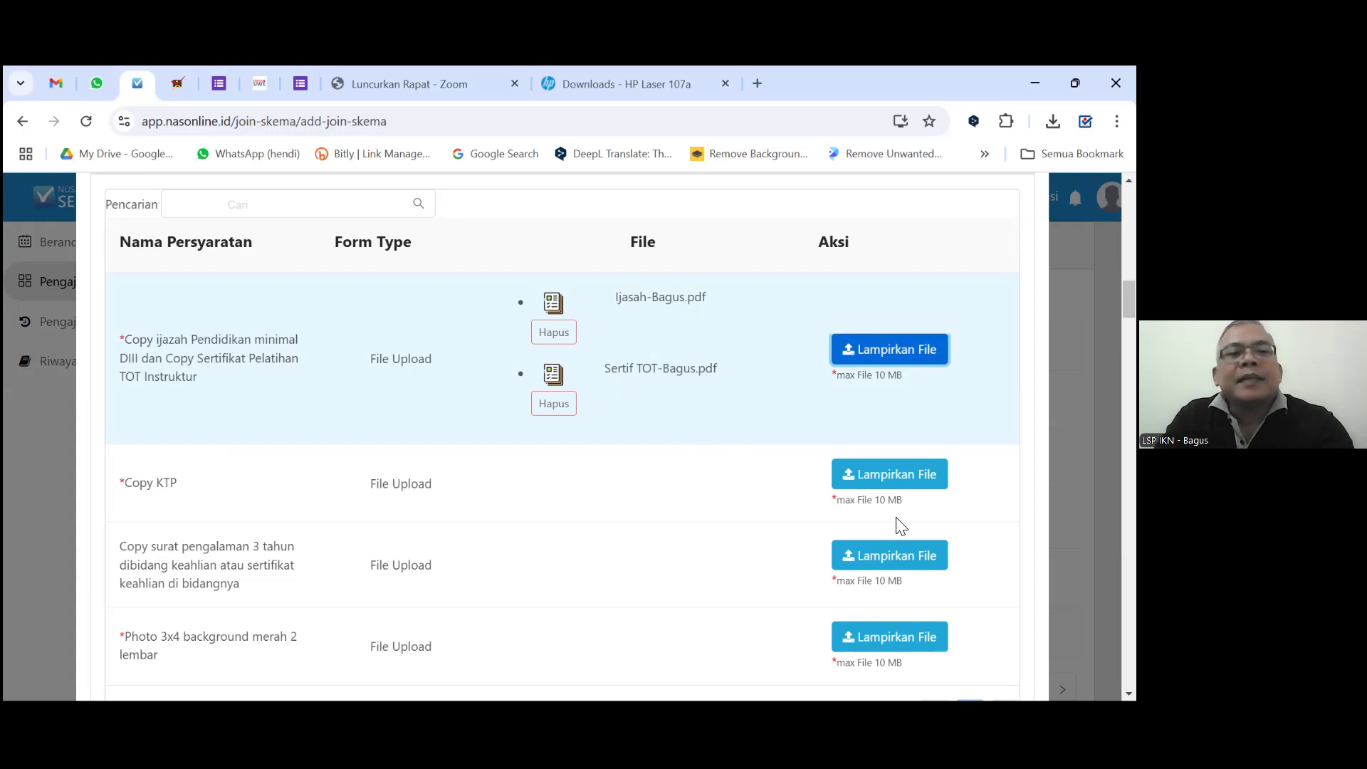
Attach KTP-Bagus.pdf to the Copy KTP requirement.
{"action": "left_click", "coordinate": [901, 473]}
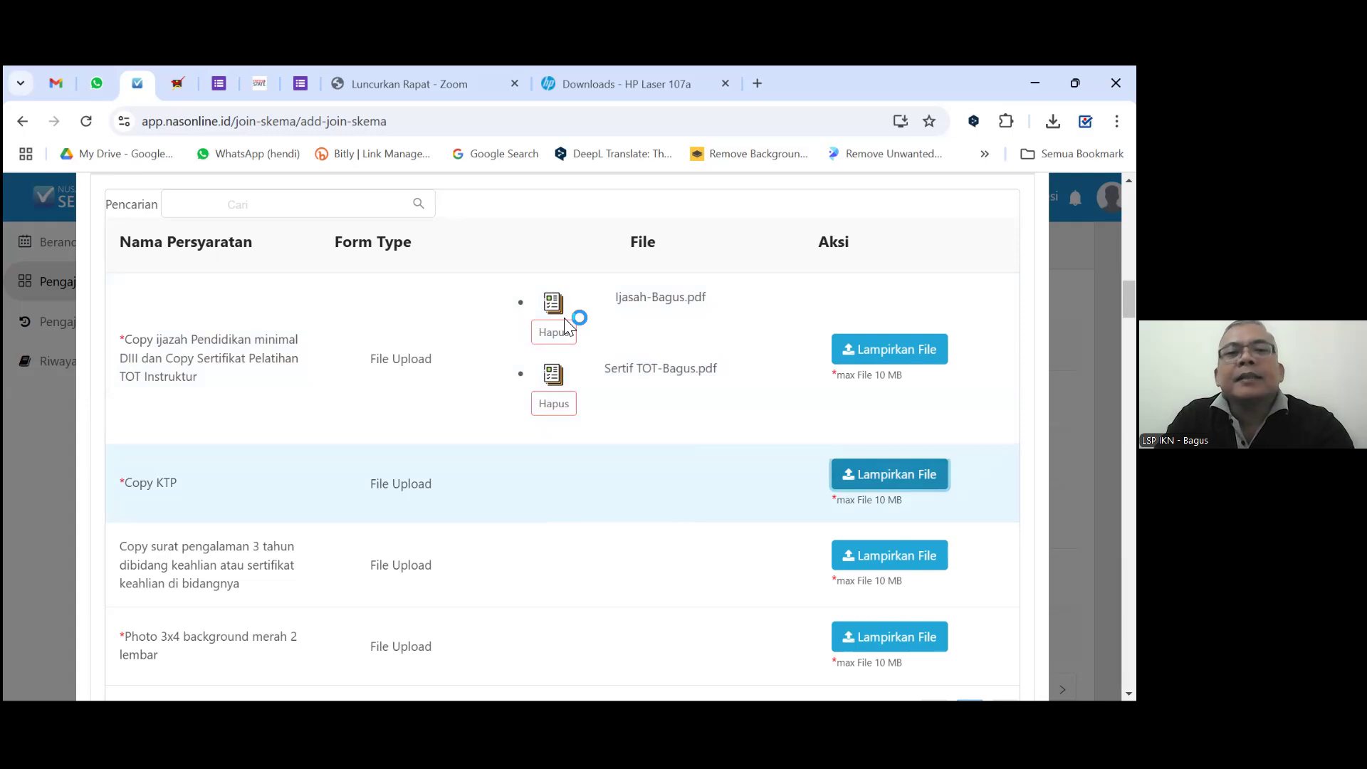
{"action": "left_click", "coordinate": [384, 354]}
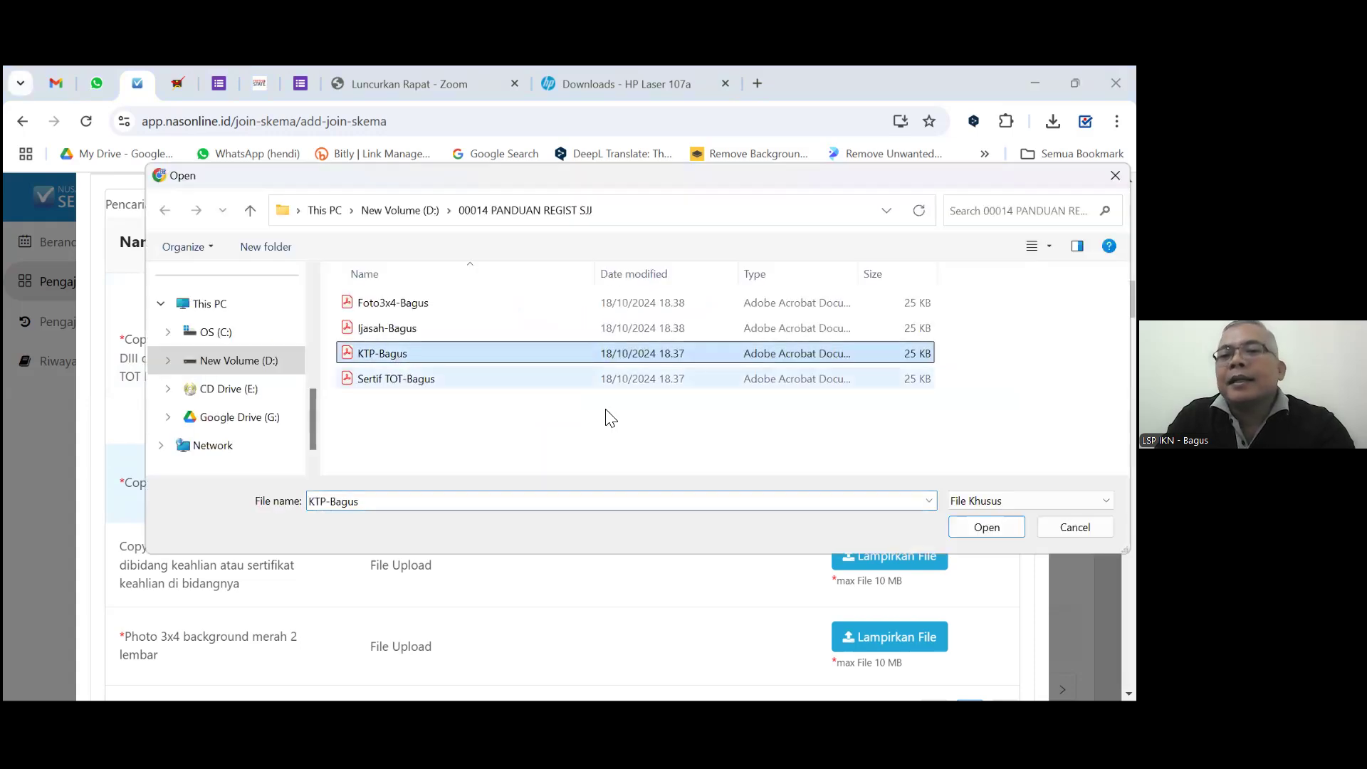
{"action": "left_click", "coordinate": [987, 528]}
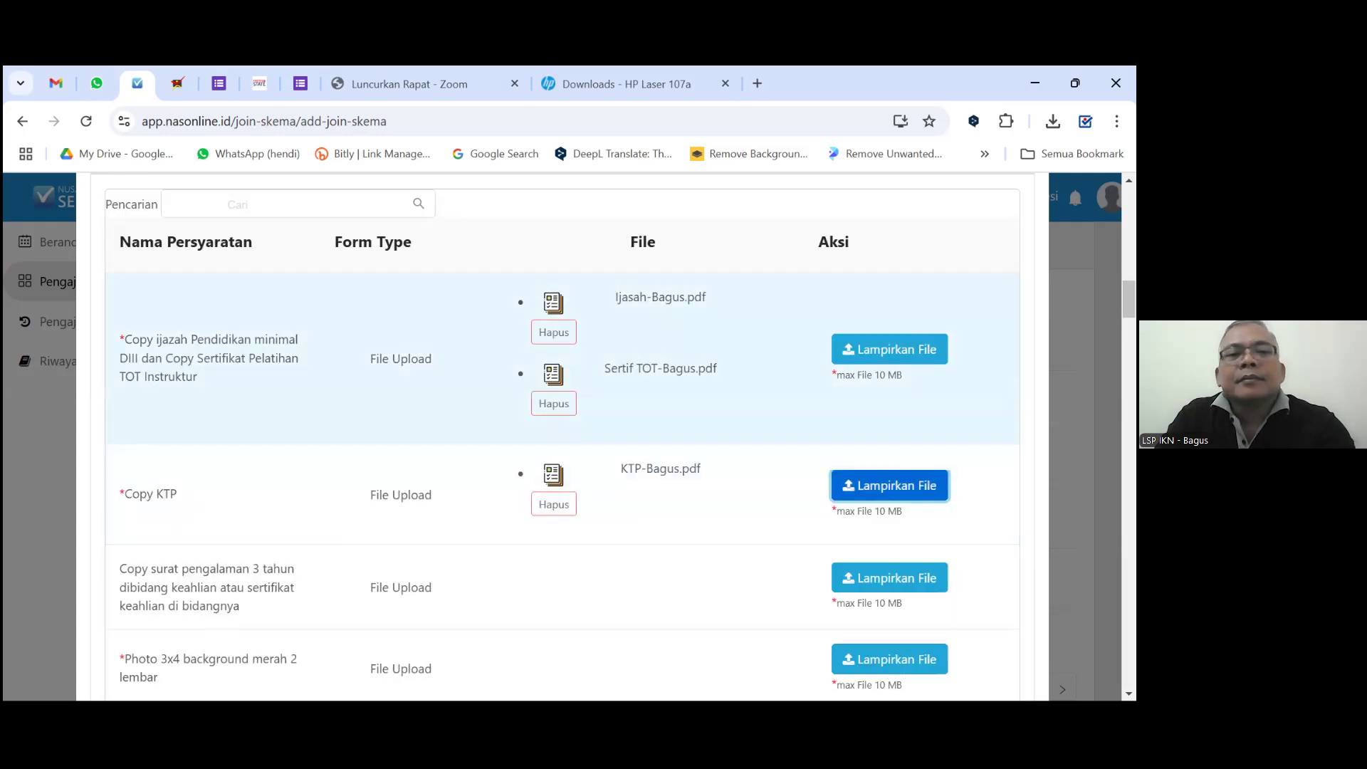
{"action": "scroll", "coordinate": [903, 434], "scroll_direction": "down", "scroll_amount": 1}
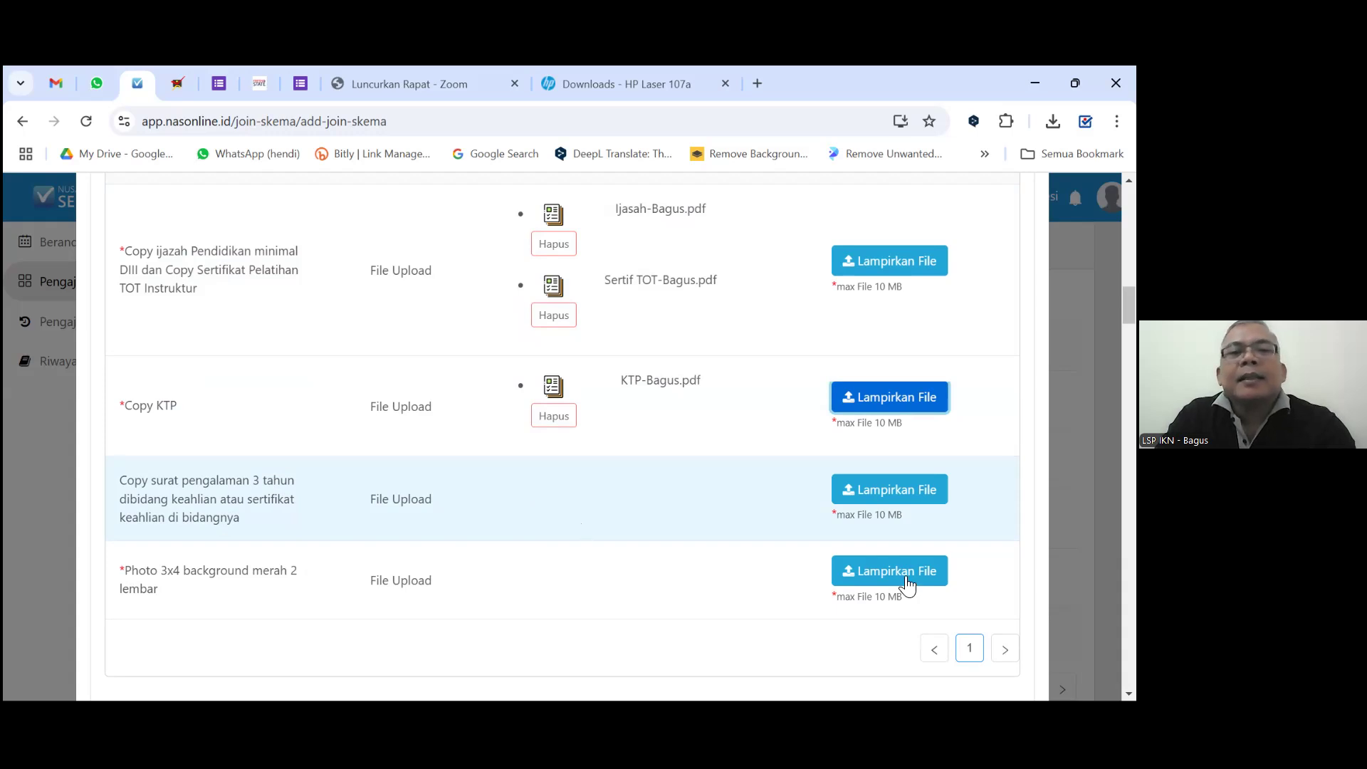
Attach Foto3x4-Bagus.pdf to the 3x4 photo requirement.
{"action": "left_click", "coordinate": [391, 306]}
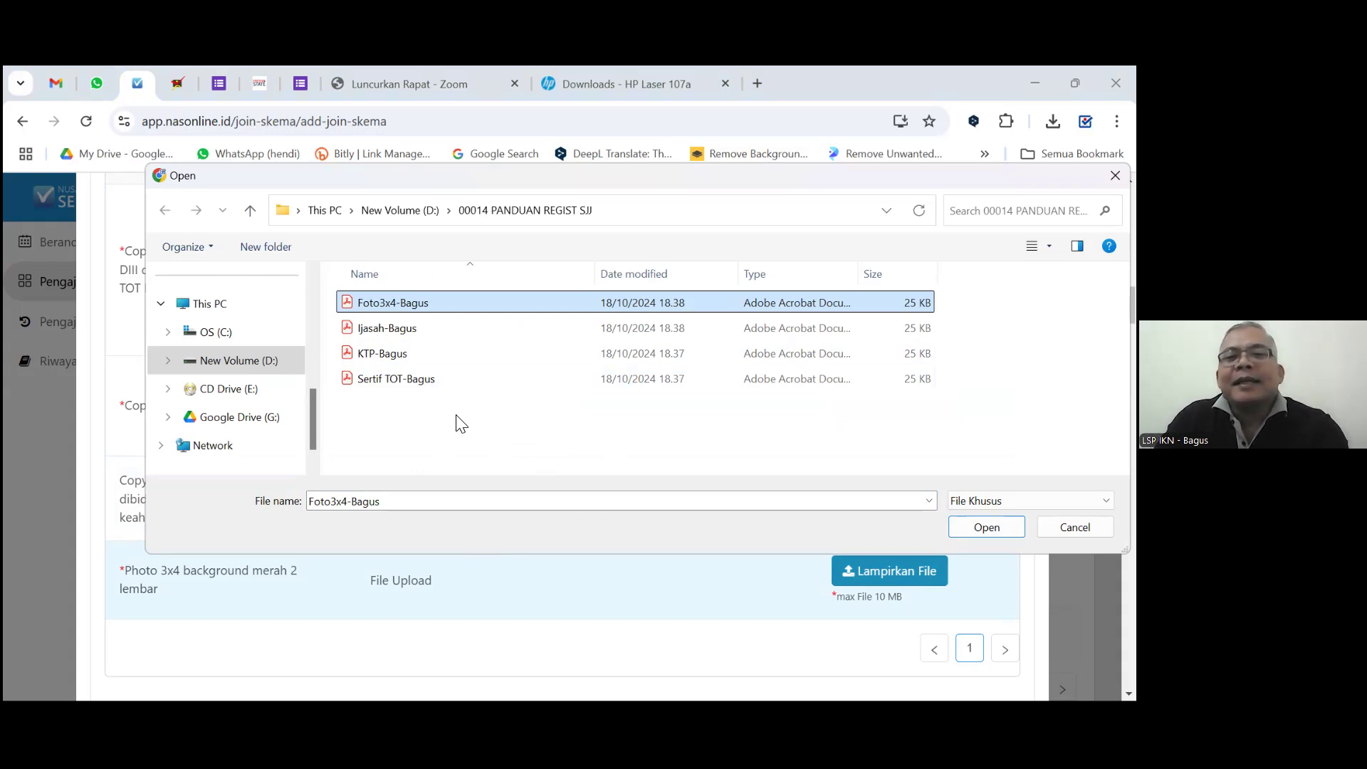
{"action": "key", "text": "Return"}
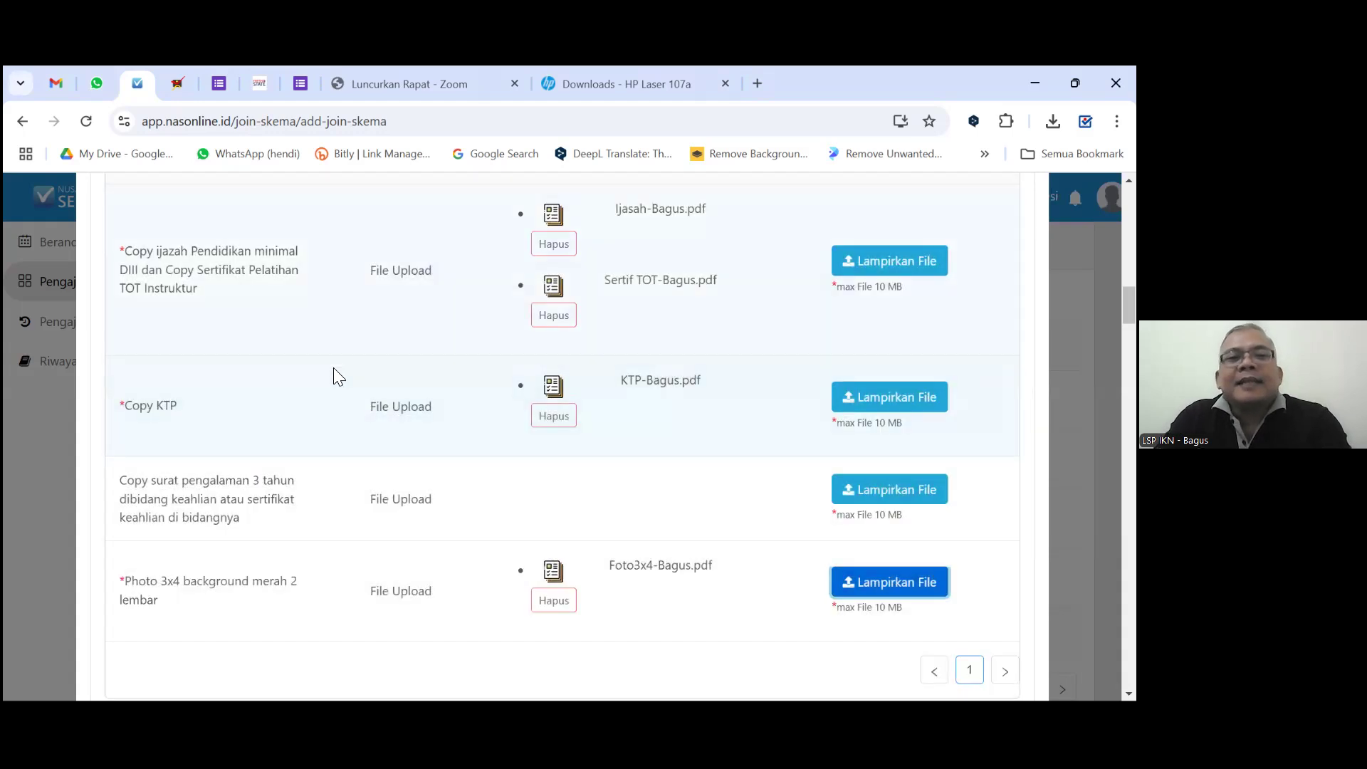
{"action": "scroll", "coordinate": [349, 370], "scroll_direction": "up", "scroll_amount": 3}
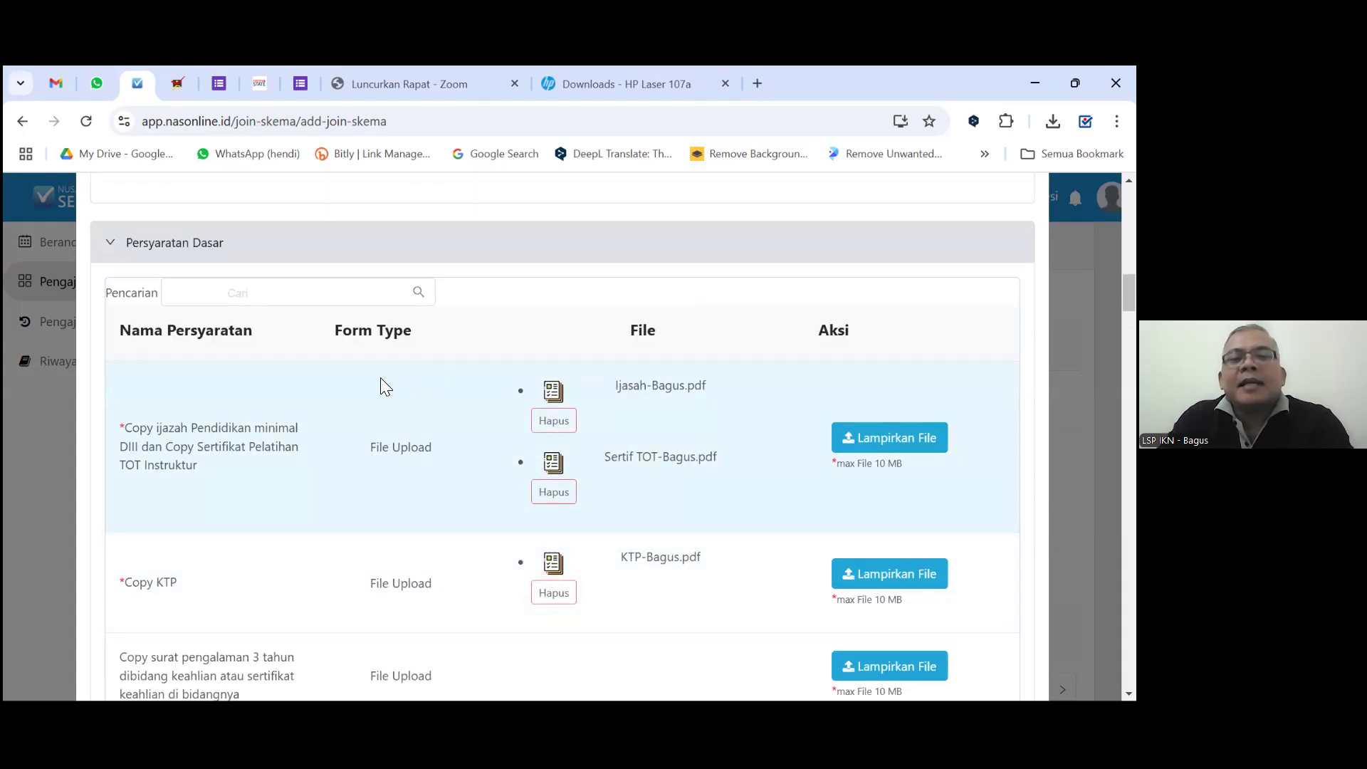
Scroll past Bukti Administratif to the Bukti Kompetensi table for N.78SPS02.012.2 Menyusun Program Pelatihan Kerja.
{"action": "scroll", "coordinate": [398, 381], "scroll_direction": "down", "scroll_amount": 7}
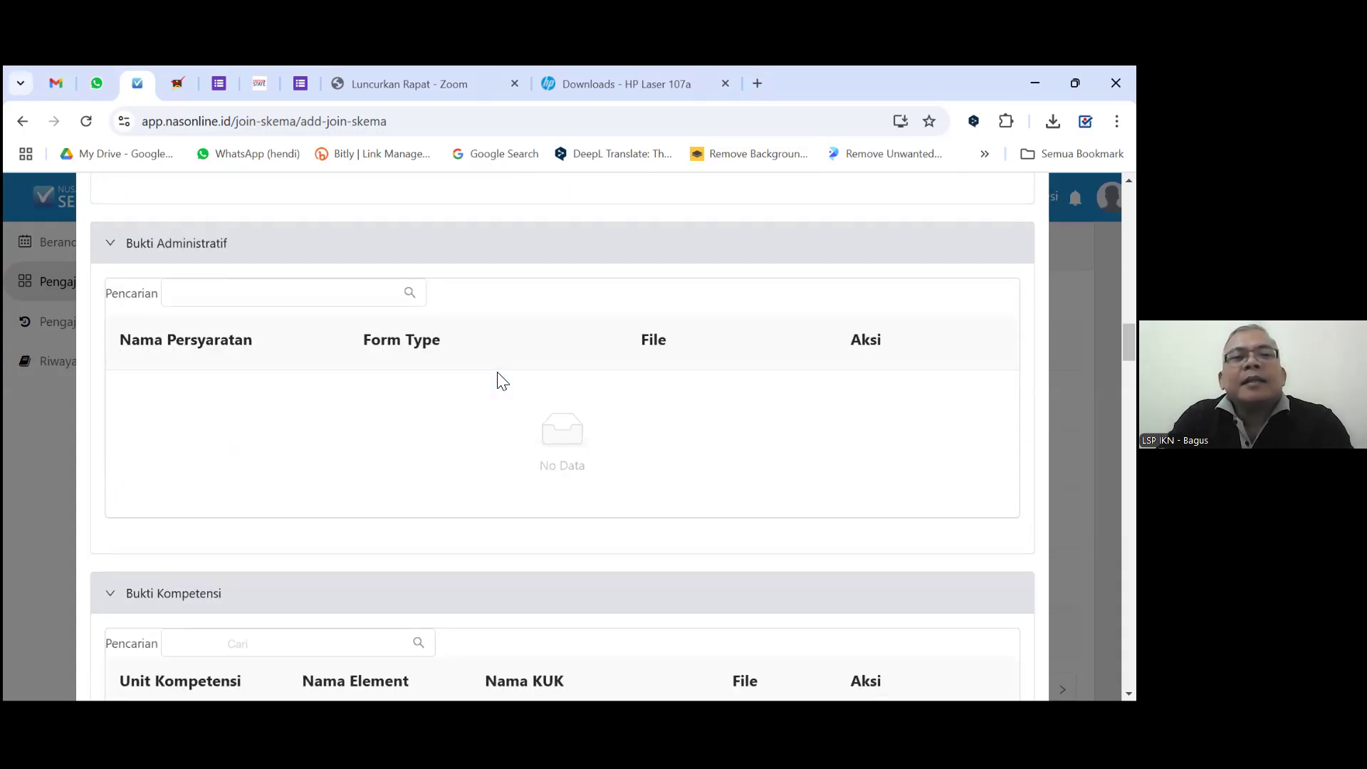
{"action": "scroll", "coordinate": [502, 381], "scroll_direction": "down", "scroll_amount": 5}
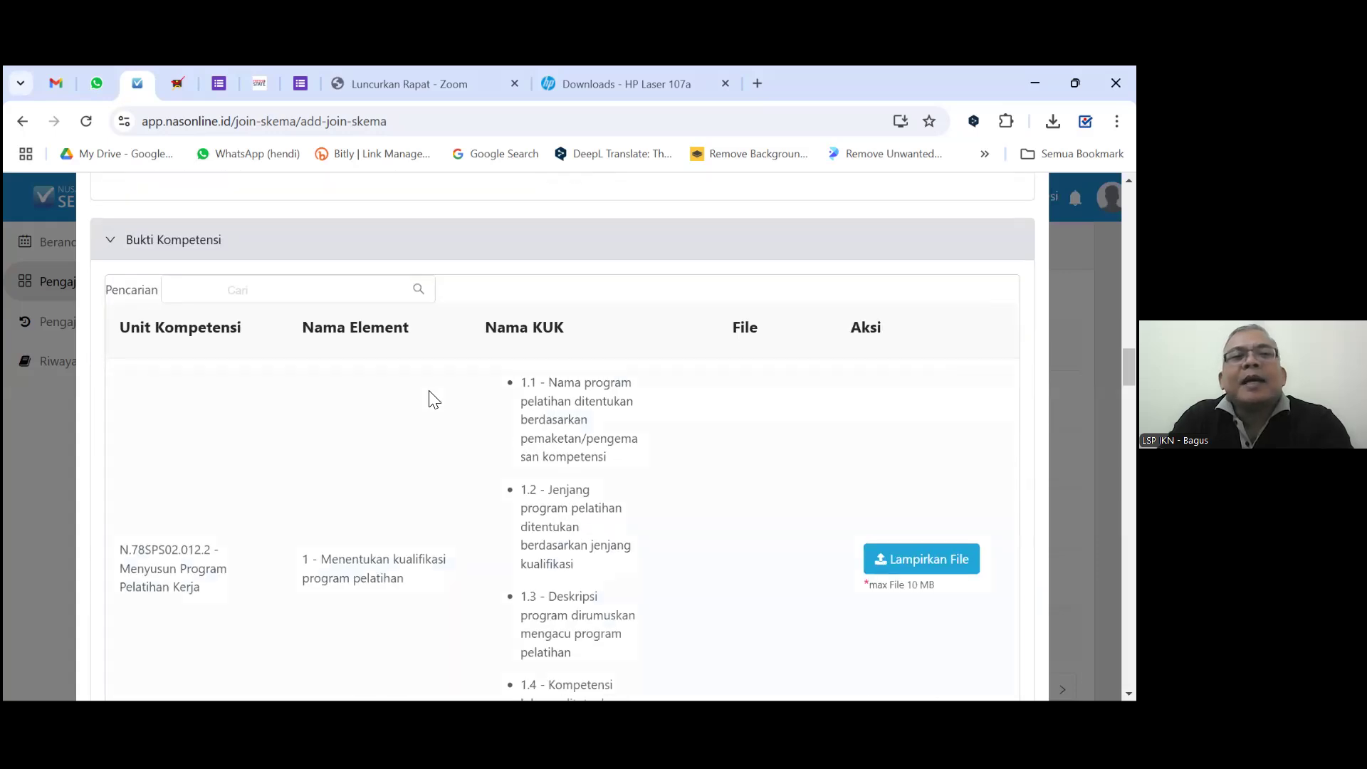
{"action": "scroll", "coordinate": [487, 376], "scroll_direction": "down", "scroll_amount": 1}
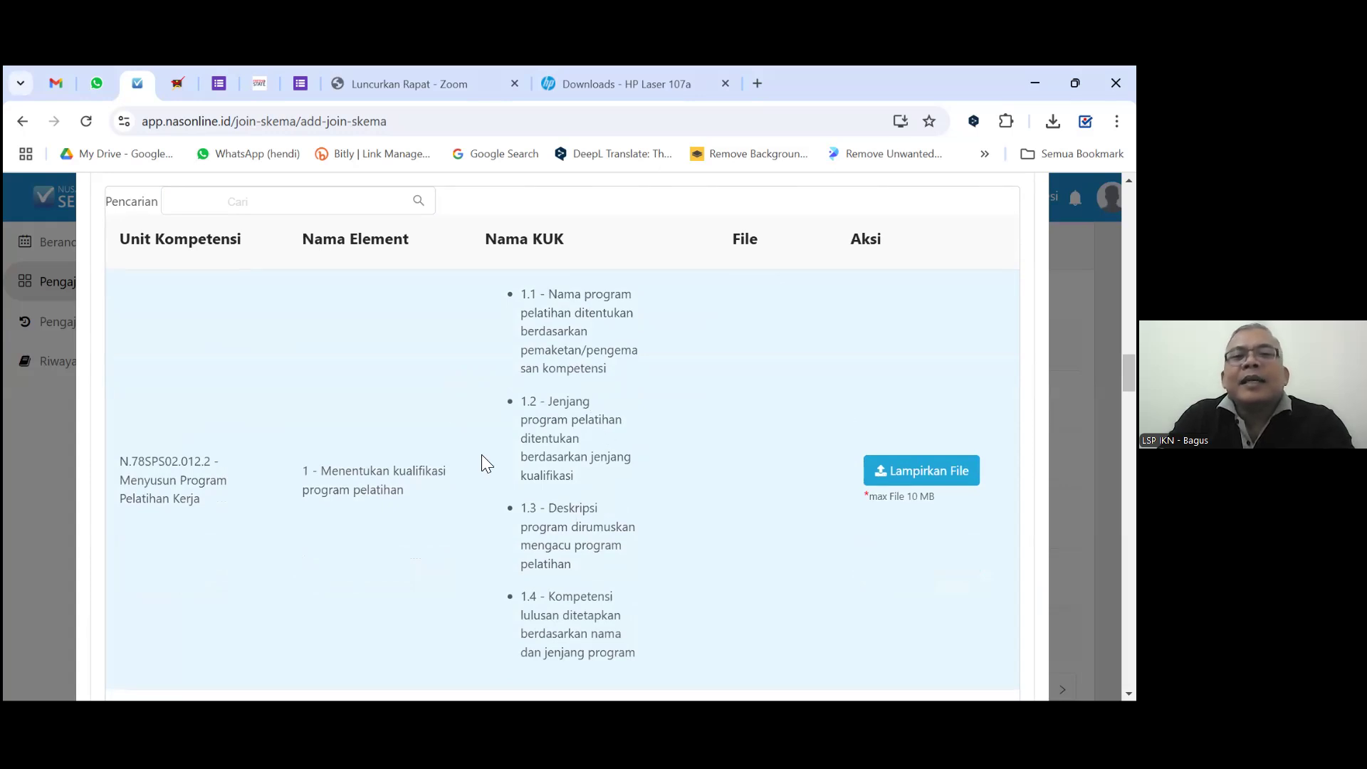
{"action": "scroll", "coordinate": [492, 448], "scroll_direction": "down", "scroll_amount": 1}
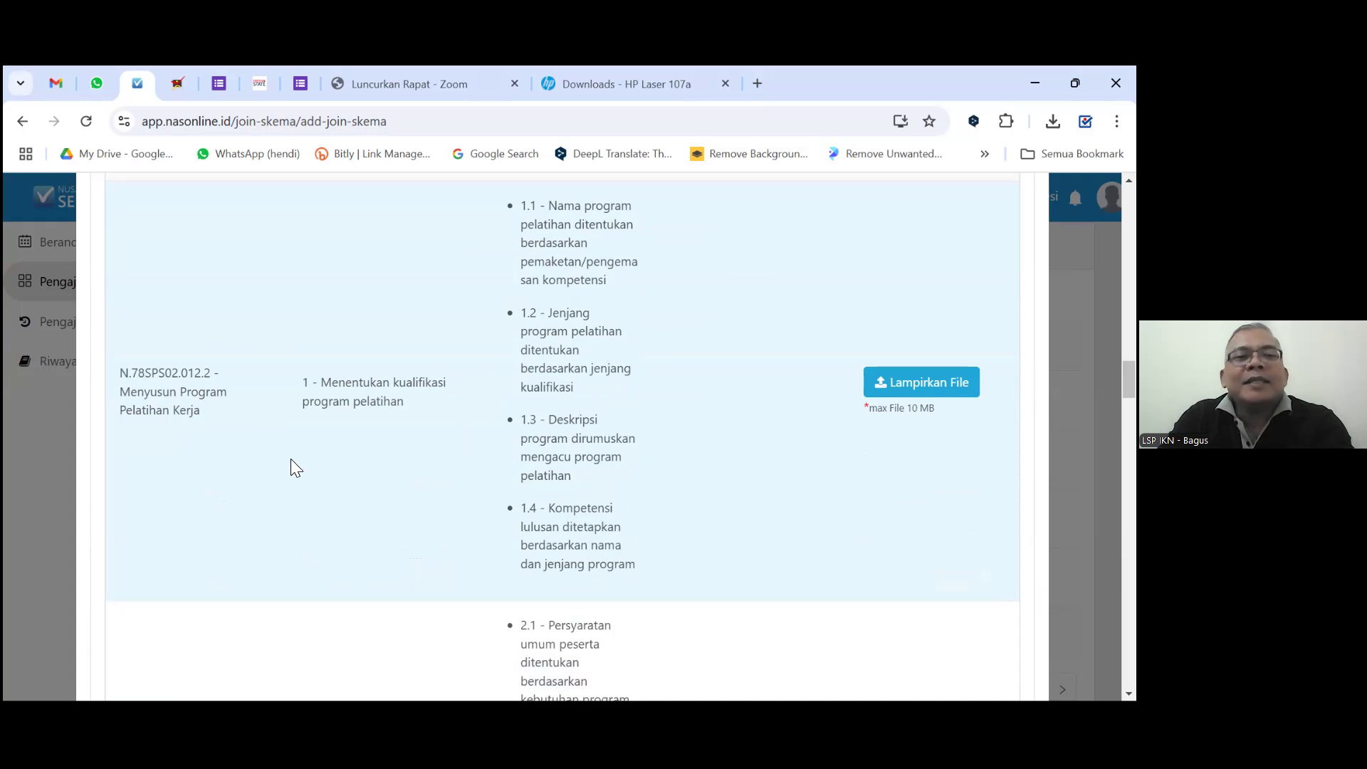
{"action": "scroll", "coordinate": [372, 462], "scroll_direction": "down", "scroll_amount": 4}
{"action": "scroll", "coordinate": [391, 459], "scroll_direction": "down", "scroll_amount": 1}
{"action": "scroll", "coordinate": [391, 459], "scroll_direction": "up", "scroll_amount": 2}
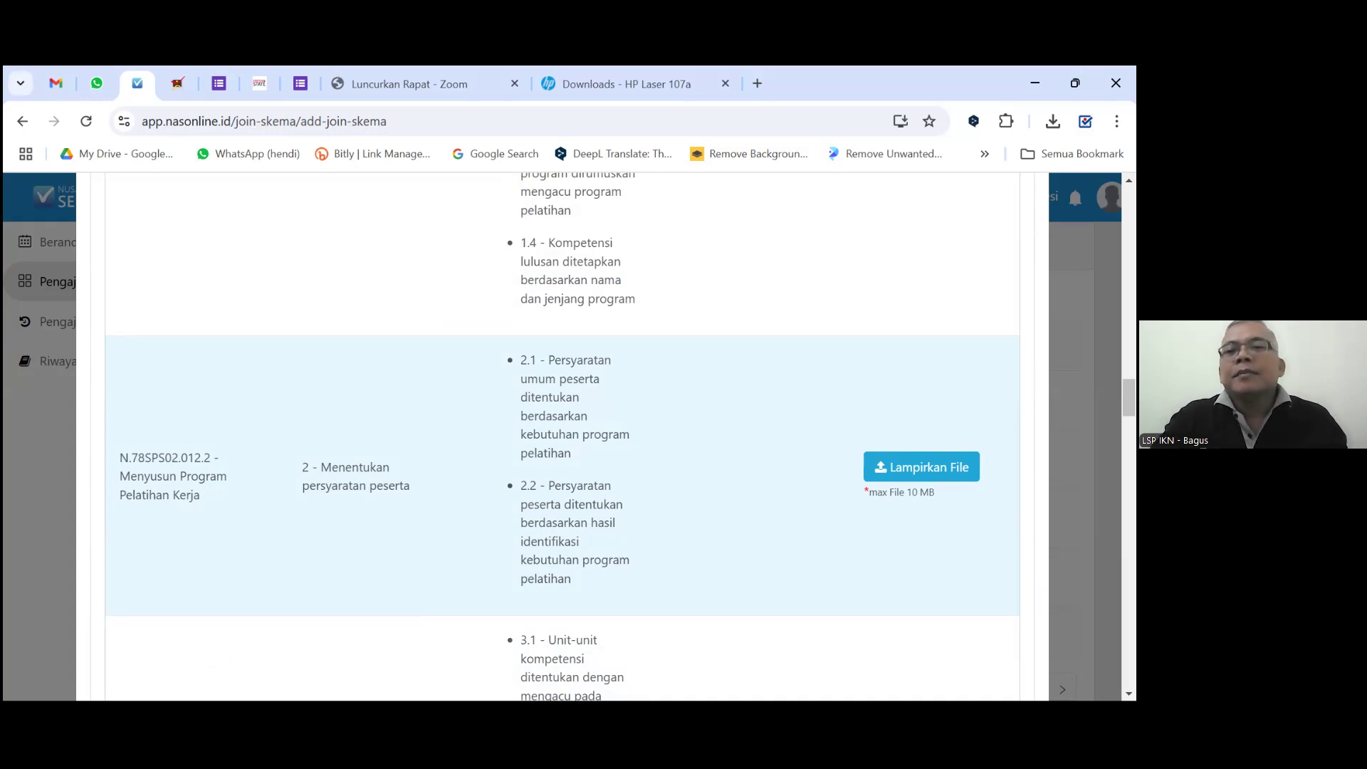
{"action": "scroll", "coordinate": [902, 312], "scroll_direction": "up", "scroll_amount": 5}
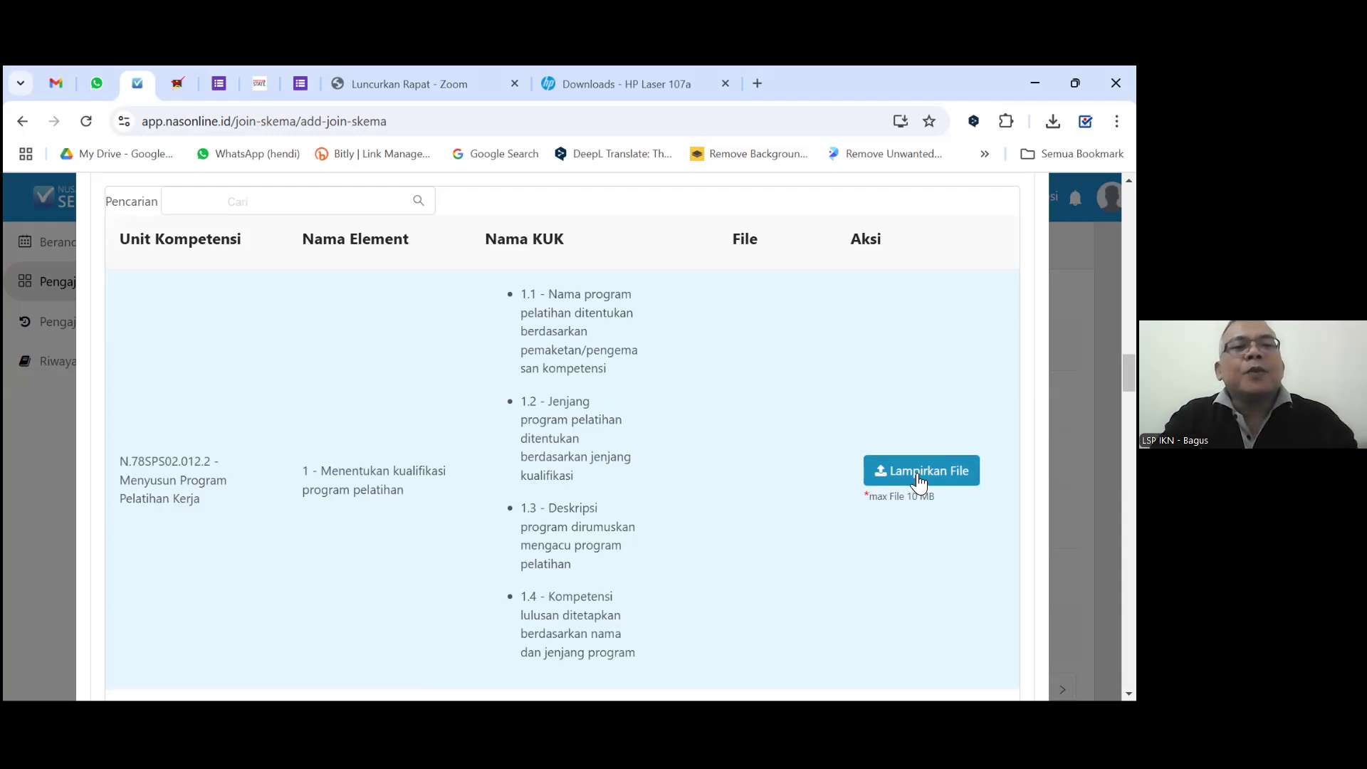
Attach Ijasah-Bagus as evidence for the first competency element of unit N.78SPS02.012.2.
{"action": "left_click", "coordinate": [916, 474]}
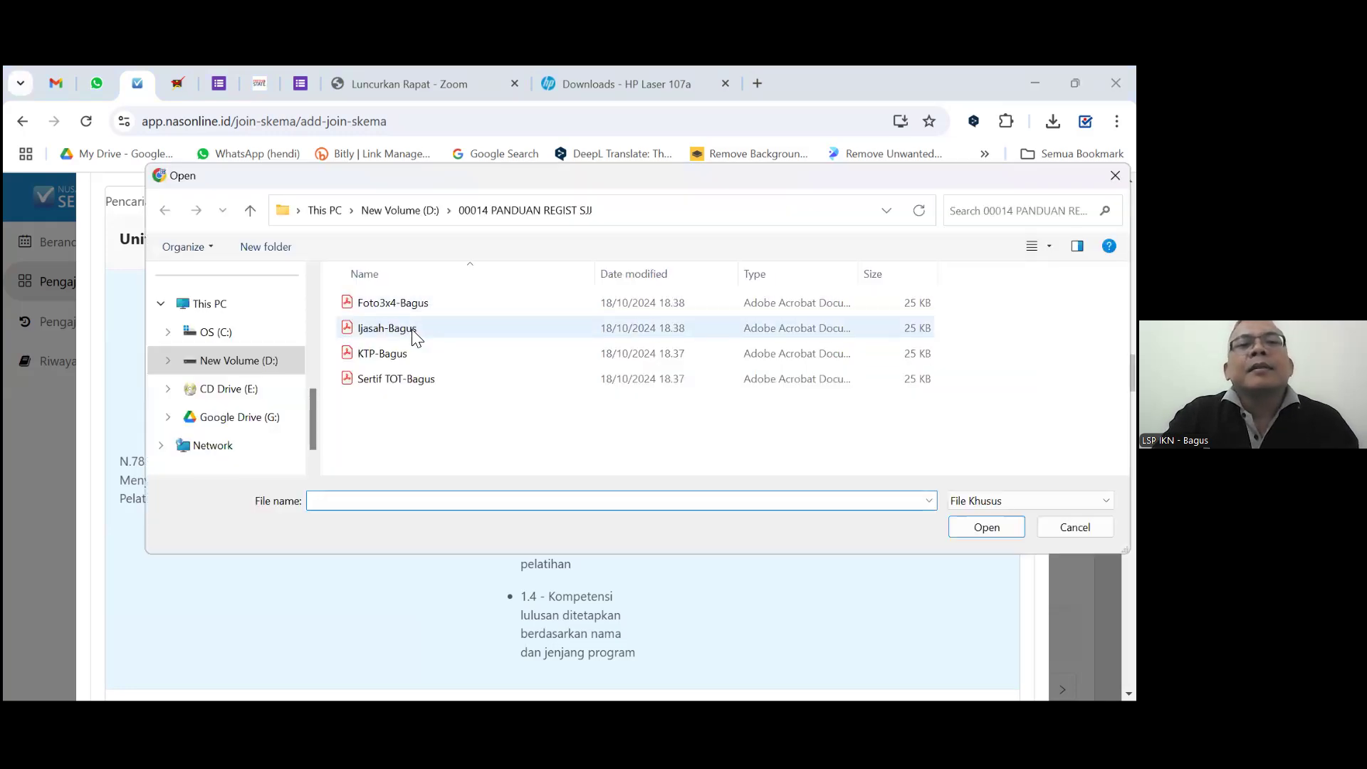
{"action": "left_click", "coordinate": [411, 329]}
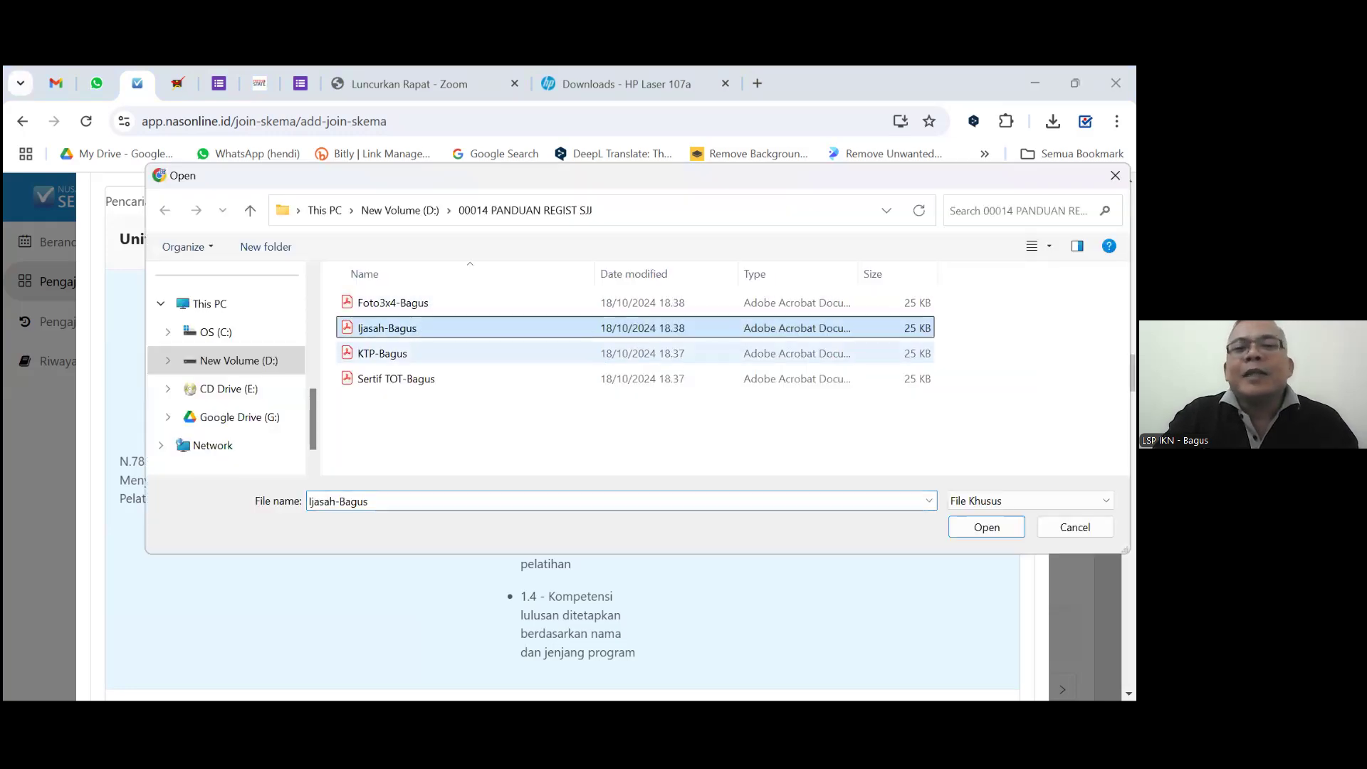
{"action": "left_click", "coordinate": [986, 528]}
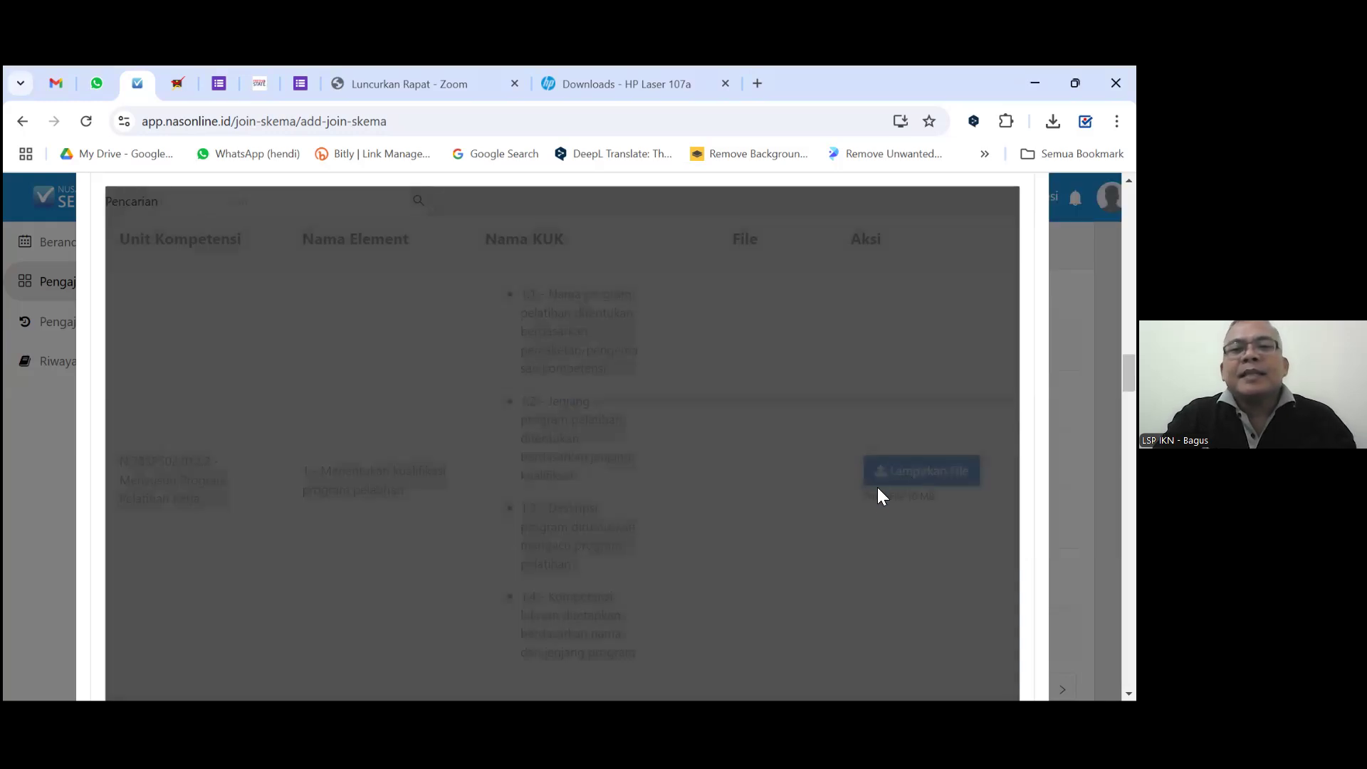
Scroll down to the Persyaratan Pendaftaran list with the FR.APL.01 and FR.APL.02 e-forms.
{"action": "scroll", "coordinate": [880, 498], "scroll_direction": "down", "scroll_amount": 20}
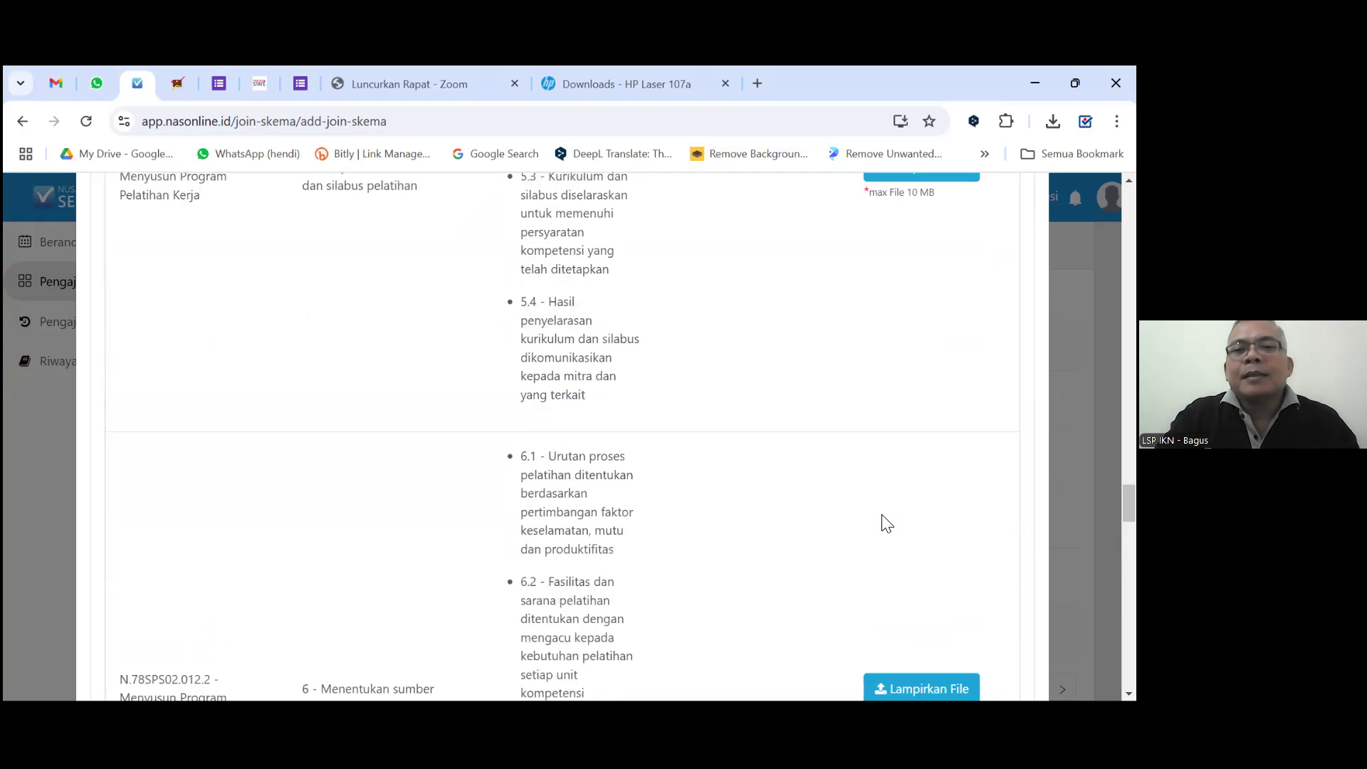
{"action": "scroll", "coordinate": [886, 523], "scroll_direction": "down", "scroll_amount": 6}
{"action": "scroll", "coordinate": [908, 504], "scroll_direction": "down", "scroll_amount": 12}
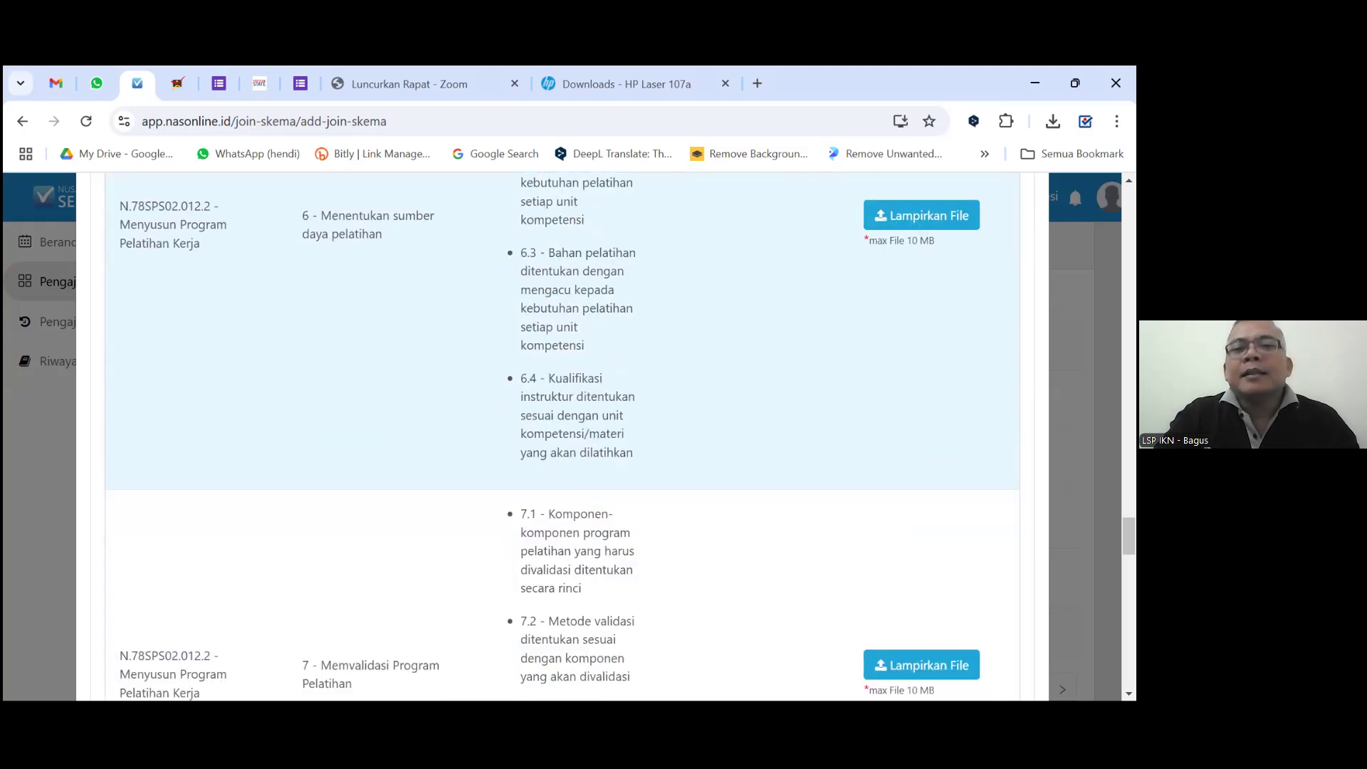
{"action": "scroll", "coordinate": [906, 503], "scroll_direction": "down", "scroll_amount": 10}
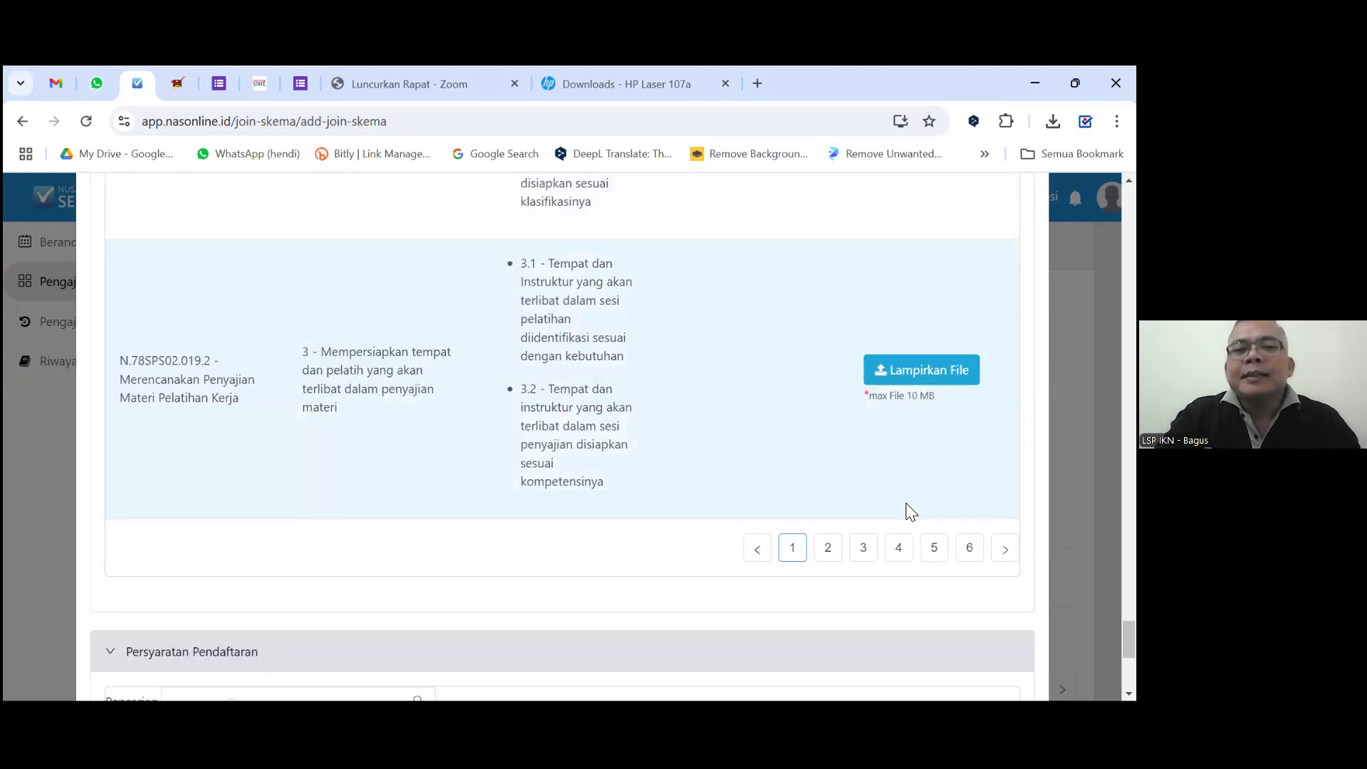
{"action": "scroll", "coordinate": [906, 504], "scroll_direction": "up", "scroll_amount": 4}
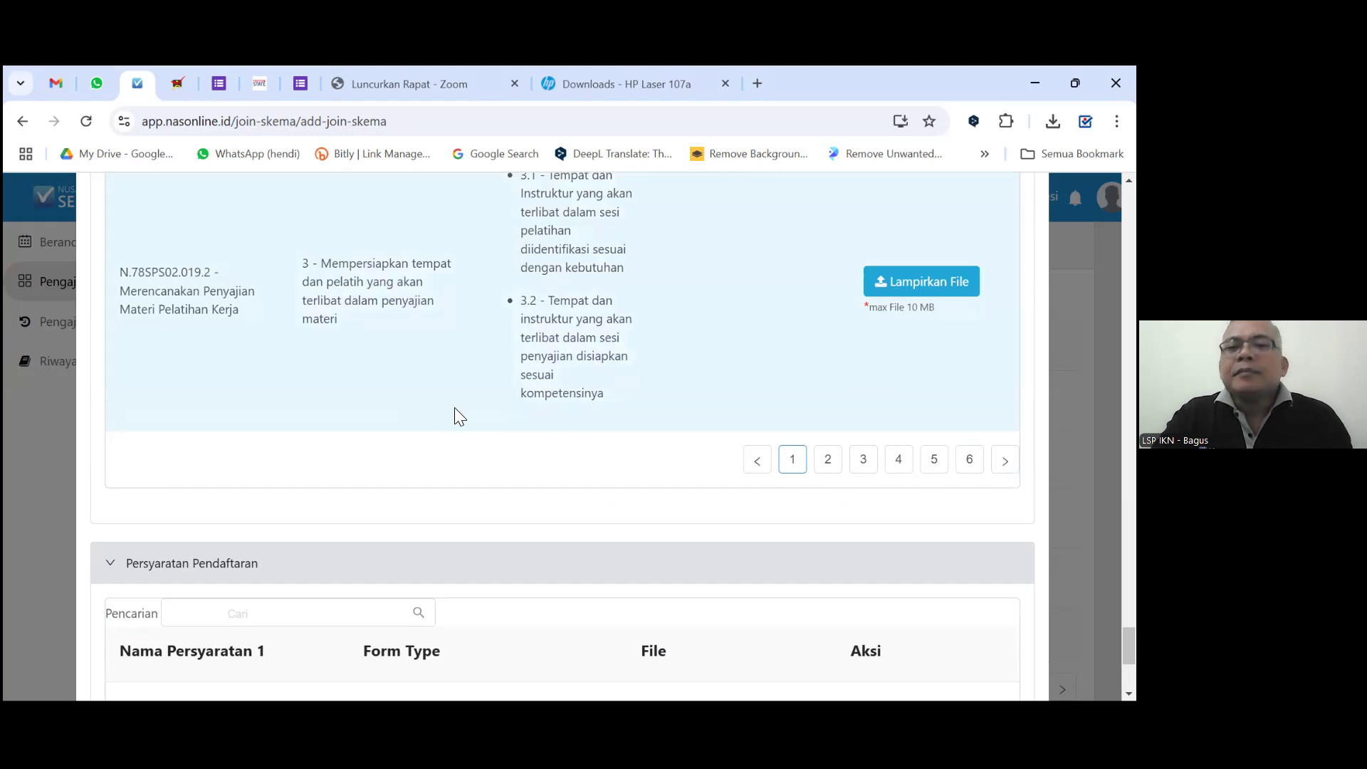
{"action": "scroll", "coordinate": [907, 325], "scroll_direction": "down", "scroll_amount": 1}
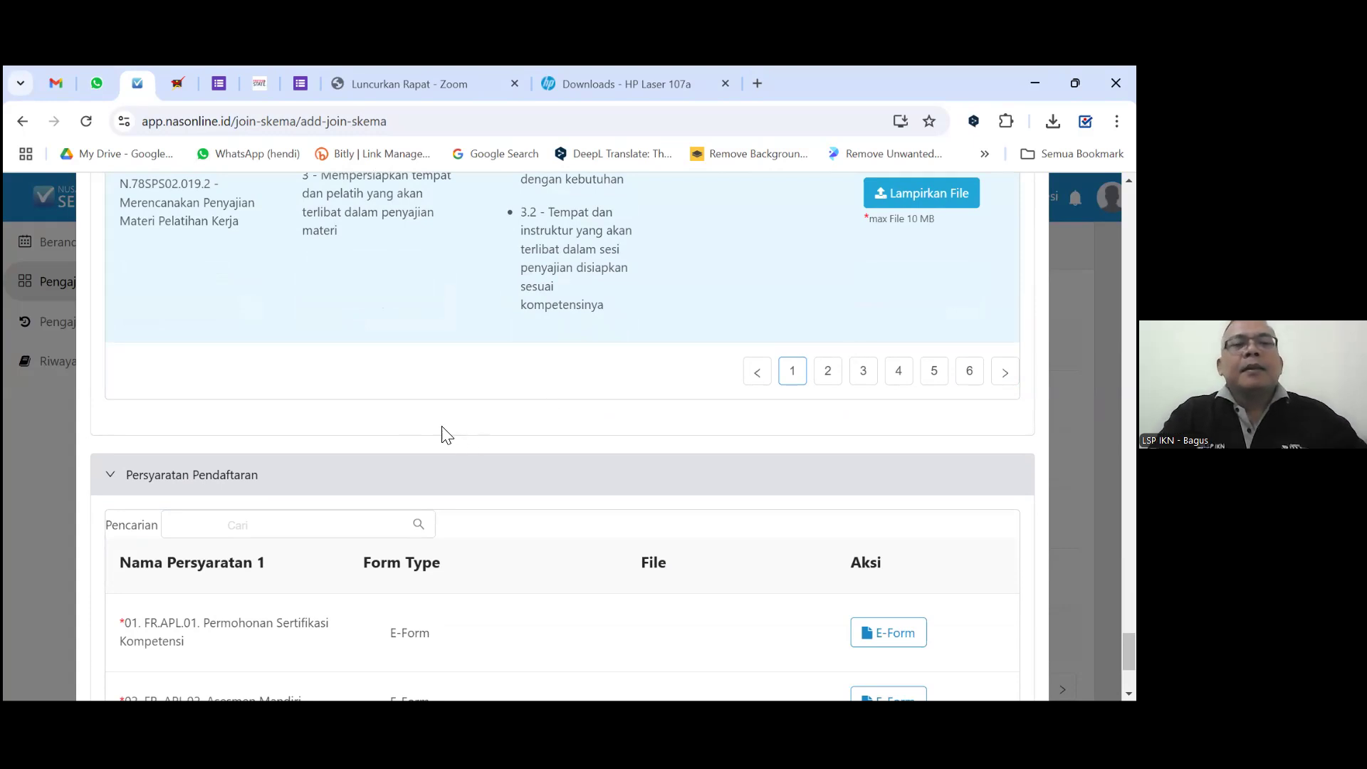
{"action": "scroll", "coordinate": [445, 427], "scroll_direction": "down", "scroll_amount": 2}
{"action": "scroll", "coordinate": [457, 398], "scroll_direction": "down", "scroll_amount": 1}
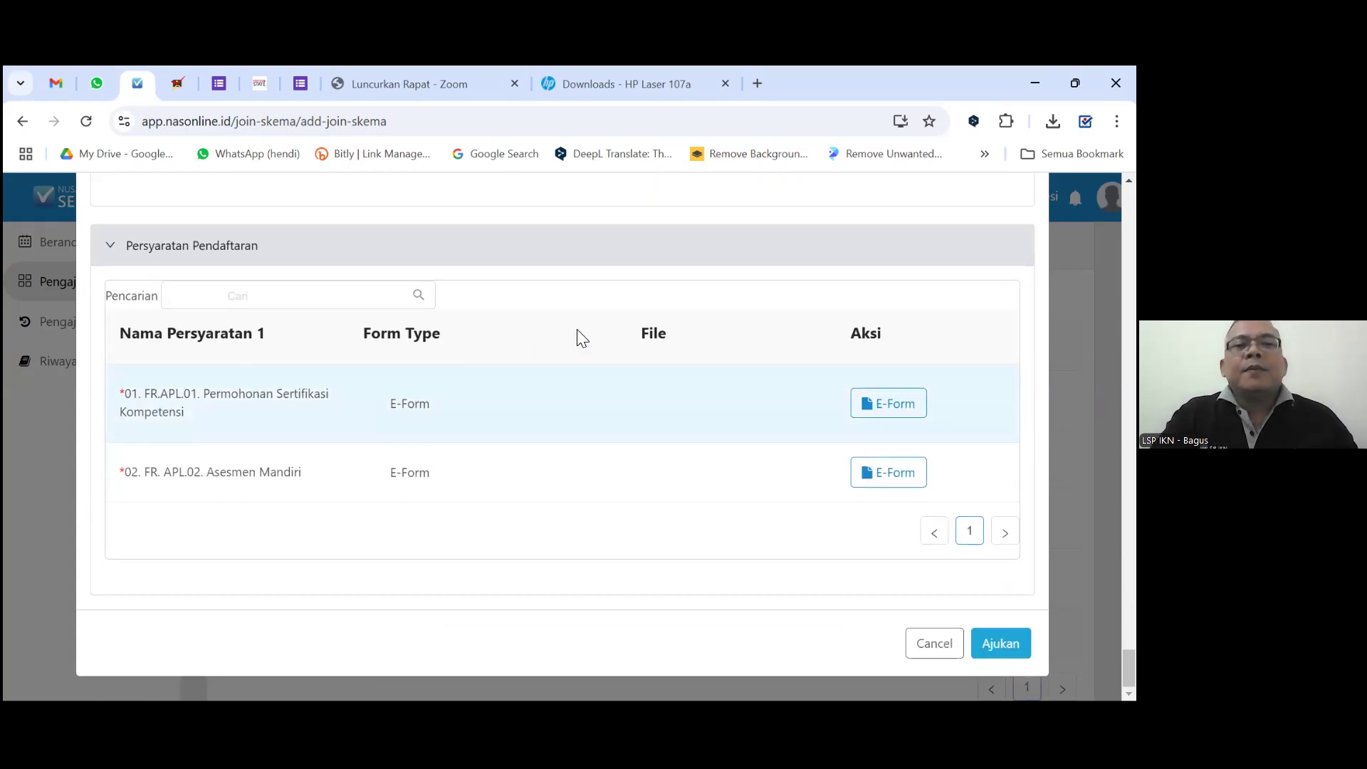
Tick Sertifikasi as Tujuan Asesmen on FR.APL.01, save it, and acknowledge the Form Submited message.
{"action": "left_click", "coordinate": [904, 414]}
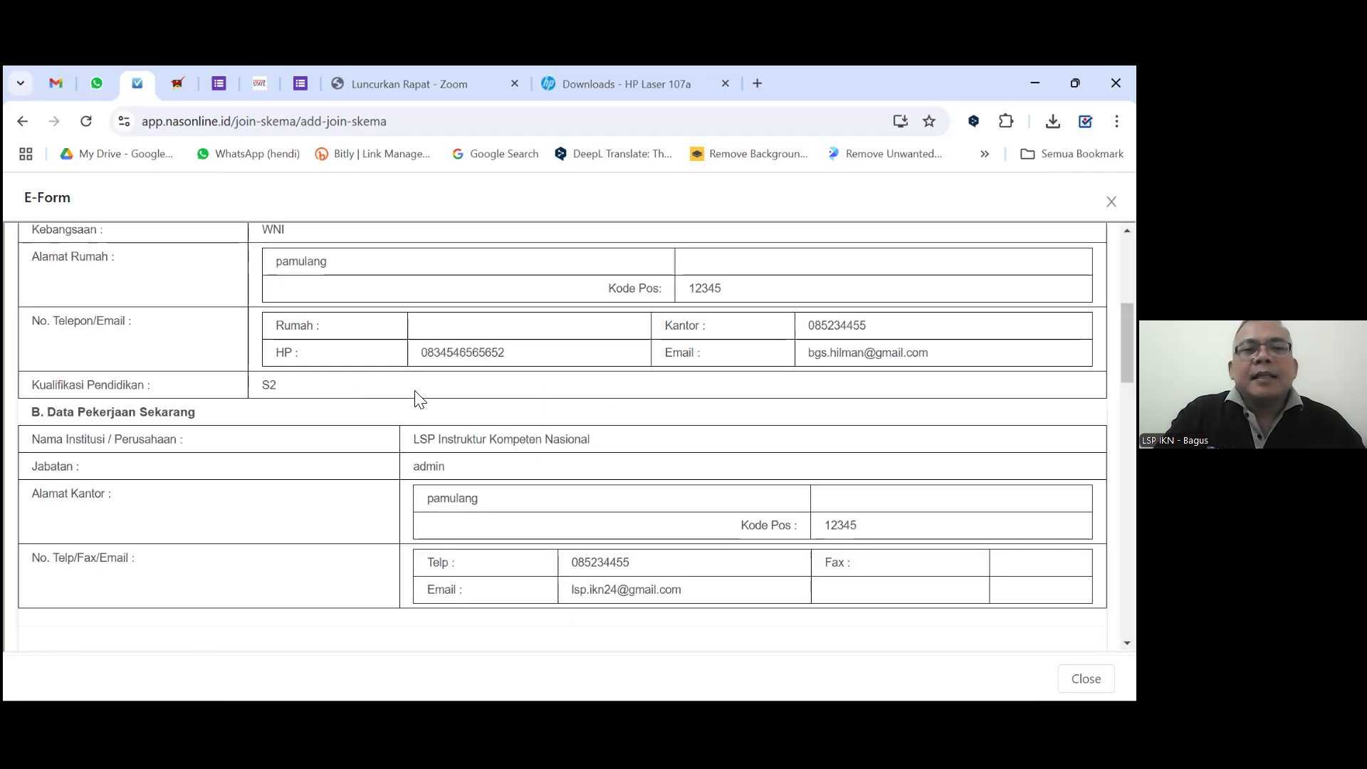
{"action": "scroll", "coordinate": [415, 396], "scroll_direction": "down", "scroll_amount": 5}
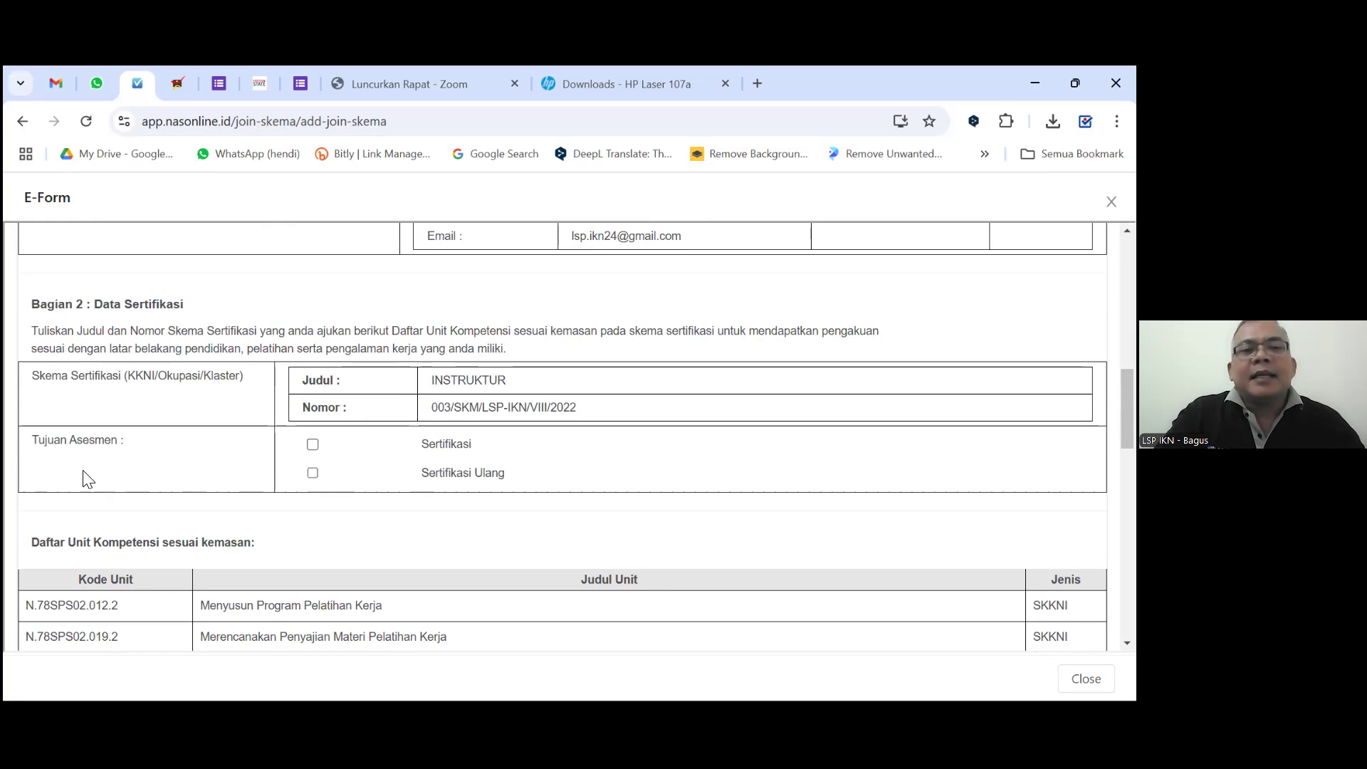
{"action": "left_click", "coordinate": [312, 444]}
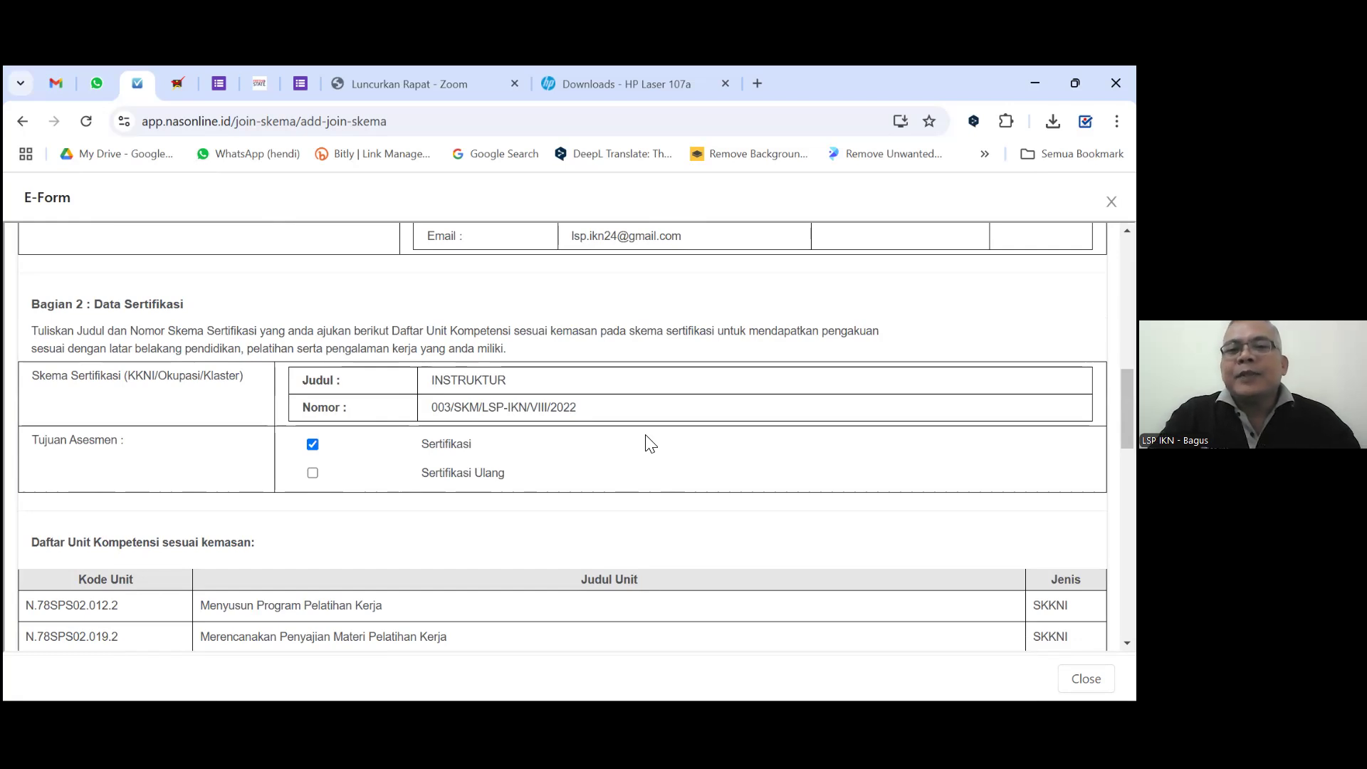
{"action": "scroll", "coordinate": [648, 443], "scroll_direction": "down", "scroll_amount": 15}
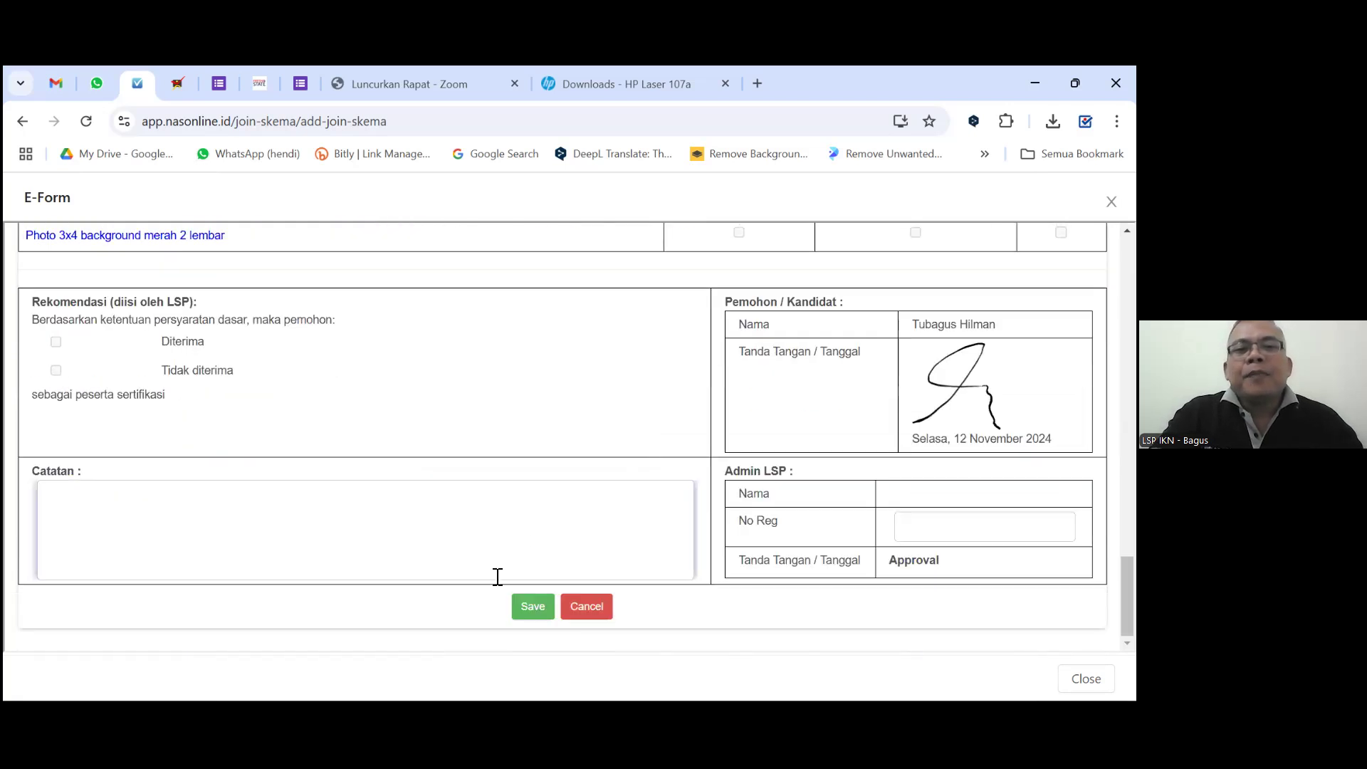
{"action": "left_click", "coordinate": [541, 611]}
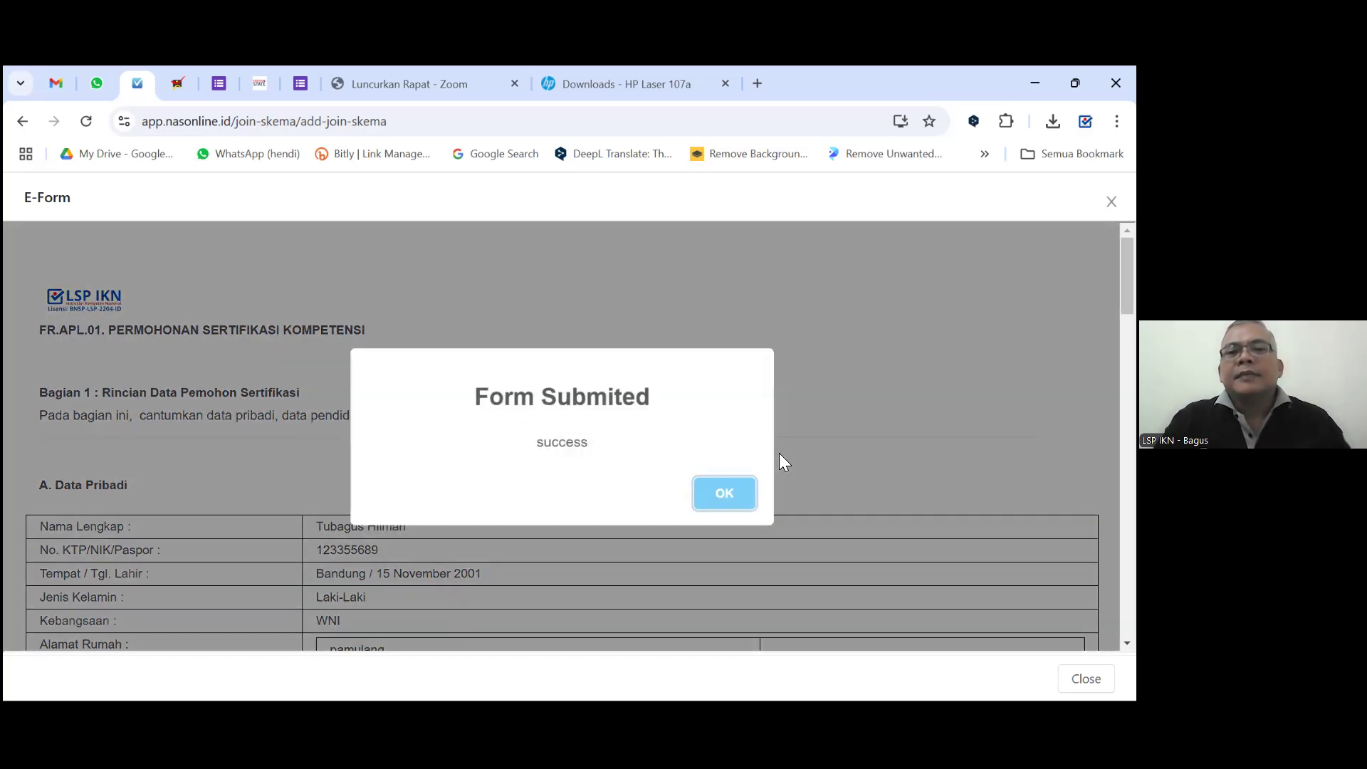
{"action": "left_click", "coordinate": [719, 495]}
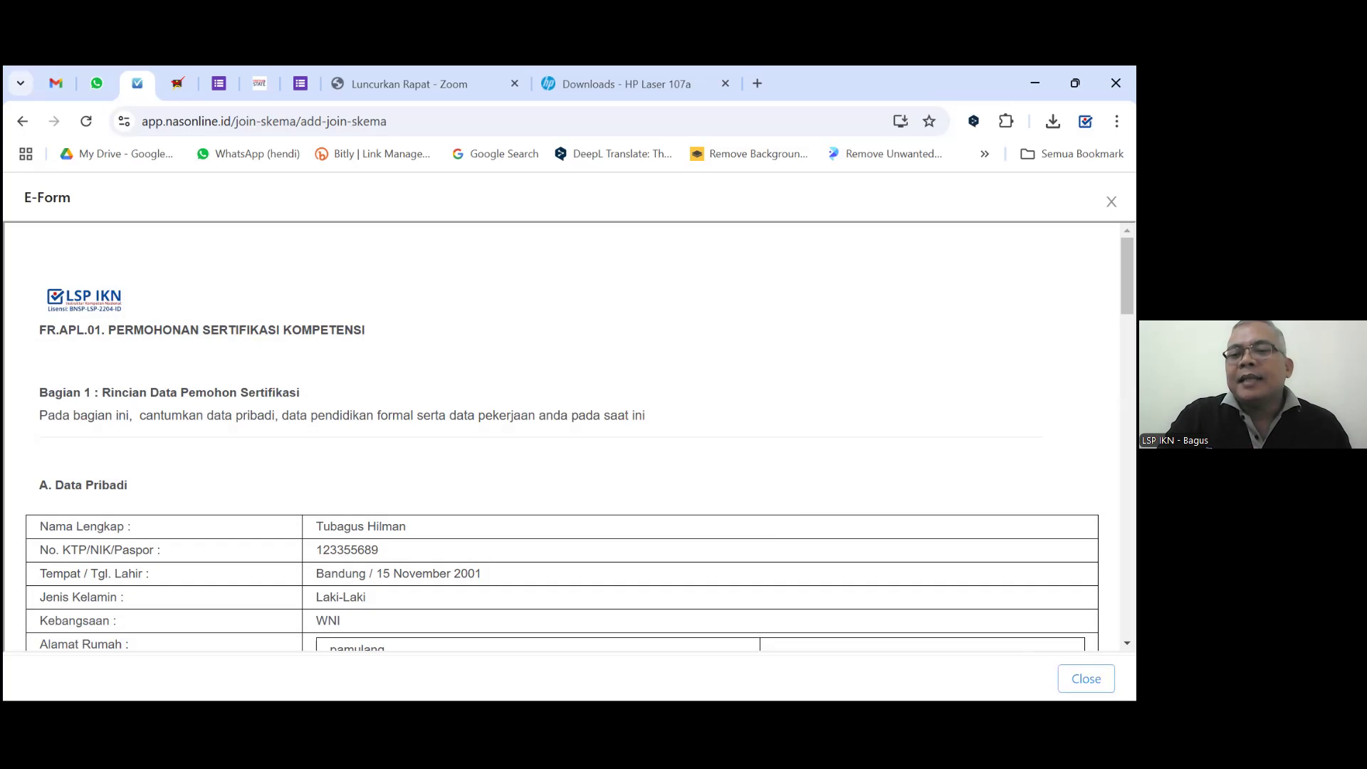
Close FR.APL.01, then open FR.APL.02 Asesmen Mandiri and confirm with Ya.
{"action": "left_click", "coordinate": [1086, 679]}
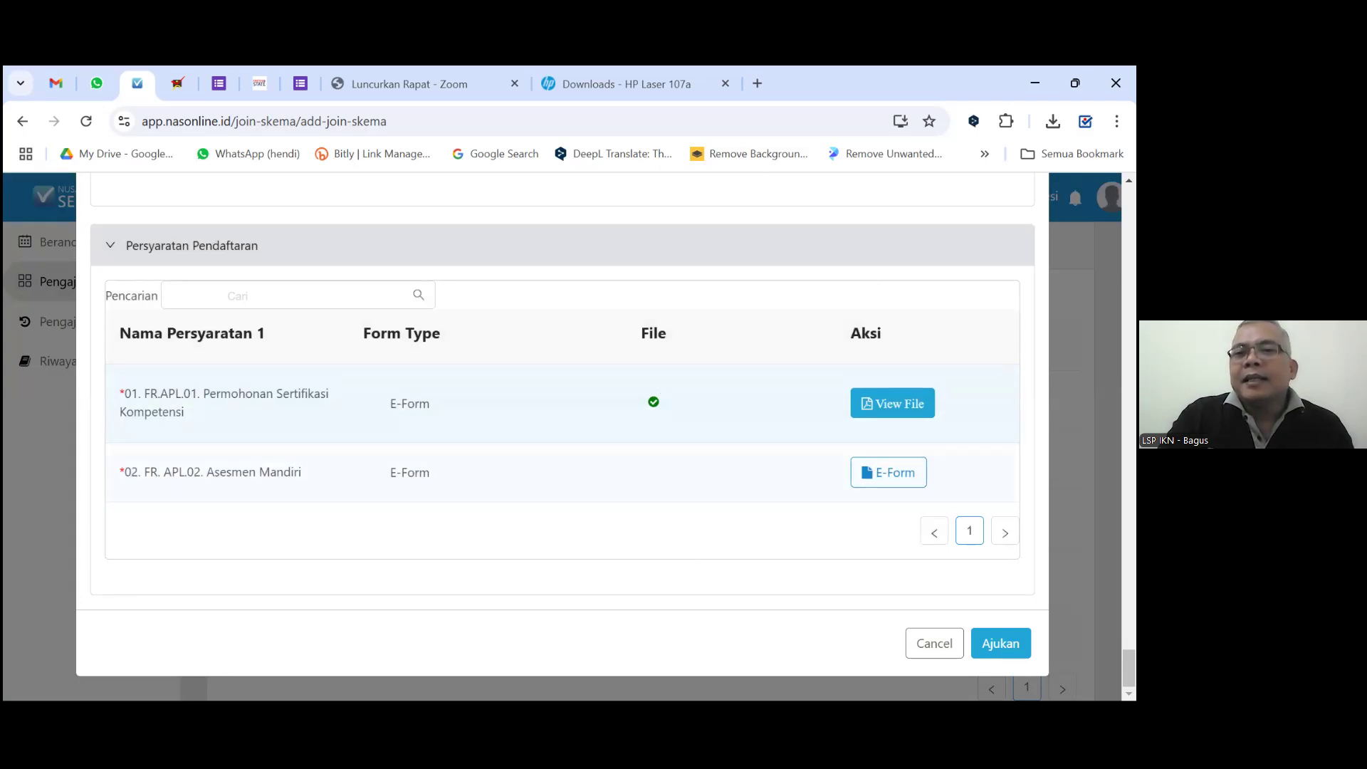
{"action": "left_click", "coordinate": [906, 484]}
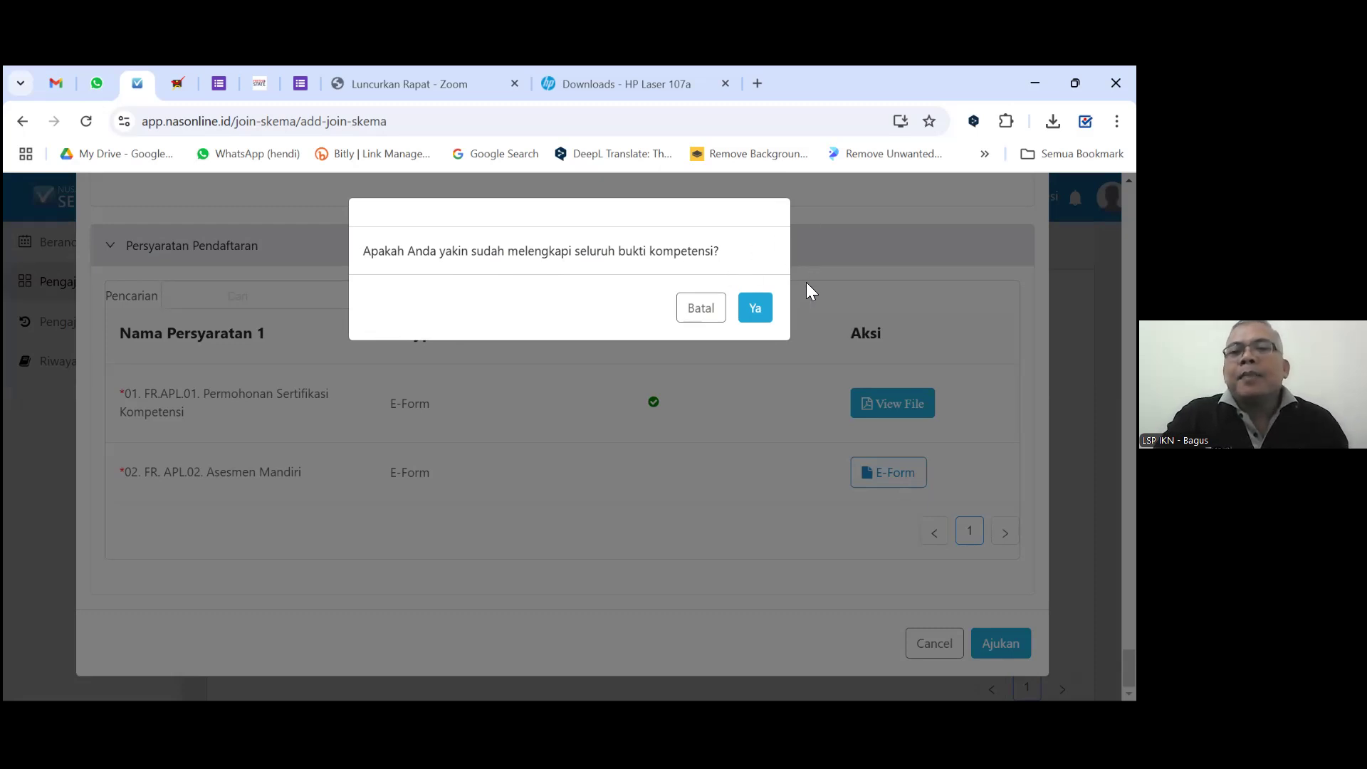
{"action": "left_click", "coordinate": [756, 311]}
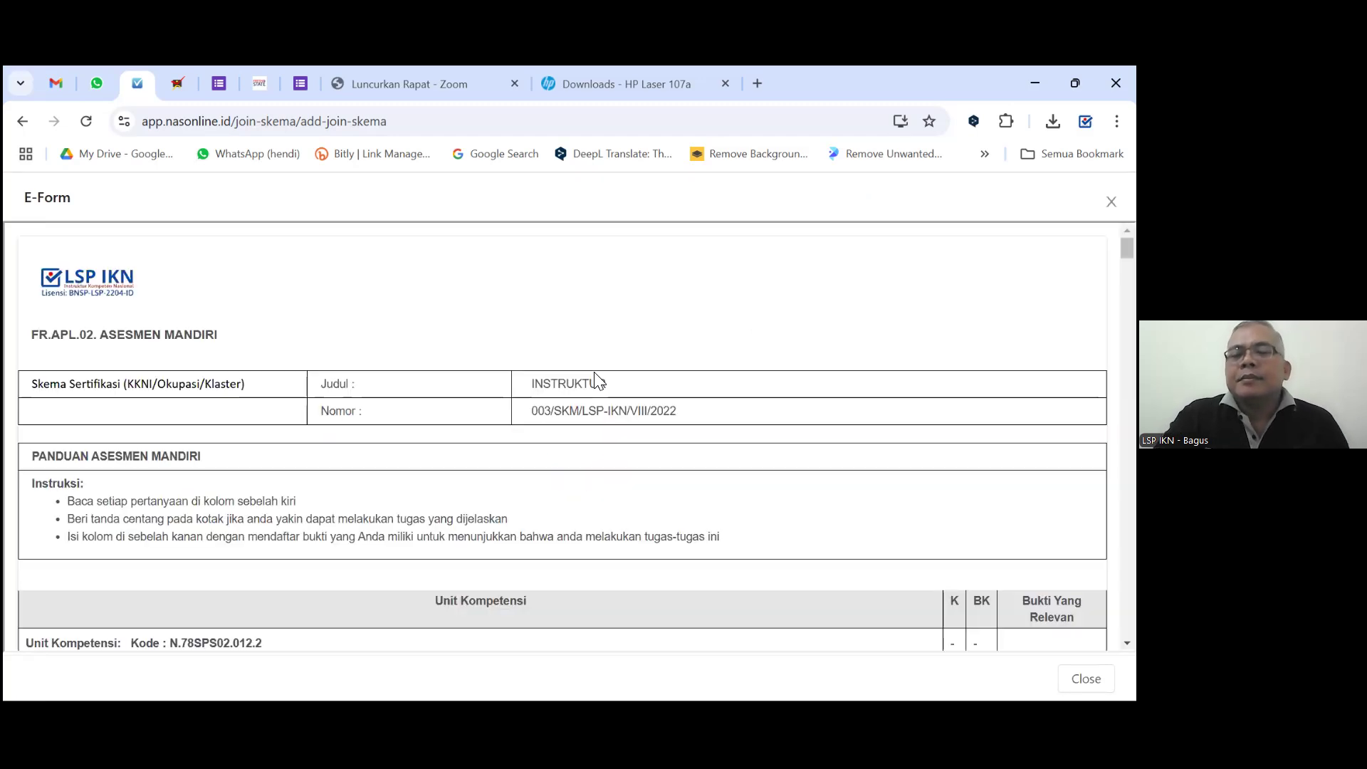
Tick K for Menyusun kurikulum pelatihan, Memvalidasi Program Pelatihan and Menyusun sesi pembelajaran.
{"action": "scroll", "coordinate": [636, 400], "scroll_direction": "down", "scroll_amount": 5}
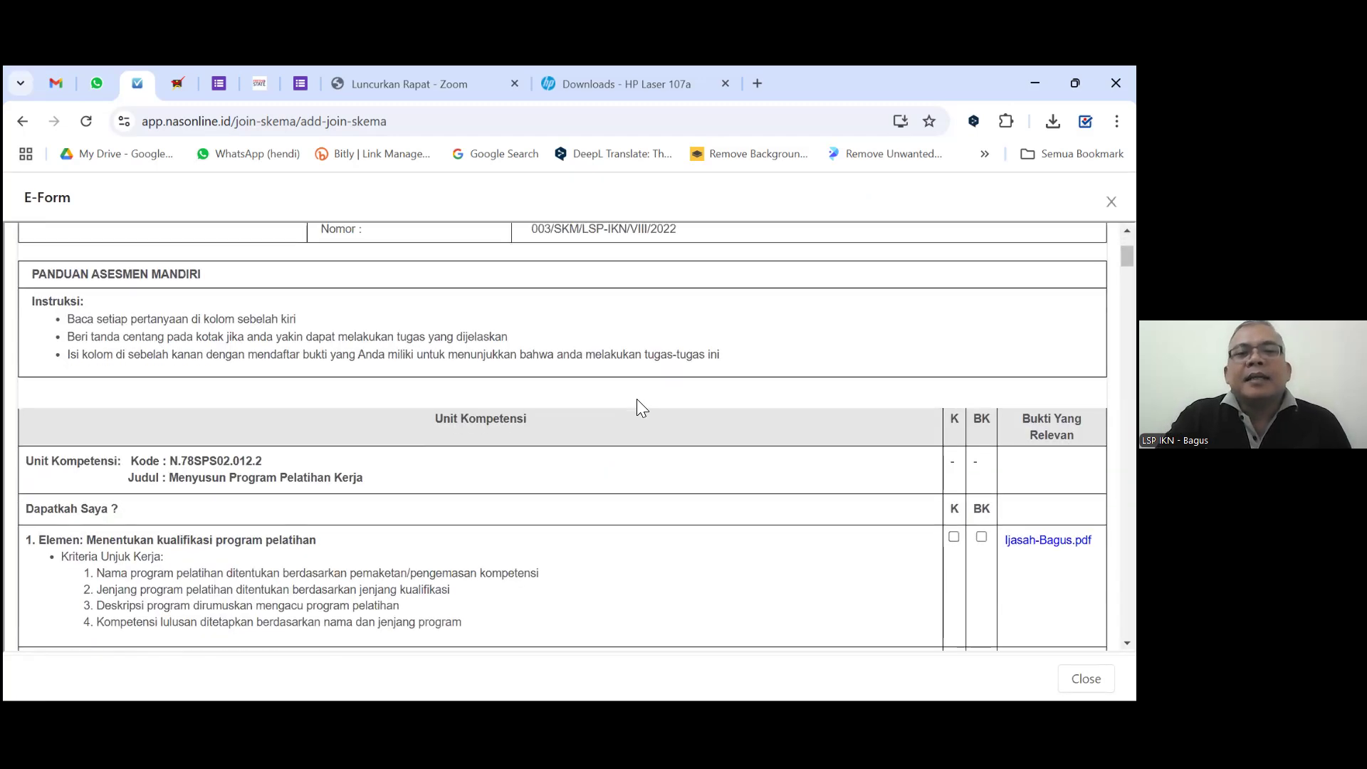
{"action": "scroll", "coordinate": [685, 378], "scroll_direction": "up", "scroll_amount": 5}
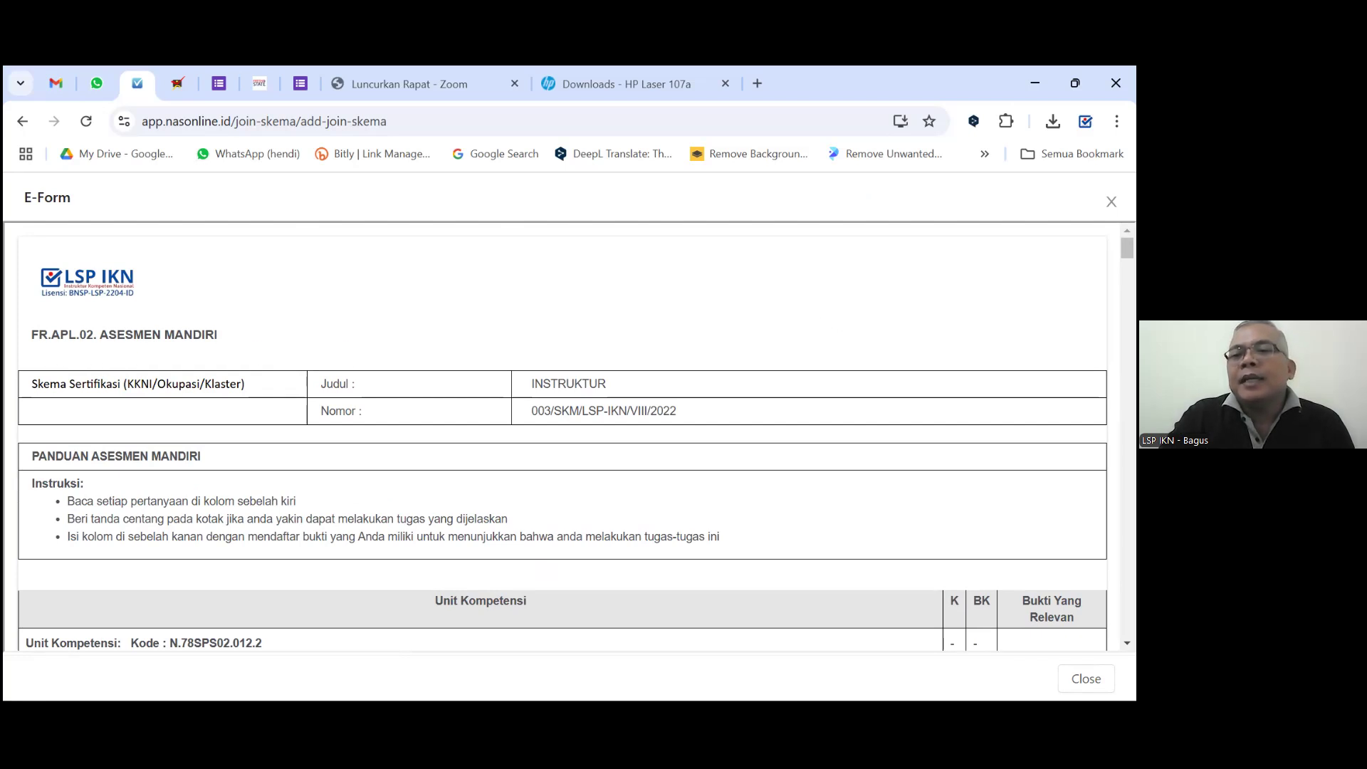
{"action": "scroll", "coordinate": [563, 434], "scroll_direction": "down", "scroll_amount": 3}
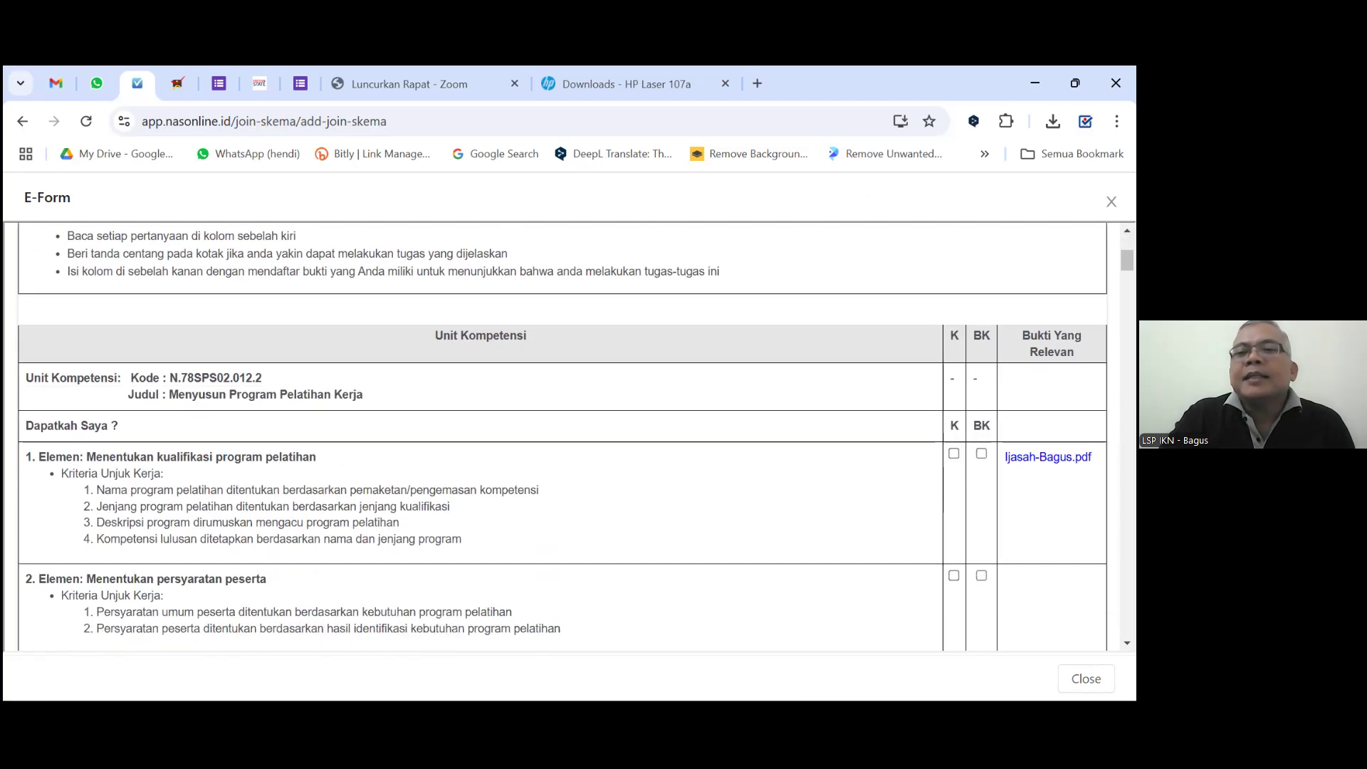
{"action": "scroll", "coordinate": [563, 435], "scroll_direction": "down", "scroll_amount": 1}
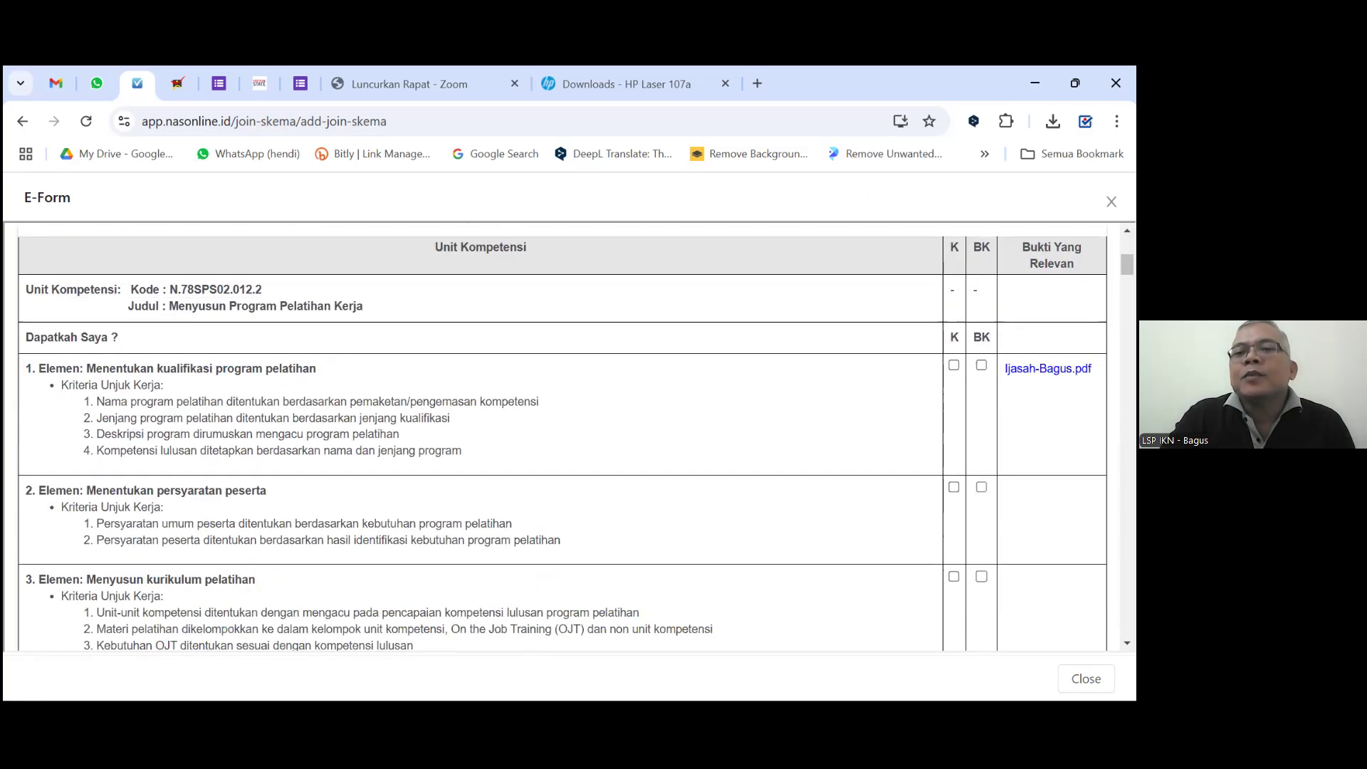
{"action": "scroll", "coordinate": [563, 436], "scroll_direction": "down", "scroll_amount": 2}
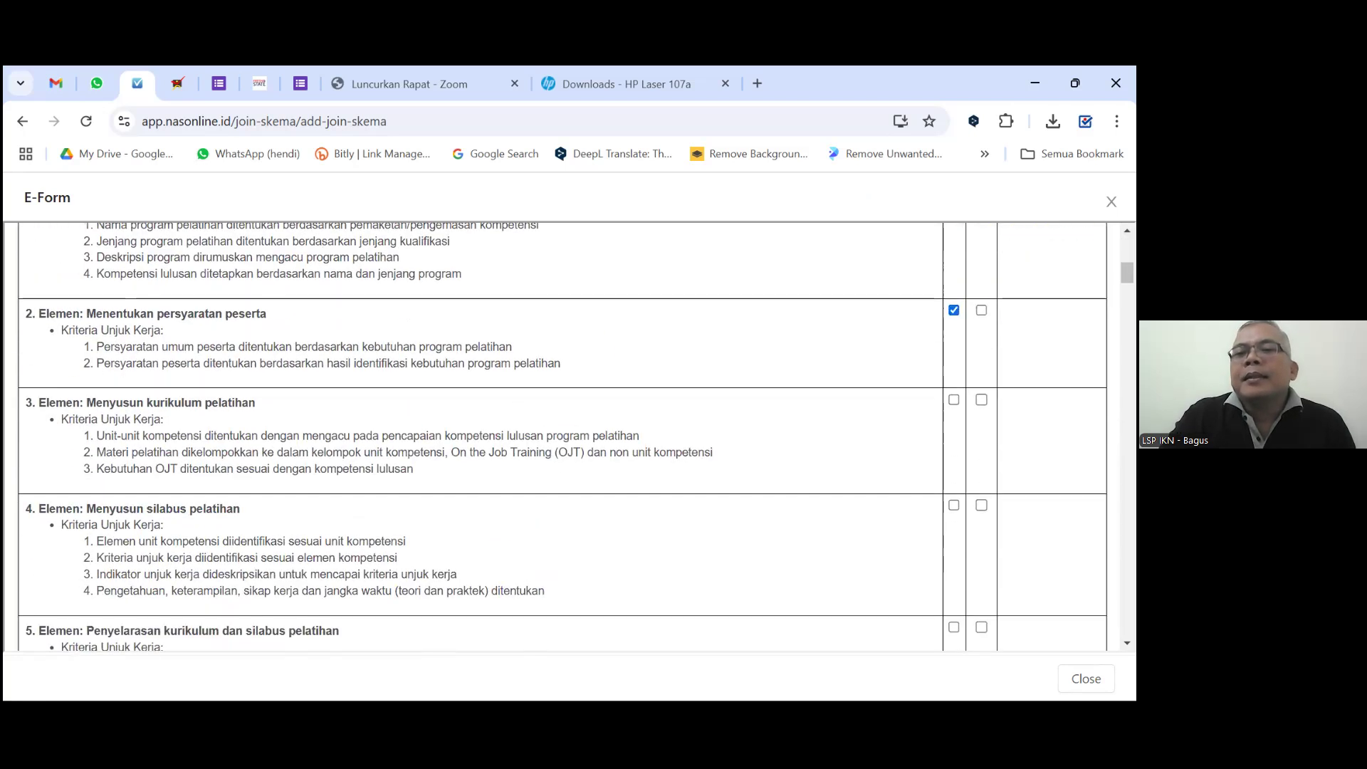
{"action": "left_click", "coordinate": [954, 400]}
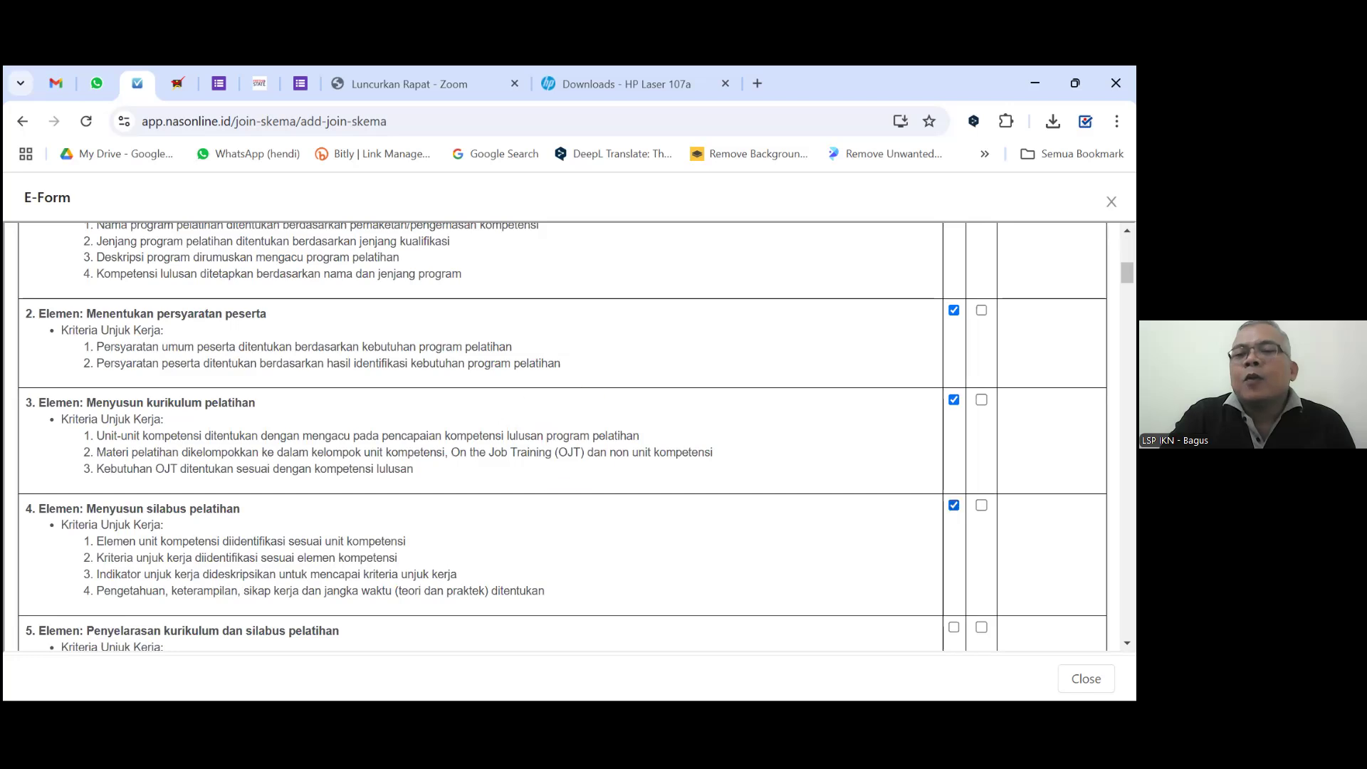
{"action": "scroll", "coordinate": [562, 436], "scroll_direction": "down", "scroll_amount": 2}
{"action": "scroll", "coordinate": [562, 436], "scroll_direction": "down", "scroll_amount": 1}
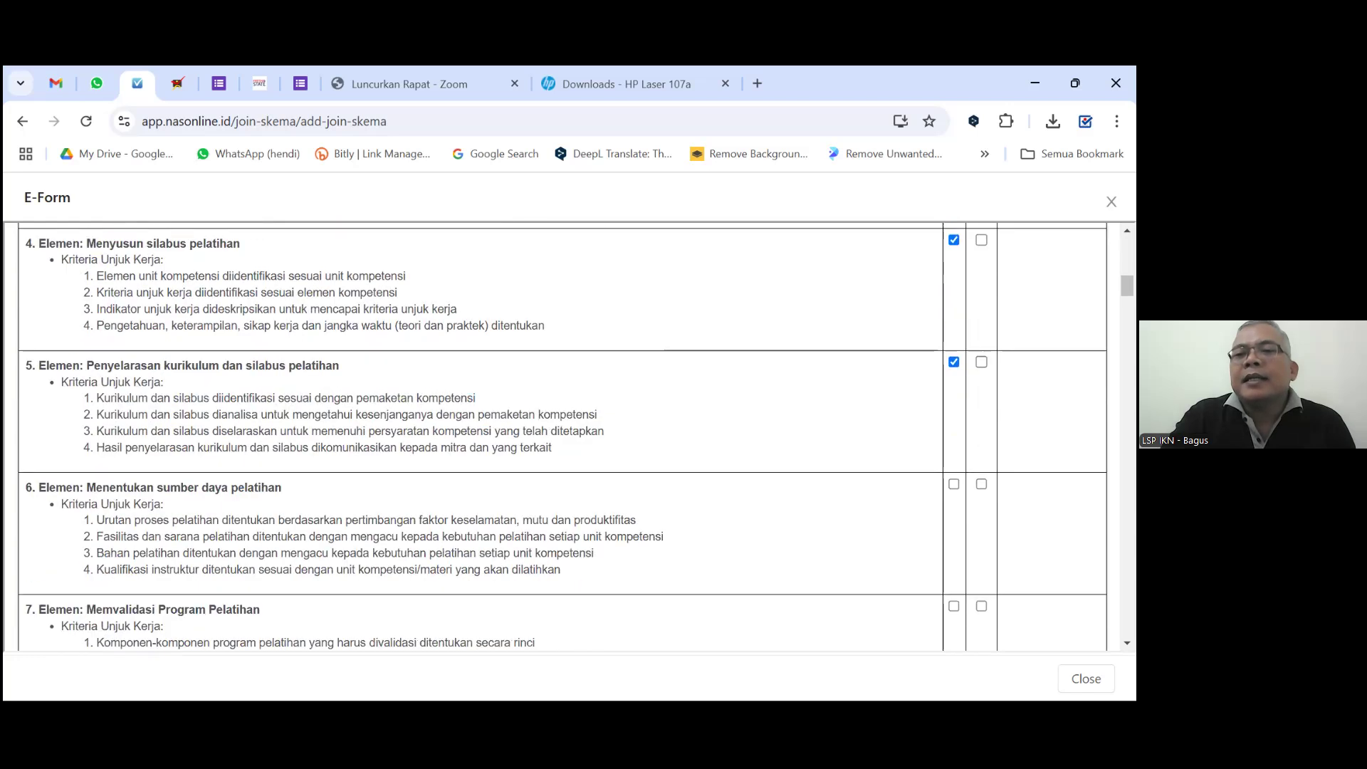
{"action": "scroll", "coordinate": [562, 436], "scroll_direction": "down", "scroll_amount": 4}
{"action": "scroll", "coordinate": [563, 437], "scroll_direction": "up", "scroll_amount": 2}
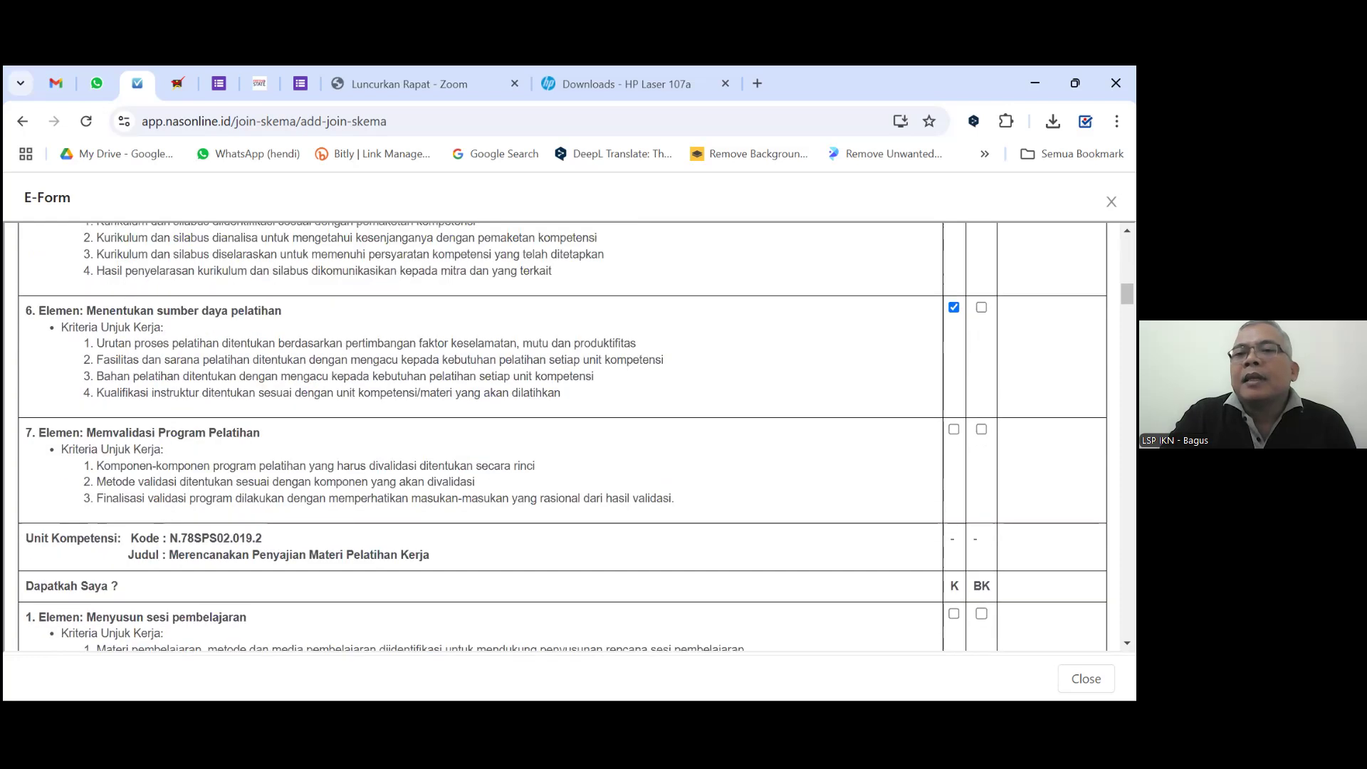
{"action": "left_click", "coordinate": [953, 429]}
{"action": "scroll", "coordinate": [953, 429], "scroll_direction": "down", "scroll_amount": 2}
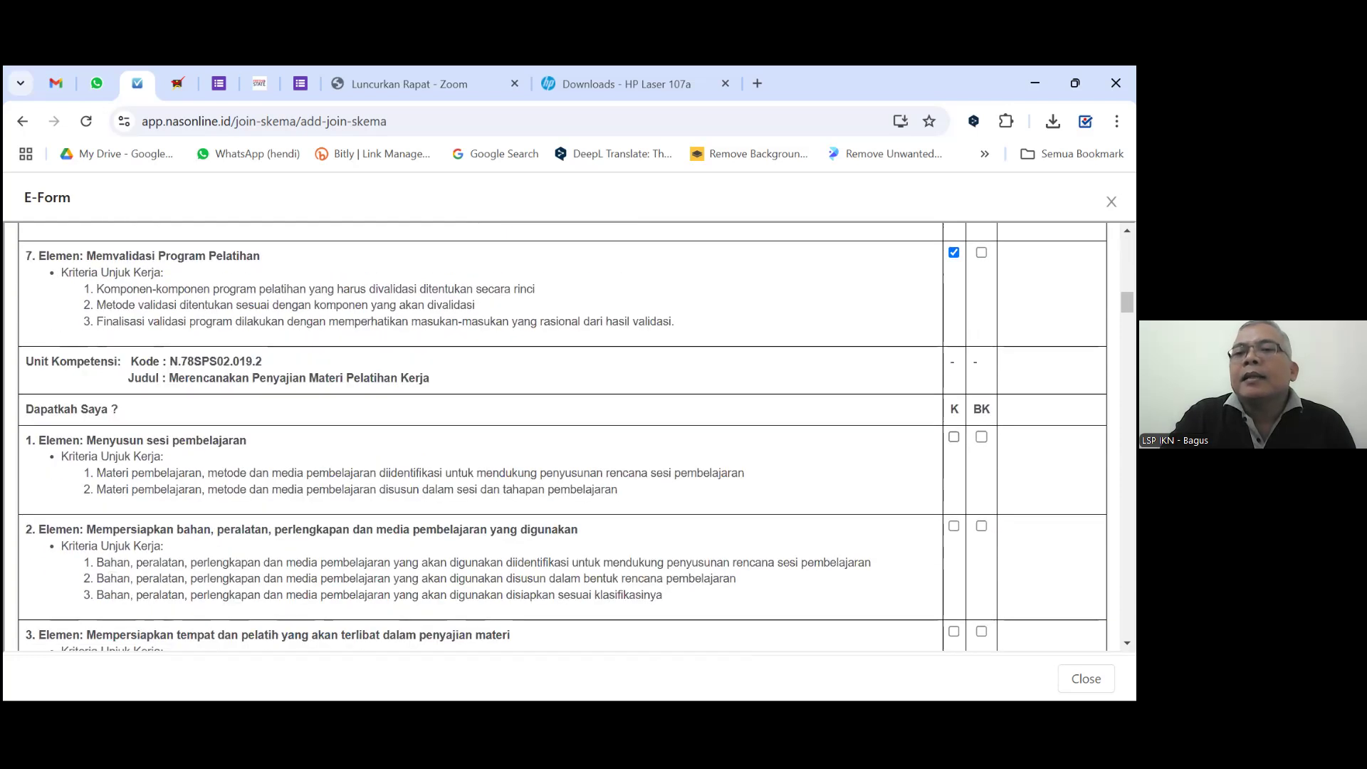
{"action": "left_click", "coordinate": [953, 437]}
Tick K for venue and trainer preparation, learning environment, evaluation plan, working relationships and monitoring learning.
{"action": "scroll", "coordinate": [903, 475], "scroll_direction": "down", "scroll_amount": 1}
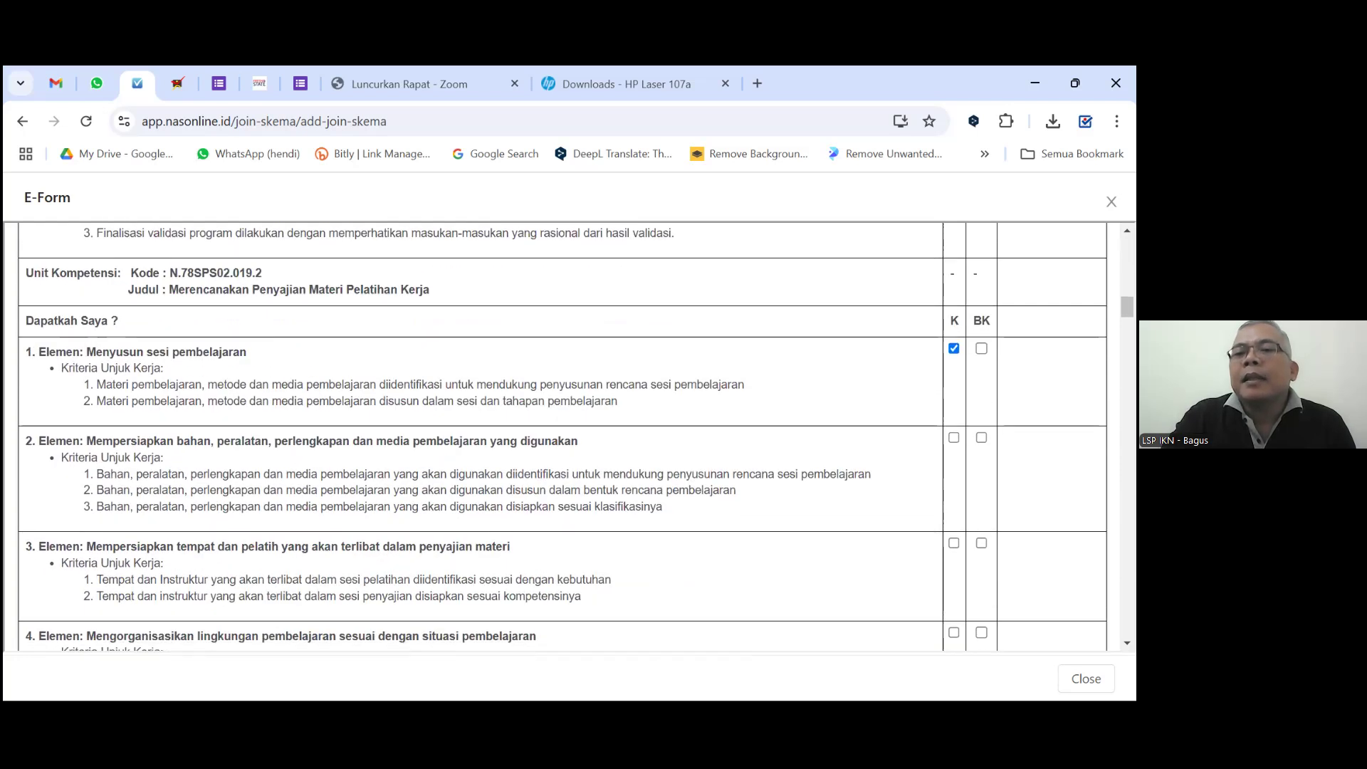
{"action": "left_click", "coordinate": [954, 543]}
{"action": "scroll", "coordinate": [953, 543], "scroll_direction": "down", "scroll_amount": 3}
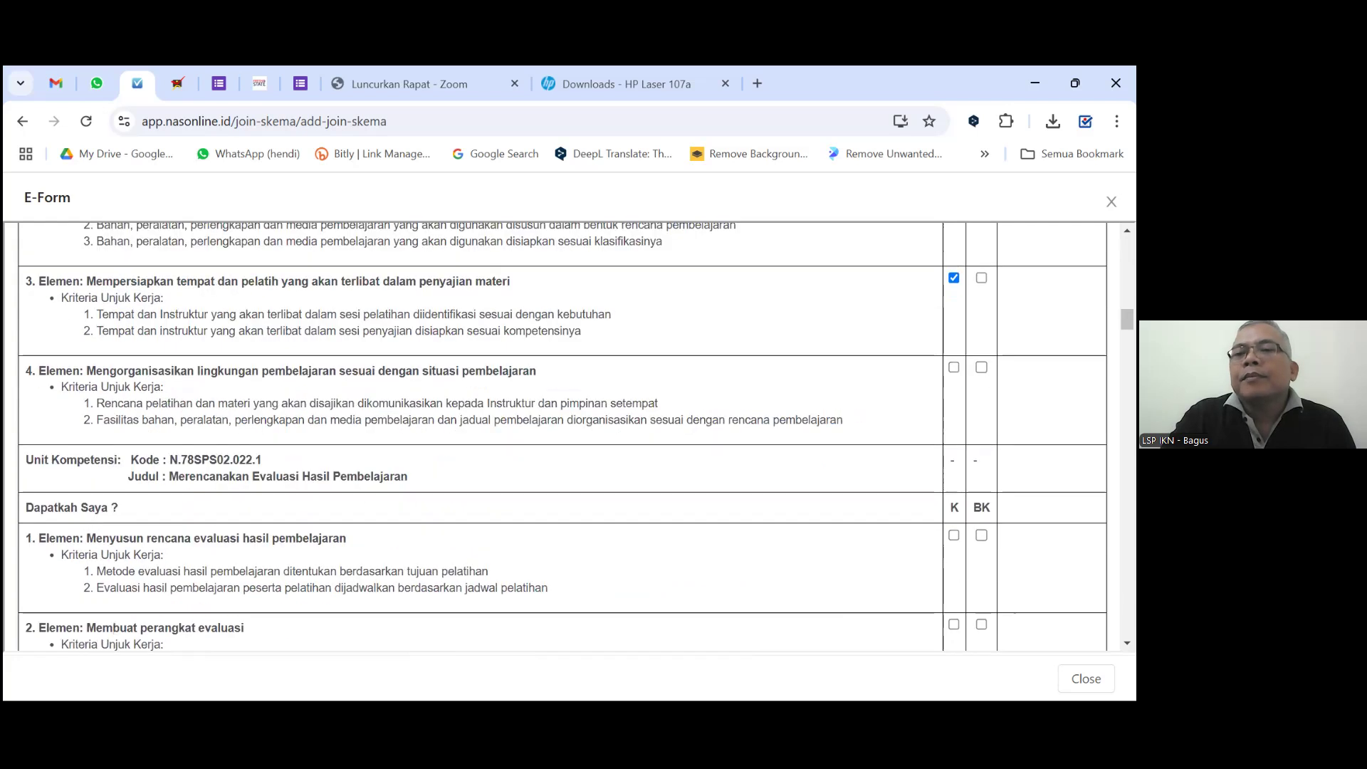
{"action": "left_click", "coordinate": [954, 367]}
{"action": "left_click", "coordinate": [953, 534]}
{"action": "scroll", "coordinate": [953, 535], "scroll_direction": "down", "scroll_amount": 2}
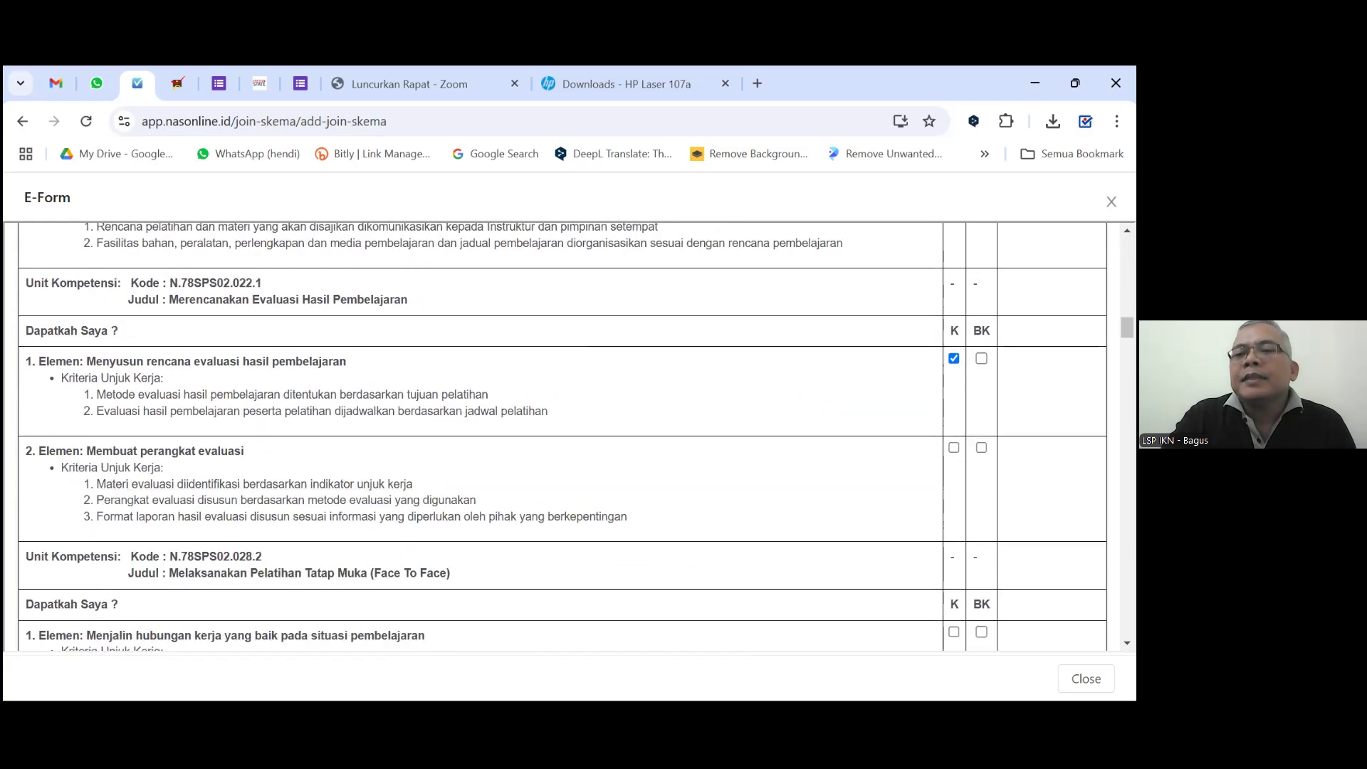
{"action": "scroll", "coordinate": [903, 499], "scroll_direction": "down", "scroll_amount": 2}
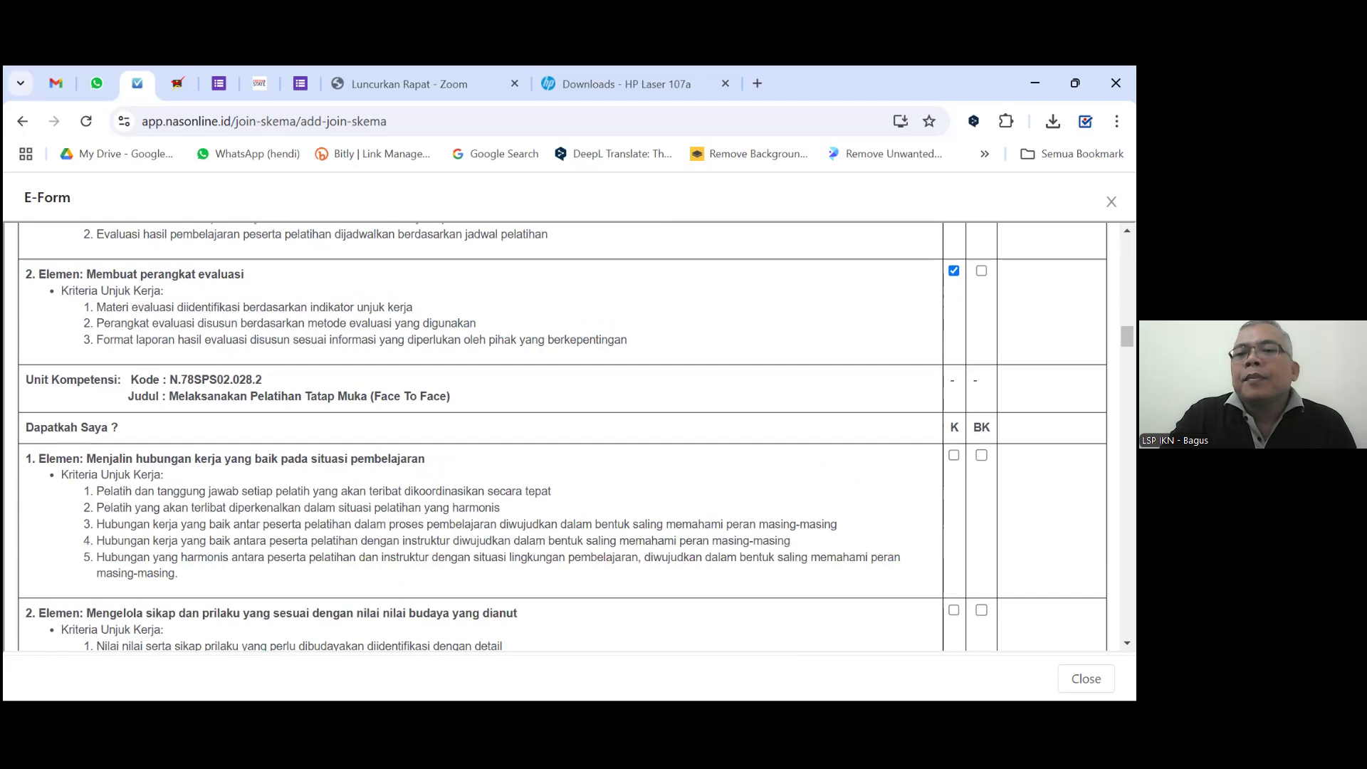
{"action": "left_click", "coordinate": [953, 451]}
{"action": "scroll", "coordinate": [953, 451], "scroll_direction": "down", "scroll_amount": 1}
{"action": "scroll", "coordinate": [562, 436], "scroll_direction": "down", "scroll_amount": 1}
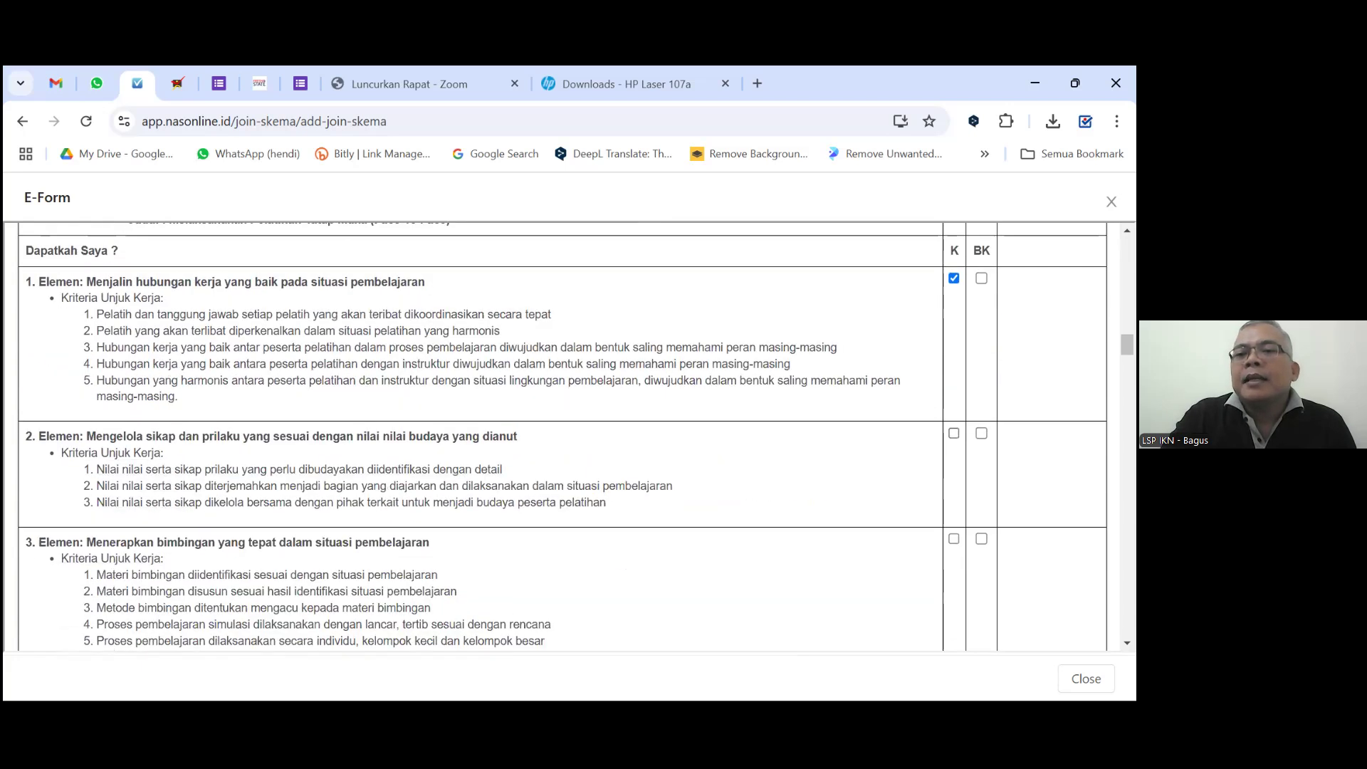
{"action": "scroll", "coordinate": [562, 437], "scroll_direction": "down", "scroll_amount": 2}
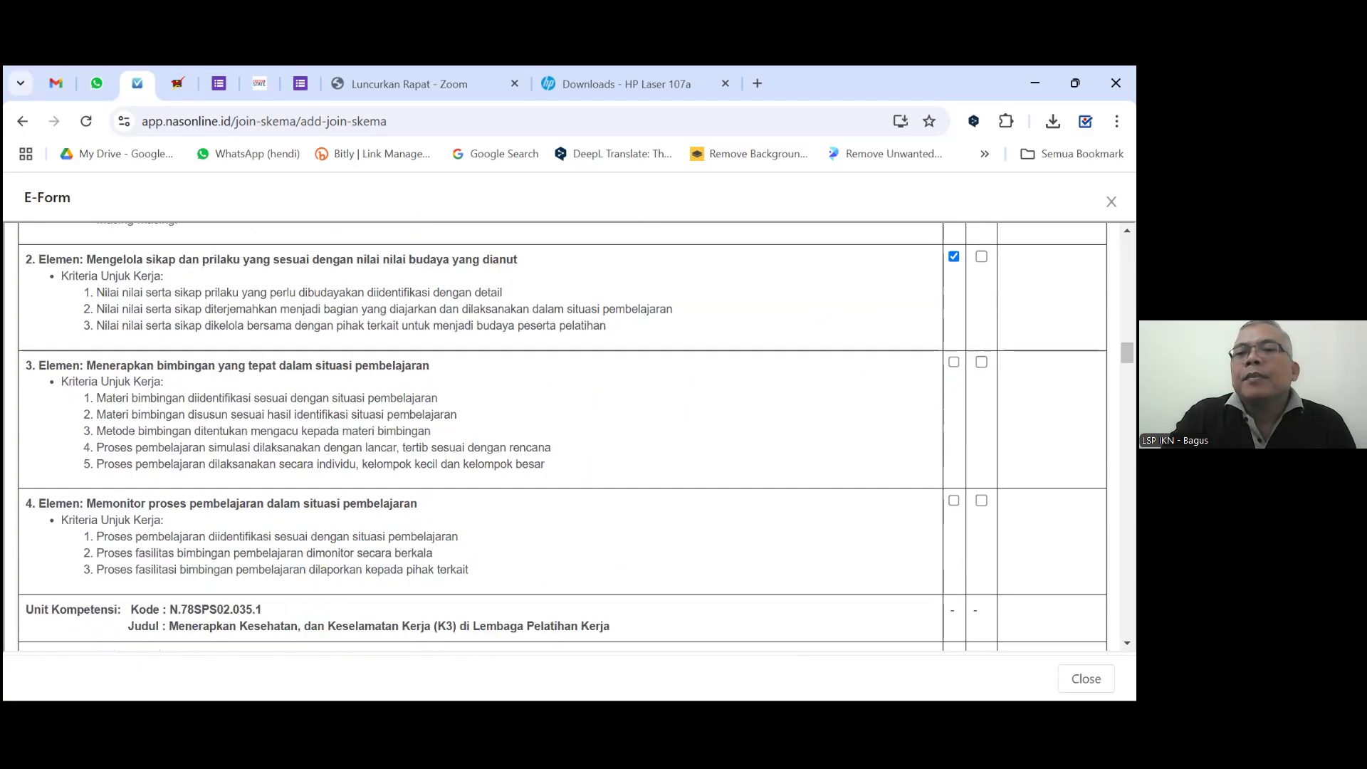
{"action": "left_click", "coordinate": [953, 500]}
Tick K for Menilai risiko di tempat pelatihan and the remaining K3 safety elements.
{"action": "scroll", "coordinate": [908, 525], "scroll_direction": "down", "scroll_amount": 3}
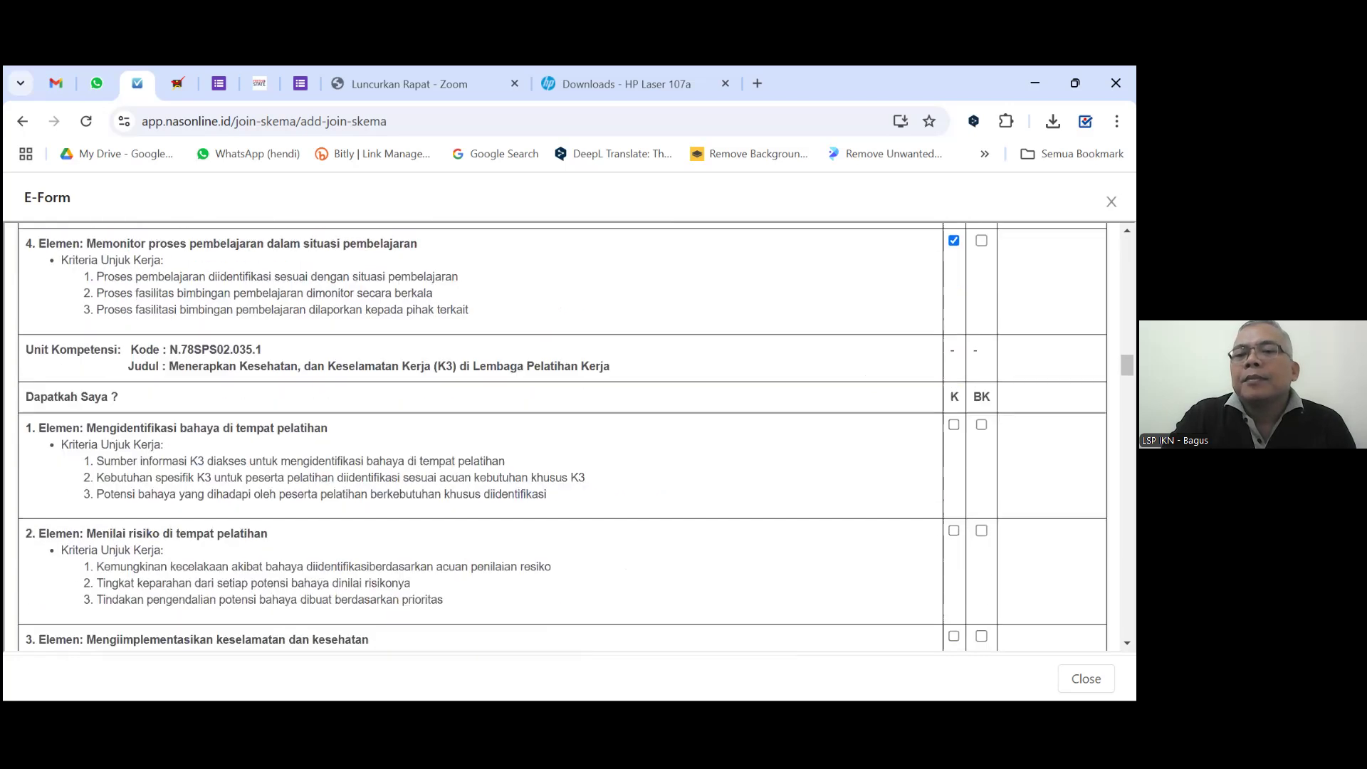
{"action": "left_click", "coordinate": [953, 526]}
{"action": "scroll", "coordinate": [953, 526], "scroll_direction": "down", "scroll_amount": 2}
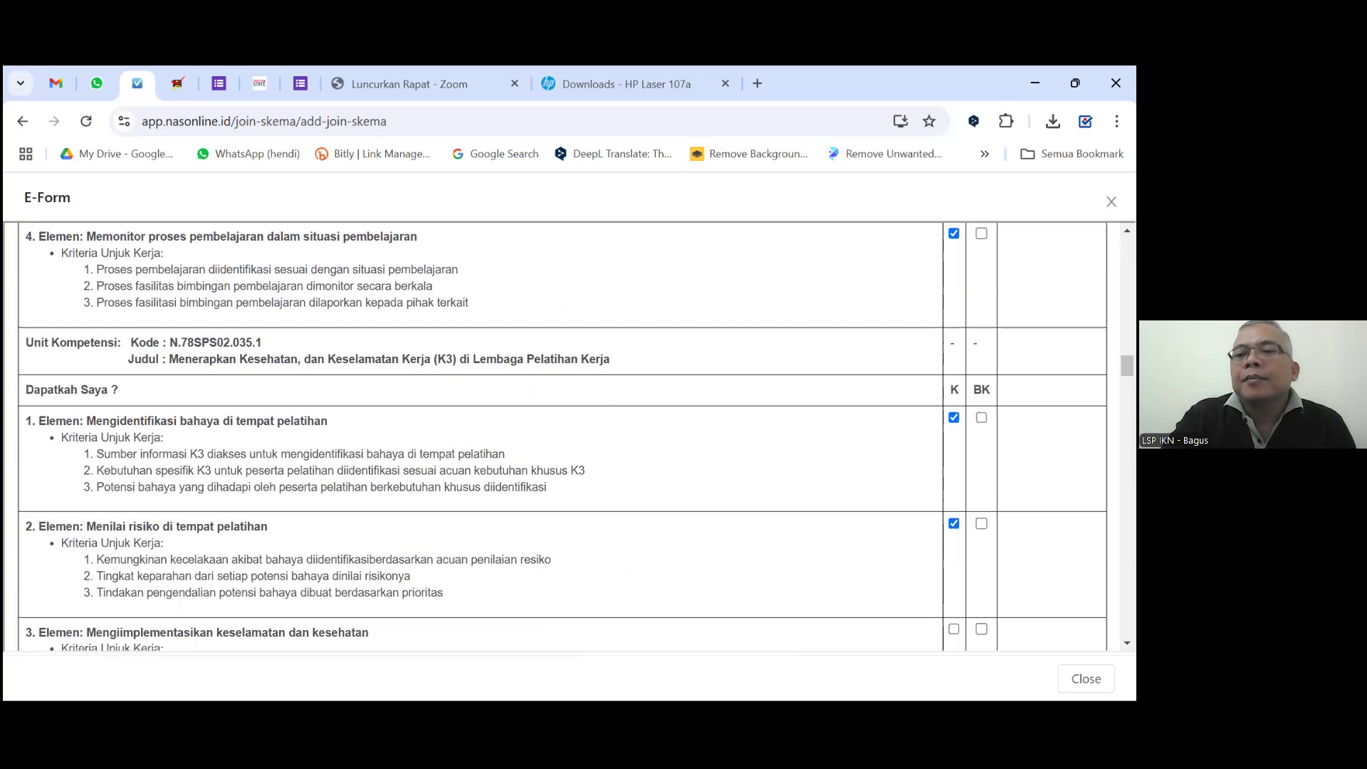
{"action": "left_click", "coordinate": [954, 454]}
{"action": "scroll", "coordinate": [954, 454], "scroll_direction": "down", "scroll_amount": 3}
{"action": "left_click", "coordinate": [953, 294]}
Tick K for the language requirements, language specialists, strategy evaluation and participant assessment plan elements.
{"action": "left_click", "coordinate": [953, 479]}
{"action": "scroll", "coordinate": [953, 479], "scroll_direction": "down", "scroll_amount": 2}
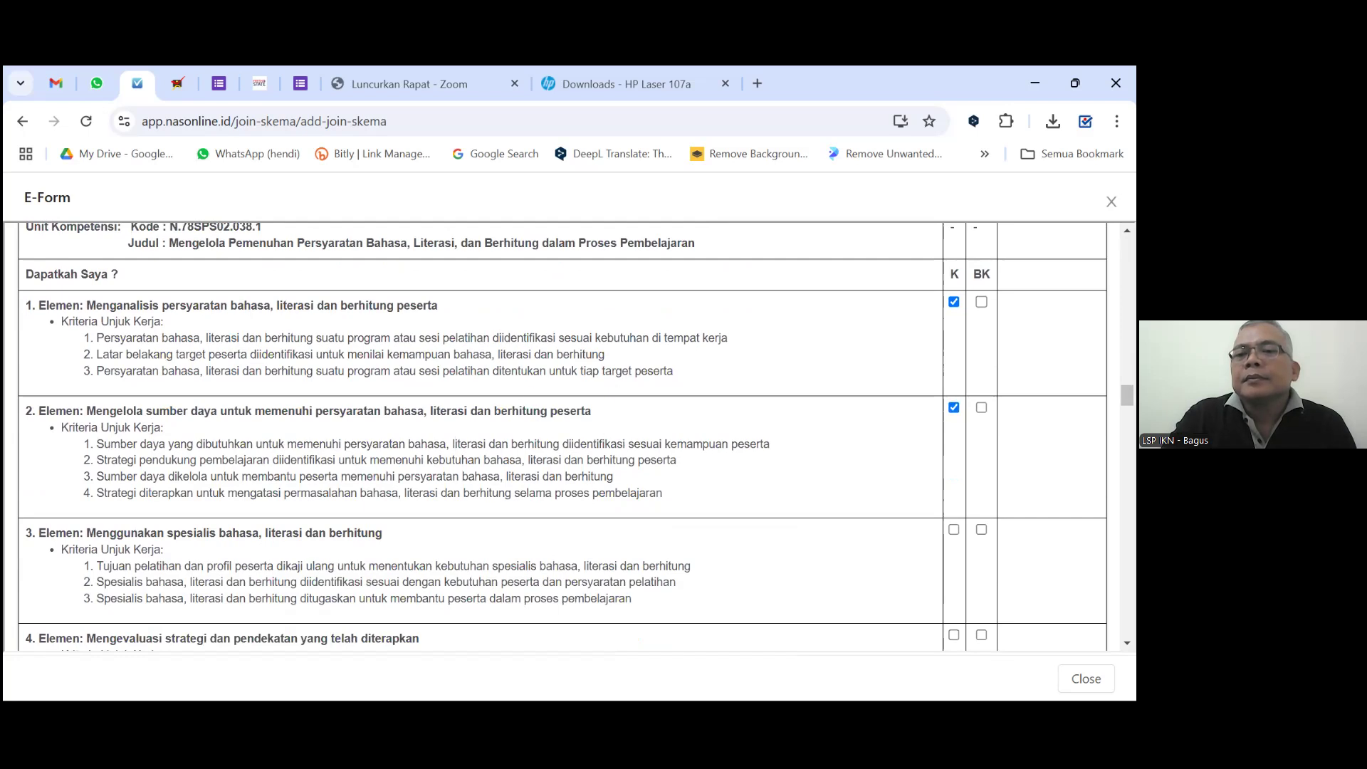
{"action": "left_click", "coordinate": [953, 529]}
{"action": "scroll", "coordinate": [953, 529], "scroll_direction": "down", "scroll_amount": 2}
{"action": "left_click", "coordinate": [953, 452]}
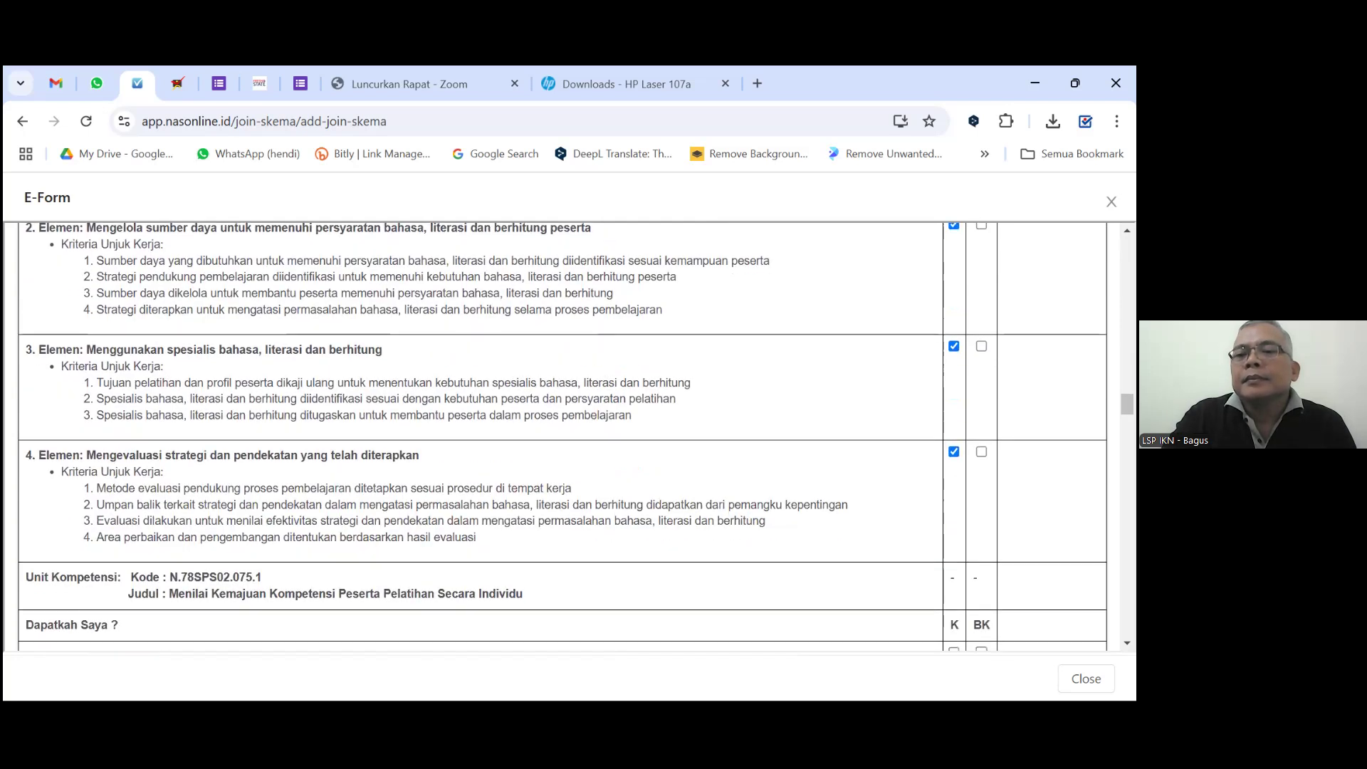
{"action": "scroll", "coordinate": [562, 436], "scroll_direction": "down", "scroll_amount": 3}
{"action": "left_click", "coordinate": [954, 393]}
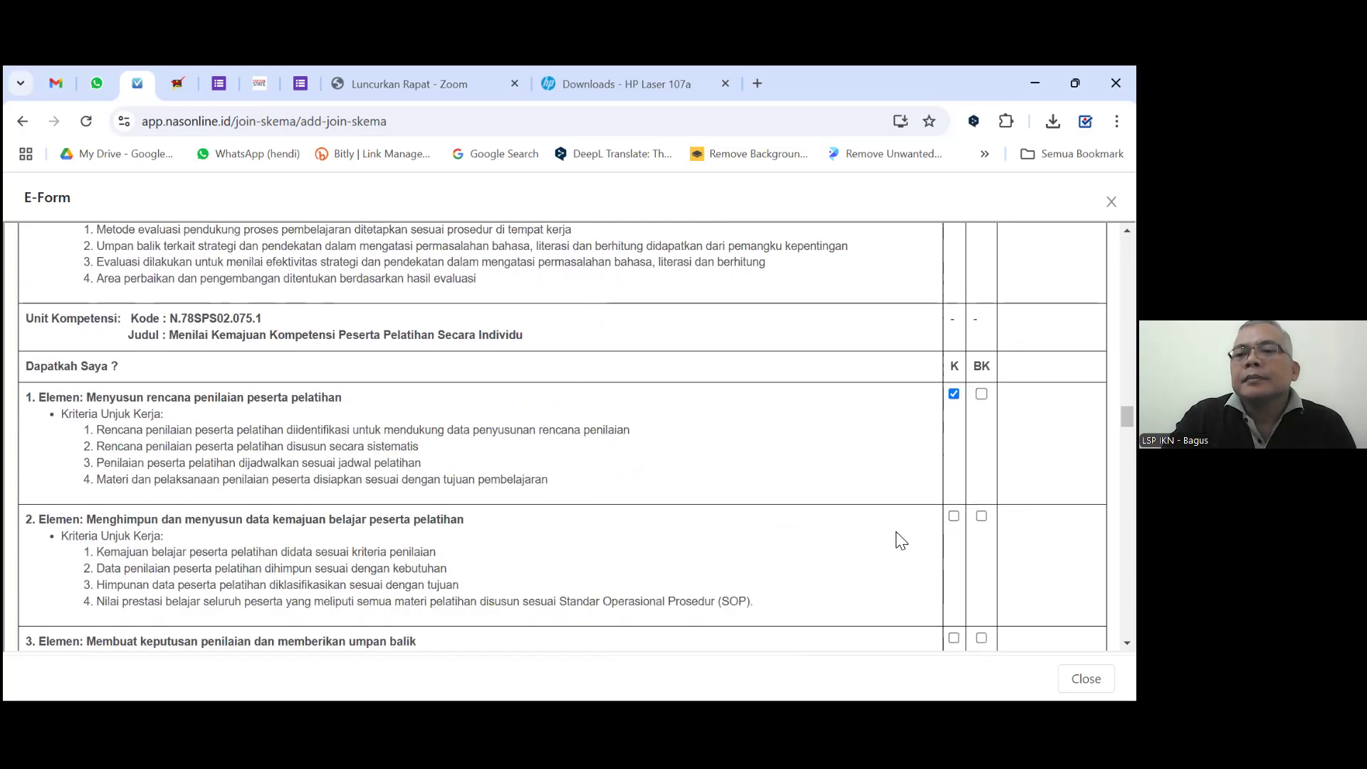
Tick K for the individual competency, training needs and learning strategy elements.
{"action": "scroll", "coordinate": [900, 540], "scroll_direction": "down", "scroll_amount": 4}
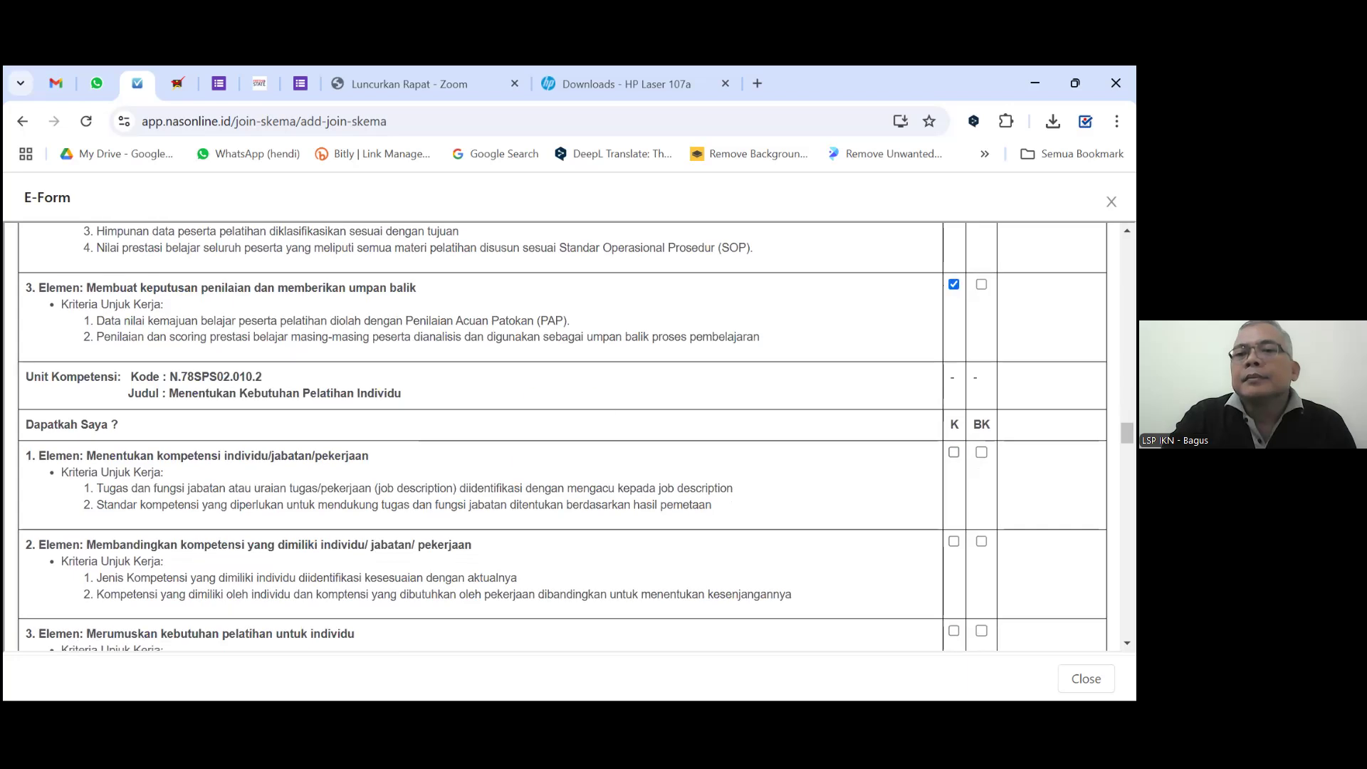
{"action": "left_click", "coordinate": [953, 452]}
{"action": "scroll", "coordinate": [954, 452], "scroll_direction": "down", "scroll_amount": 1}
{"action": "left_click", "coordinate": [954, 453]}
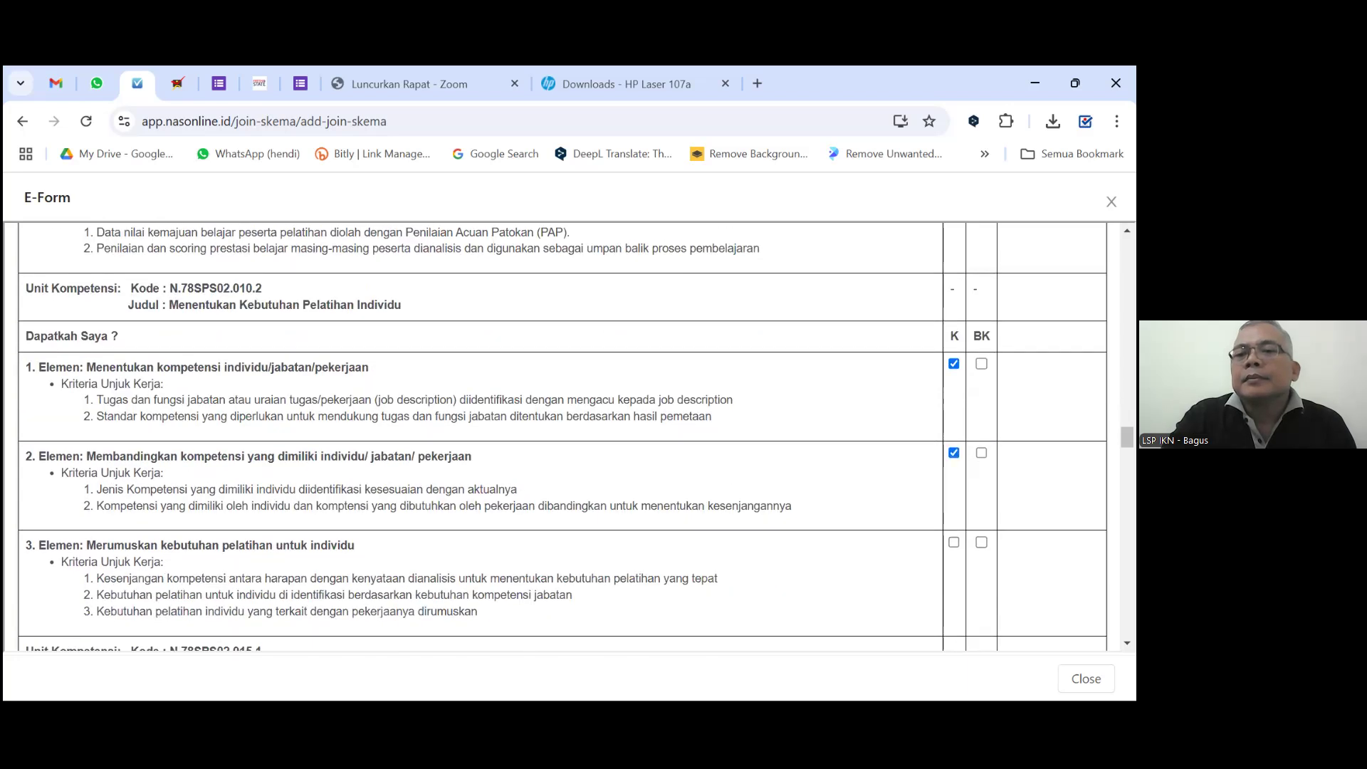
{"action": "left_click", "coordinate": [953, 542]}
{"action": "scroll", "coordinate": [883, 559], "scroll_direction": "down", "scroll_amount": 5}
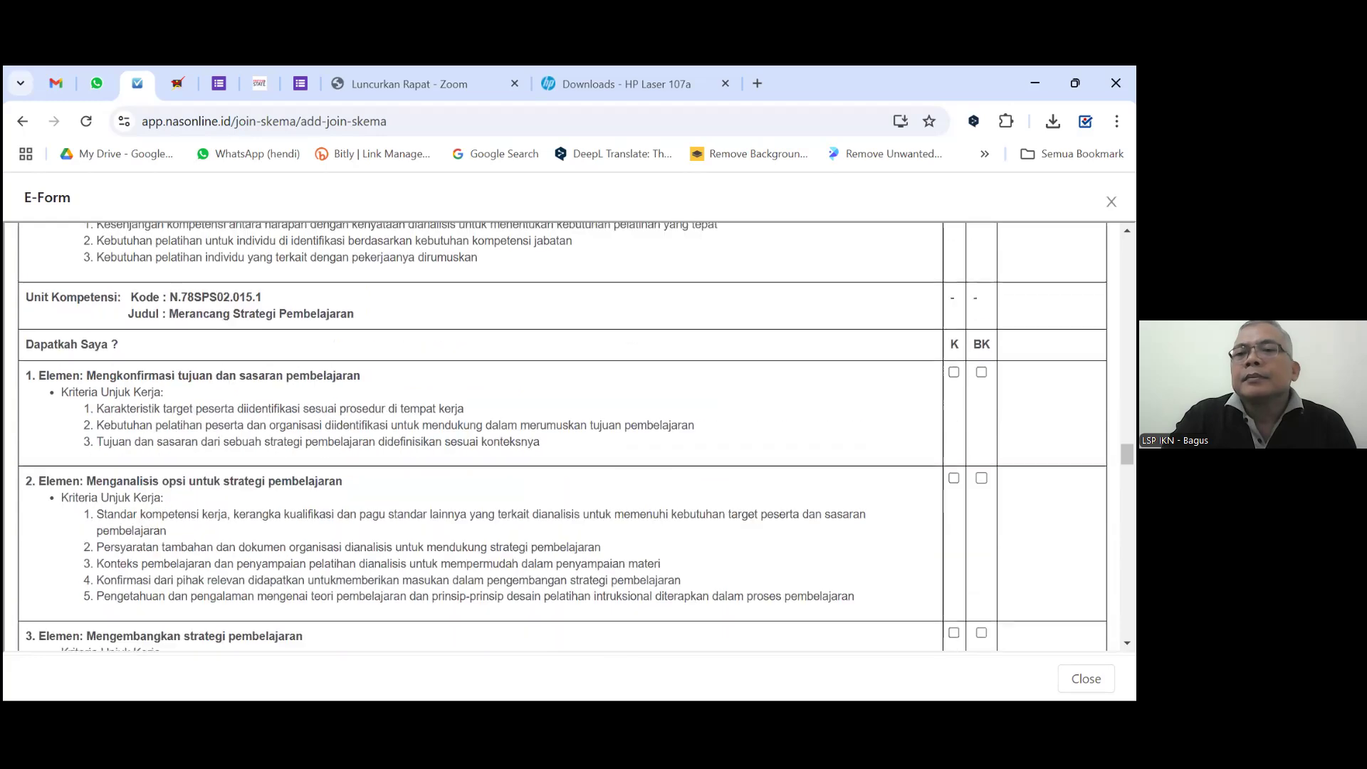
{"action": "left_click", "coordinate": [953, 479]}
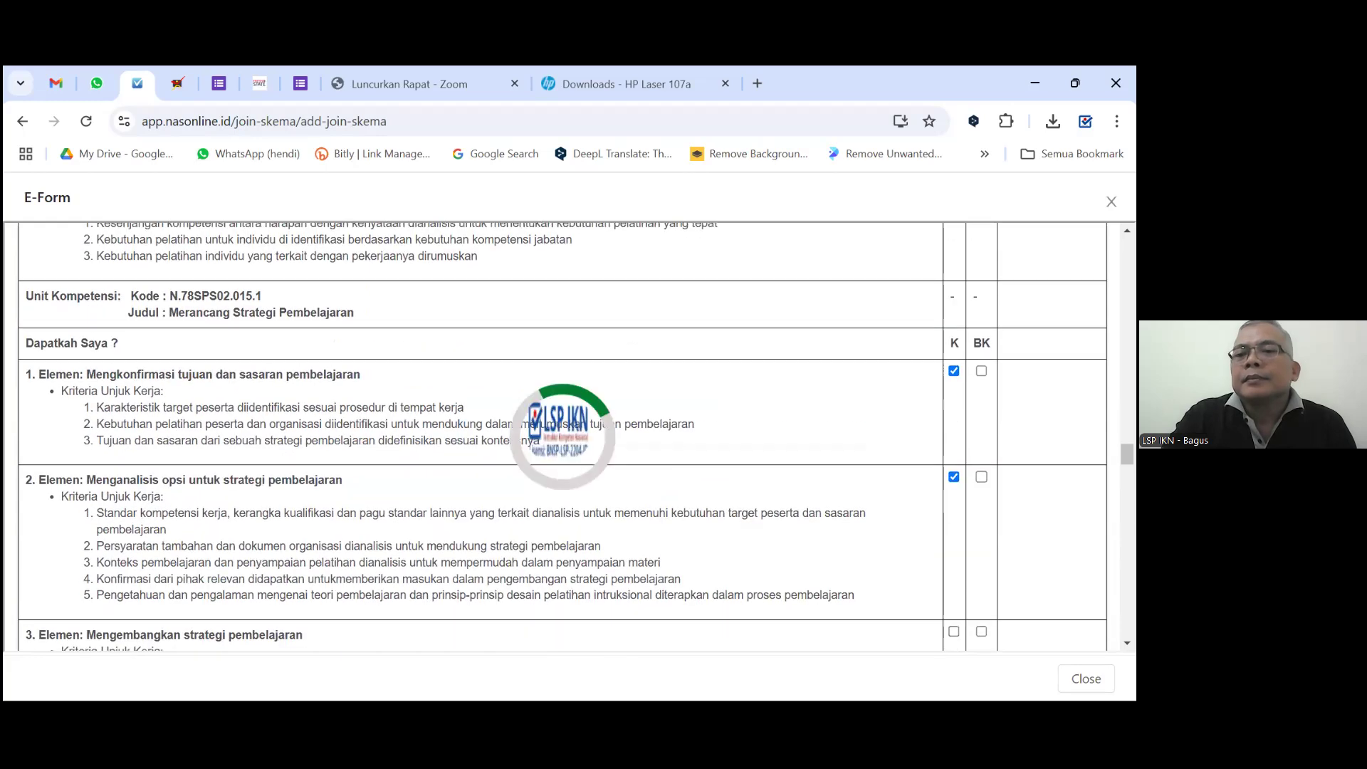
{"action": "scroll", "coordinate": [953, 479], "scroll_direction": "down", "scroll_amount": 1}
{"action": "left_click", "coordinate": [954, 545]}
Tick K for the training materials list, material preparation and training-equipment elements.
{"action": "scroll", "coordinate": [953, 544], "scroll_direction": "down", "scroll_amount": 5}
{"action": "scroll", "coordinate": [561, 438], "scroll_direction": "up", "scroll_amount": 2}
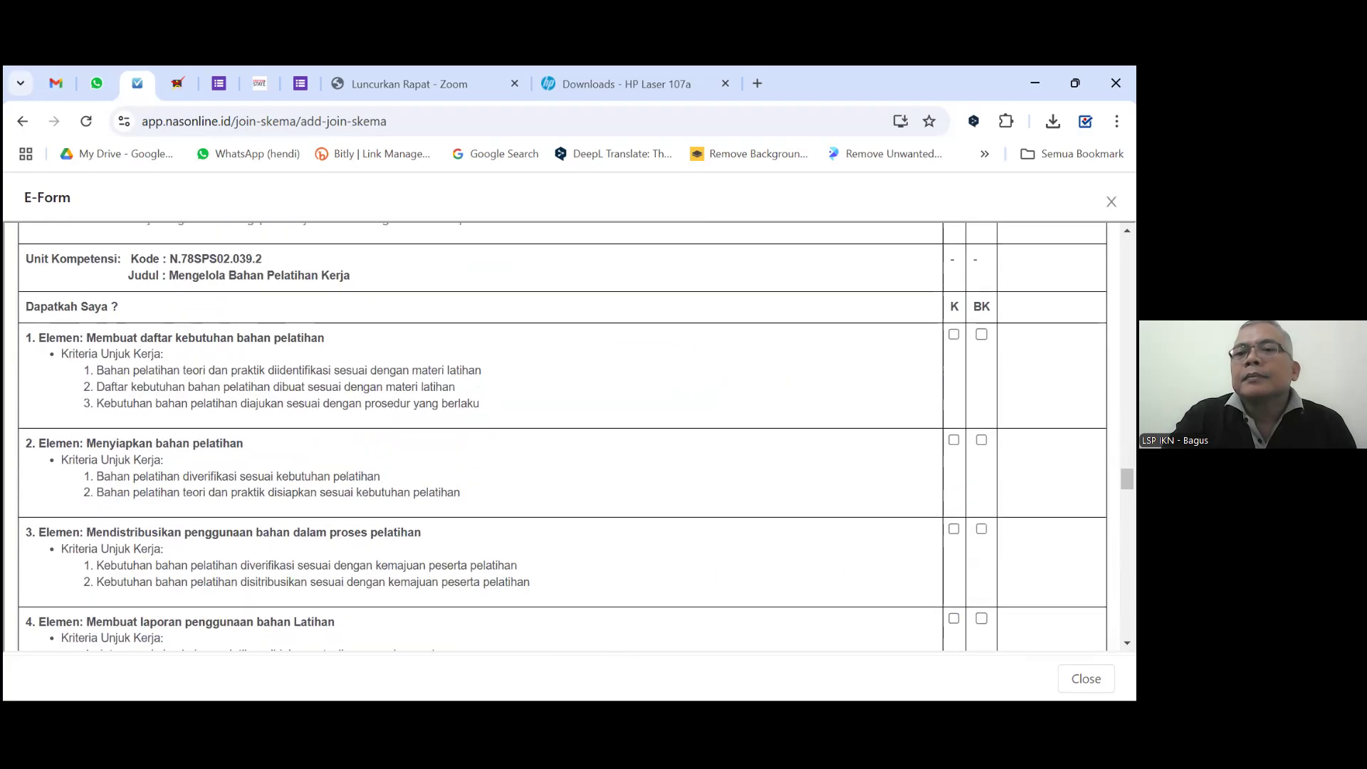
{"action": "left_click", "coordinate": [953, 497]}
{"action": "scroll", "coordinate": [954, 496], "scroll_direction": "down", "scroll_amount": 2}
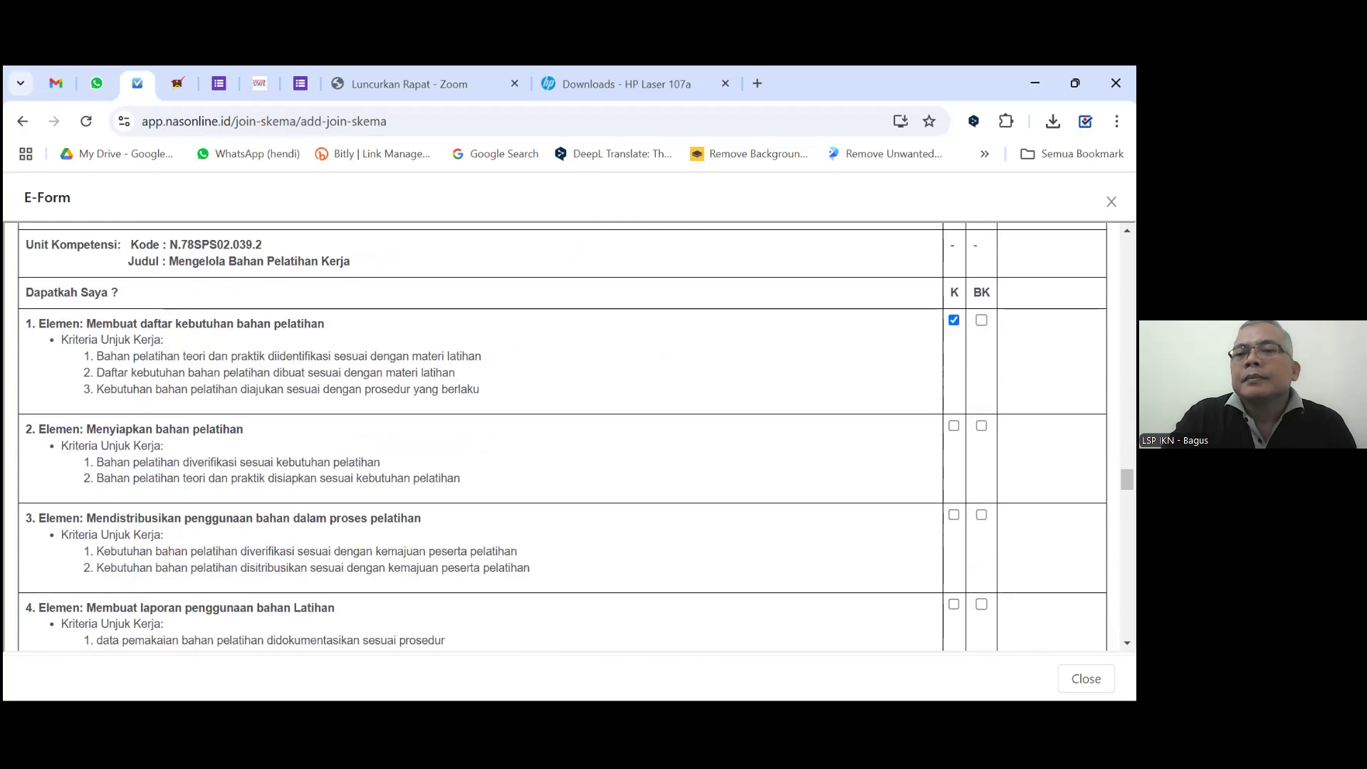
{"action": "left_click", "coordinate": [953, 425]}
{"action": "scroll", "coordinate": [953, 425], "scroll_direction": "down", "scroll_amount": 2}
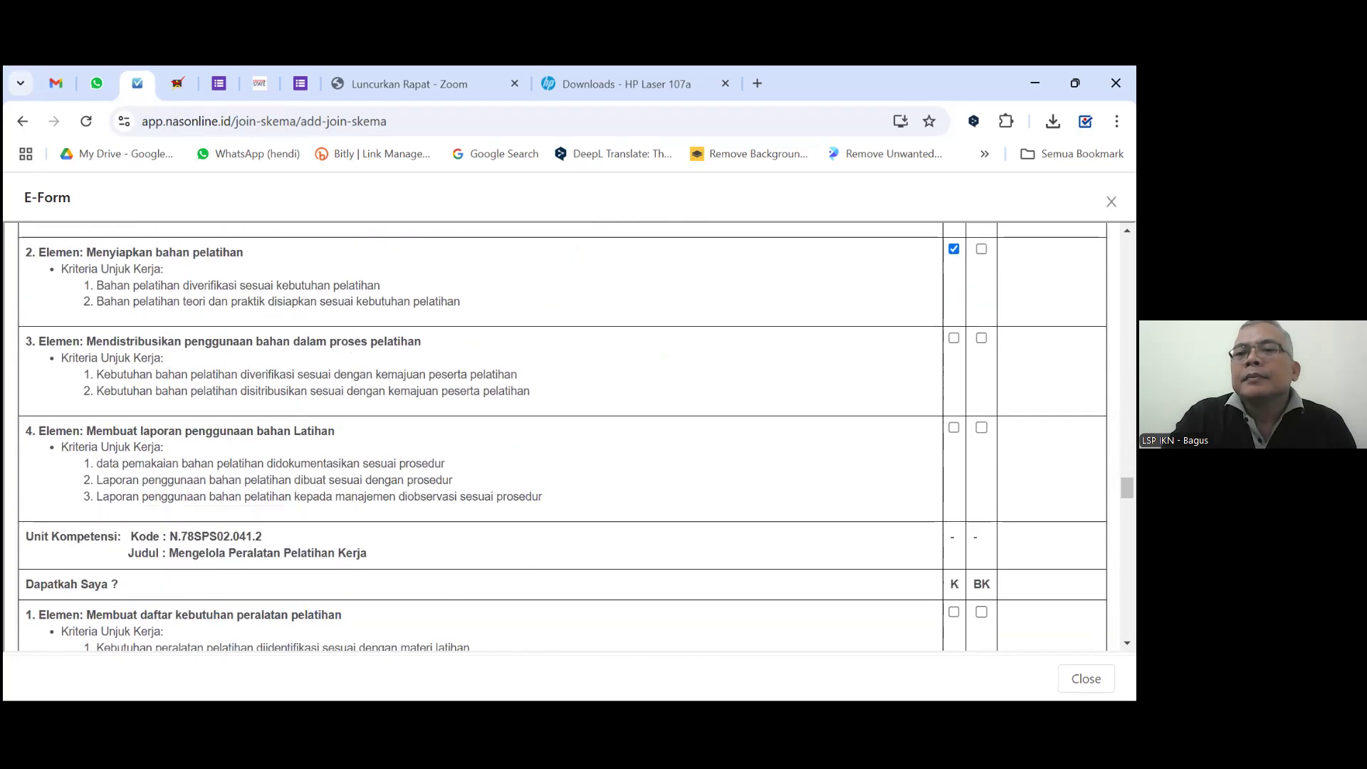
{"action": "scroll", "coordinate": [913, 513], "scroll_direction": "down", "scroll_amount": 2}
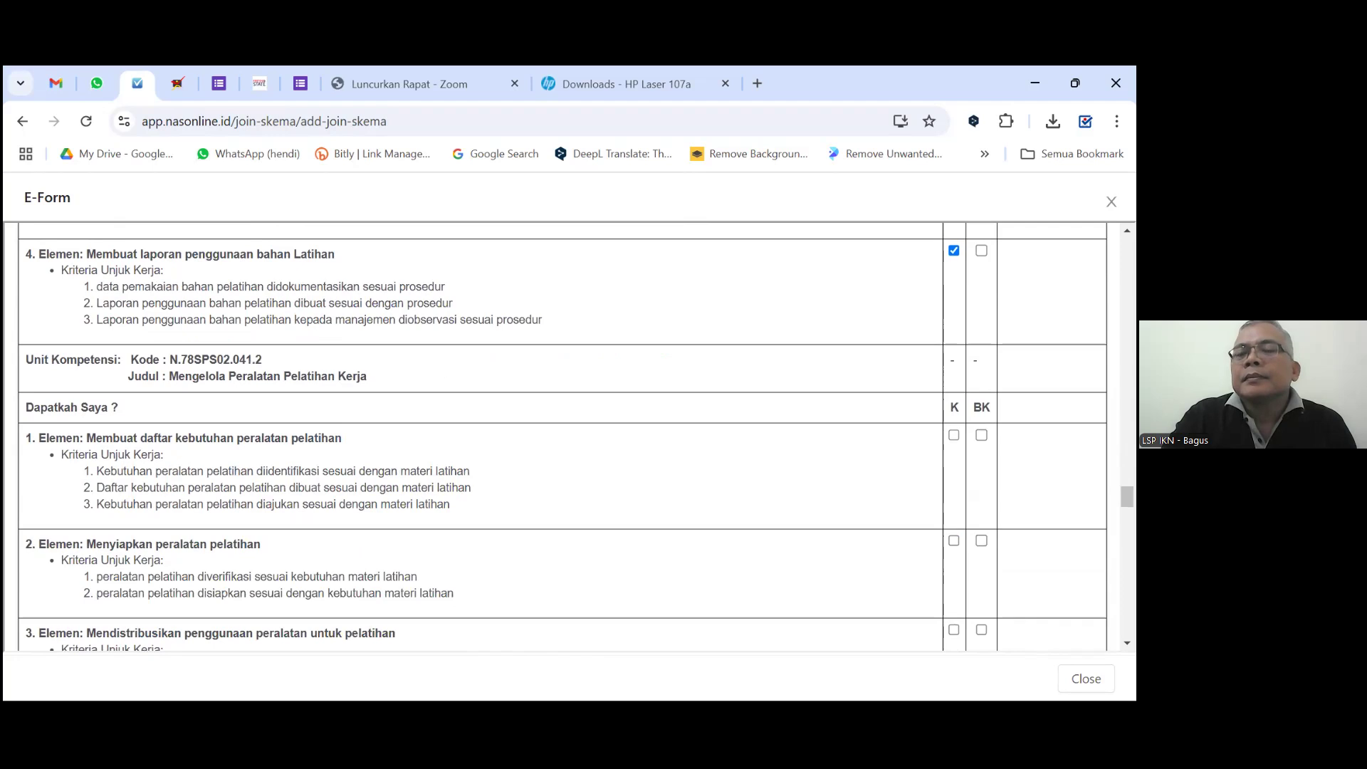
{"action": "left_click", "coordinate": [953, 434]}
{"action": "scroll", "coordinate": [953, 435], "scroll_direction": "down", "scroll_amount": 2}
{"action": "left_click", "coordinate": [953, 363]}
Tick K for elements 2–4 of the next unit, safe learning environment and Mengevaluasi pelaksanaan pelatihan.
{"action": "scroll", "coordinate": [908, 485], "scroll_direction": "down", "scroll_amount": 2}
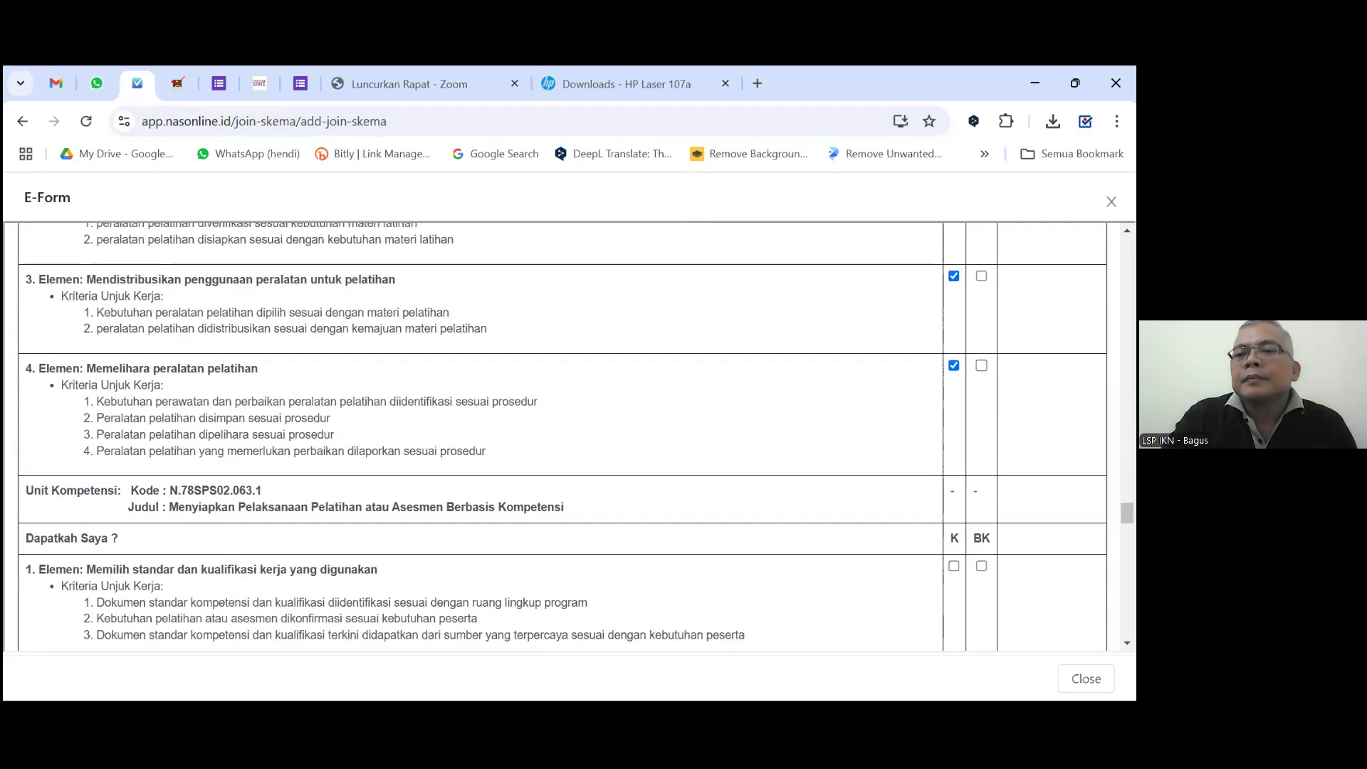
{"action": "scroll", "coordinate": [562, 435], "scroll_direction": "down", "scroll_amount": 4}
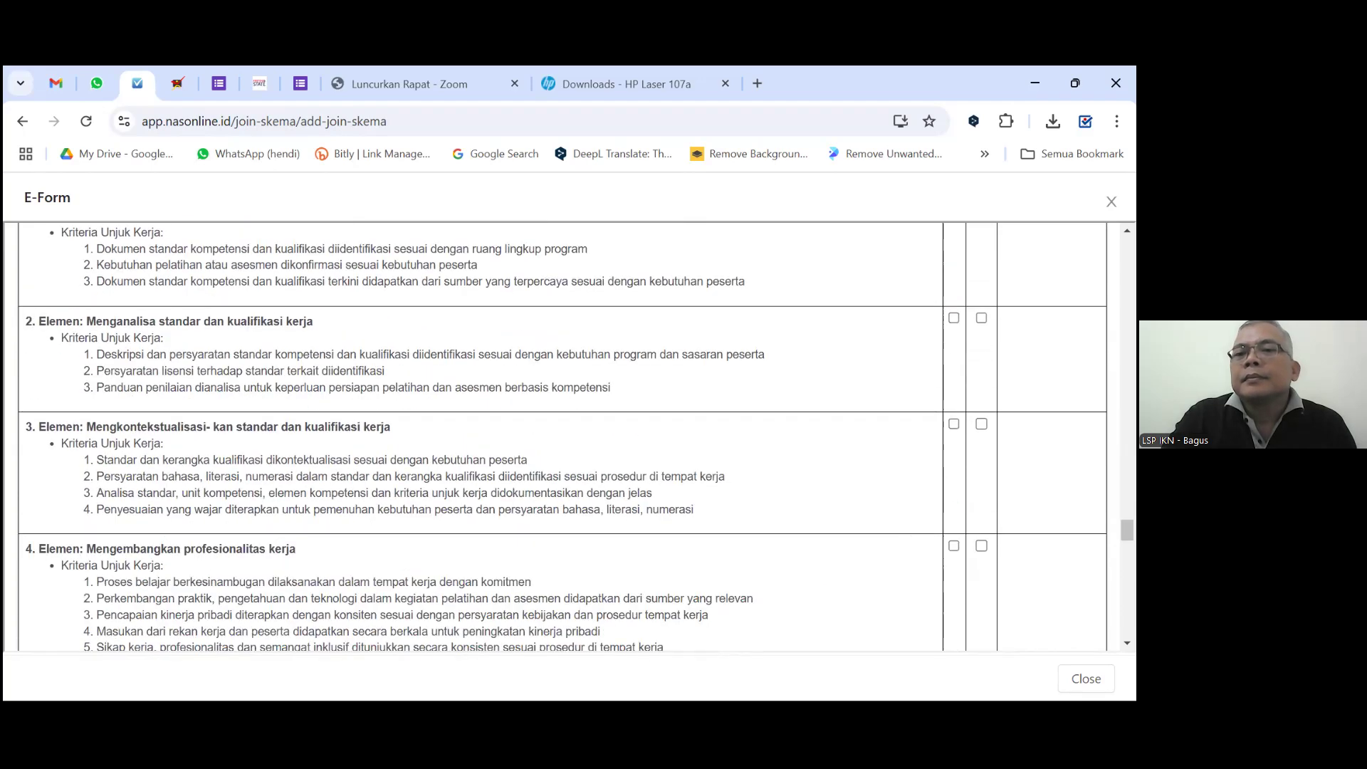
{"action": "left_click", "coordinate": [954, 318]}
{"action": "left_click", "coordinate": [953, 423]}
{"action": "scroll", "coordinate": [953, 424], "scroll_direction": "down", "scroll_amount": 1}
{"action": "left_click", "coordinate": [954, 457]}
{"action": "scroll", "coordinate": [954, 457], "scroll_direction": "down", "scroll_amount": 2}
{"action": "scroll", "coordinate": [953, 457], "scroll_direction": "down", "scroll_amount": 3}
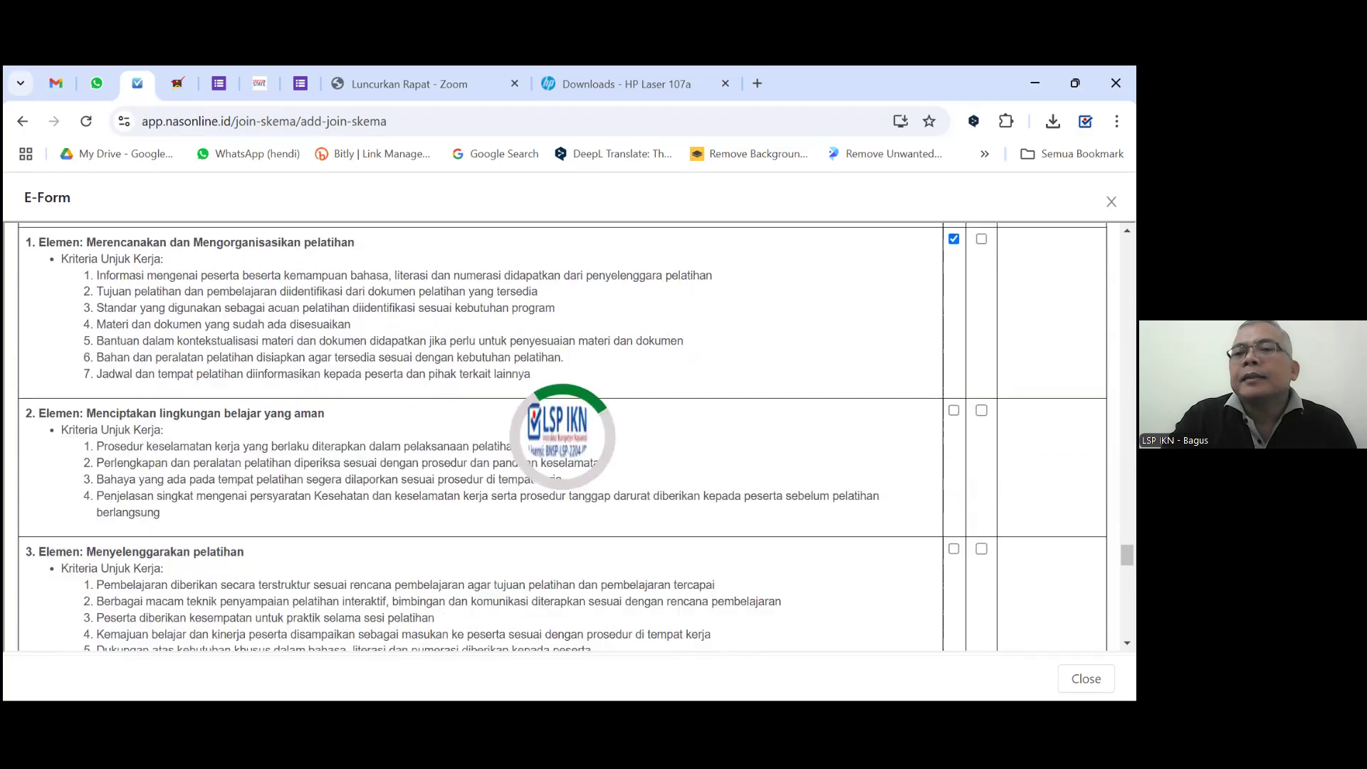
{"action": "left_click", "coordinate": [953, 403]}
{"action": "scroll", "coordinate": [909, 470], "scroll_direction": "down", "scroll_amount": 2}
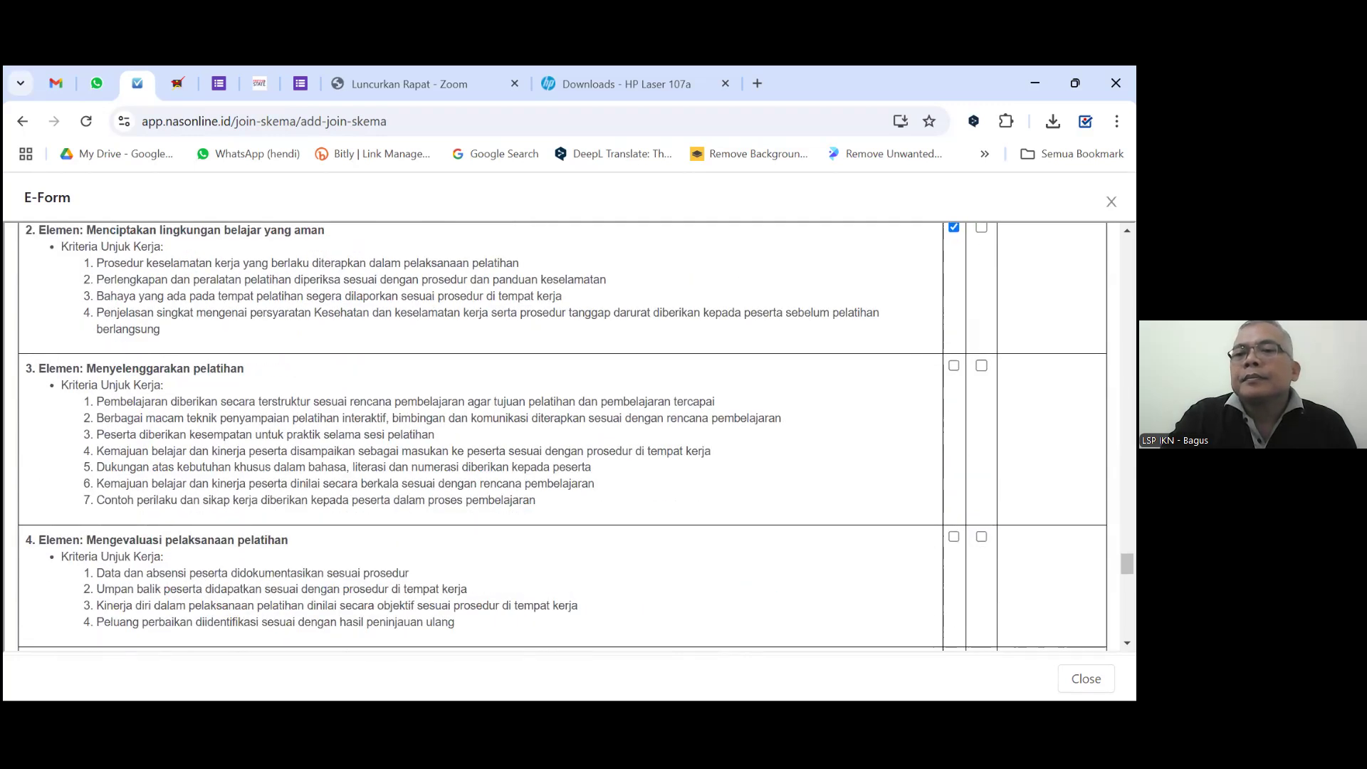
{"action": "left_click", "coordinate": [953, 536]}
Tick K for Mengembangkan perangkat asesmen, Mengumpulkan bukti and element 5 Membuat keputusan asesmen.
{"action": "scroll", "coordinate": [954, 536], "scroll_direction": "down", "scroll_amount": 6}
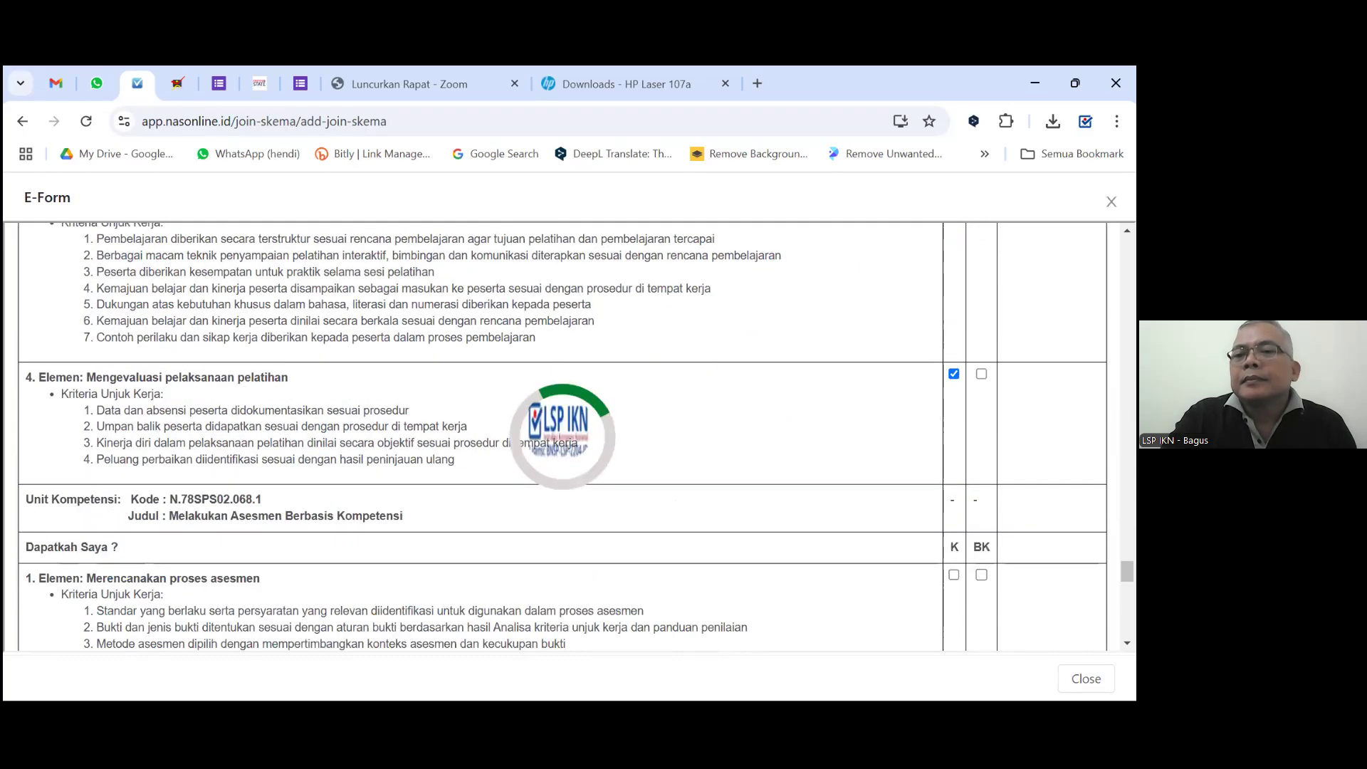
{"action": "scroll", "coordinate": [953, 536], "scroll_direction": "up", "scroll_amount": 3}
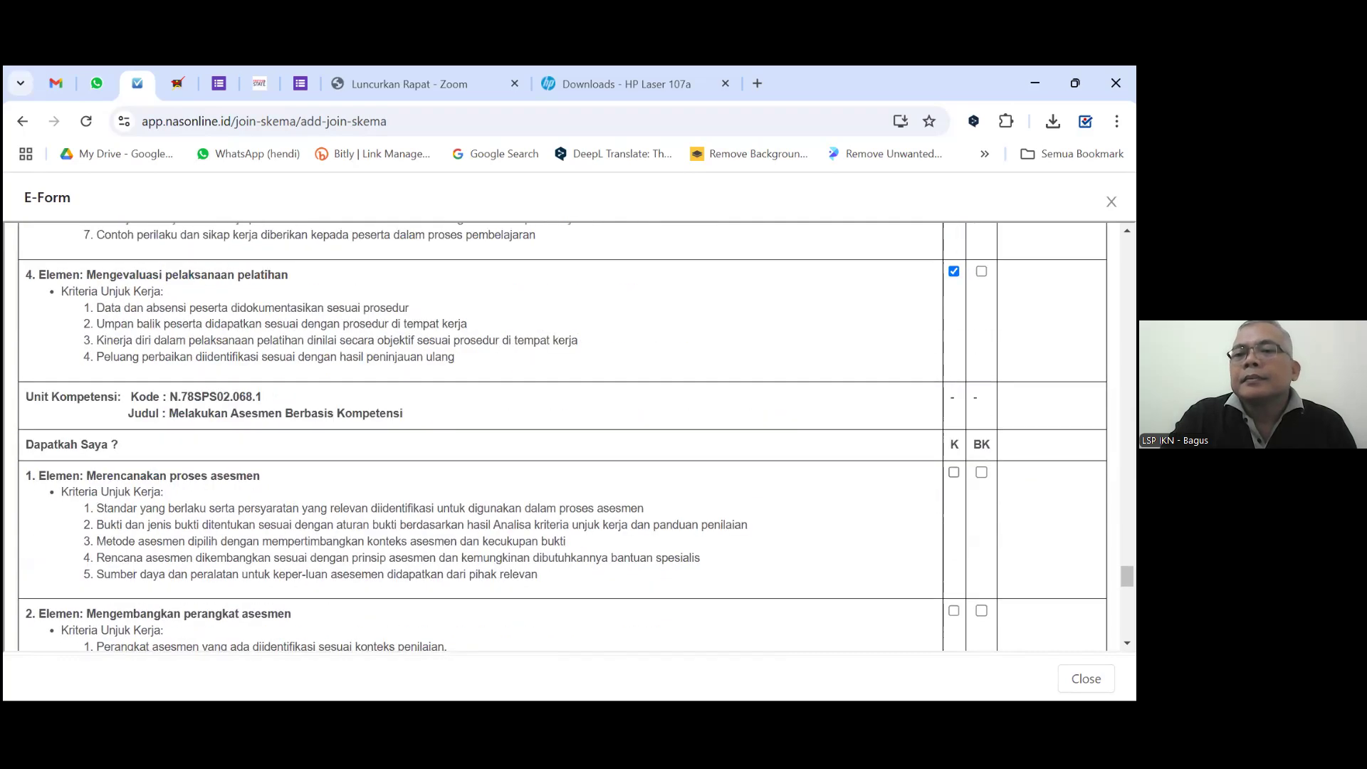
{"action": "left_click", "coordinate": [953, 610]}
{"action": "scroll", "coordinate": [953, 610], "scroll_direction": "down", "scroll_amount": 4}
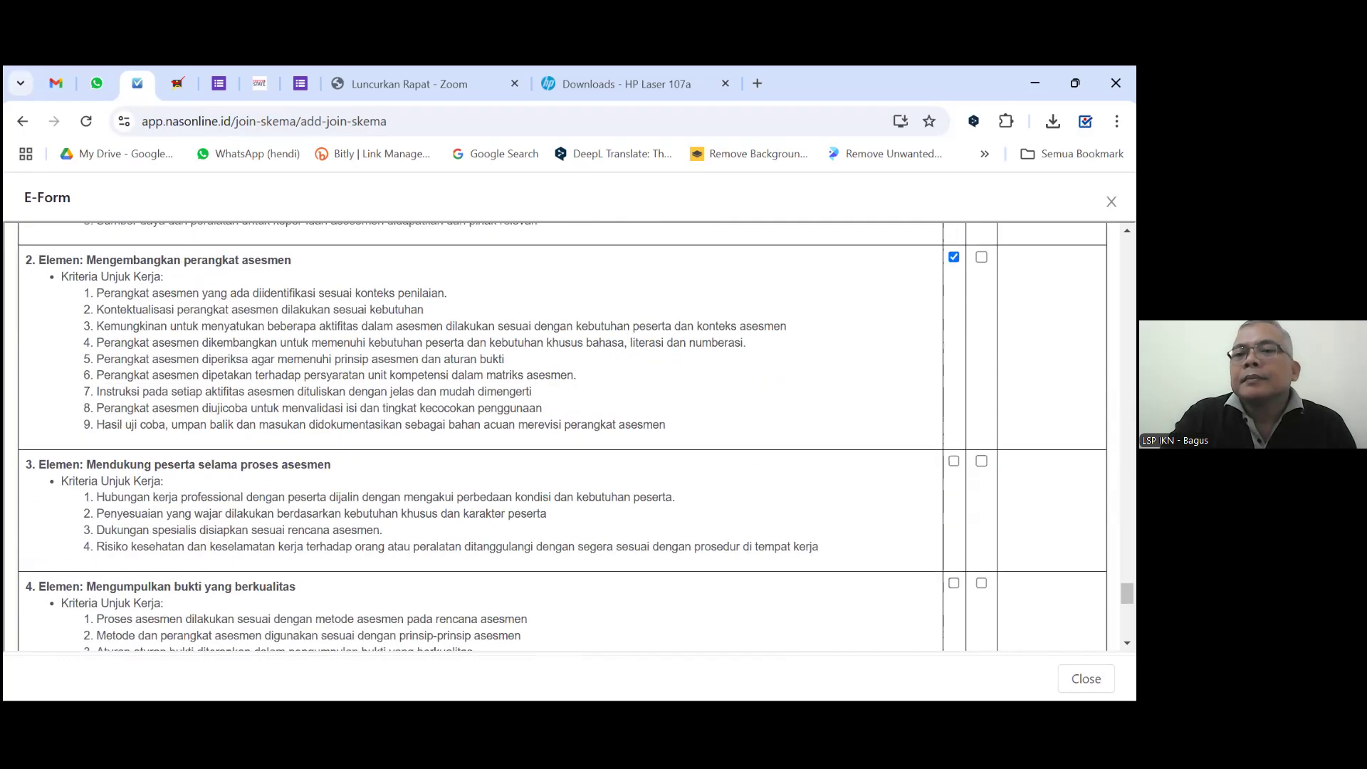
{"action": "left_click", "coordinate": [953, 583]}
{"action": "scroll", "coordinate": [954, 582], "scroll_direction": "down", "scroll_amount": 2}
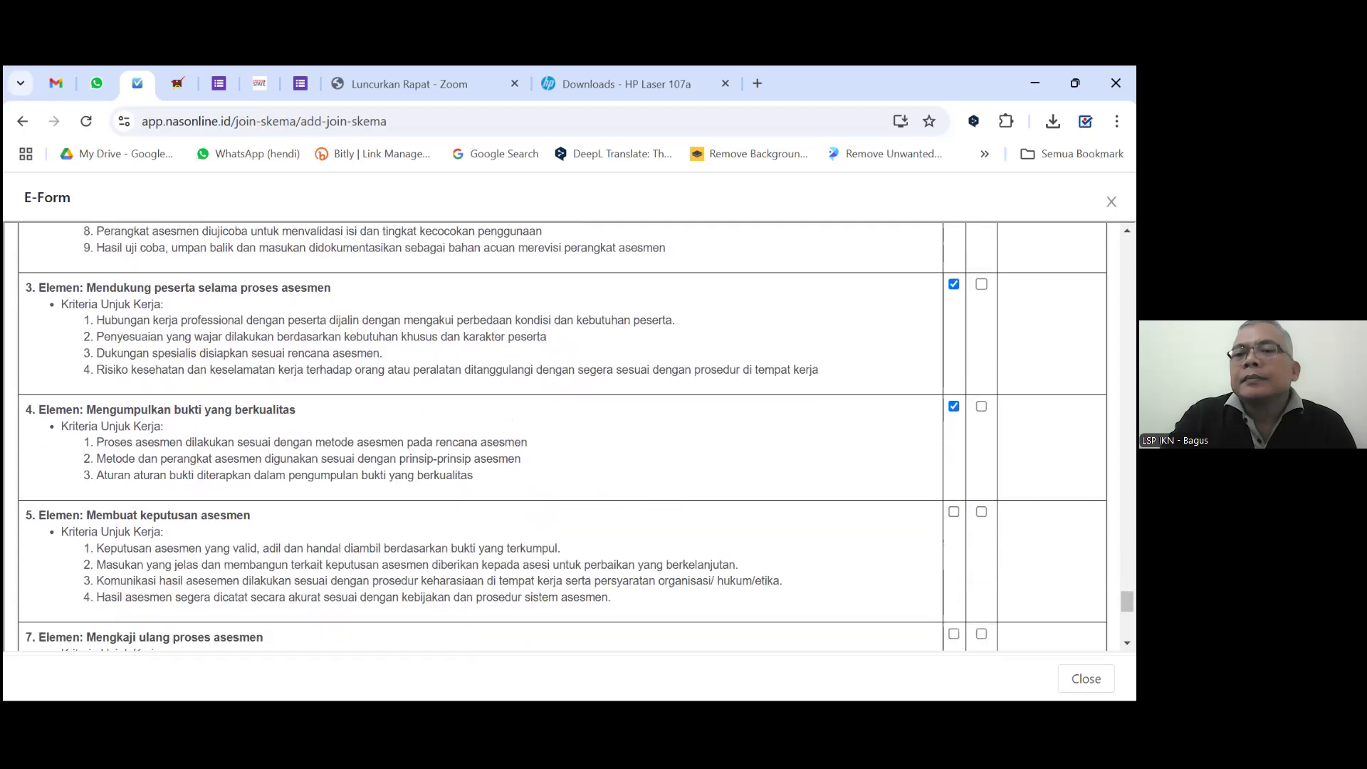
{"action": "left_click", "coordinate": [954, 511]}
{"action": "scroll", "coordinate": [953, 511], "scroll_direction": "down", "scroll_amount": 3}
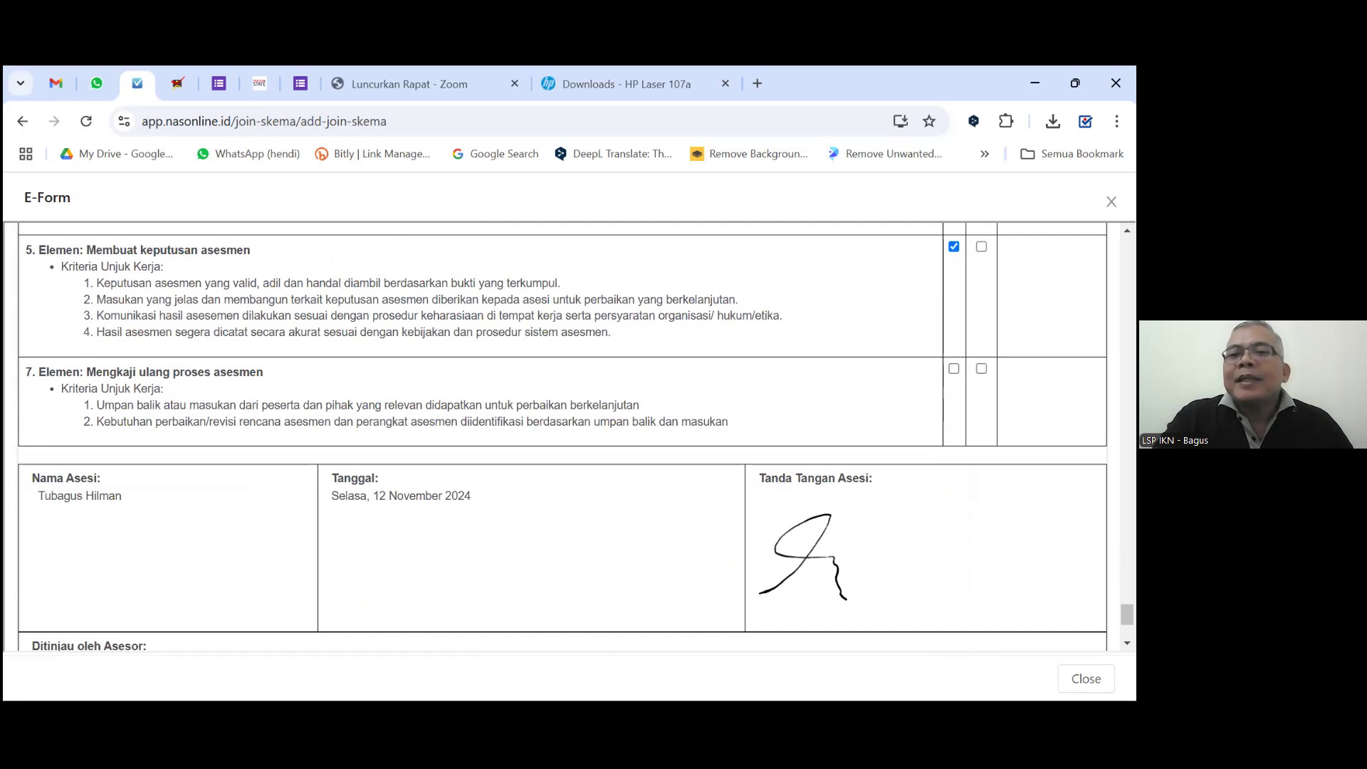
Try saving the APL.02 form and dismiss the 55/56 incomplete-checklist warning.
{"action": "scroll", "coordinate": [869, 435], "scroll_direction": "down", "scroll_amount": 1}
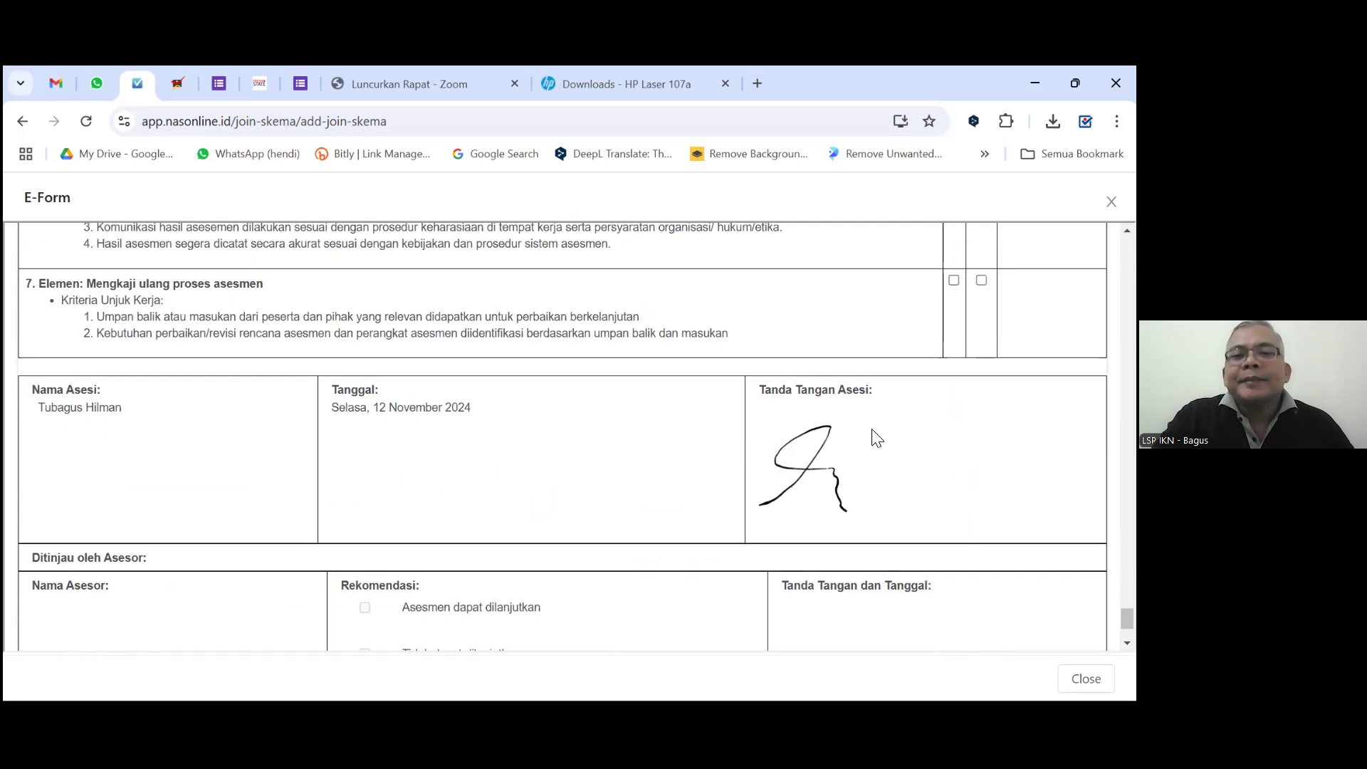
{"action": "scroll", "coordinate": [870, 435], "scroll_direction": "down", "scroll_amount": 2}
{"action": "scroll", "coordinate": [900, 422], "scroll_direction": "up", "scroll_amount": 1}
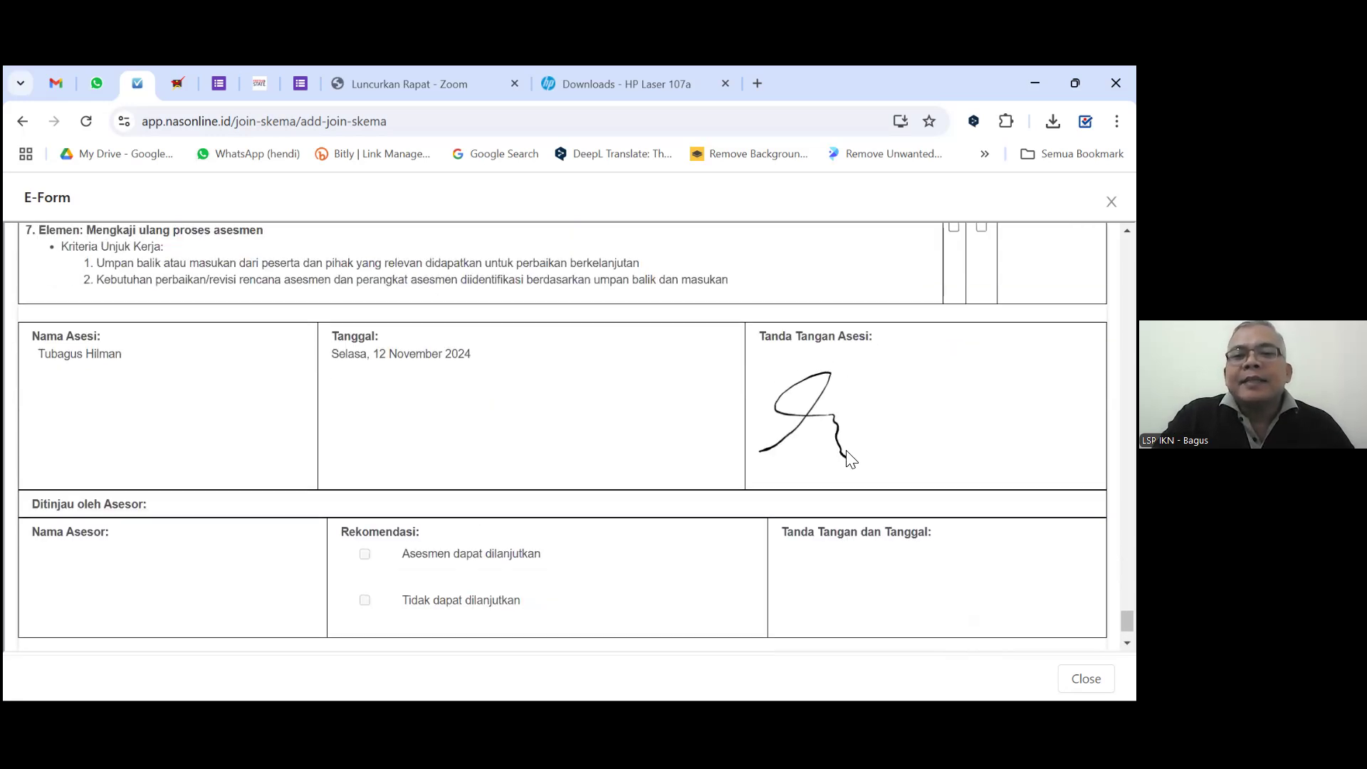
{"action": "scroll", "coordinate": [818, 476], "scroll_direction": "down", "scroll_amount": 1}
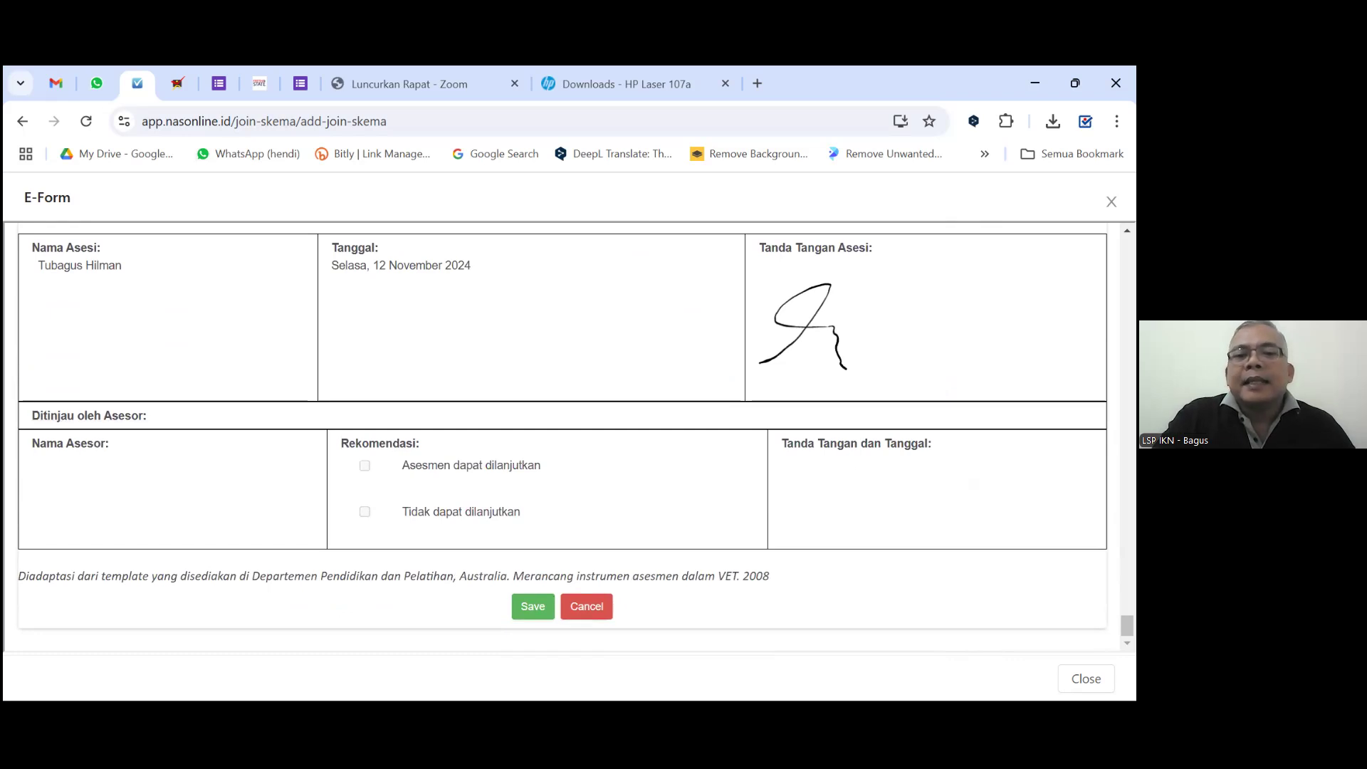
{"action": "left_click", "coordinate": [532, 609]}
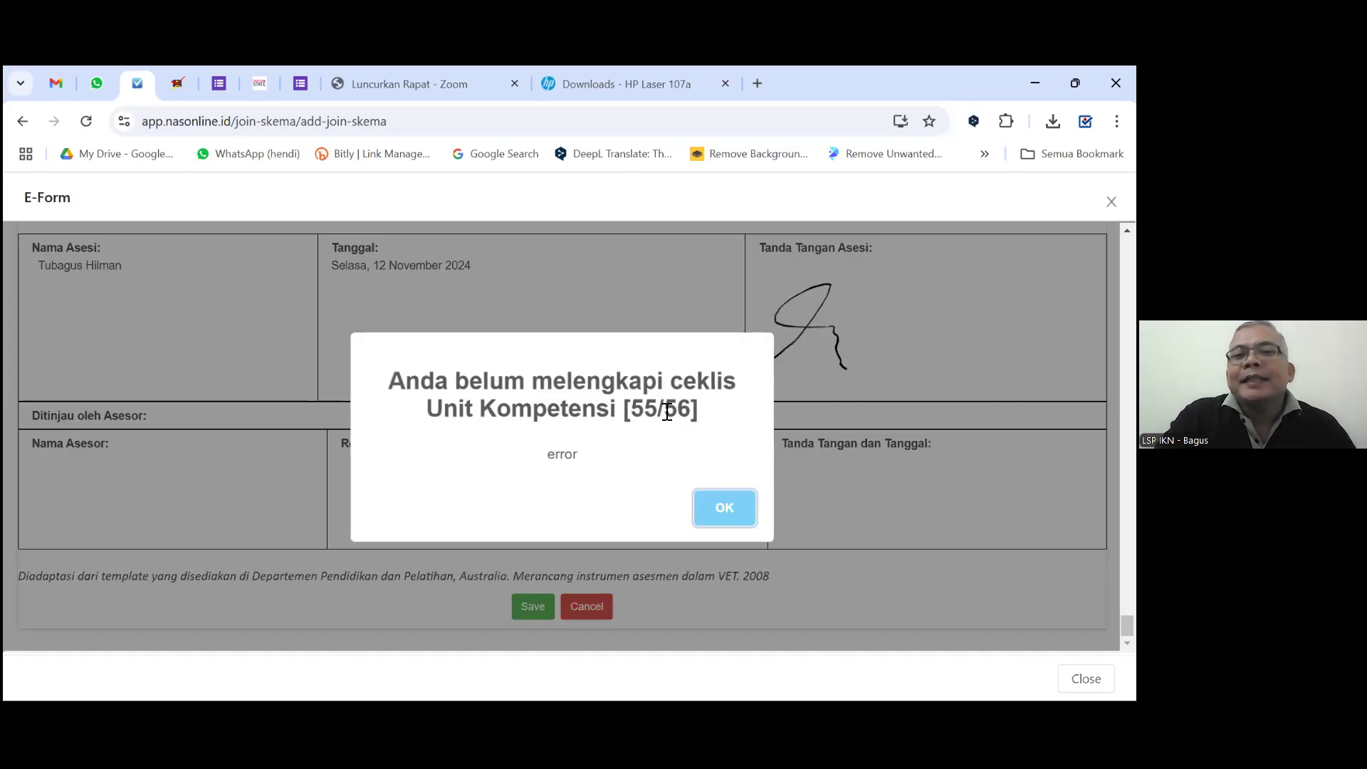
{"action": "left_click", "coordinate": [720, 513]}
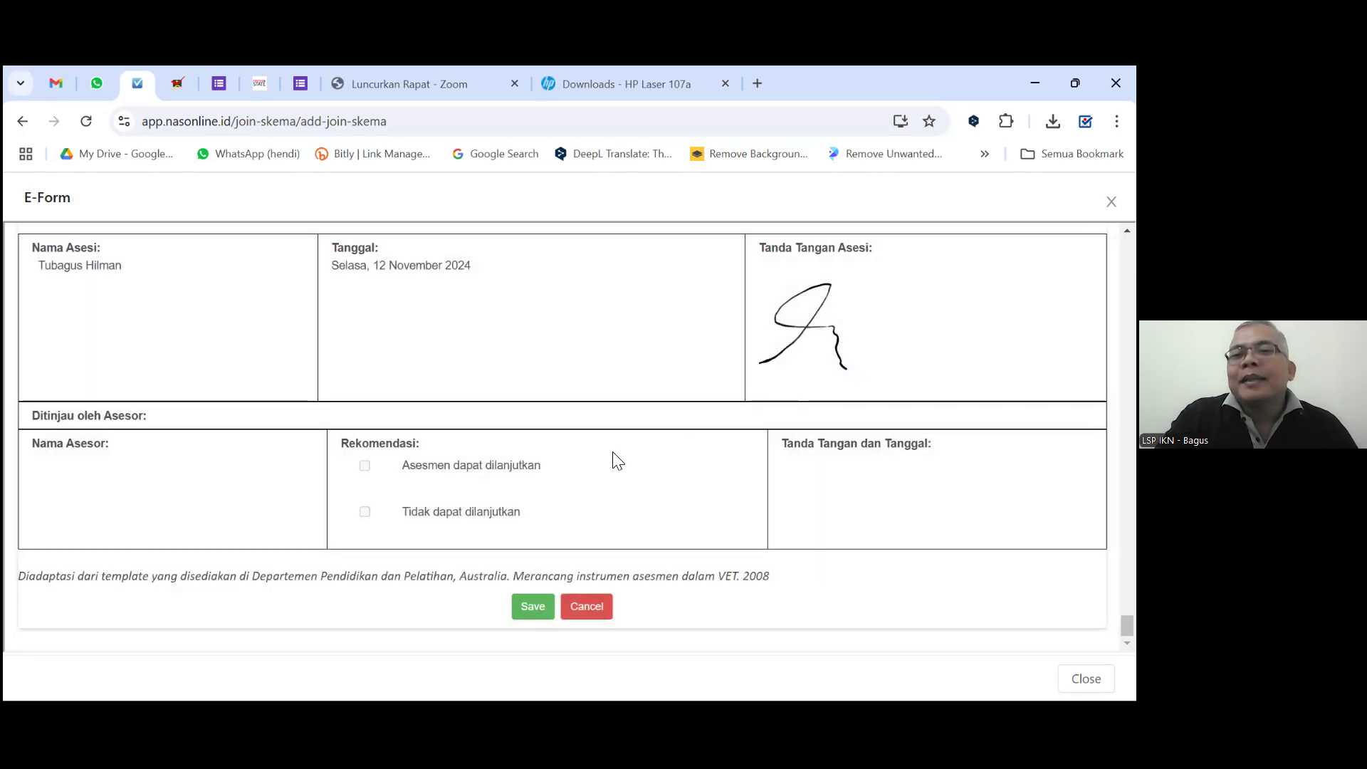
Mark element 7 as BK, retry the save and dismiss the BK error.
{"action": "scroll", "coordinate": [783, 321], "scroll_direction": "up", "scroll_amount": 5}
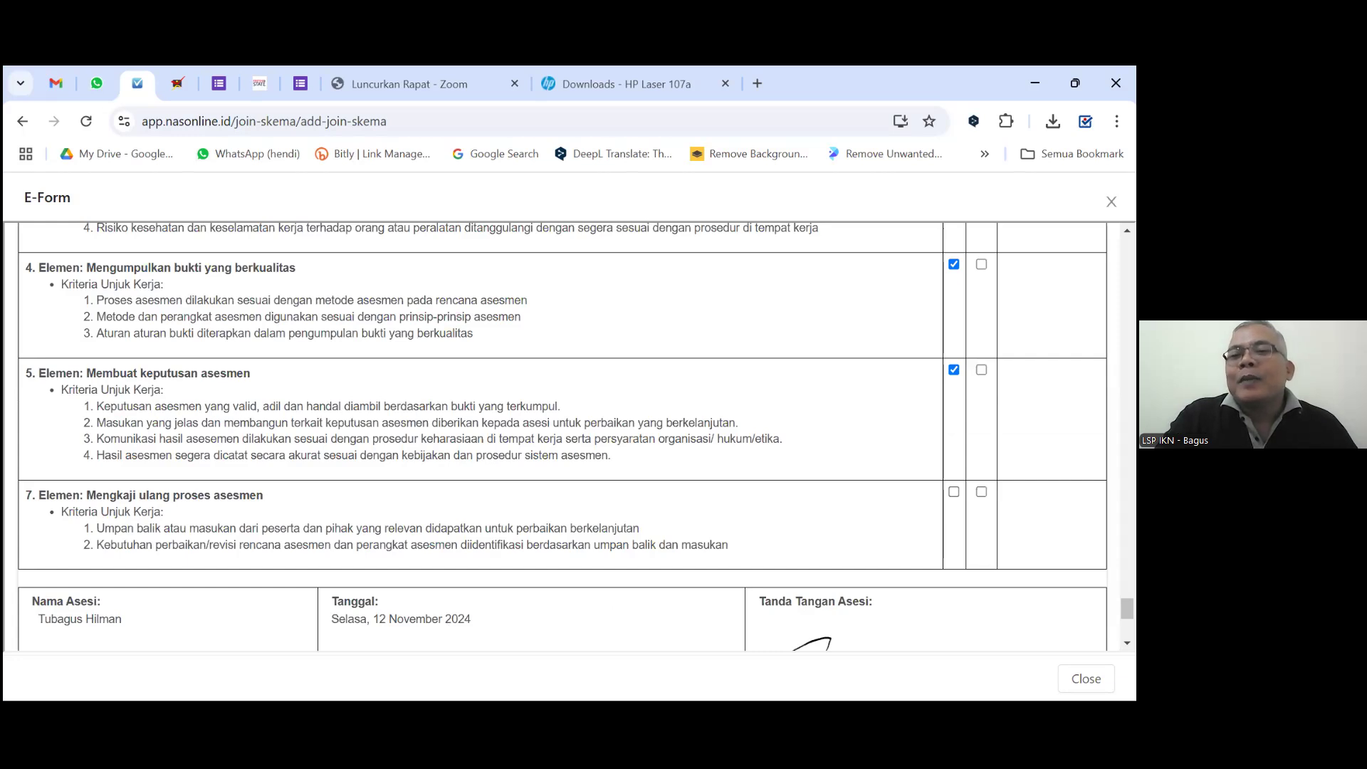
{"action": "left_click", "coordinate": [981, 492]}
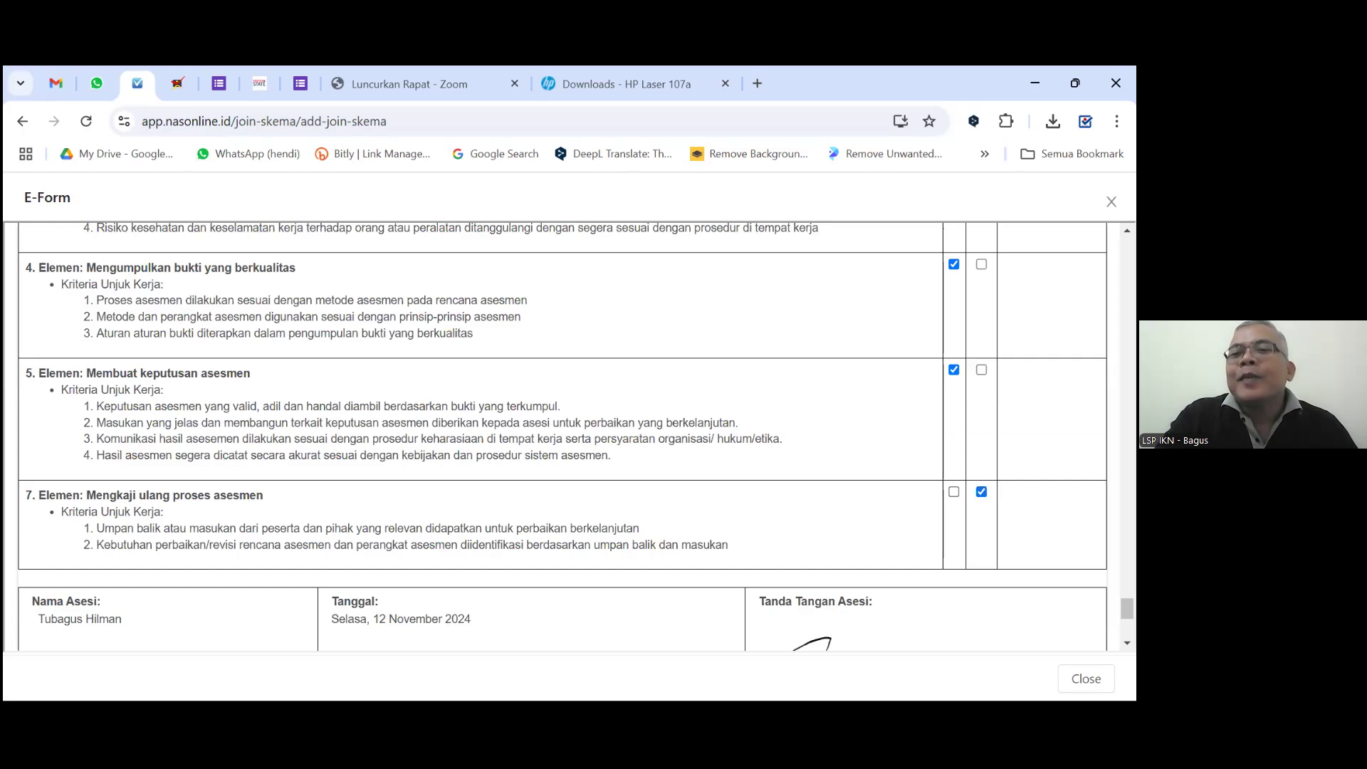
{"action": "scroll", "coordinate": [867, 601], "scroll_direction": "down", "scroll_amount": 1}
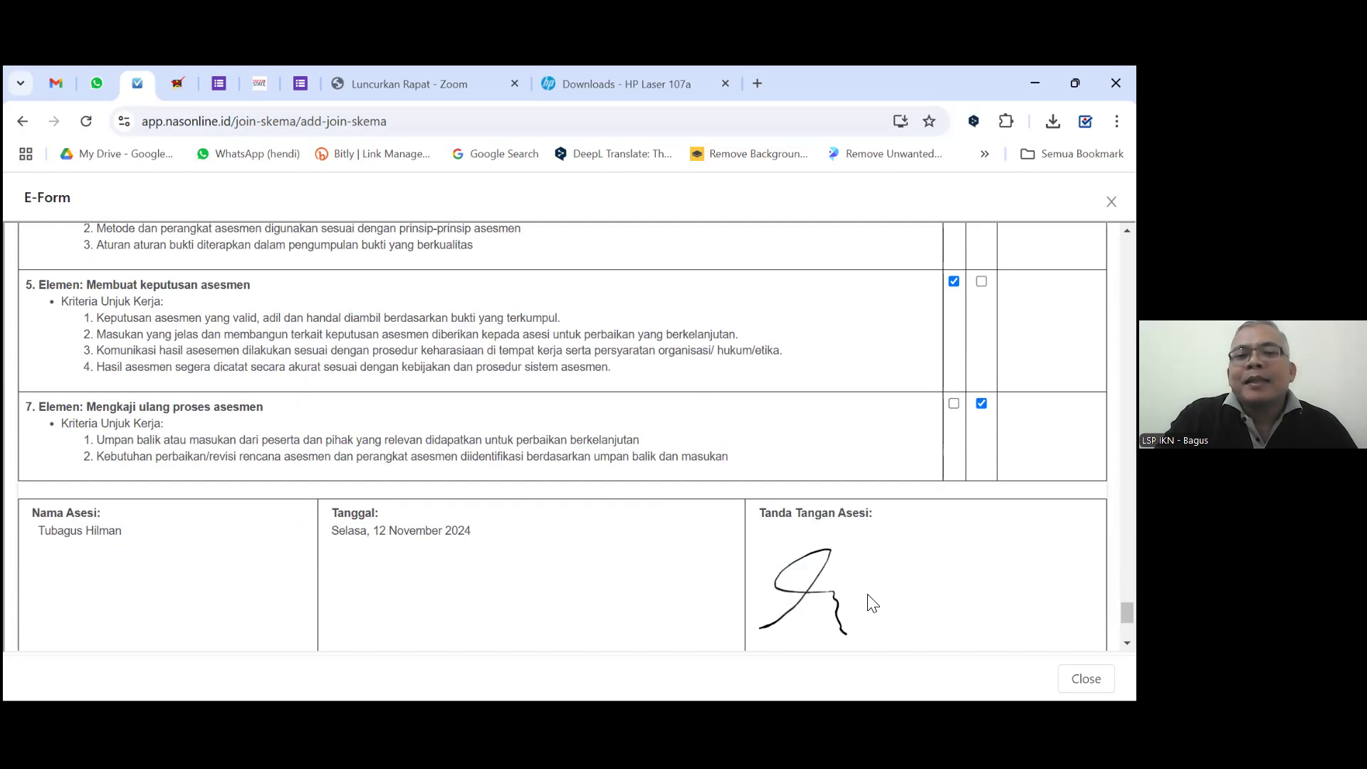
{"action": "scroll", "coordinate": [570, 662], "scroll_direction": "down", "scroll_amount": 1}
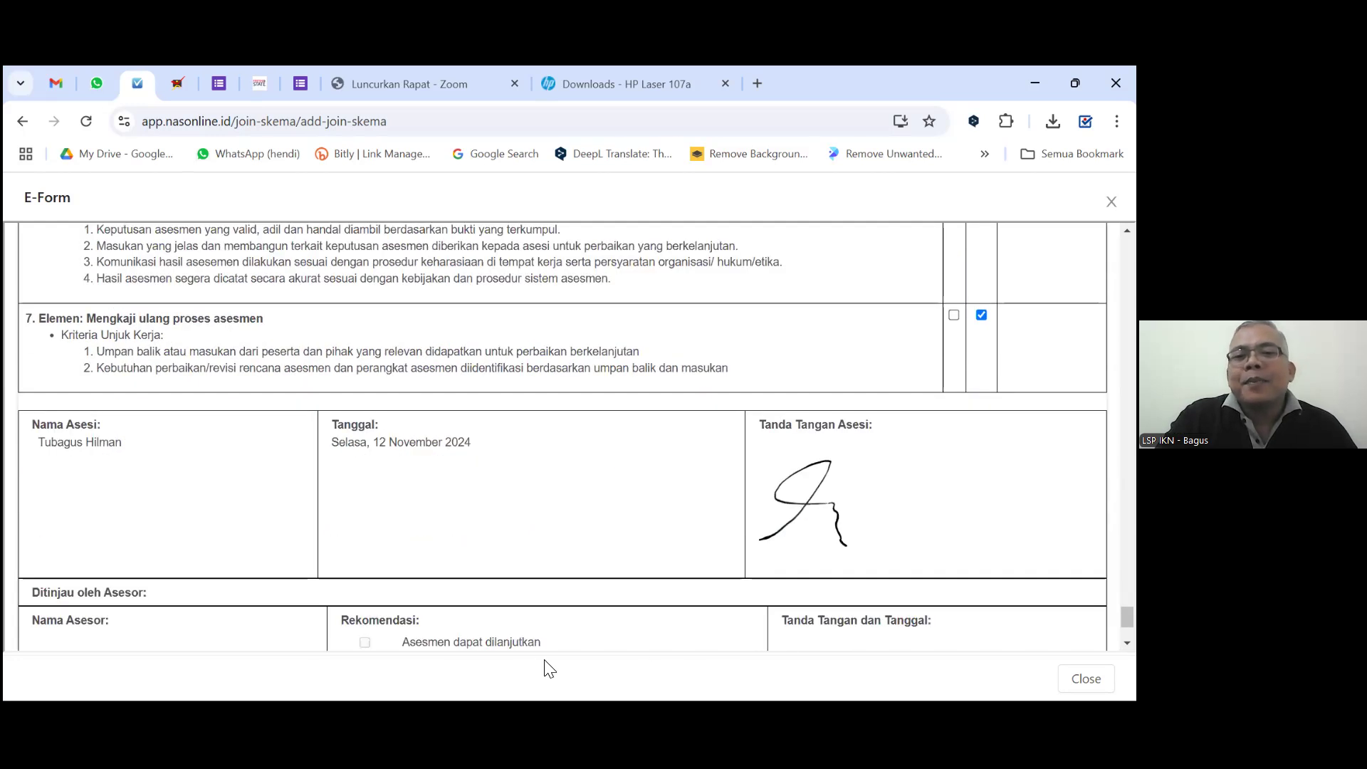
{"action": "scroll", "coordinate": [536, 618], "scroll_direction": "down", "scroll_amount": 2}
{"action": "left_click", "coordinate": [534, 607]}
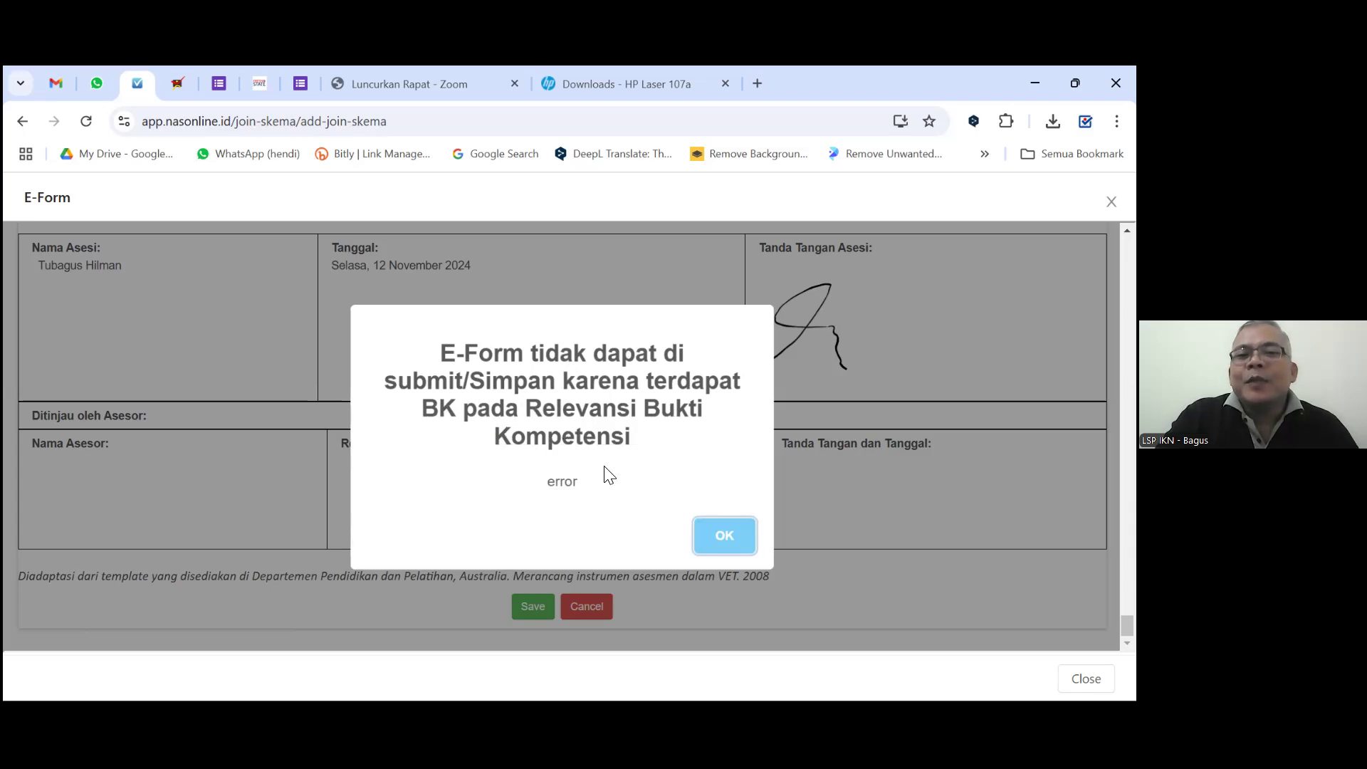
{"action": "left_click", "coordinate": [739, 535]}
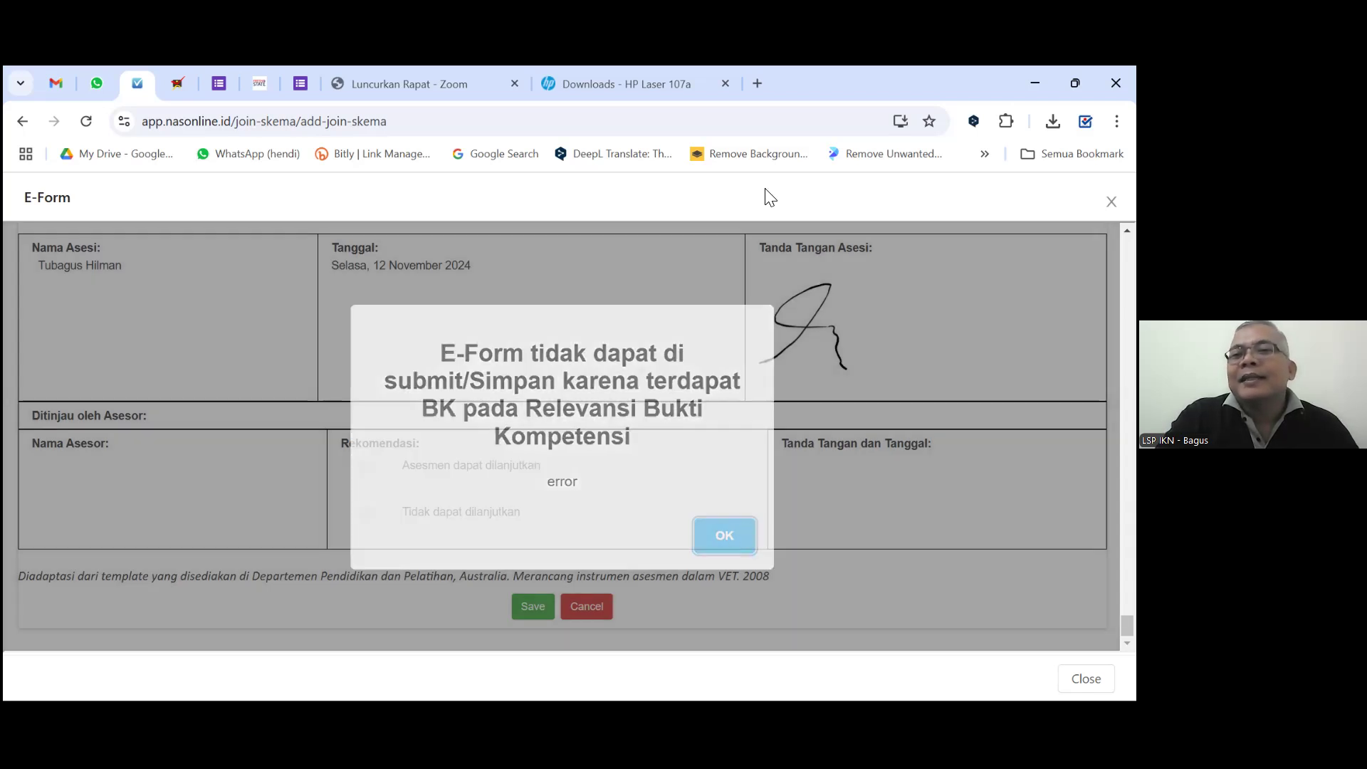
Change element 7 from BK to K (competent).
{"action": "scroll", "coordinate": [910, 332], "scroll_direction": "up", "scroll_amount": 2}
{"action": "left_click", "coordinate": [981, 315]}
{"action": "left_click", "coordinate": [954, 314]}
{"action": "scroll", "coordinate": [805, 442], "scroll_direction": "down", "scroll_amount": 3}
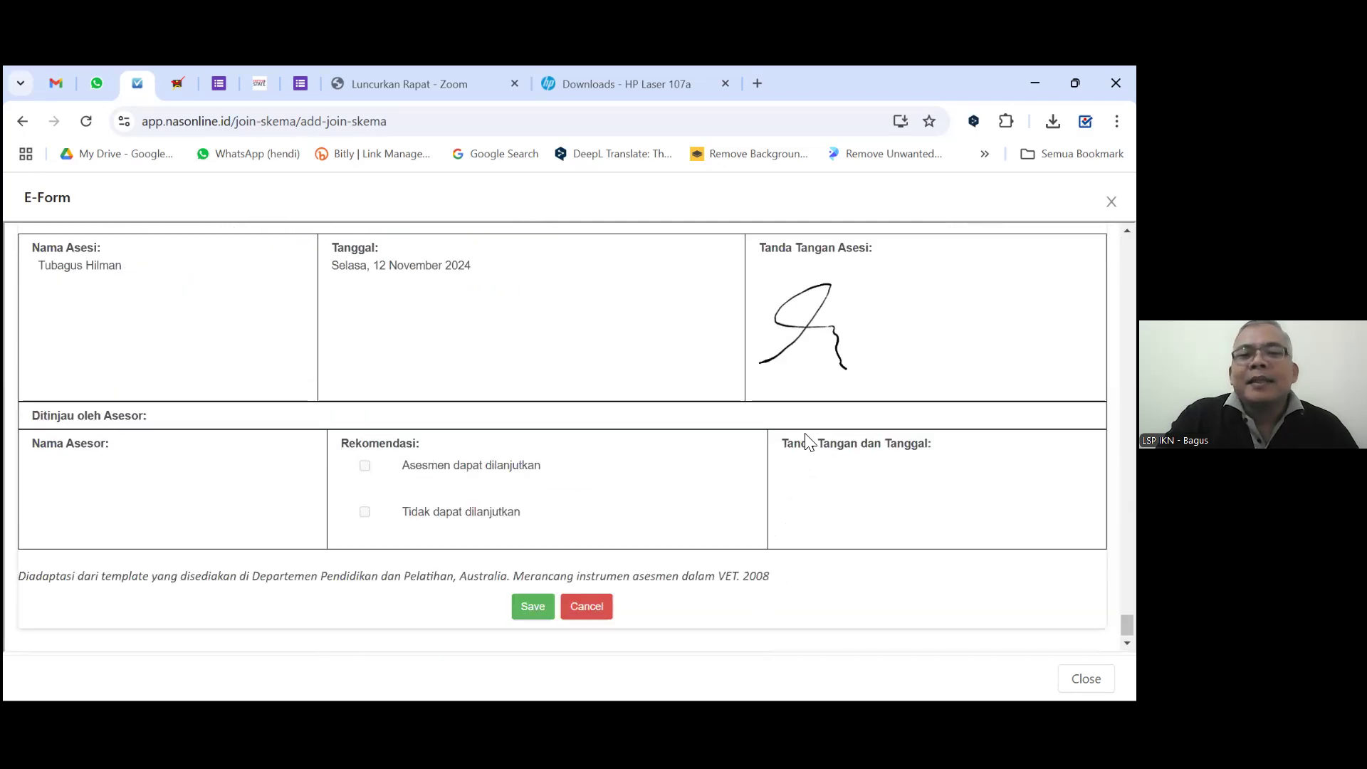
Save the completed FR.APL.02 Asesmen Mandiri e-form with the green Save button.
{"action": "left_click", "coordinate": [528, 605]}
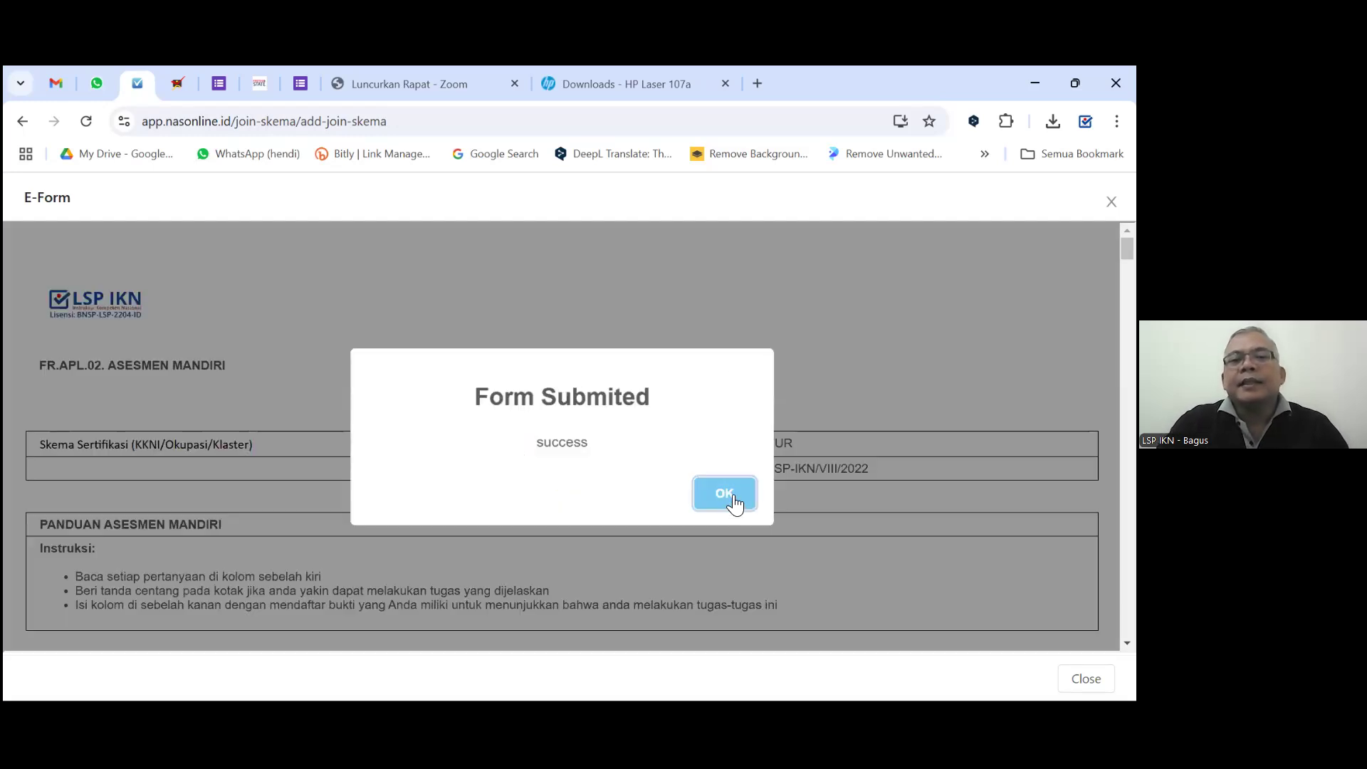
Acknowledge 'Form Submited', close the e-form and submit the INSTRUKTUR request with Ajukan.
{"action": "left_click", "coordinate": [735, 504]}
{"action": "scroll", "coordinate": [847, 527], "scroll_direction": "down", "scroll_amount": 3}
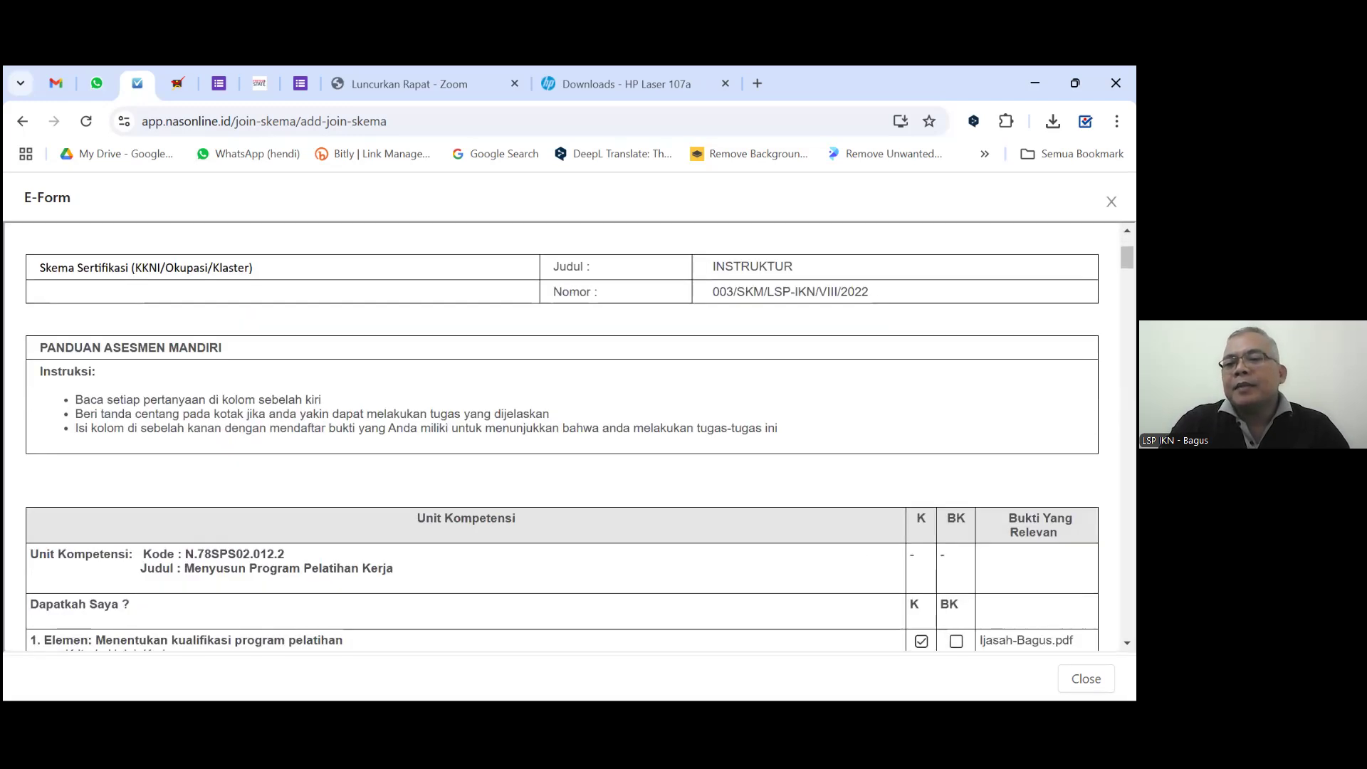
{"action": "left_click", "coordinate": [1085, 678]}
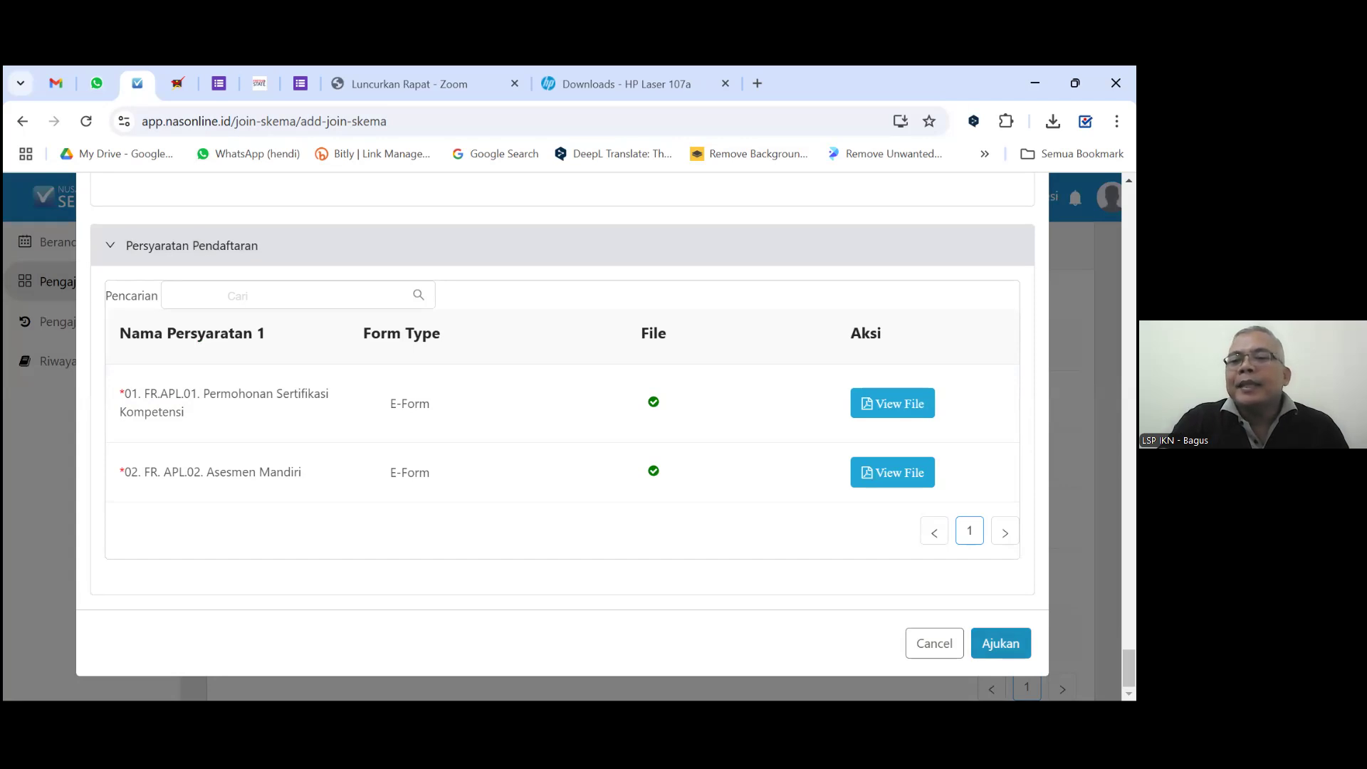
{"action": "left_click", "coordinate": [1001, 643]}
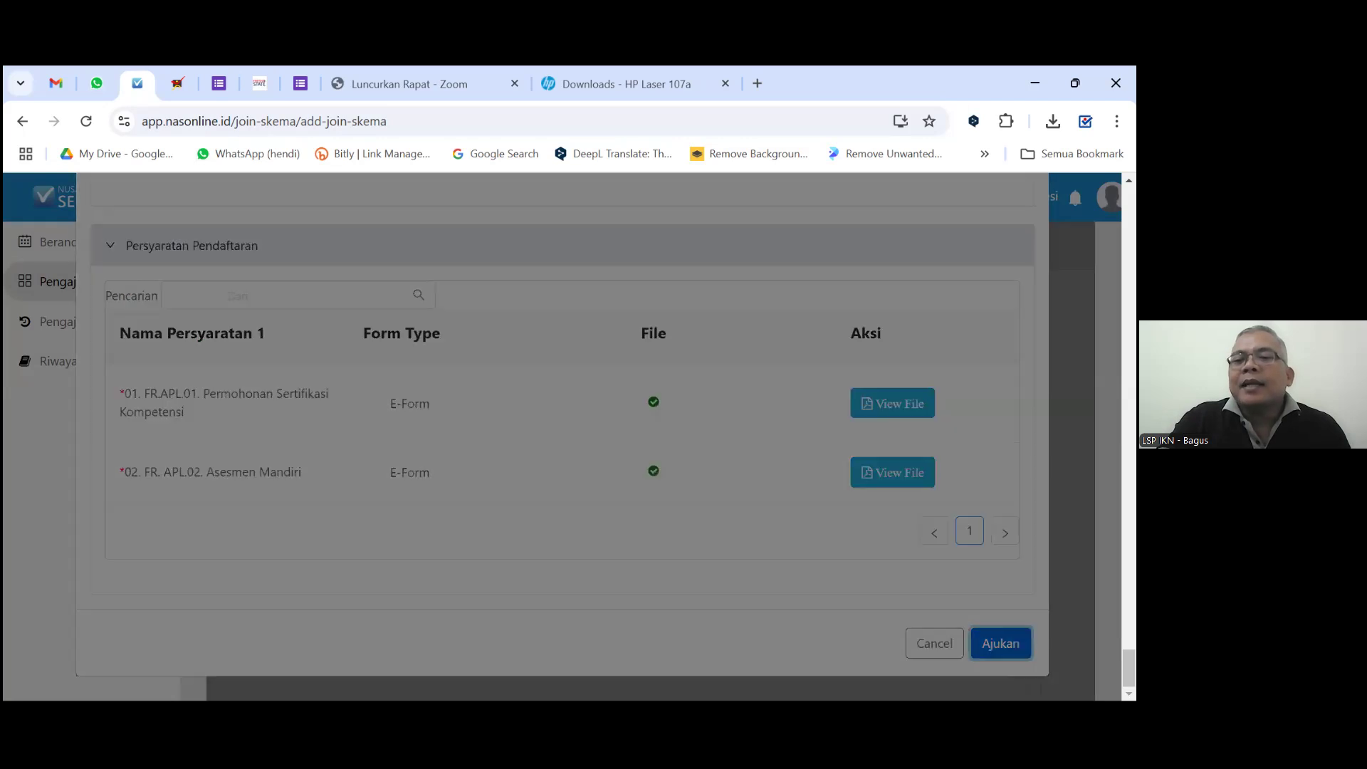
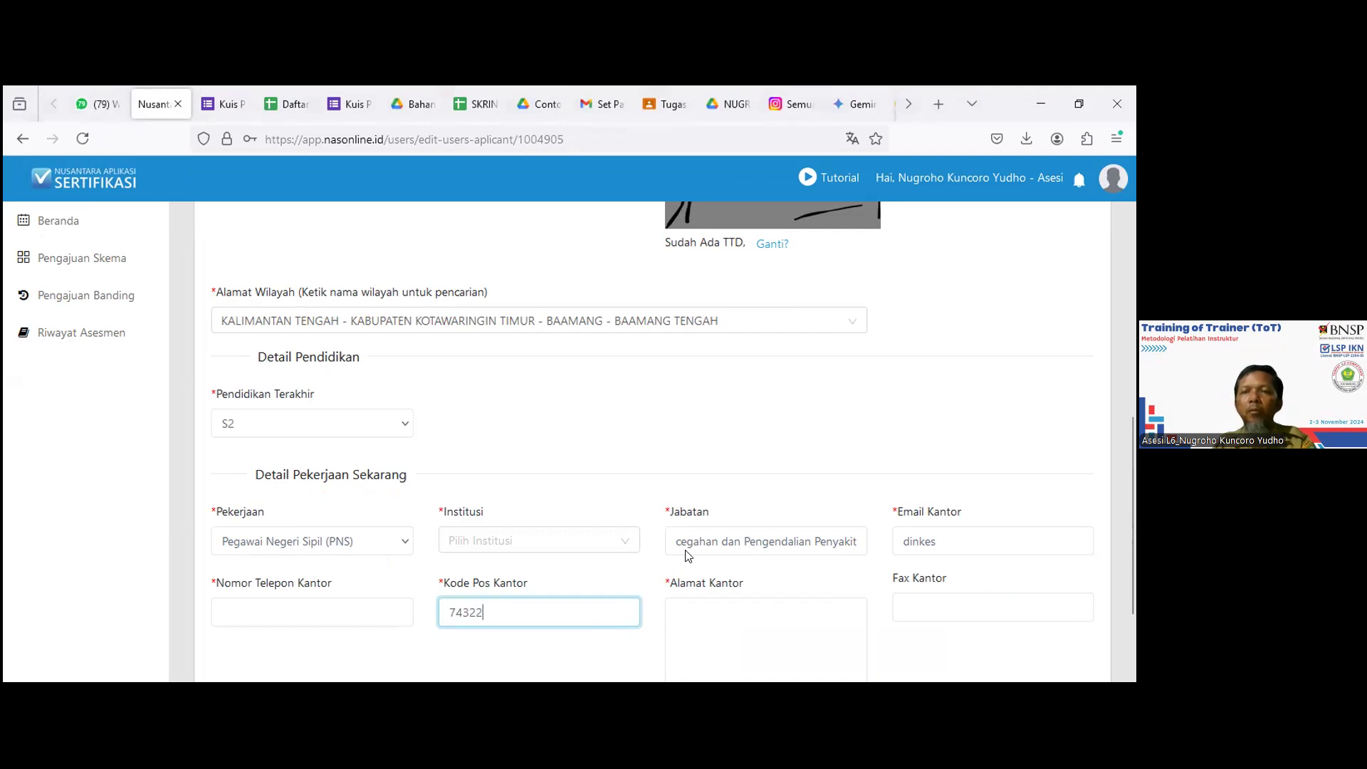
{"action": "left_click", "coordinate": [971, 550]}
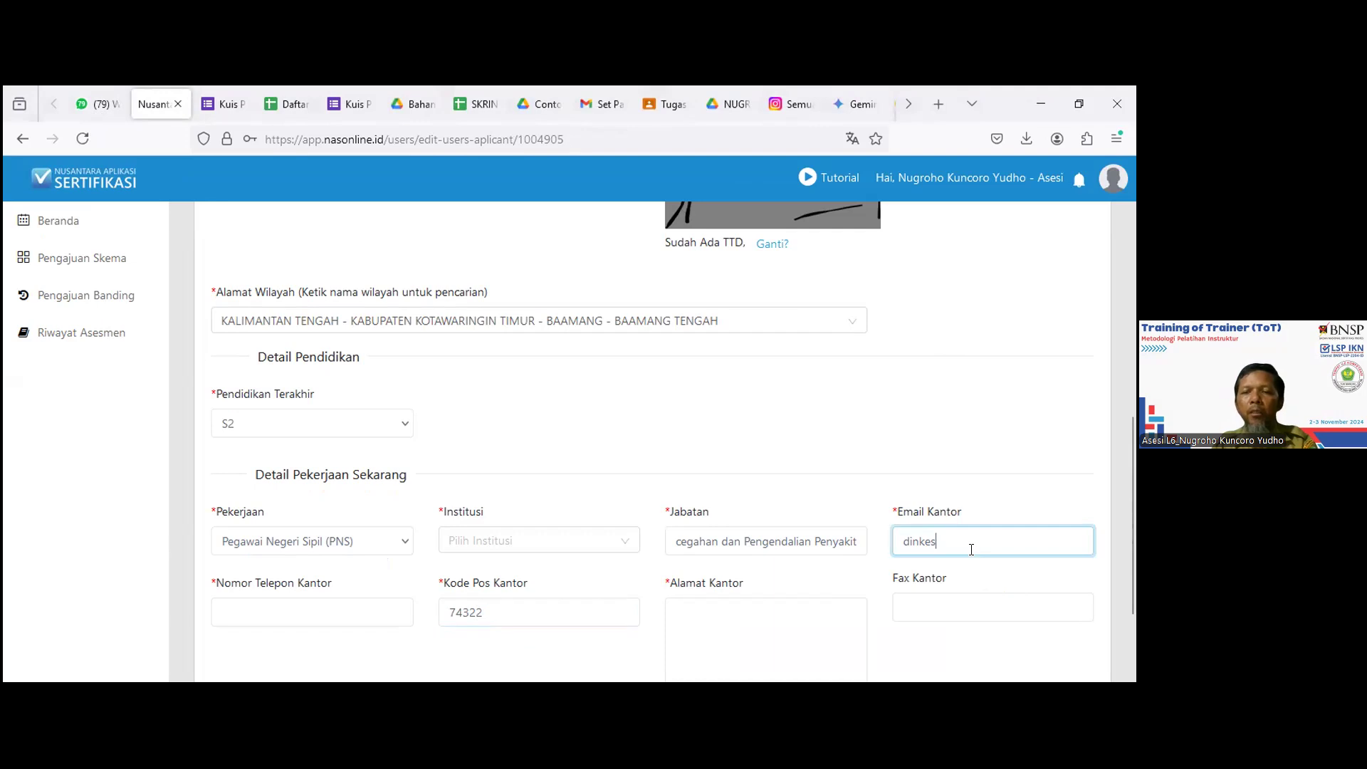
{"action": "left_click", "coordinate": [914, 609]}
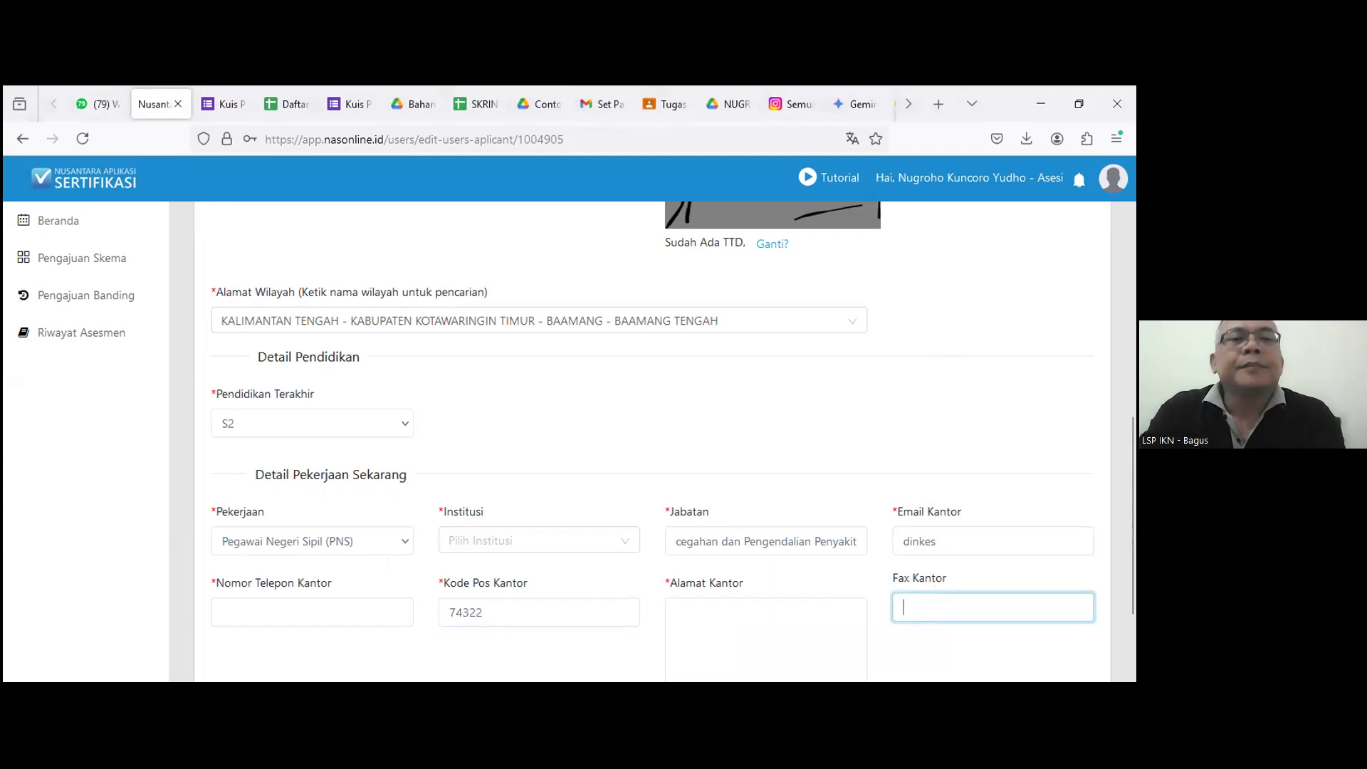
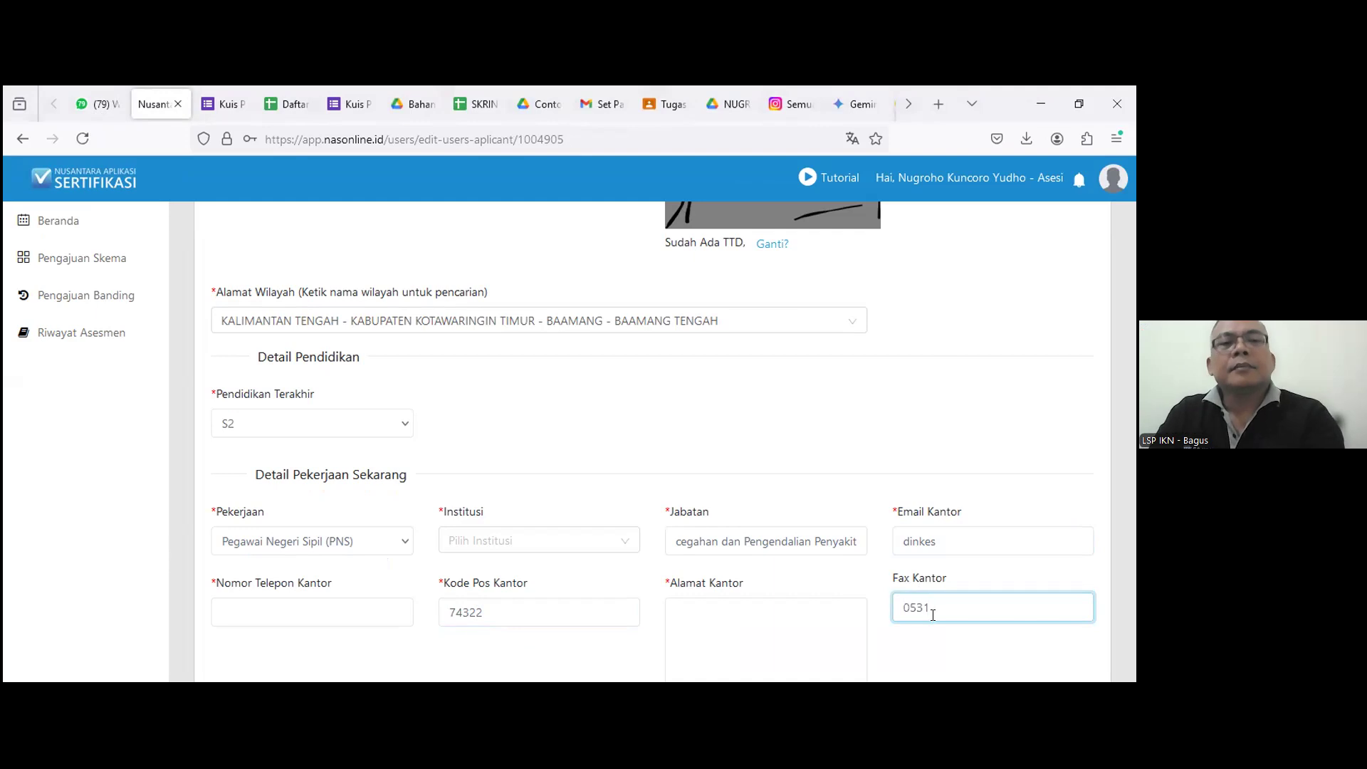
{"action": "scroll", "coordinate": [1134, 362], "scroll_direction": "up", "scroll_amount": 10}
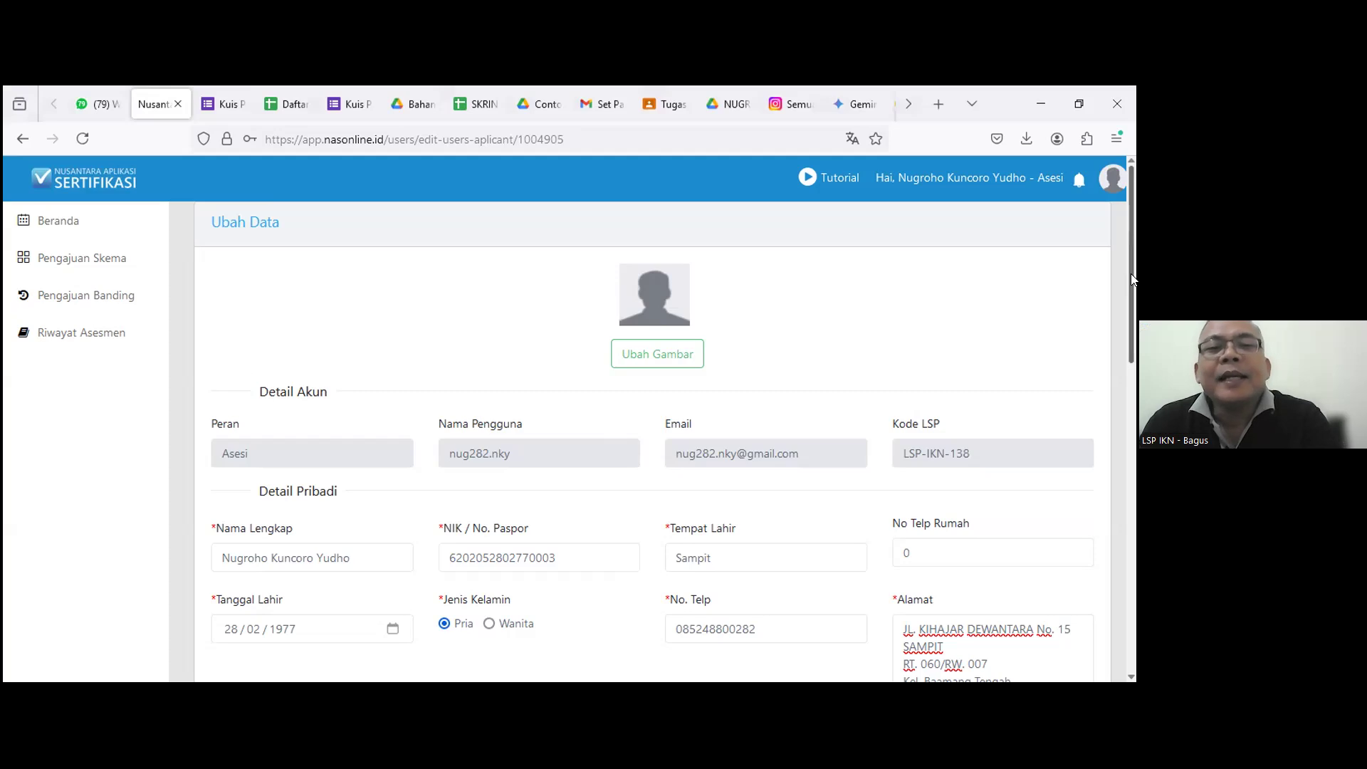
{"action": "scroll", "coordinate": [1133, 295], "scroll_direction": "down", "scroll_amount": 1}
{"action": "scroll", "coordinate": [1135, 309], "scroll_direction": "down", "scroll_amount": 1}
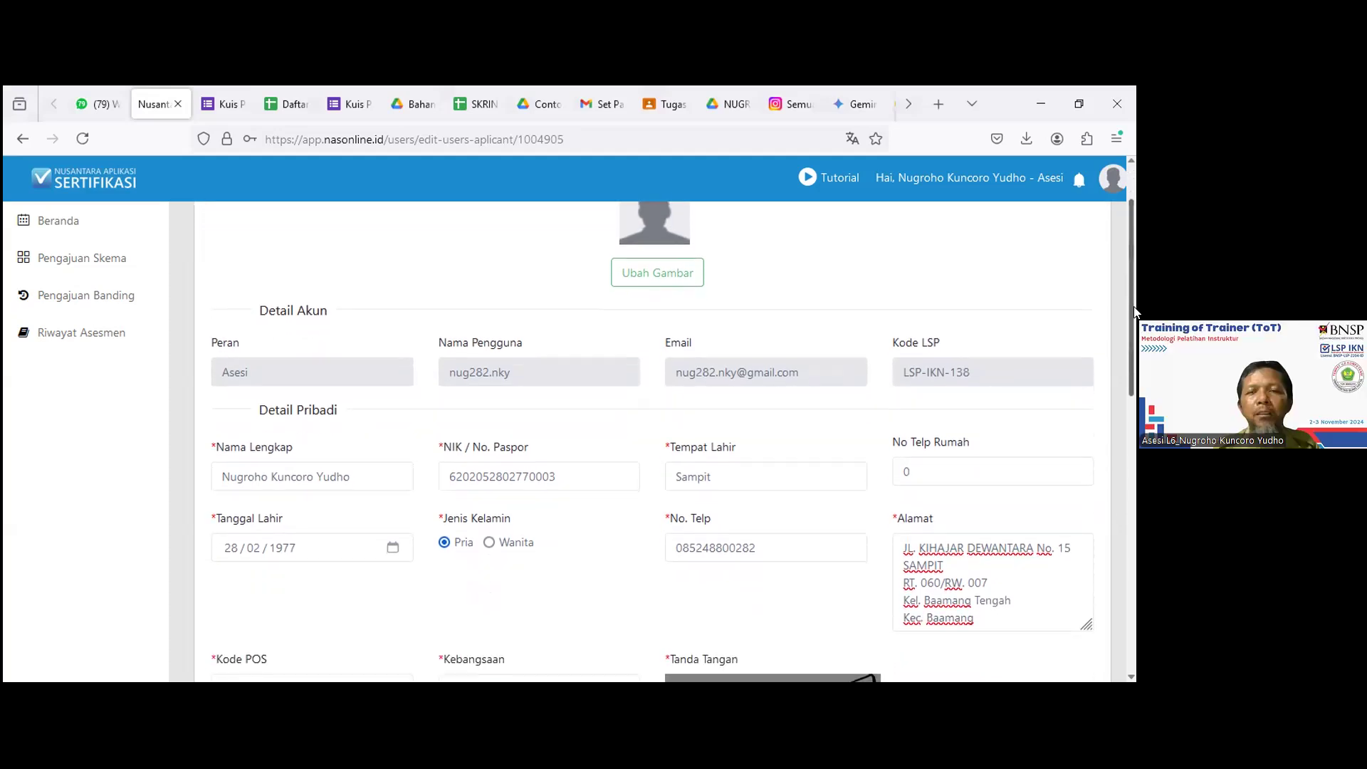
{"action": "left_click_drag", "start_coordinate": [1134, 311], "coordinate": [1117, 619]}
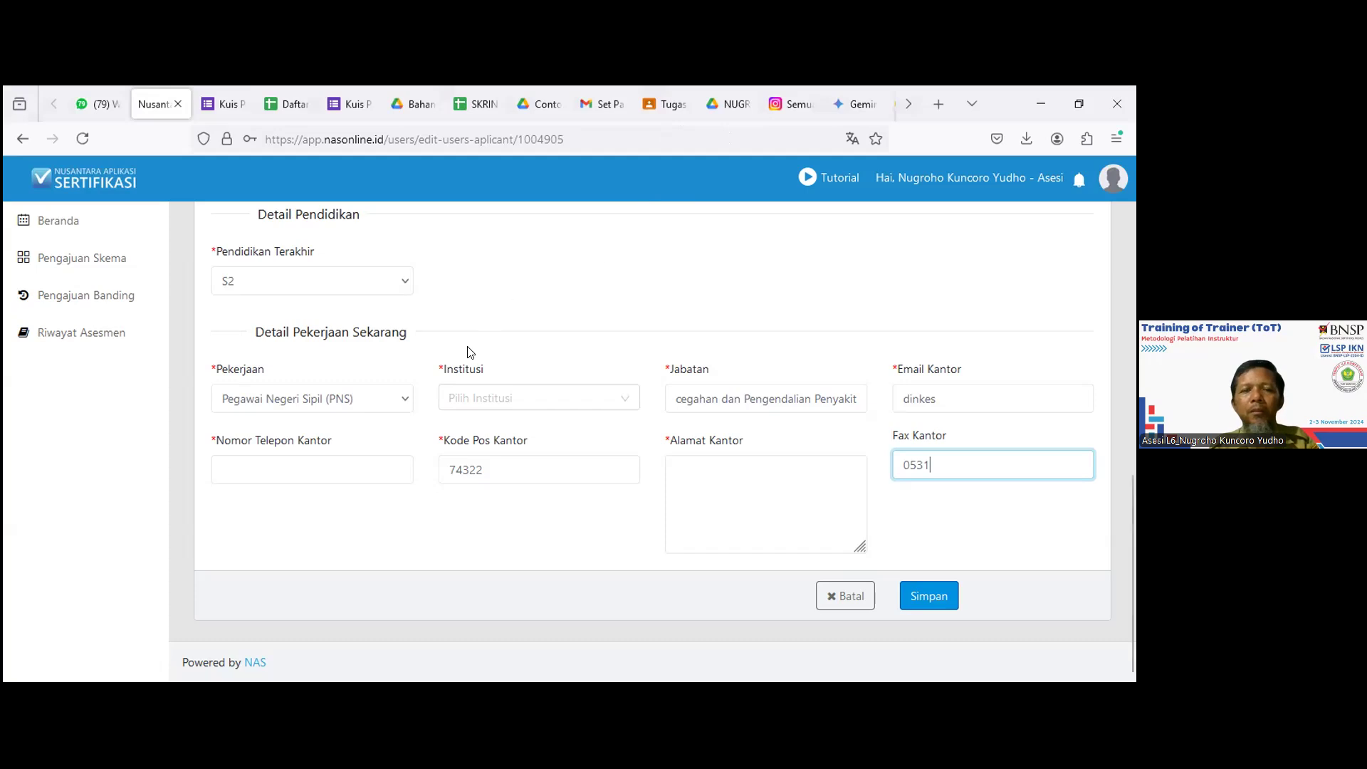
Add 'Dinas Kesehatan Kab. Kotawaringin Timur' as a new Institusi through the Lainnya option.
{"action": "left_click", "coordinate": [561, 397]}
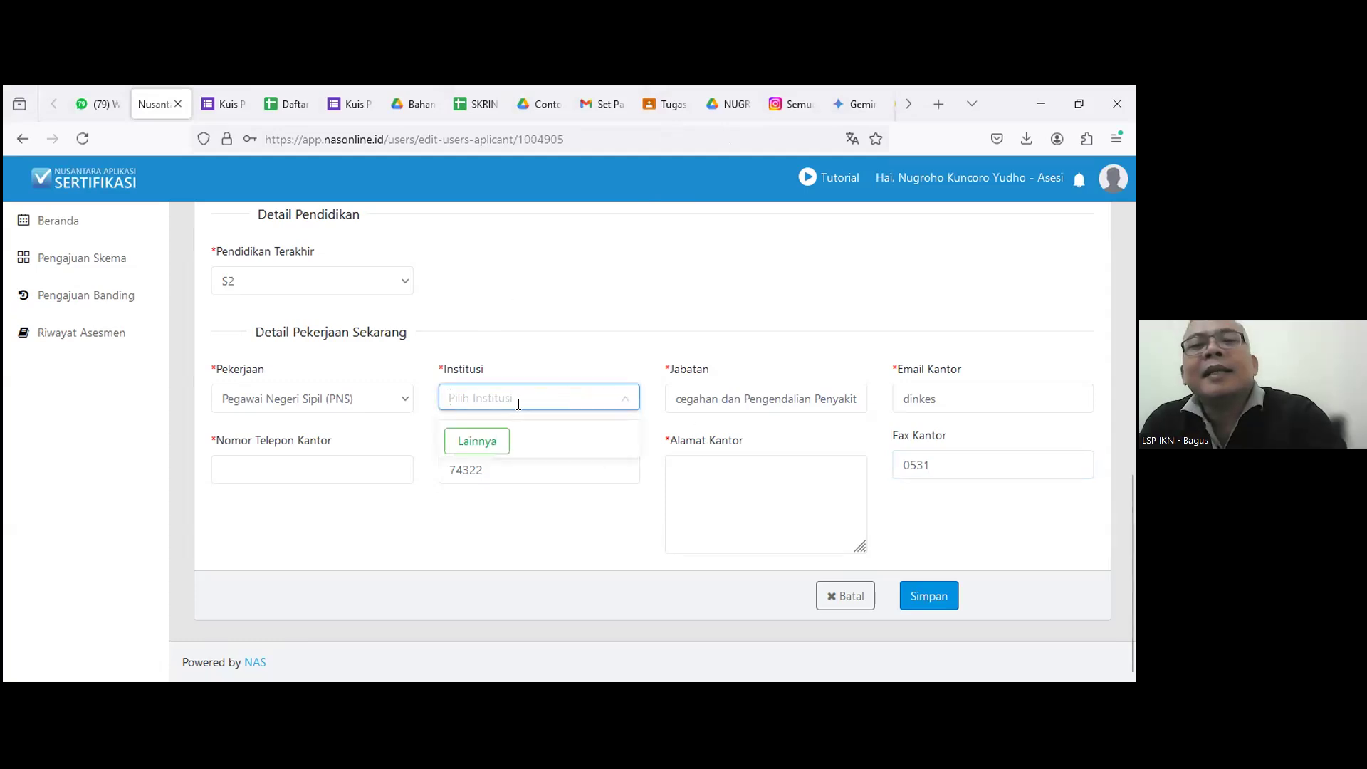
{"action": "type", "text": "Dinas"}
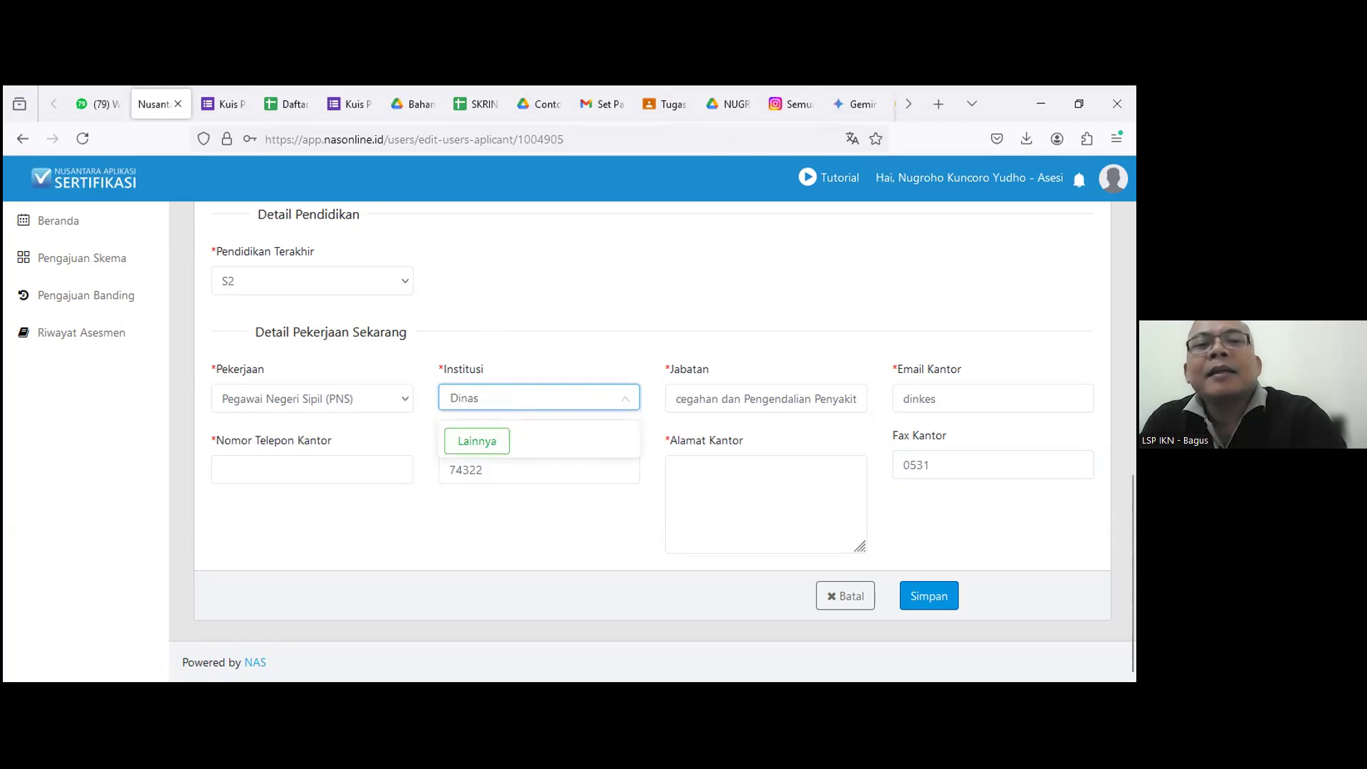
{"action": "left_click", "coordinate": [483, 438]}
{"action": "left_click", "coordinate": [540, 311]}
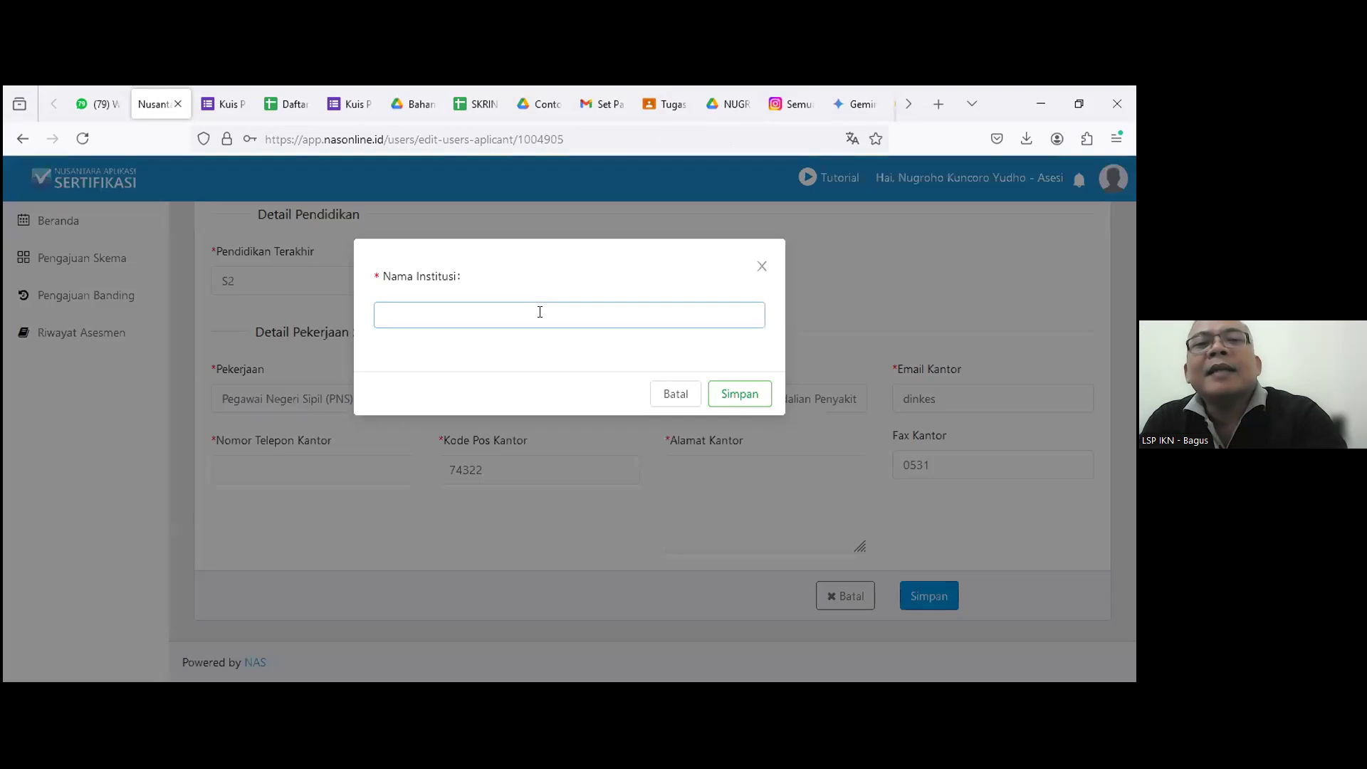
{"action": "type", "text": "Dinas Ke"}
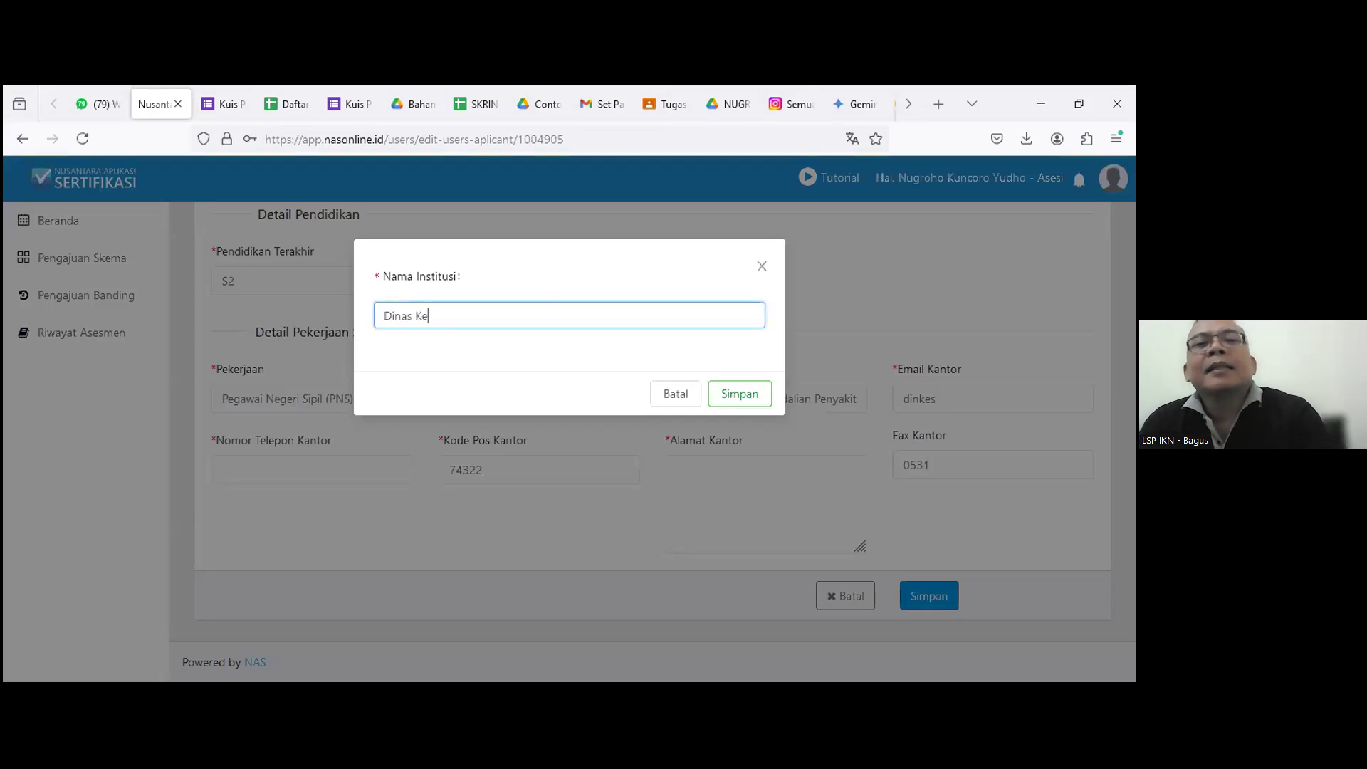
{"action": "type", "text": "sehatan Ka"}
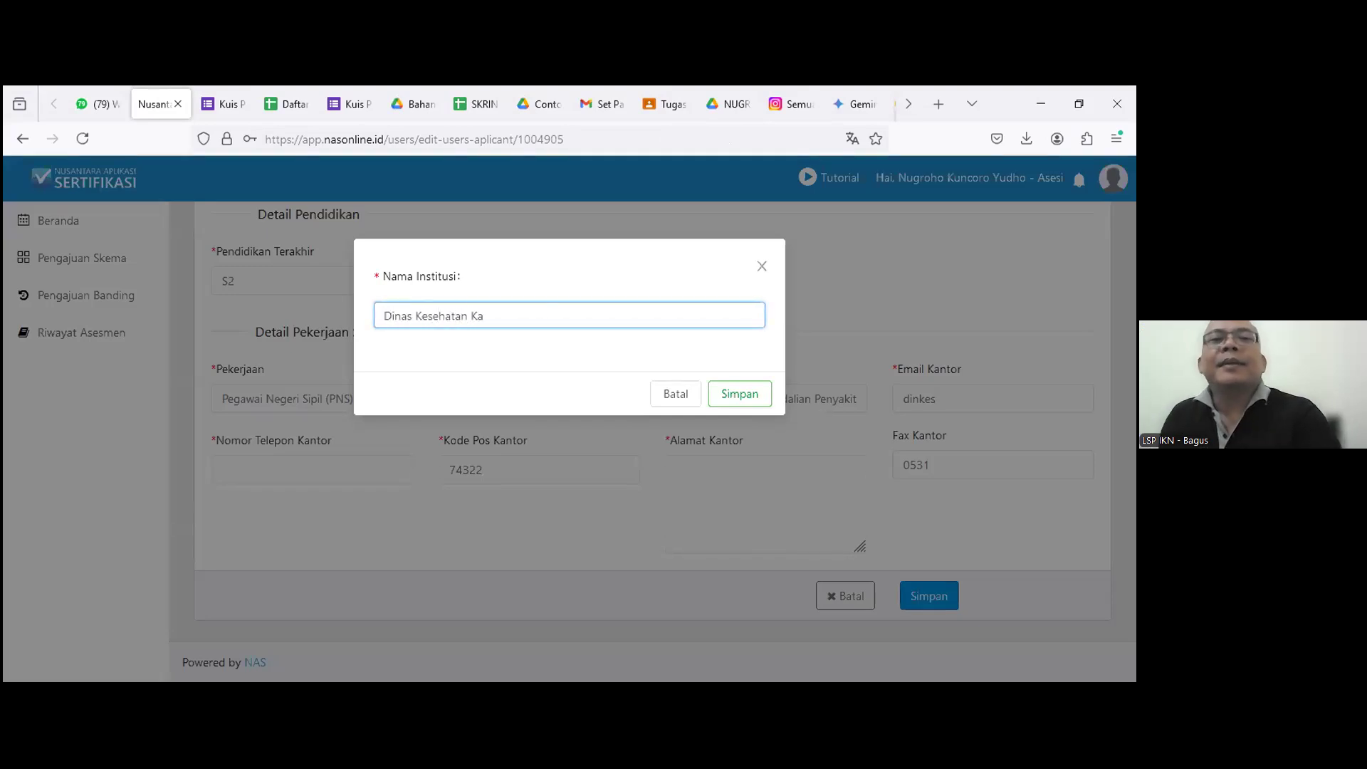
{"action": "type", "text": "b. Kotawar"}
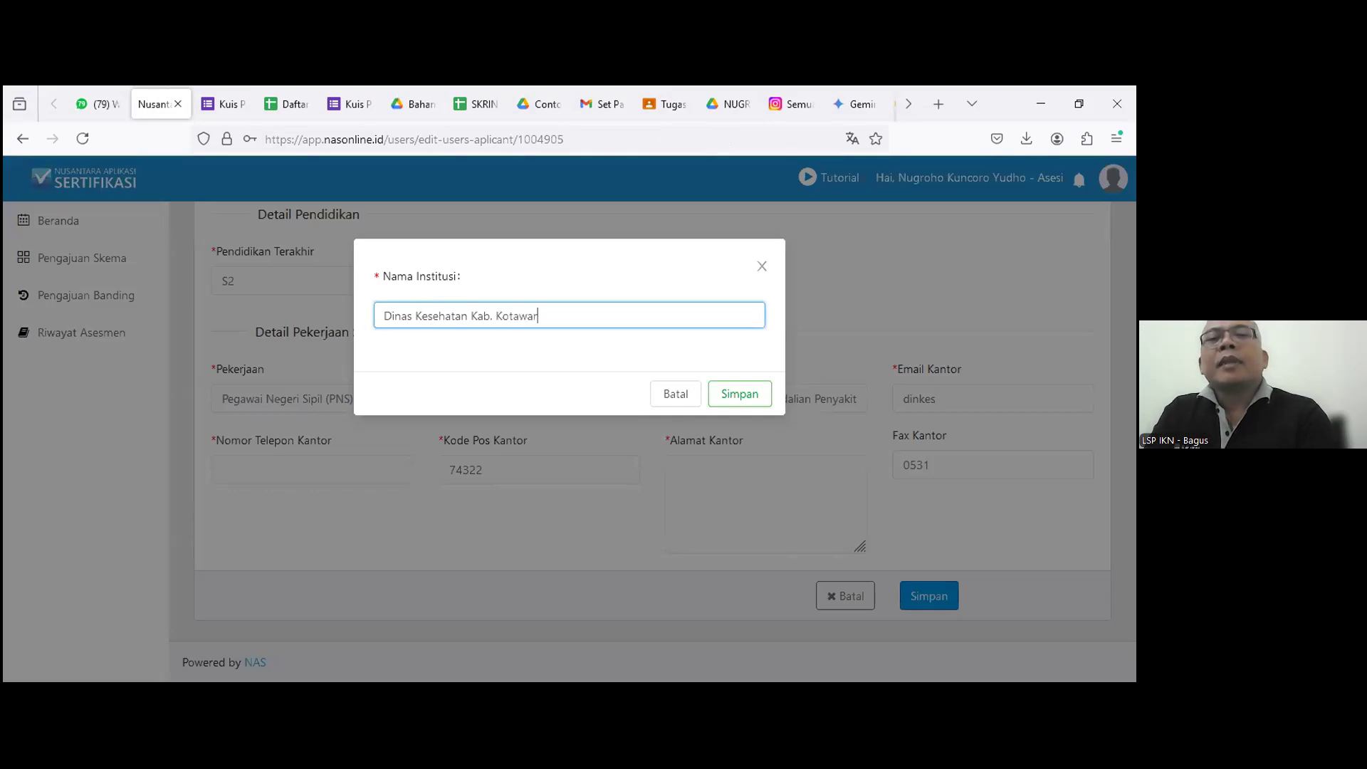
{"action": "type", "text": "ingin Timur"}
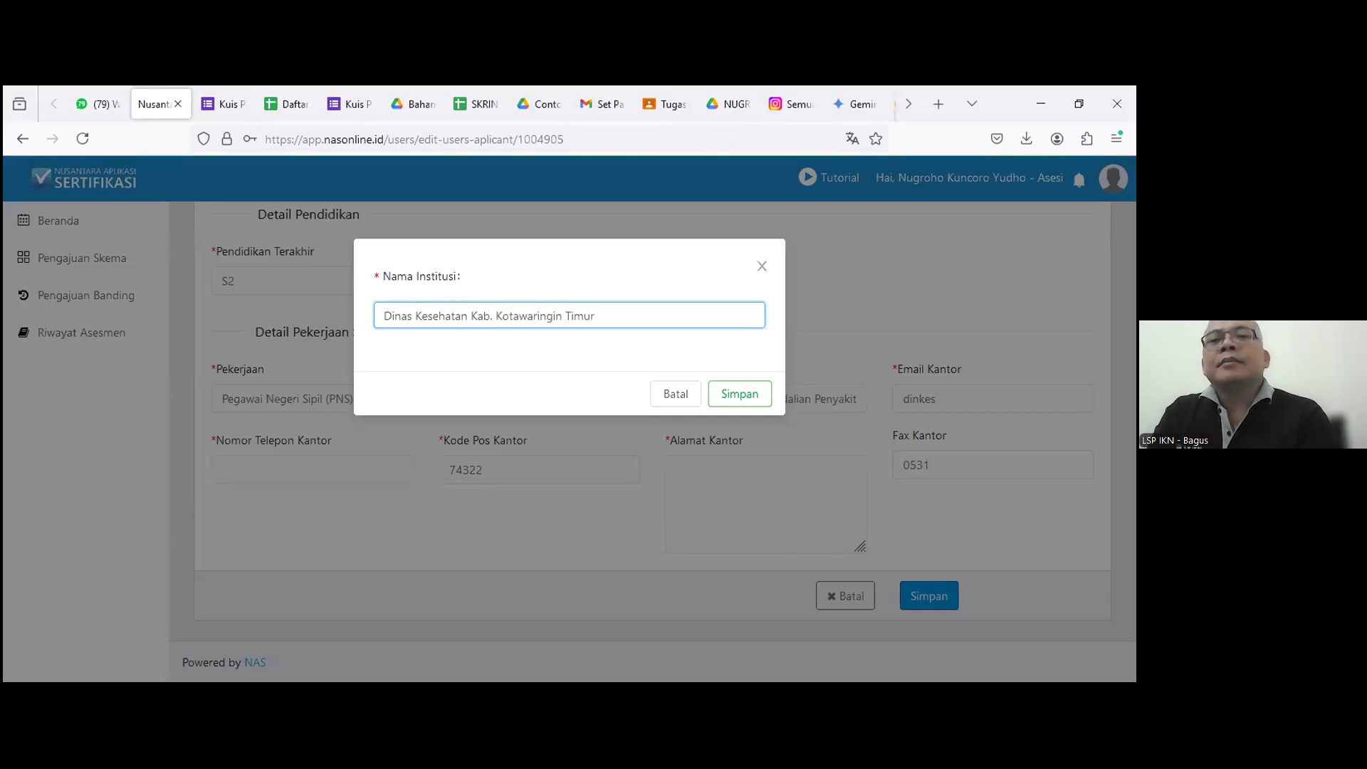
{"action": "left_click", "coordinate": [727, 392]}
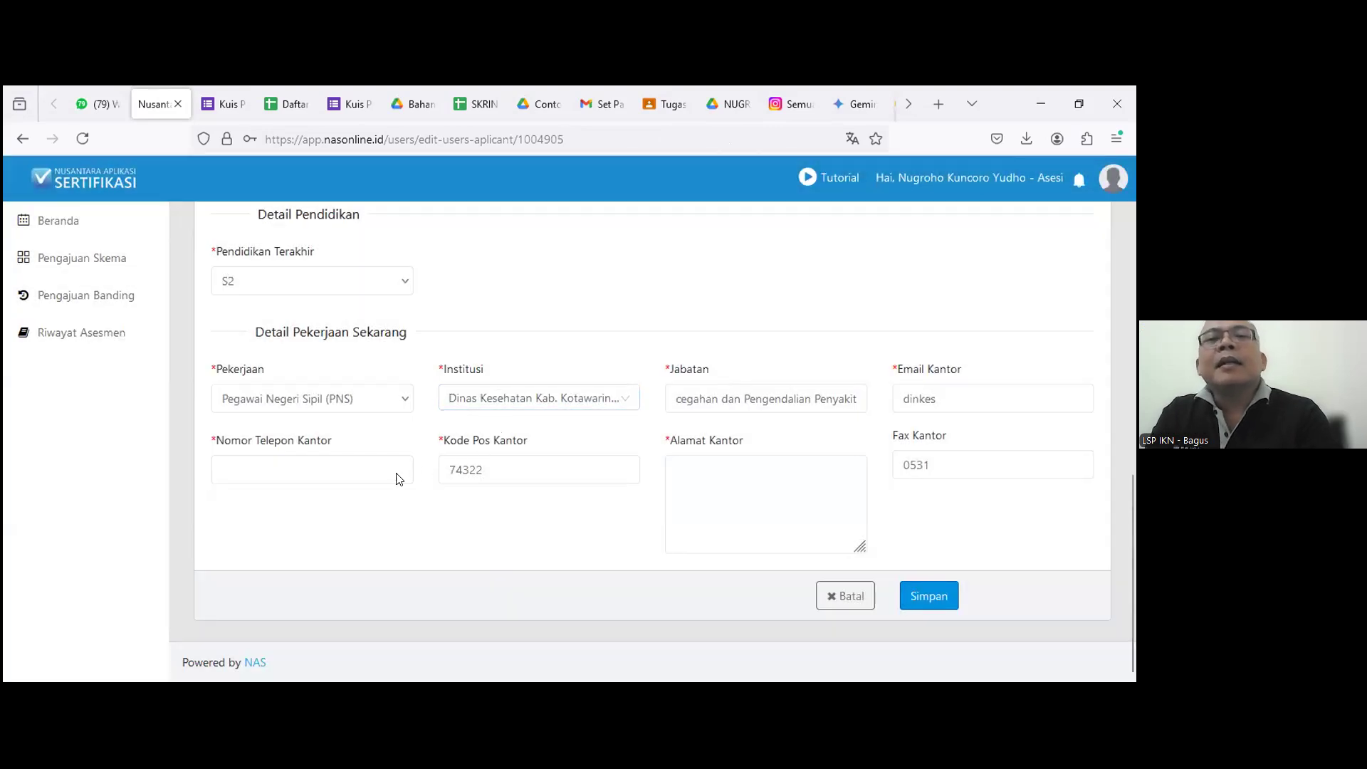
{"action": "left_click", "coordinate": [376, 476]}
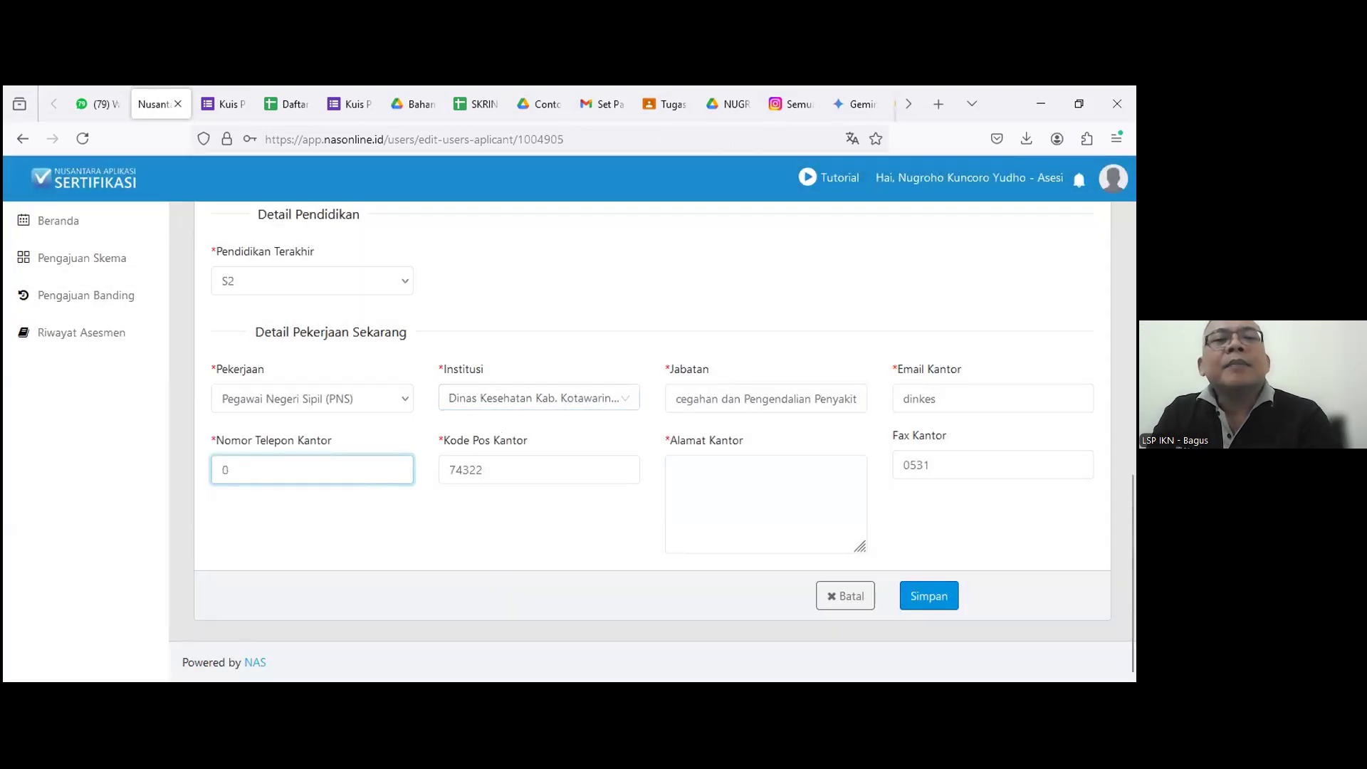
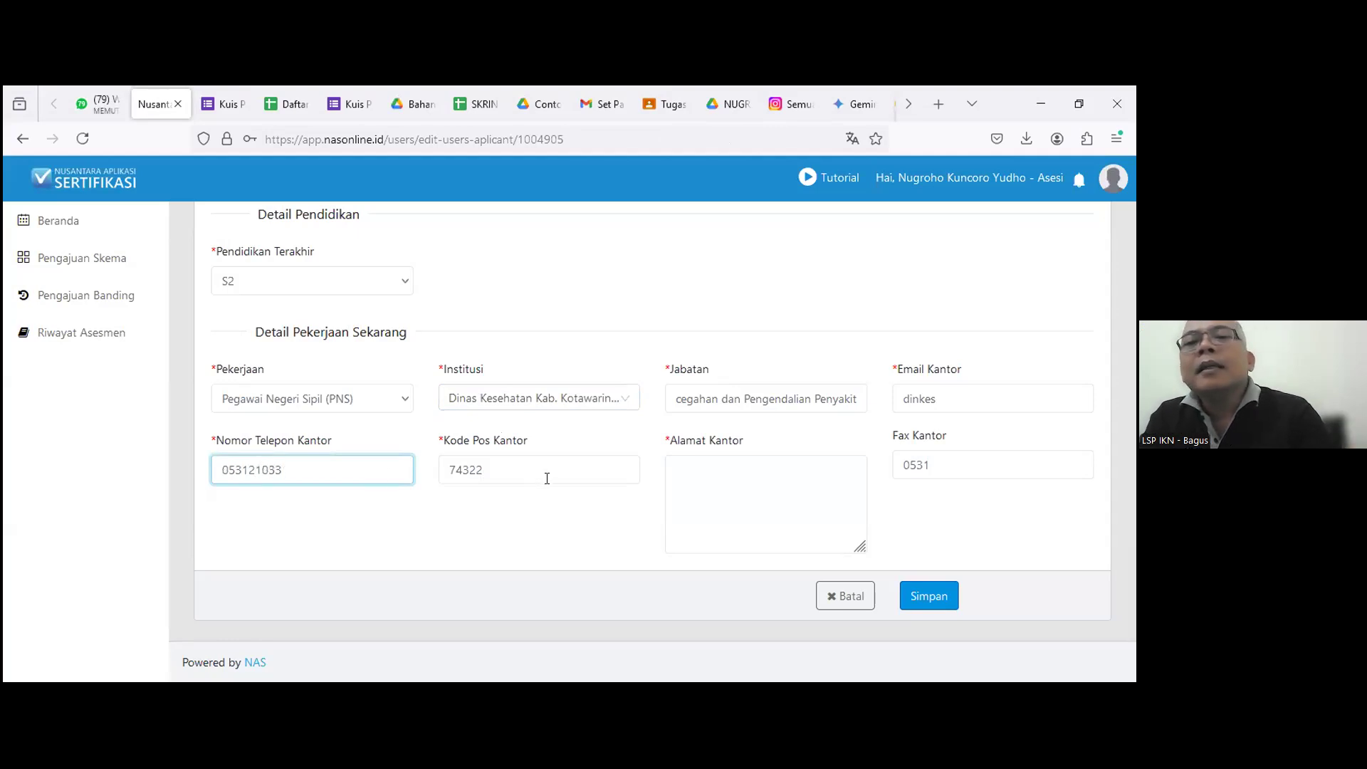
{"action": "left_click", "coordinate": [677, 470]}
{"action": "type", "text": "Jl"}
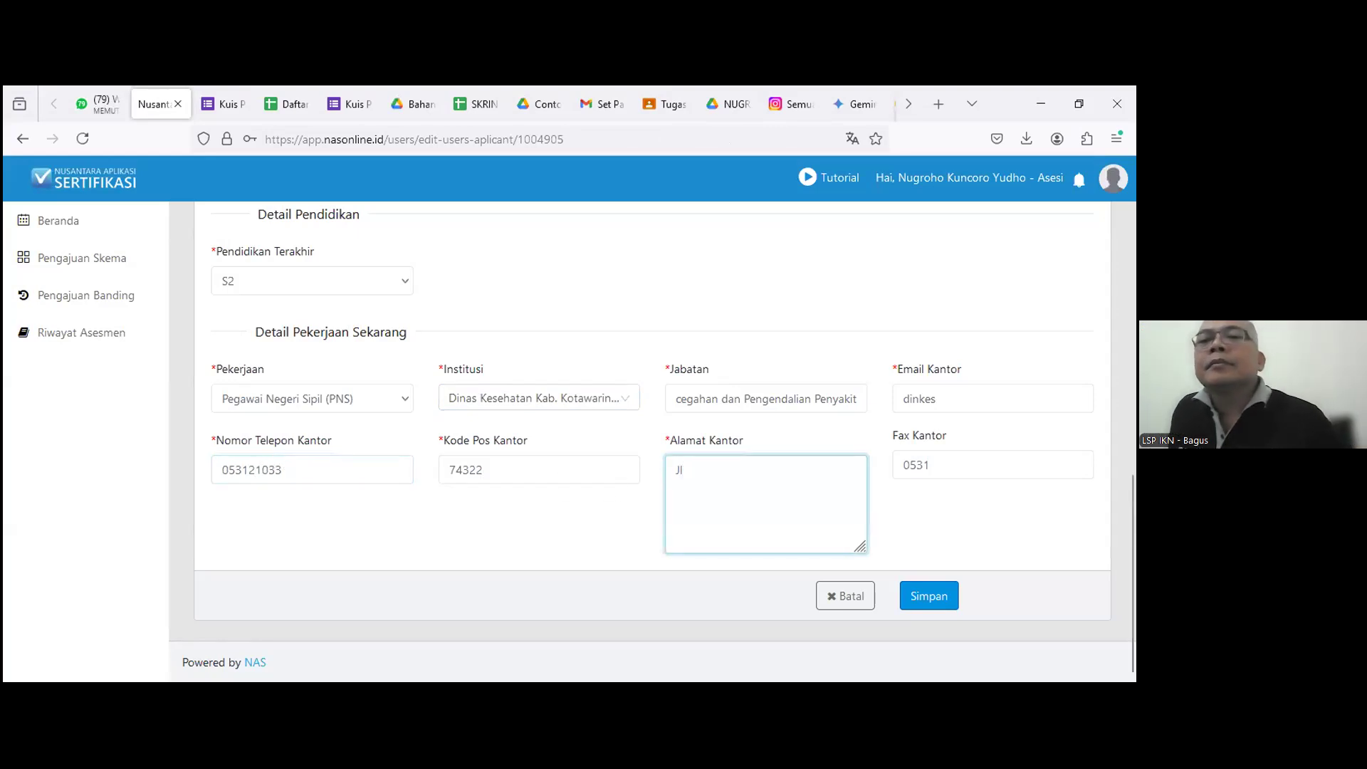
{"action": "key", "text": "BackSpace"}
{"action": "type", "text": "L"}
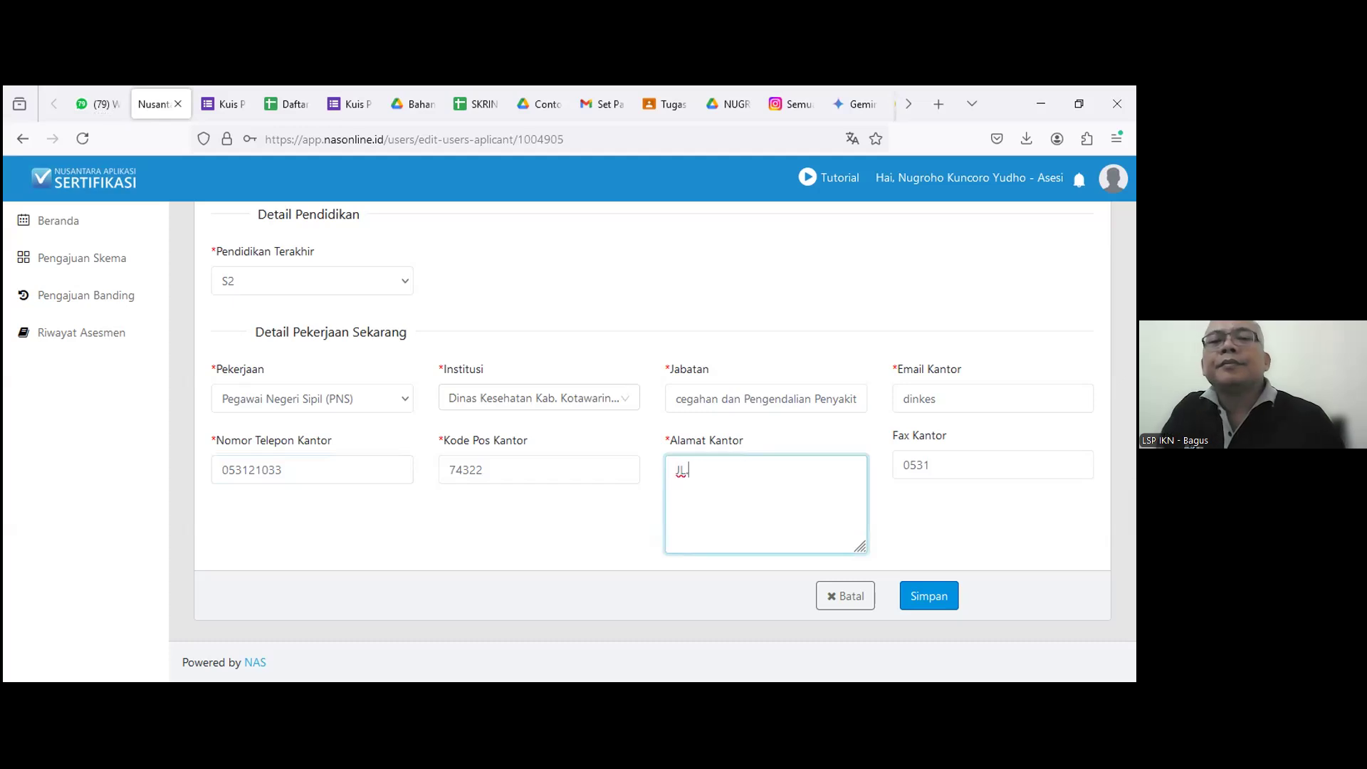
{"action": "type", "text": ". JENDE"}
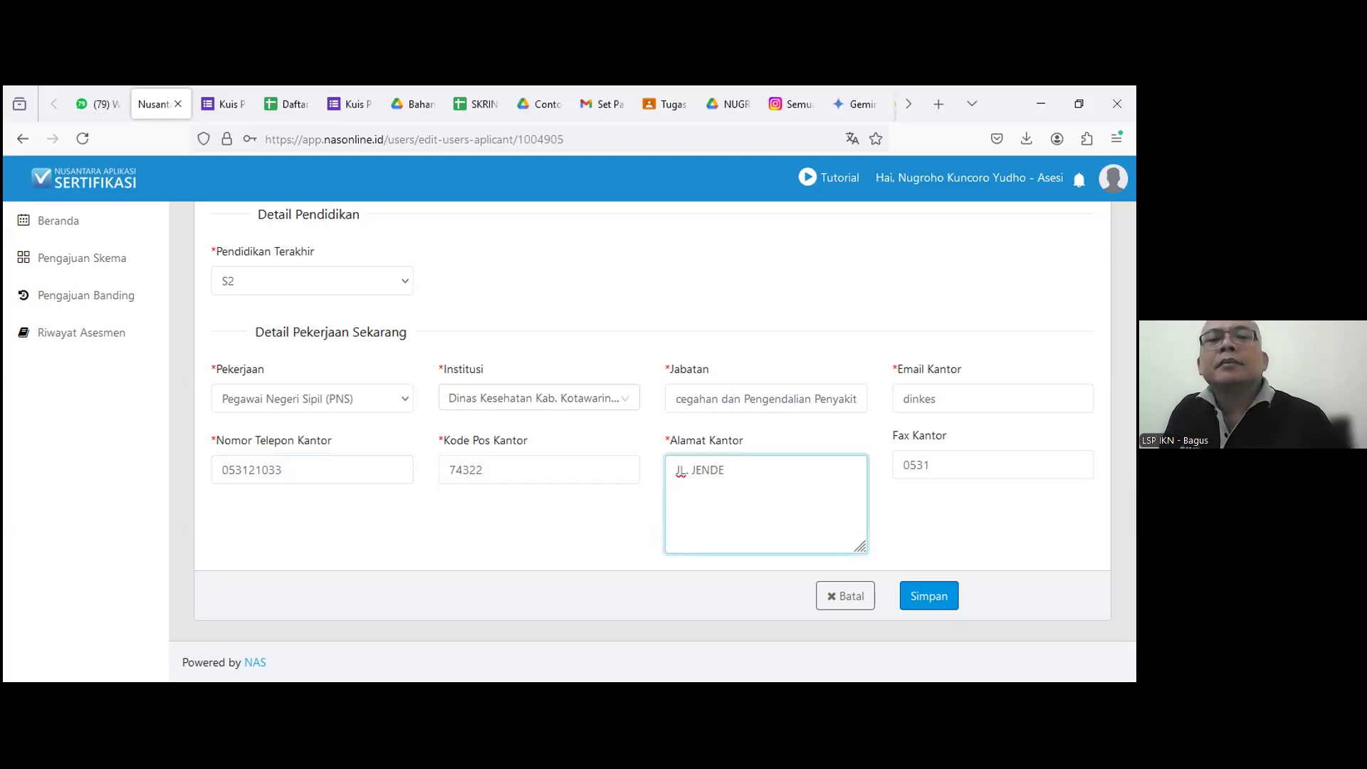
{"action": "type", "text": "RAL "}
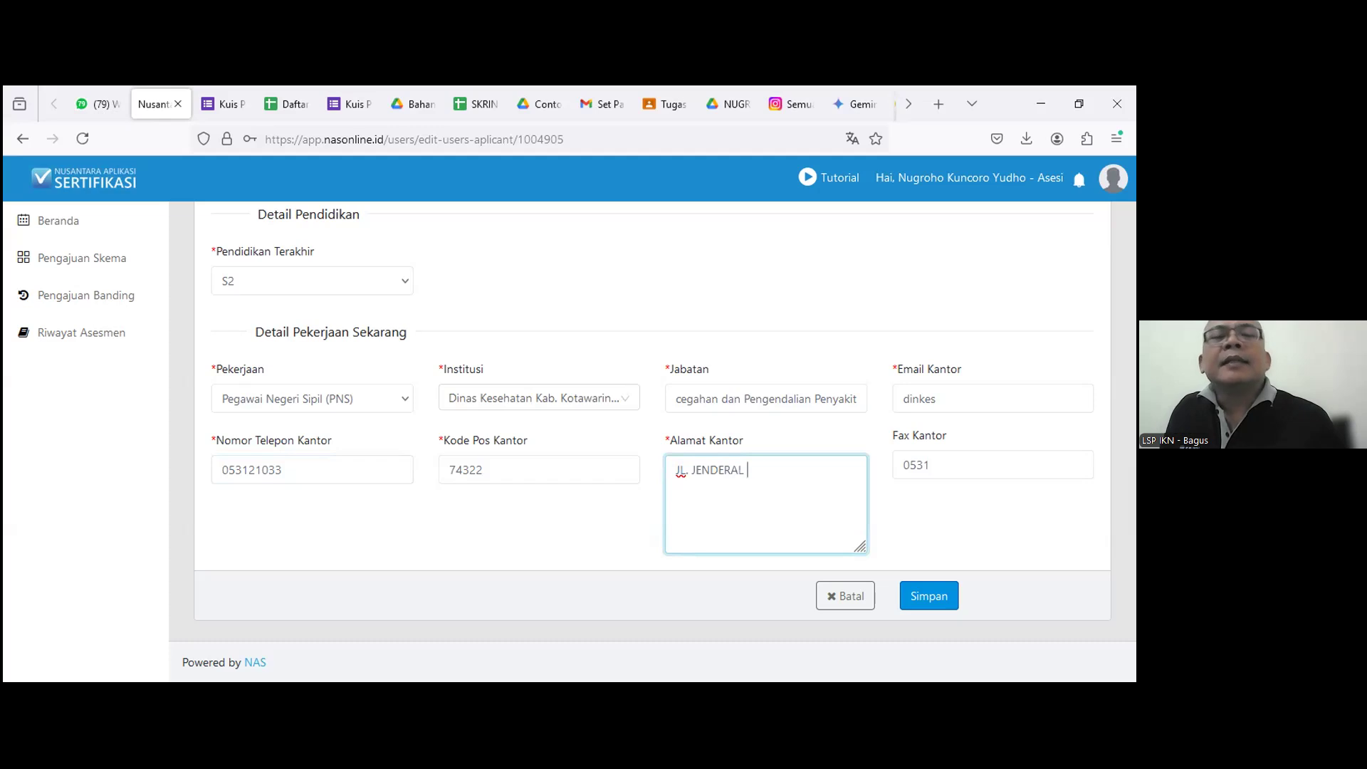
{"action": "type", "text": "SUDIRMA"}
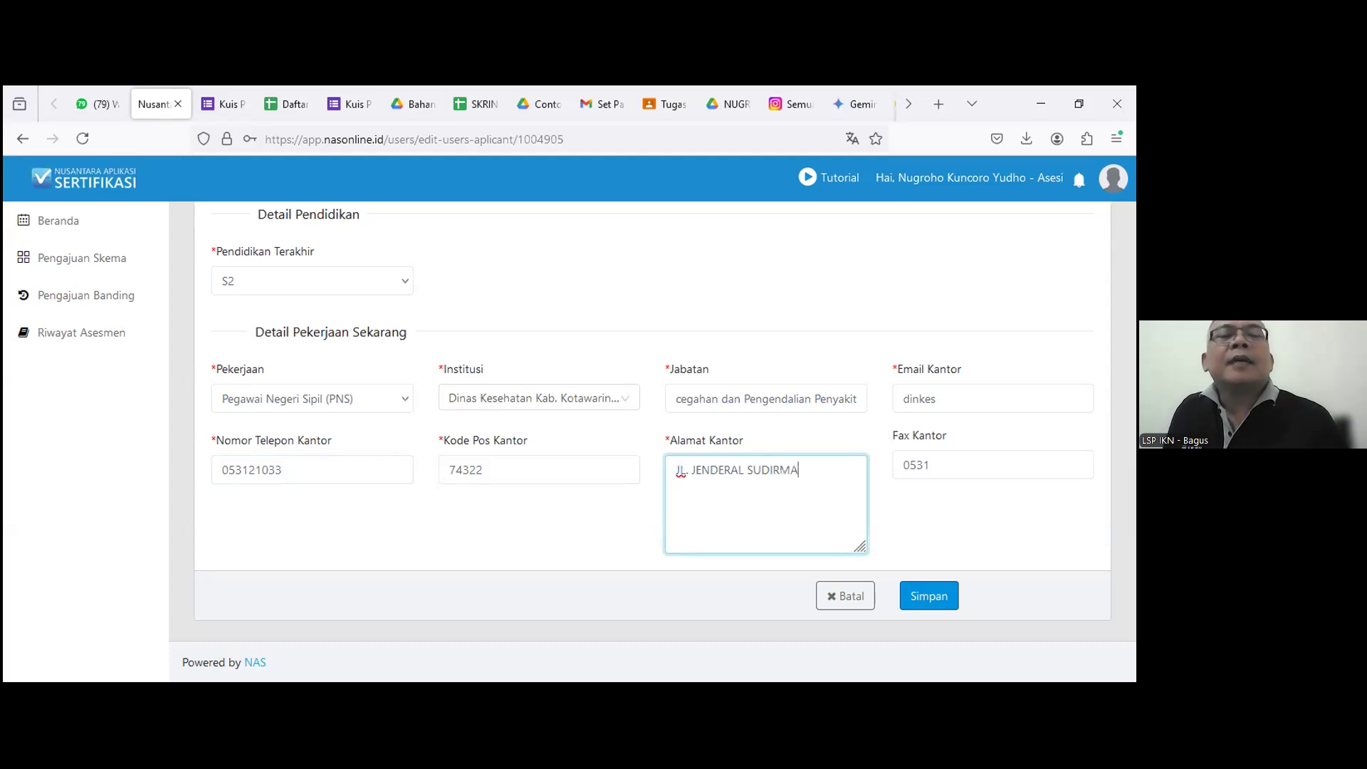
{"action": "type", "text": "N KM."}
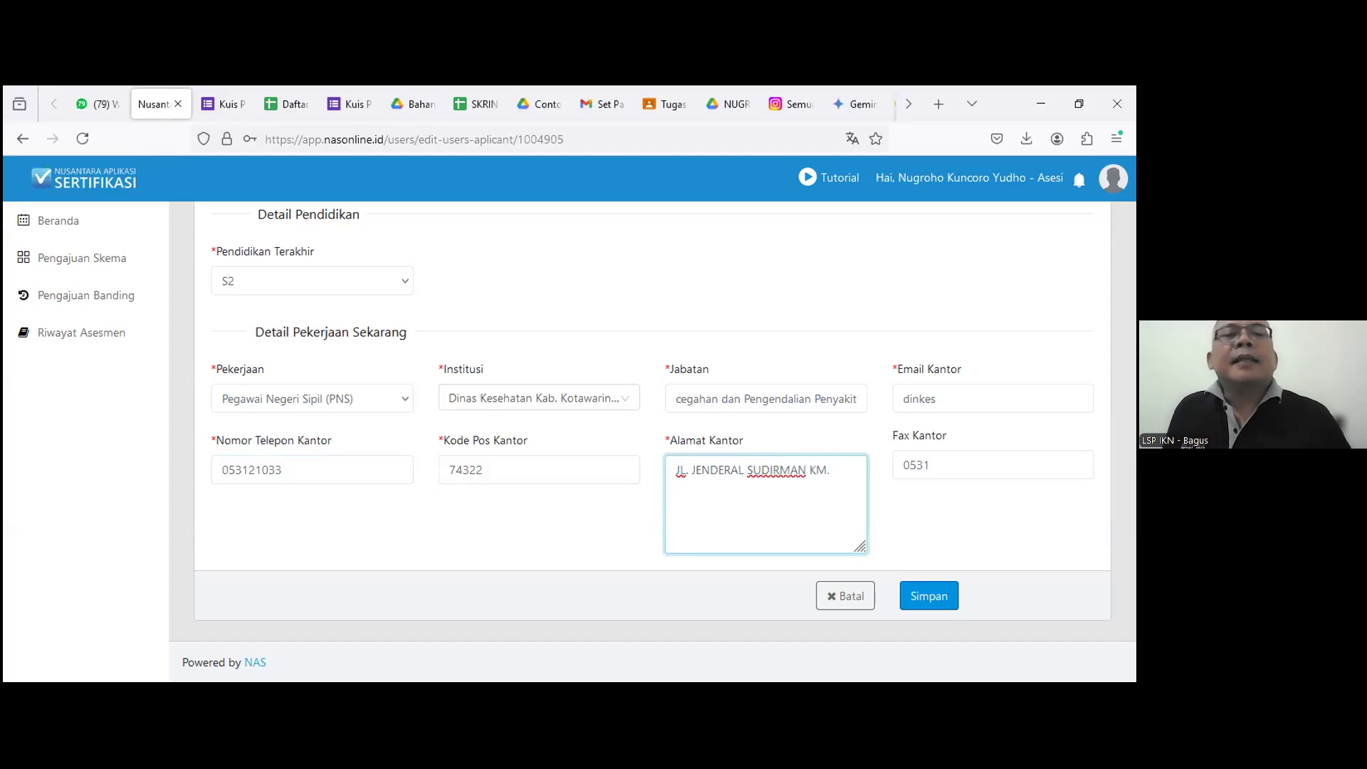
{"action": "type", "text": " 6 SAMPIT"}
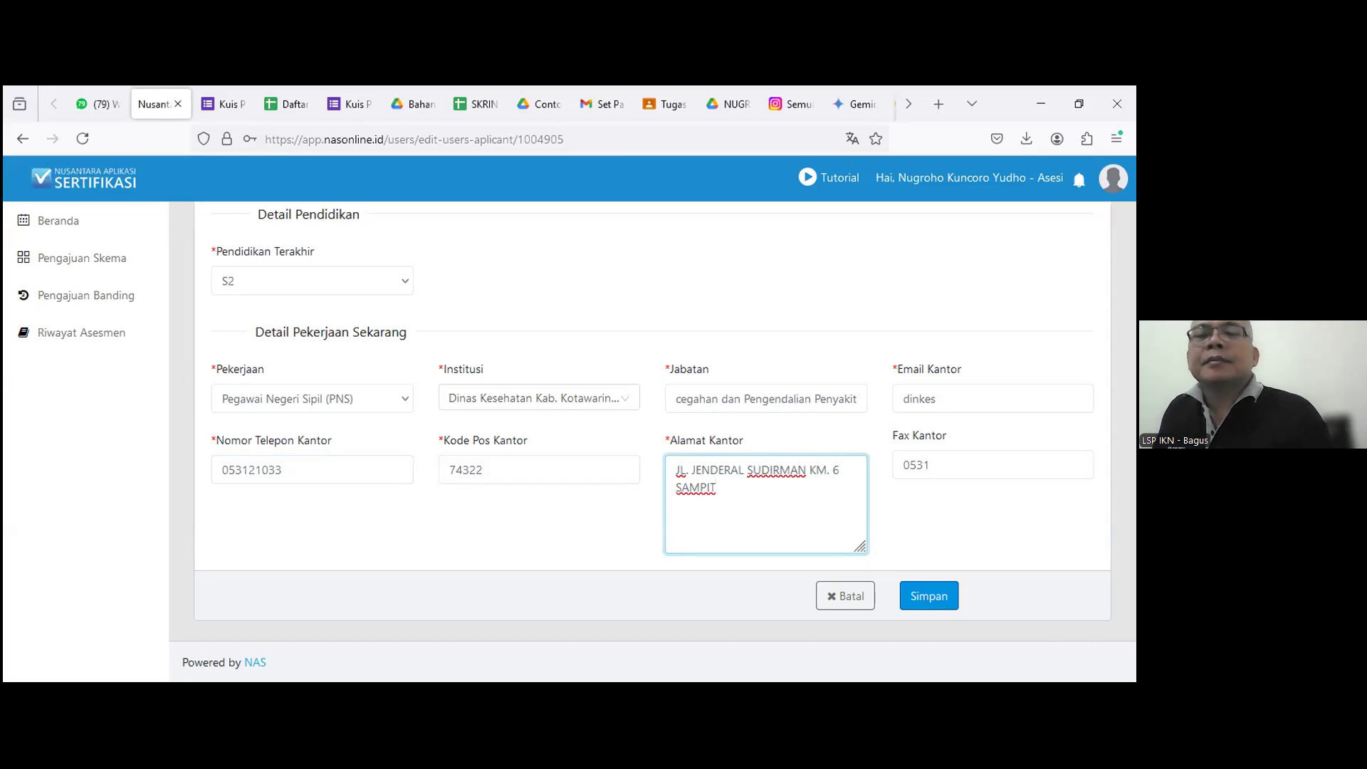
Add the address lines 'KEL. PASIR PUTIH', 'KEC. MENTAWA BARU KETAPANG' and 'KAB. KOTAWARINGIN TIMUR'.
{"action": "type", "text": "KE"}
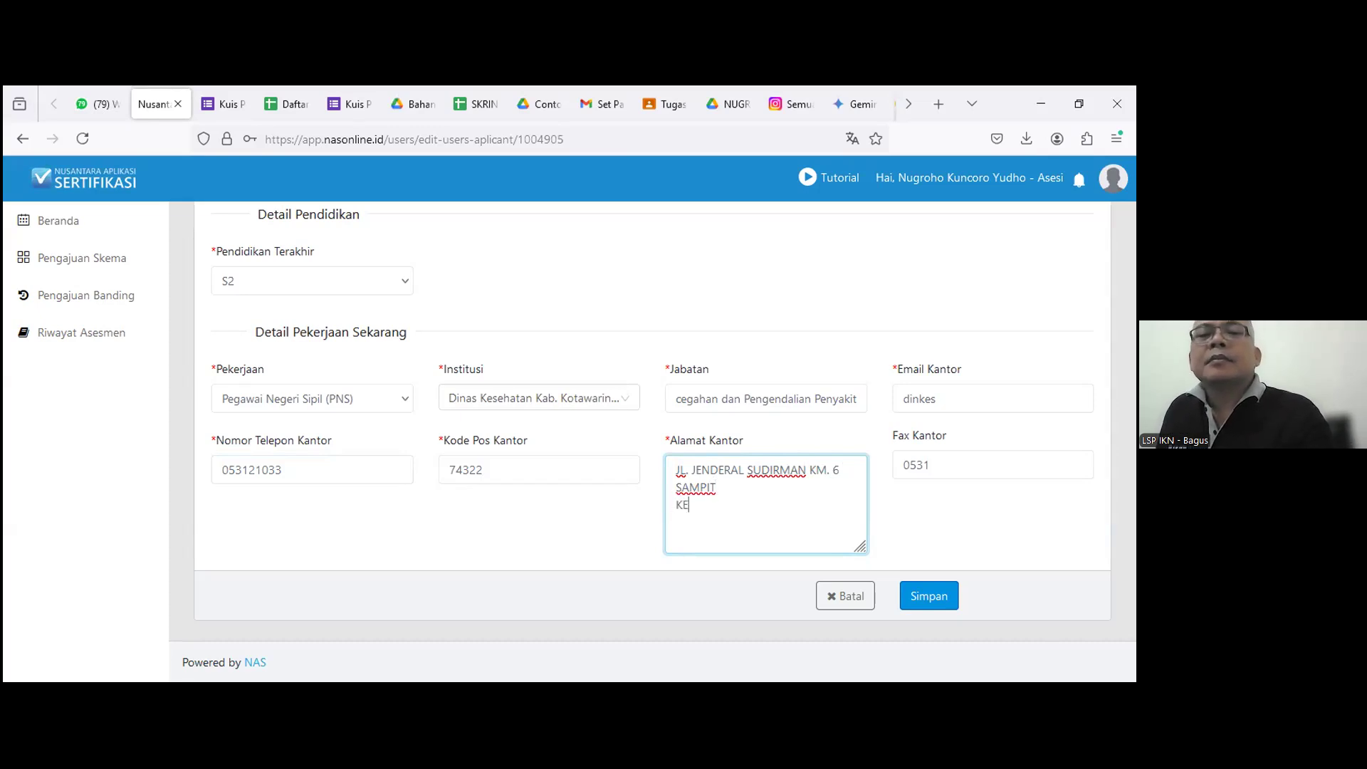
{"action": "type", "text": "C. ME"}
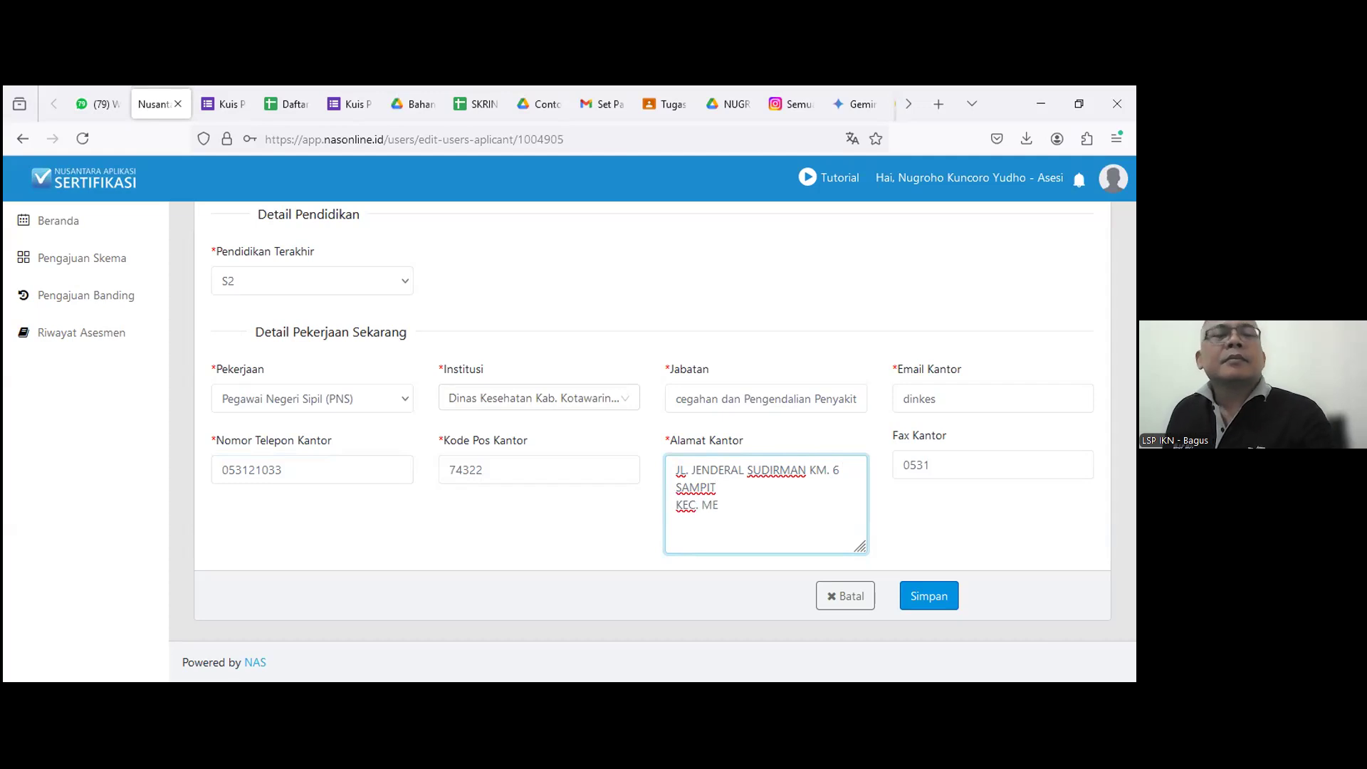
{"action": "type", "text": "NTAWA BAR"}
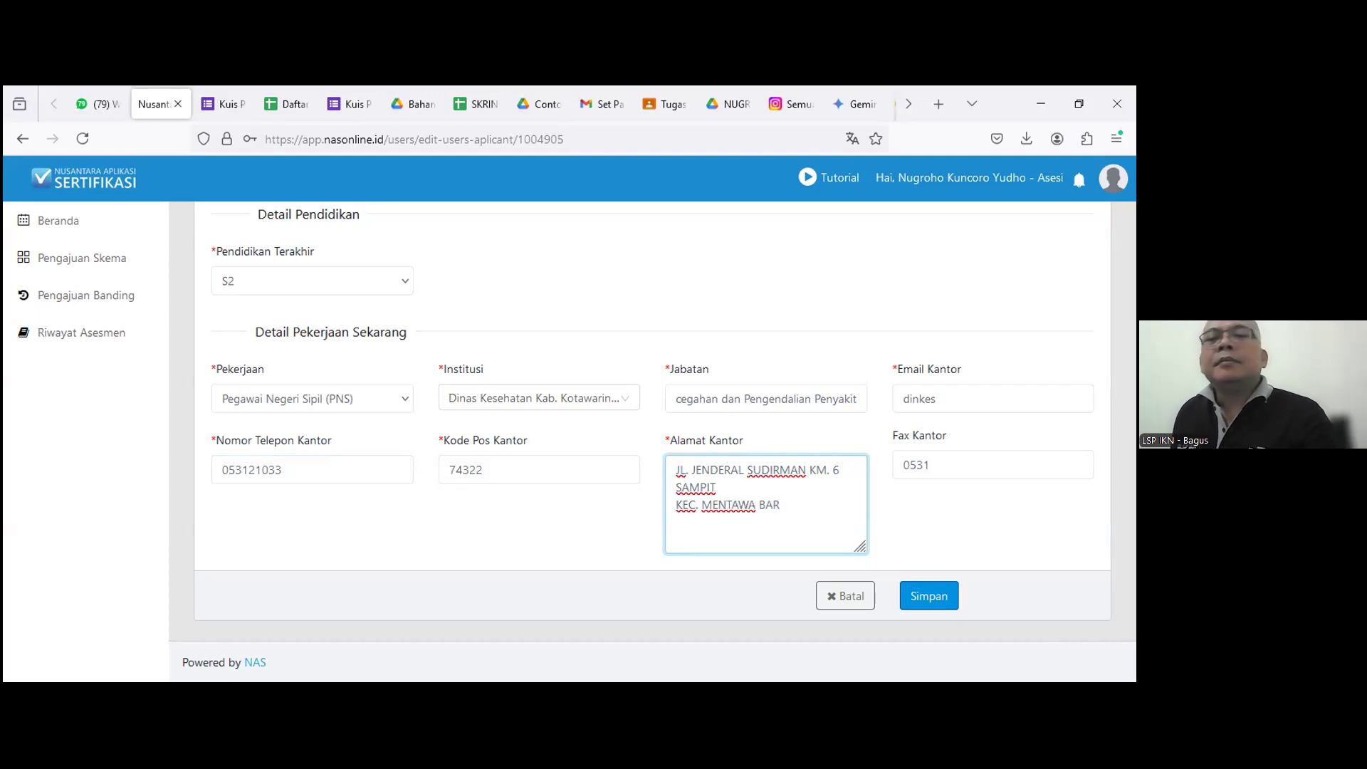
{"action": "type", "text": "U KETAPANG"}
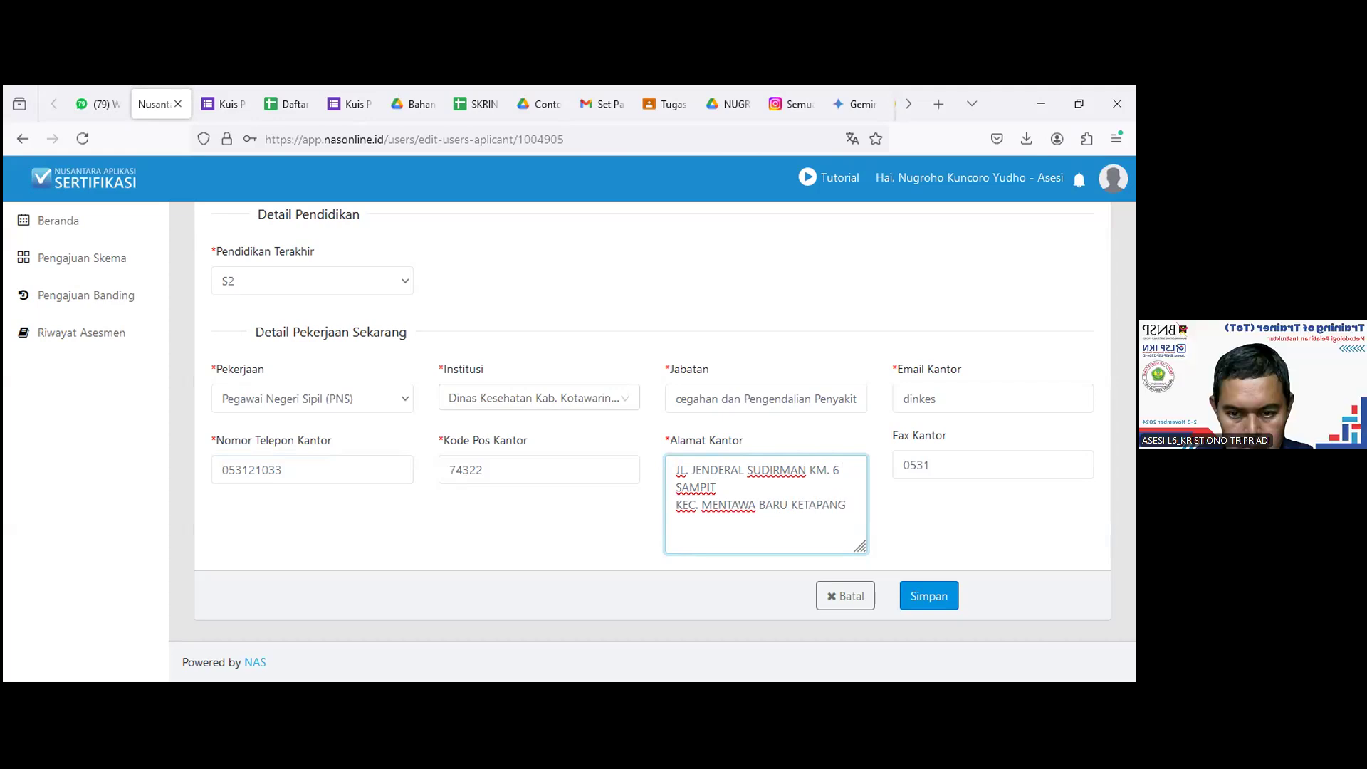
{"action": "key", "text": "Up"}
{"action": "key", "text": "Return"}
{"action": "type", "text": "KEL. PASIR PUTI"}
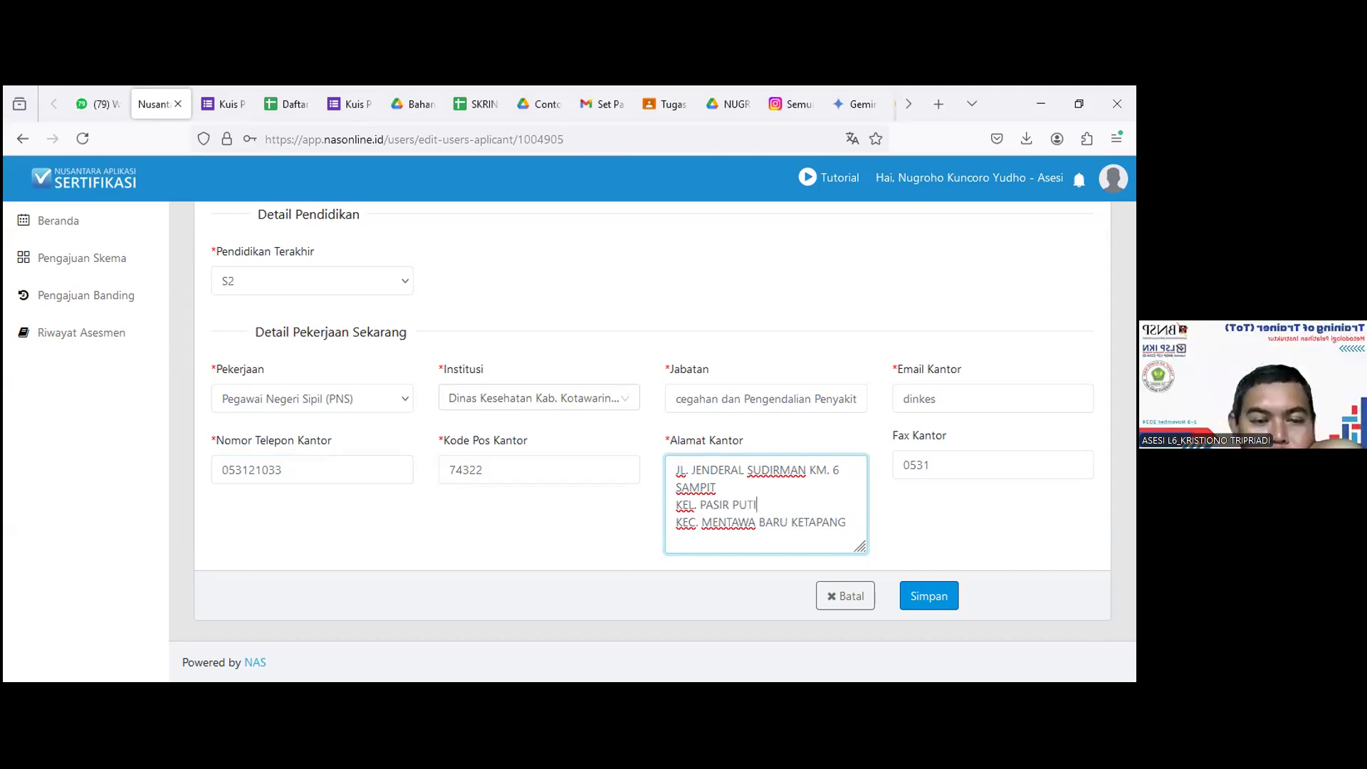
{"action": "type", "text": "H "}
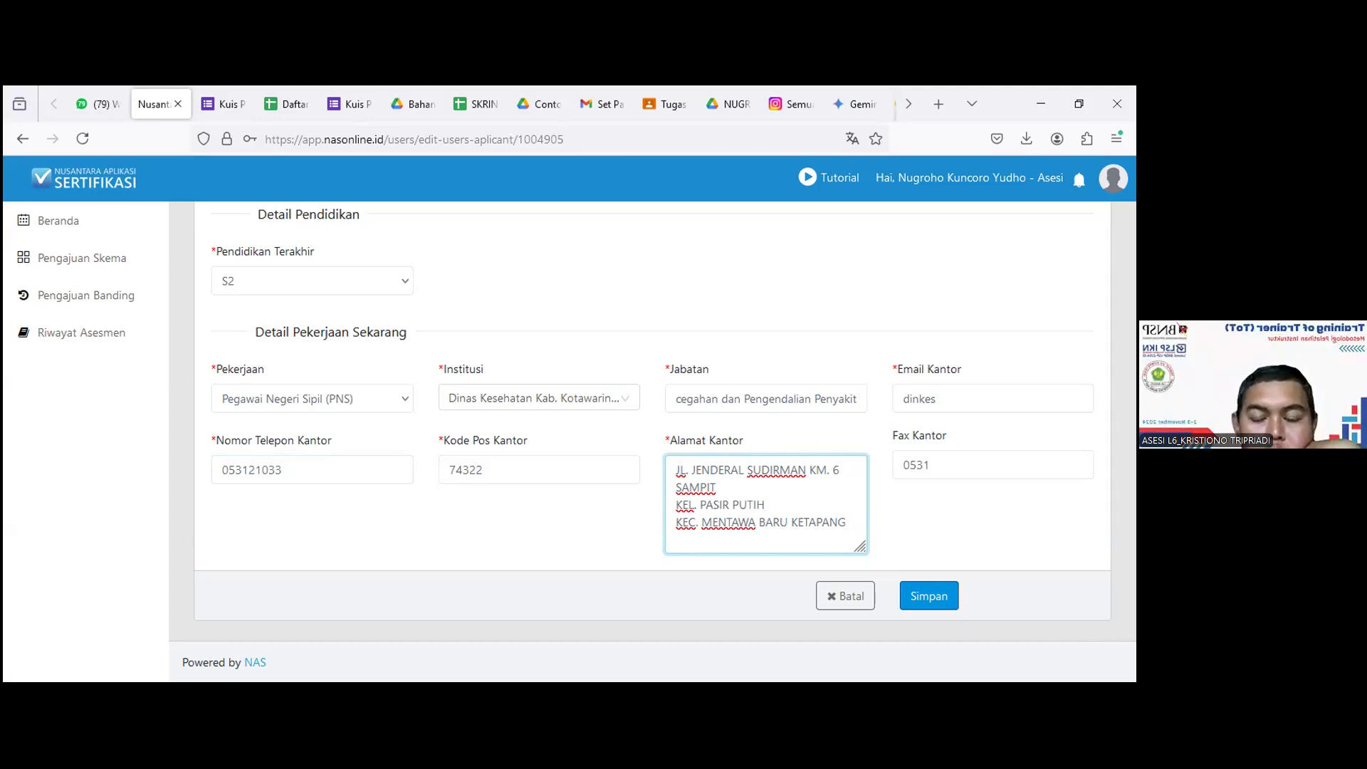
{"action": "type", "text": "KEC. MENTAWA BARU KETAPANG KA"}
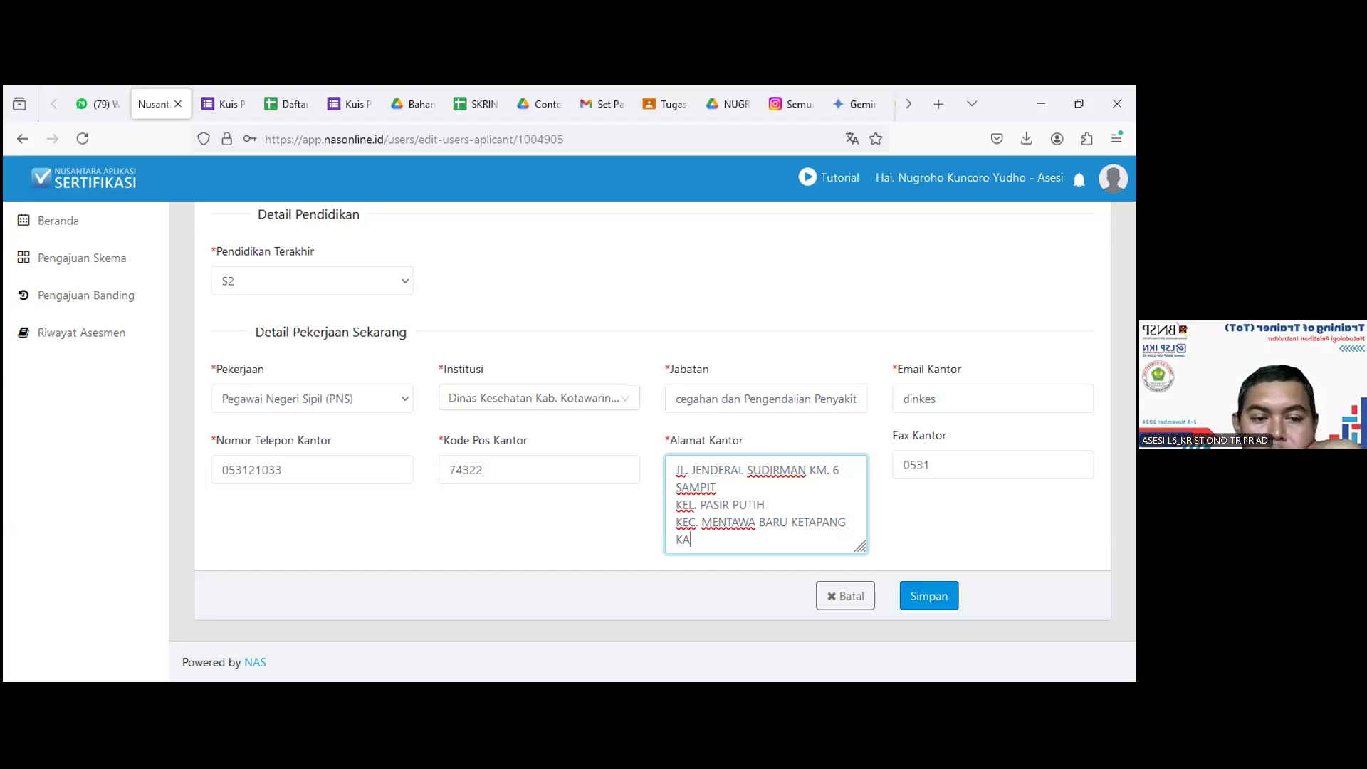
{"action": "type", "text": "B. KOTAWARINGIN TIMUR"}
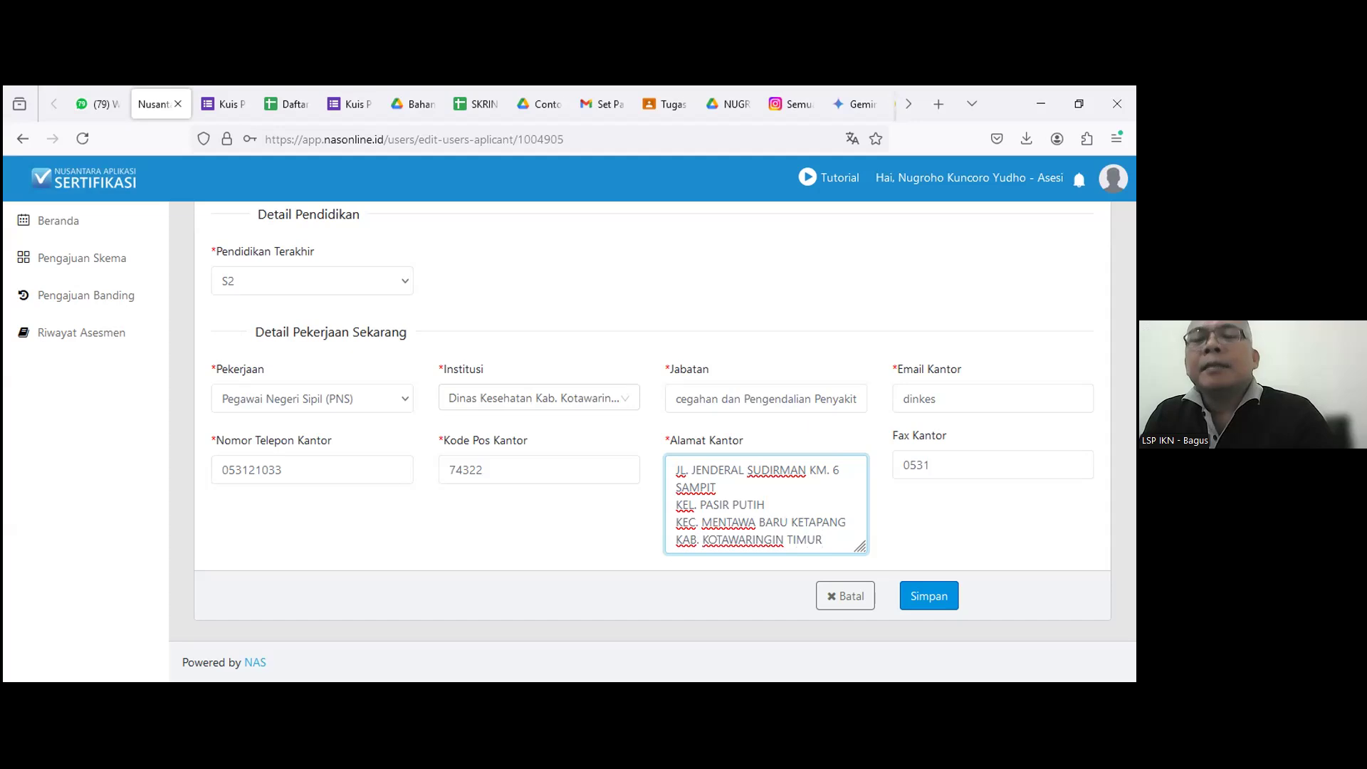
{"action": "left_click", "coordinate": [929, 472]}
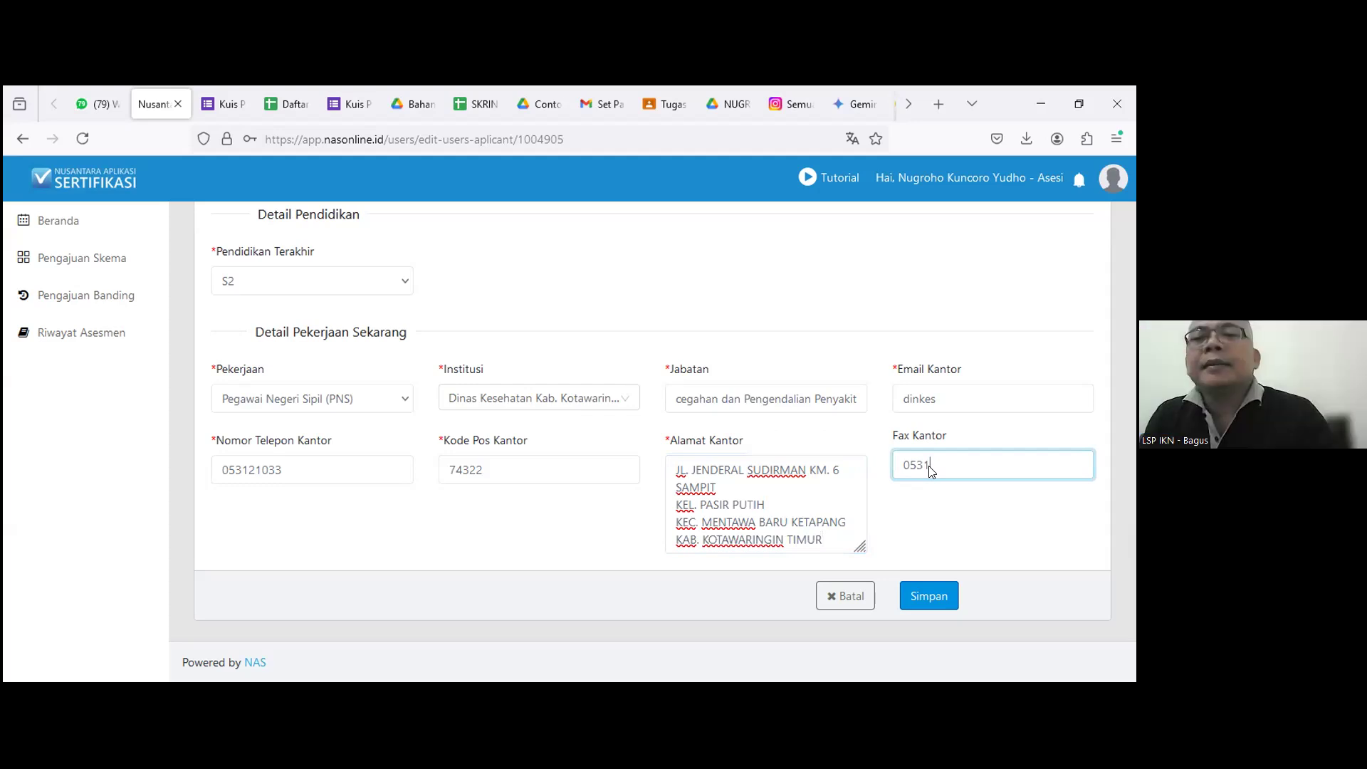
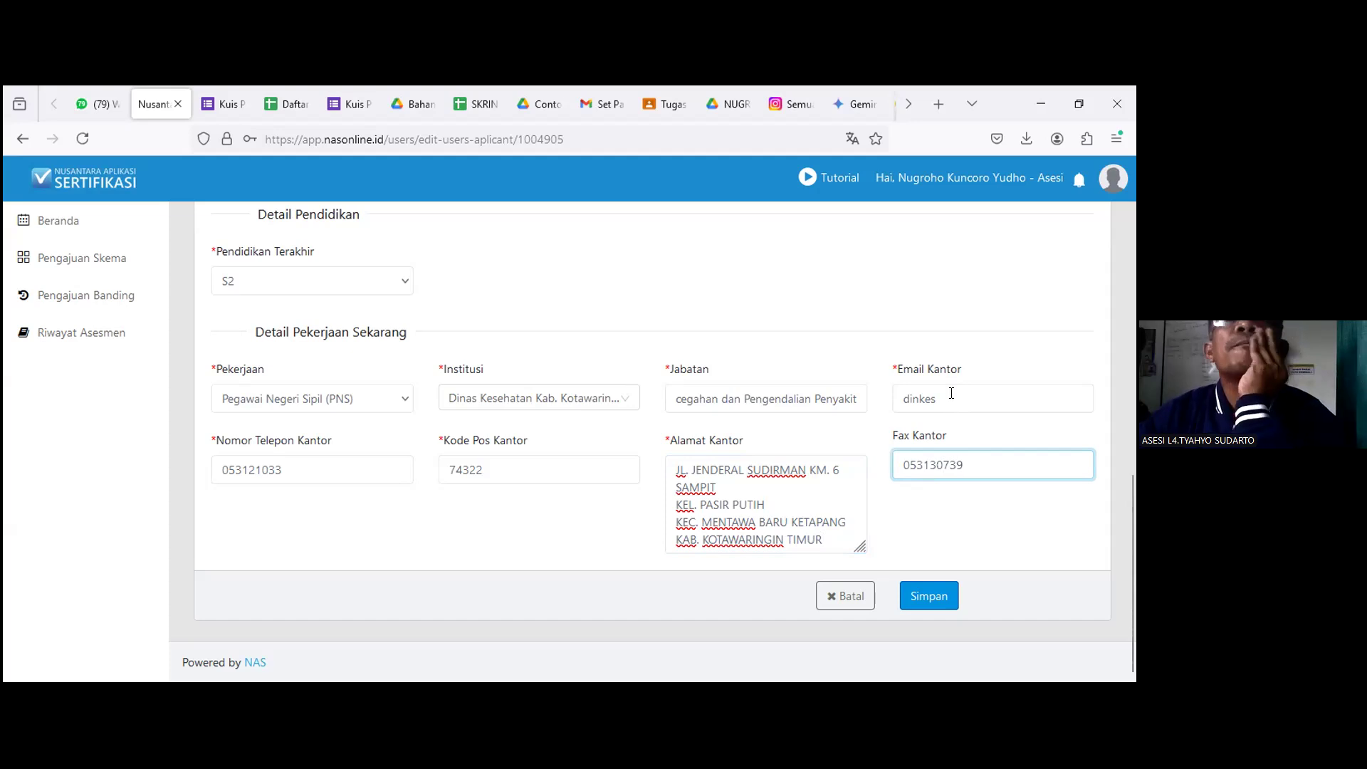
{"action": "left_click", "coordinate": [946, 398]}
{"action": "type", "text": "KOTA"}
{"action": "key", "text": "BackSpace"}
{"action": "key", "text": "BackSpace"}
{"action": "key", "text": "BackSpace"}
{"action": "key", "text": "BackSpace"}
{"action": "type", "text": "koti"}
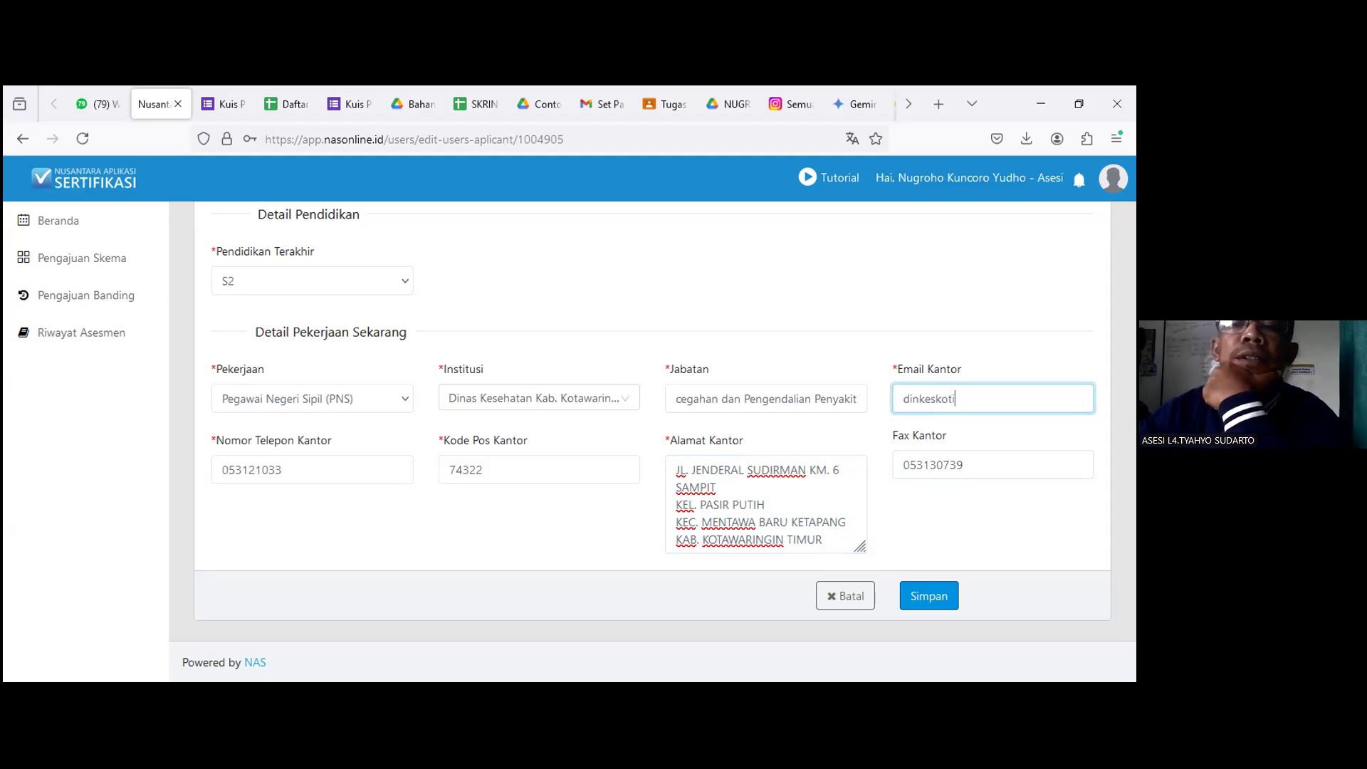
{"action": "type", "text": "m"}
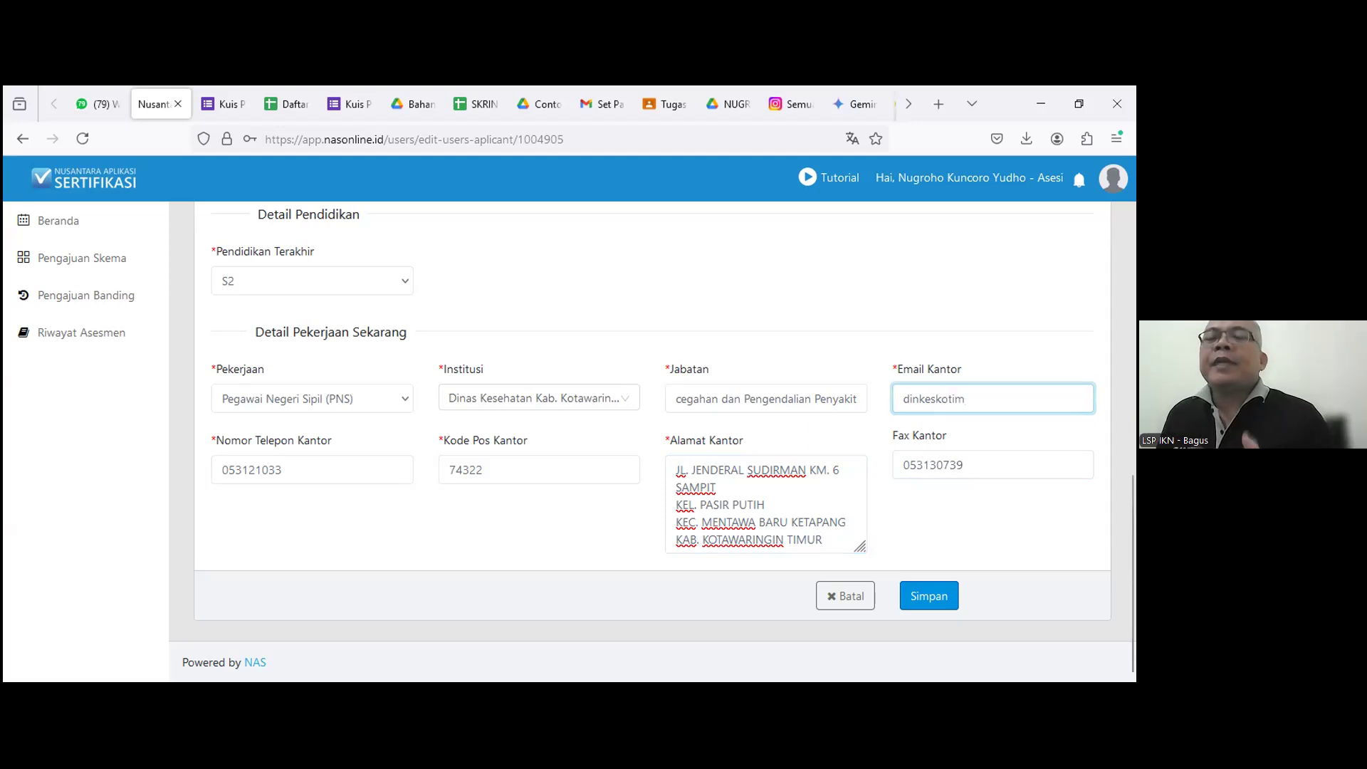
{"action": "key", "text": "alt+Tab"}
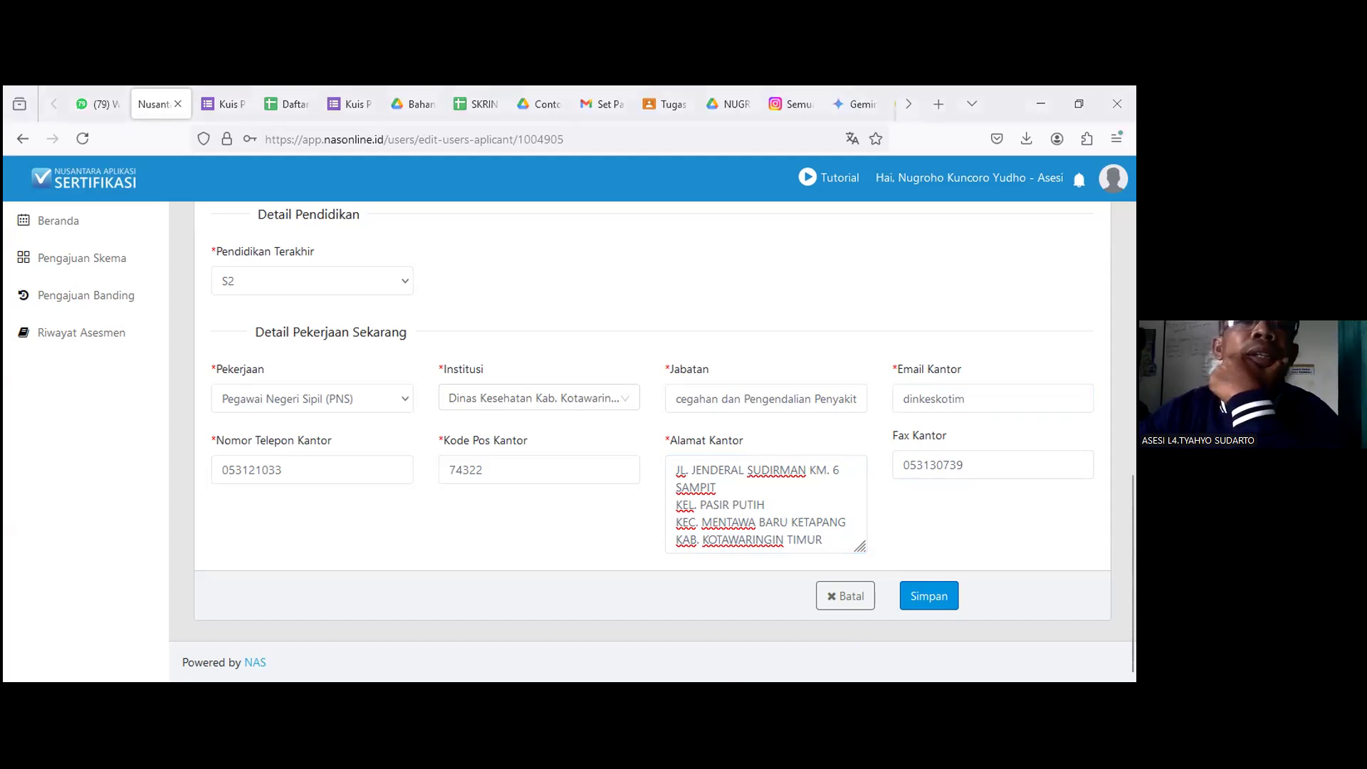
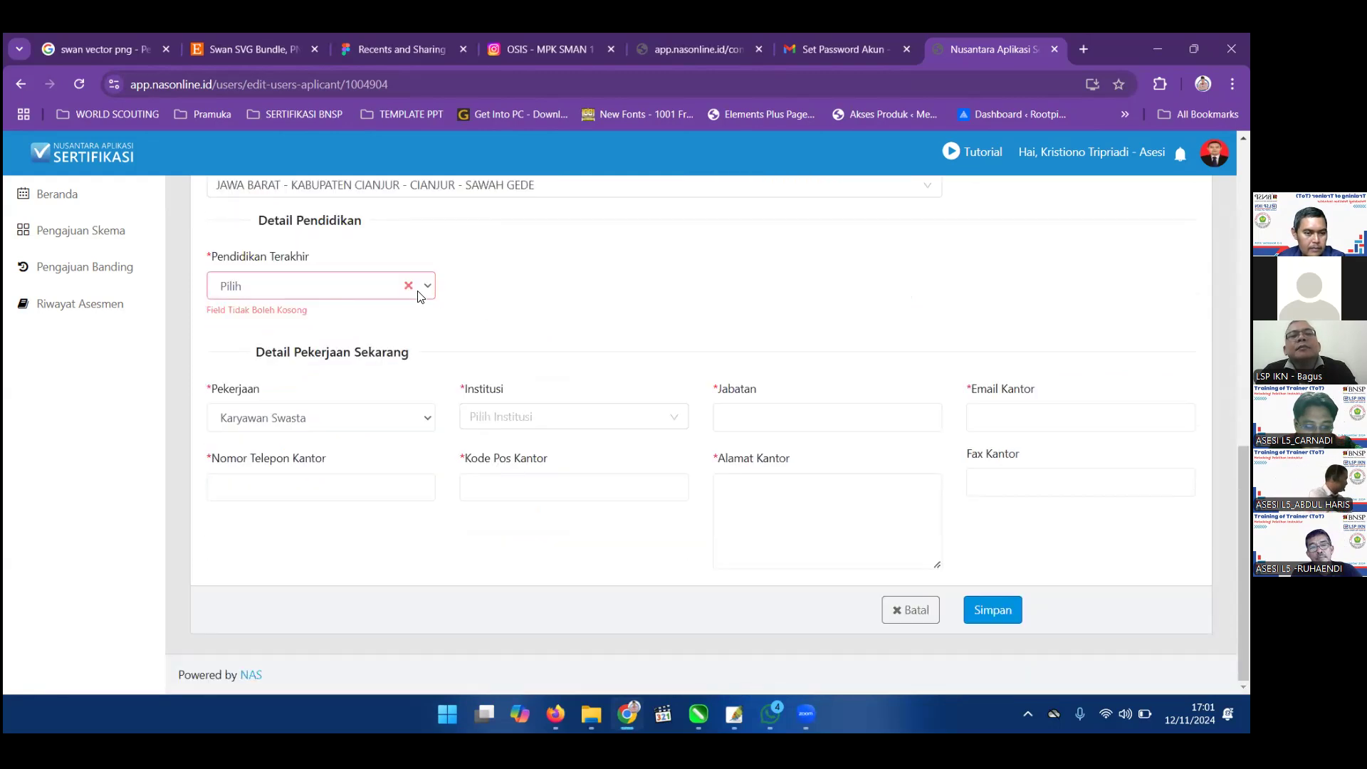
Set the last education level to S1 and type 'Yayasan Pendidik Suryakarcana Cianjur' into the institution field.
{"action": "left_click", "coordinate": [425, 285]}
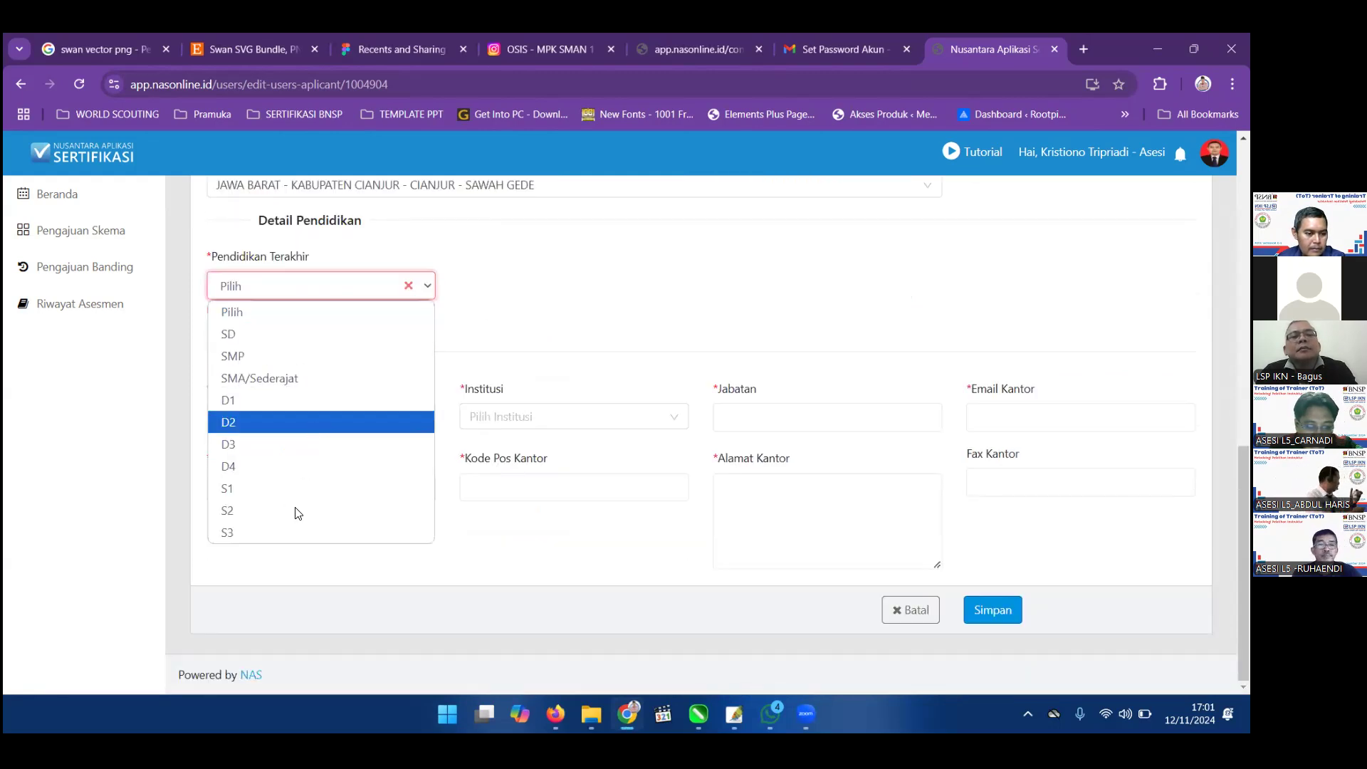
{"action": "left_click", "coordinate": [285, 490]}
{"action": "left_click", "coordinate": [526, 425]}
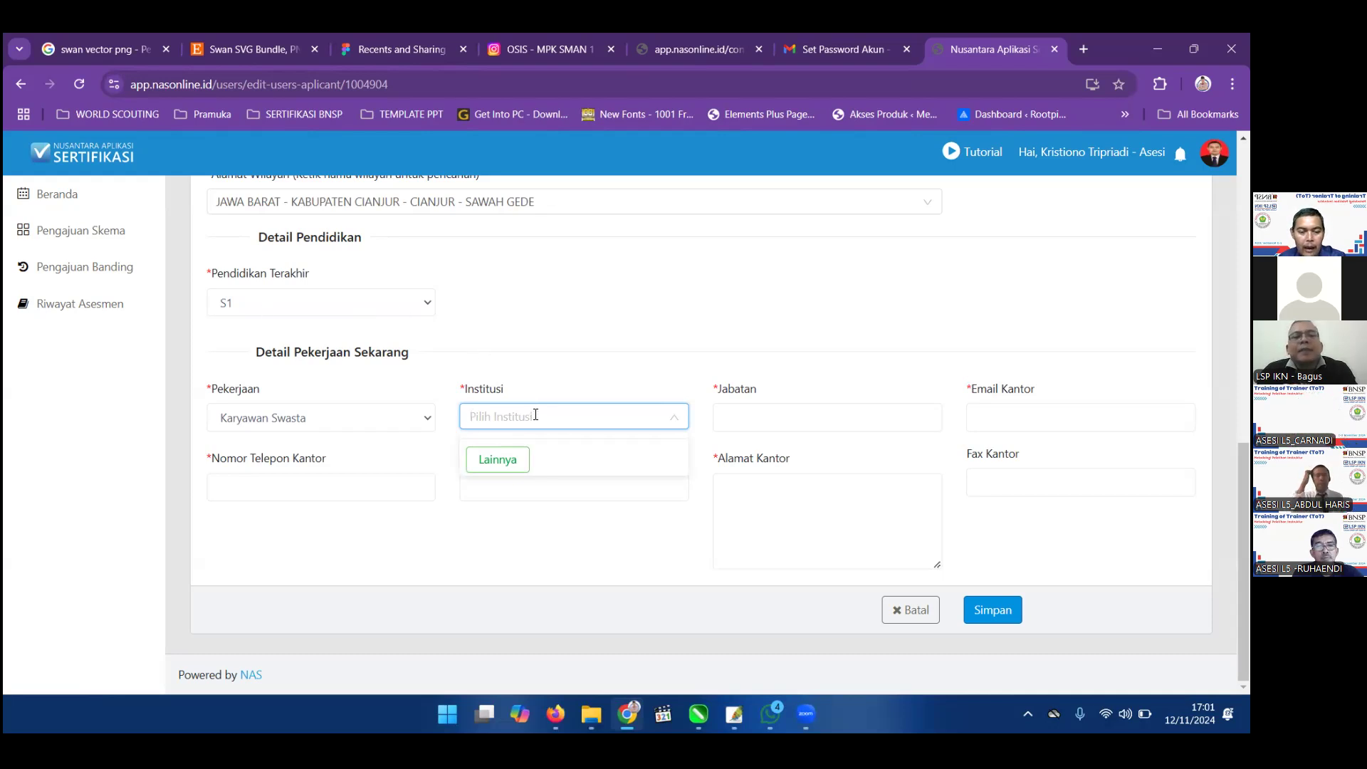
{"action": "type", "text": "Yaya"}
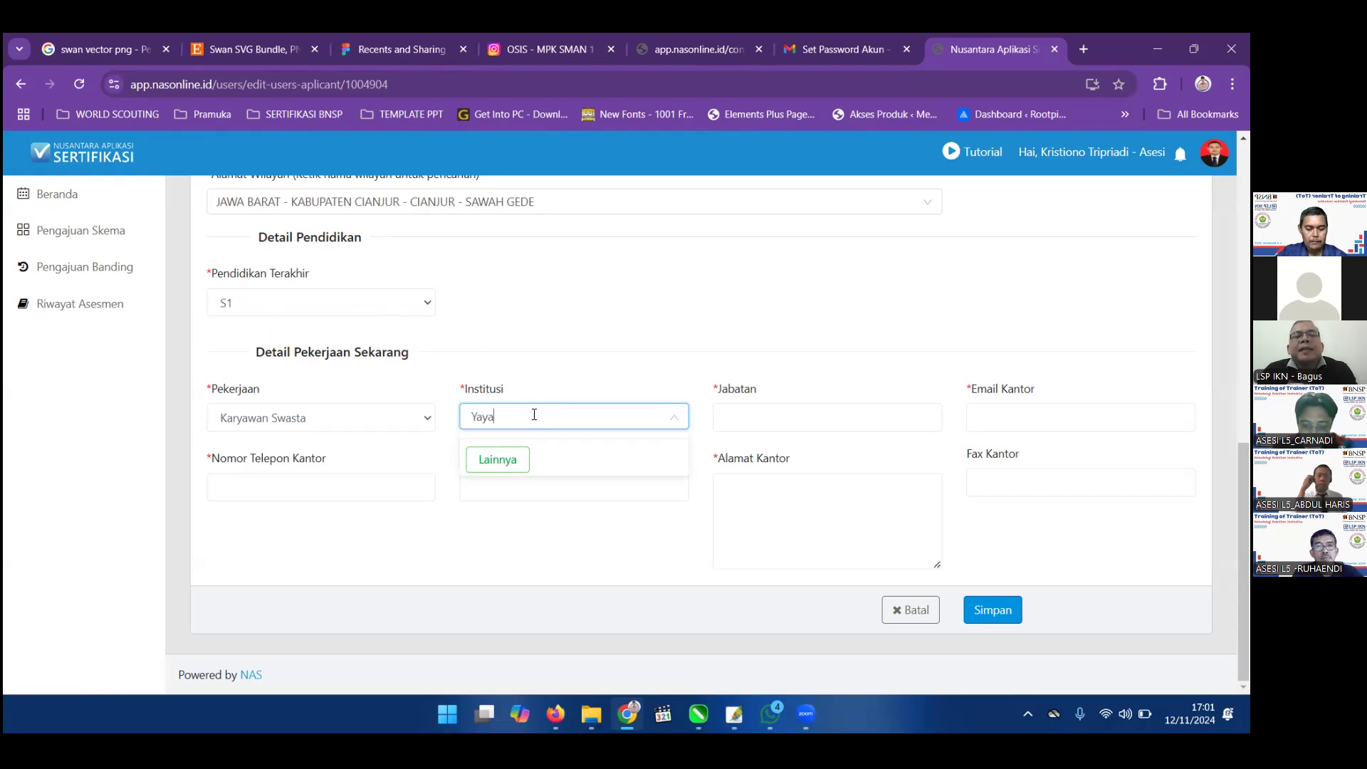
{"action": "type", "text": "san "}
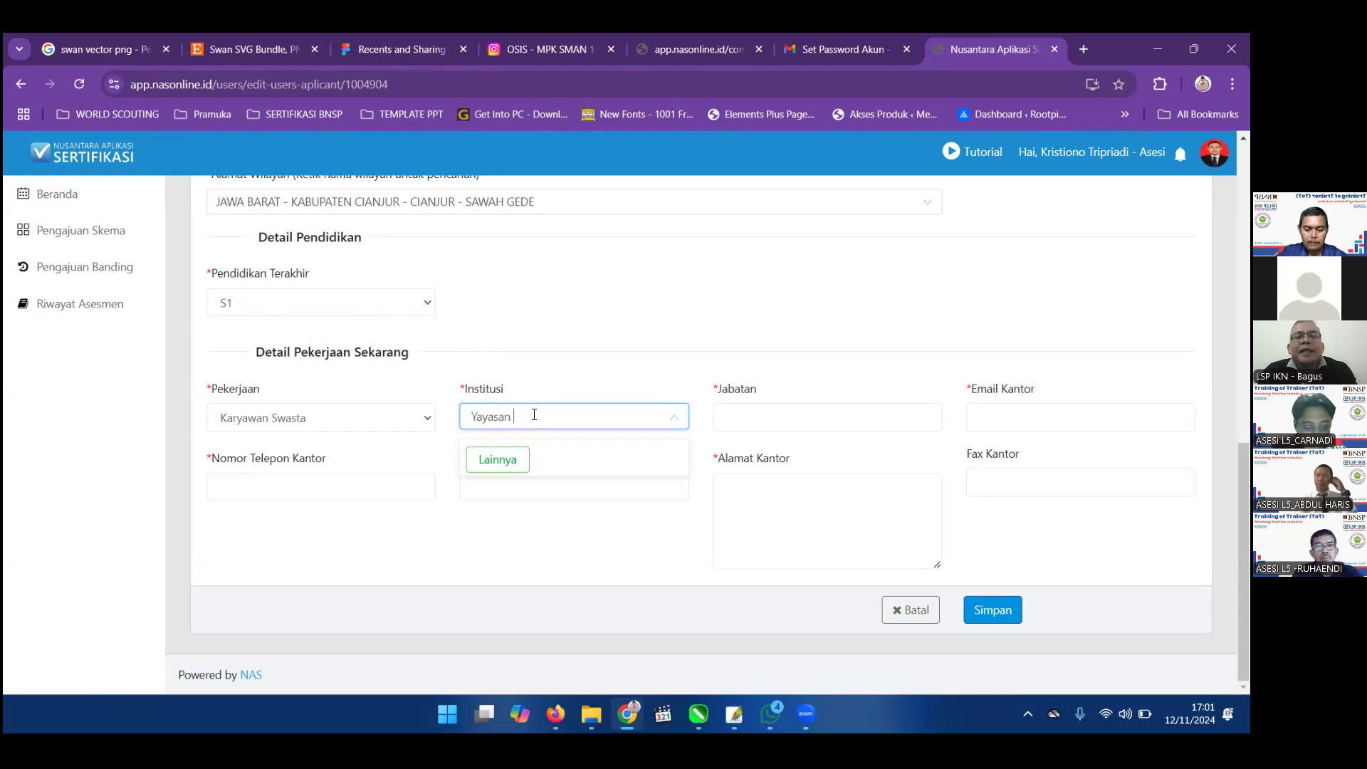
{"action": "type", "text": "Pendidikan"}
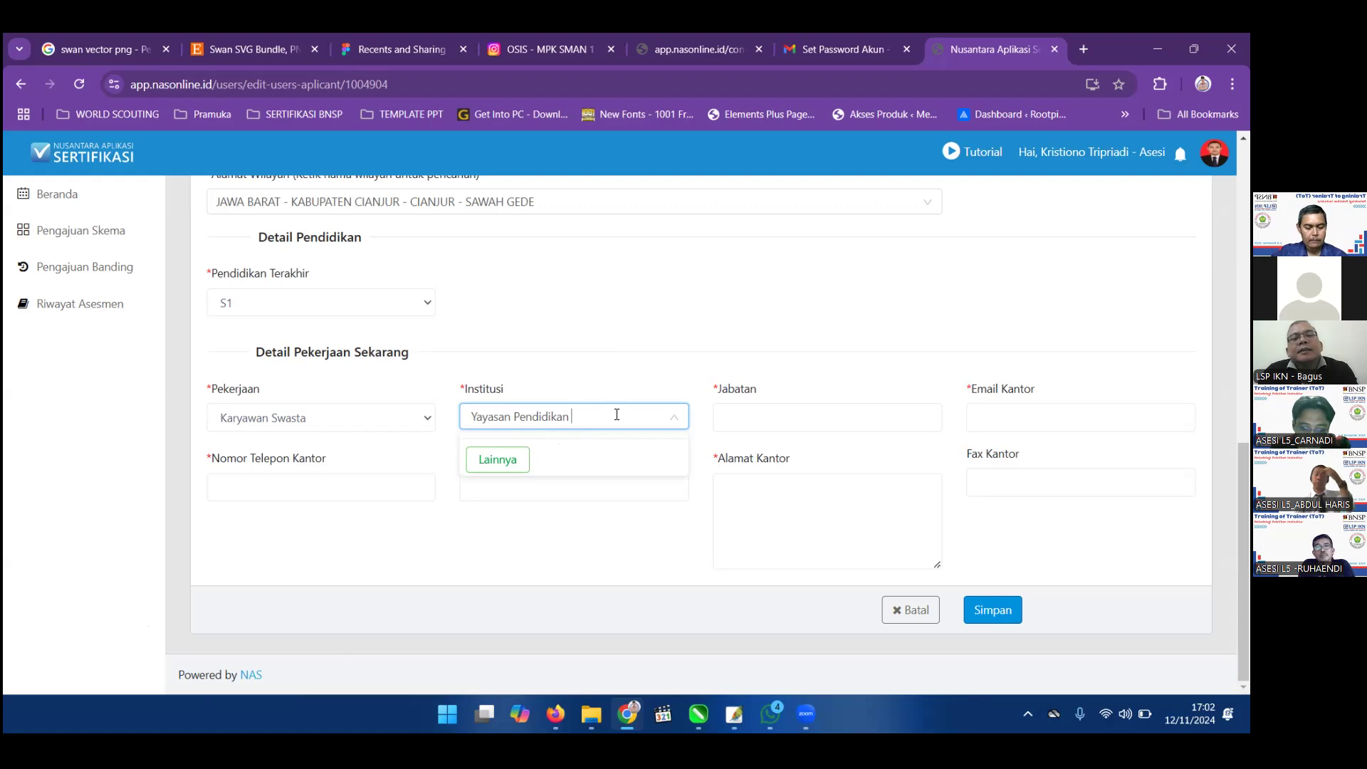
{"action": "type", "text": "Suryakar"}
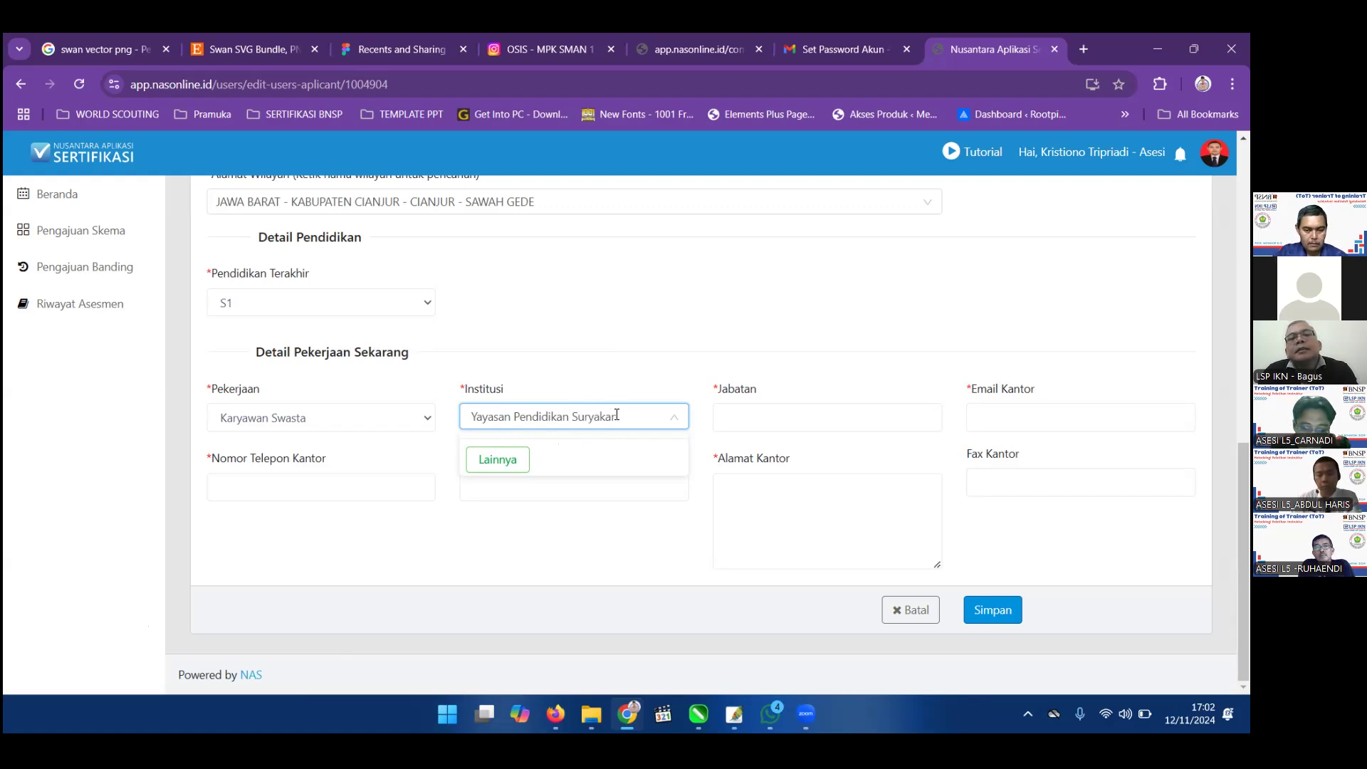
{"action": "type", "text": "cana Ci"}
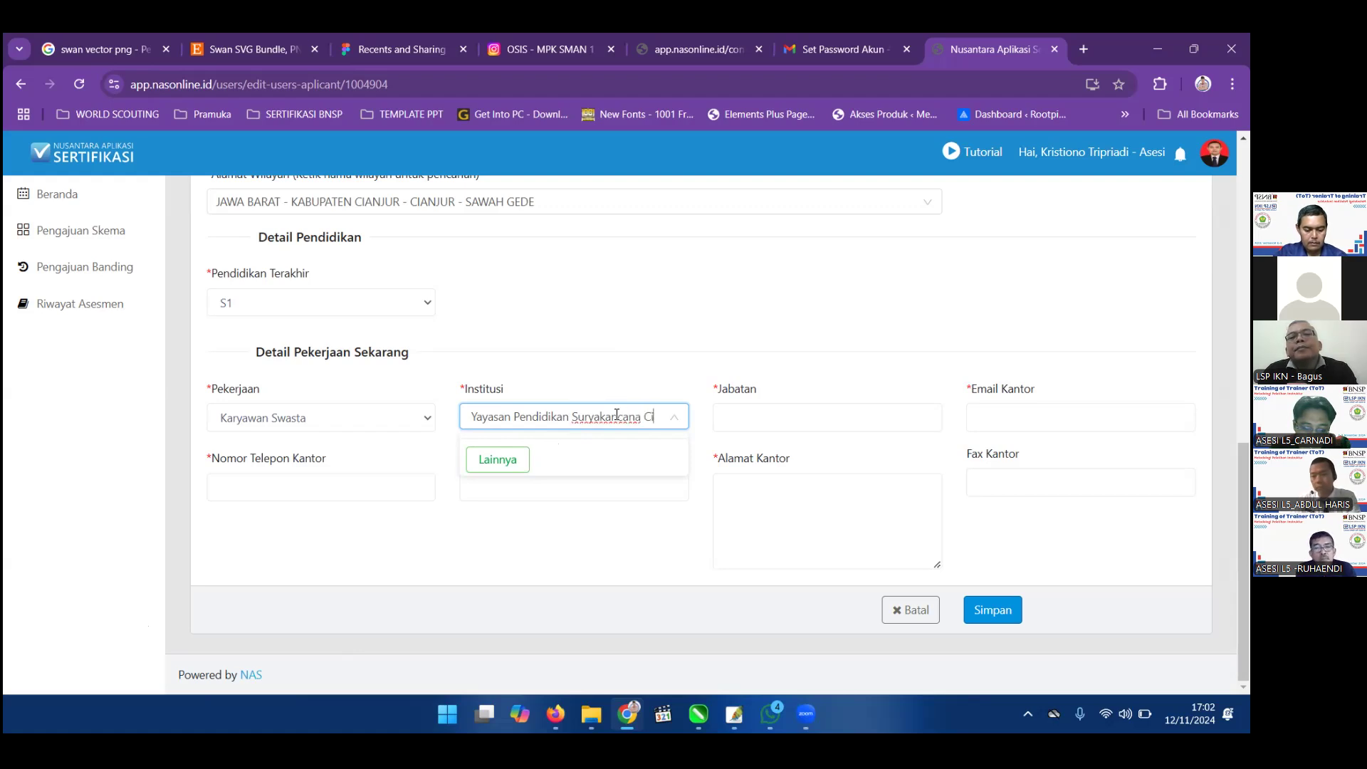
{"action": "type", "text": "anjur"}
Enter Bendahara as the current job title.
{"action": "key", "text": "Tab"}
{"action": "type", "text": "Bendahara"}
{"action": "key", "text": "Tab"}
Choose Lainnya under Institusi and save 'Yayasan Pendidikan Suryakancana Cianjur' as the new institution name.
{"action": "type", "text": "Kr"}
{"action": "left_click", "coordinate": [616, 420]}
{"action": "left_click", "coordinate": [498, 459]}
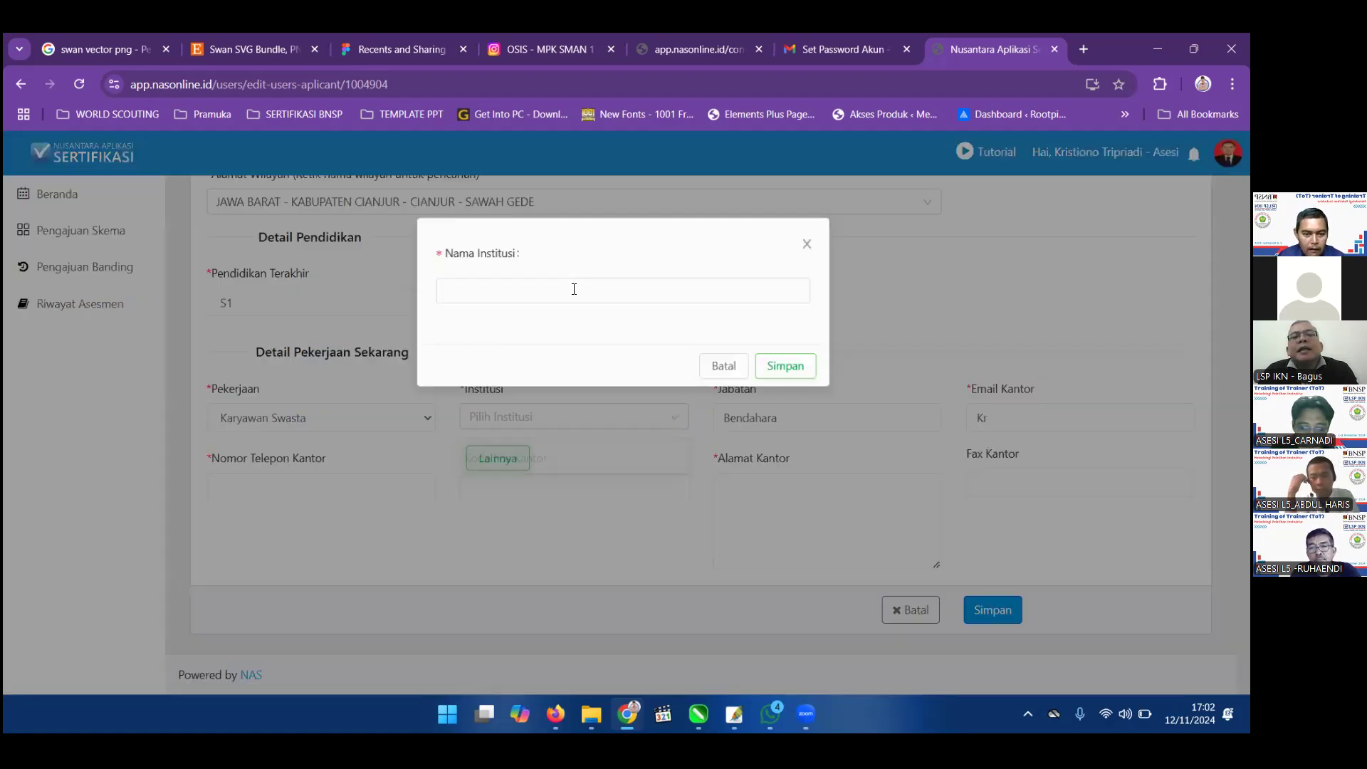
{"action": "type", "text": "Yaya"}
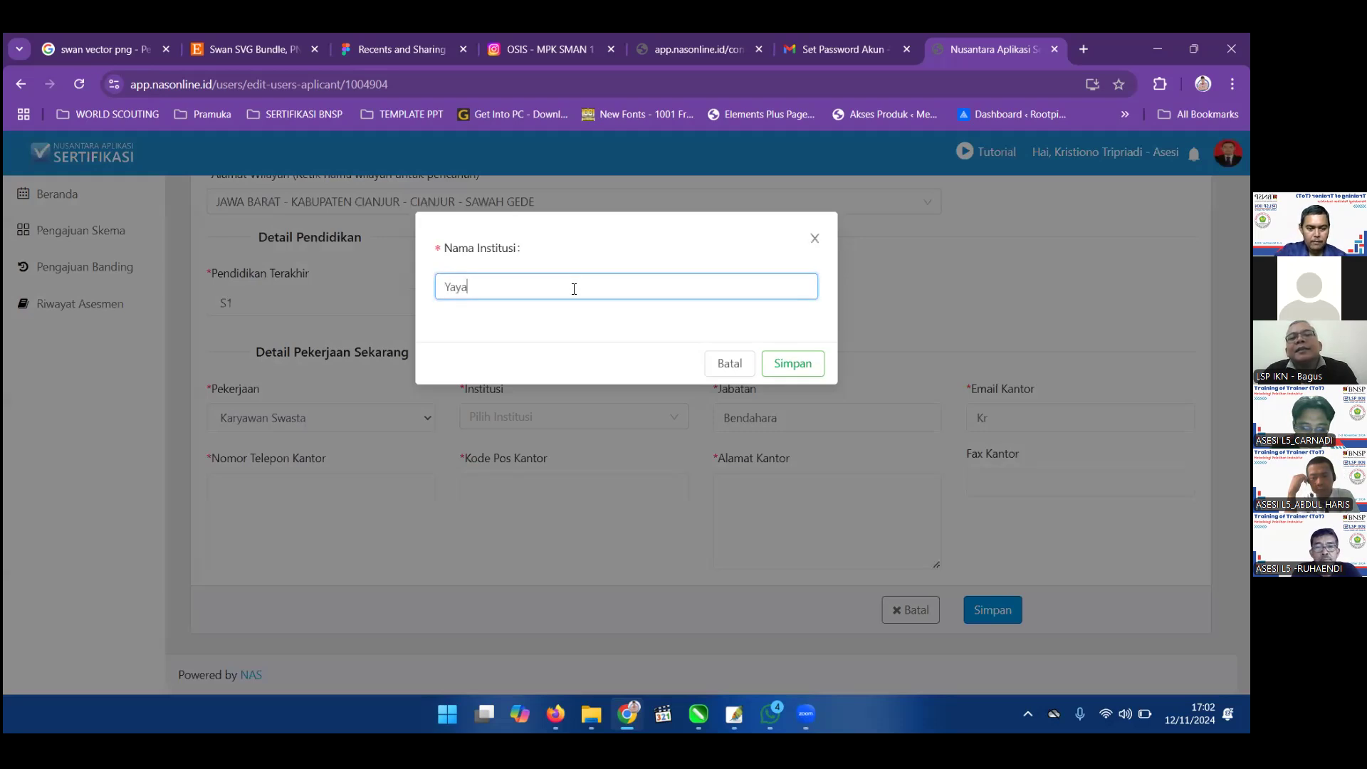
{"action": "type", "text": "san Pend"}
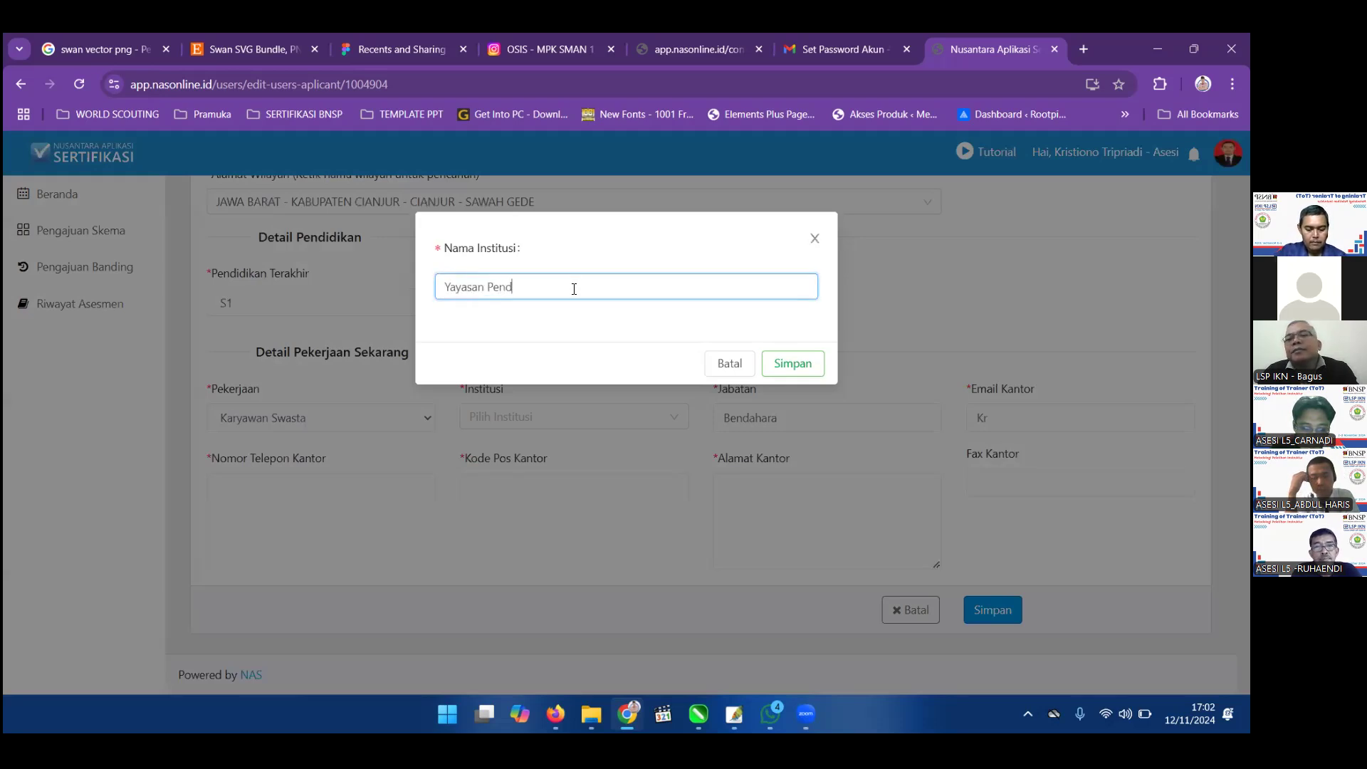
{"action": "type", "text": "idikan Suryakancana Cianjur"}
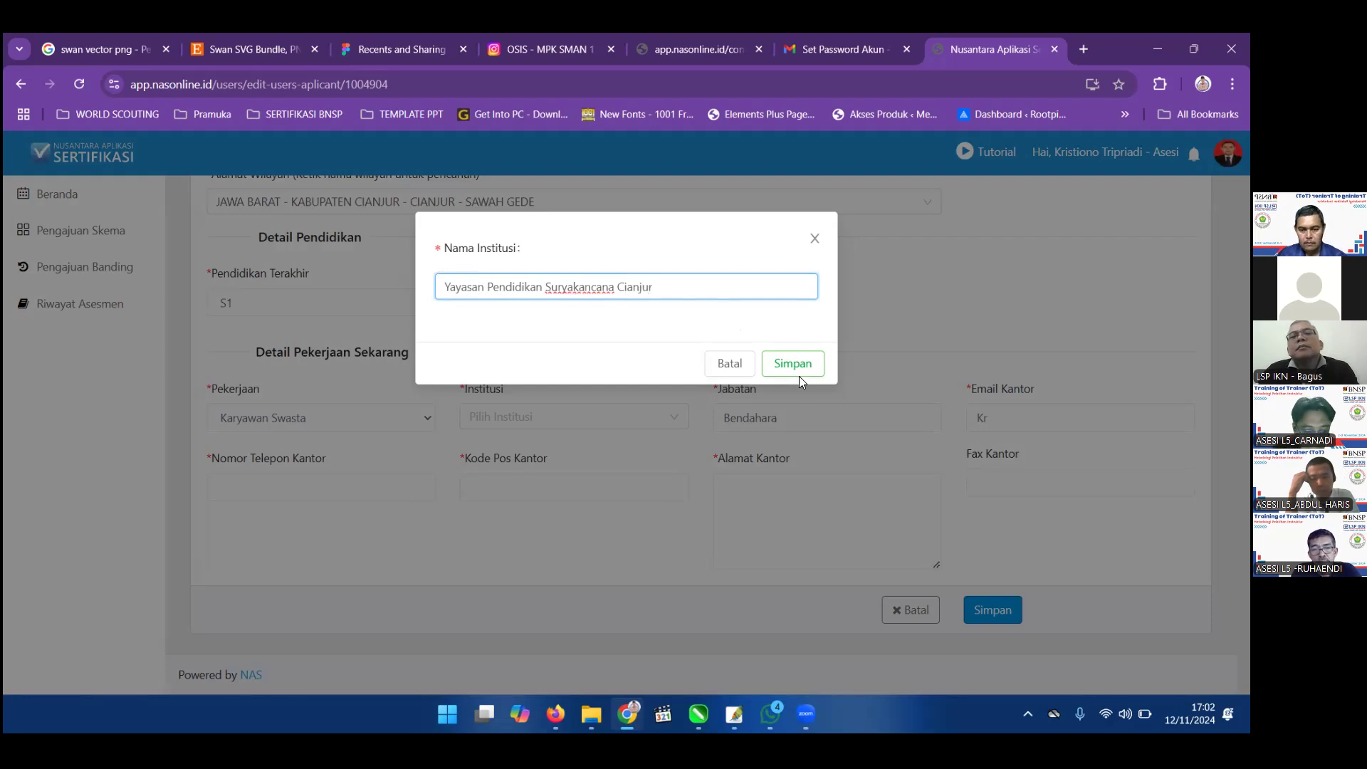
{"action": "left_click", "coordinate": [797, 371]}
{"action": "left_click", "coordinate": [999, 421]}
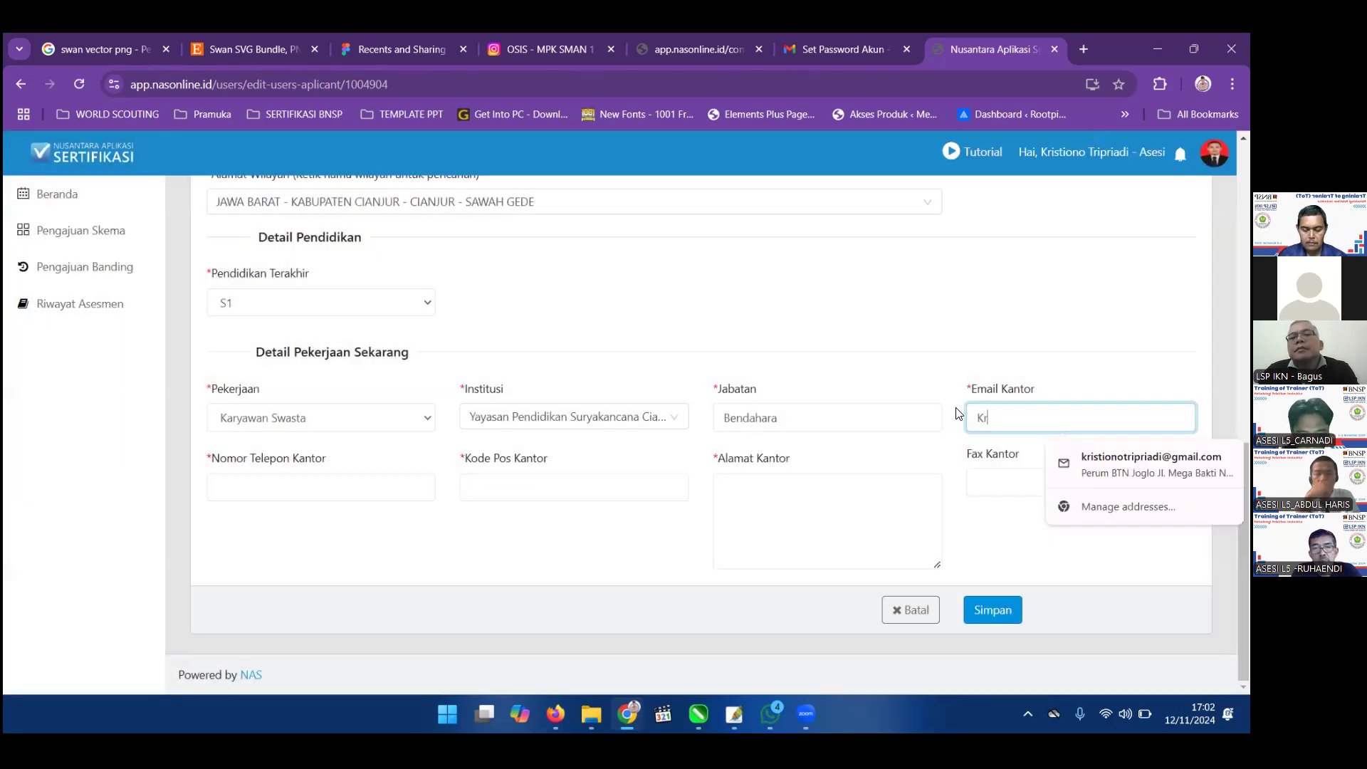
Clear the office e-mail and fill the office contact details from the saved autofill suggestion.
{"action": "key", "text": "BackSpace"}
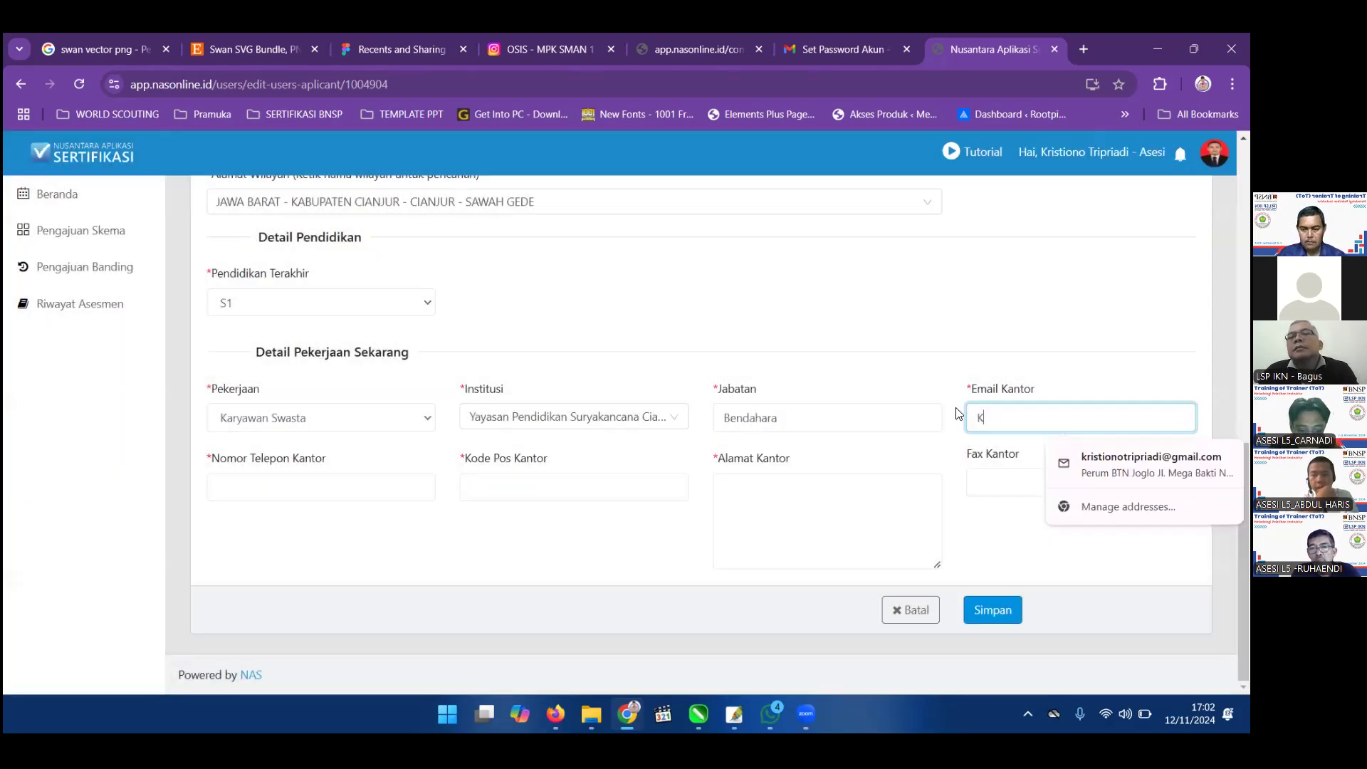
{"action": "key", "text": "BackSpace"}
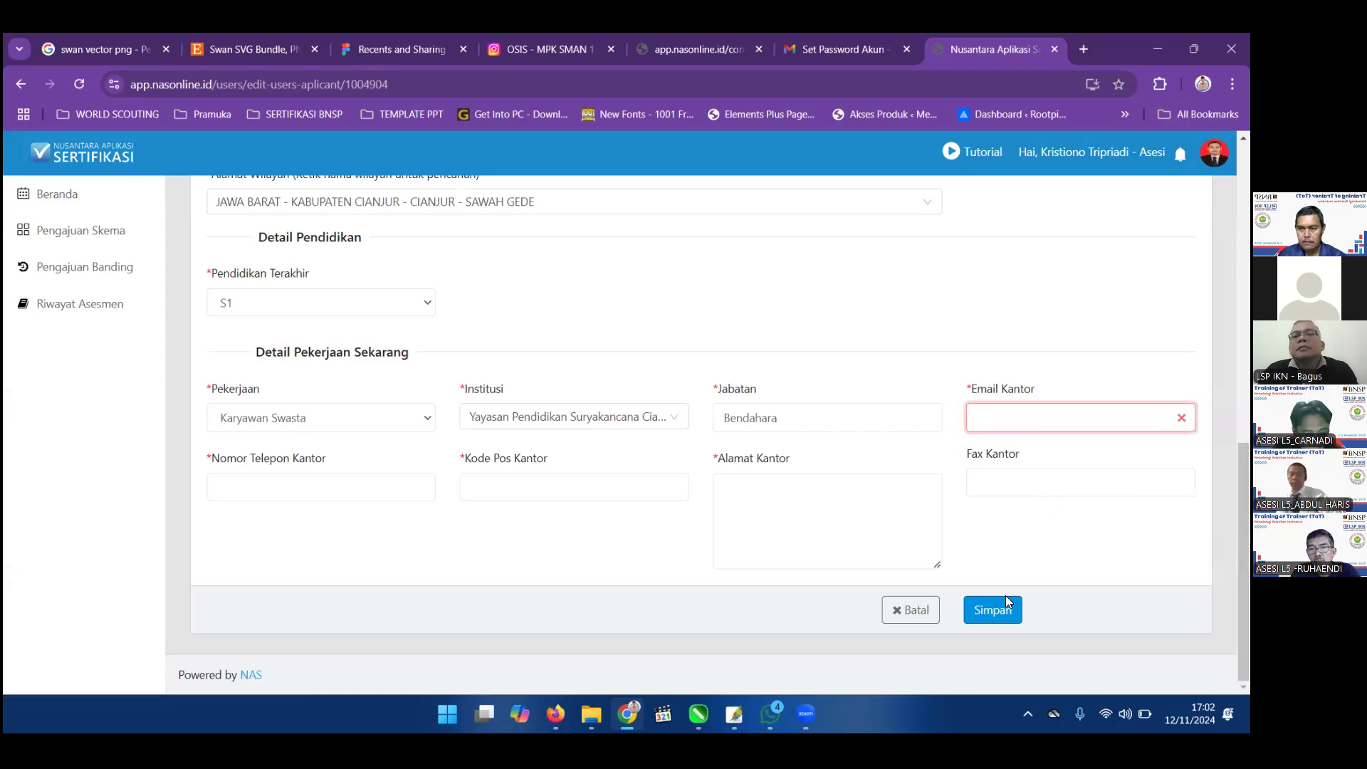
{"action": "type", "text": "kris"}
{"action": "left_click", "coordinate": [1087, 459]}
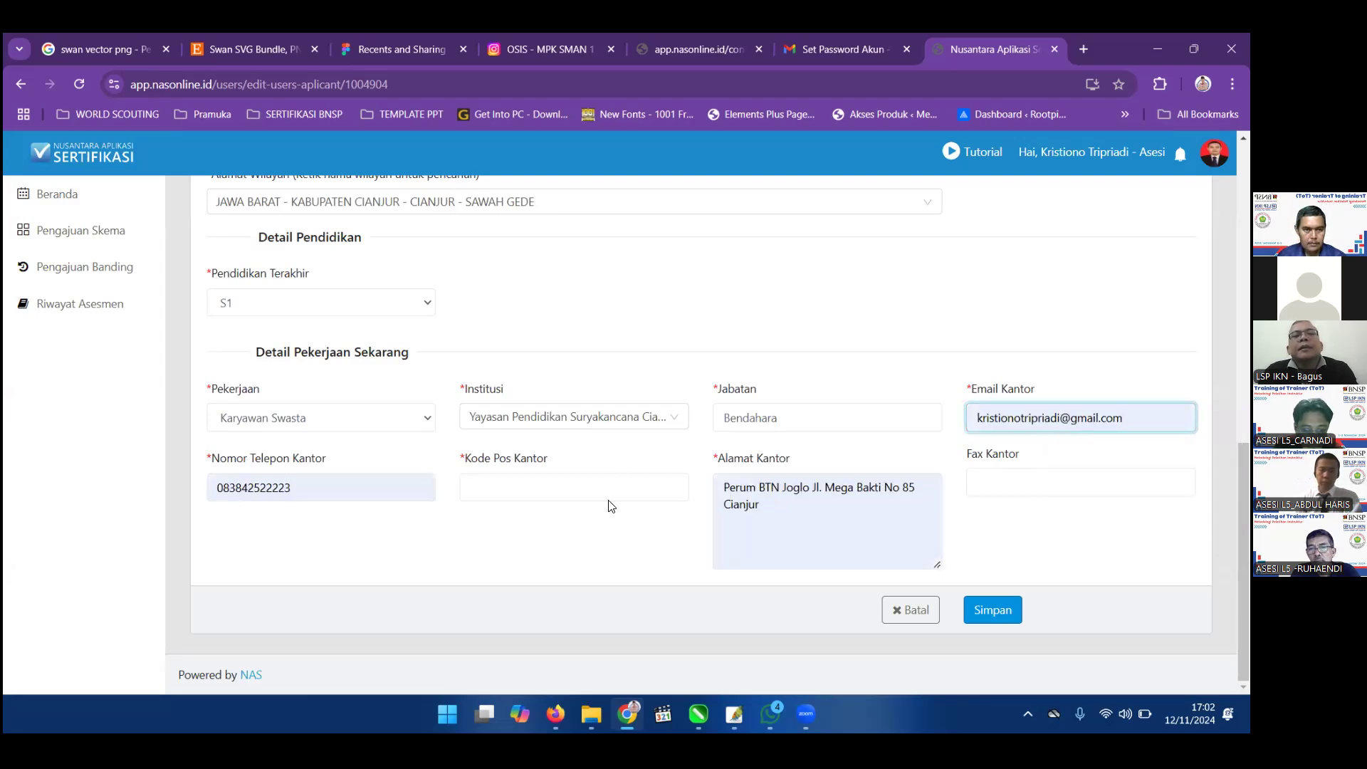
Enter office postal code 43216 and address 'Jl. Pasir Gede Raya, Kelurahan Bojonhherang, Kecamatan Cianjur, Kabupaten Clanjur'.
{"action": "left_click", "coordinate": [591, 489]}
{"action": "type", "text": "43216"}
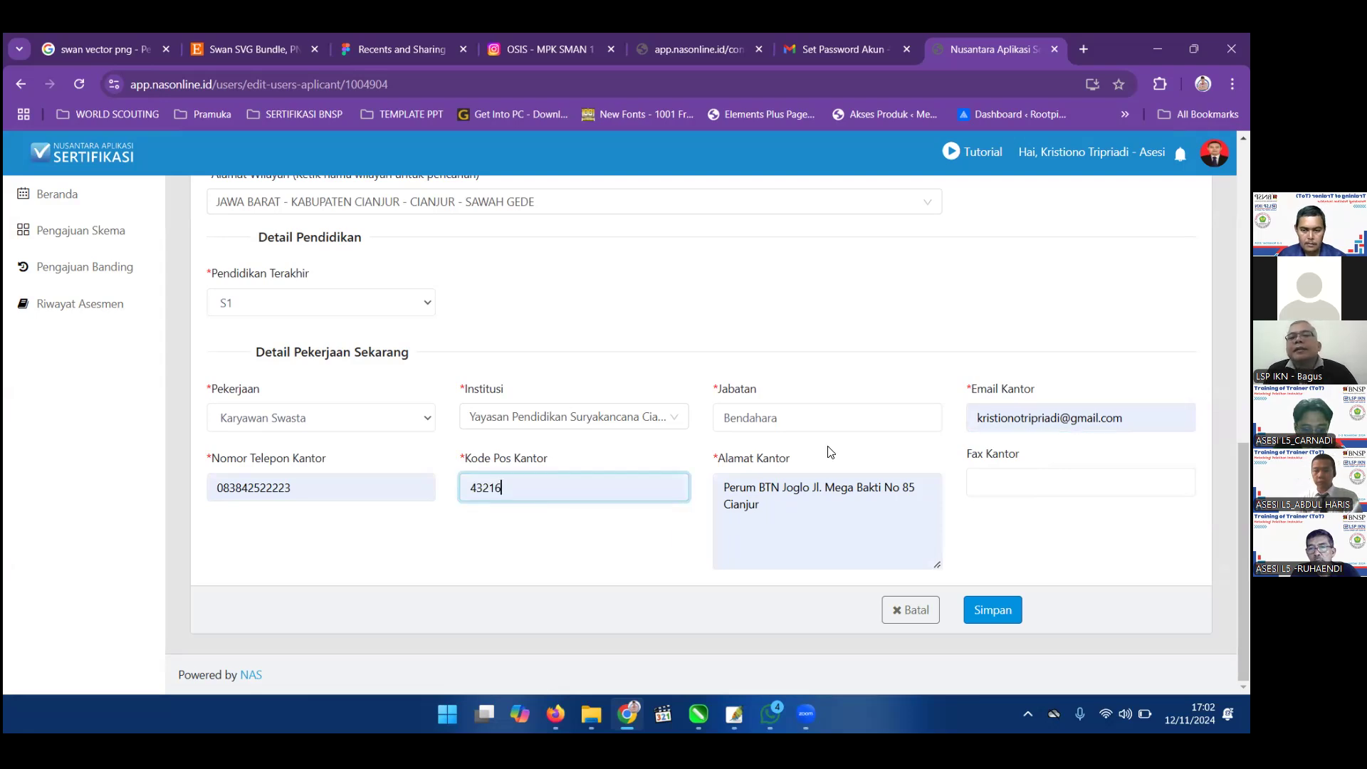
{"action": "key", "text": "Tab"}
{"action": "key", "text": "BackSpace"}
{"action": "type", "text": "Jl. P"}
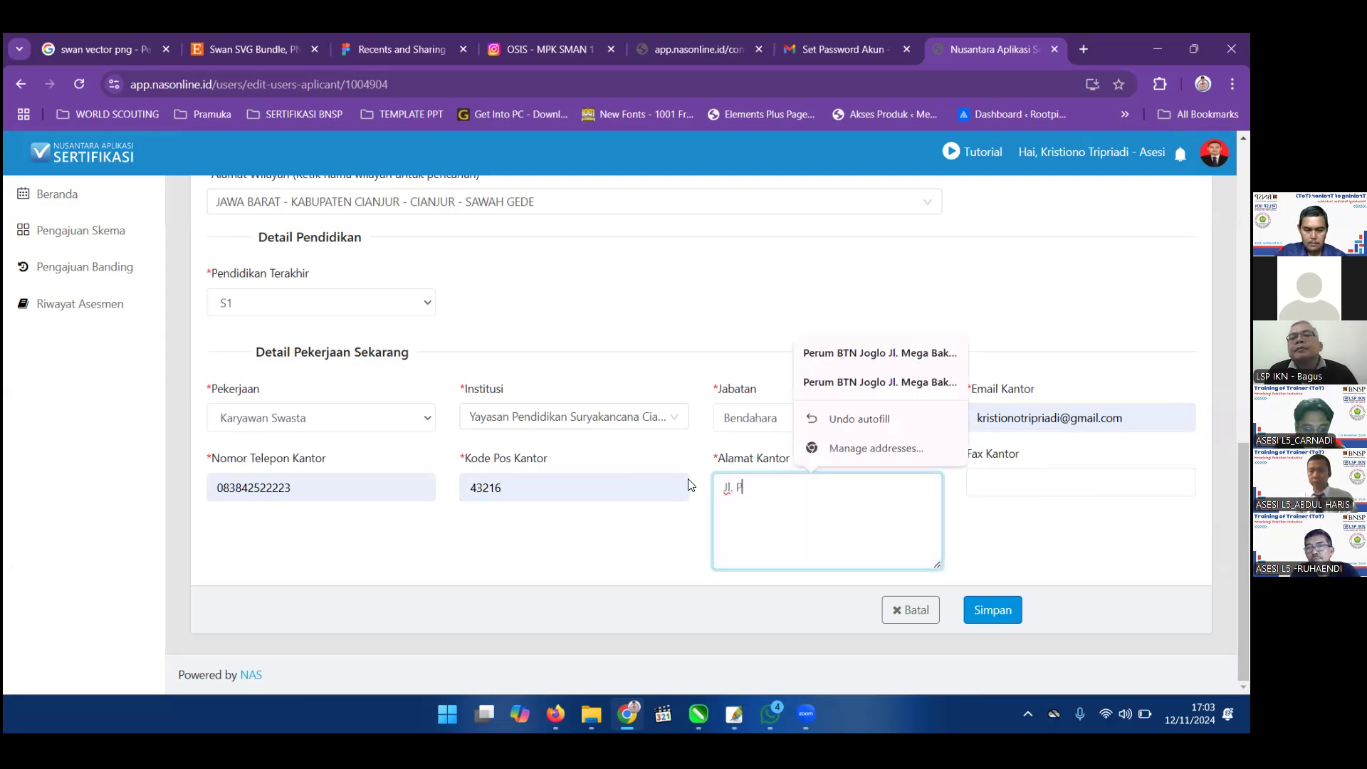
{"action": "type", "text": "asir G"}
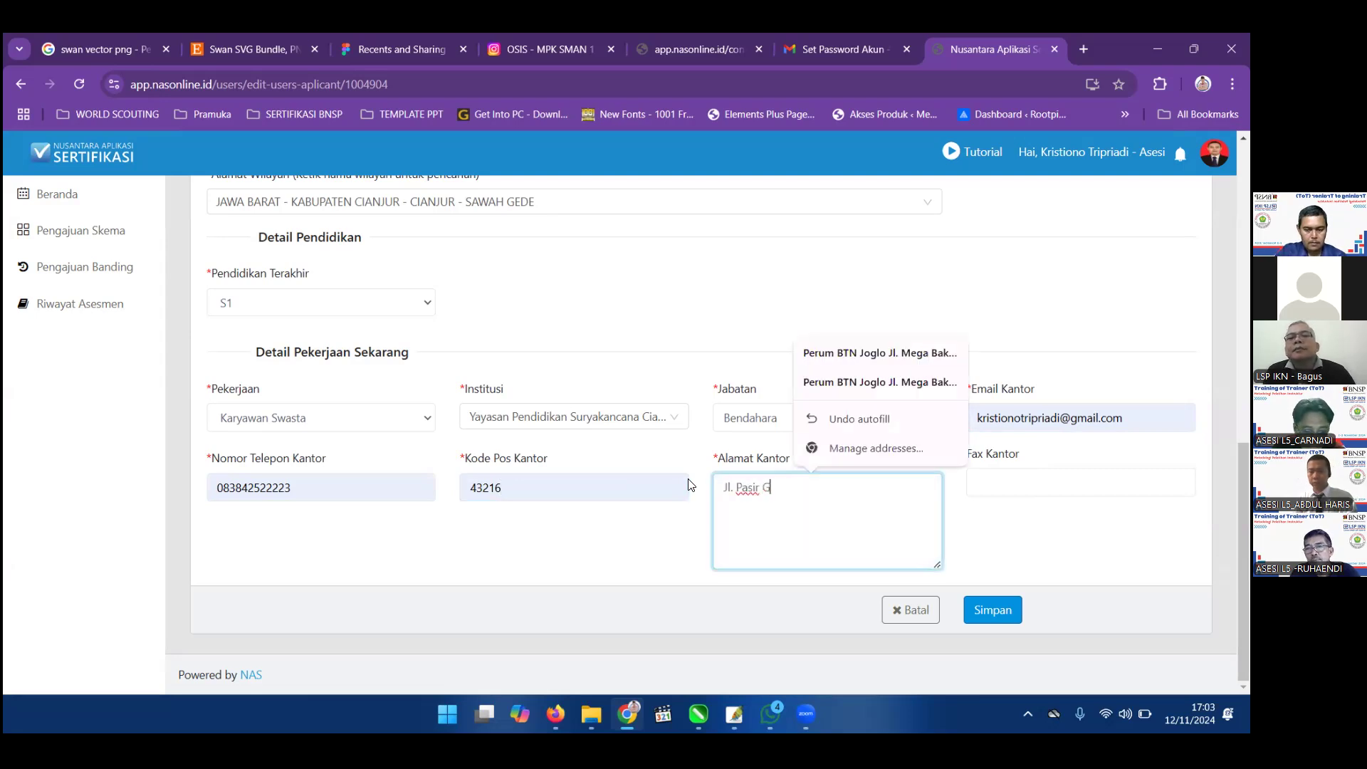
{"action": "type", "text": "ede Ra"}
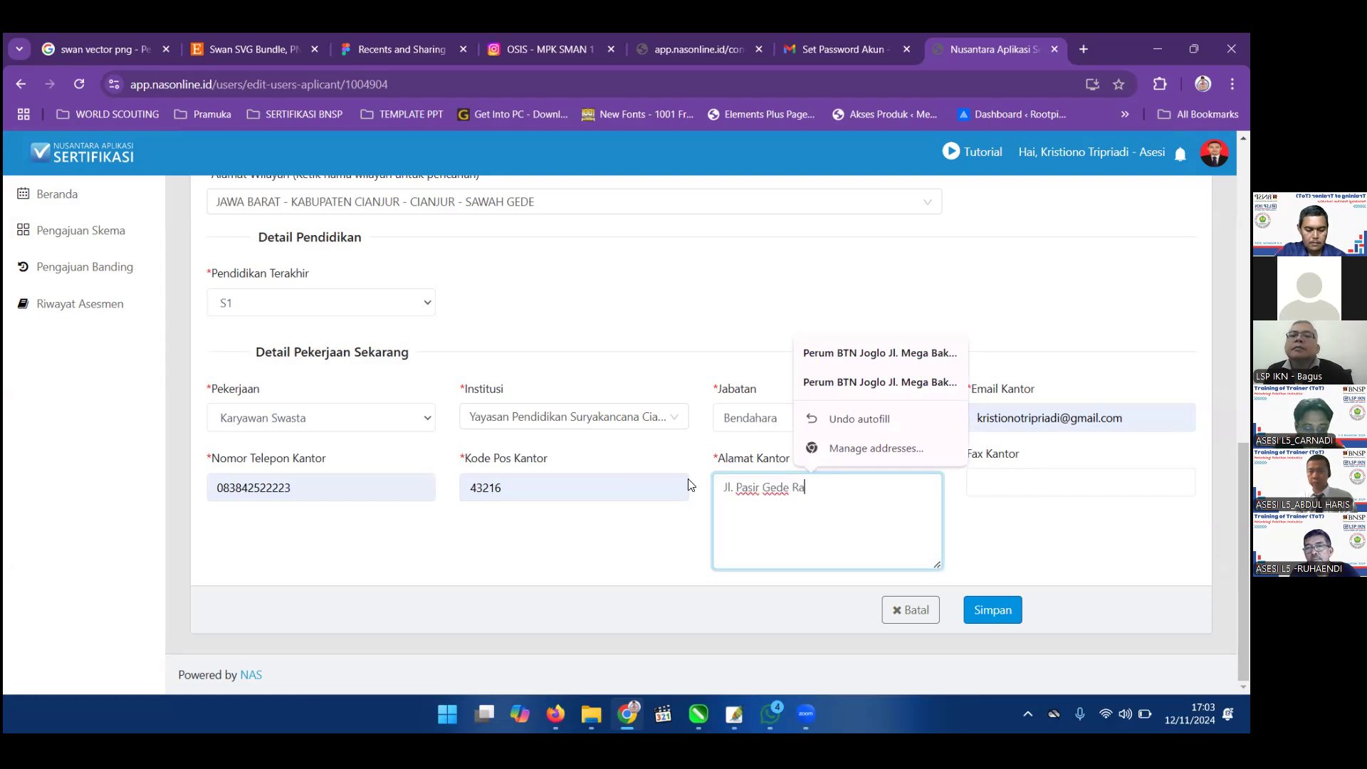
{"action": "type", "text": "ya, Kel"}
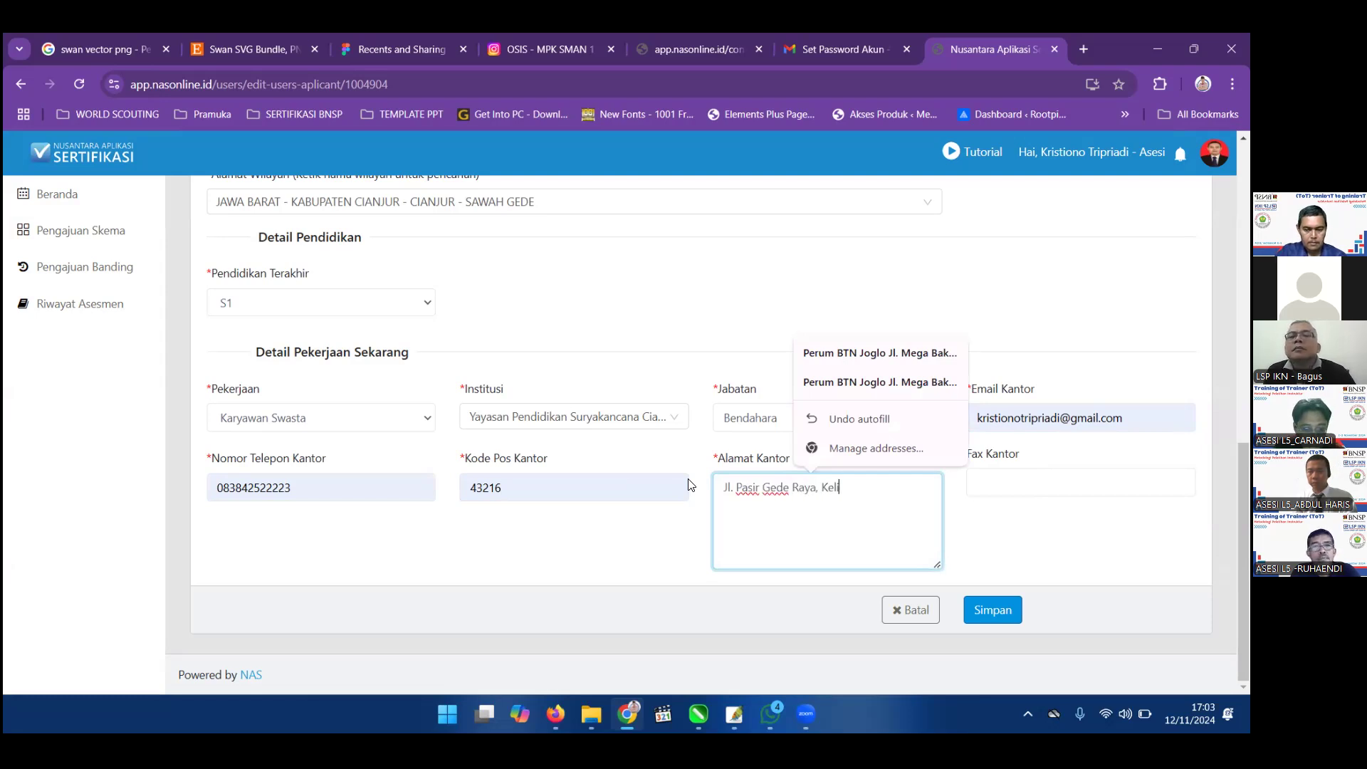
{"action": "type", "text": "urahan"}
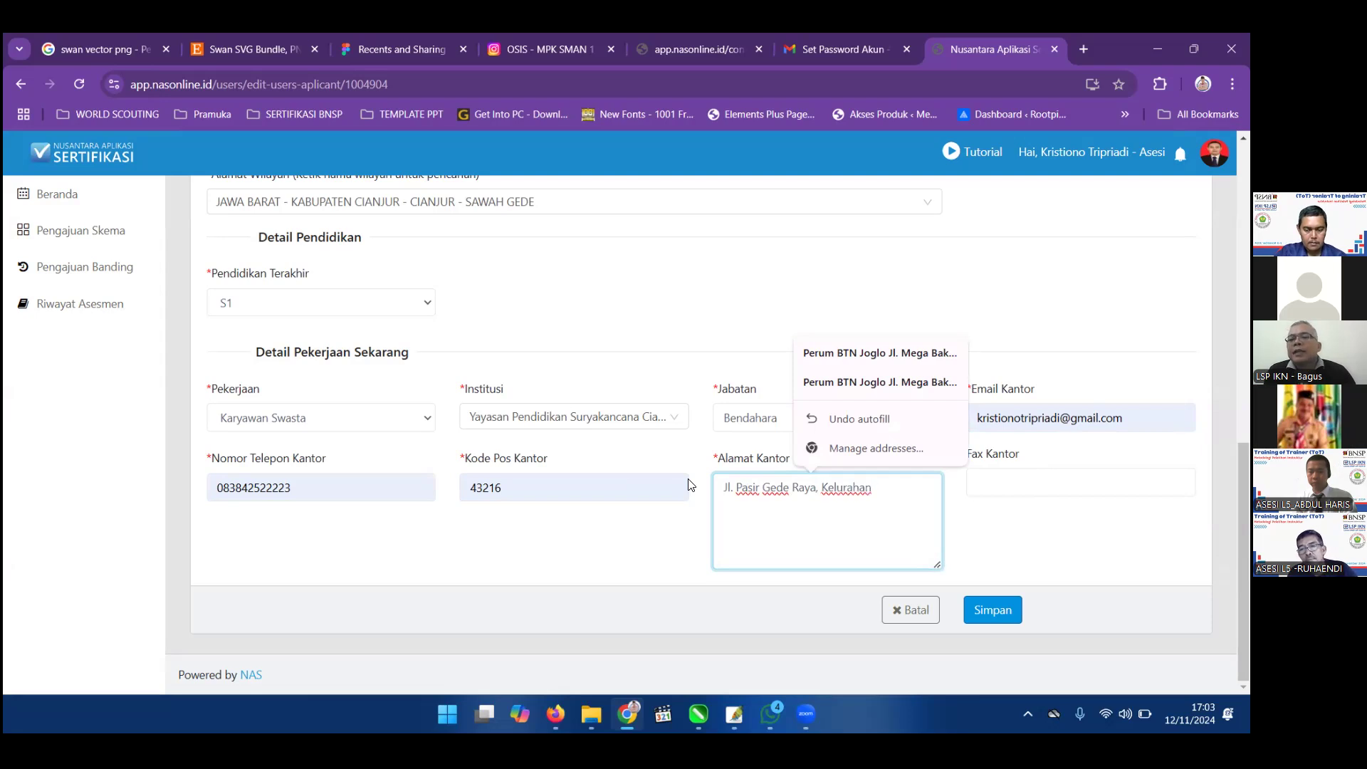
{"action": "type", "text": " Bojonh"}
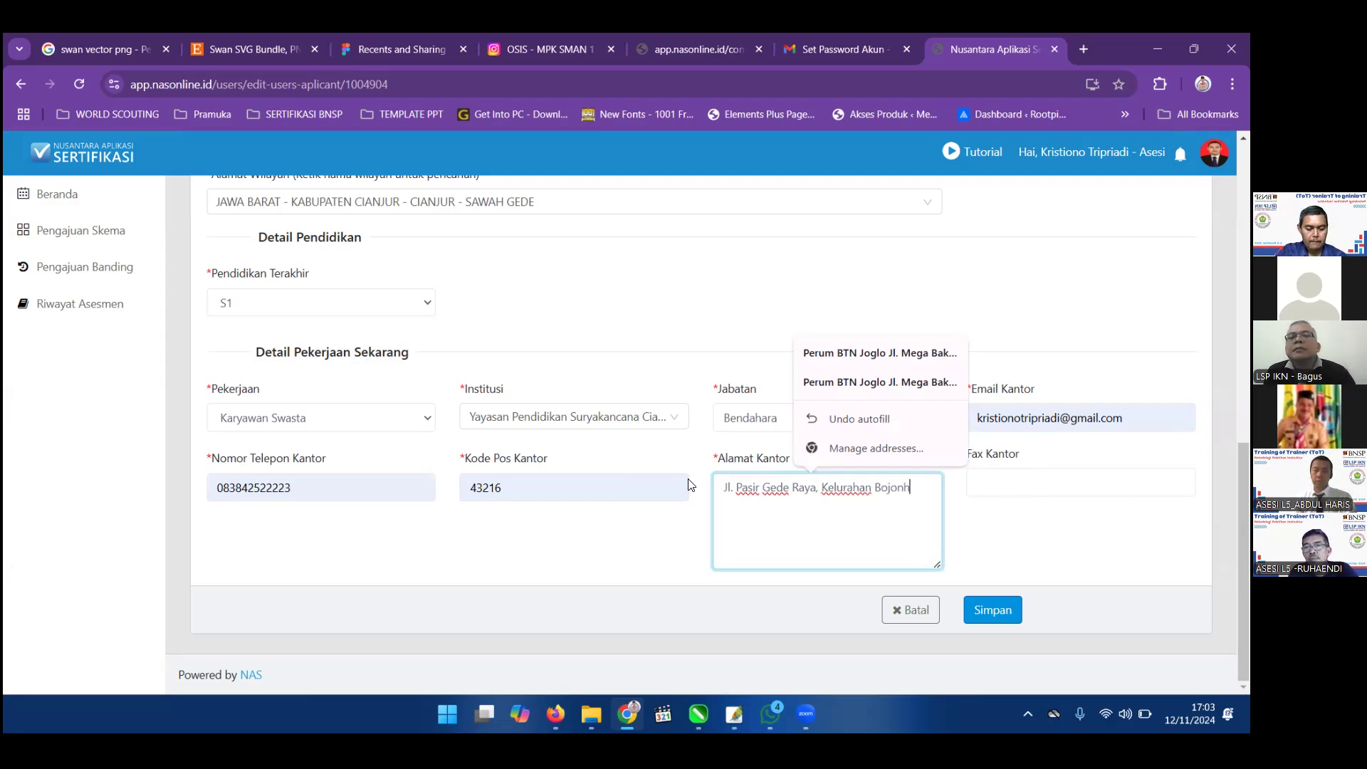
{"action": "key", "text": "BackSpace"}
{"action": "type", "text": "gherang, Kecamatan "}
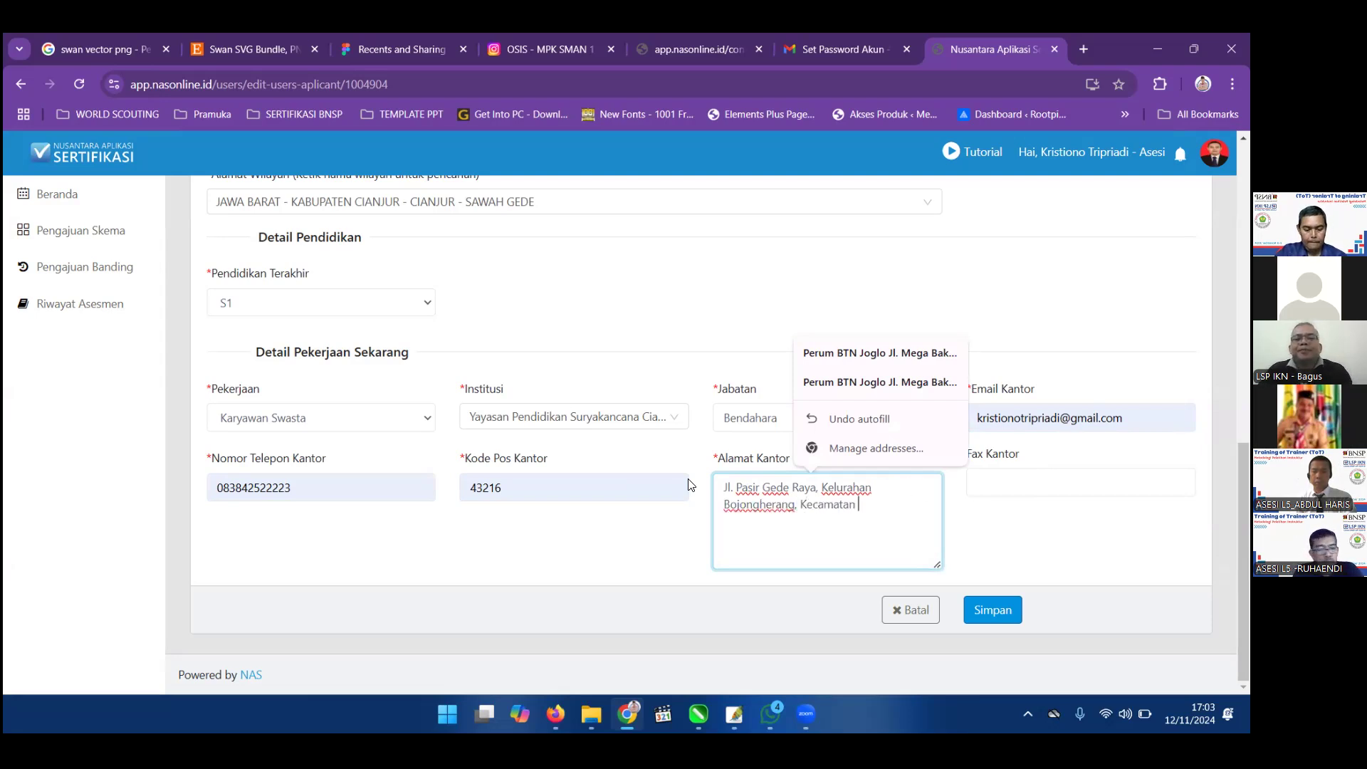
{"action": "type", "text": "Cianjur,"}
{"action": "type", "text": " Kab"}
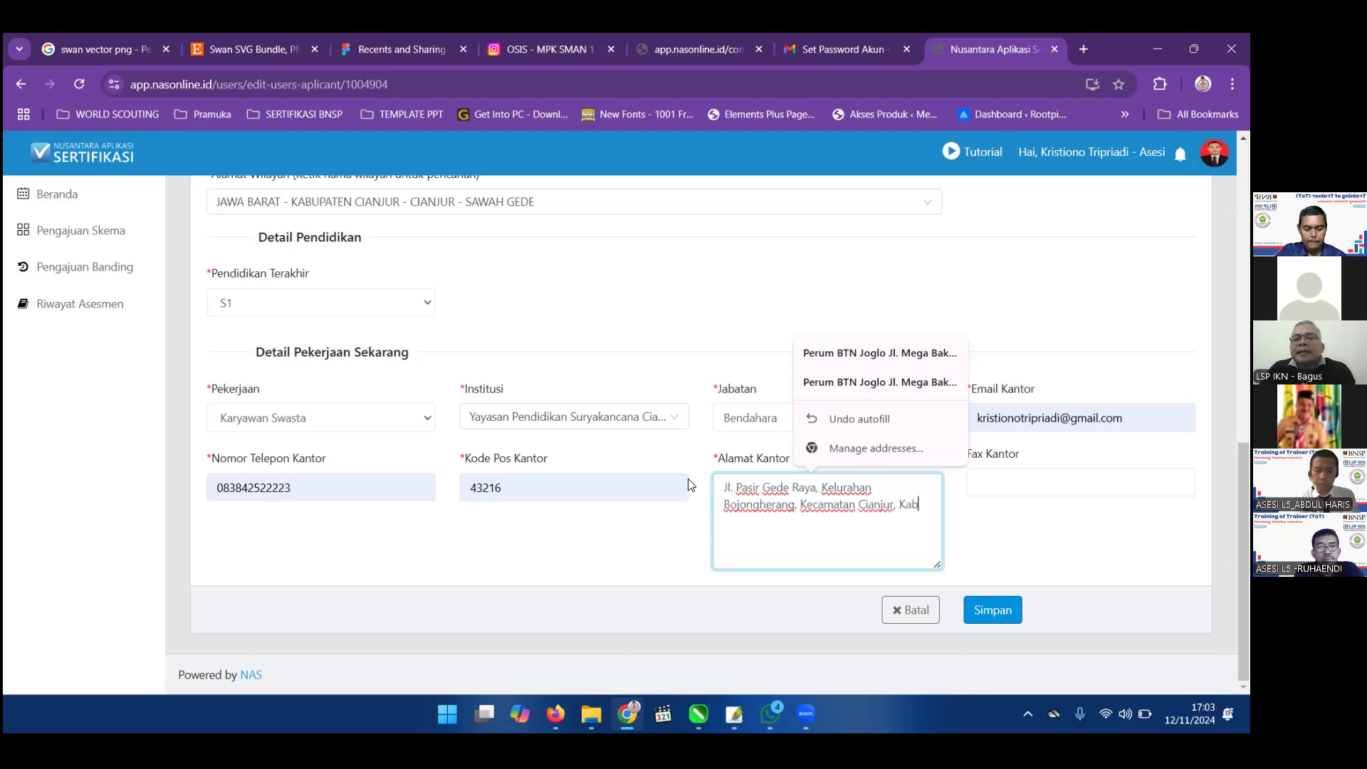
{"action": "type", "text": "upaten Clanjur"}
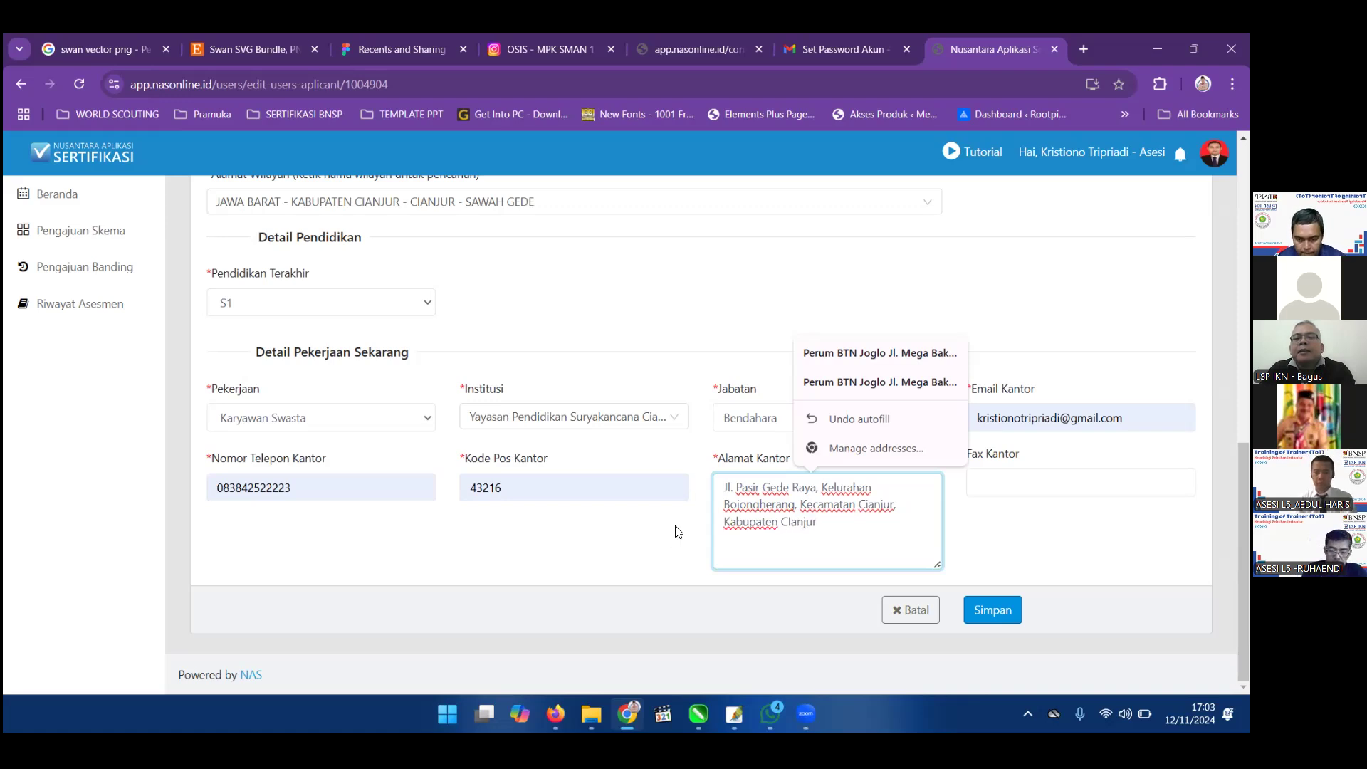
{"action": "left_click", "coordinate": [791, 519]}
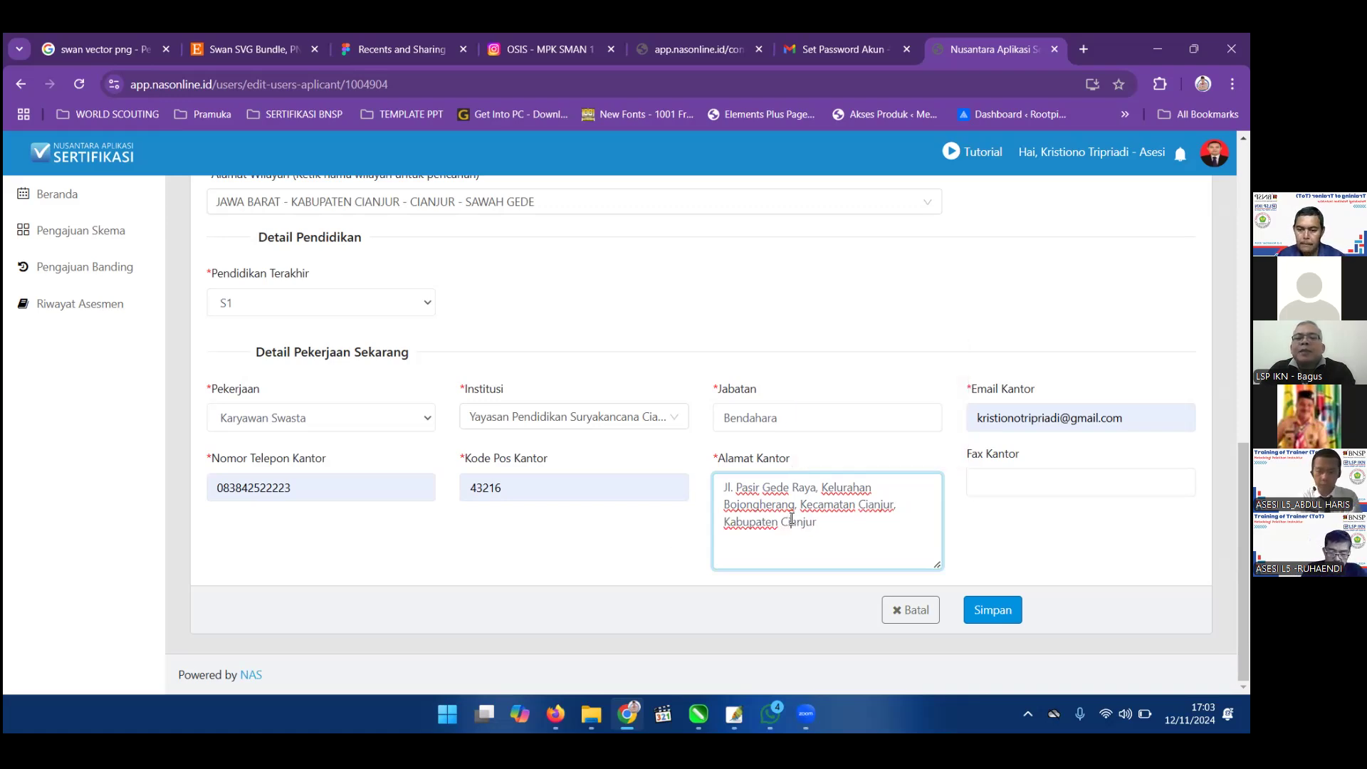
Save the completed applicant profile with the Simpan button at the bottom of the Edit profile form.
{"action": "scroll", "coordinate": [790, 519], "scroll_direction": "up", "scroll_amount": 5}
{"action": "scroll", "coordinate": [1012, 299], "scroll_direction": "up", "scroll_amount": 4}
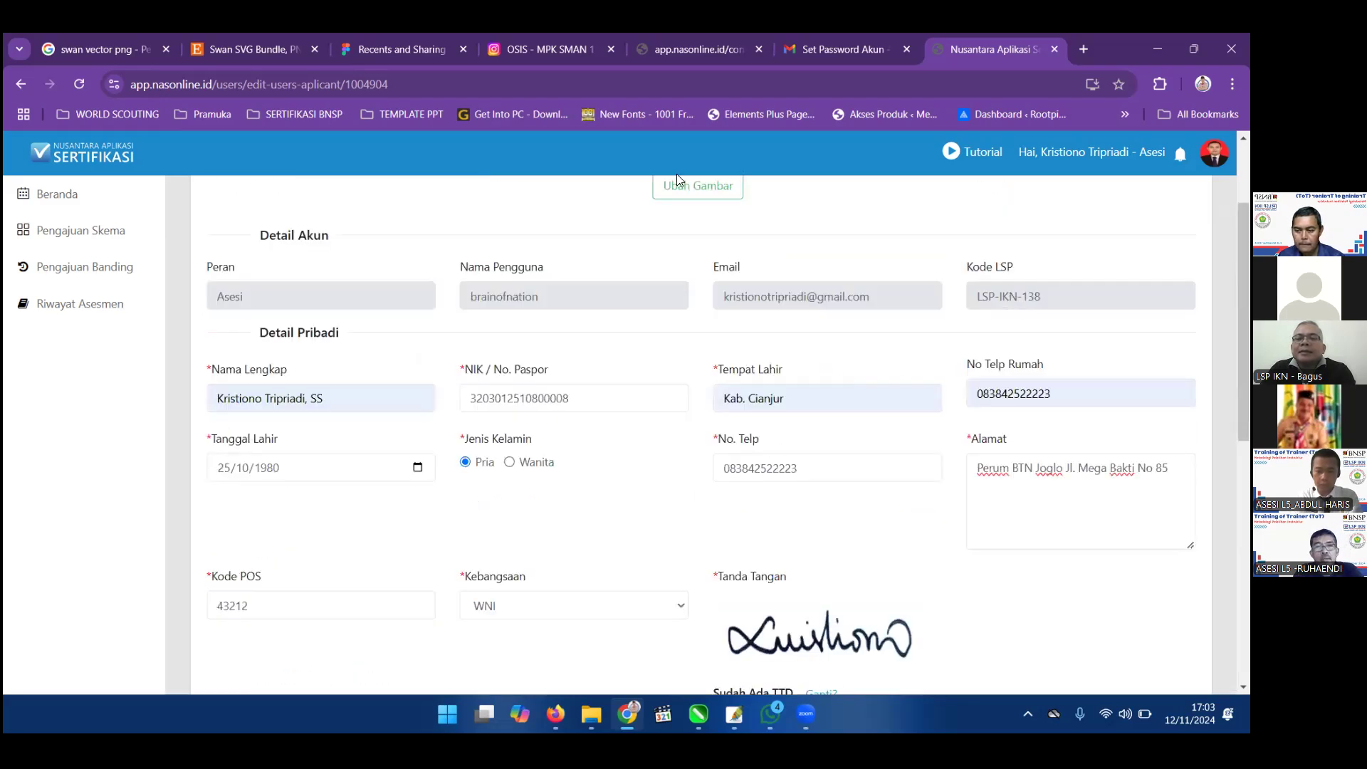
{"action": "scroll", "coordinate": [676, 176], "scroll_direction": "down", "scroll_amount": 1}
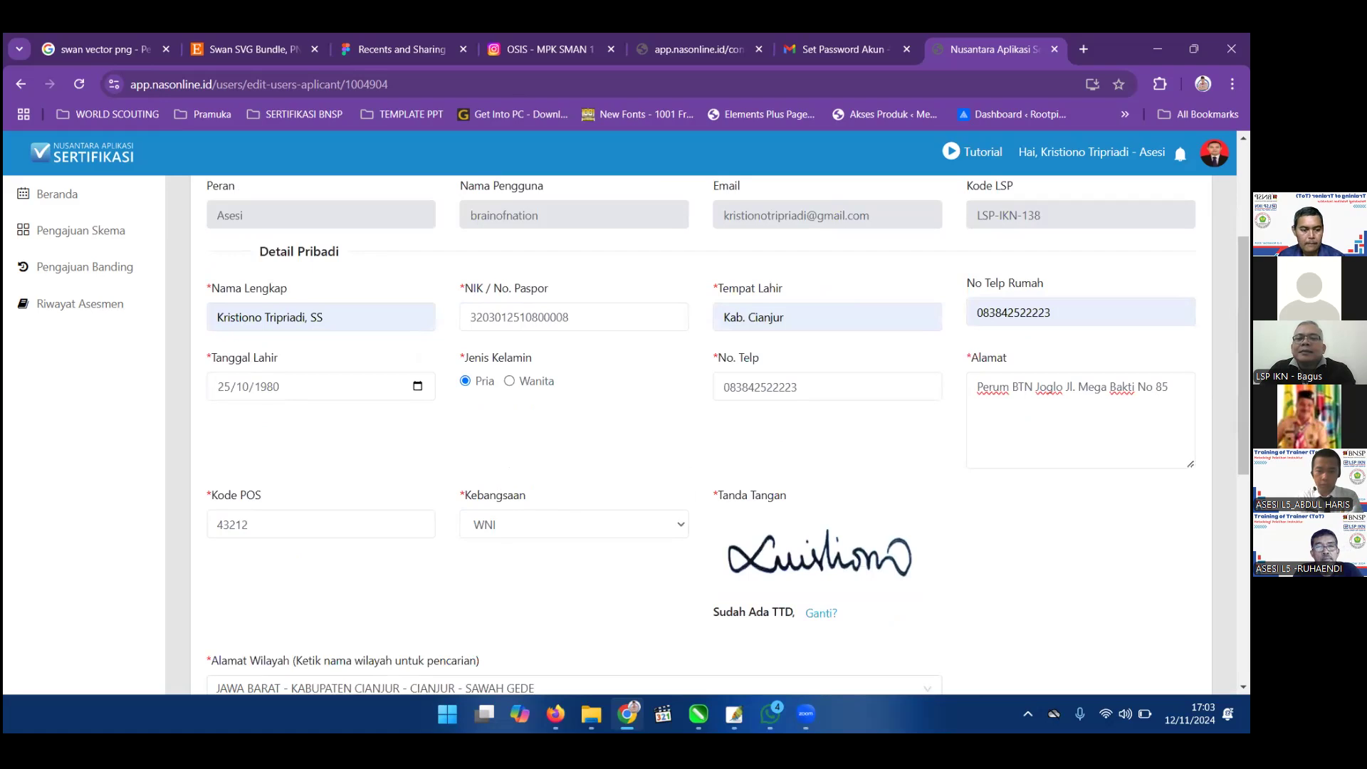
{"action": "scroll", "coordinate": [726, 437], "scroll_direction": "down", "scroll_amount": 1}
{"action": "scroll", "coordinate": [1017, 492], "scroll_direction": "down", "scroll_amount": 5}
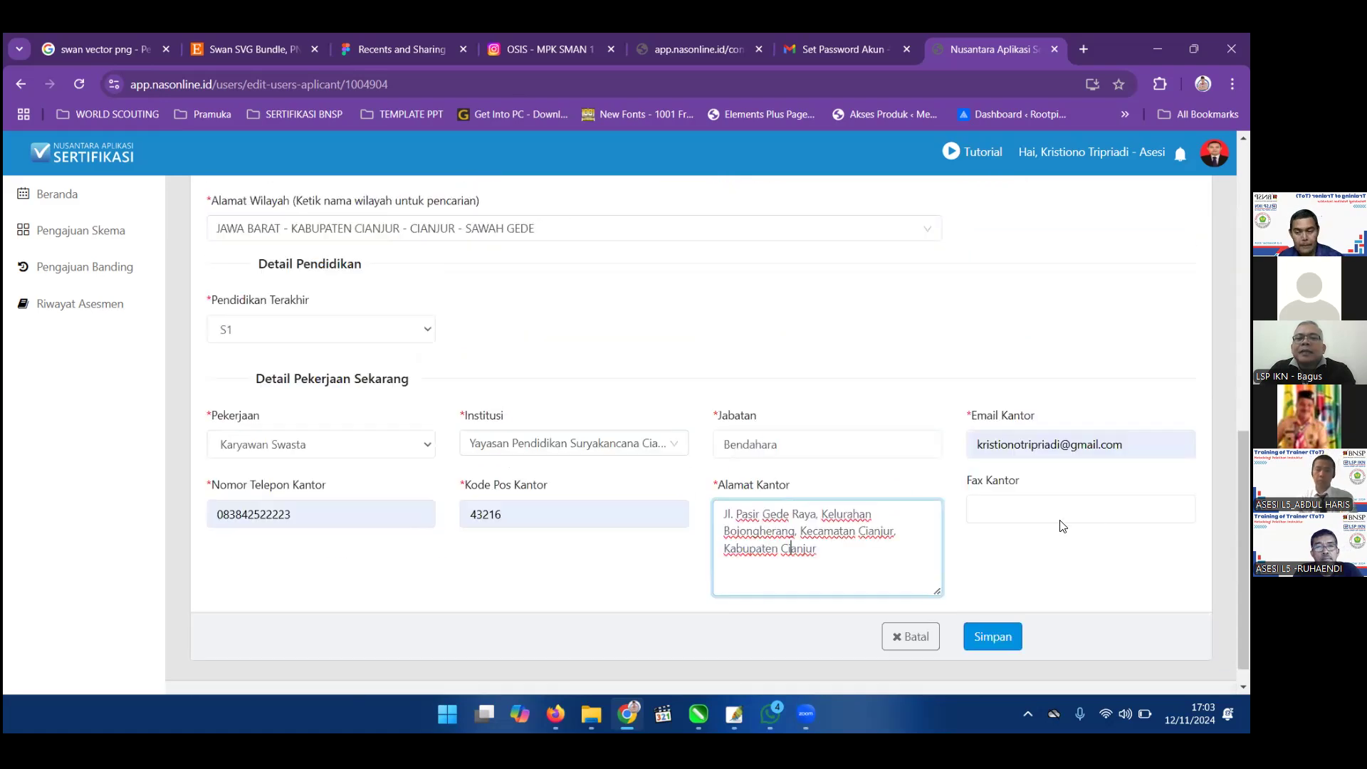
{"action": "left_click", "coordinate": [859, 448]}
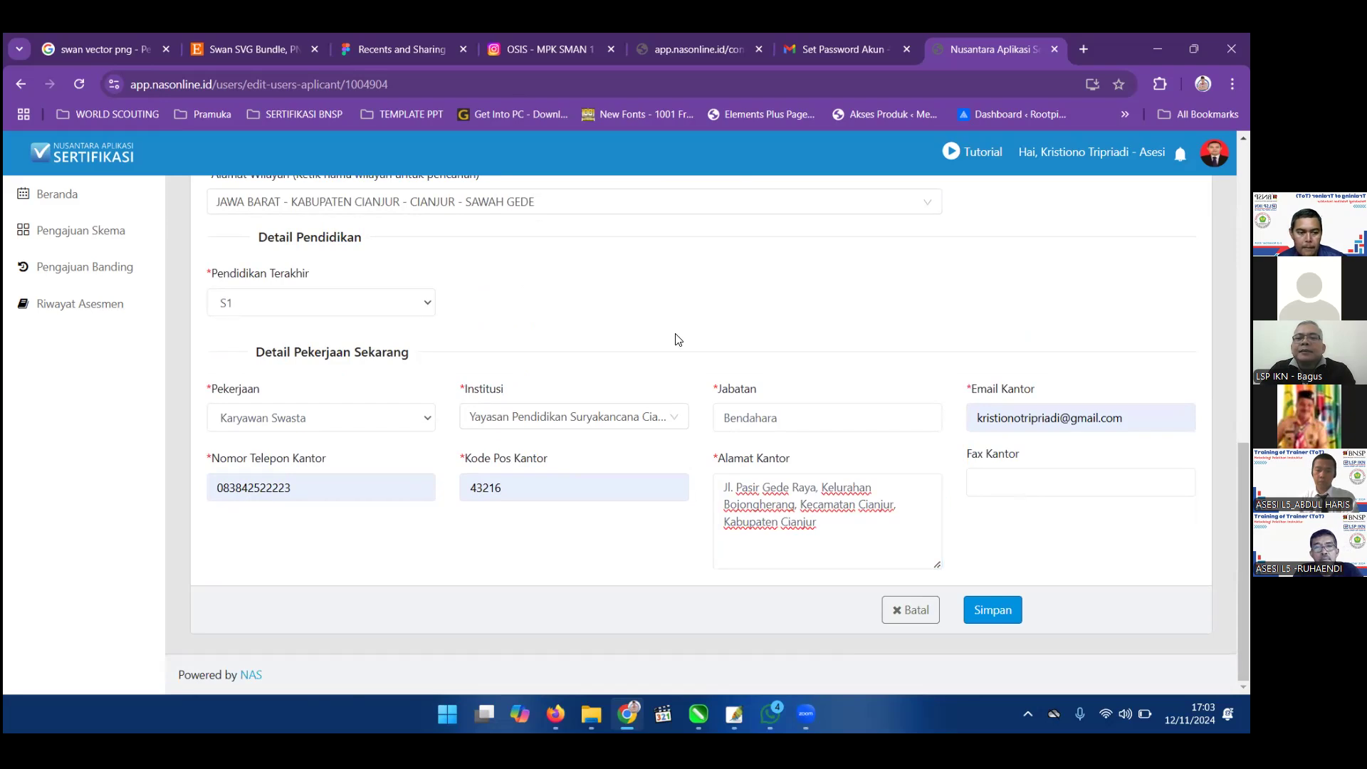
{"action": "scroll", "coordinate": [549, 354], "scroll_direction": "up", "scroll_amount": 8}
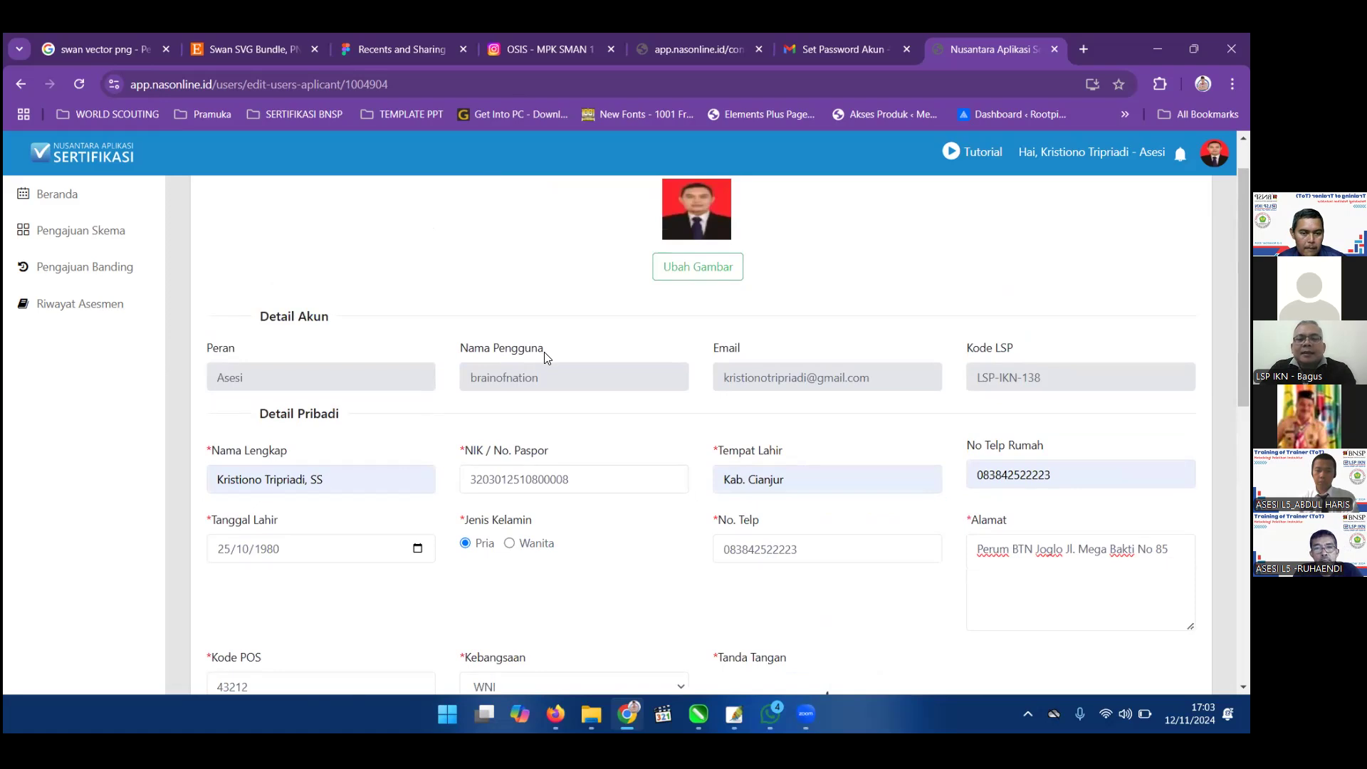
{"action": "scroll", "coordinate": [579, 335], "scroll_direction": "down", "scroll_amount": 1}
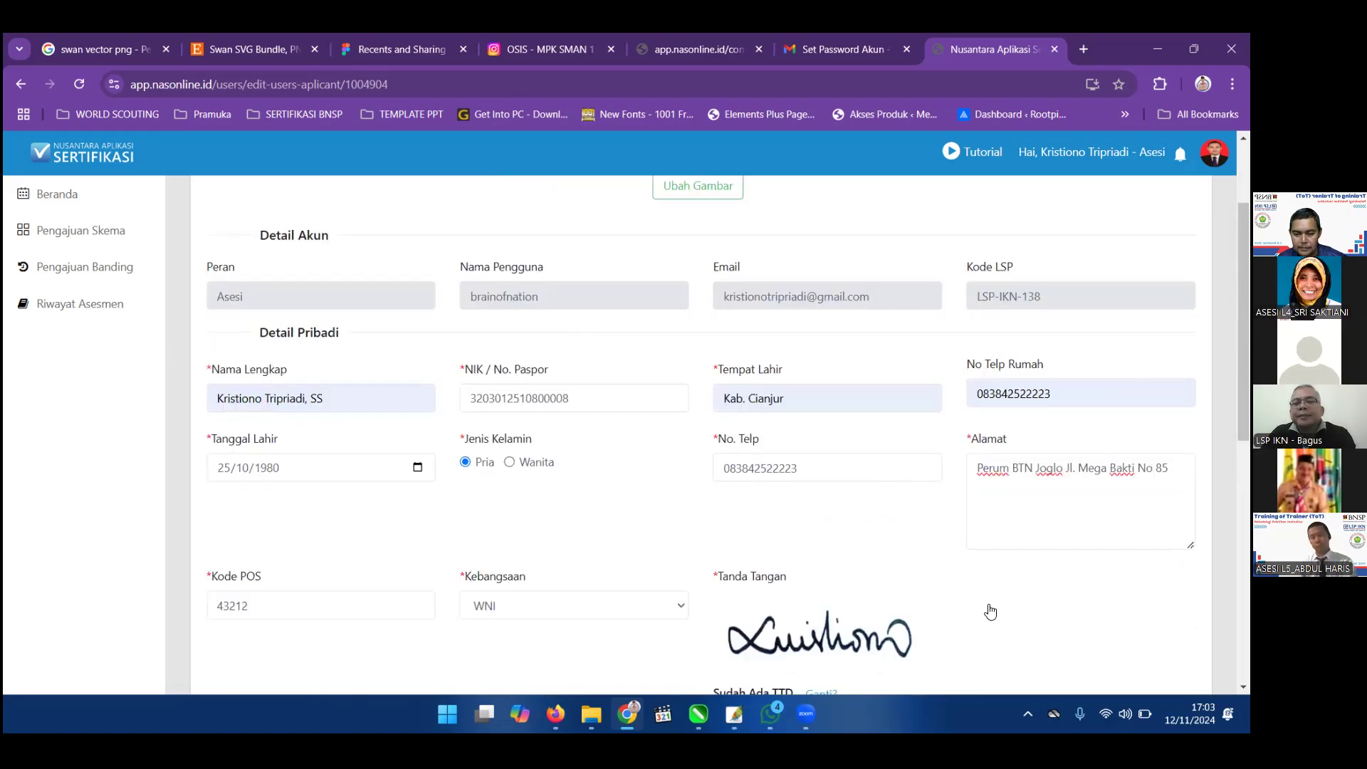
{"action": "scroll", "coordinate": [989, 611], "scroll_direction": "down", "scroll_amount": 10}
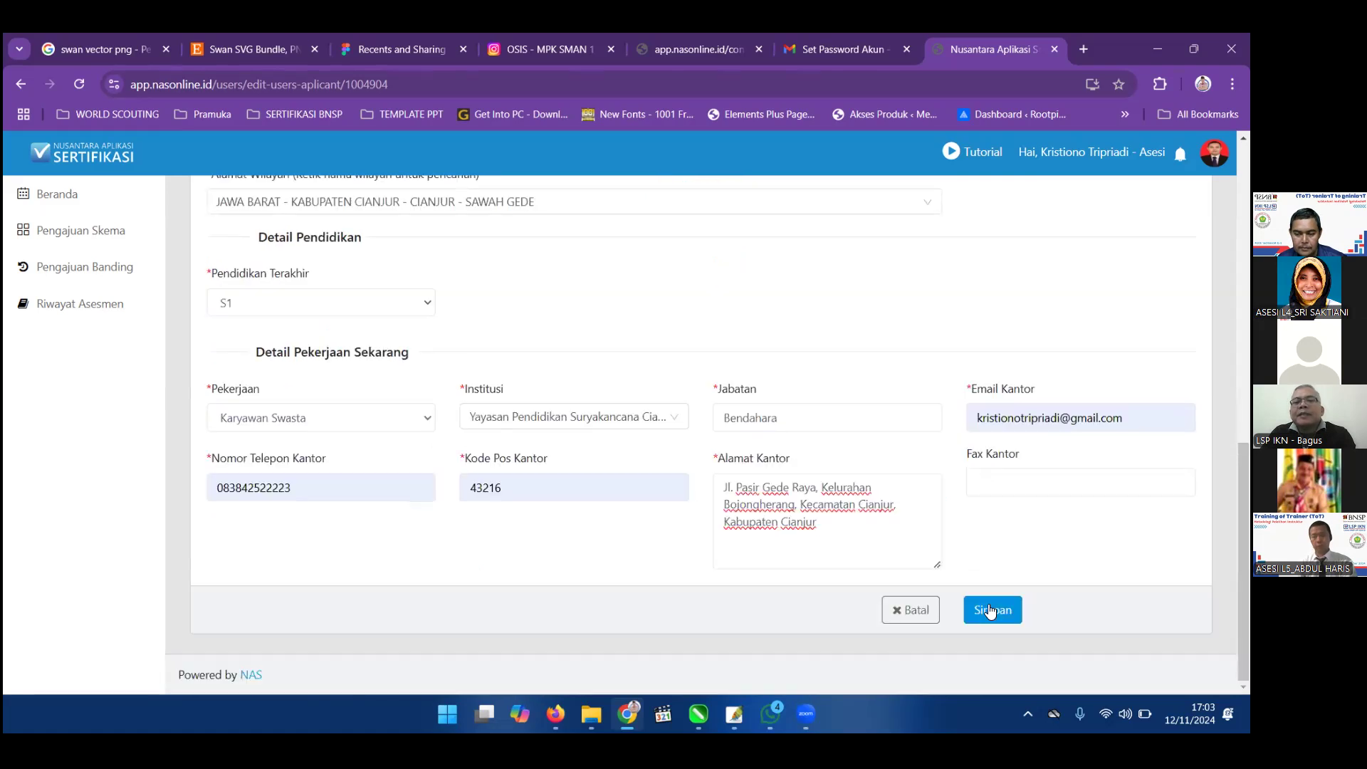
{"action": "left_click", "coordinate": [984, 607]}
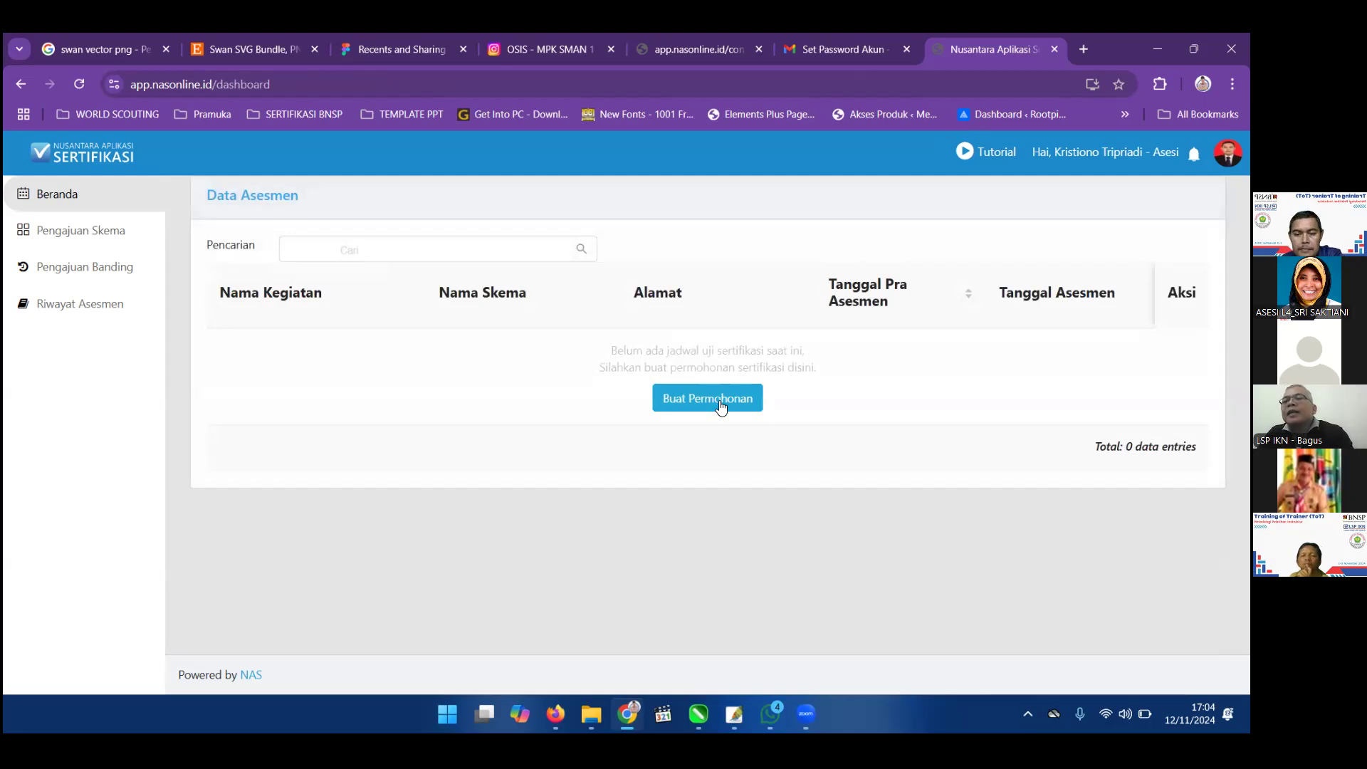
Start a new request with Buat Permohonan on the dashboard to list the available schemes.
{"action": "left_click", "coordinate": [69, 238]}
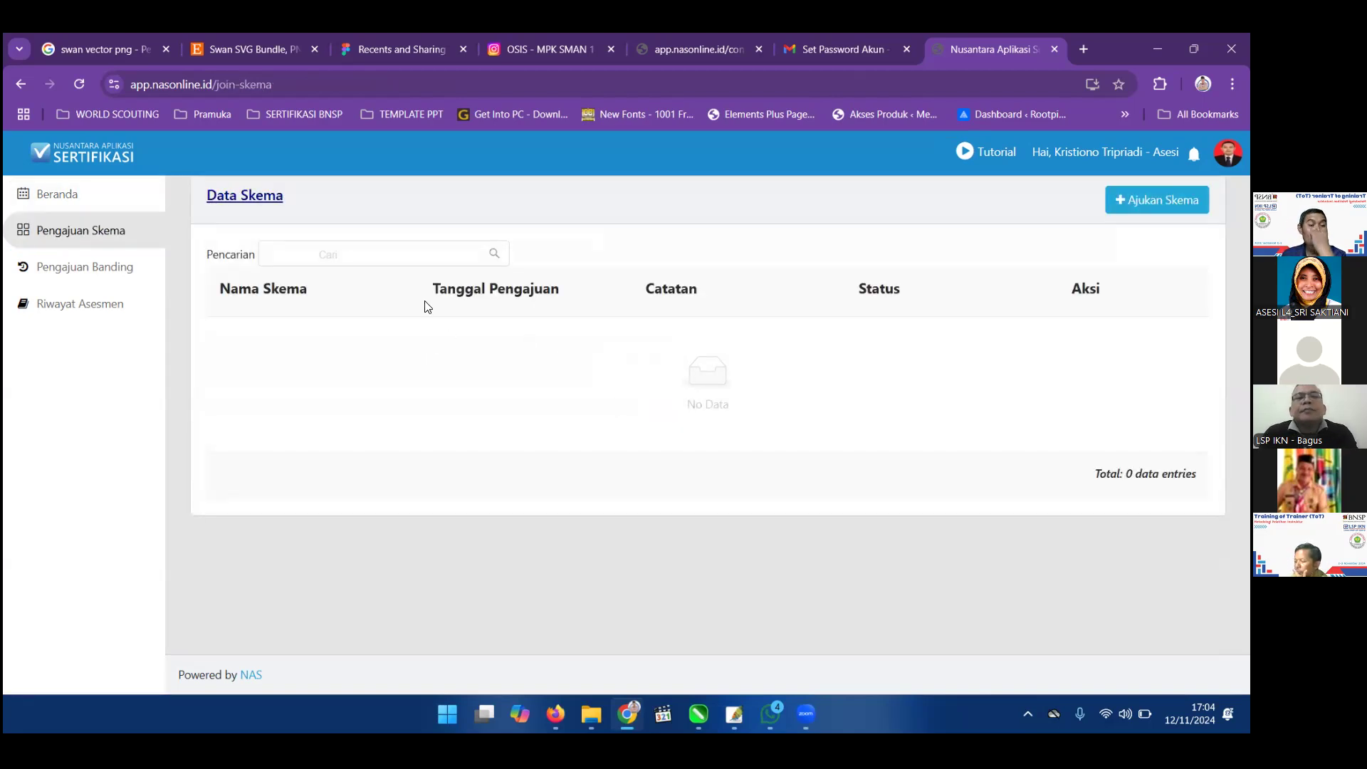
{"action": "left_click", "coordinate": [89, 206]}
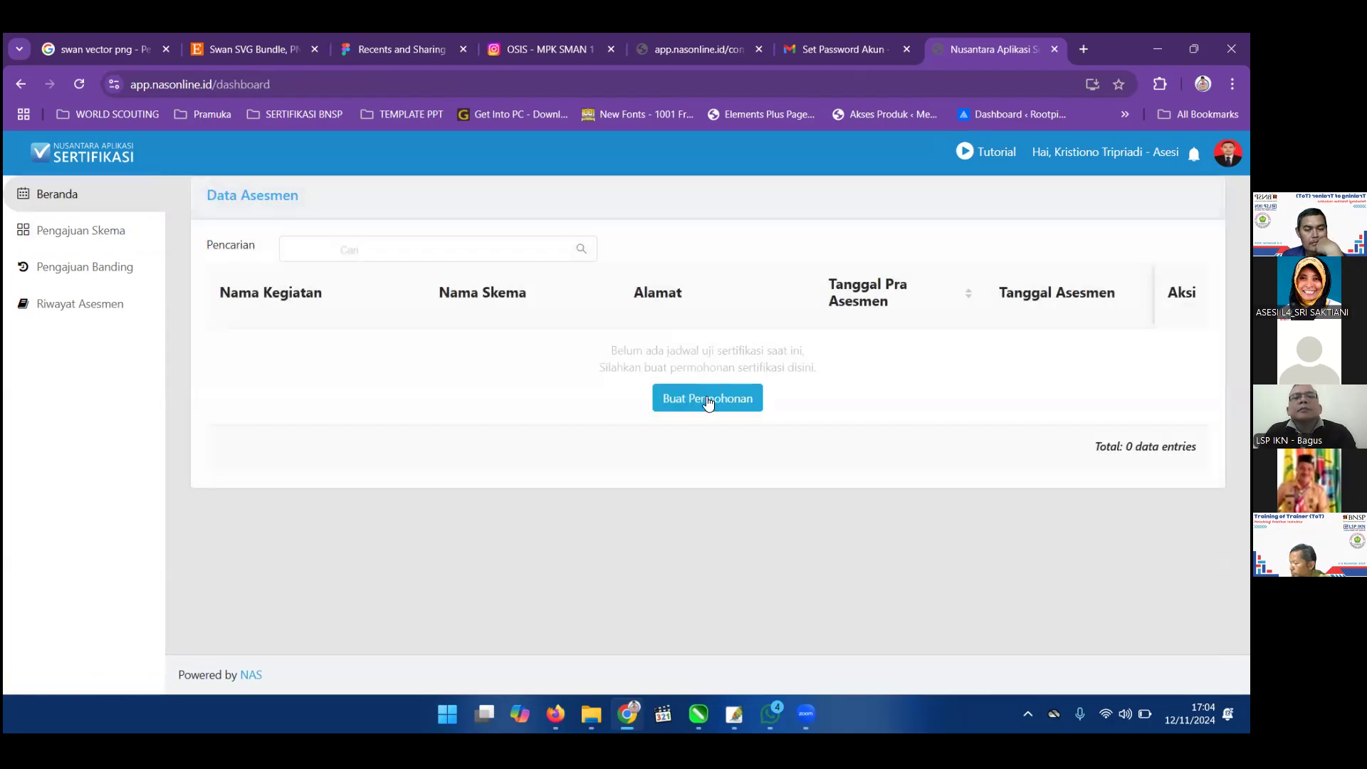
{"action": "left_click", "coordinate": [709, 402]}
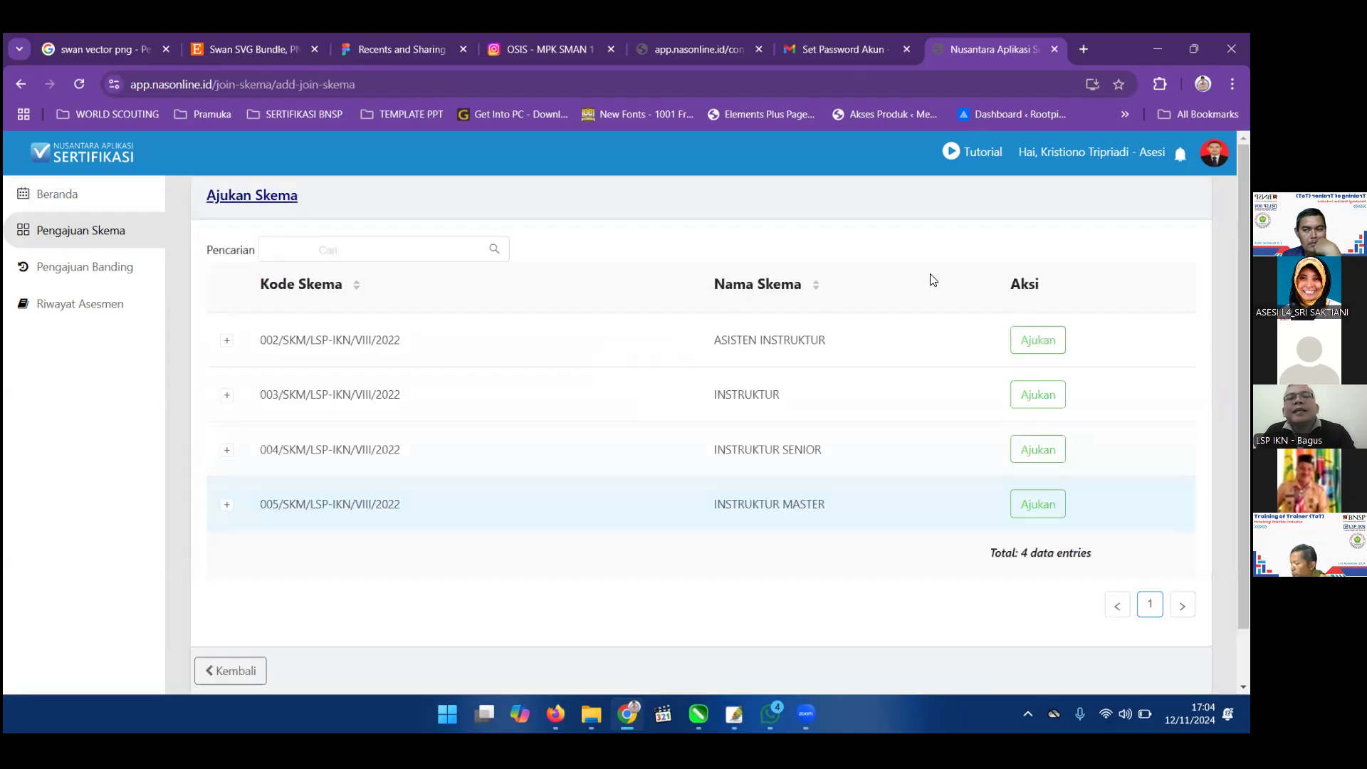
Apply for the INSTRUKTUR MASTER scheme and review the pre-filled Data Pribadi form.
{"action": "left_click", "coordinate": [1058, 508]}
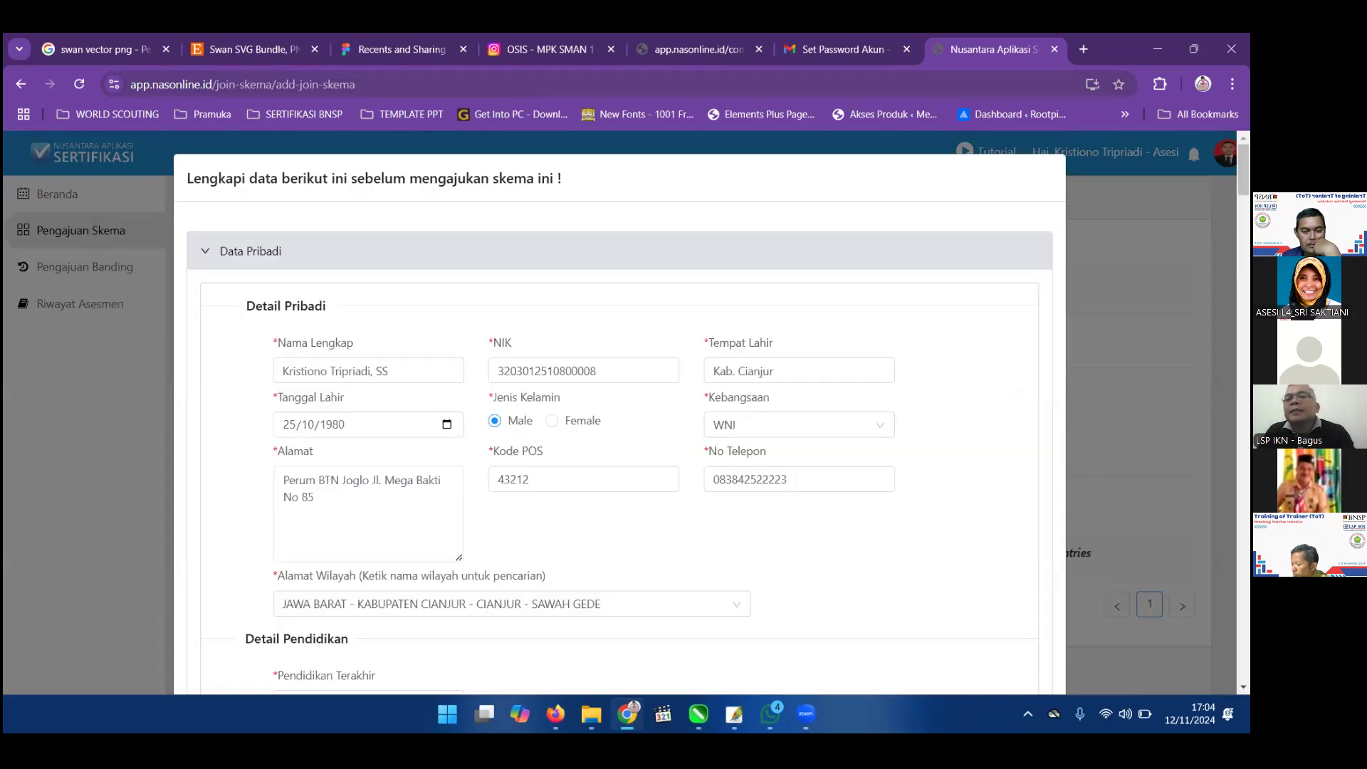
{"action": "scroll", "coordinate": [784, 302], "scroll_direction": "down", "scroll_amount": 2}
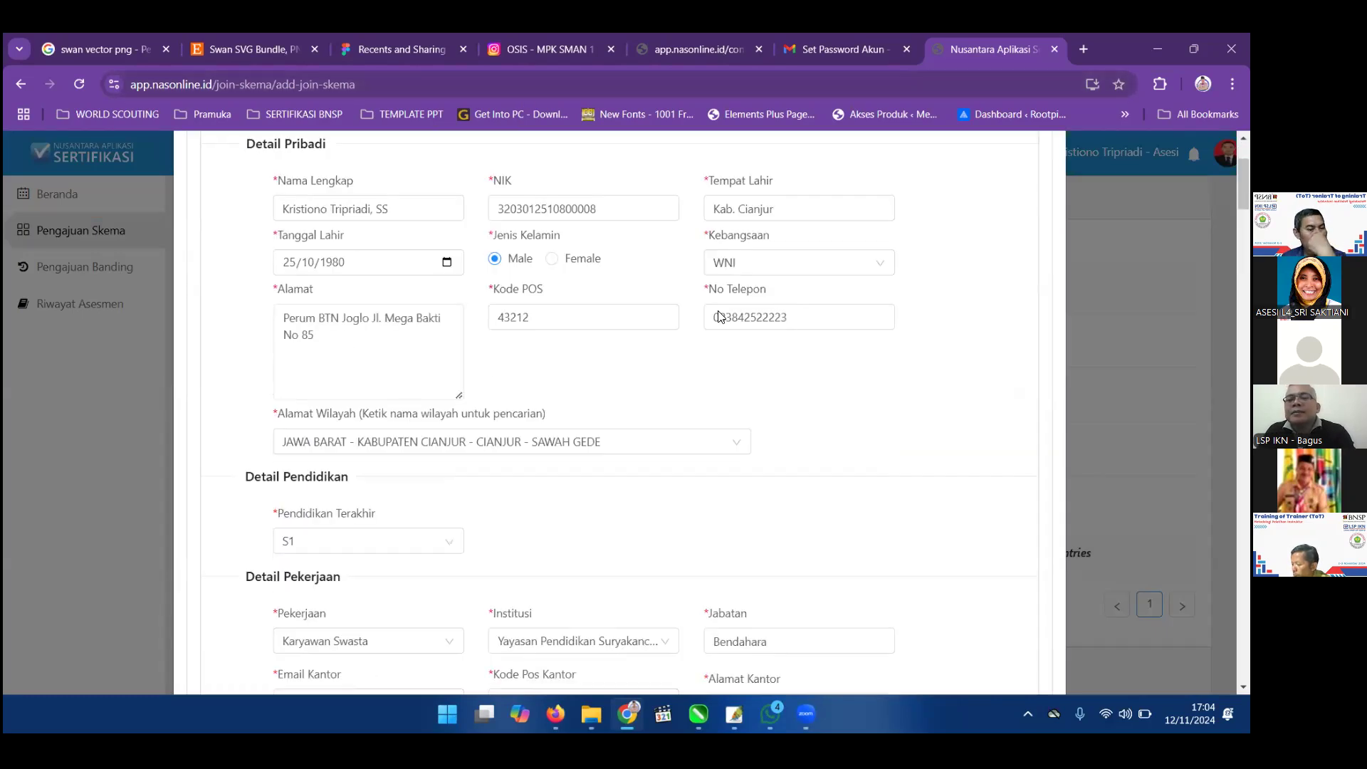
{"action": "scroll", "coordinate": [360, 350], "scroll_direction": "down", "scroll_amount": 4}
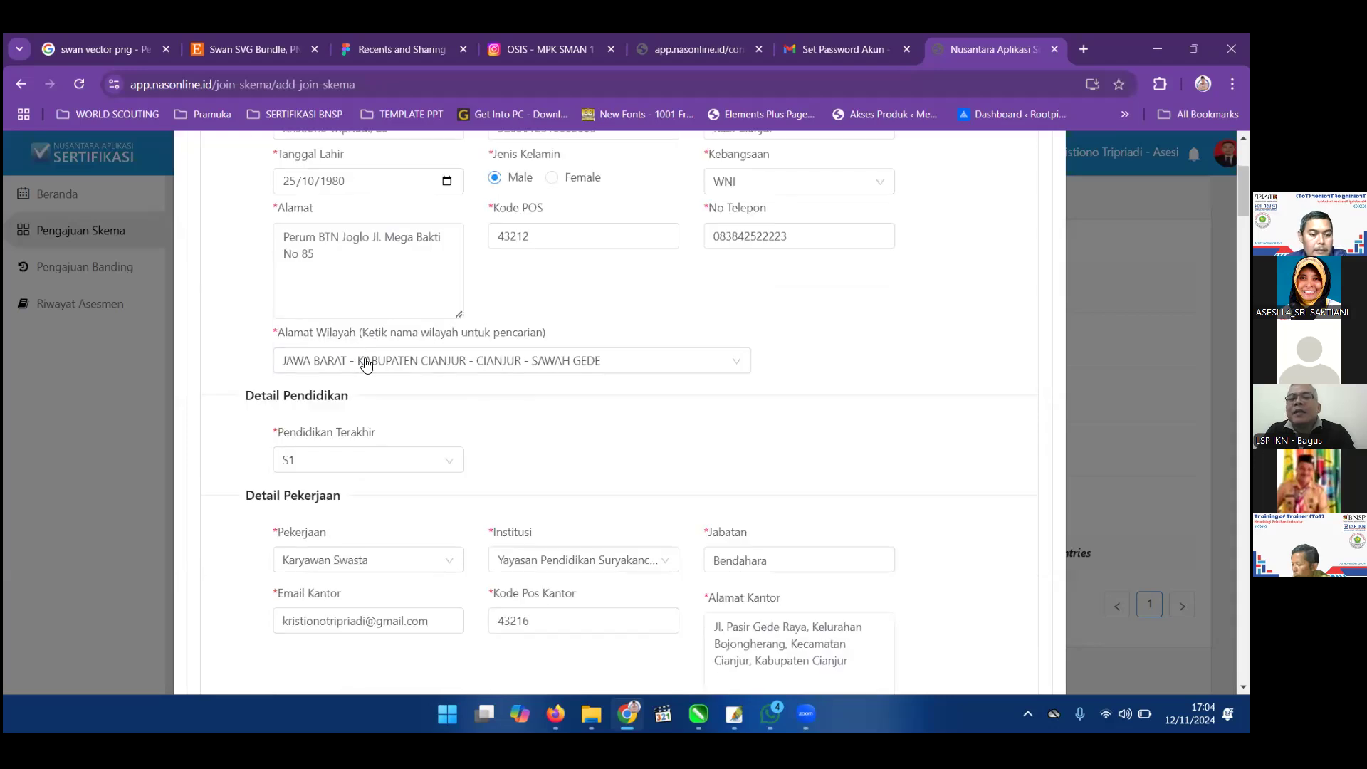
Filter the TUK list with 'u' and choose Universitas Bung Hatta as the assessment venue.
{"action": "scroll", "coordinate": [367, 364], "scroll_direction": "down", "scroll_amount": 1}
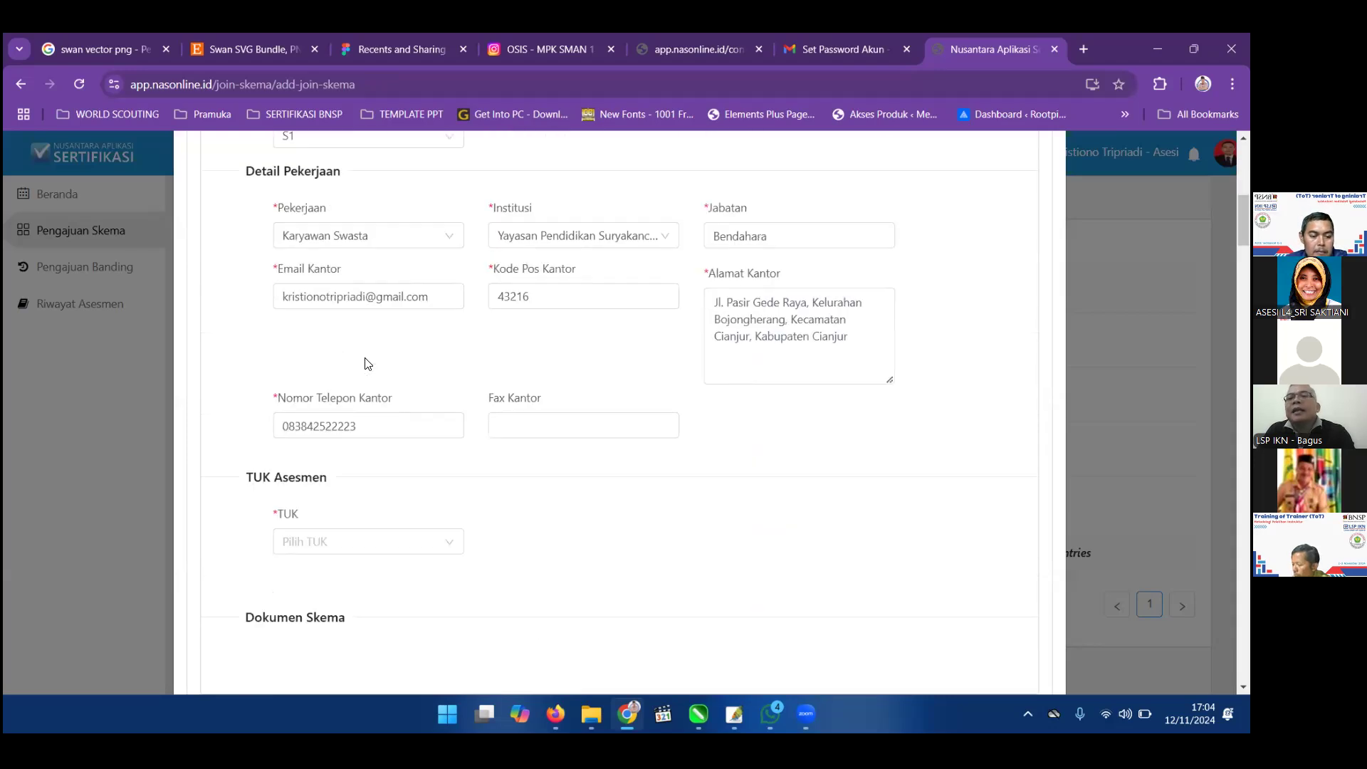
{"action": "scroll", "coordinate": [367, 364], "scroll_direction": "down", "scroll_amount": 1}
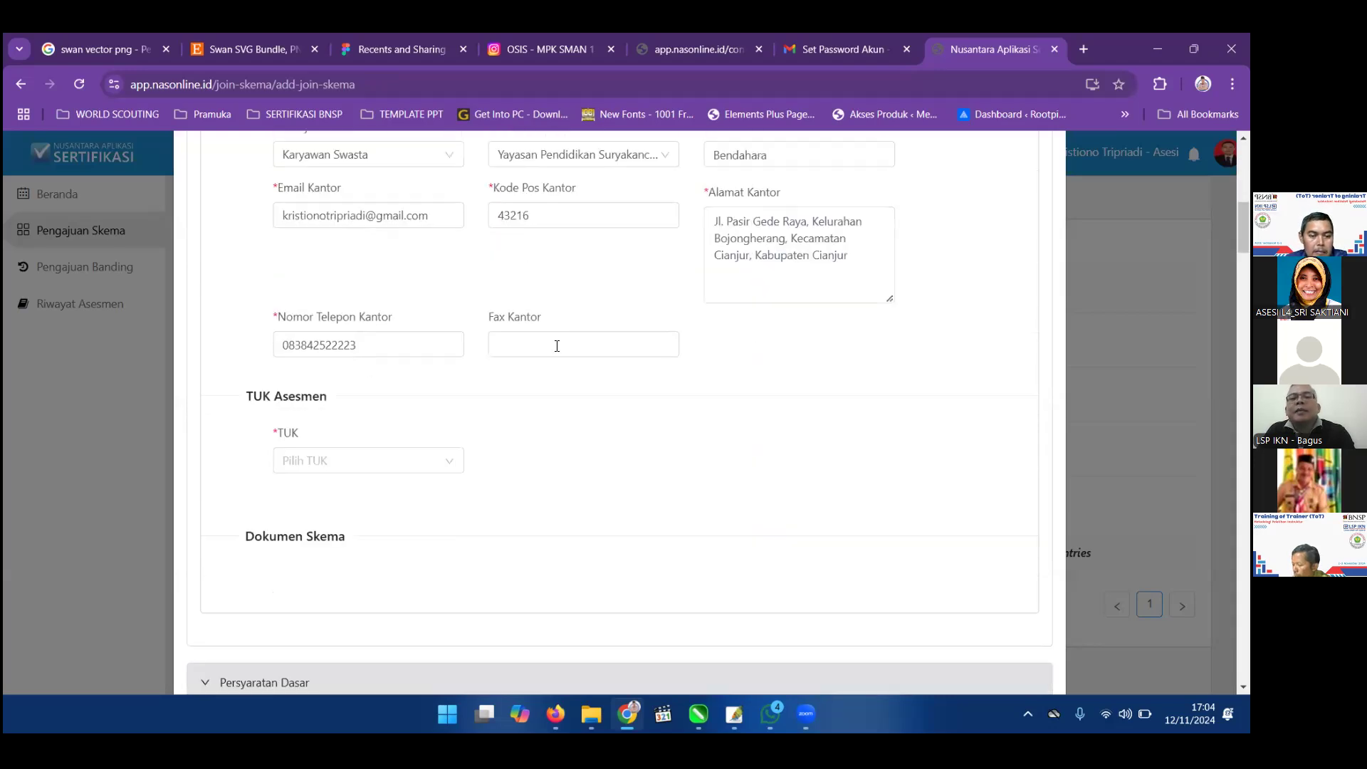
{"action": "left_click", "coordinate": [427, 462]}
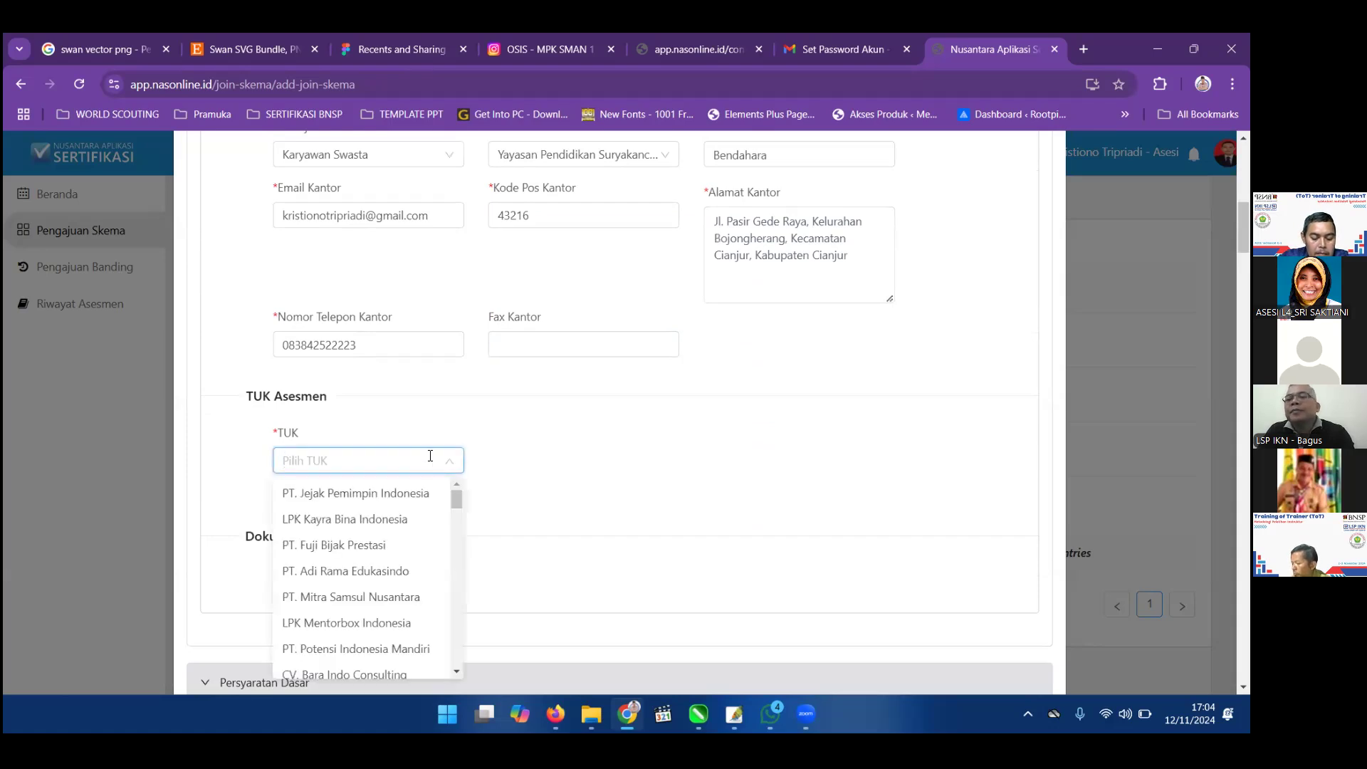
{"action": "type", "text": "u"}
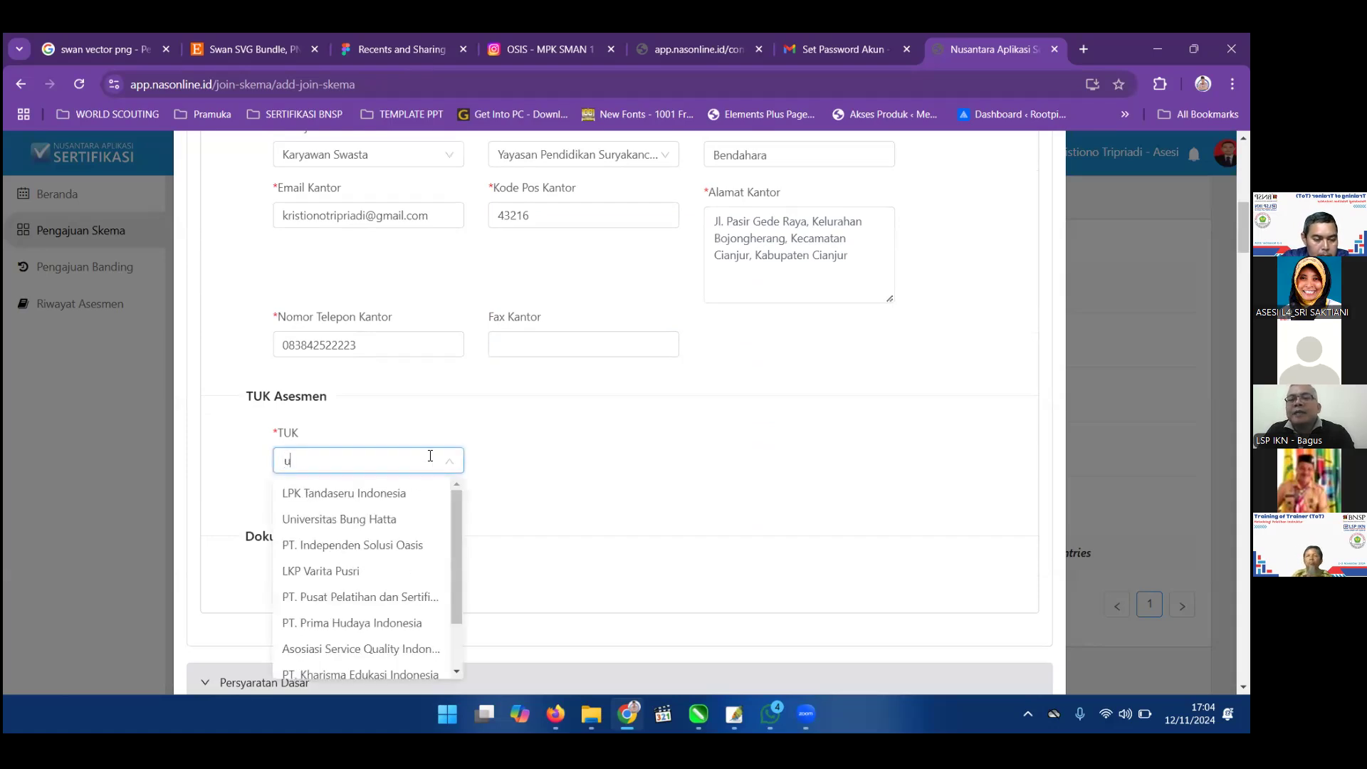
{"action": "left_click", "coordinate": [396, 523]}
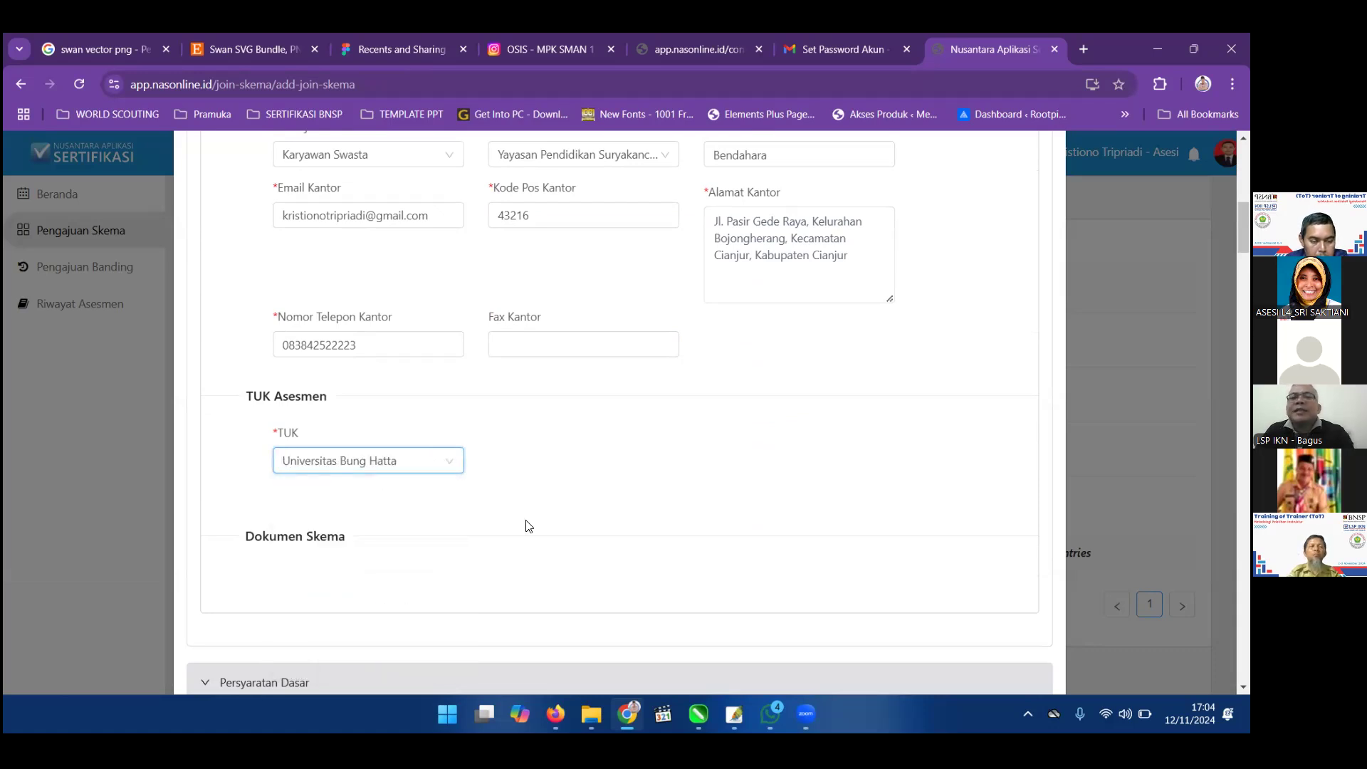
{"action": "scroll", "coordinate": [528, 526], "scroll_direction": "down", "scroll_amount": 1}
{"action": "scroll", "coordinate": [529, 526], "scroll_direction": "down", "scroll_amount": 1}
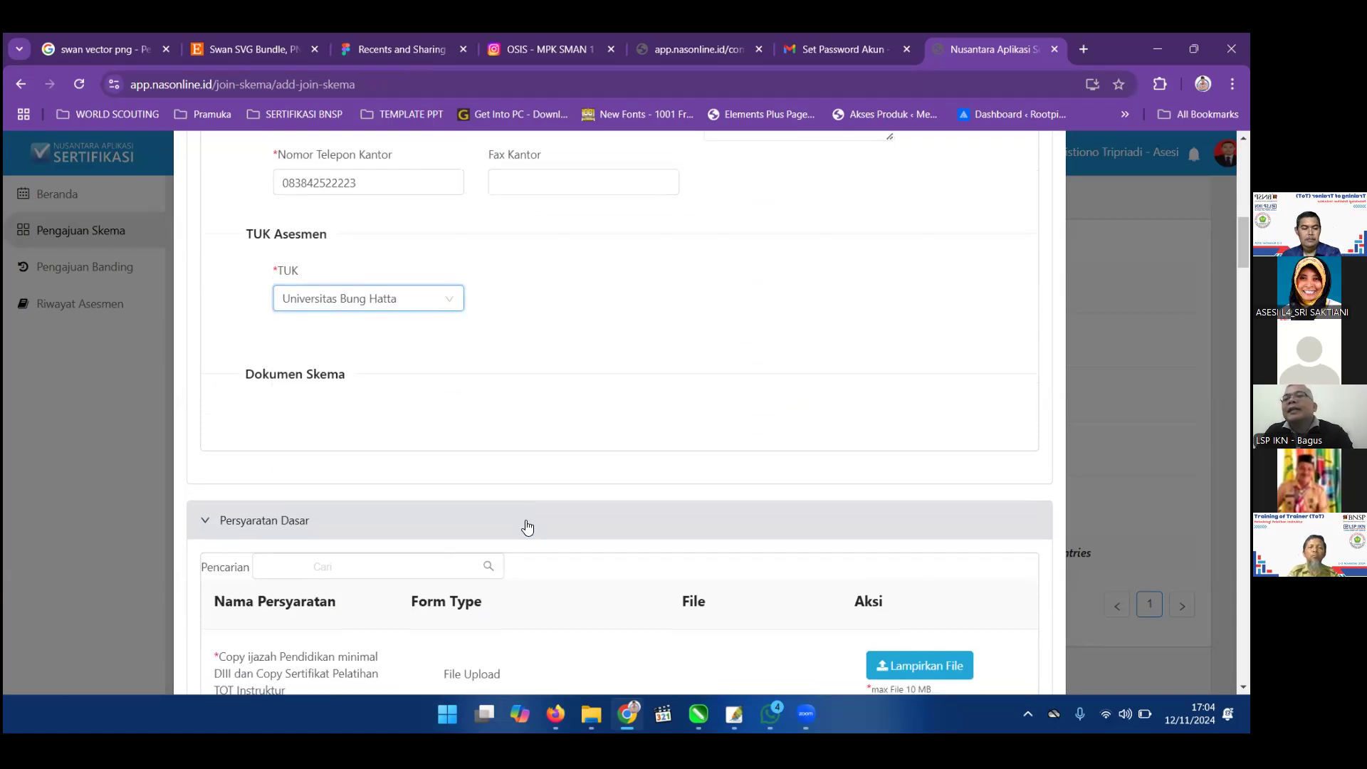
Upload IJASAH S1 & TRANSKRIP.pdf from Downloads > Dokumen Syarat Dasar Kompetensi to the first basic requirement.
{"action": "scroll", "coordinate": [471, 422], "scroll_direction": "up", "scroll_amount": 1}
{"action": "scroll", "coordinate": [471, 422], "scroll_direction": "down", "scroll_amount": 3}
{"action": "left_click", "coordinate": [900, 504]}
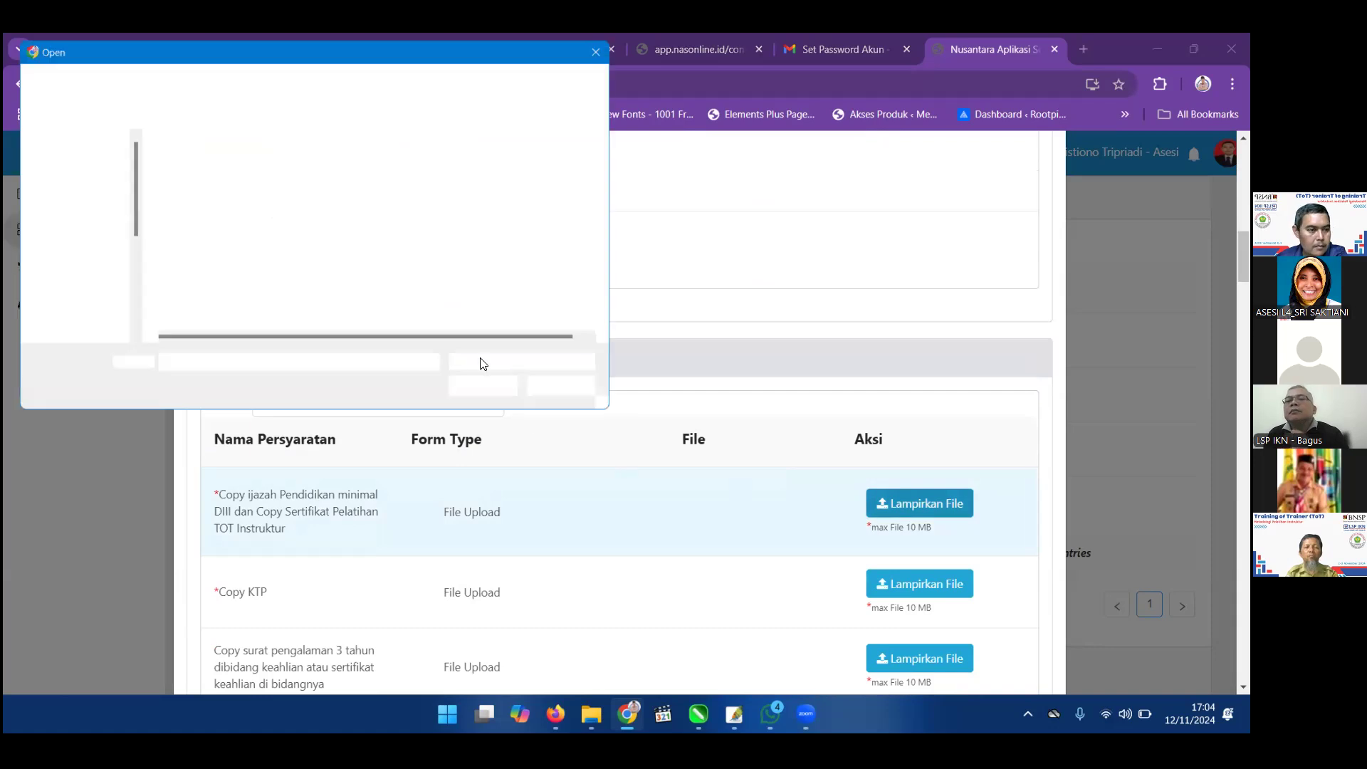
{"action": "scroll", "coordinate": [235, 315], "scroll_direction": "down", "scroll_amount": 2}
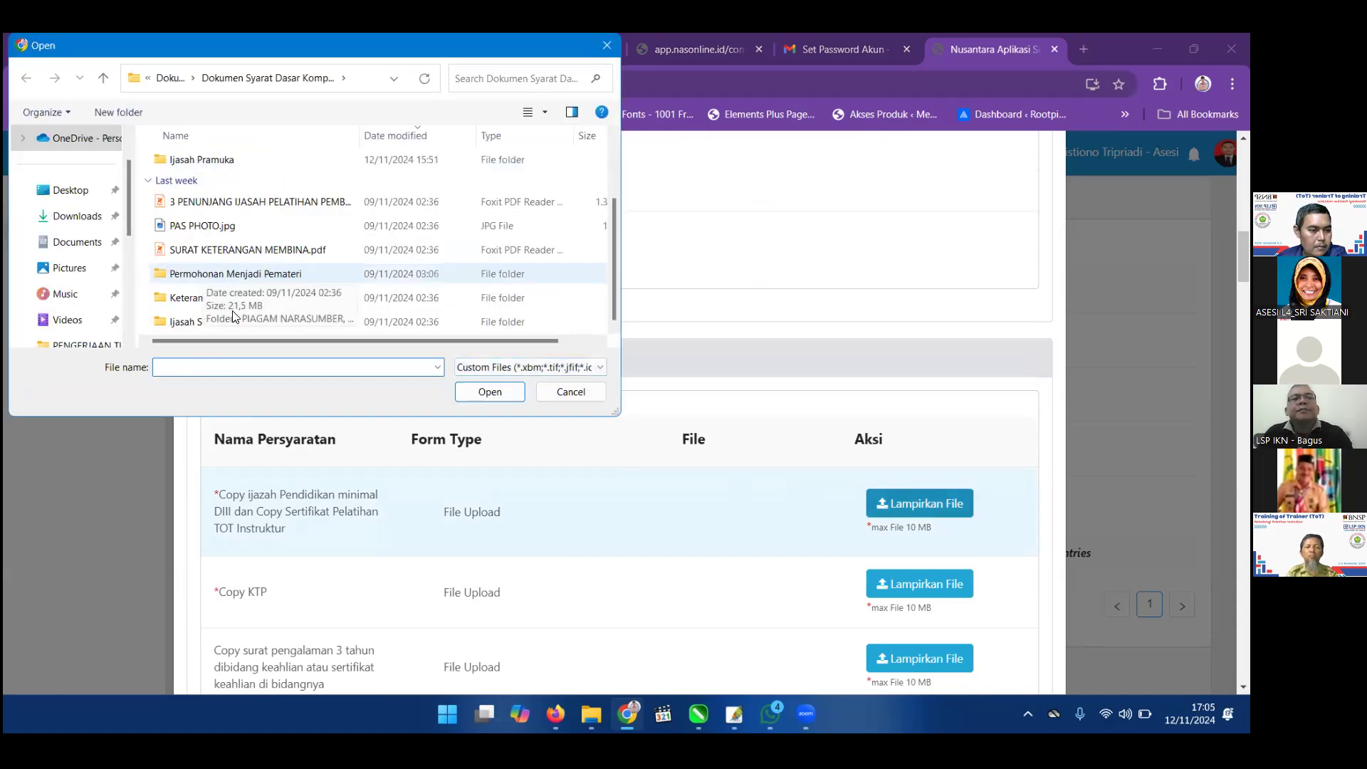
{"action": "double_click", "coordinate": [220, 324]}
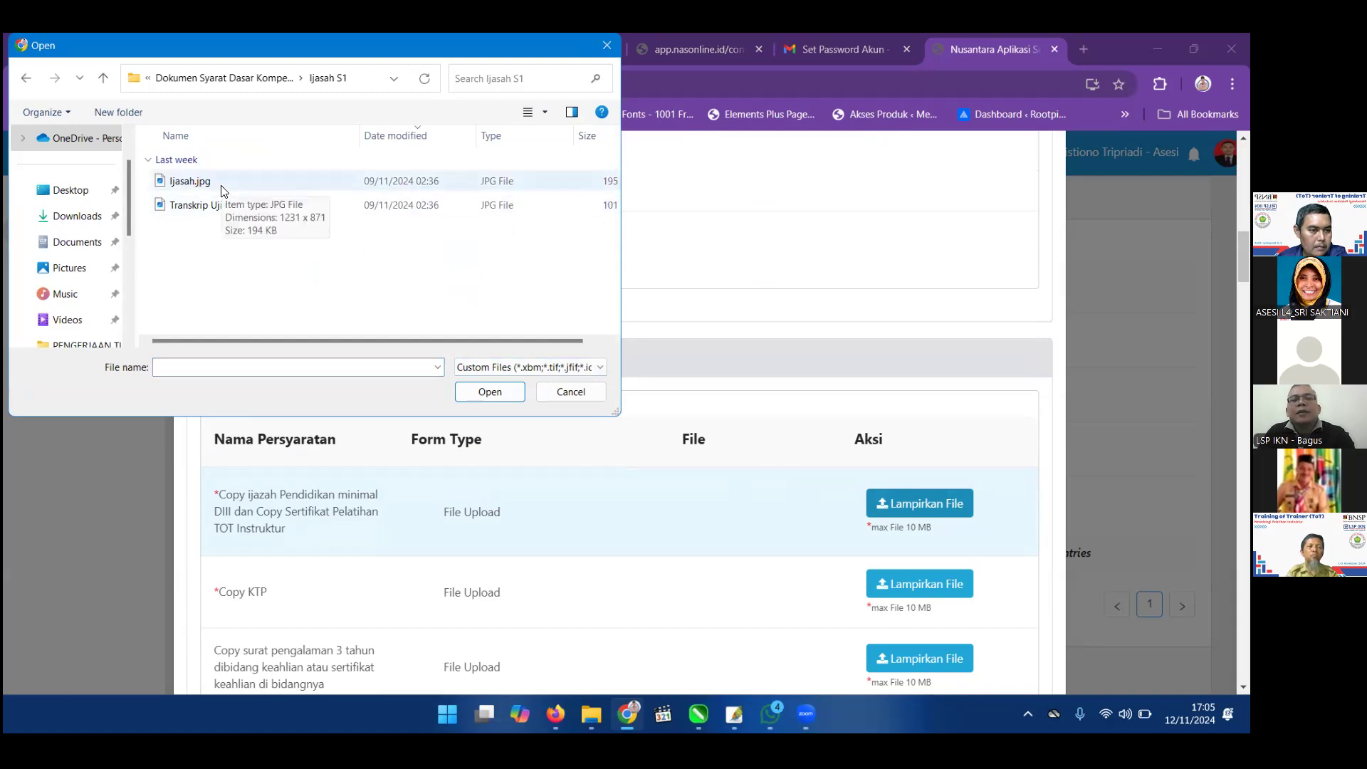
{"action": "left_click", "coordinate": [26, 78]}
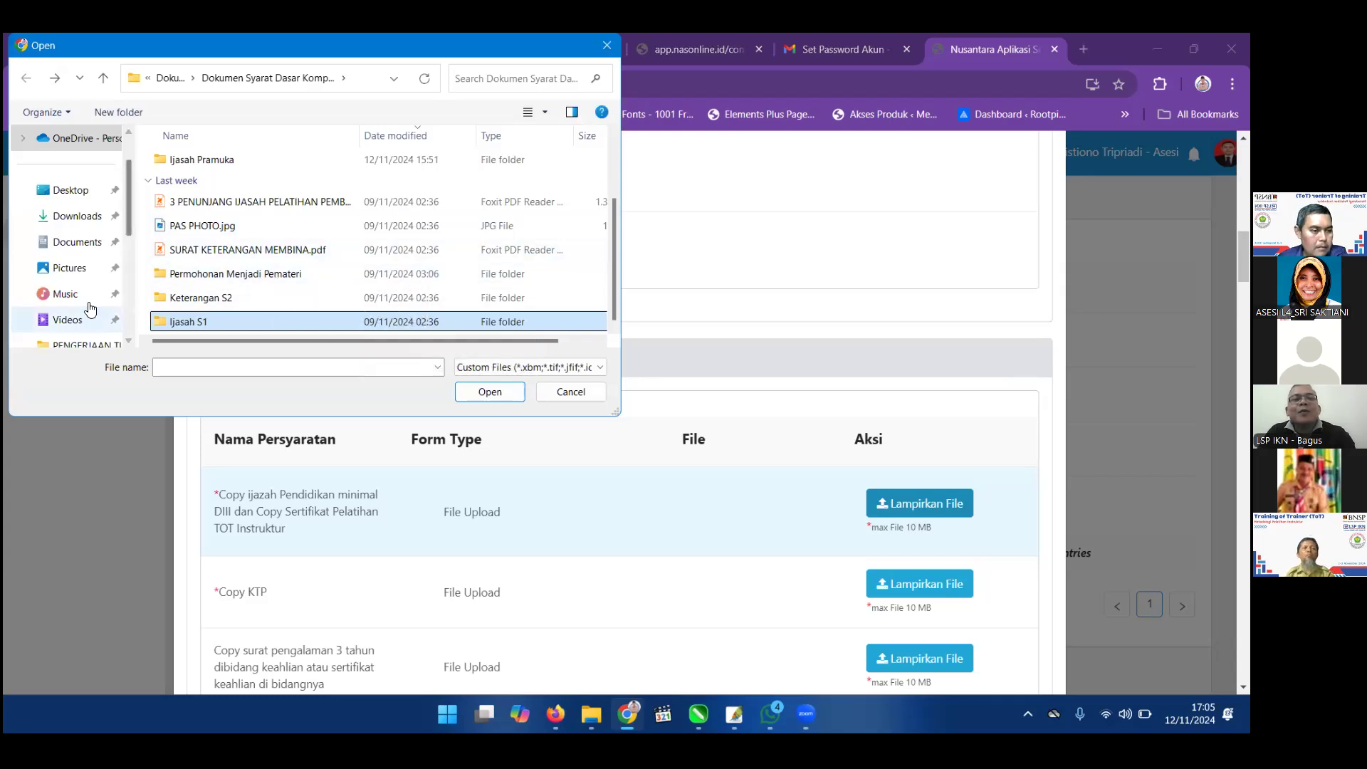
{"action": "left_click", "coordinate": [71, 215]}
{"action": "left_click", "coordinate": [302, 256]}
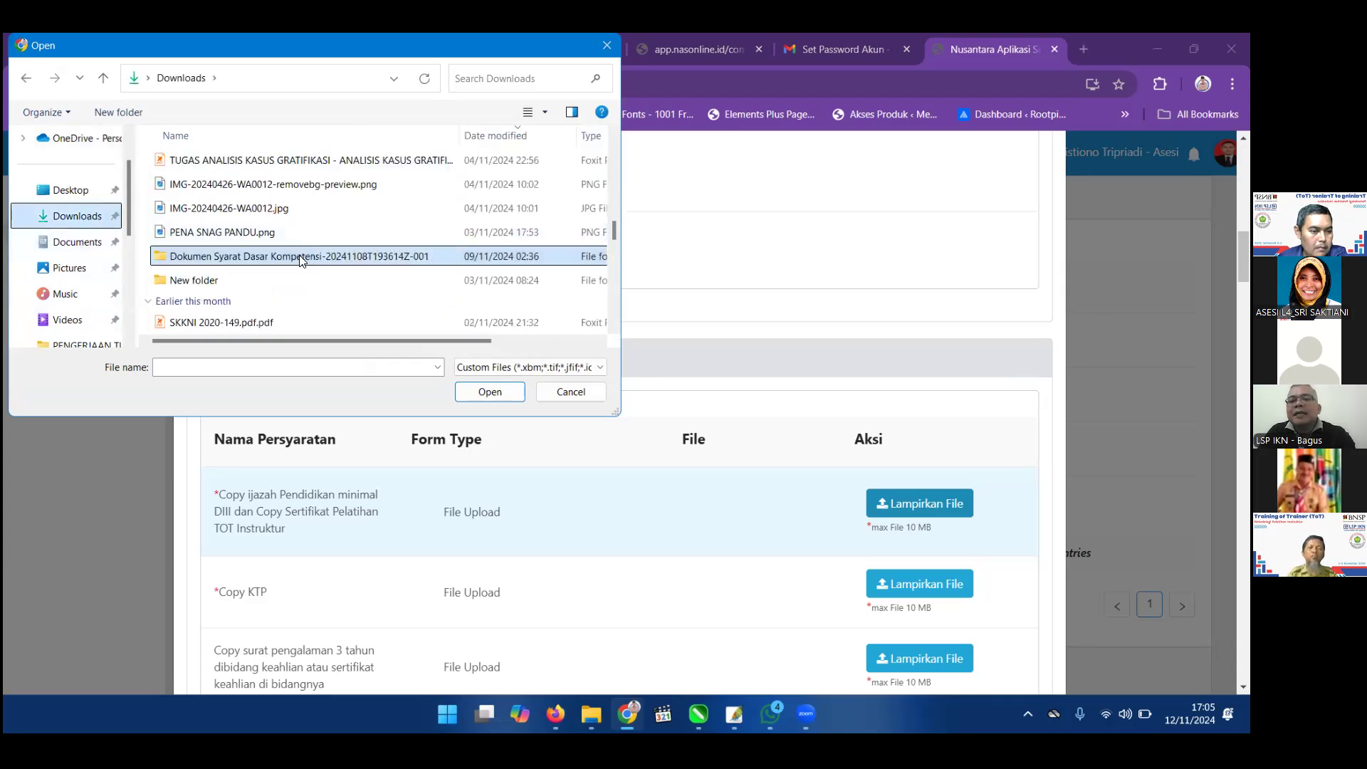
{"action": "double_click", "coordinate": [299, 256]}
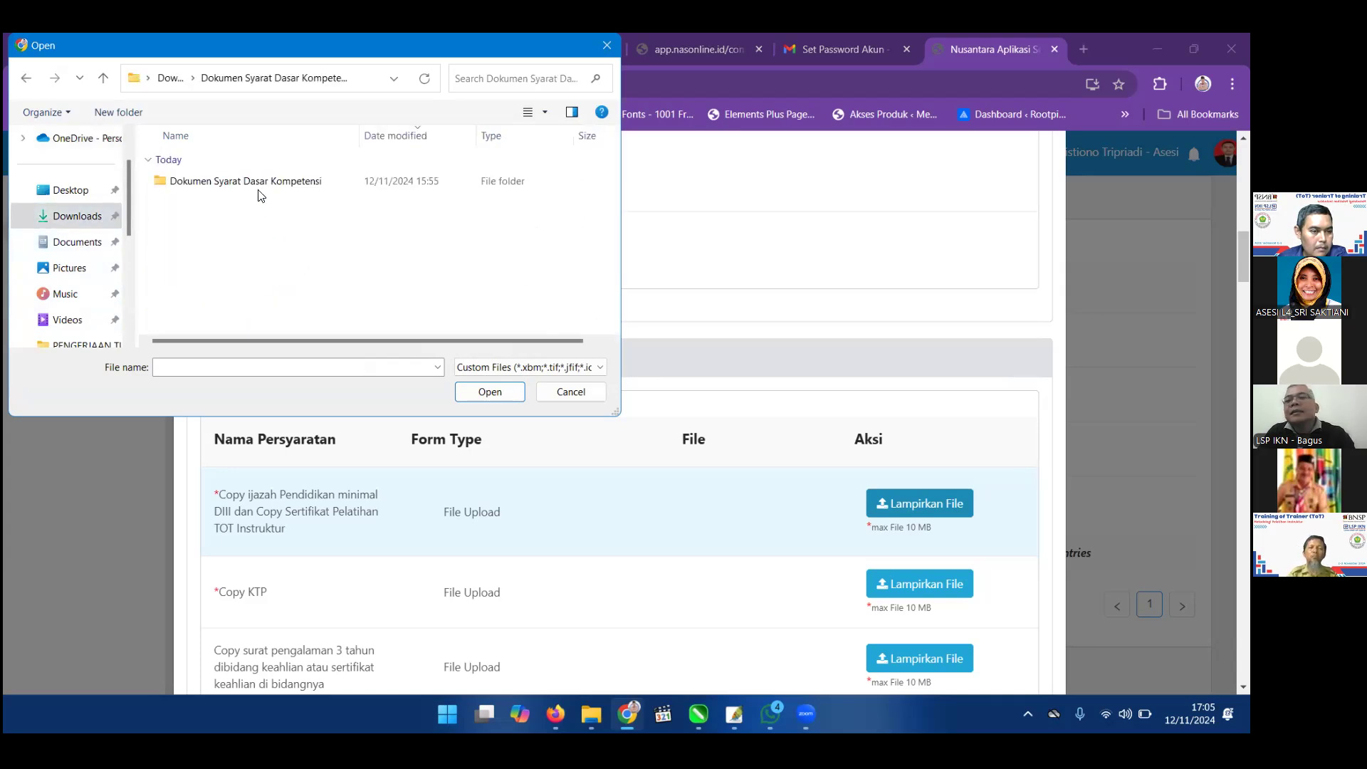
{"action": "double_click", "coordinate": [259, 181]}
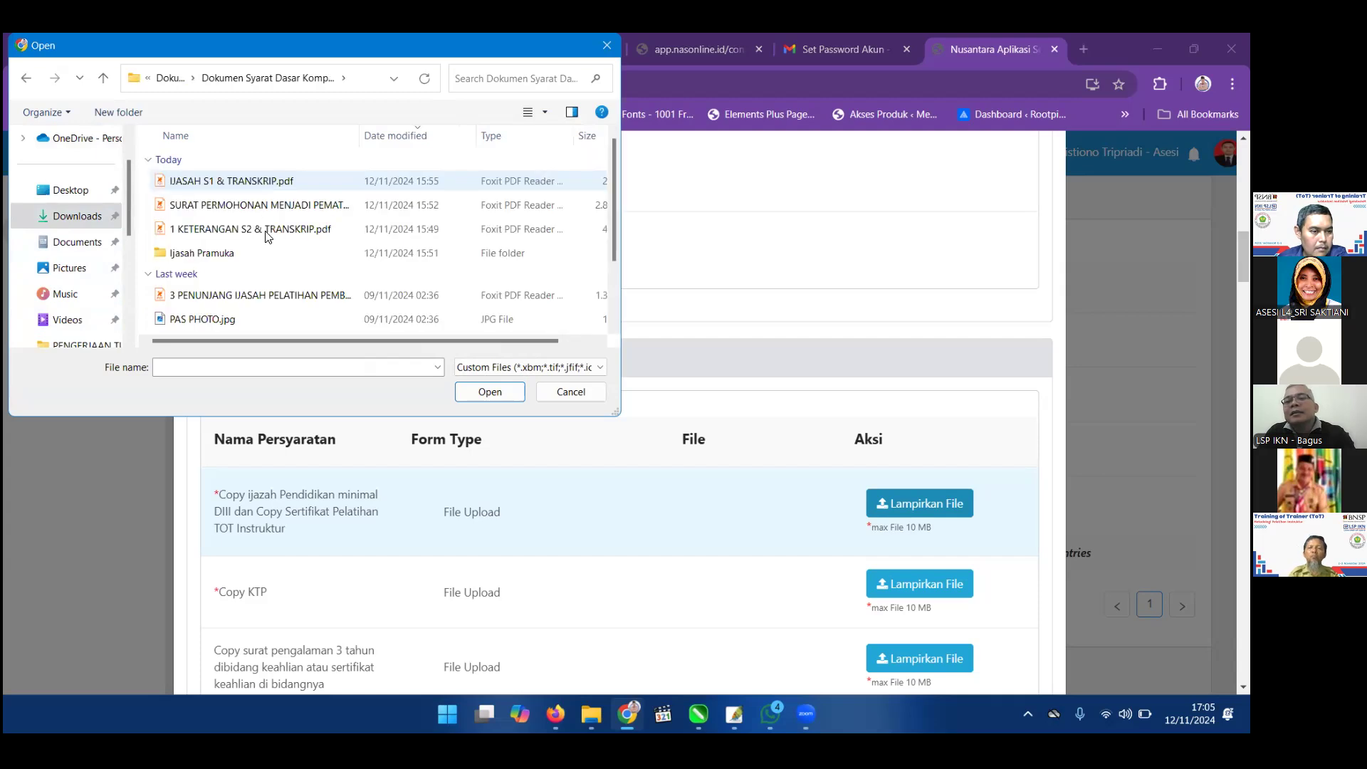
{"action": "left_click", "coordinate": [277, 183]}
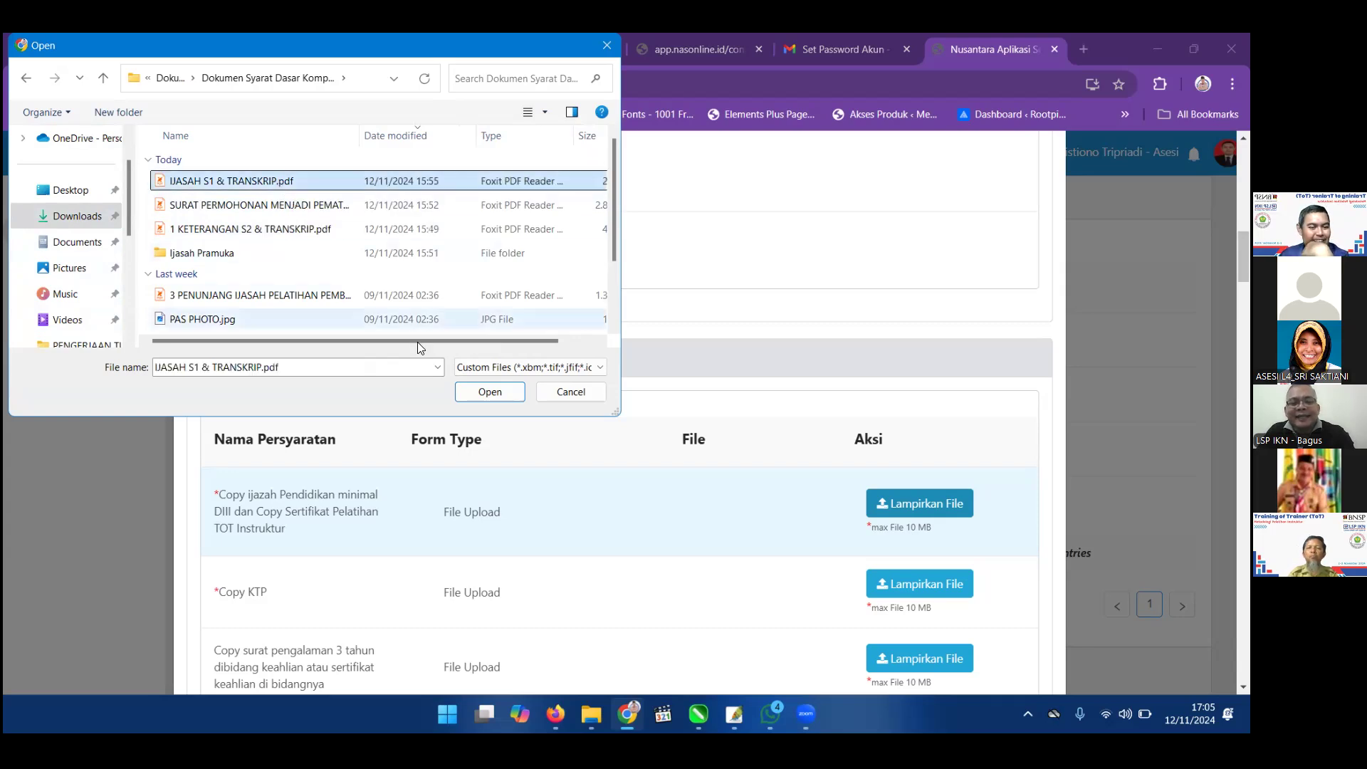
{"action": "left_click", "coordinate": [488, 390]}
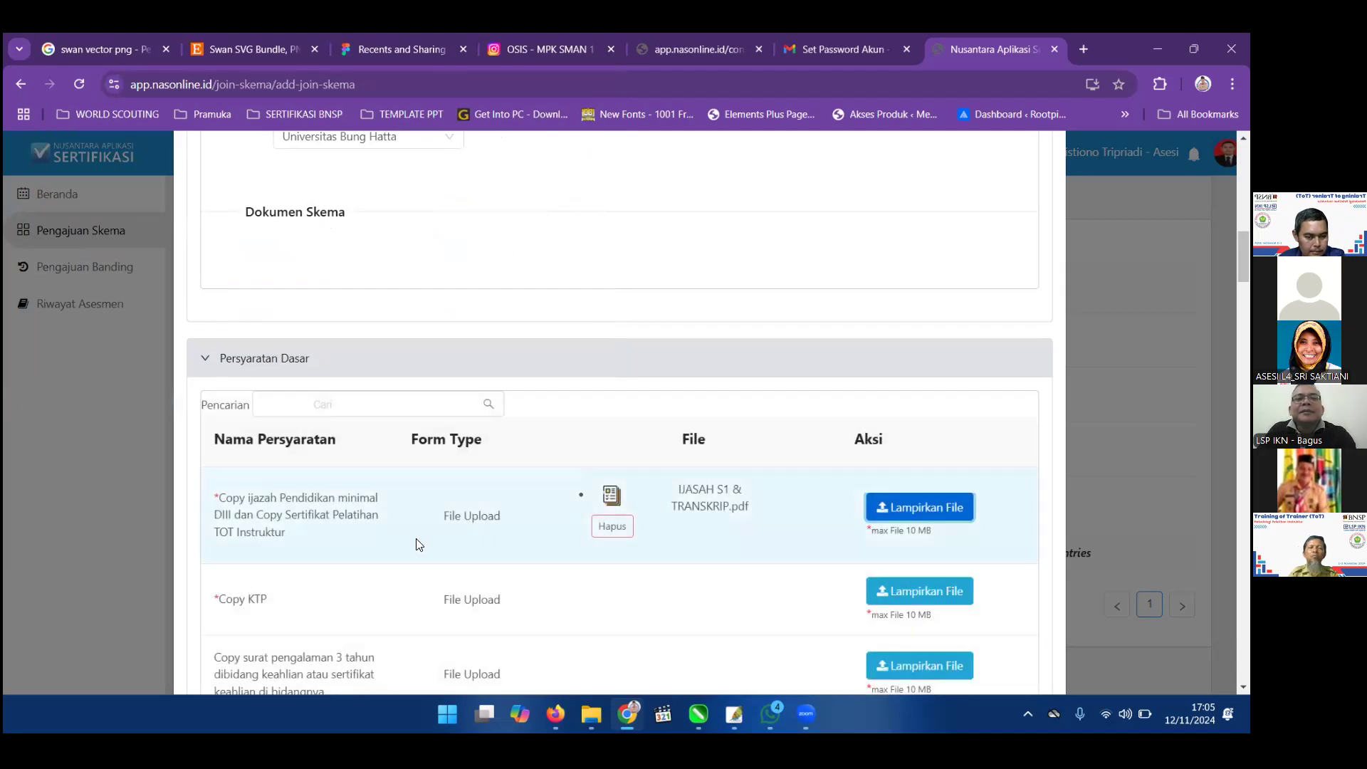
{"action": "left_click", "coordinate": [894, 510]}
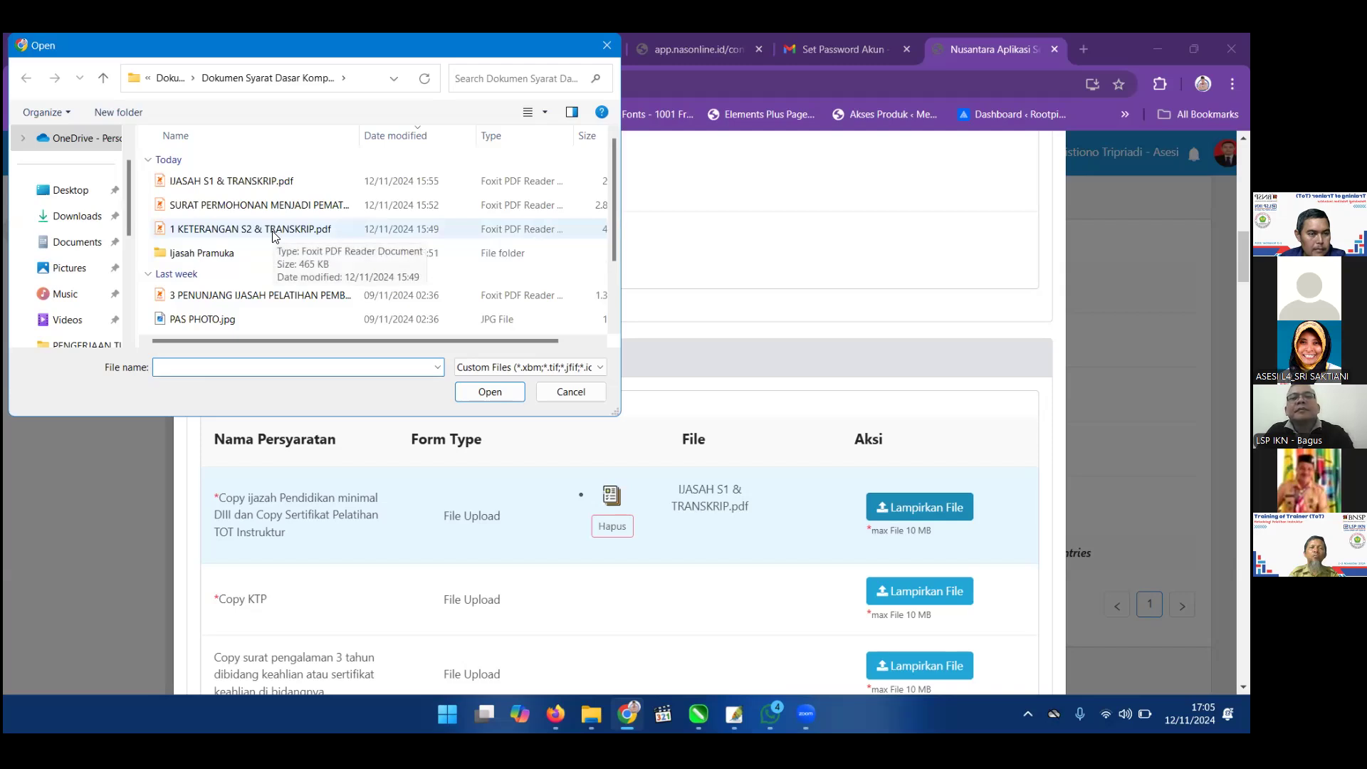
{"action": "left_click", "coordinate": [275, 236]}
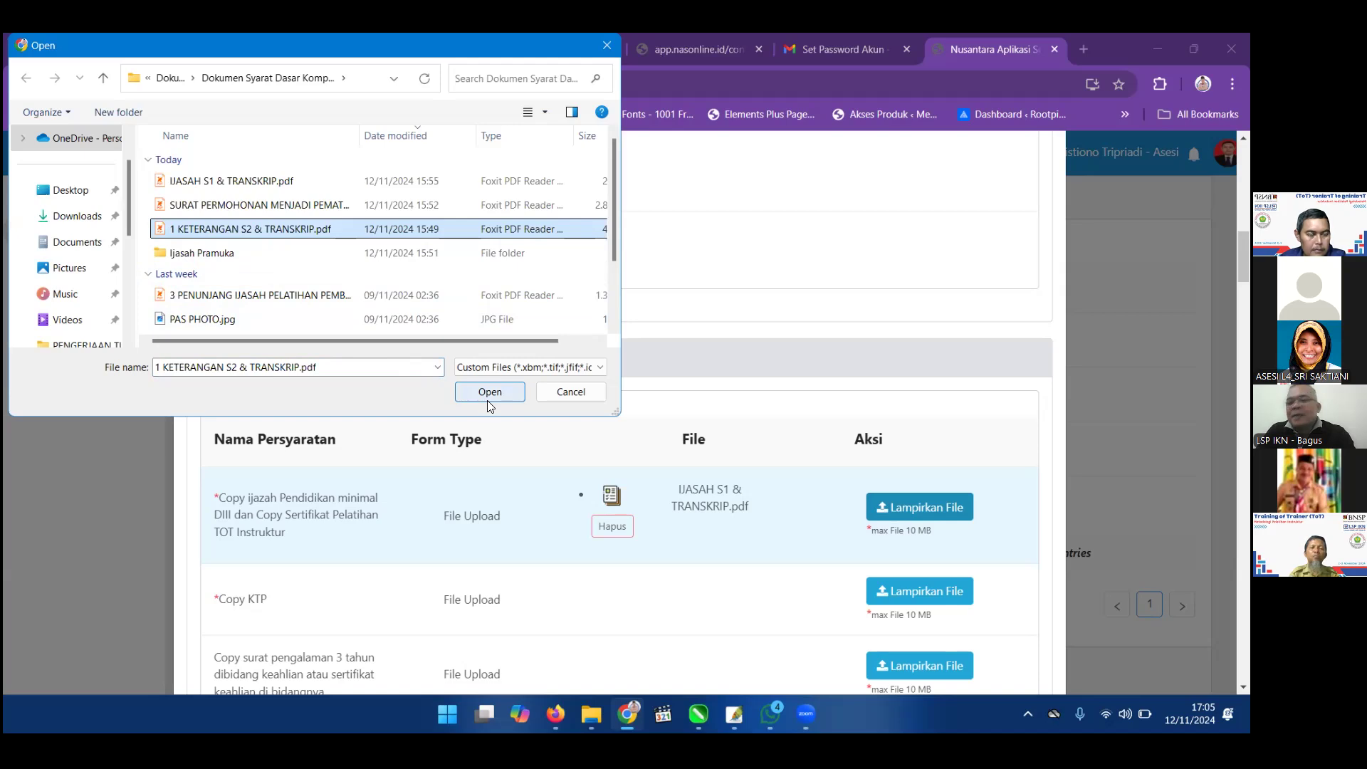
{"action": "left_click", "coordinate": [564, 396]}
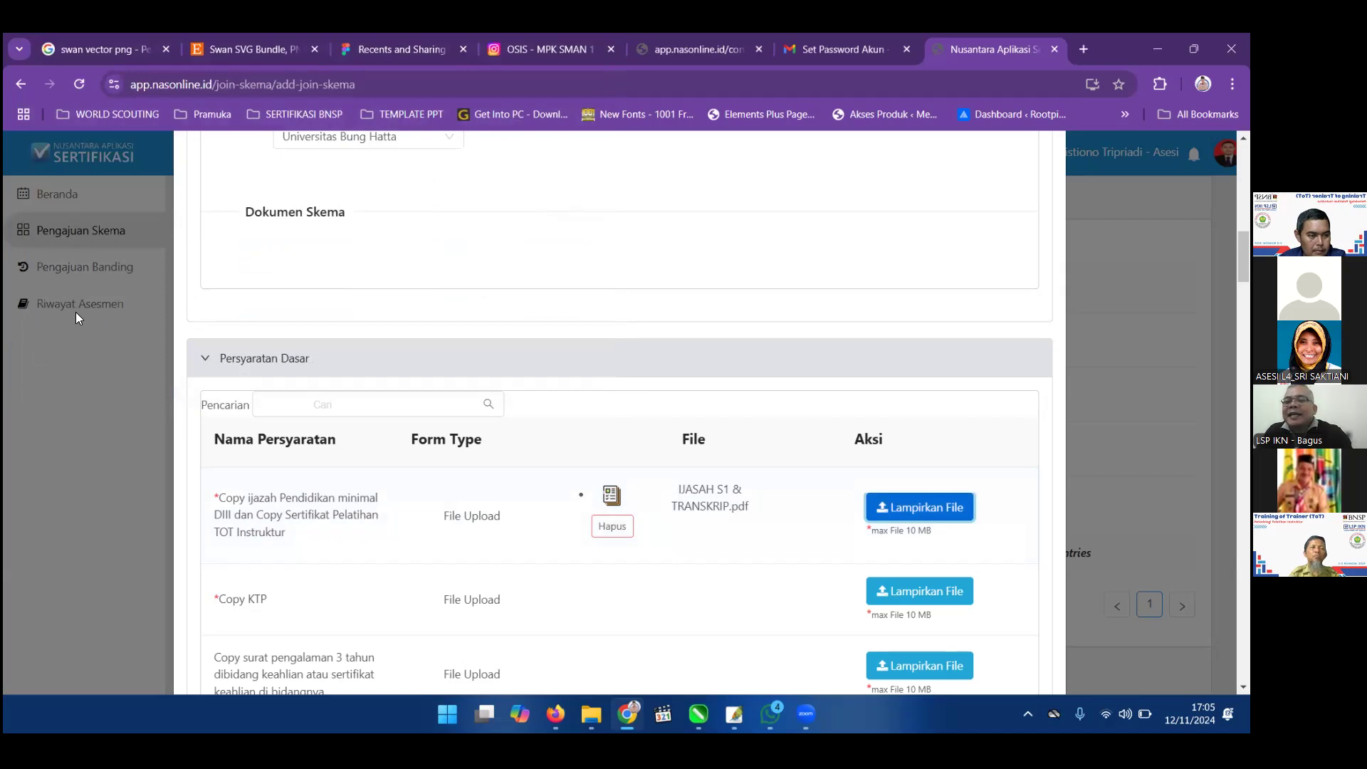
Open the Downloads > Dokumen Syarat Dasar Kompetensi folder in File Explorer.
{"action": "key", "text": "alt+Tab"}
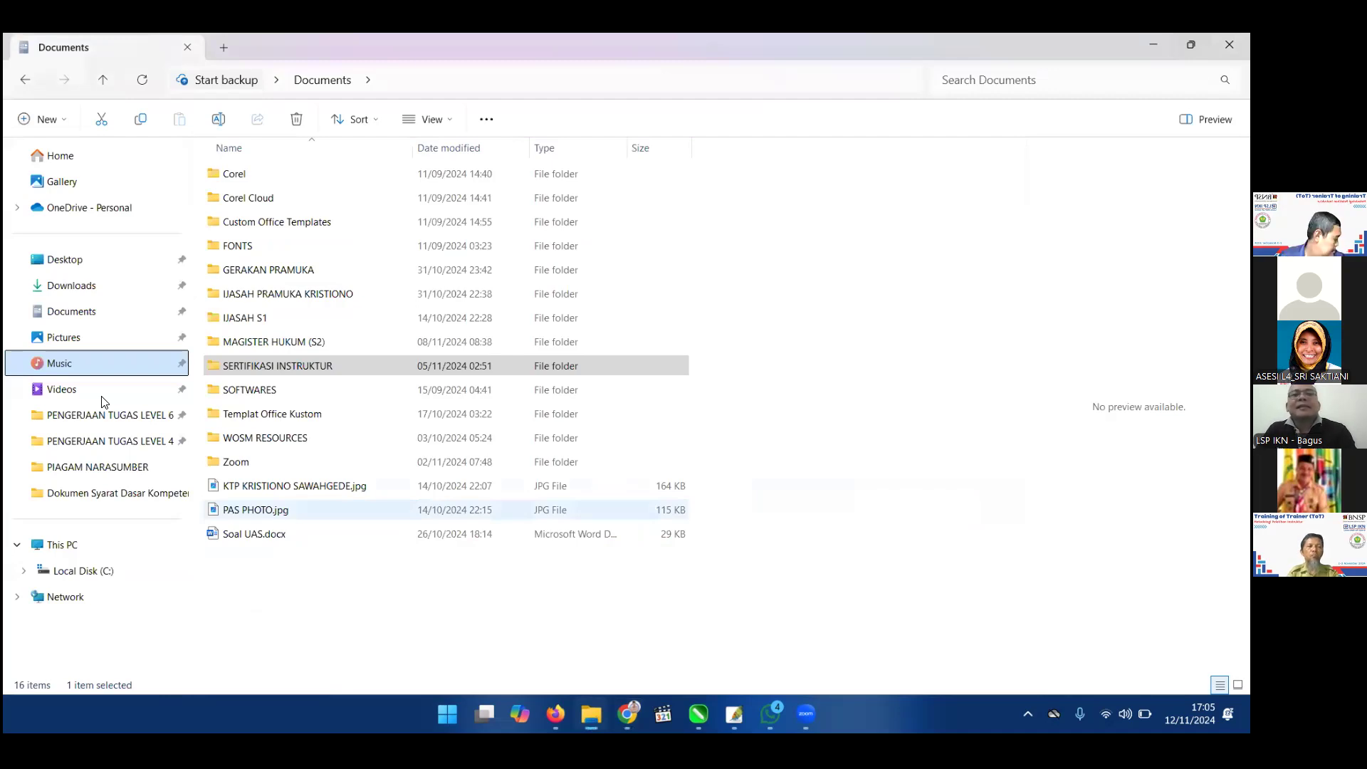
{"action": "left_click", "coordinate": [176, 313]}
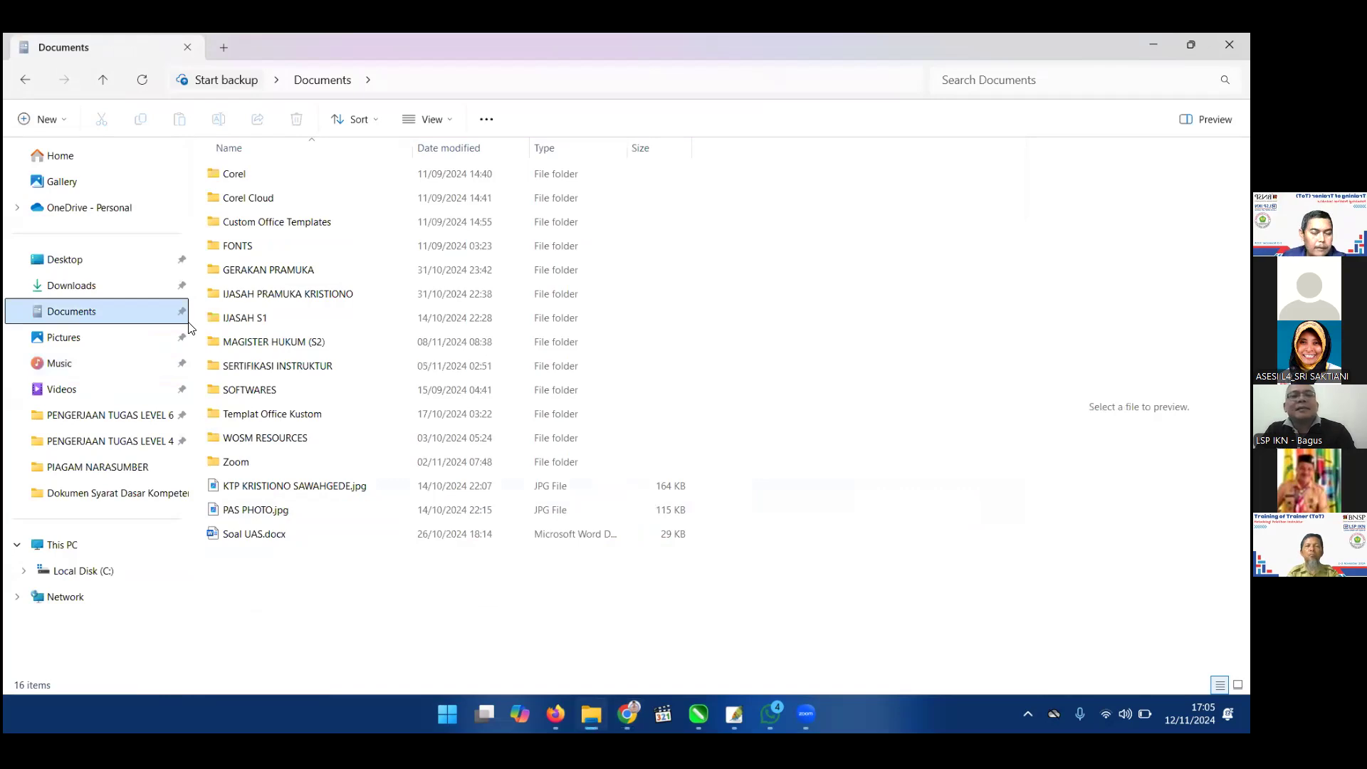
{"action": "key", "text": "Up"}
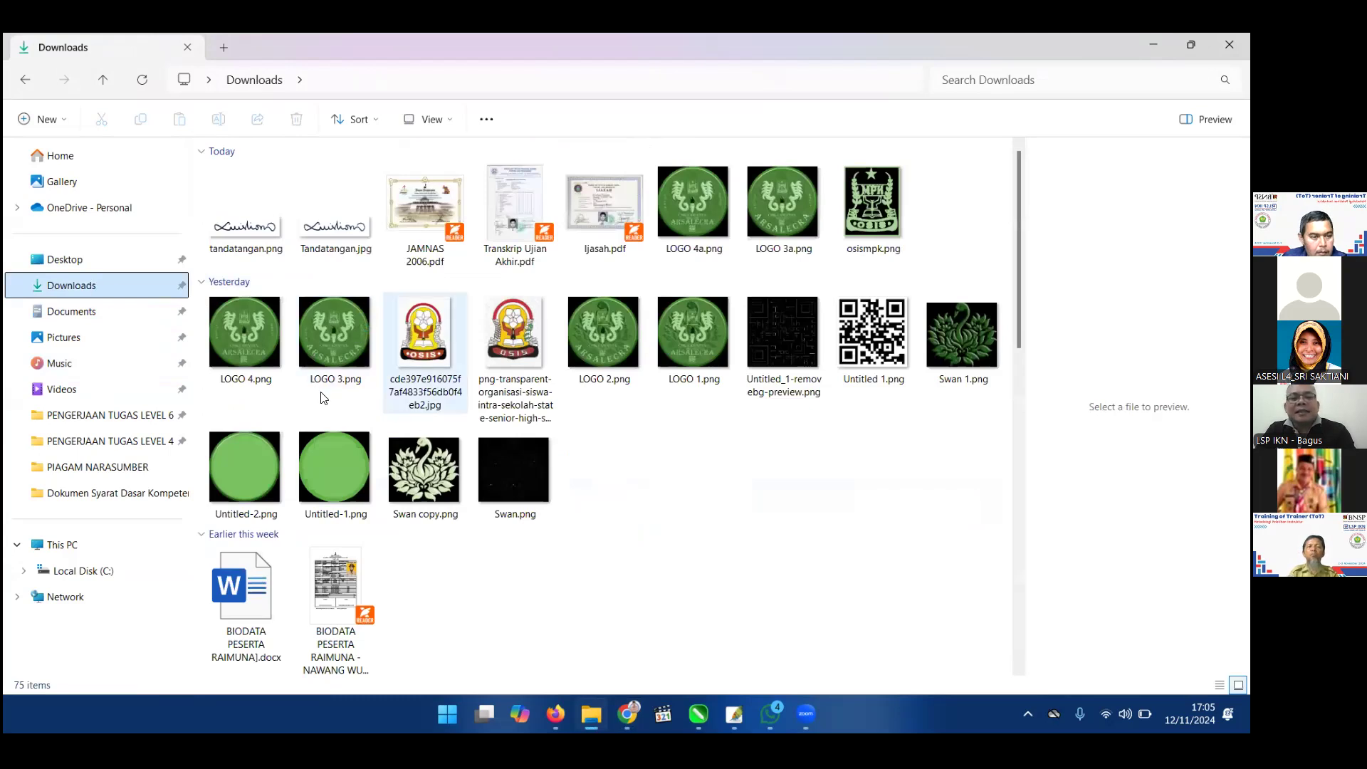
{"action": "left_click", "coordinate": [71, 312]}
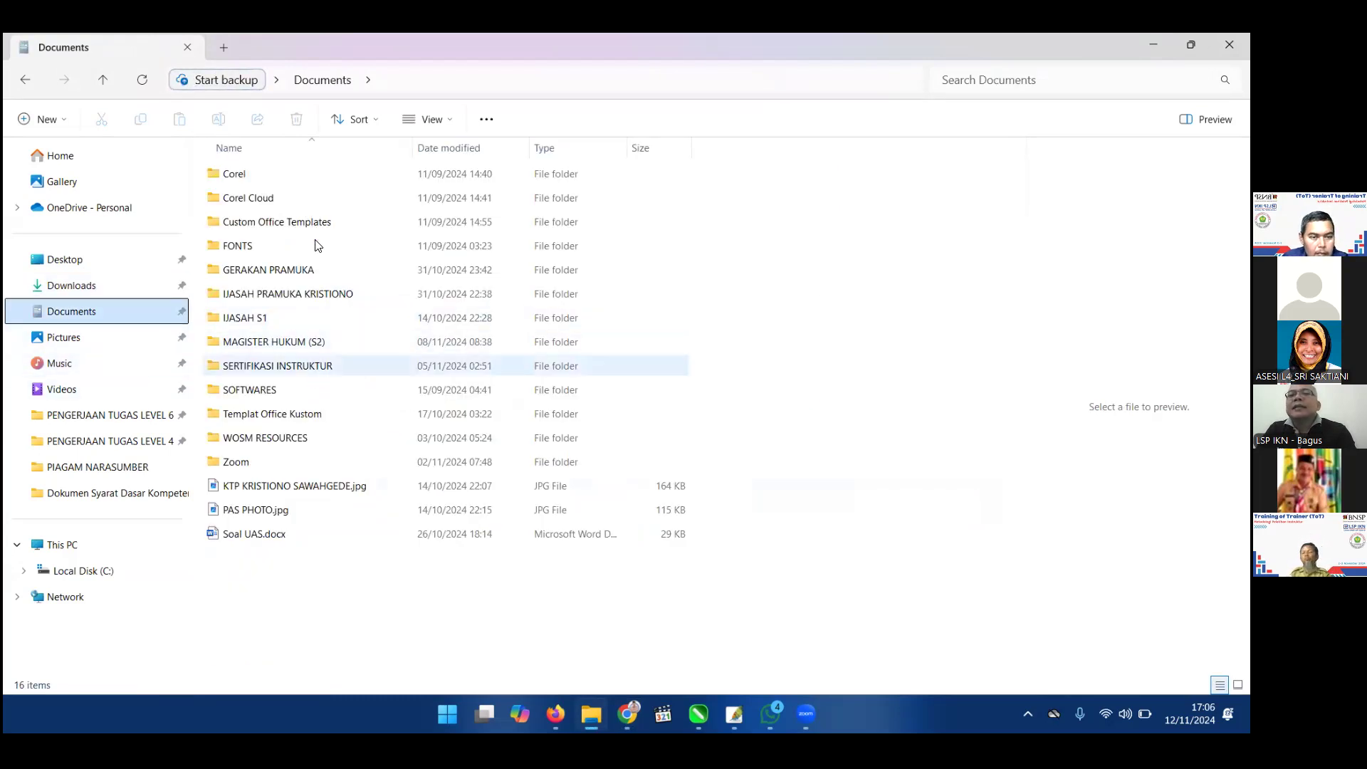
{"action": "left_click", "coordinate": [71, 285]}
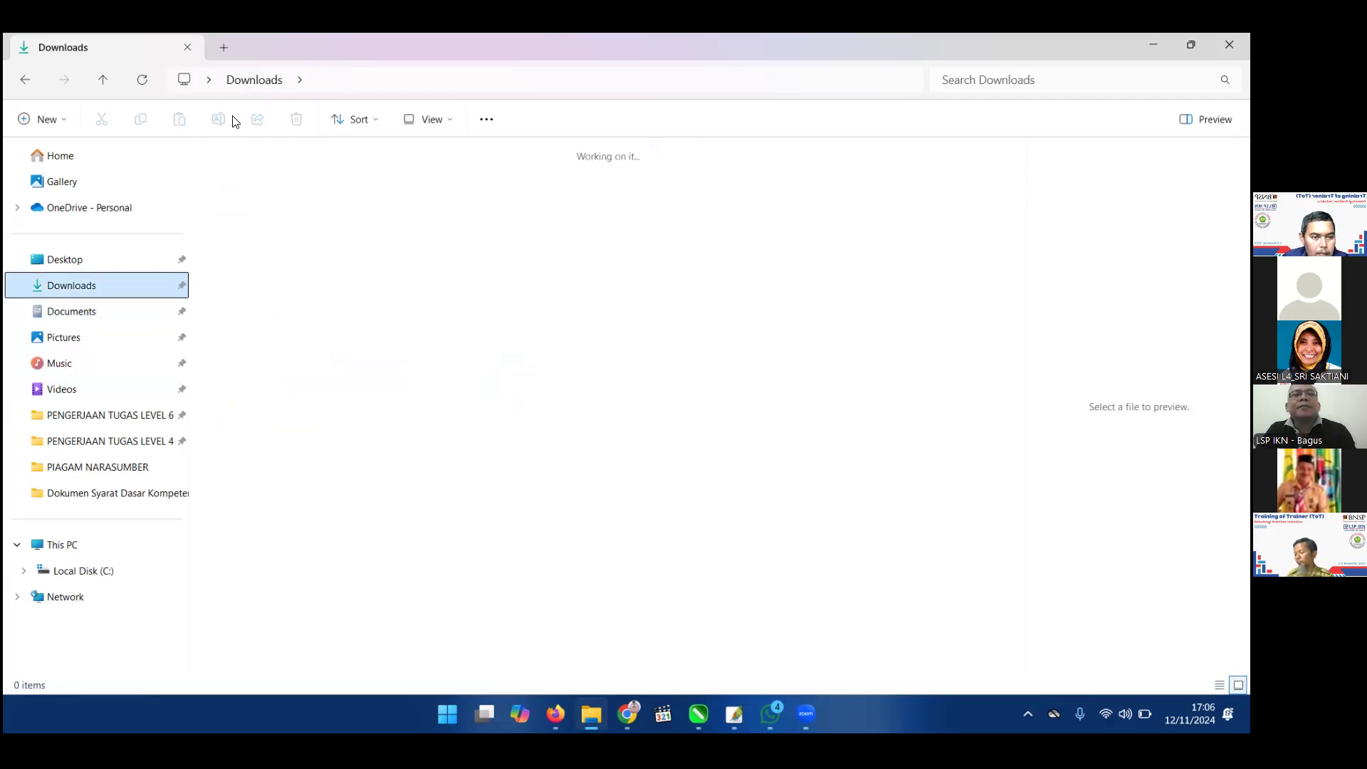
{"action": "double_click", "coordinate": [234, 239]}
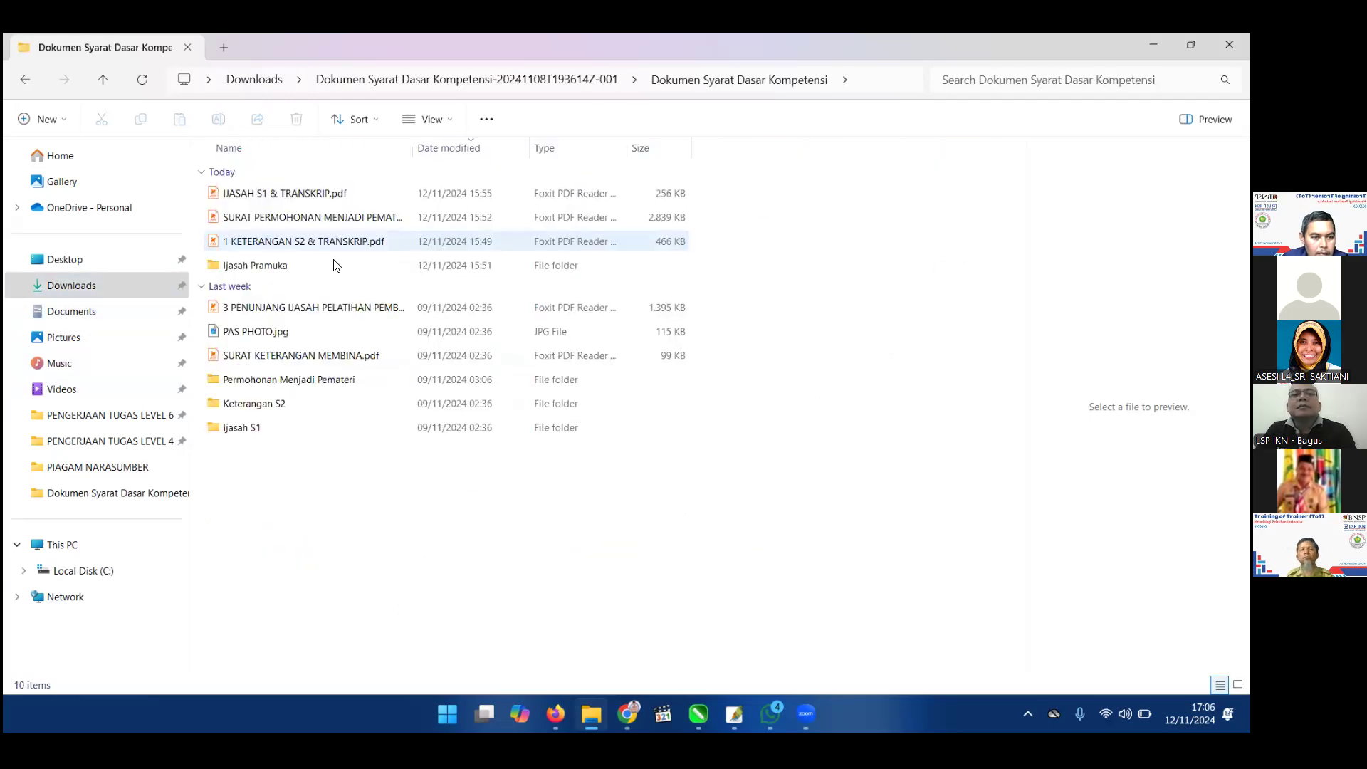
Rename '1 KETERANGAN S2 & TRANSKRIP.pdf' to 'KETERANGAN S2 & TRANSKRIP.pdf' and return to Chrome.
{"action": "key", "text": "F2"}
{"action": "key", "text": "Home"}
{"action": "key", "text": "Delete"}
{"action": "key", "text": "Delete"}
{"action": "left_click", "coordinate": [388, 461]}
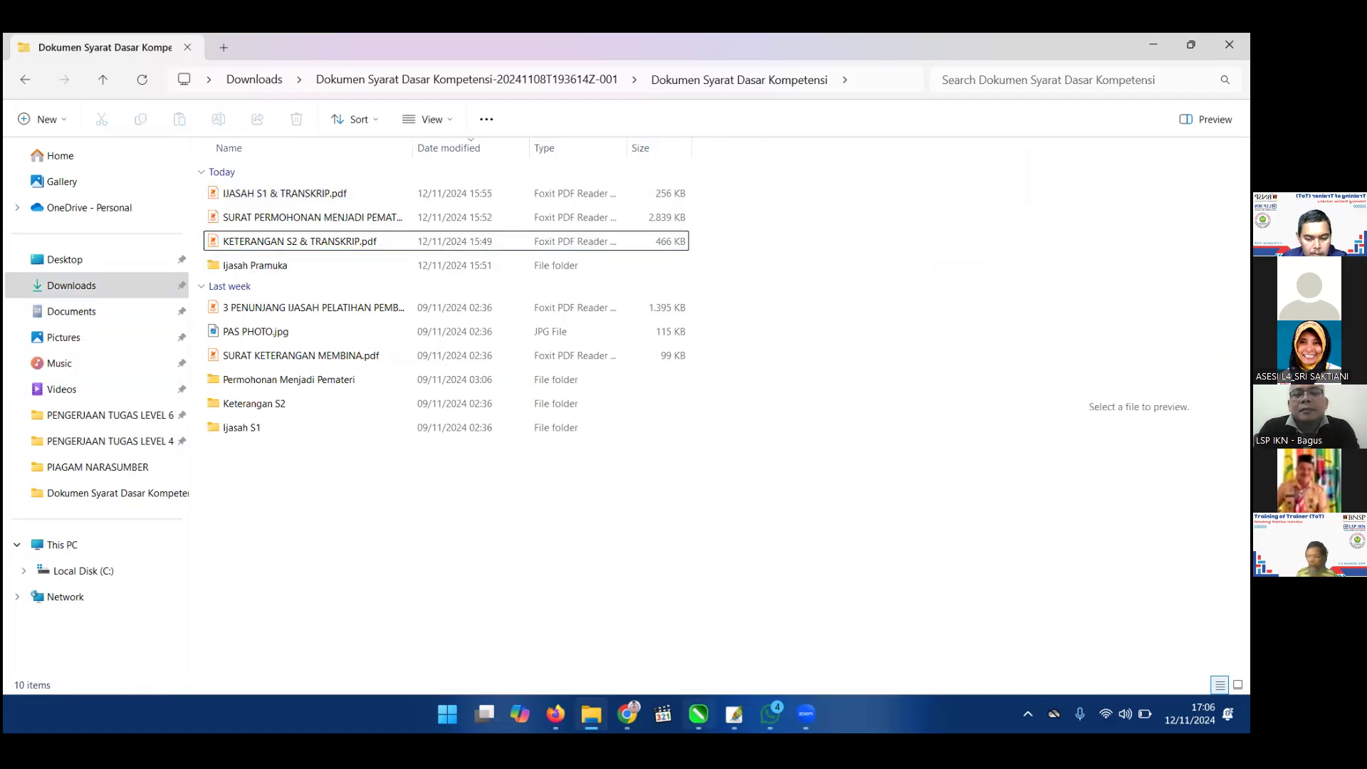
{"action": "left_click", "coordinate": [805, 714]}
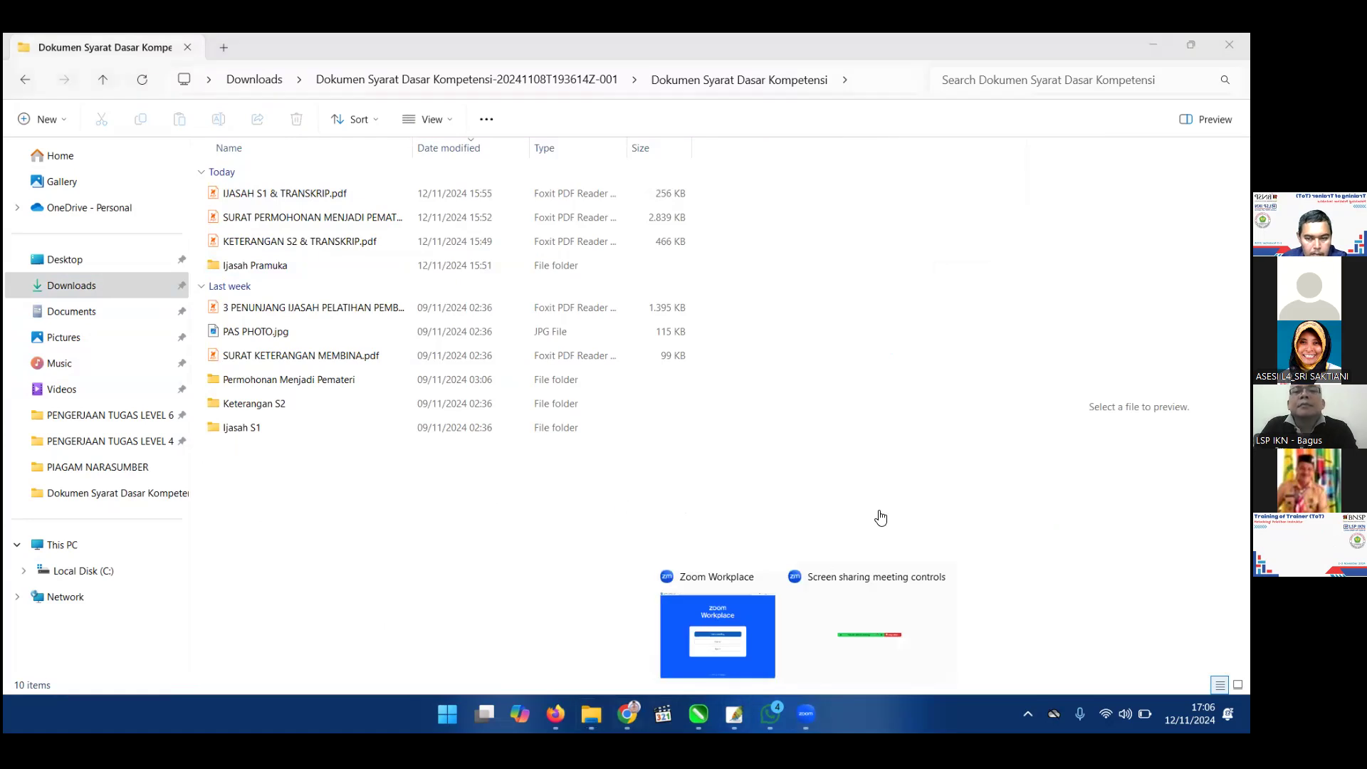
{"action": "key", "text": "alt+Tab"}
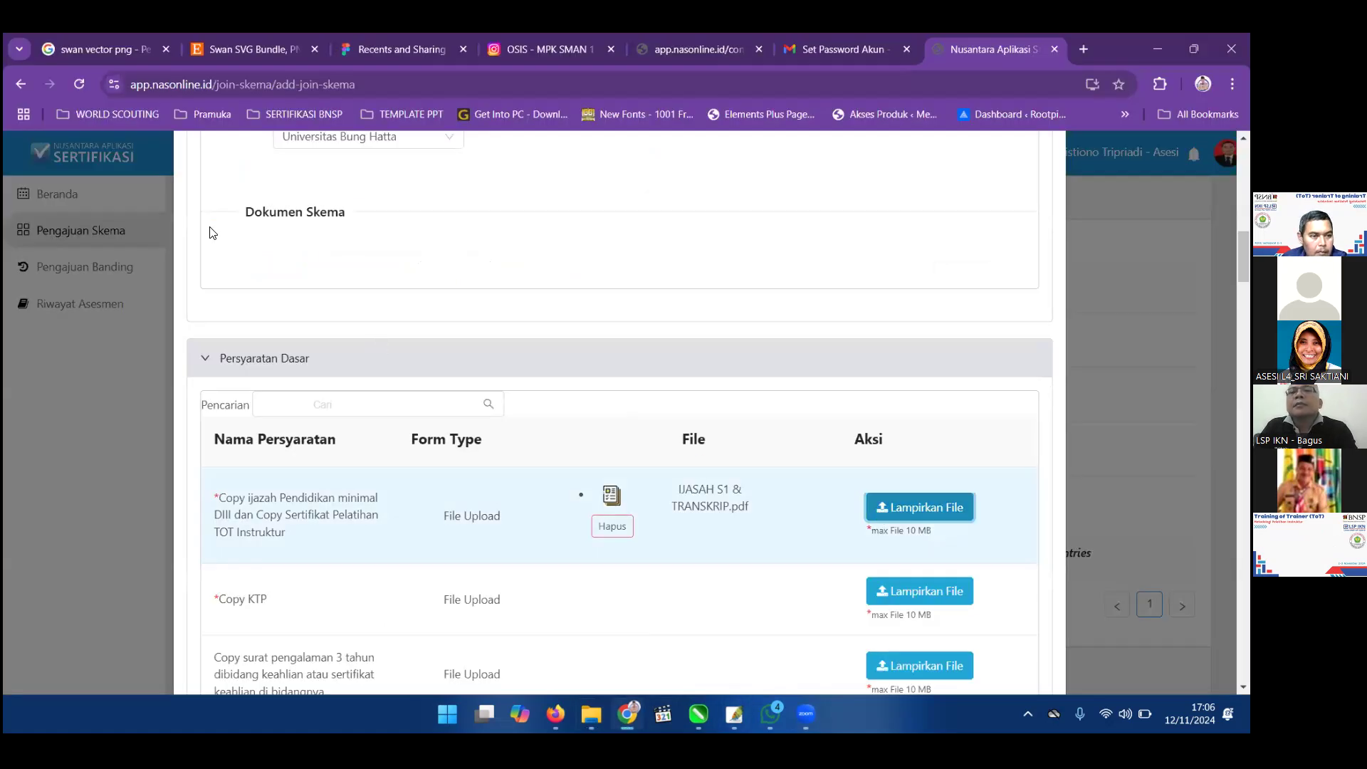
Upload KETERANGAN S2 & TRANSKRIP.pdf as a second attachment to the diploma requirement.
{"action": "left_click", "coordinate": [306, 229]}
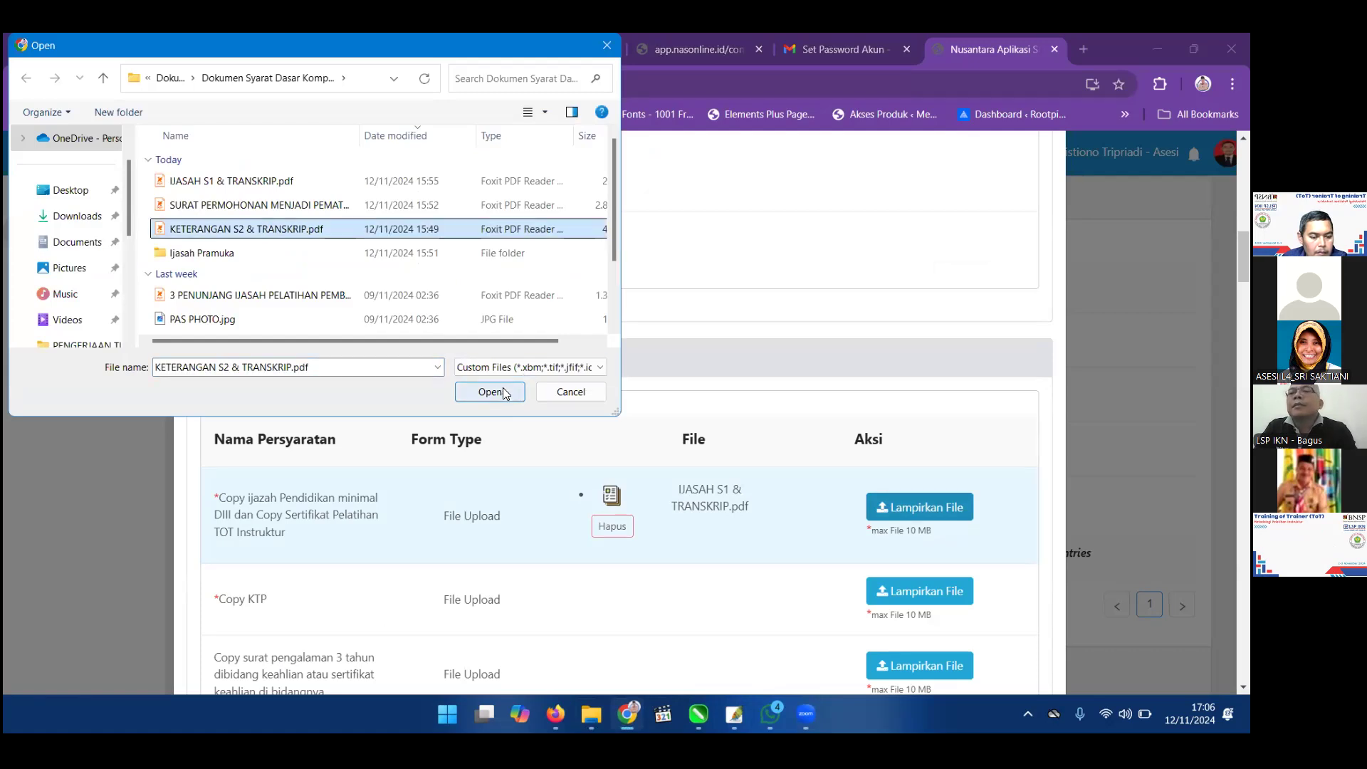
{"action": "left_click", "coordinate": [489, 391]}
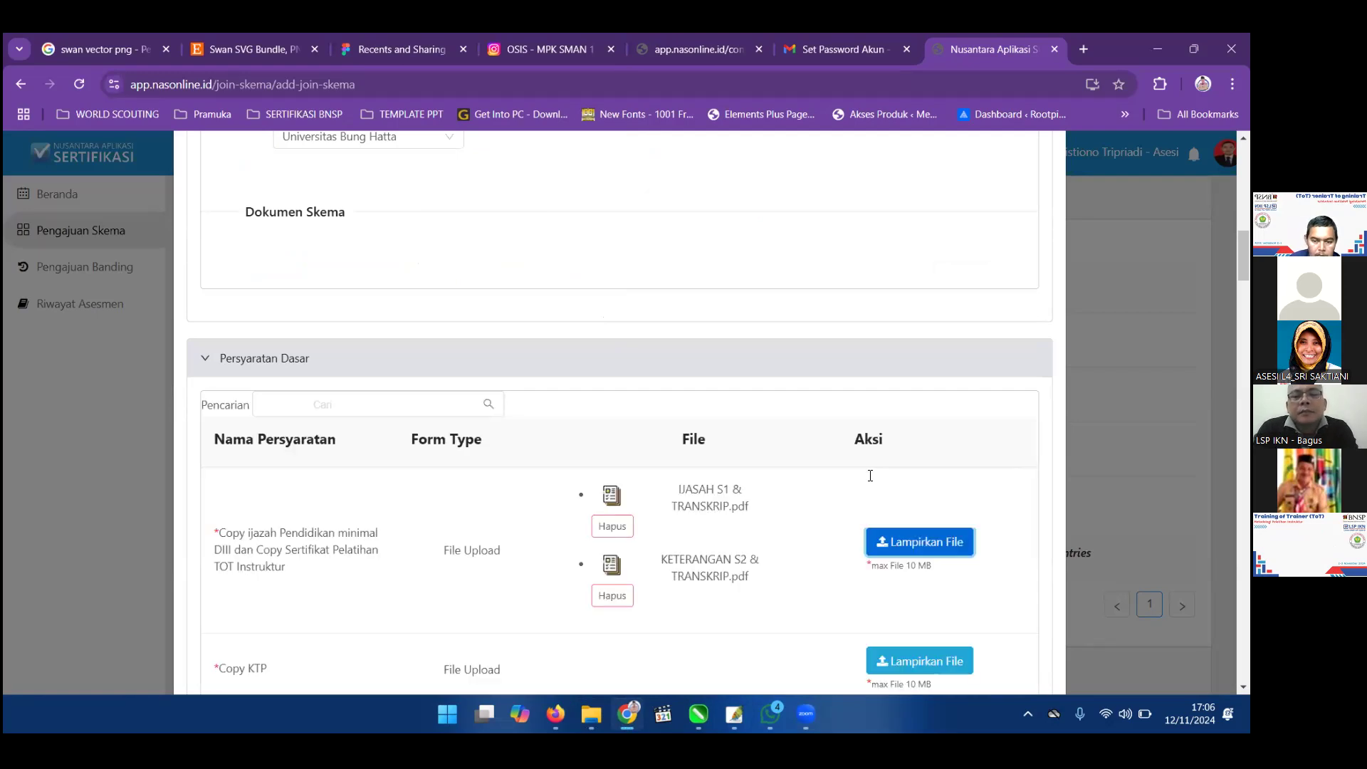
{"action": "scroll", "coordinate": [871, 480], "scroll_direction": "down", "scroll_amount": 2}
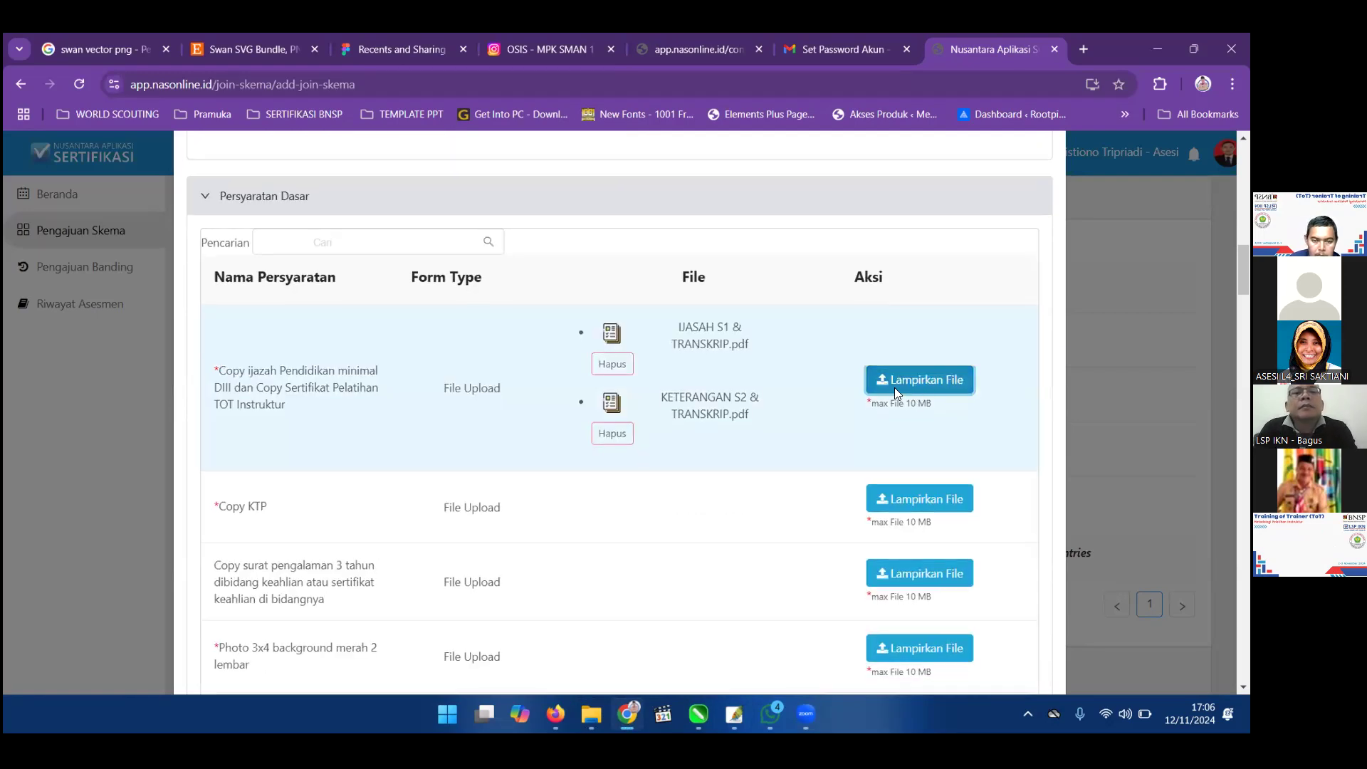
Start another attachment, browse the SERTIFIKASI INSTRUKTUR folder, then cancel the file picker.
{"action": "left_click", "coordinate": [894, 387]}
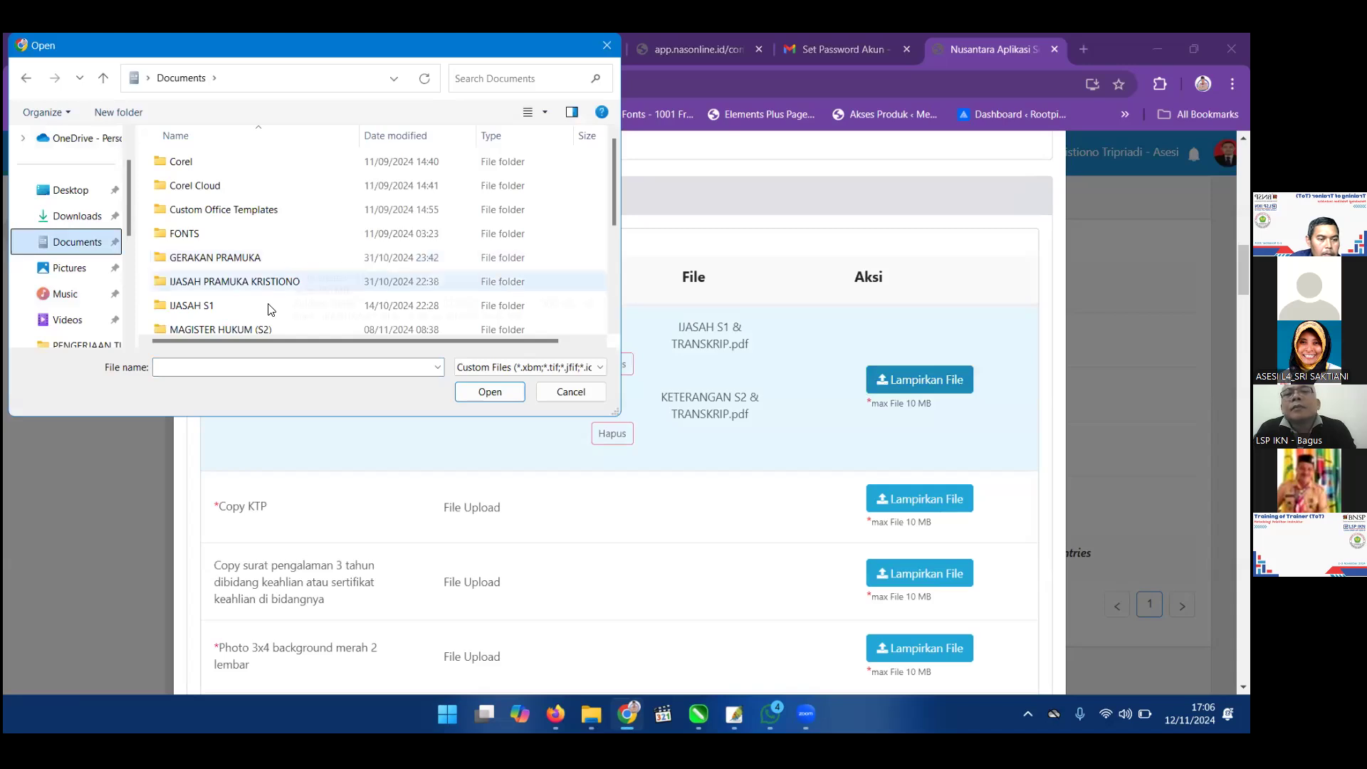
{"action": "scroll", "coordinate": [267, 298], "scroll_direction": "down", "scroll_amount": 1}
{"action": "double_click", "coordinate": [267, 298]}
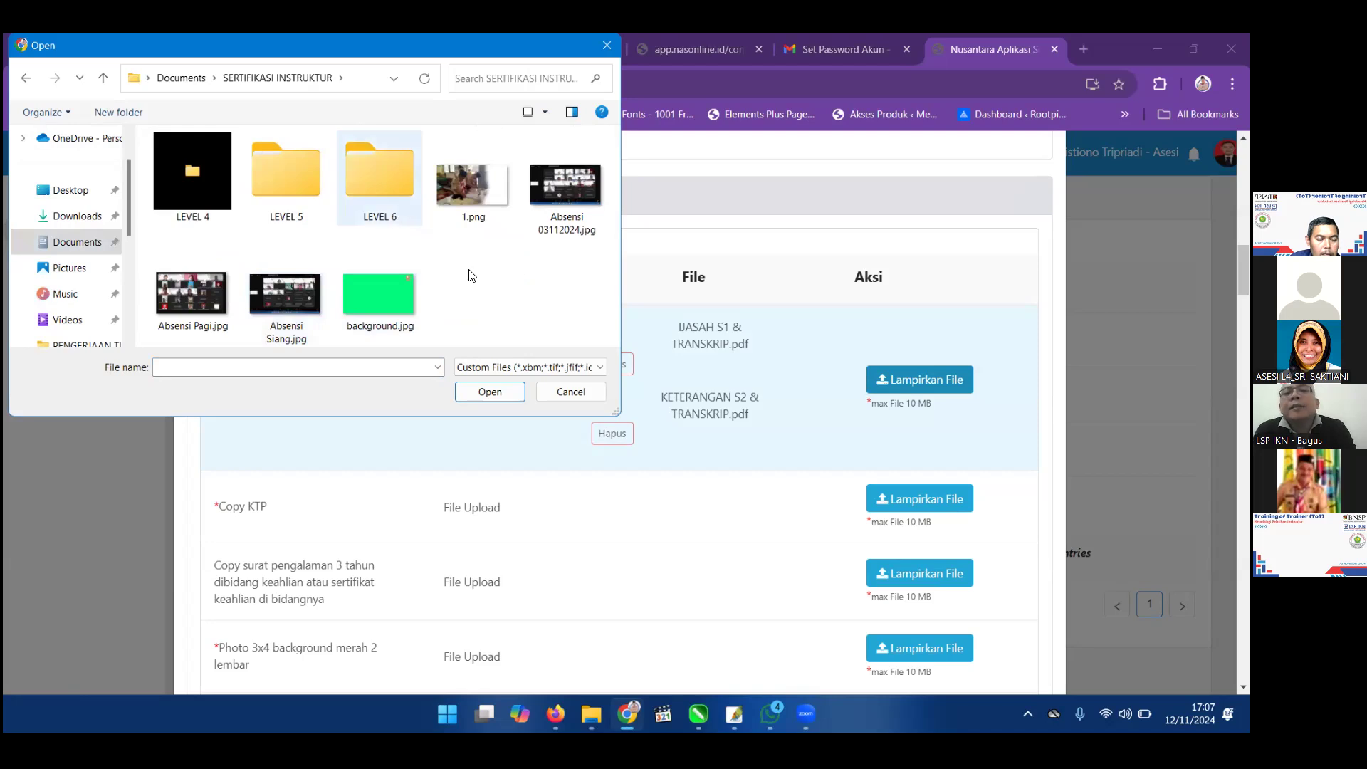
{"action": "key", "text": "Escape"}
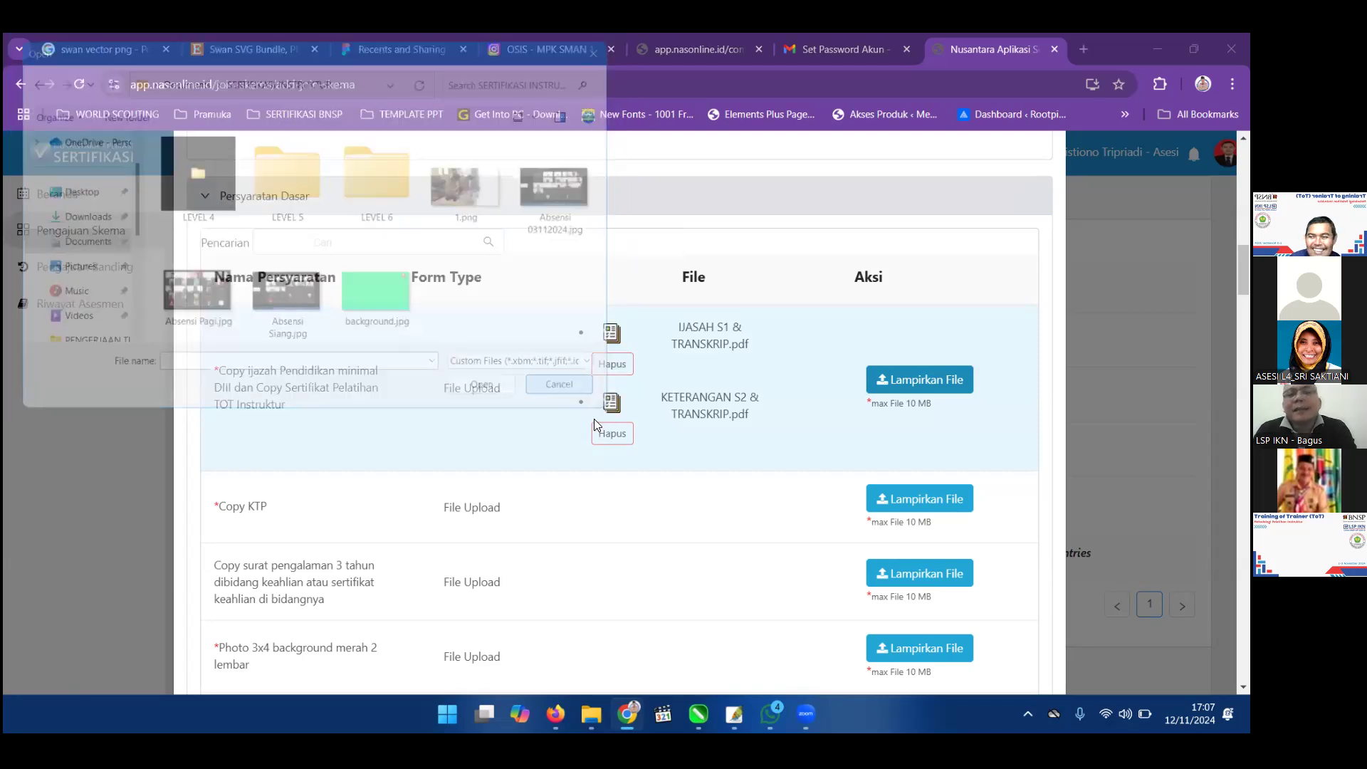
{"action": "mouse_move", "coordinate": [592, 714]}
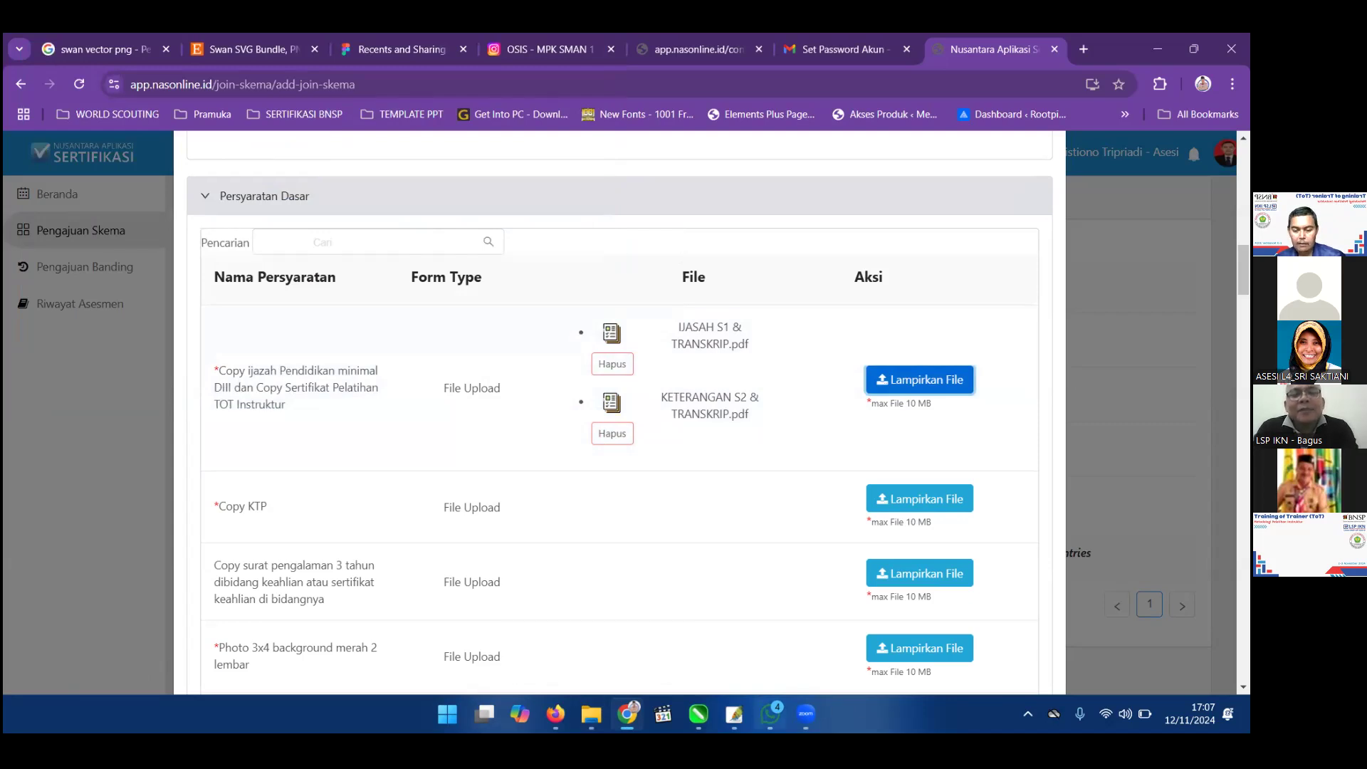
{"action": "mouse_move", "coordinate": [769, 714]}
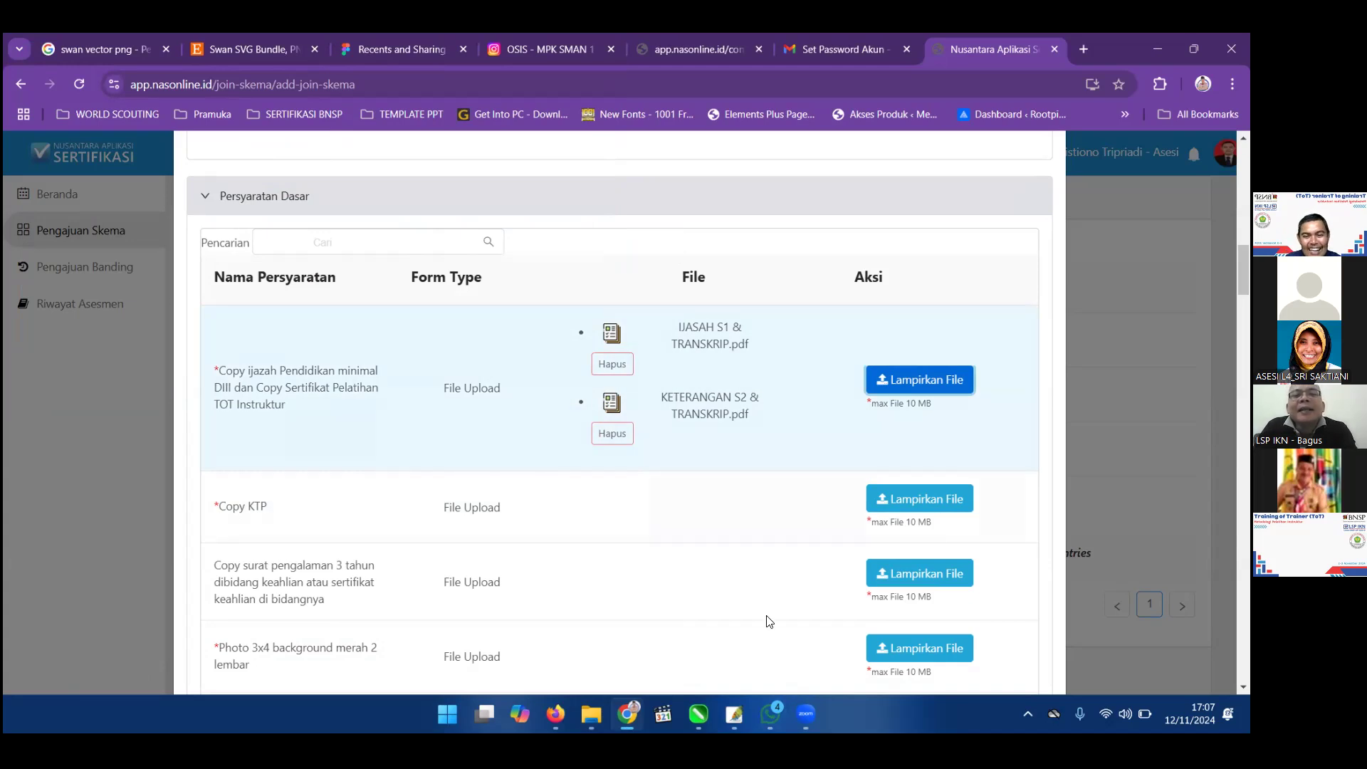
Open SURAT KETERANGAN MEMBINA.pdf and browse the SERTIFIKASI INSTRUKTUR folder, ending in Downloads.
{"action": "left_click", "coordinate": [591, 714]}
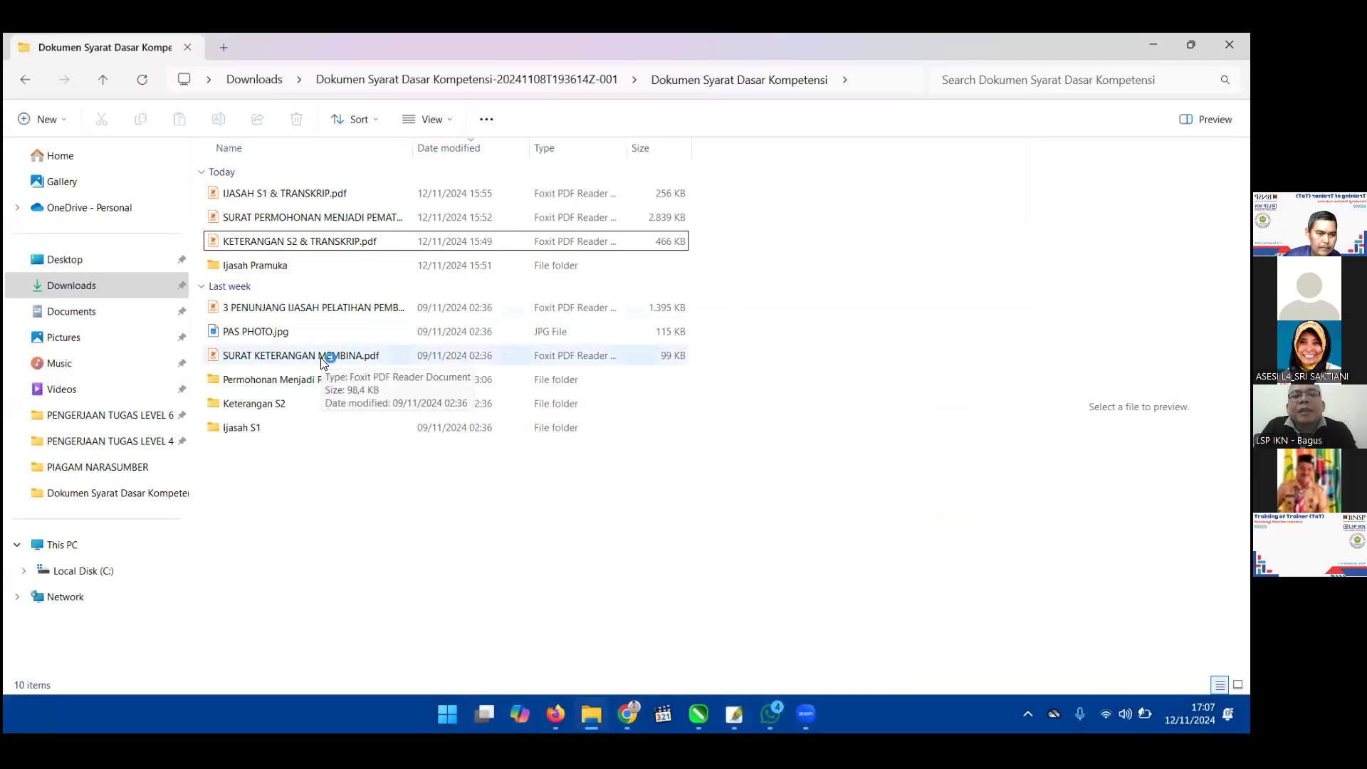
{"action": "double_click", "coordinate": [322, 363]}
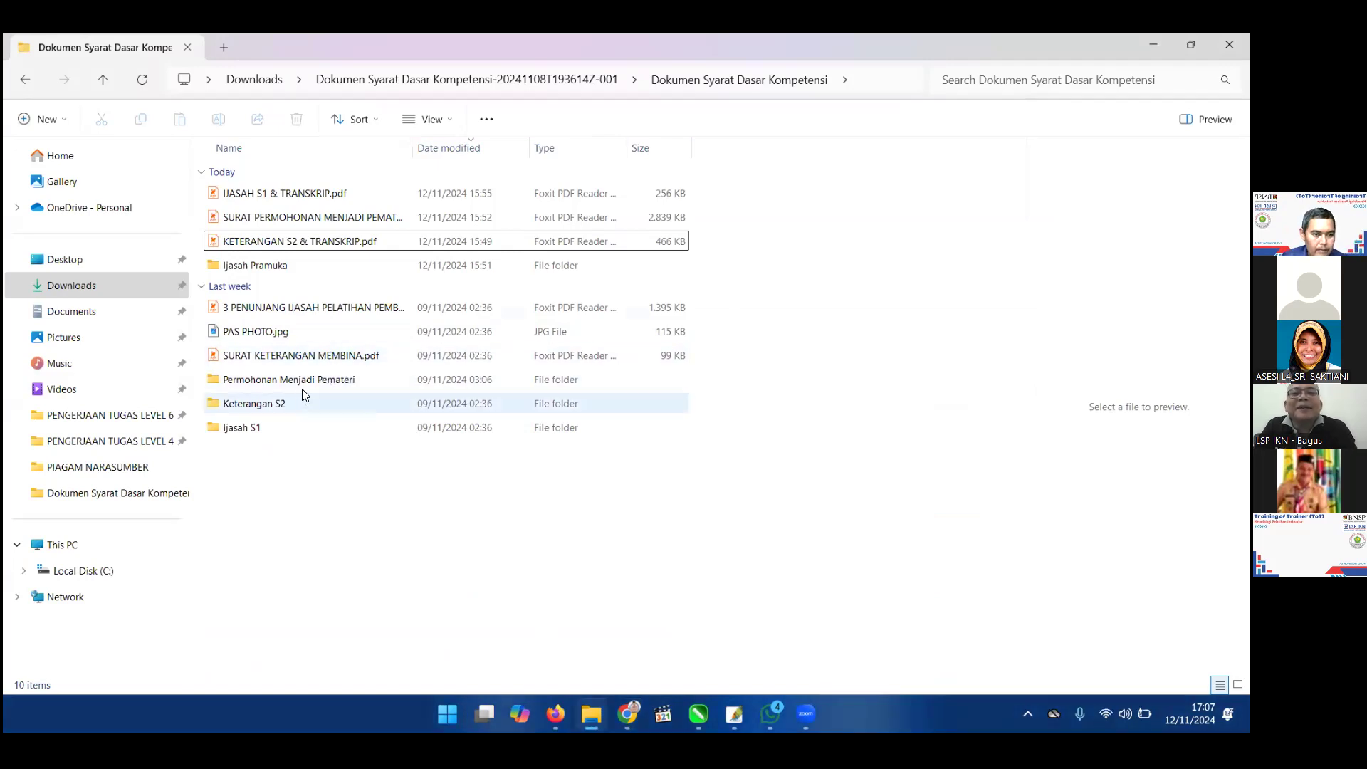
{"action": "left_click", "coordinate": [103, 416]}
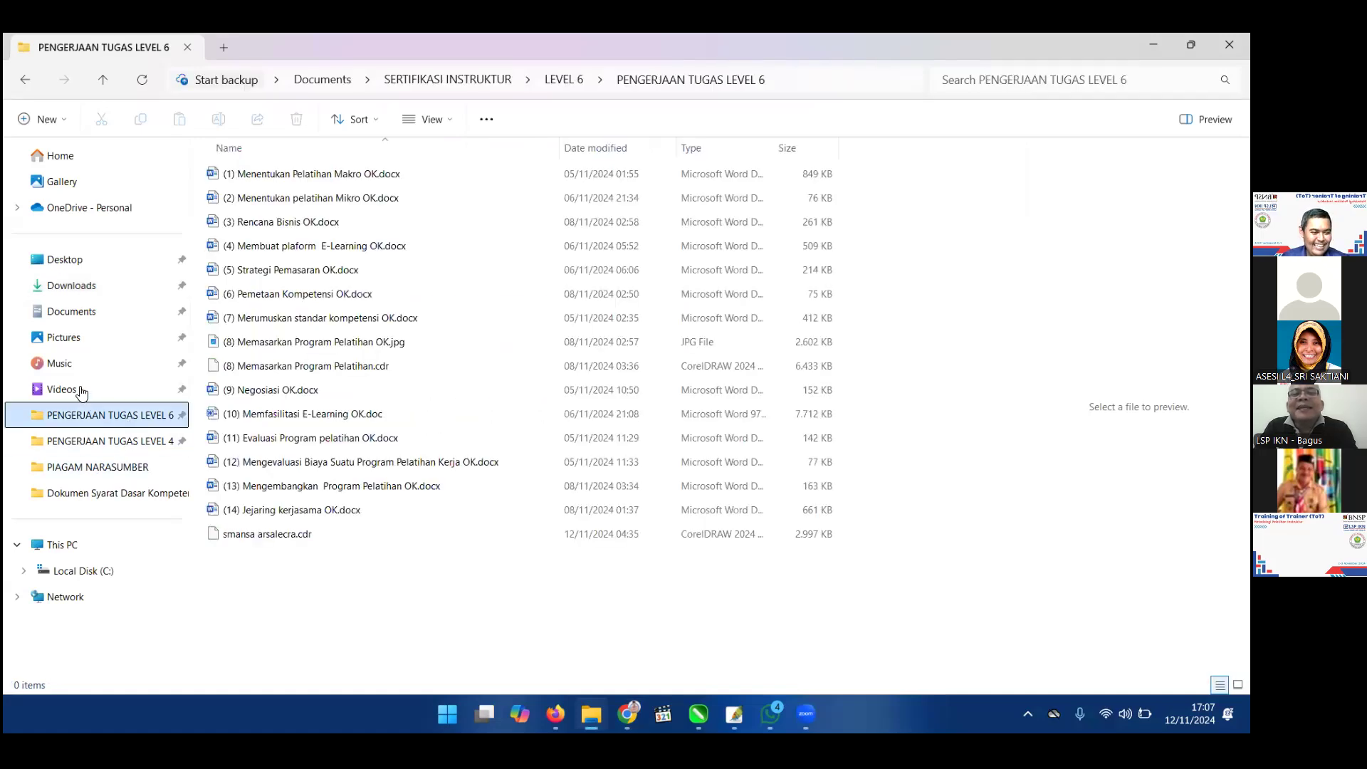
{"action": "left_click", "coordinate": [131, 324]}
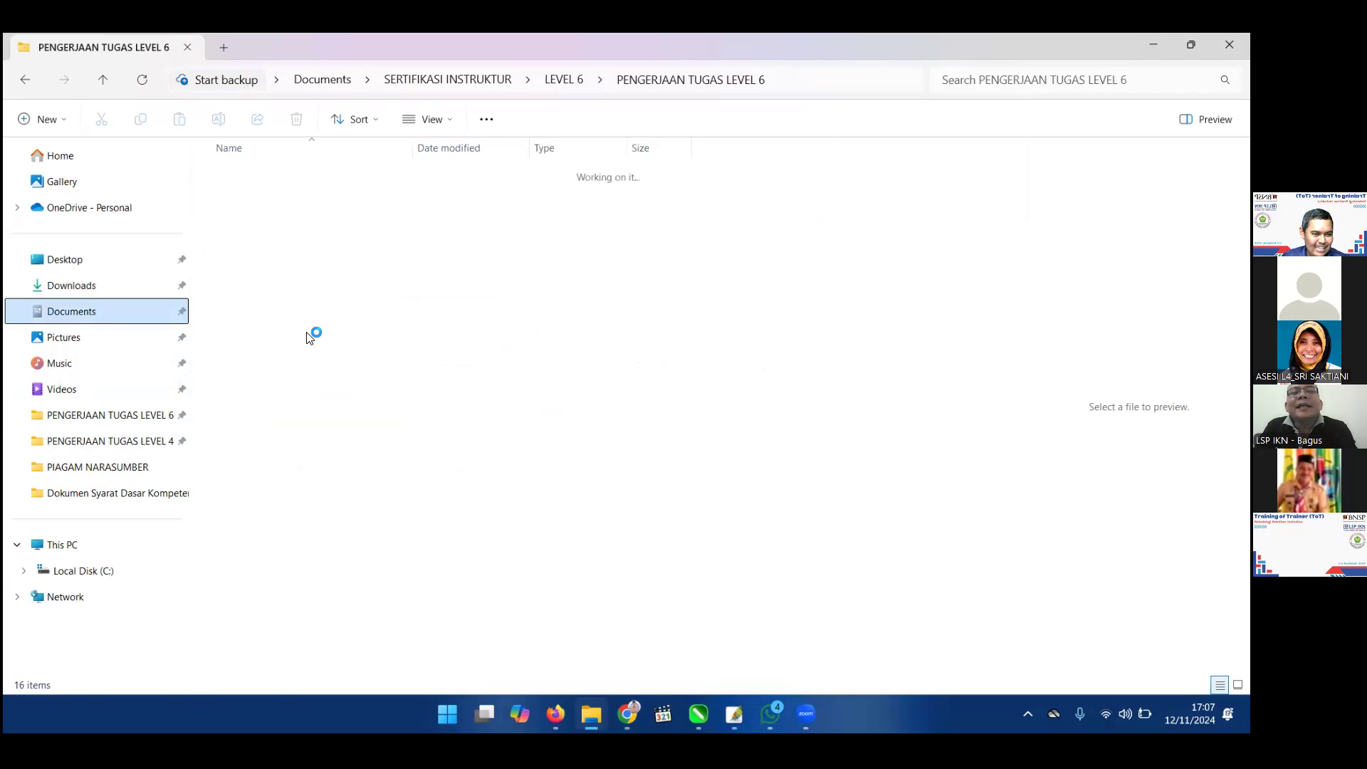
{"action": "left_click", "coordinate": [329, 361]}
{"action": "double_click", "coordinate": [329, 362]}
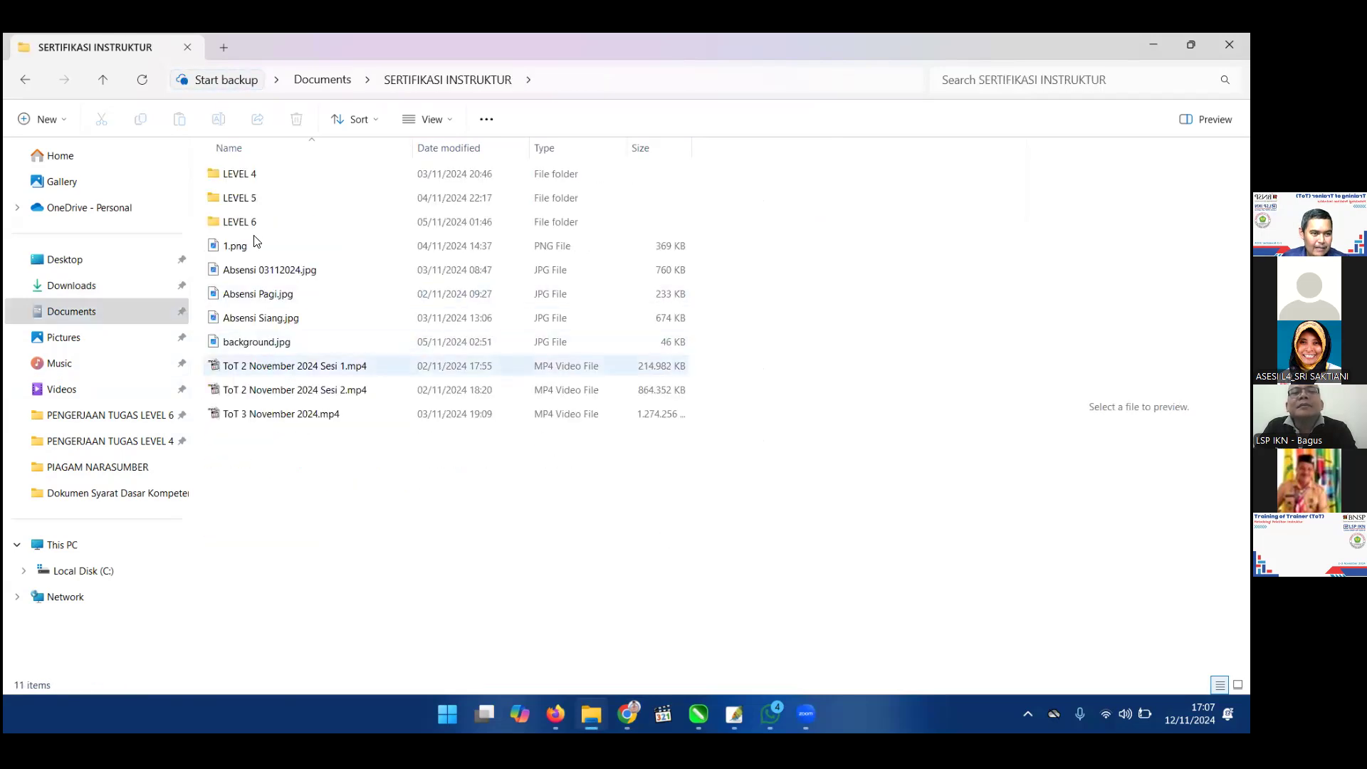
{"action": "left_click", "coordinate": [134, 288]}
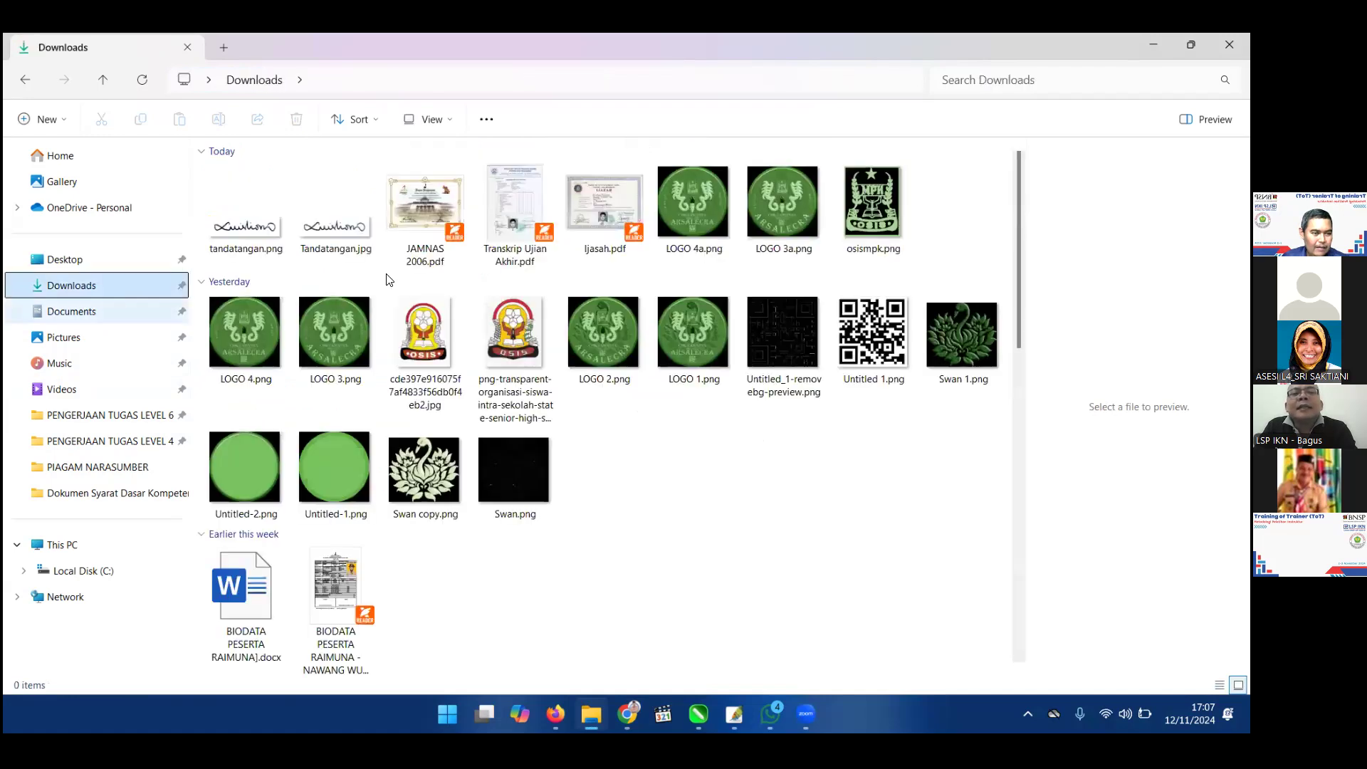
{"action": "left_click", "coordinate": [71, 311]}
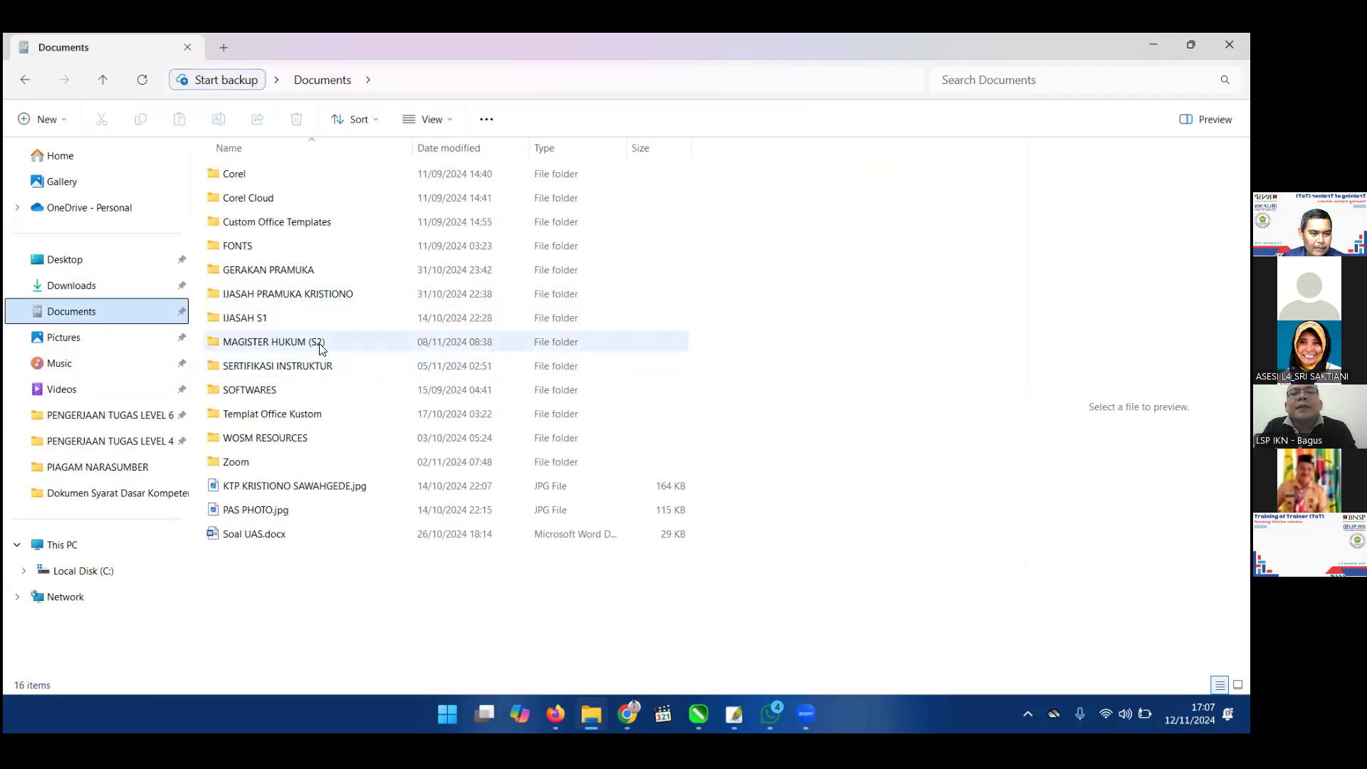
{"action": "double_click", "coordinate": [319, 366]}
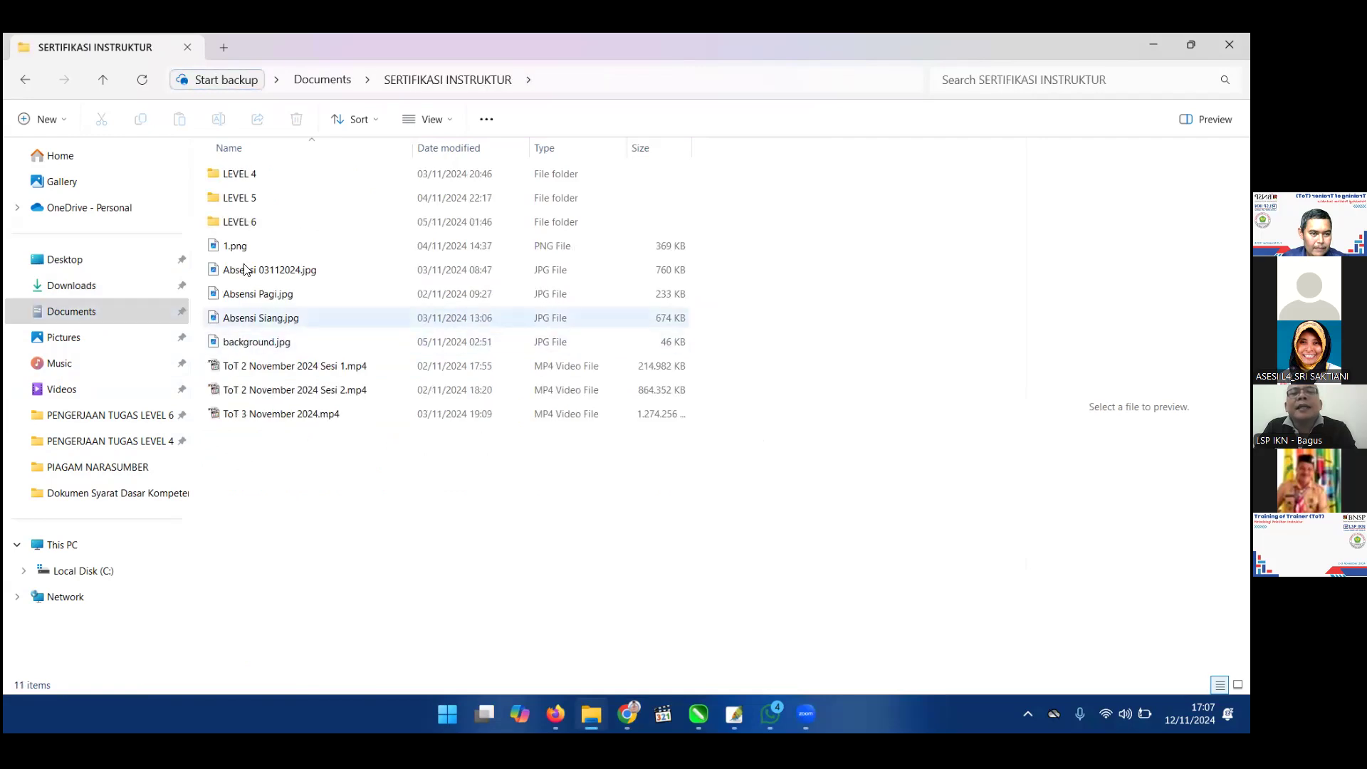
{"action": "left_click", "coordinate": [102, 282]}
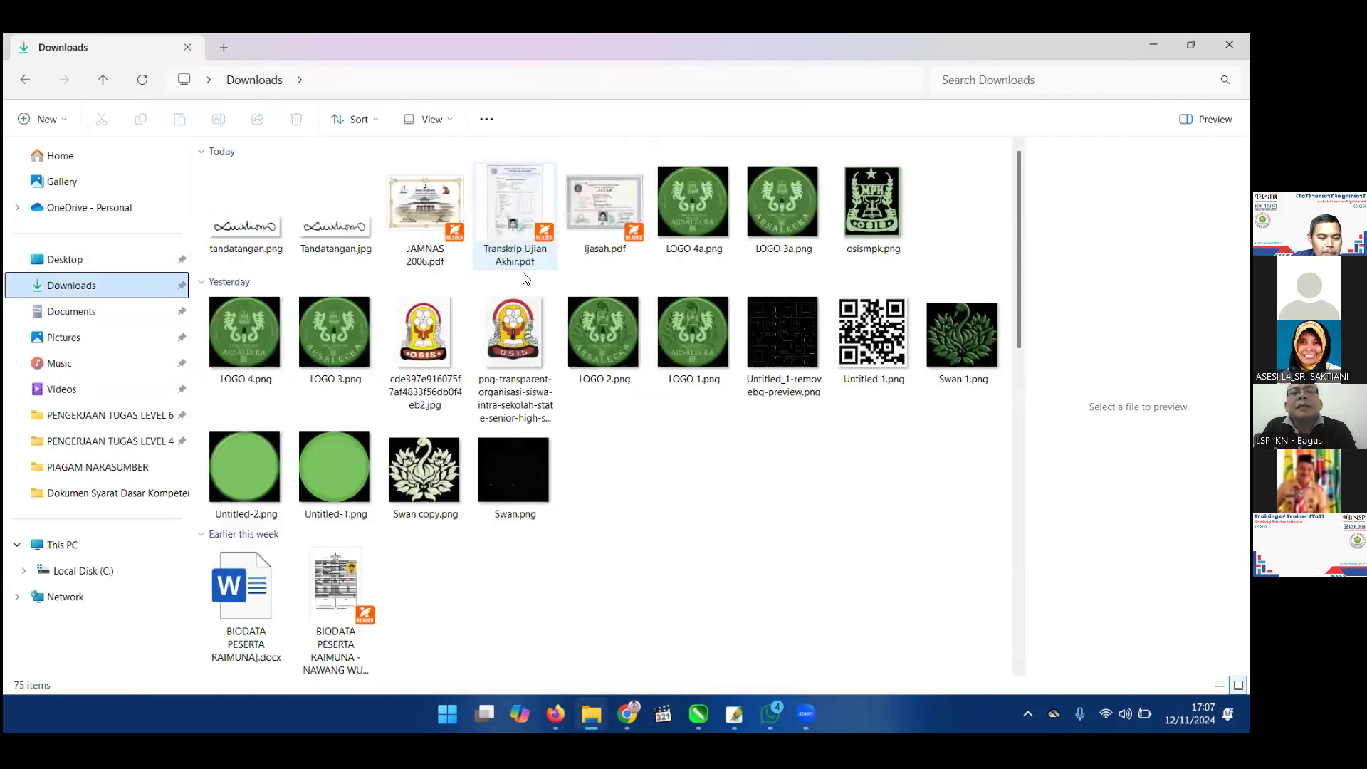
Search Downloads for 'tot', then replace the query with 'sertifikat'.
{"action": "left_click", "coordinate": [993, 99]}
{"action": "type", "text": "tot"}
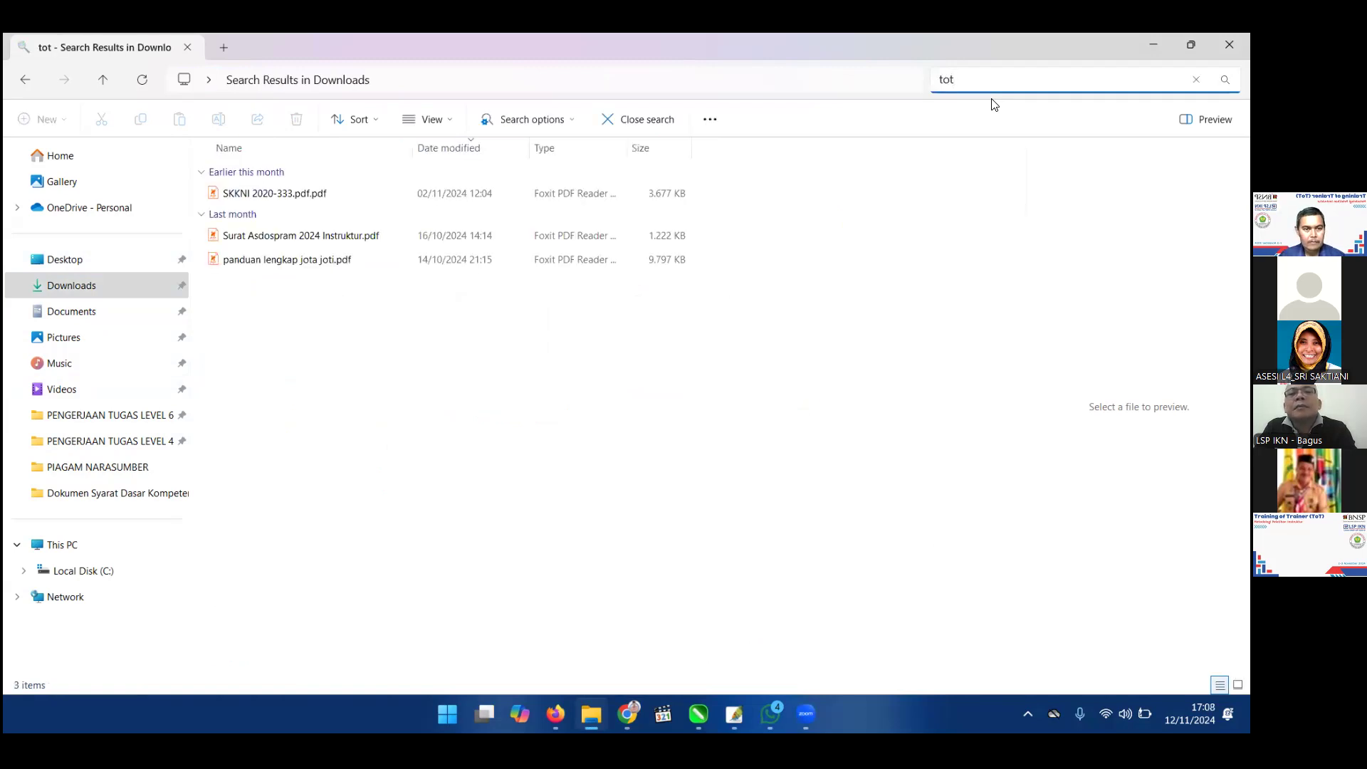
{"action": "key", "text": "BackSpace"}
{"action": "key", "text": "BackSpace"}
{"action": "key", "text": "BackSpace"}
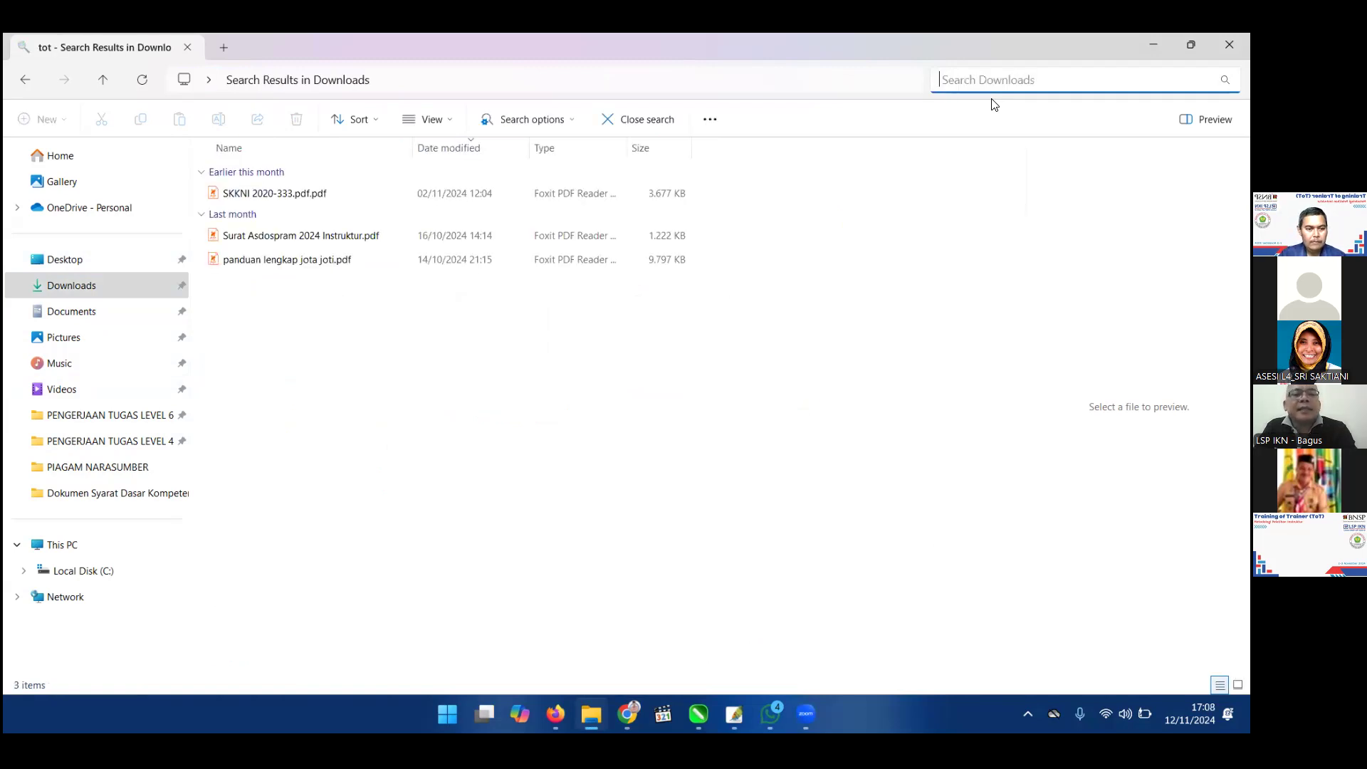
{"action": "type", "text": "tot"}
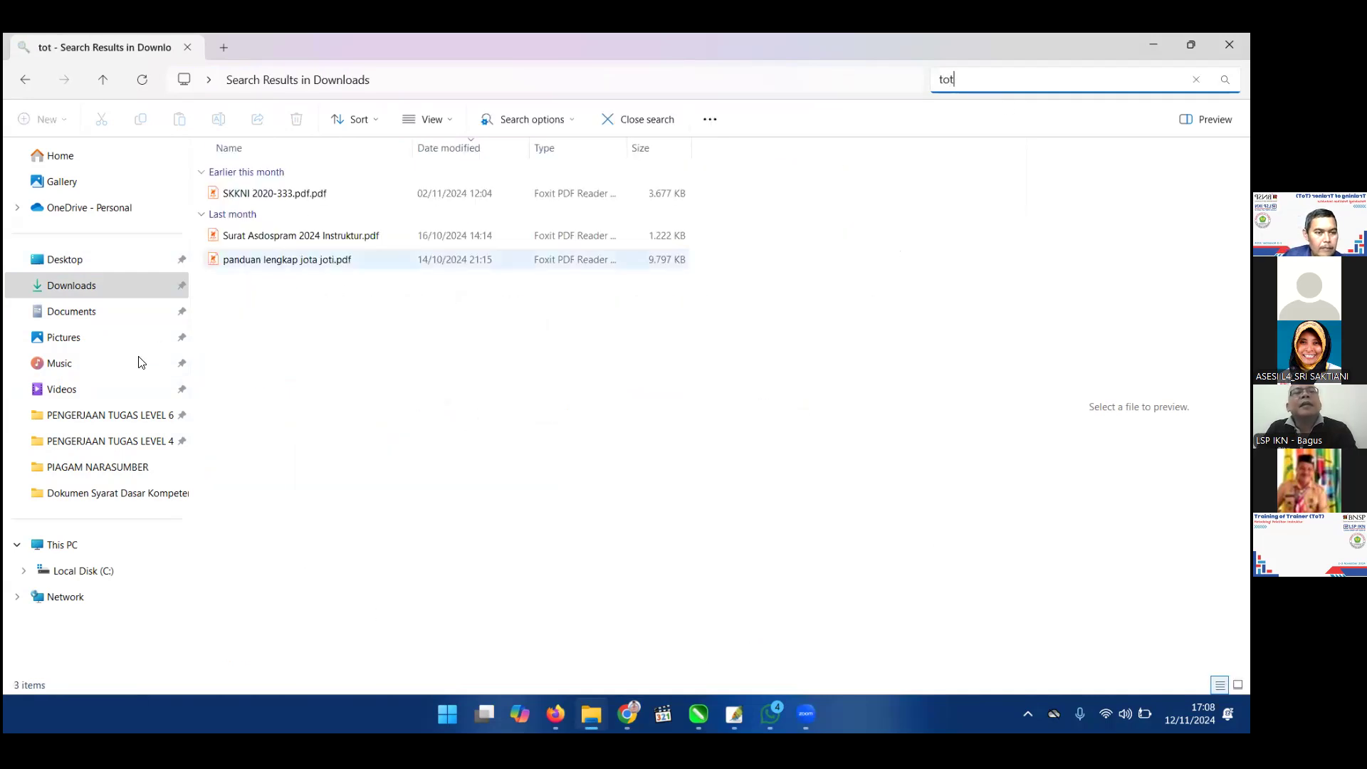
{"action": "left_click", "coordinate": [127, 290]}
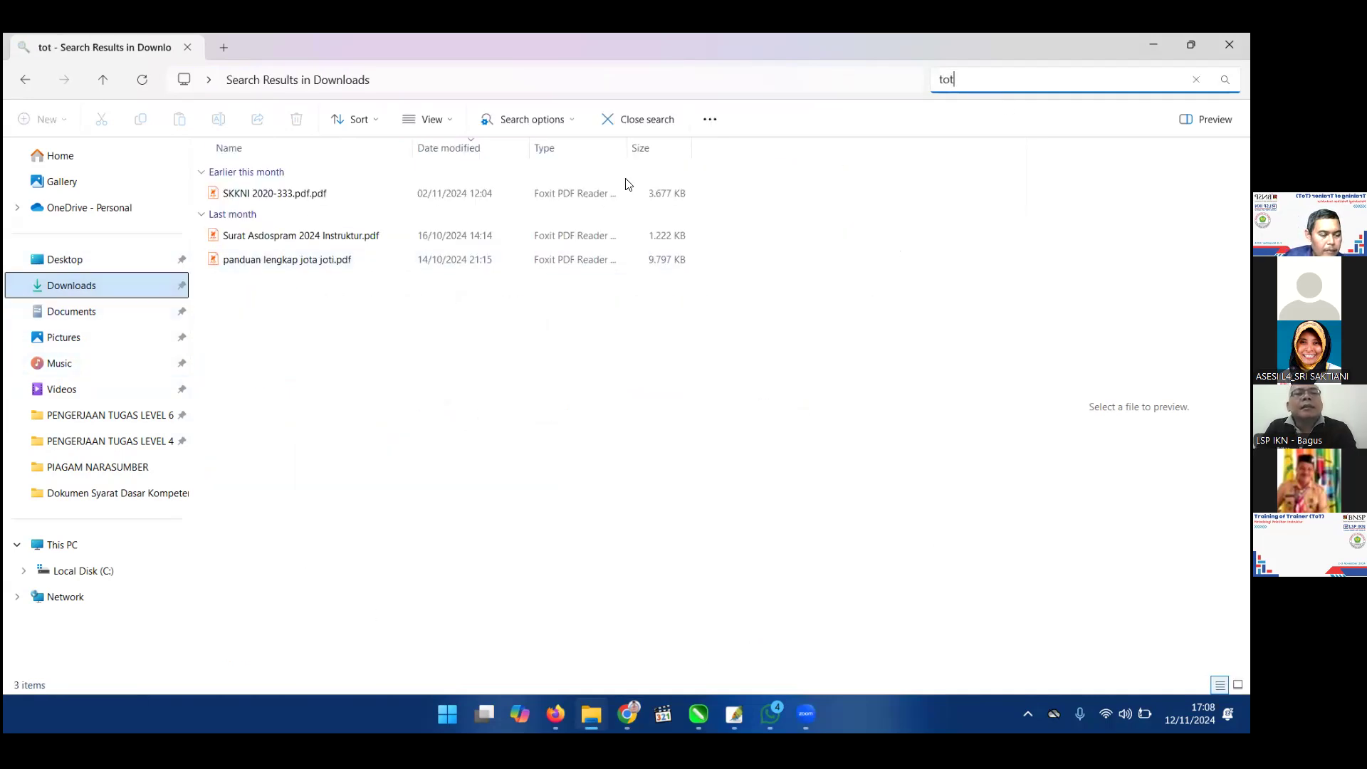
{"action": "left_click", "coordinate": [961, 82]}
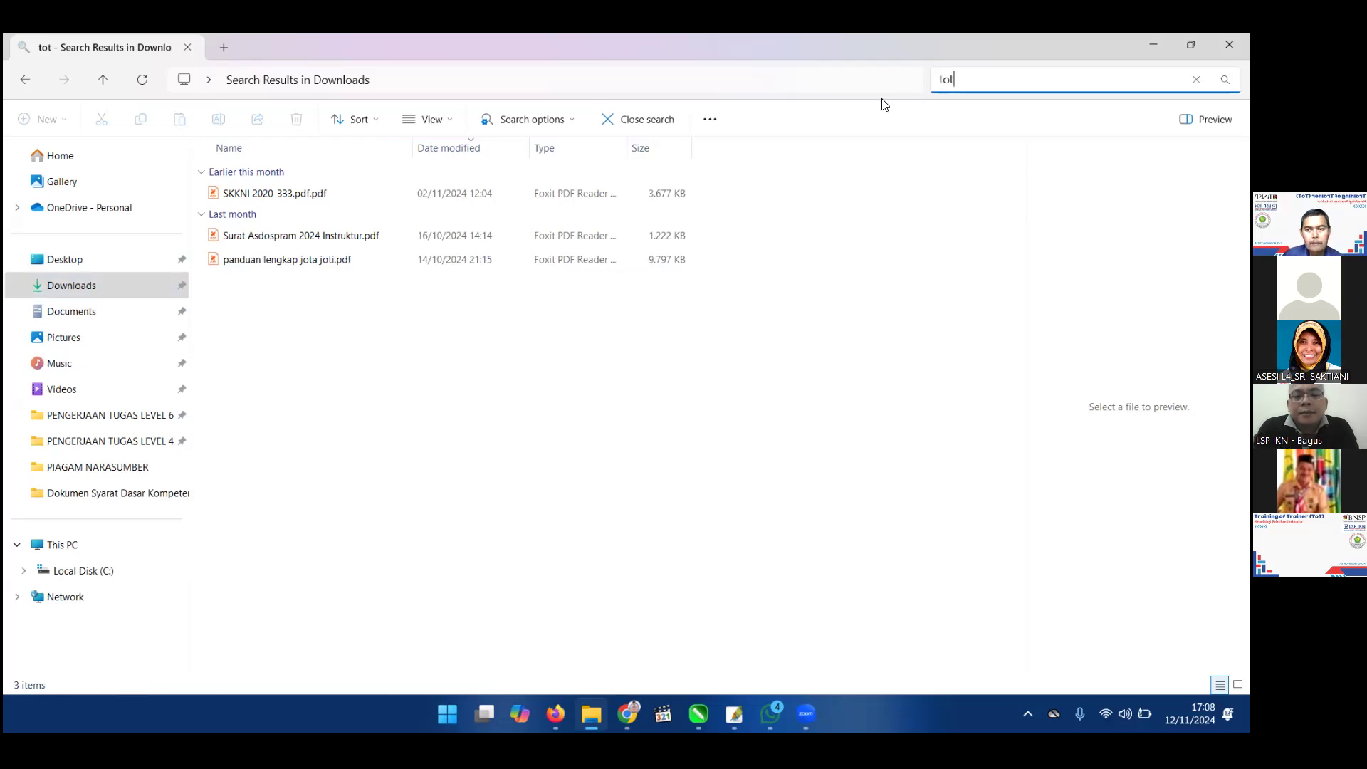
{"action": "key", "text": "ctrl+a"}
{"action": "type", "text": "sert"}
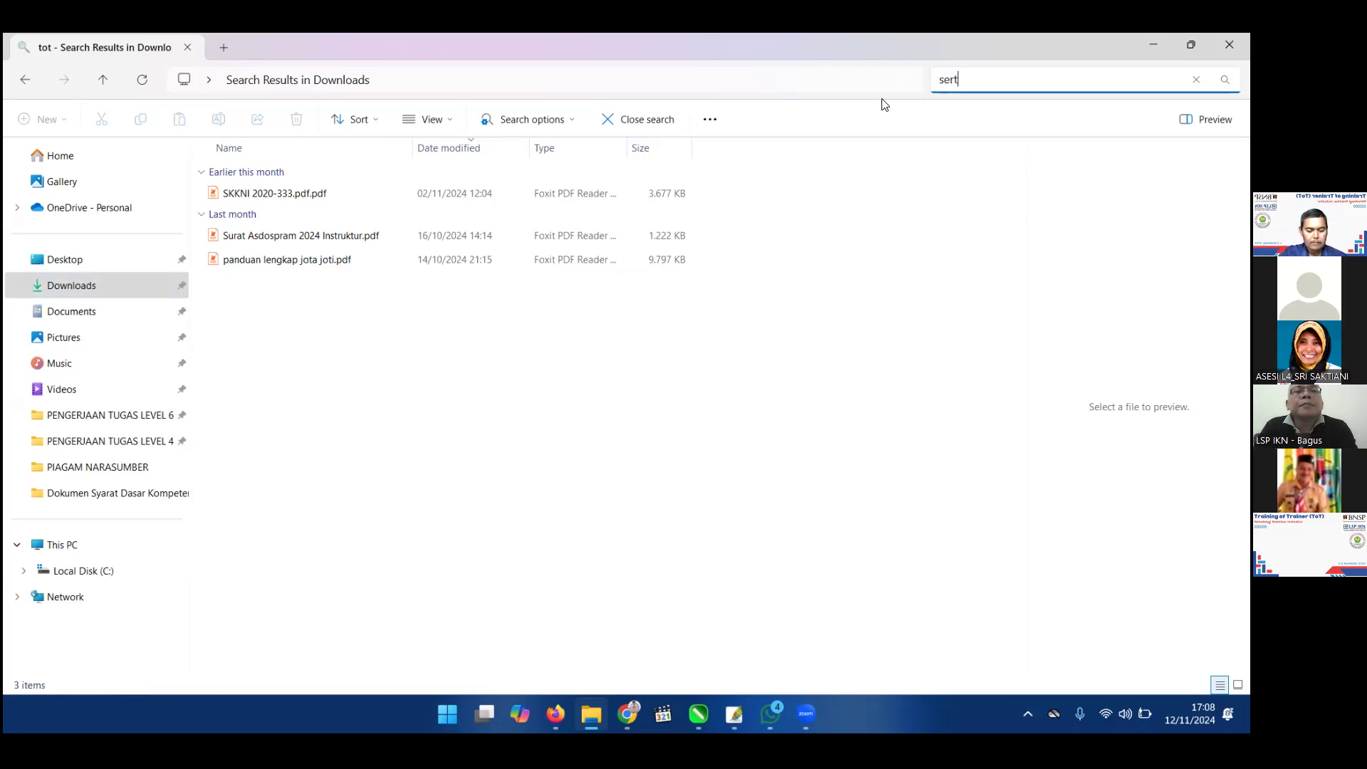
{"action": "type", "text": "ifikat"}
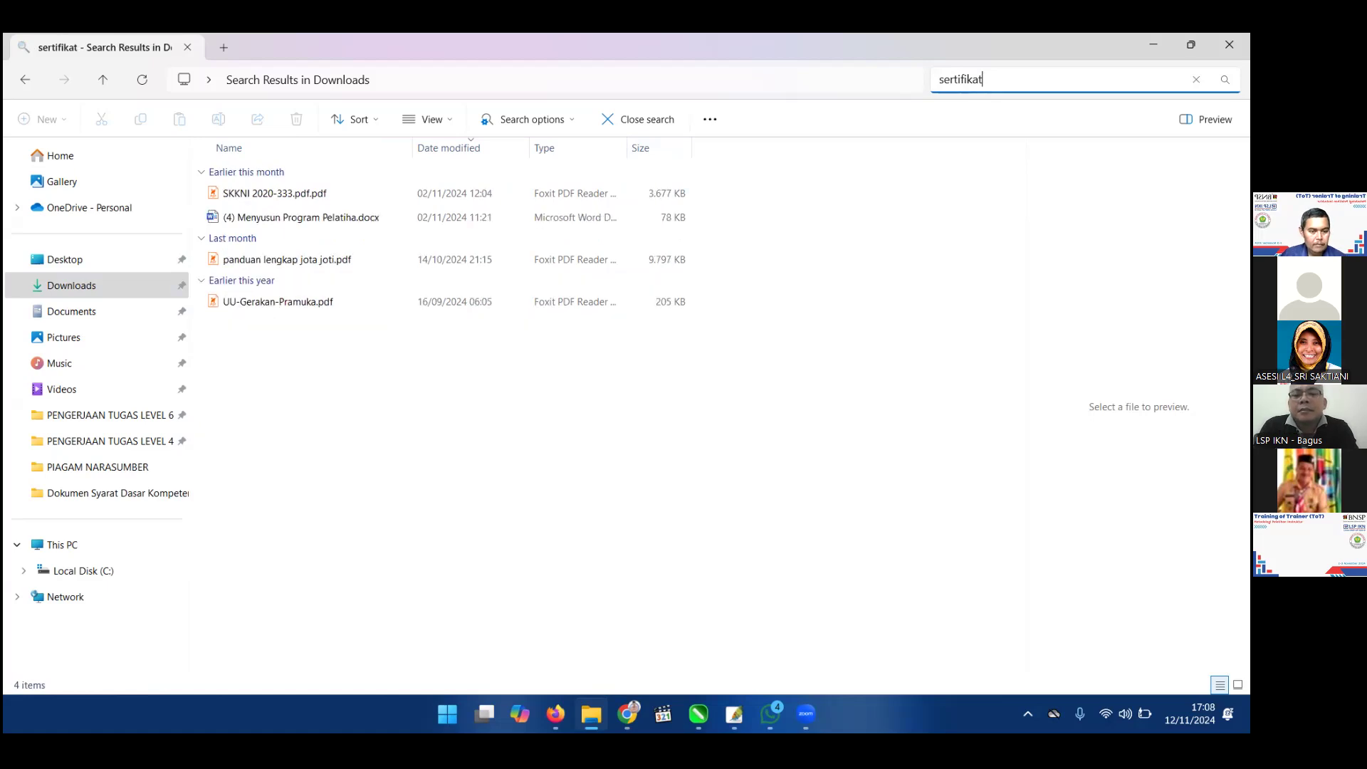
Switch over to the Zoom window.
{"action": "left_click", "coordinate": [805, 714]}
{"action": "left_click", "coordinate": [880, 635]}
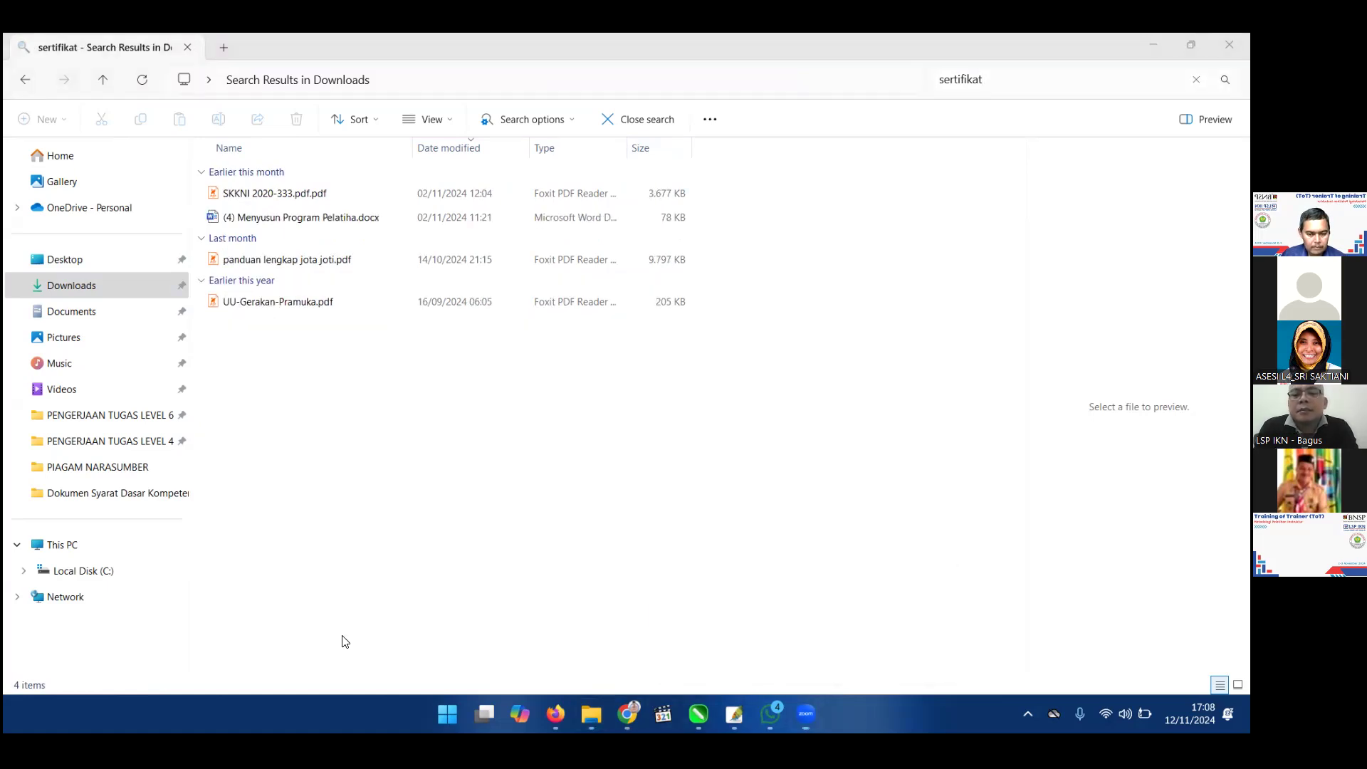
{"action": "left_click", "coordinate": [816, 706]}
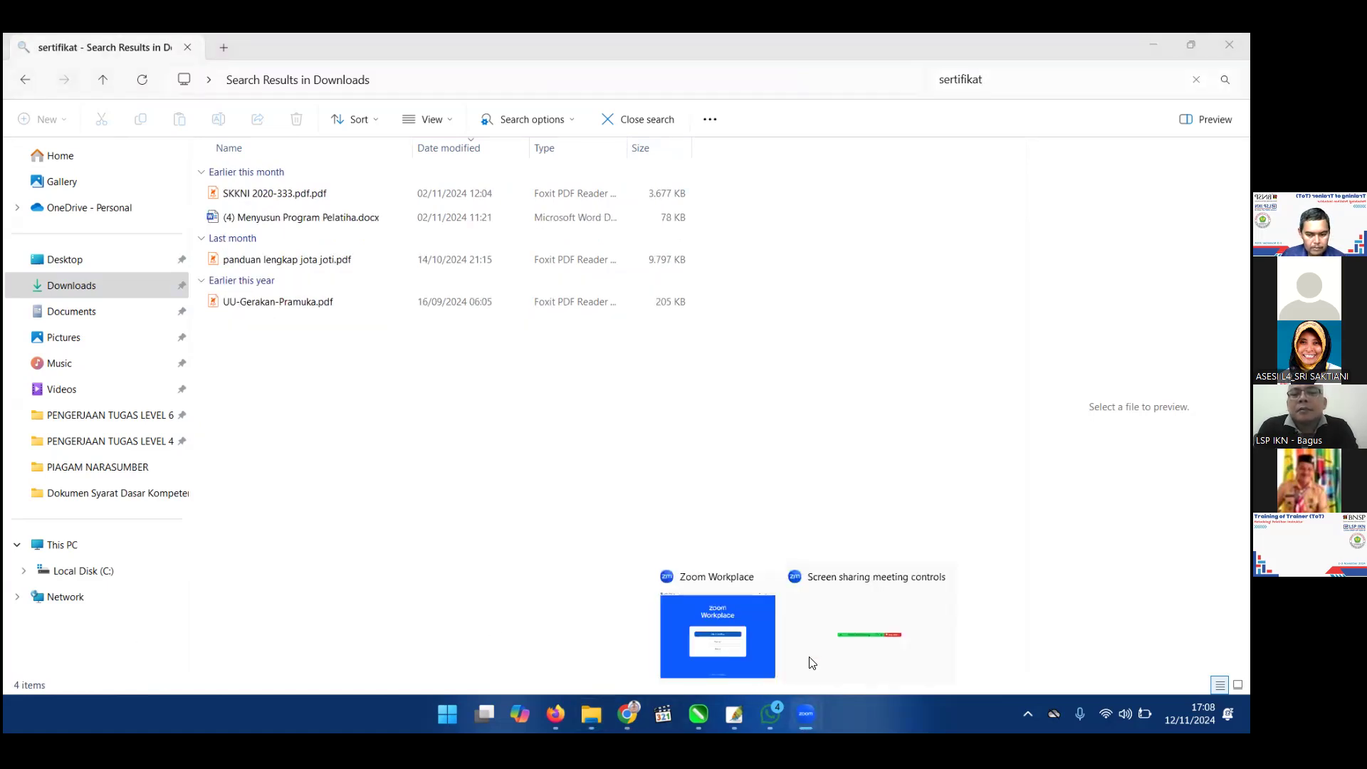
{"action": "left_click", "coordinate": [804, 653]}
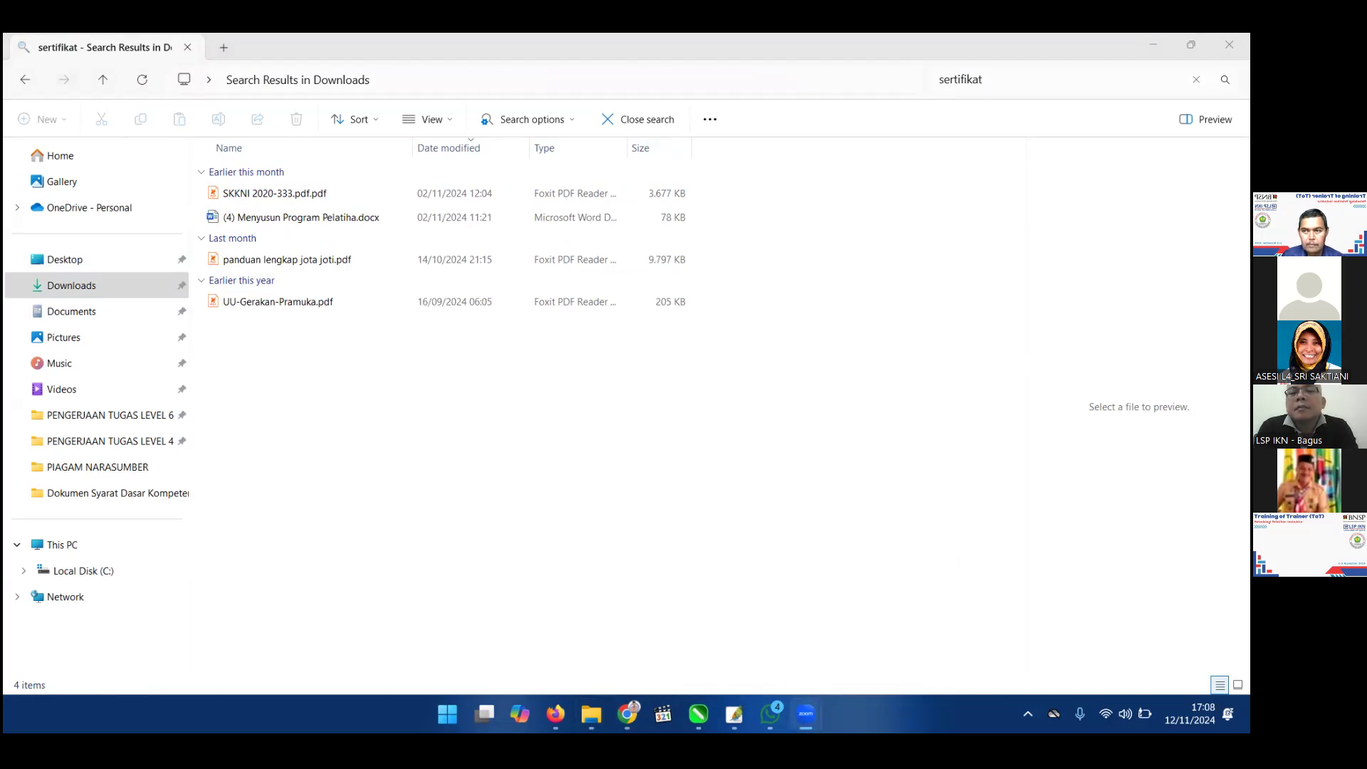
{"action": "left_click", "coordinate": [1154, 46]}
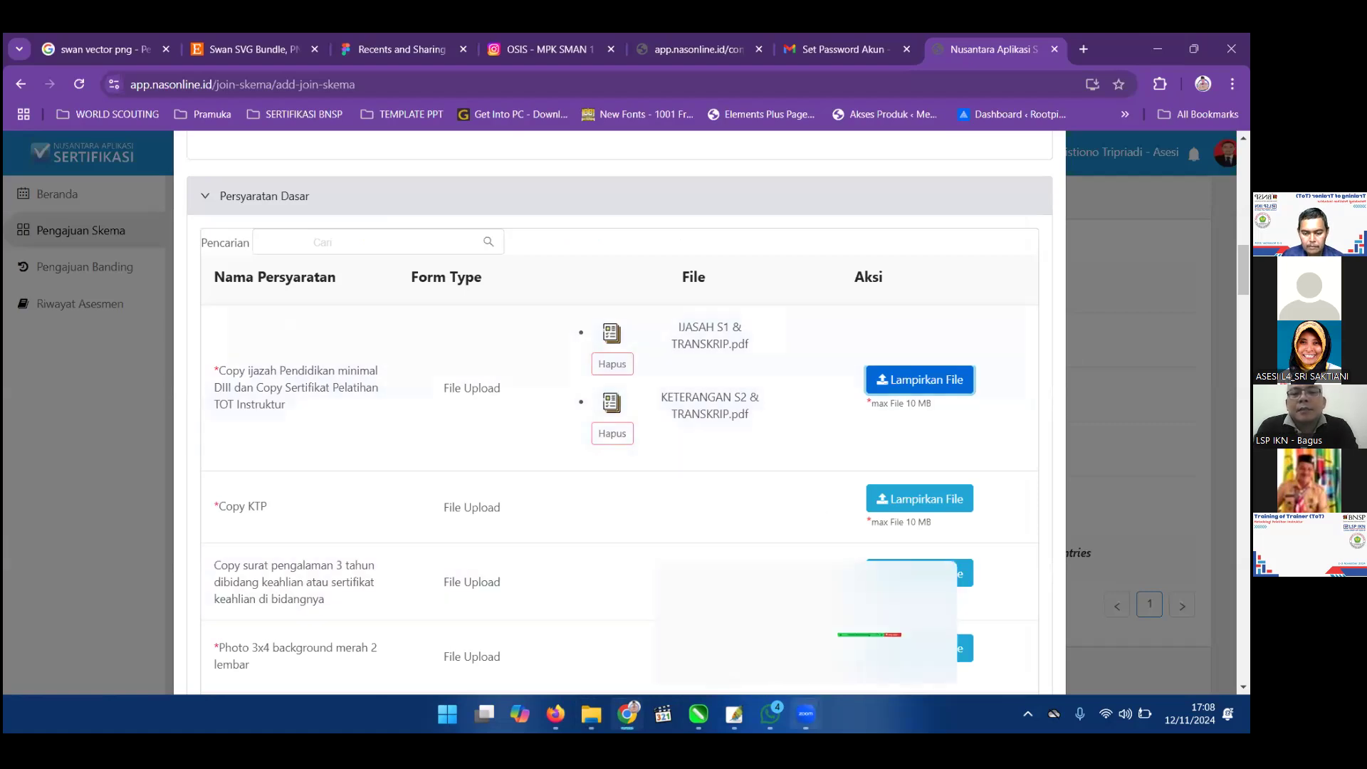
{"action": "left_click", "coordinate": [805, 713]}
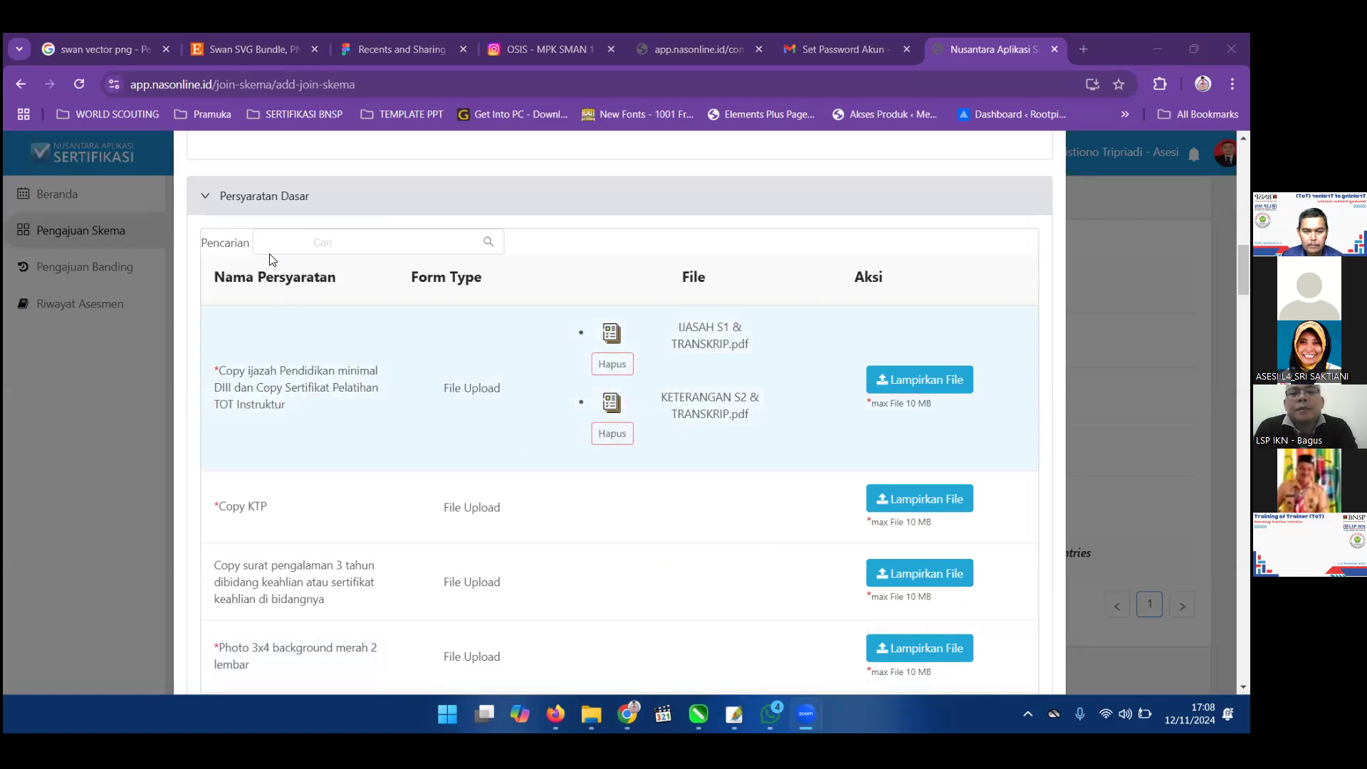
{"action": "key", "text": "alt+Tab"}
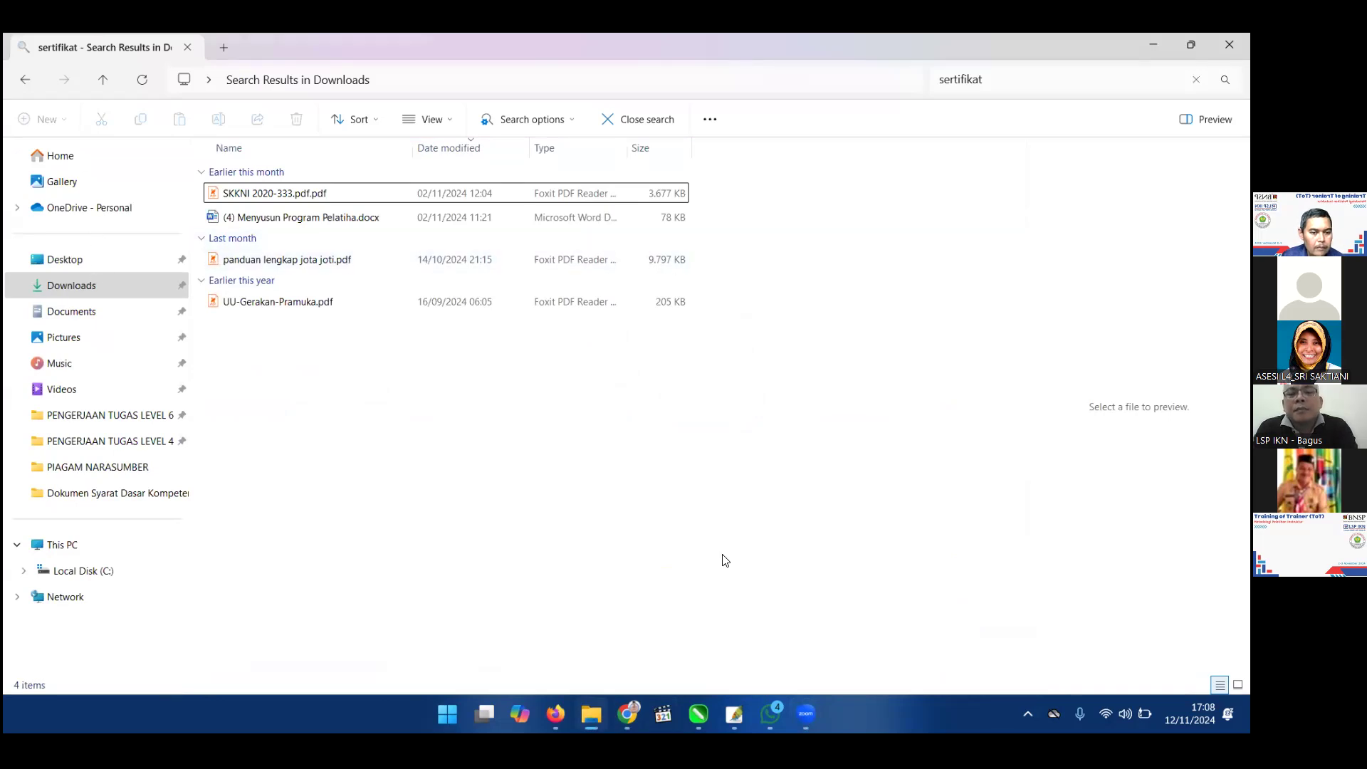
Check the ten files in Dokumen Syarat Dasar Kompetensi, then return to the 75-item Downloads listing.
{"action": "left_click", "coordinate": [111, 285]}
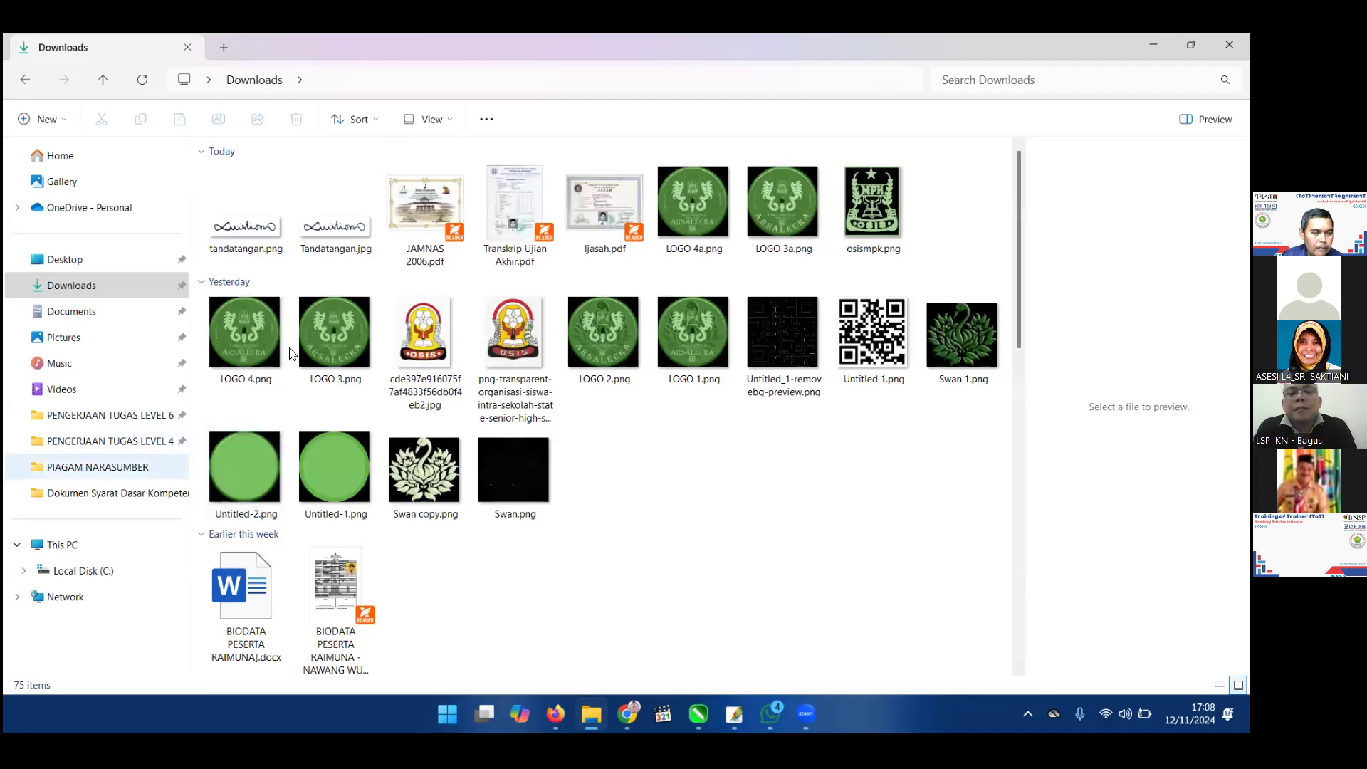
{"action": "key", "text": "Down"}
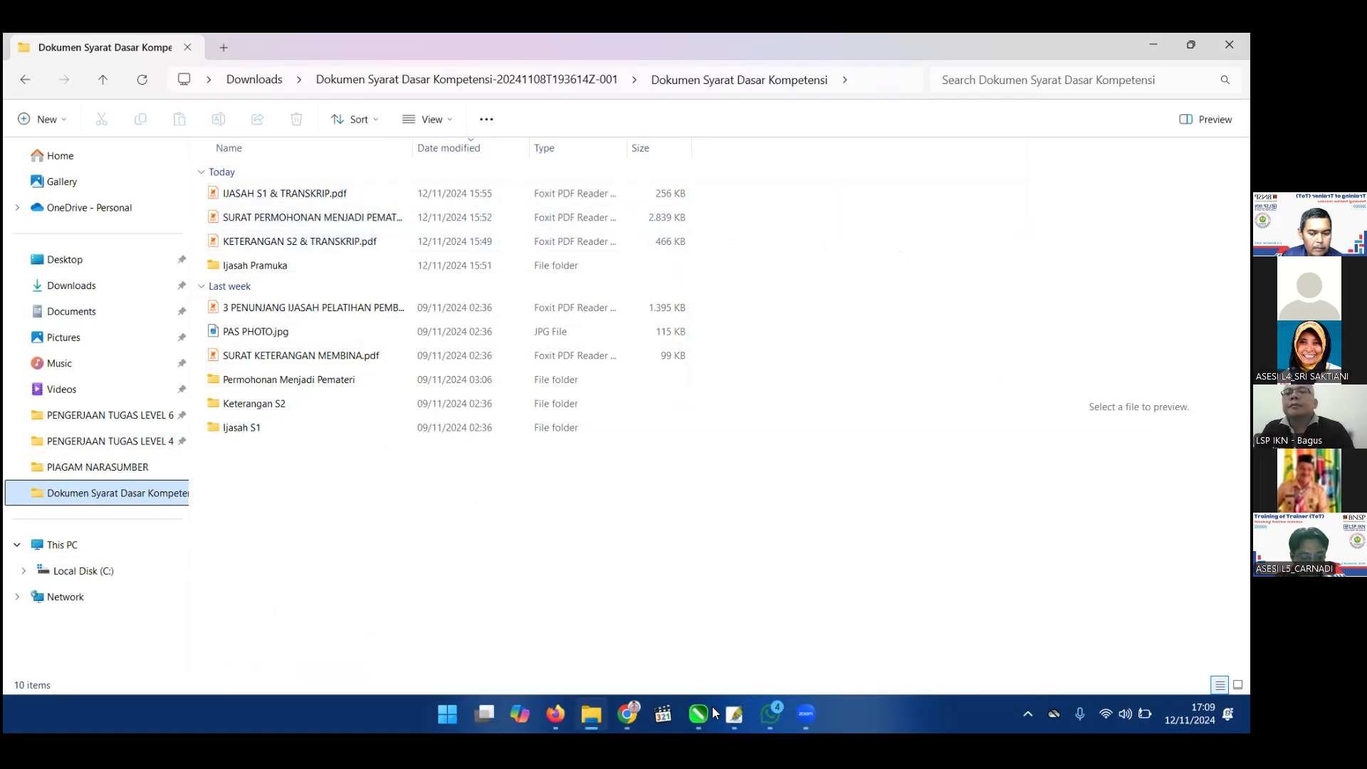
{"action": "left_click", "coordinate": [71, 285]}
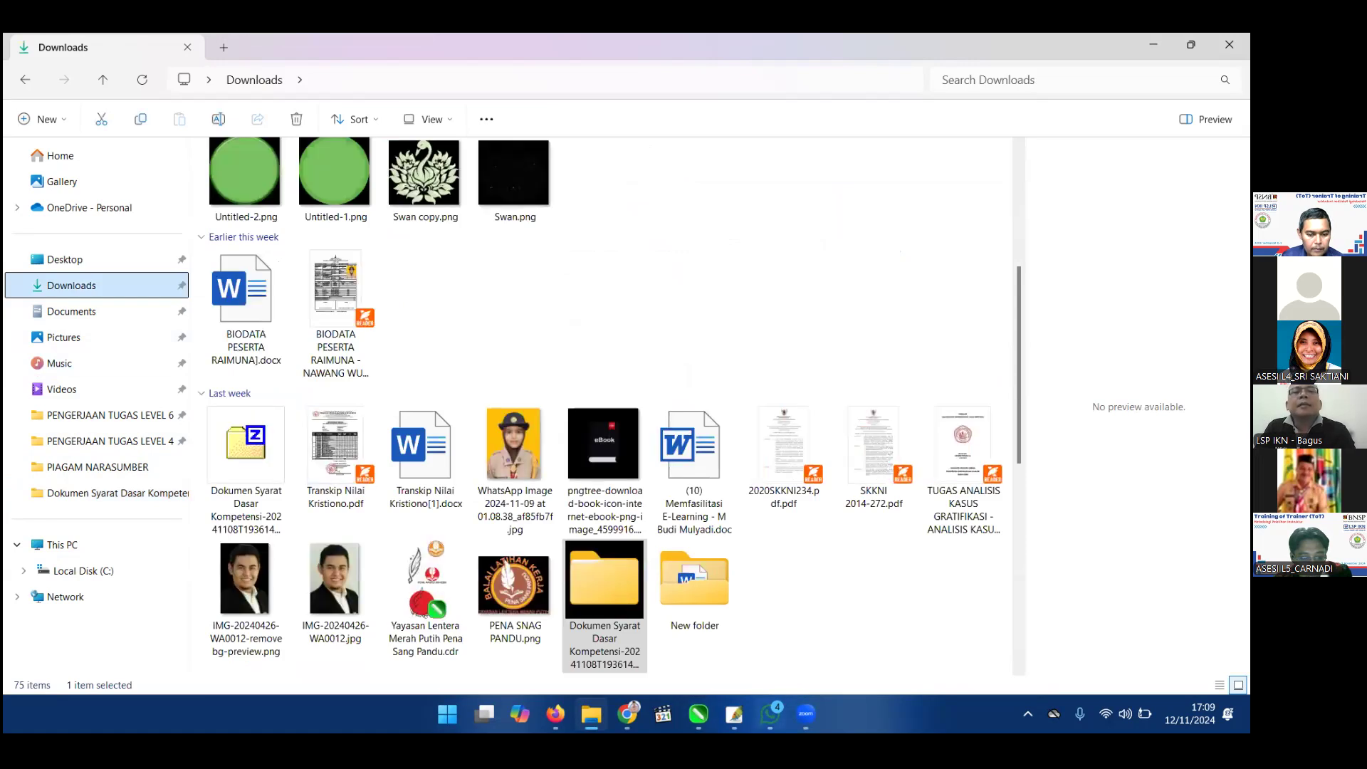
{"action": "left_click", "coordinate": [628, 715]}
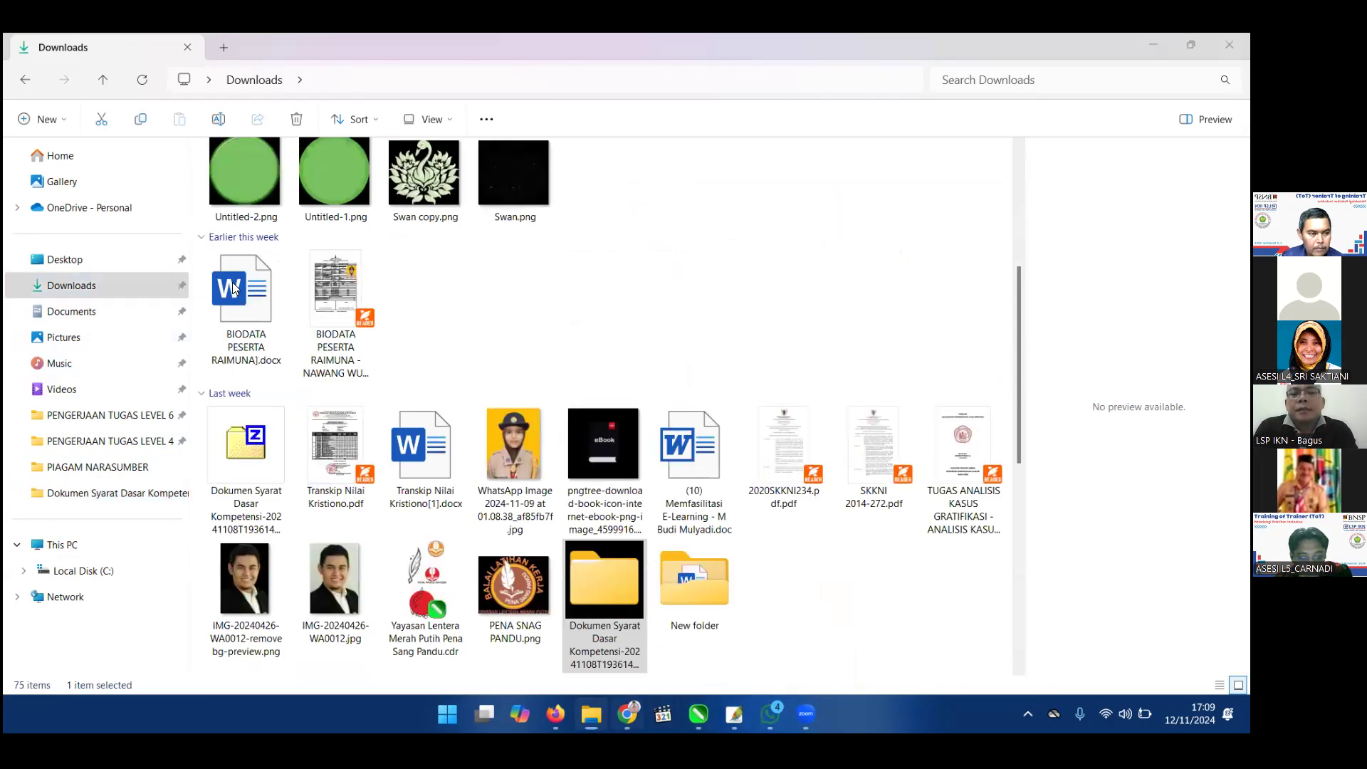
In the ToT dan Uji Kompetensi Instruktur Master chat, follow the older docs.google.com spreadsheet link.
{"action": "key", "text": "alt+Tab"}
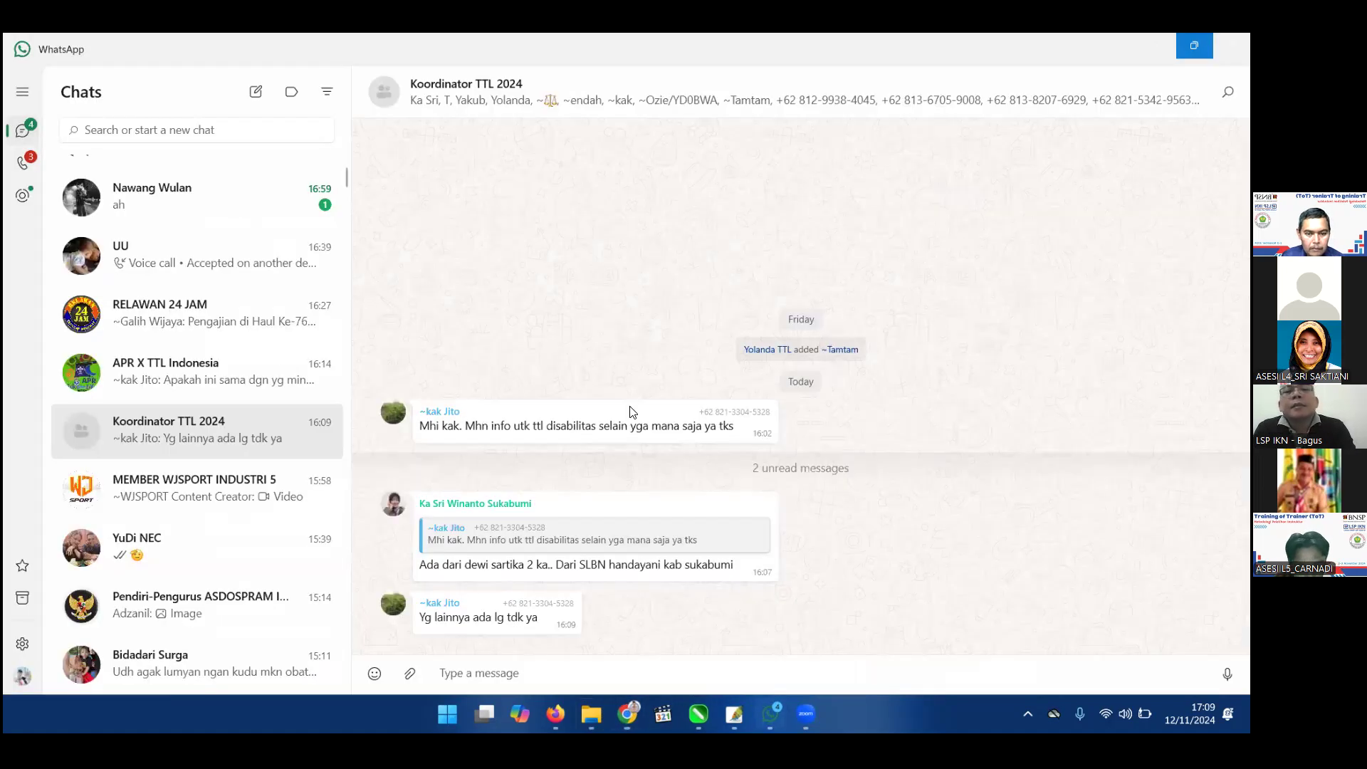
{"action": "scroll", "coordinate": [197, 243], "scroll_direction": "up", "scroll_amount": 3}
{"action": "left_click", "coordinate": [197, 184]}
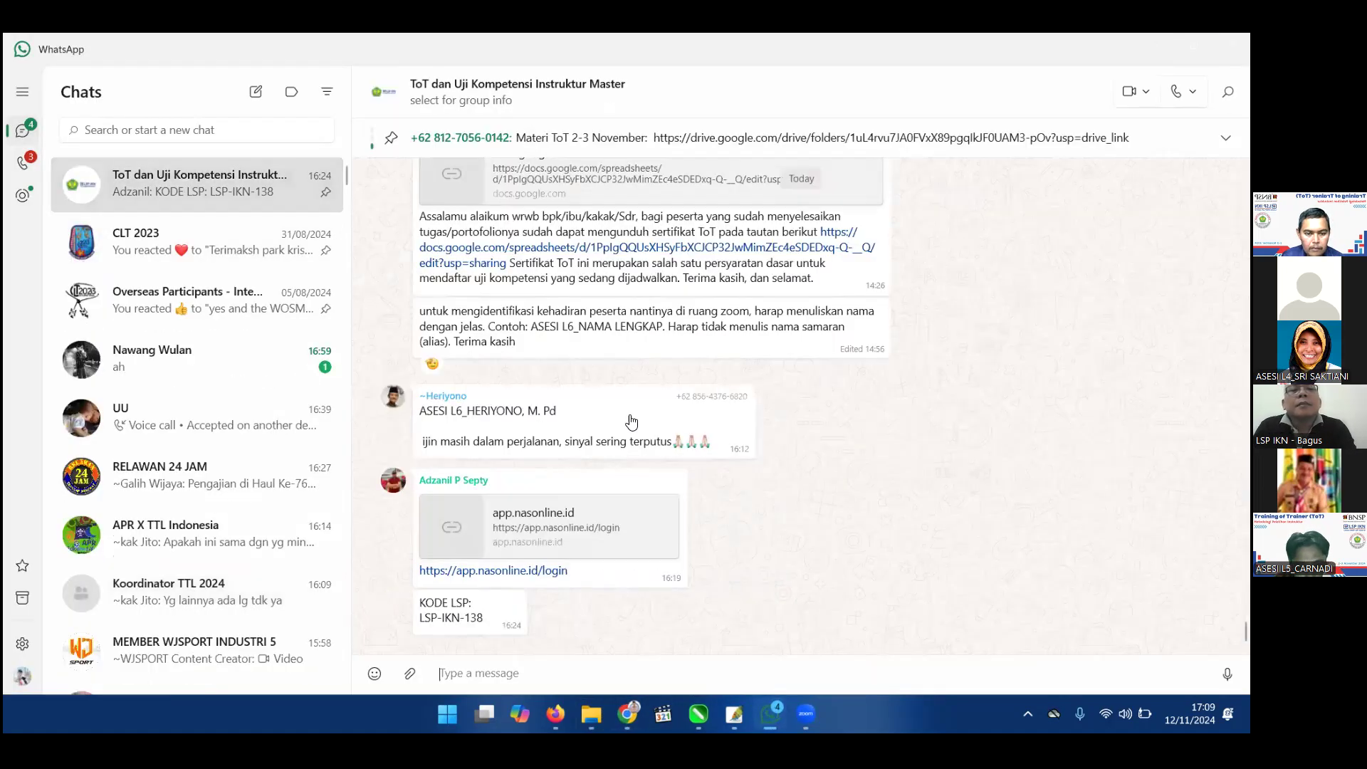
{"action": "scroll", "coordinate": [630, 416], "scroll_direction": "up", "scroll_amount": 10}
{"action": "scroll", "coordinate": [631, 404], "scroll_direction": "down", "scroll_amount": 5}
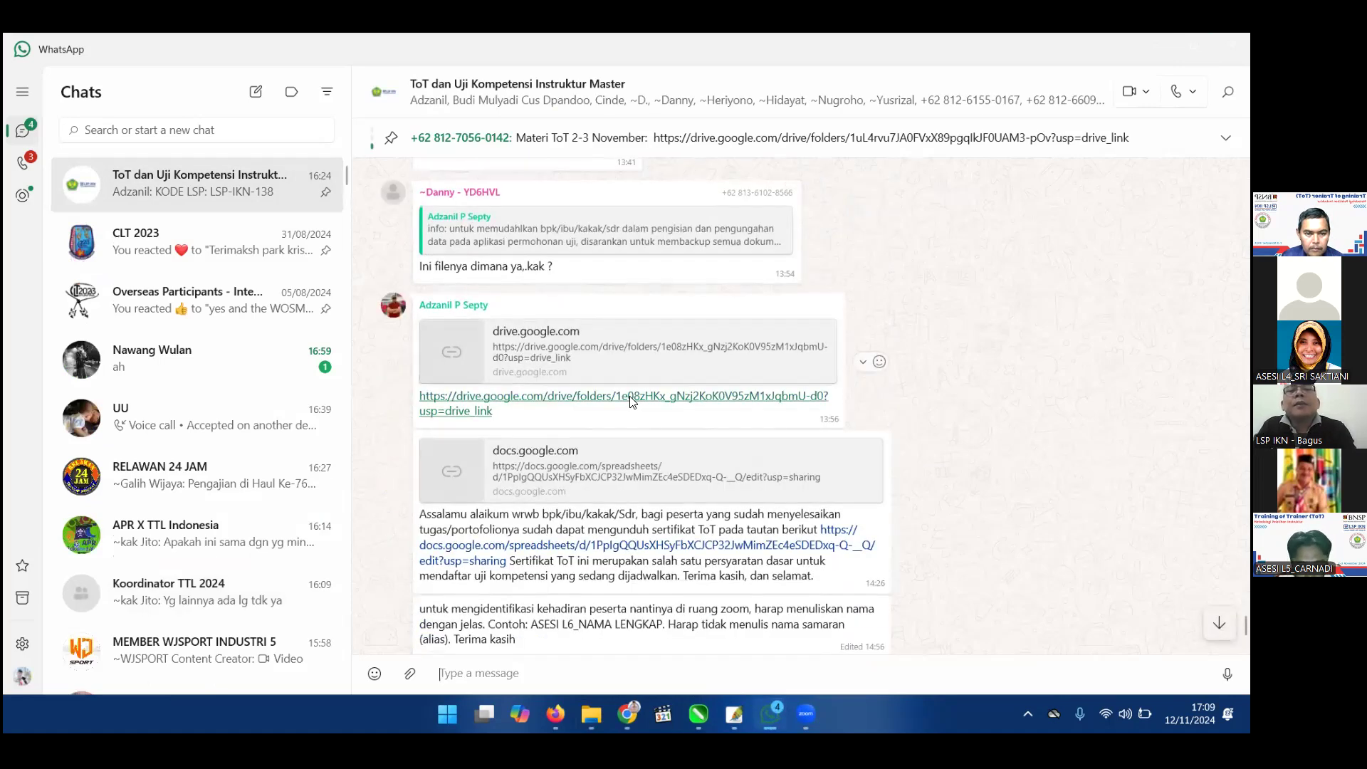
{"action": "scroll", "coordinate": [631, 402], "scroll_direction": "up", "scroll_amount": 2}
{"action": "scroll", "coordinate": [631, 402], "scroll_direction": "up", "scroll_amount": 10}
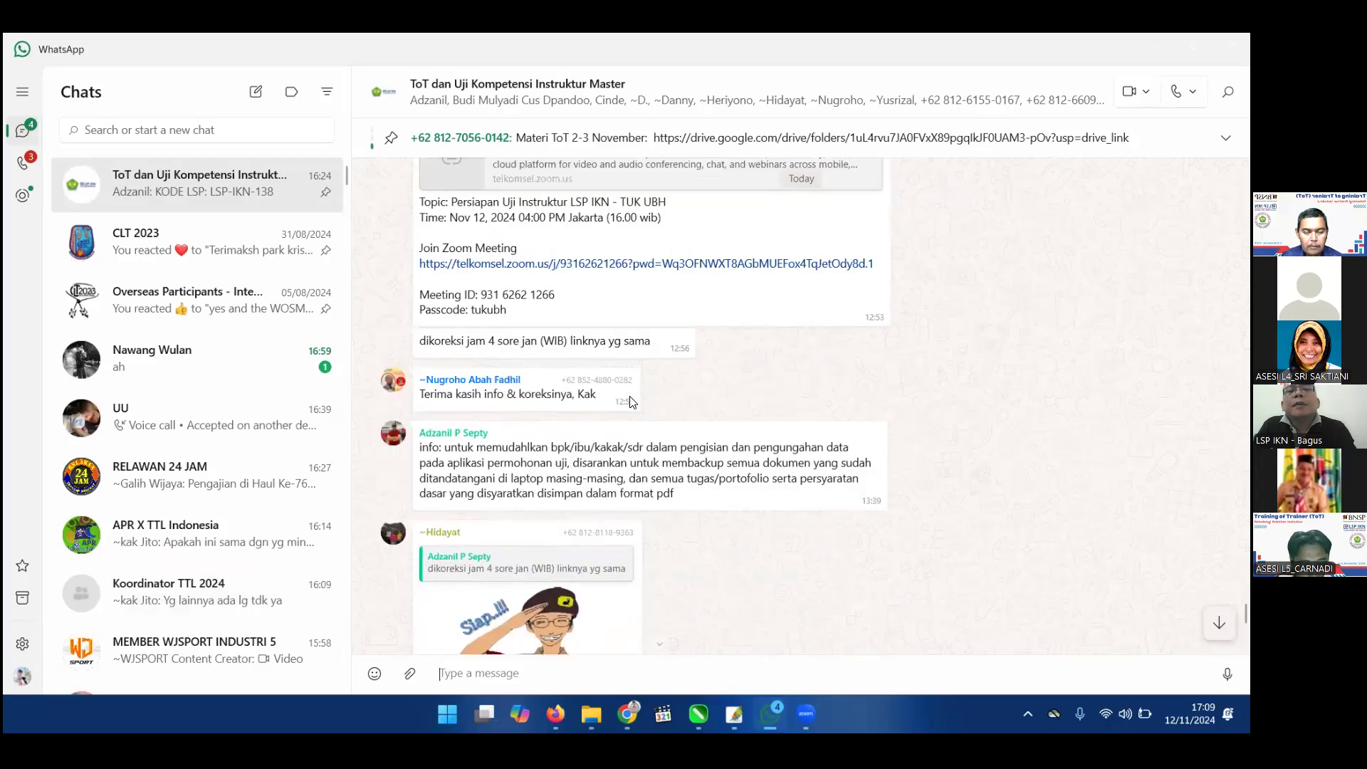
{"action": "scroll", "coordinate": [631, 403], "scroll_direction": "up", "scroll_amount": 10}
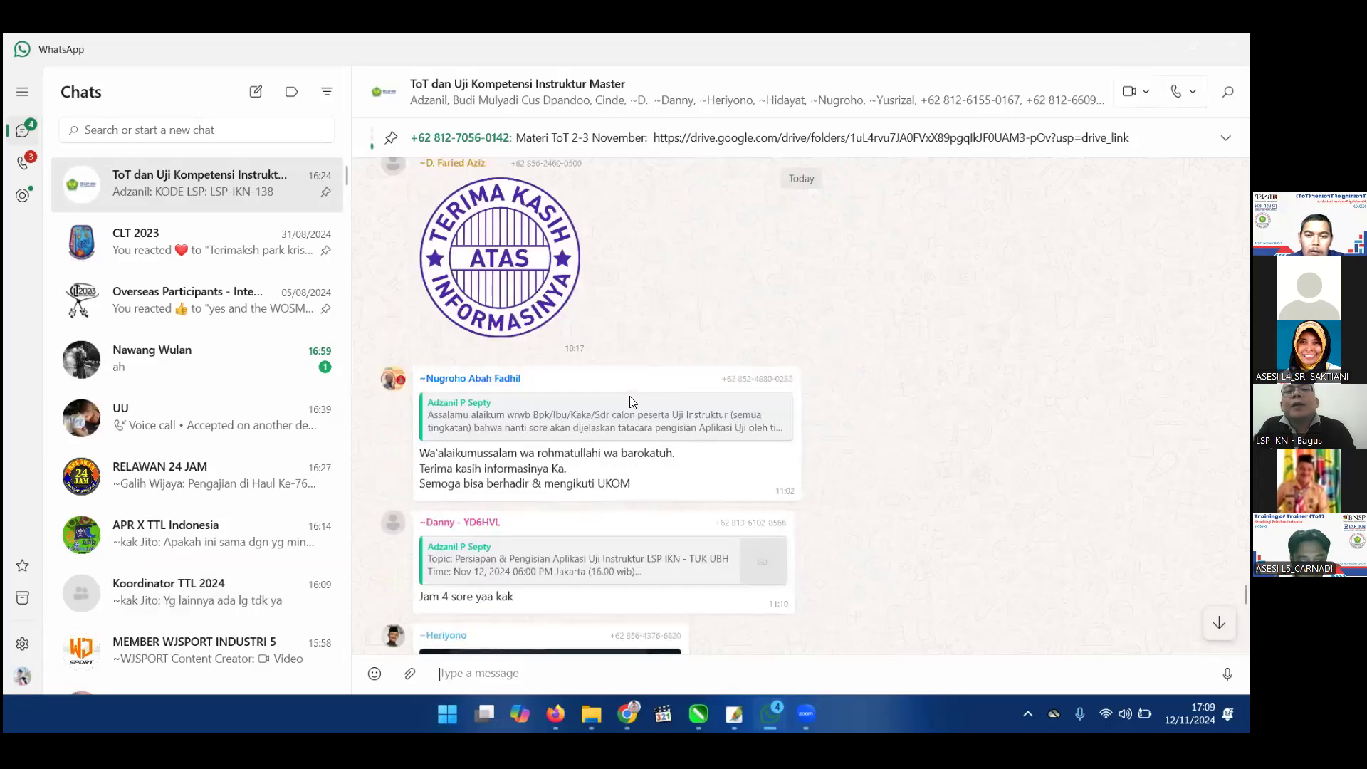
{"action": "scroll", "coordinate": [632, 396], "scroll_direction": "up", "scroll_amount": 10}
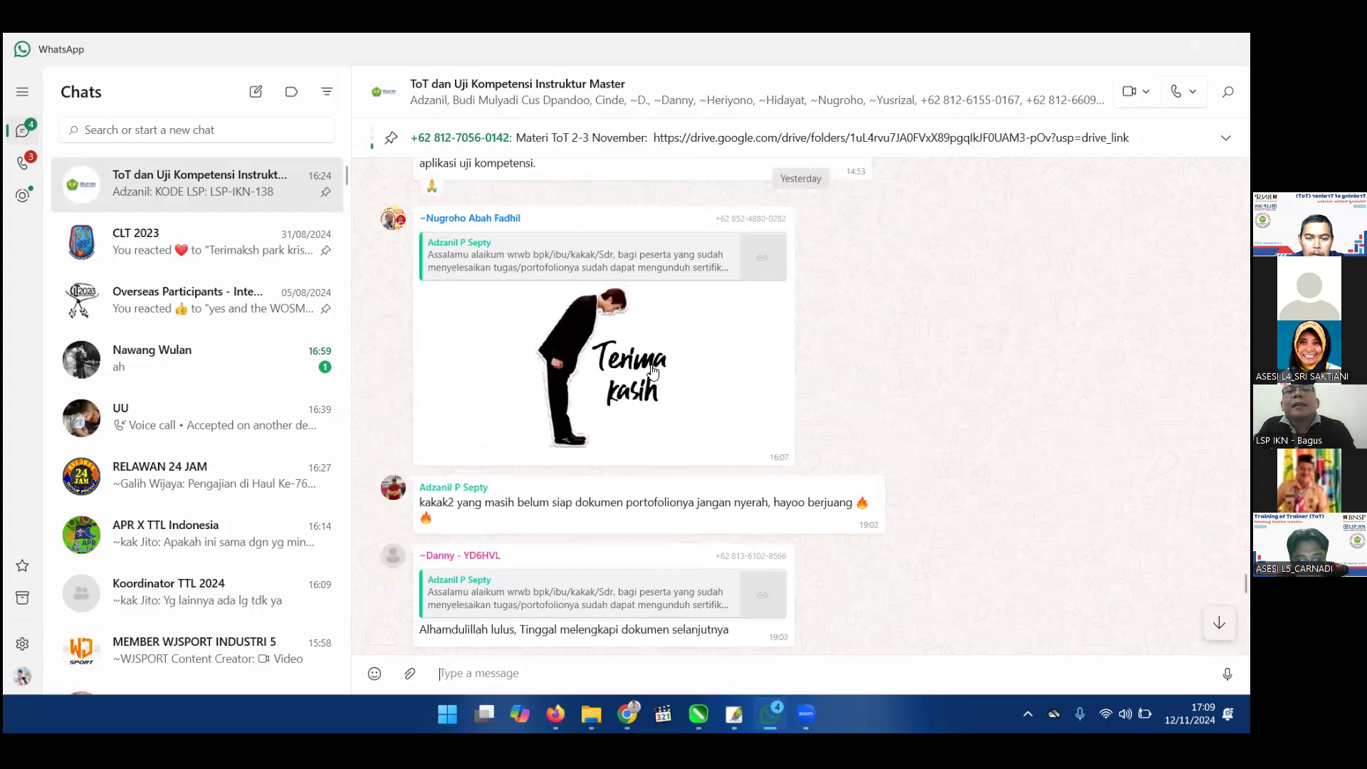
{"action": "scroll", "coordinate": [652, 371], "scroll_direction": "up", "scroll_amount": 5}
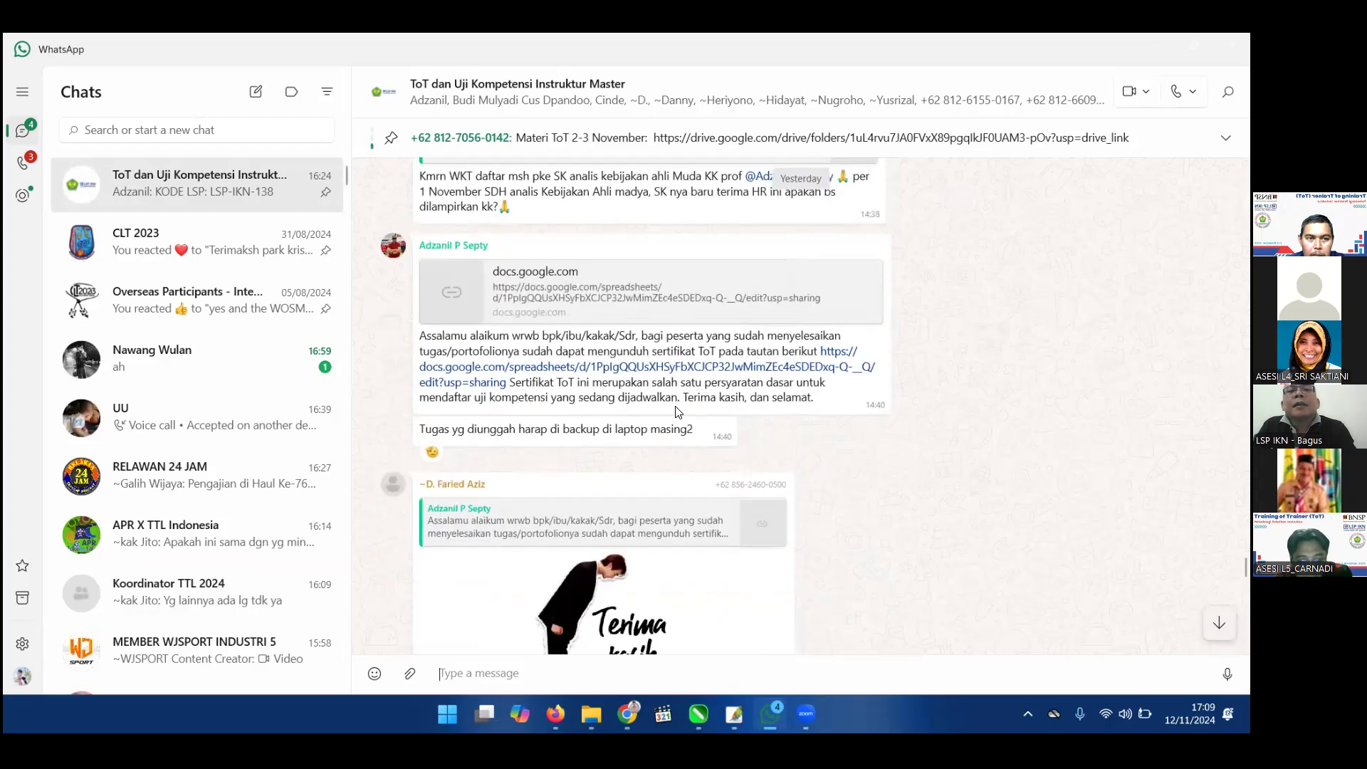
{"action": "left_click", "coordinate": [545, 371]}
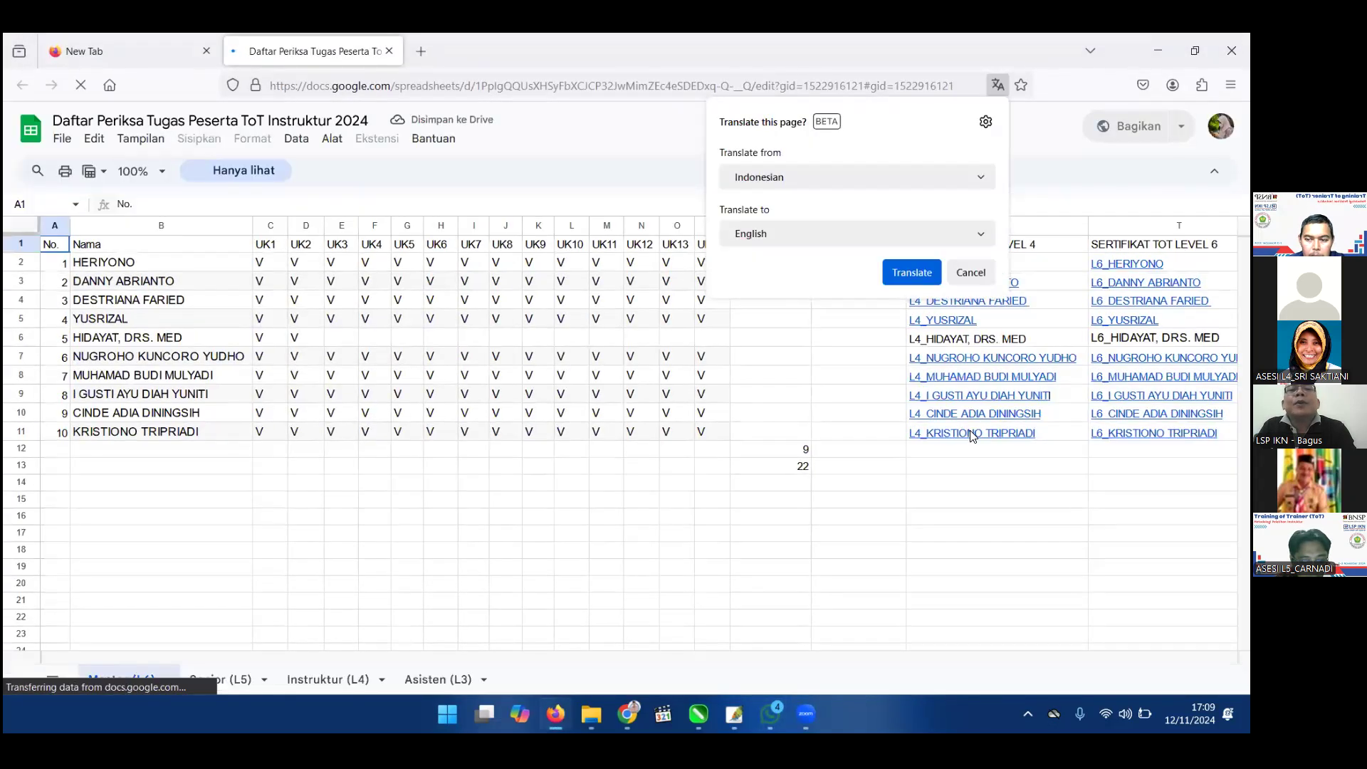
Open the drive.google.com link in cell S11 to view the PT.GNIK Level 4 certificate PDF.
{"action": "left_click", "coordinate": [973, 434]}
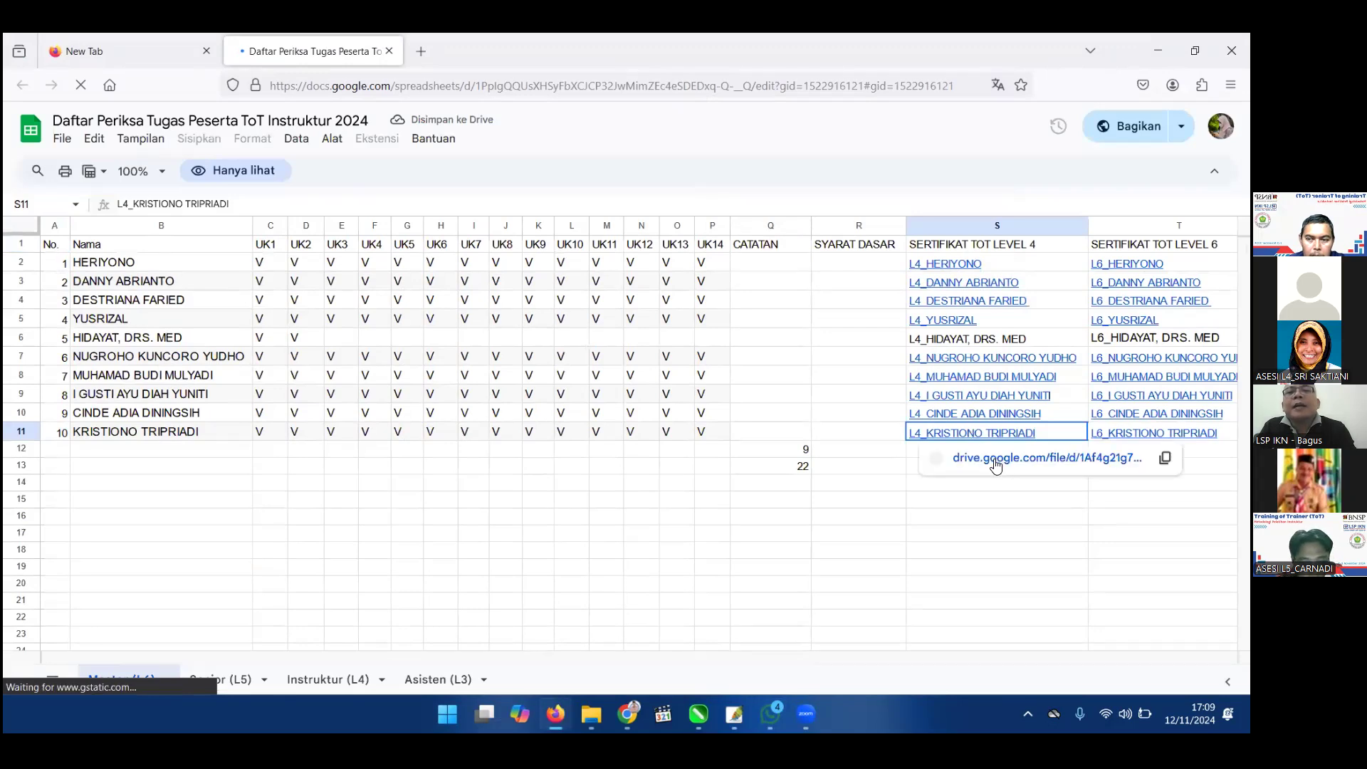
{"action": "left_click", "coordinate": [995, 459]}
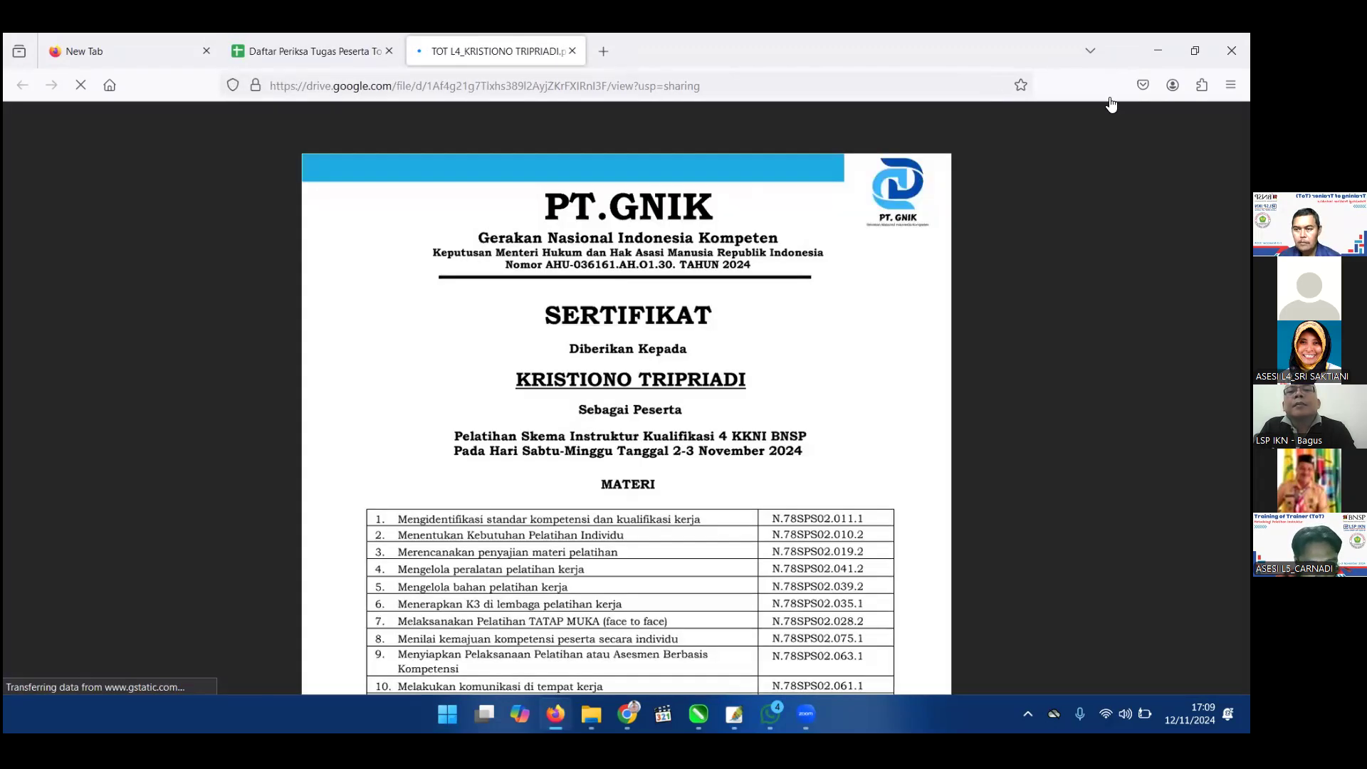
Download the Level 4 certificate PDF, then open T11's link and download the Level 6 PDF.
{"action": "left_click", "coordinate": [1008, 132]}
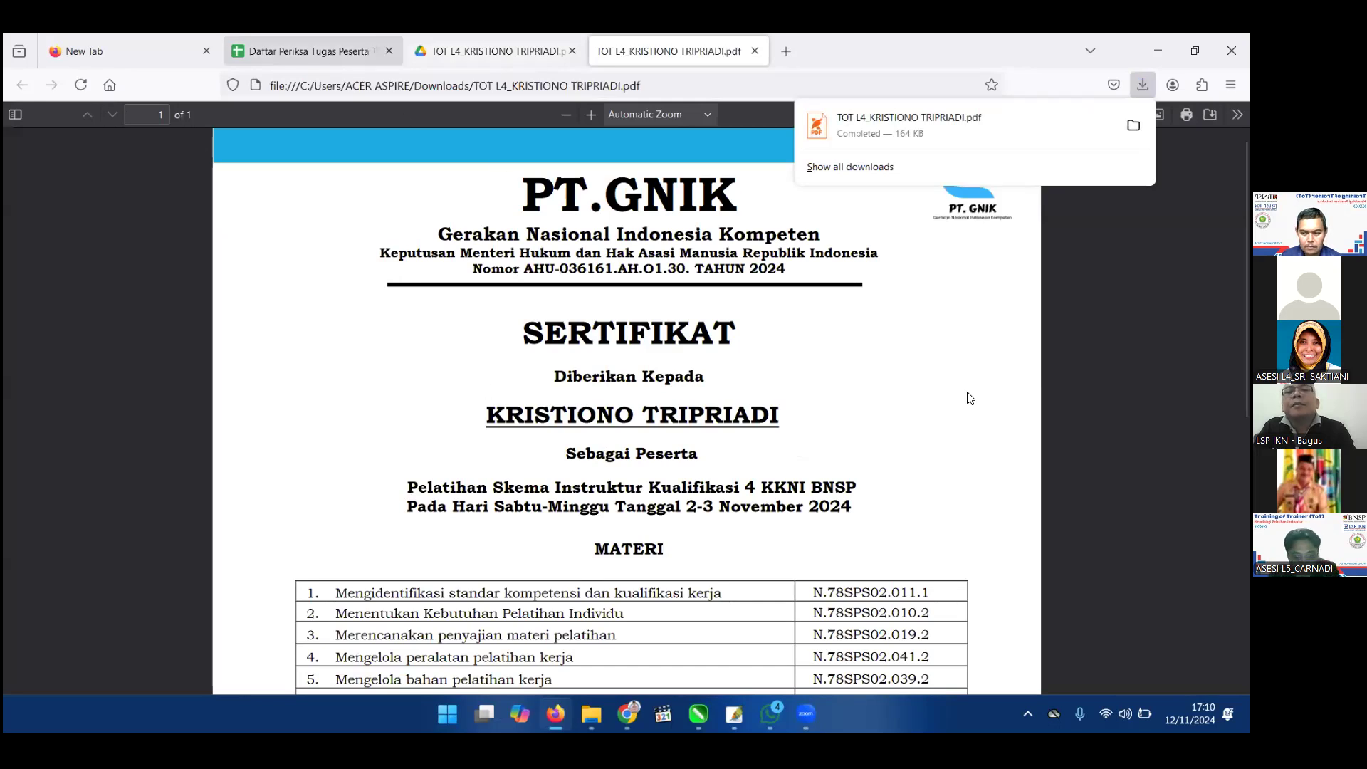
{"action": "left_click", "coordinate": [353, 54]}
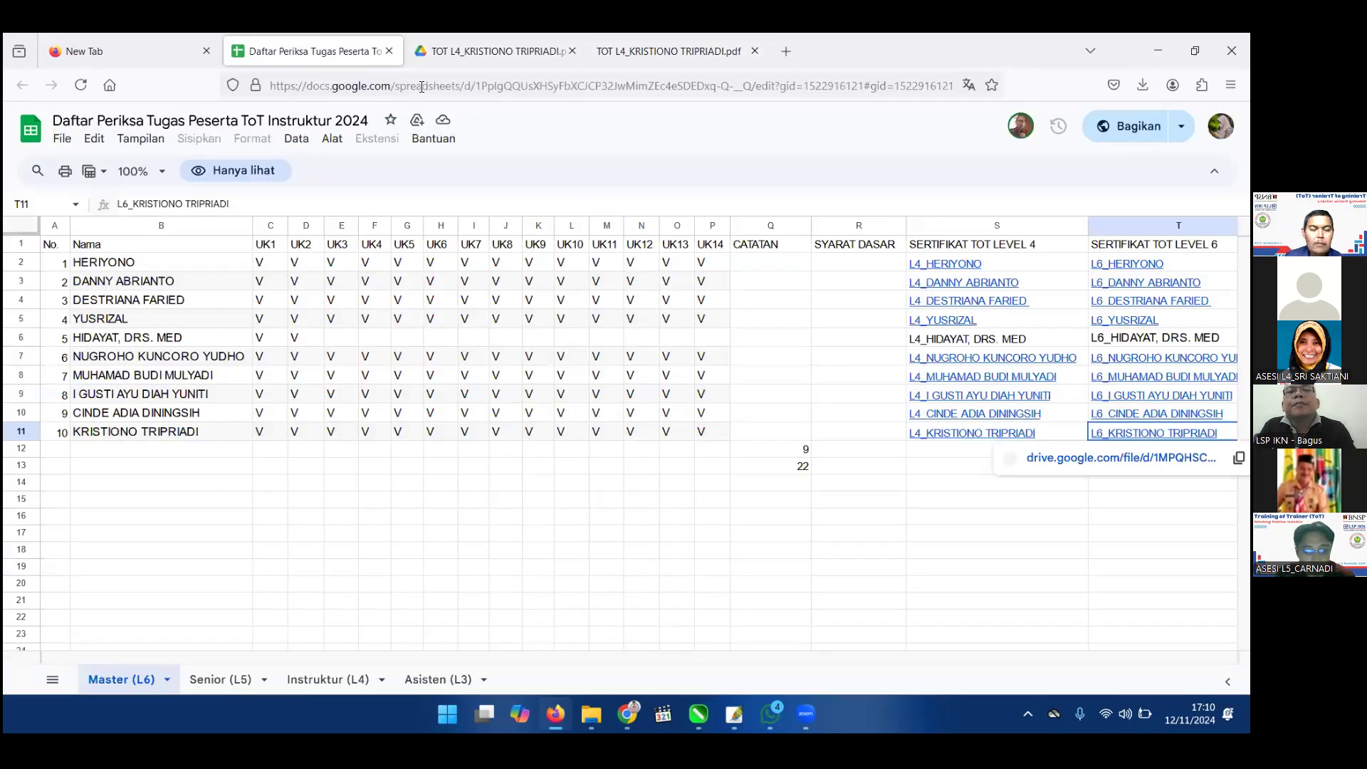
{"action": "key", "text": "alt+Return"}
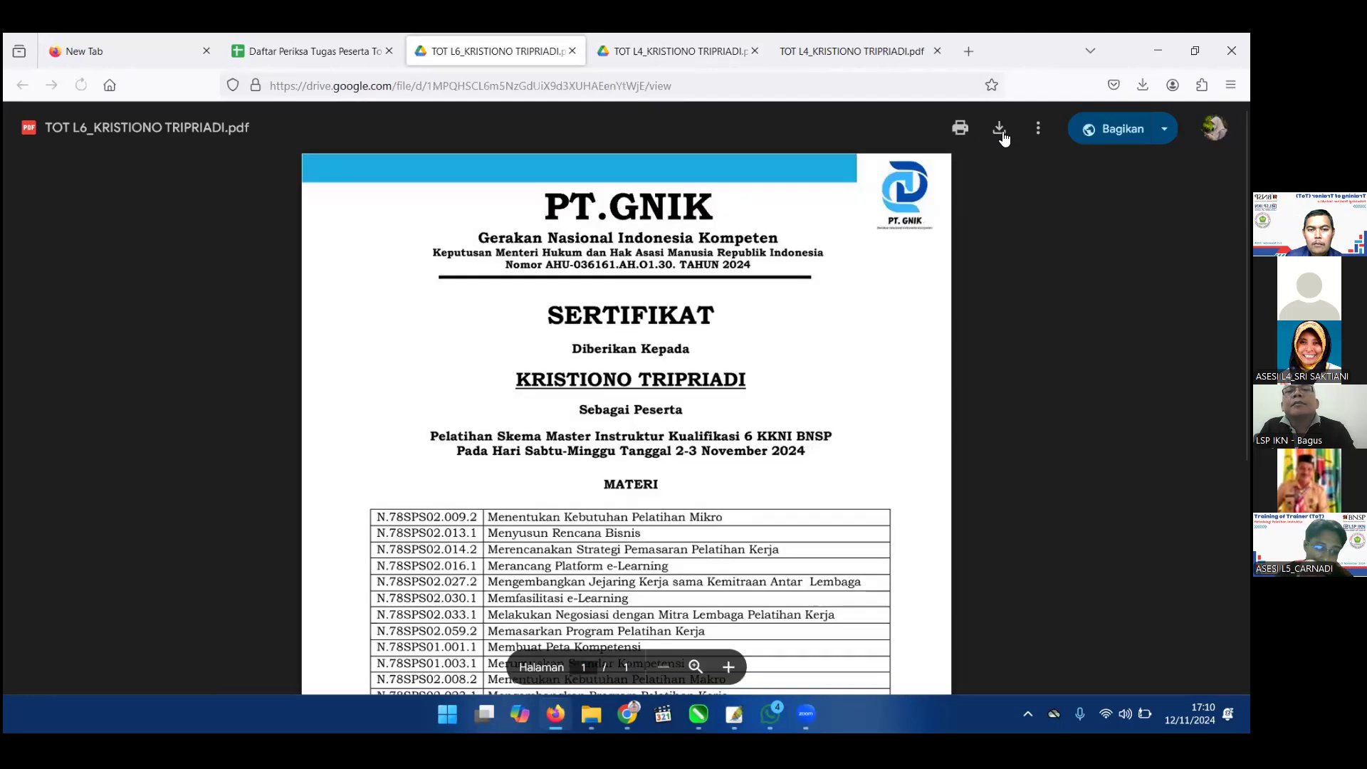
{"action": "left_click", "coordinate": [1001, 132]}
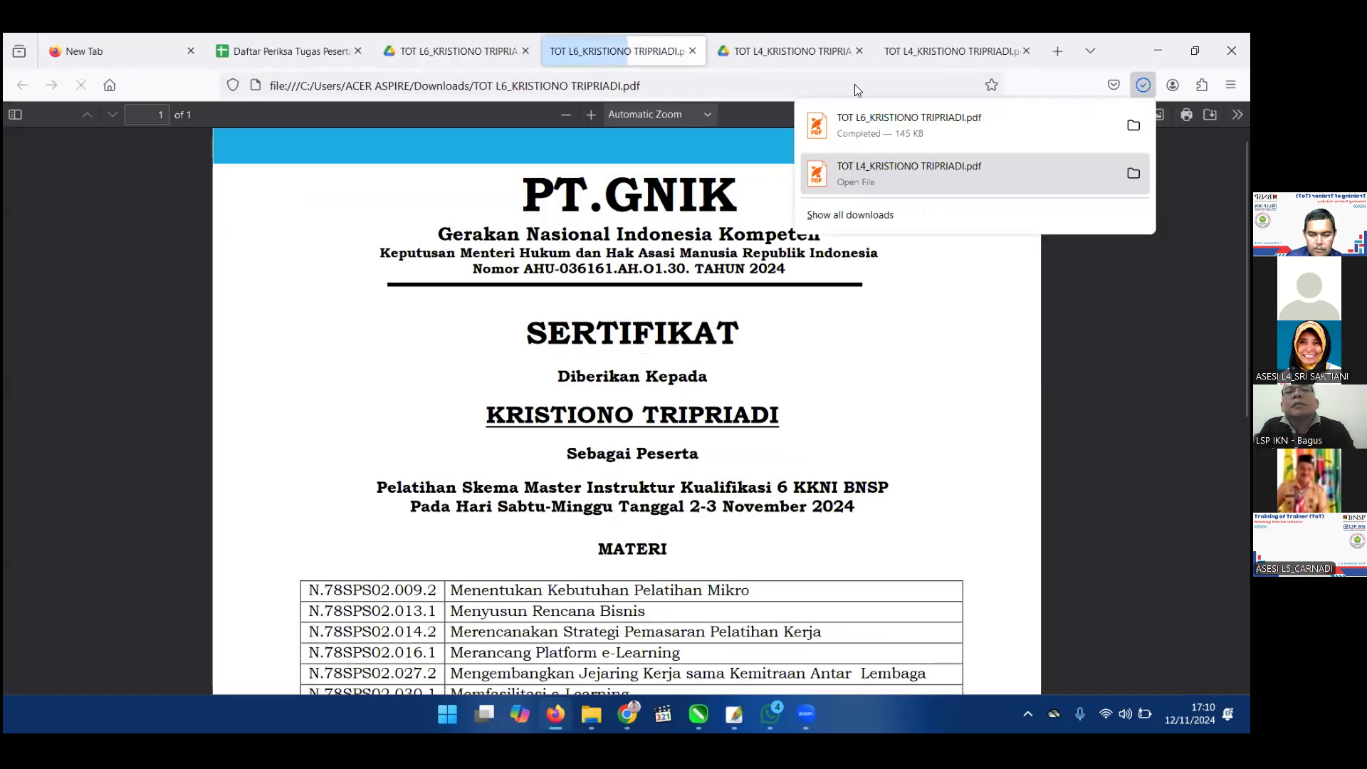
{"action": "left_click", "coordinate": [806, 713]}
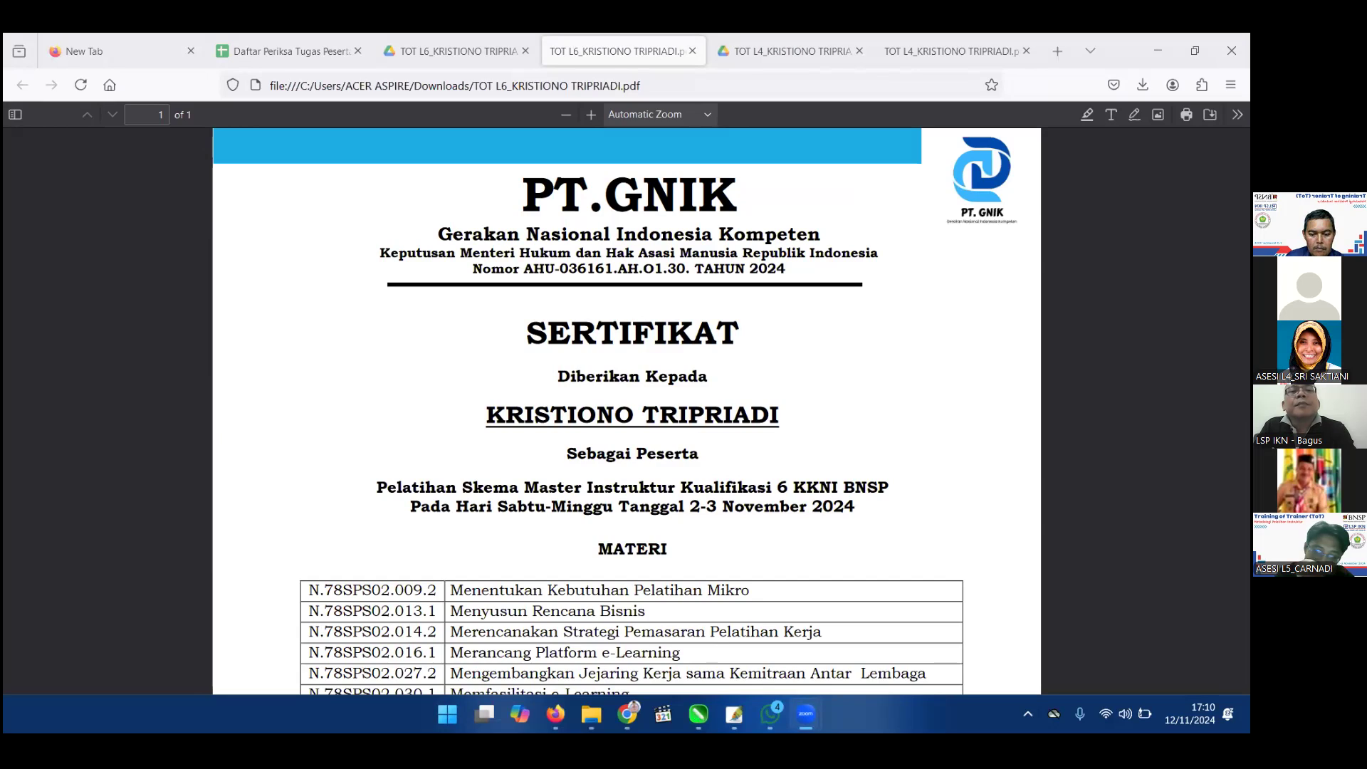
Upload the TOT L4 and TOT L6 certificate PDFs from Downloads to the diploma/TOT requirement.
{"action": "mouse_move", "coordinate": [806, 714]}
{"action": "left_click", "coordinate": [788, 646]}
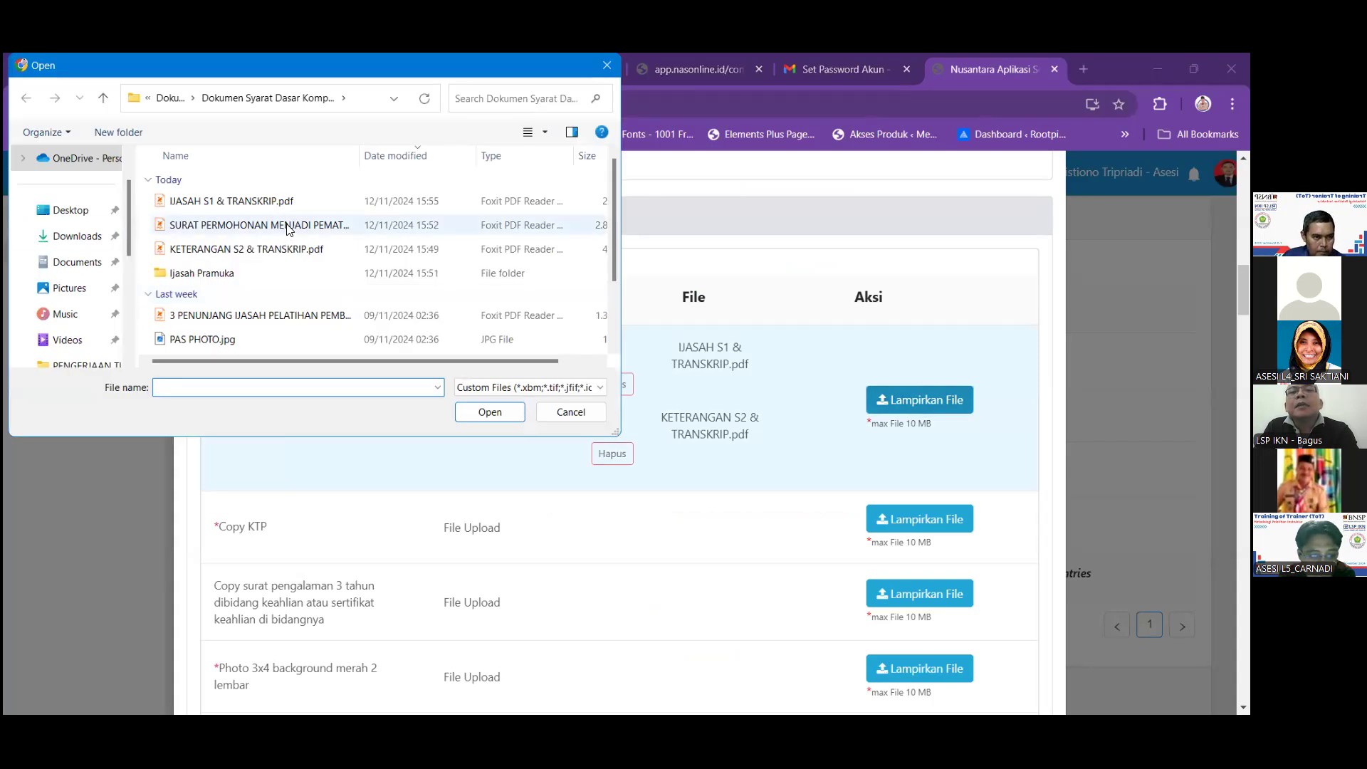
{"action": "left_click", "coordinate": [77, 236]}
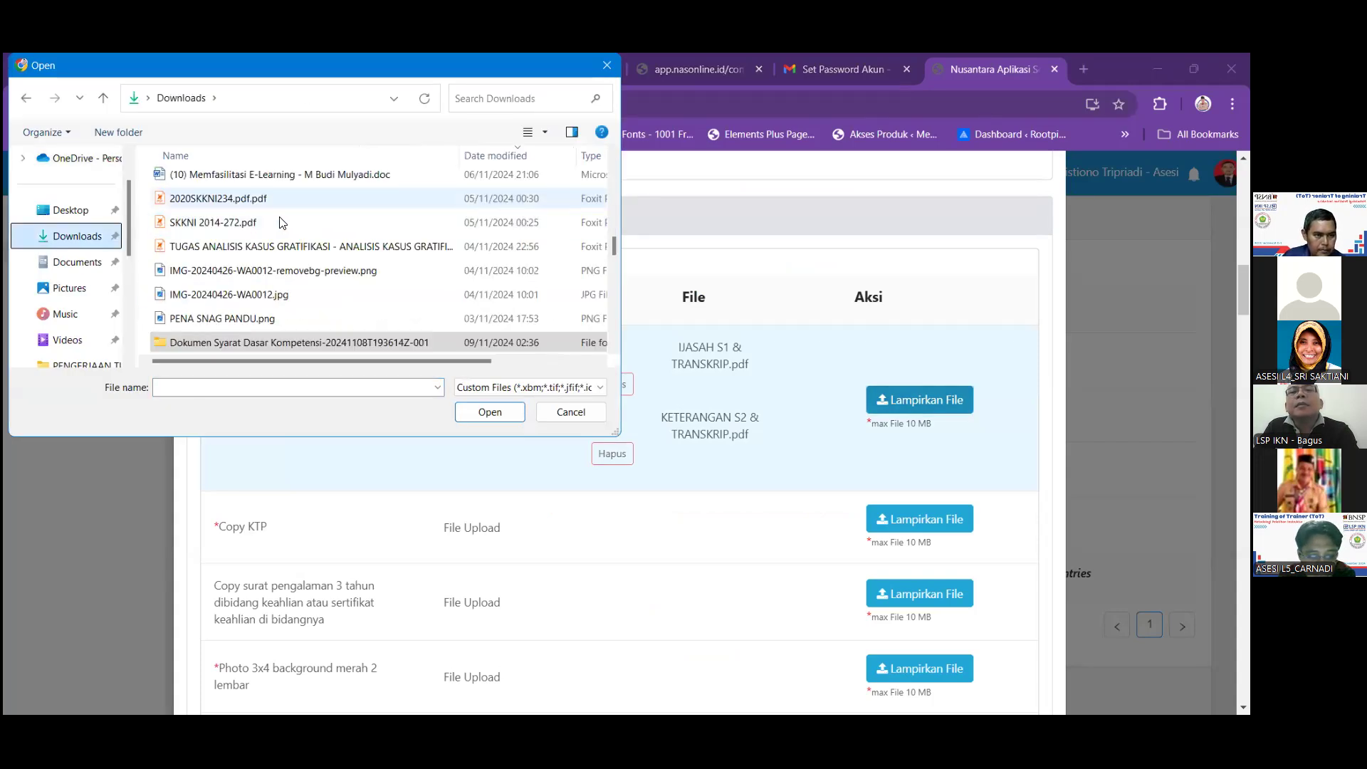
{"action": "scroll", "coordinate": [281, 222], "scroll_direction": "up", "scroll_amount": 10}
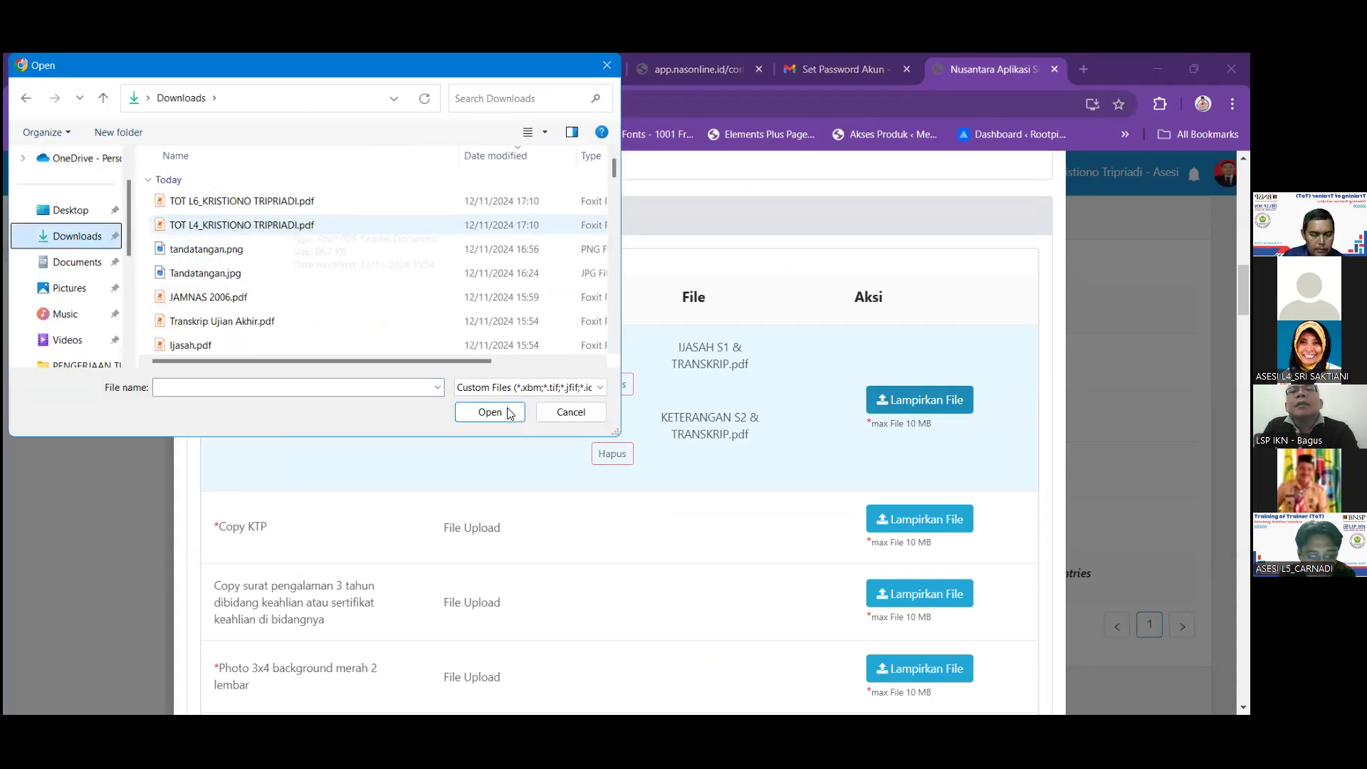
{"action": "left_click", "coordinate": [424, 225]}
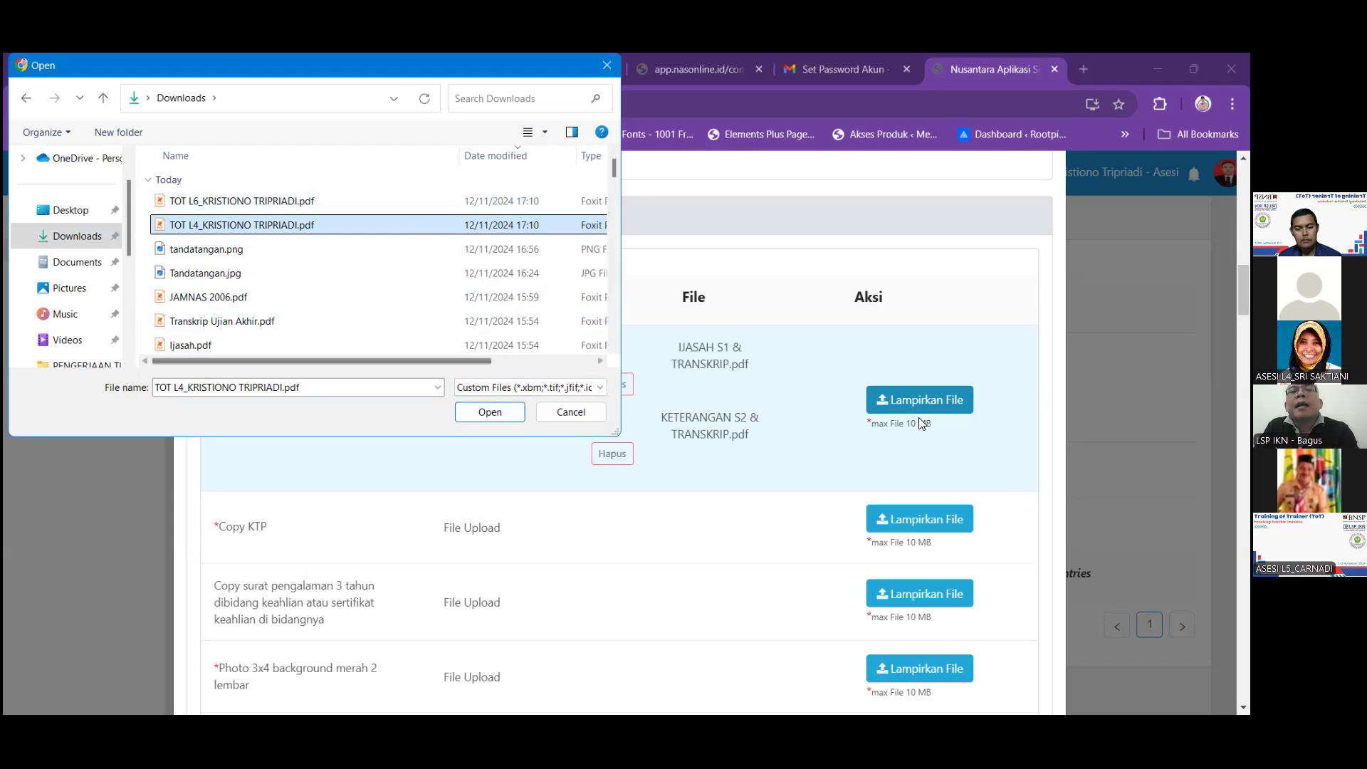
{"action": "key", "text": "Return"}
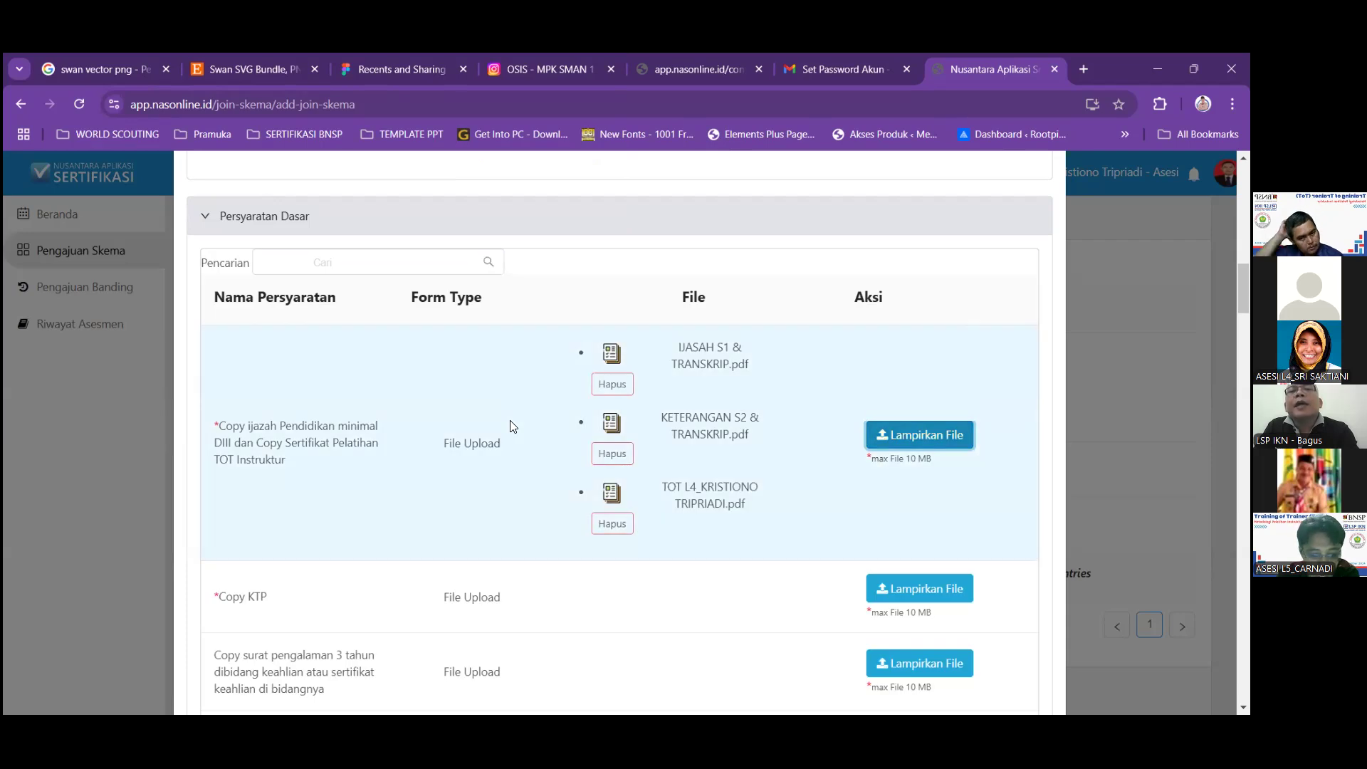
{"action": "left_click", "coordinate": [919, 435]}
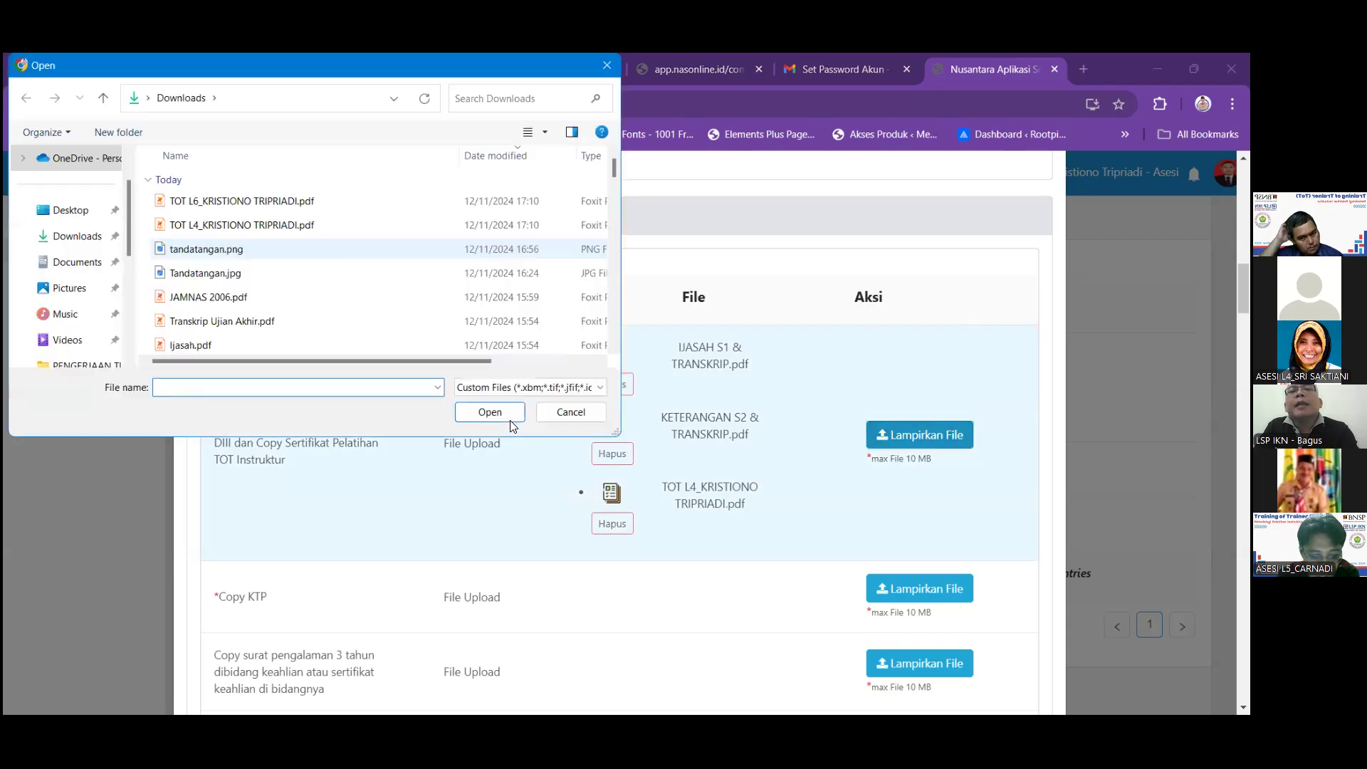
{"action": "left_click", "coordinate": [235, 201]}
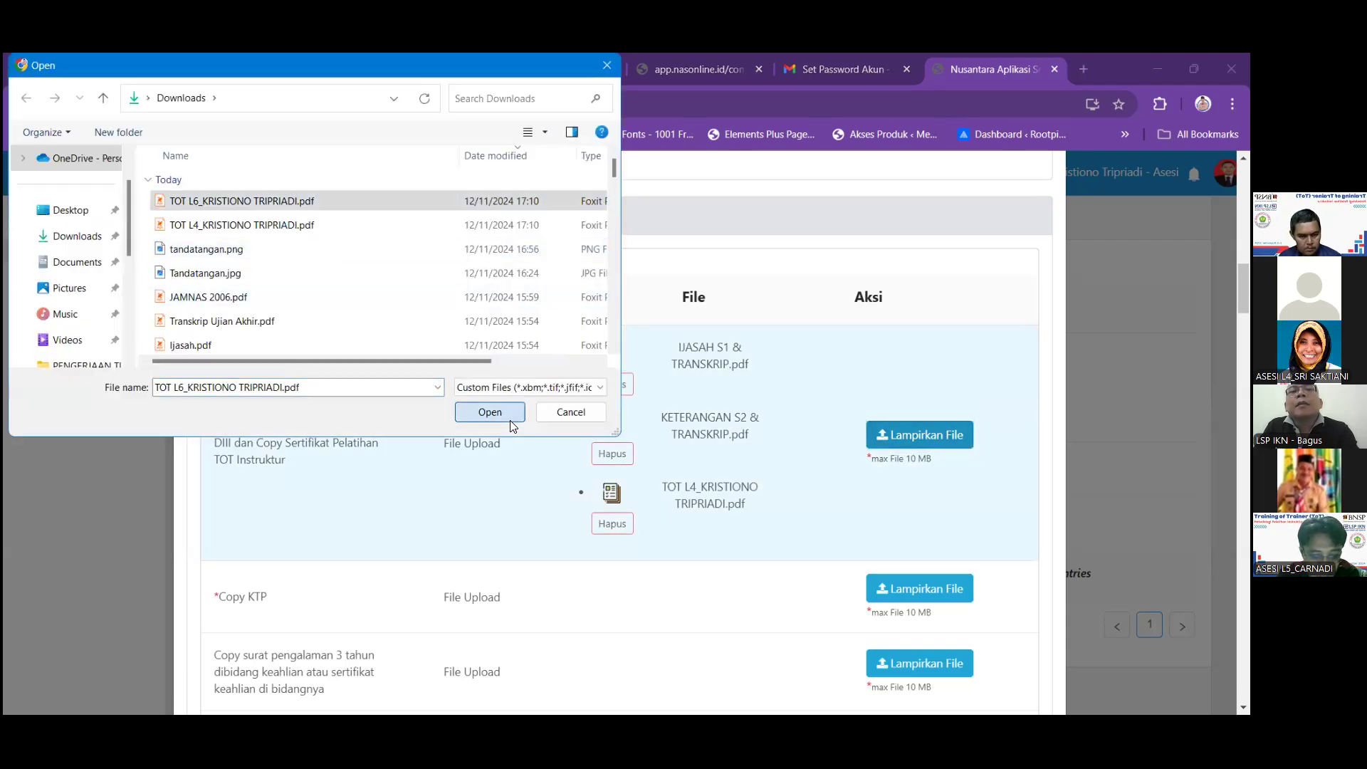
{"action": "left_click", "coordinate": [509, 419]}
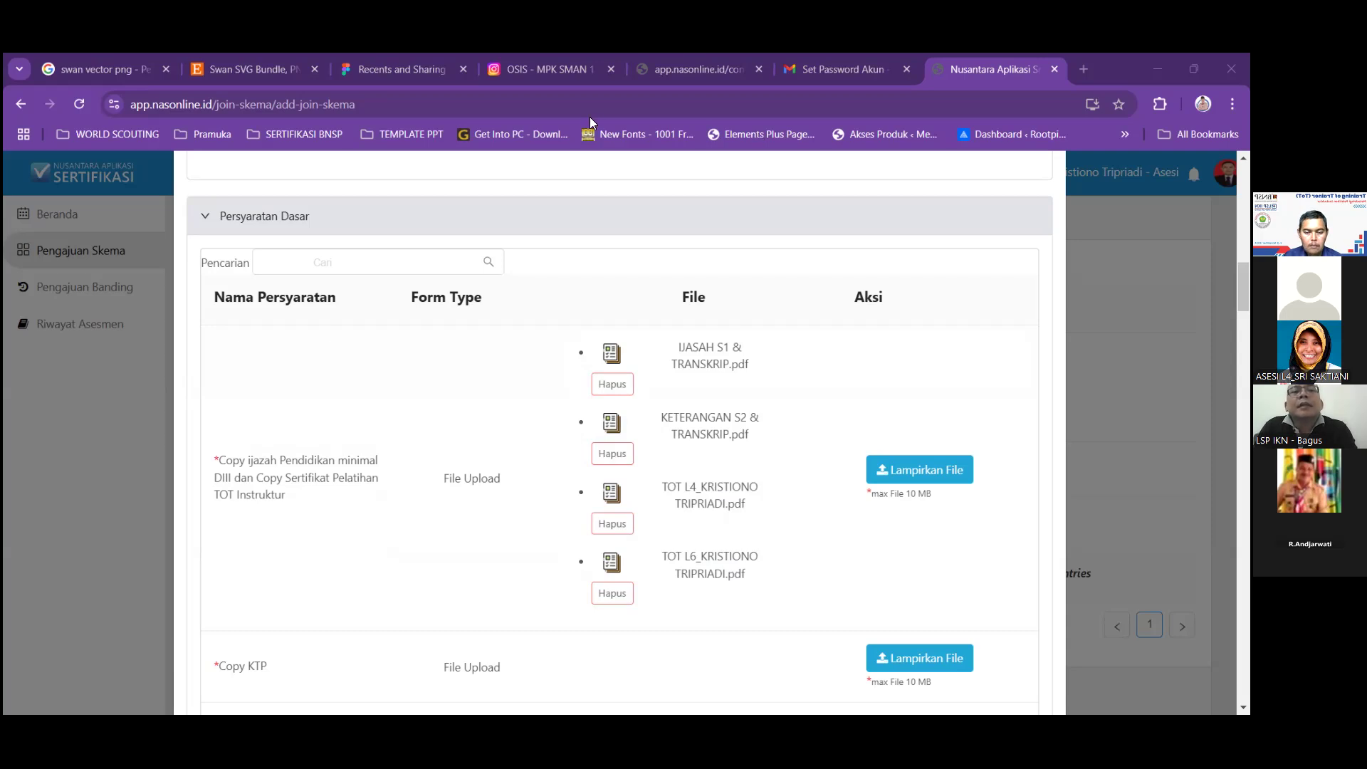
Start attaching a file to the Copy KTP requirement with Lampirkan File.
{"action": "left_click", "coordinate": [825, 511]}
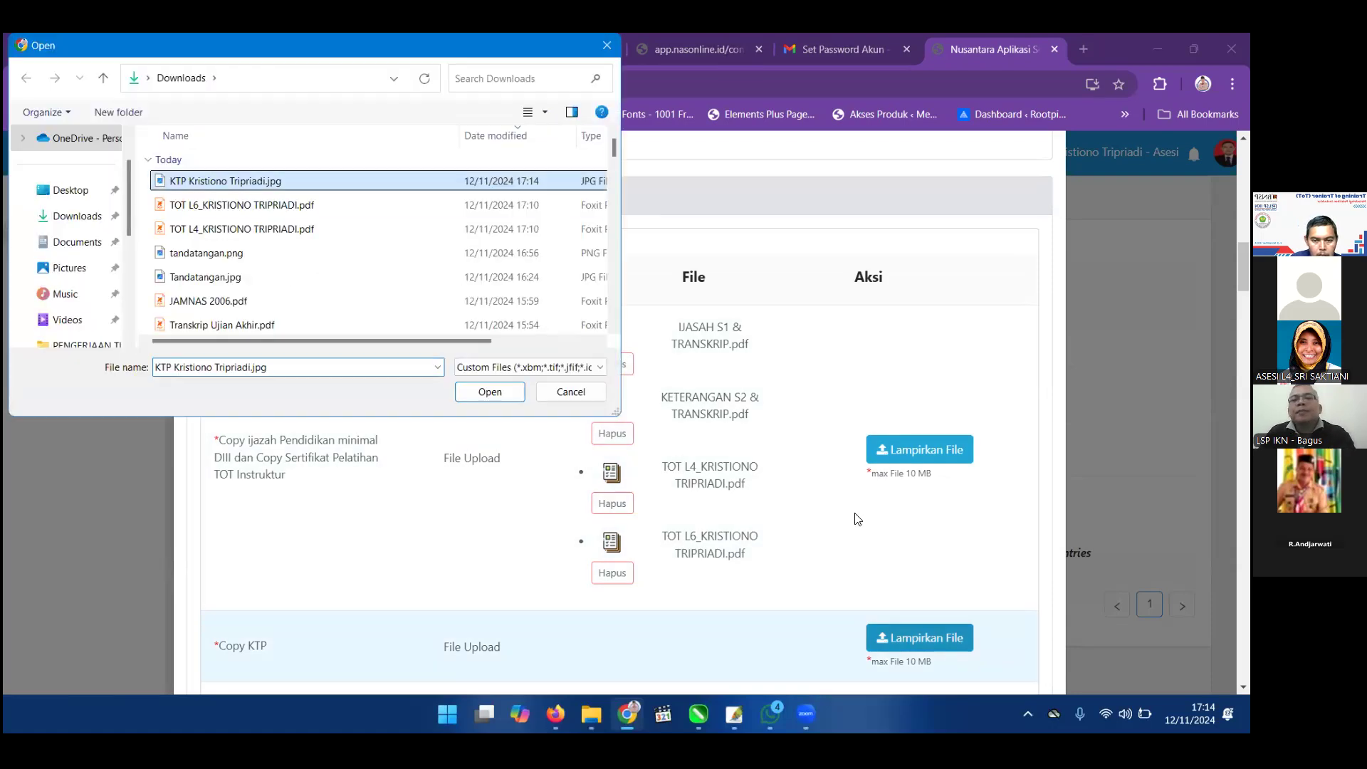
Upload the chosen KTP JPG image to the Copy KTP row.
{"action": "key", "text": "Return"}
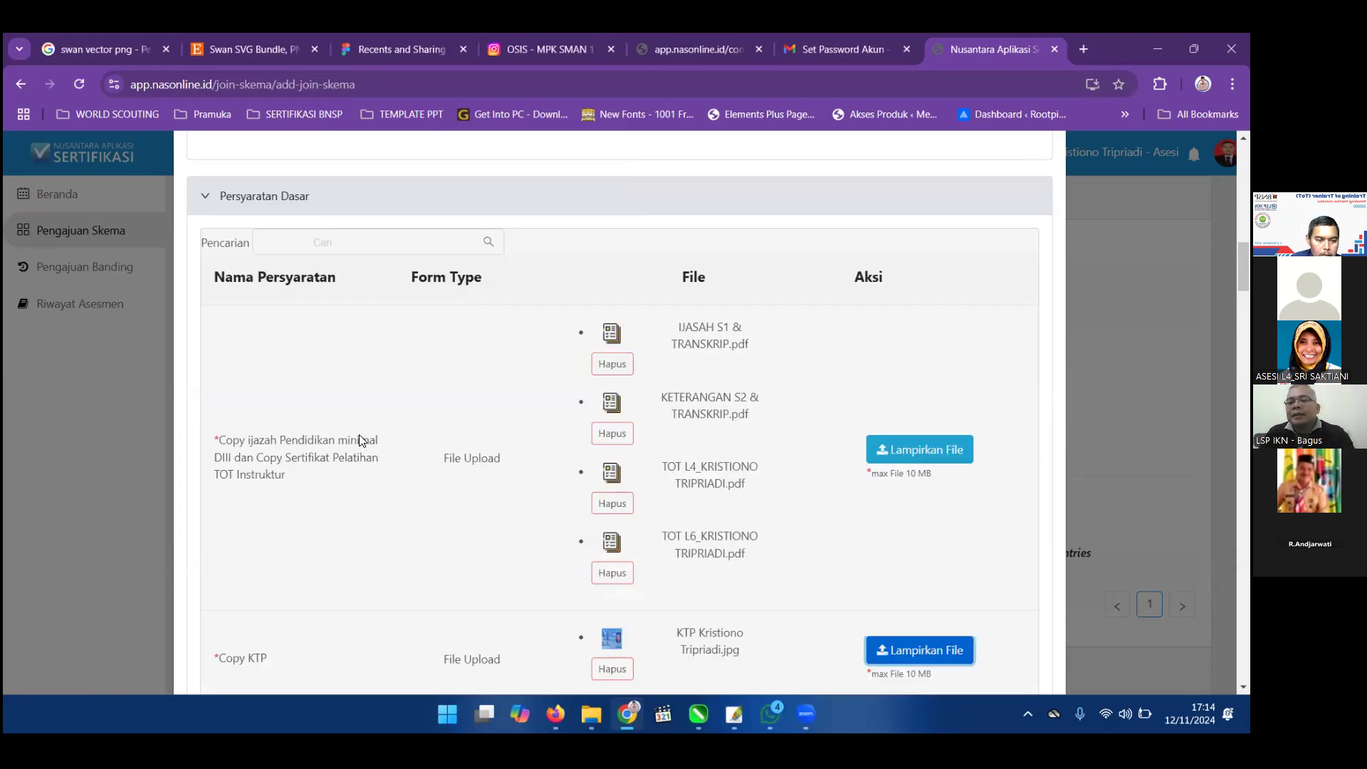
{"action": "scroll", "coordinate": [360, 441], "scroll_direction": "down", "scroll_amount": 3}
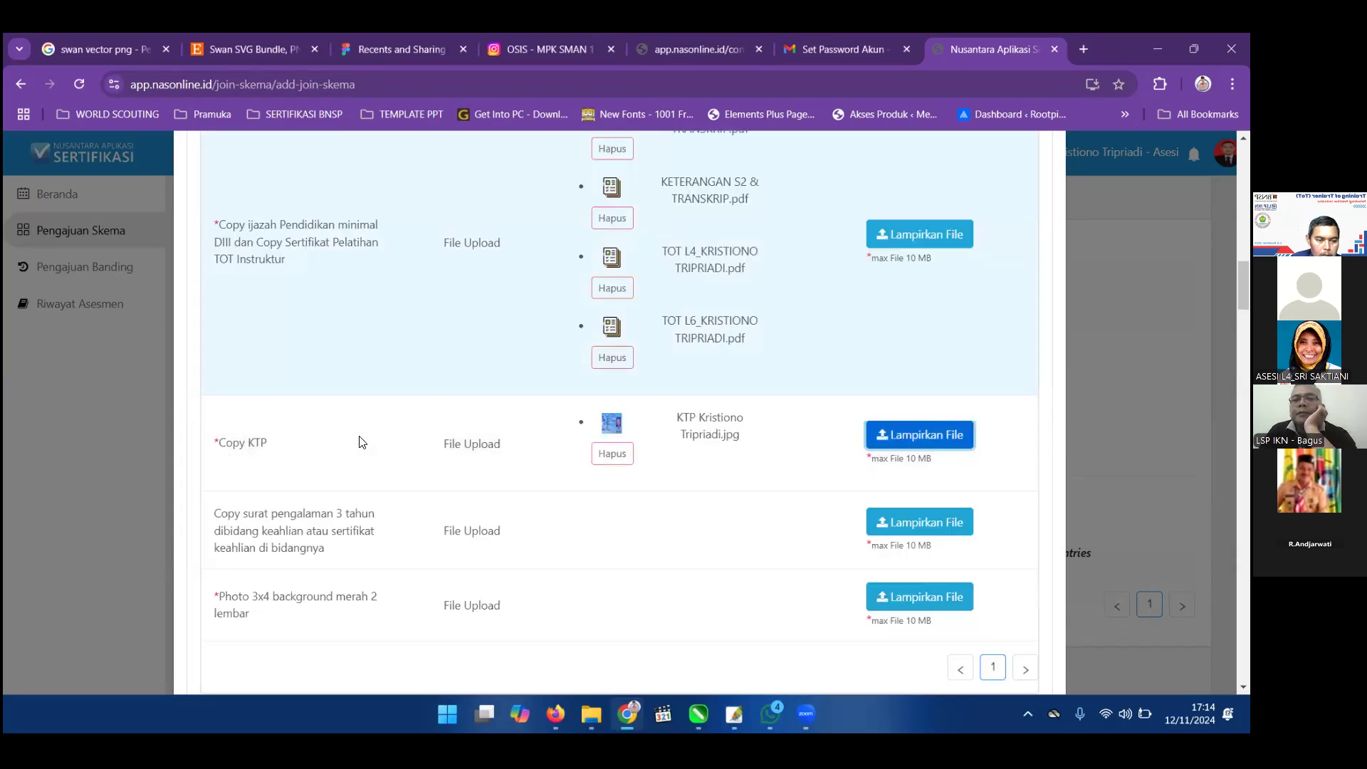
Browse Documents into the inner Dokumen Syarat Dasar Kompetensi subfolder in the file picker.
{"action": "scroll", "coordinate": [361, 442], "scroll_direction": "down", "scroll_amount": 2}
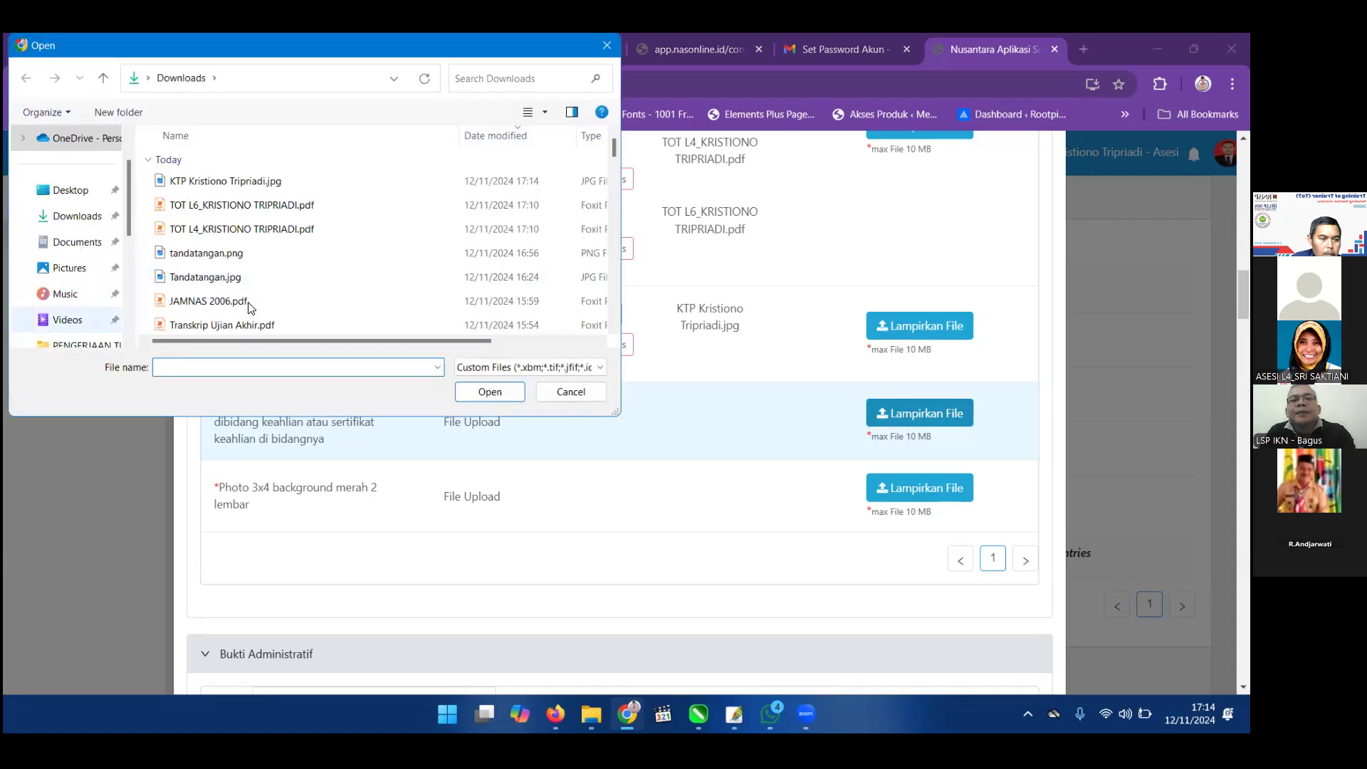
{"action": "left_click", "coordinate": [72, 242]}
{"action": "scroll", "coordinate": [256, 288], "scroll_direction": "down", "scroll_amount": 1}
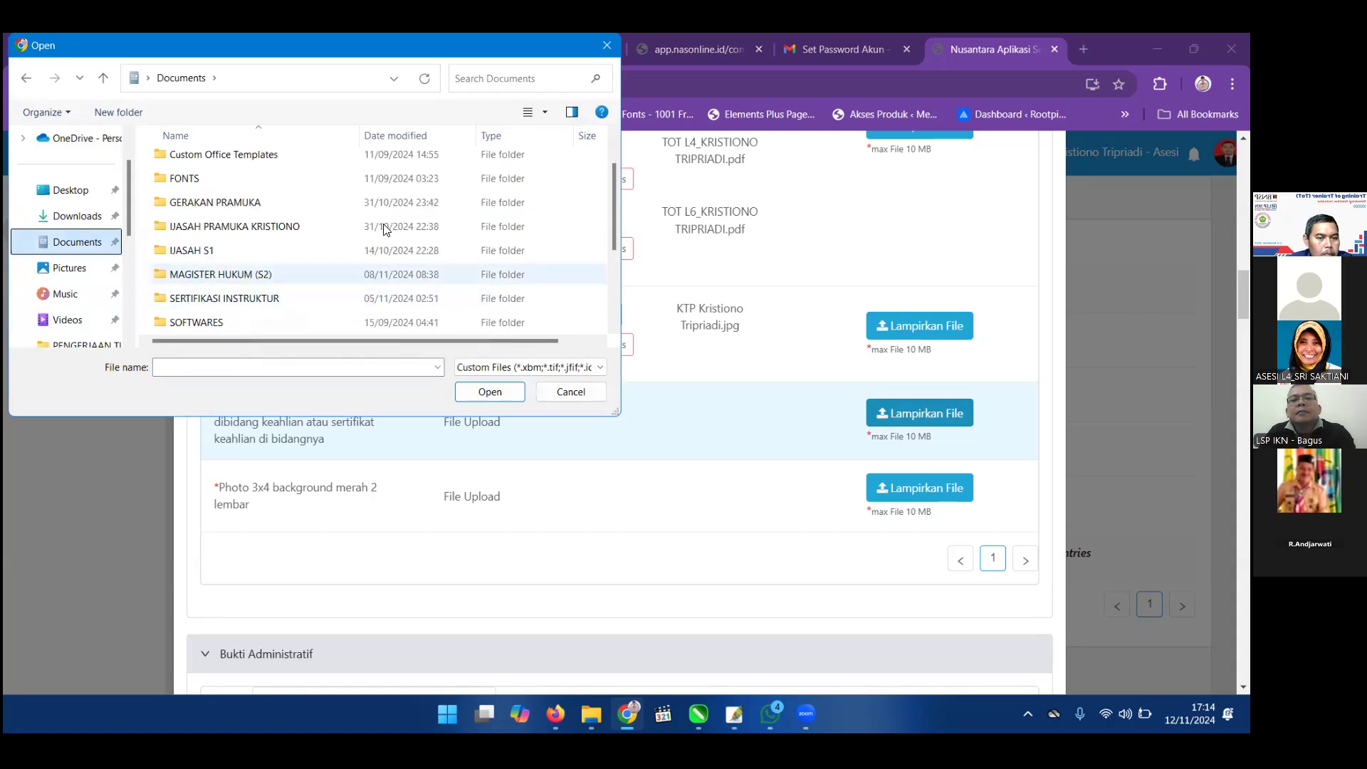
{"action": "double_click", "coordinate": [246, 298]}
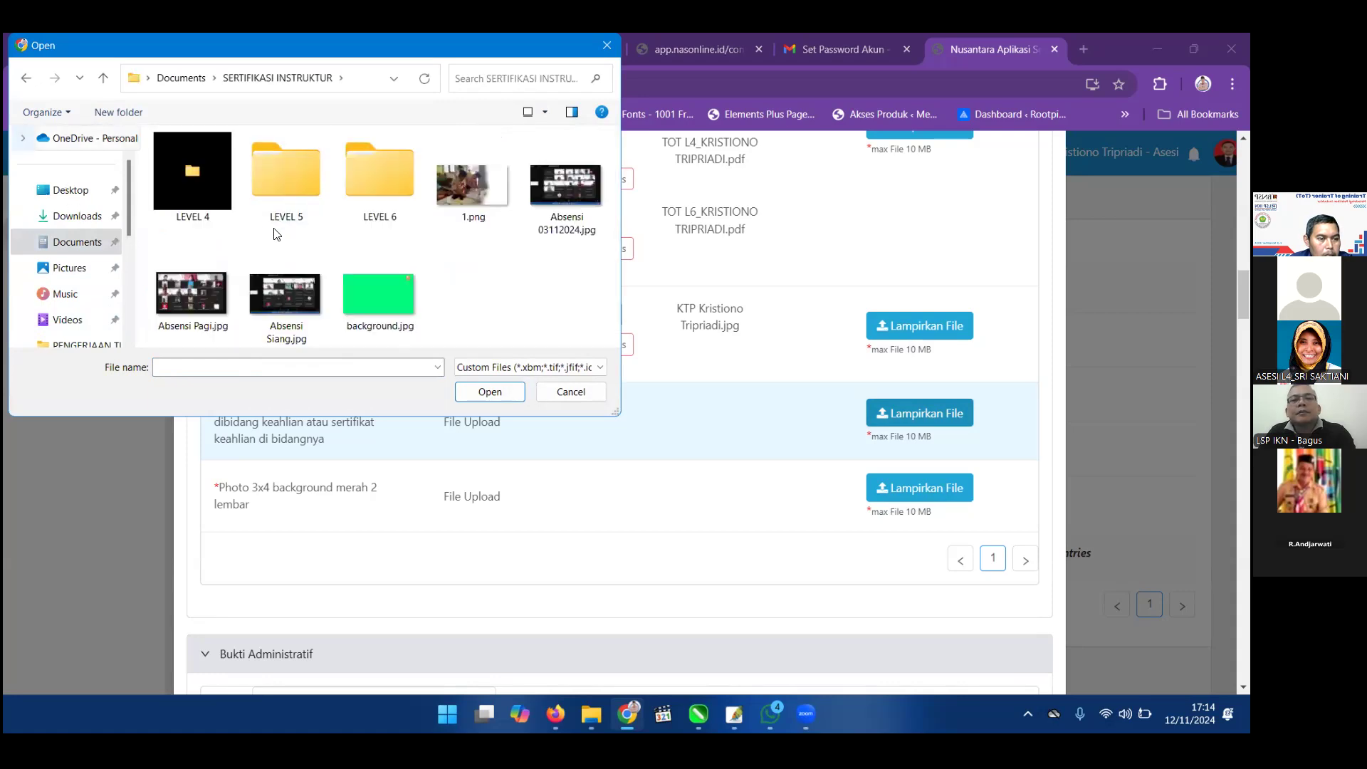
{"action": "key", "text": "alt+Left"}
{"action": "key", "text": "alt+Left"}
{"action": "scroll", "coordinate": [274, 184], "scroll_direction": "down", "scroll_amount": 10}
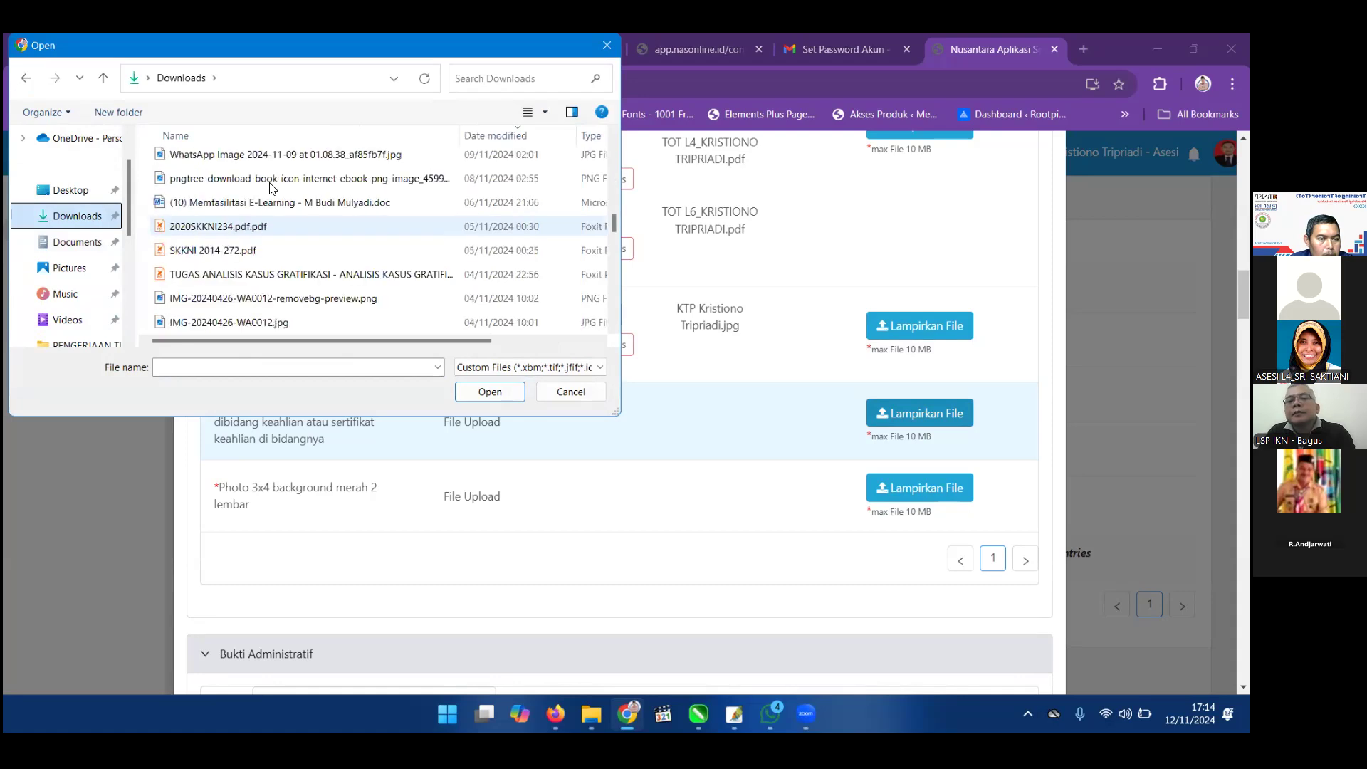
{"action": "scroll", "coordinate": [272, 207], "scroll_direction": "down", "scroll_amount": 3}
{"action": "scroll", "coordinate": [271, 254], "scroll_direction": "up", "scroll_amount": 1}
{"action": "key", "text": "Up"}
{"action": "key", "text": "Return"}
{"action": "key", "text": "Down"}
{"action": "key", "text": "Return"}
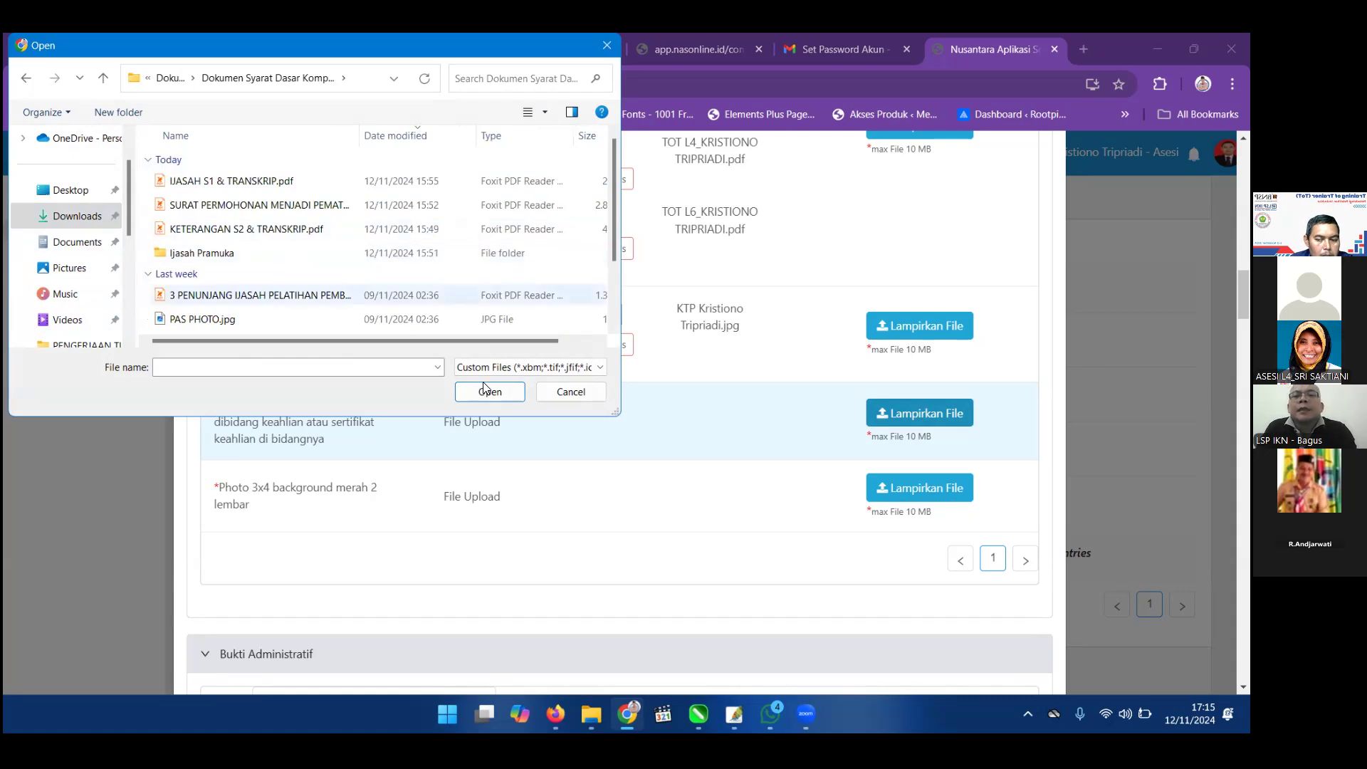
Upload SURAT KETERANGAN MEMBINA.pdf and the supporting training diploma PDF to the experience requirement.
{"action": "scroll", "coordinate": [278, 299], "scroll_direction": "down", "scroll_amount": 1}
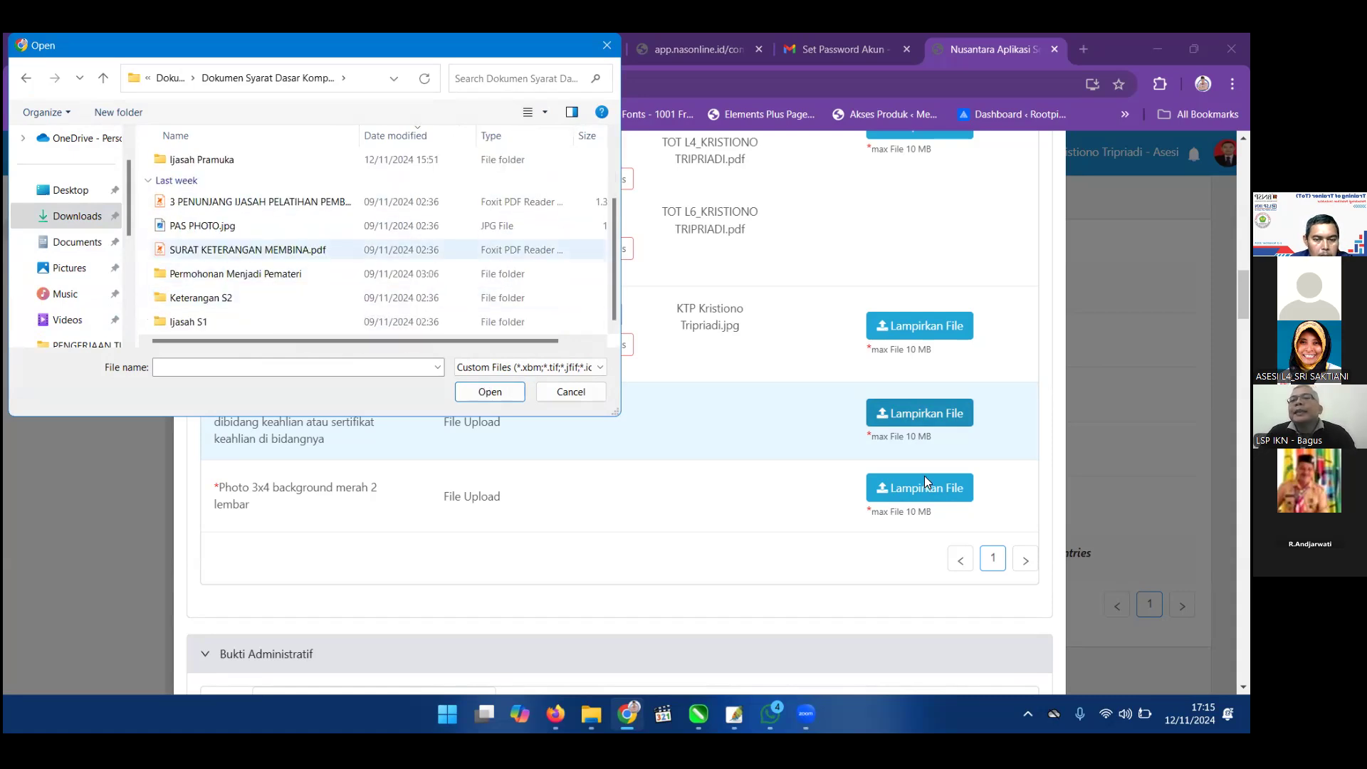
{"action": "left_click", "coordinate": [278, 250]}
{"action": "left_click", "coordinate": [490, 392]}
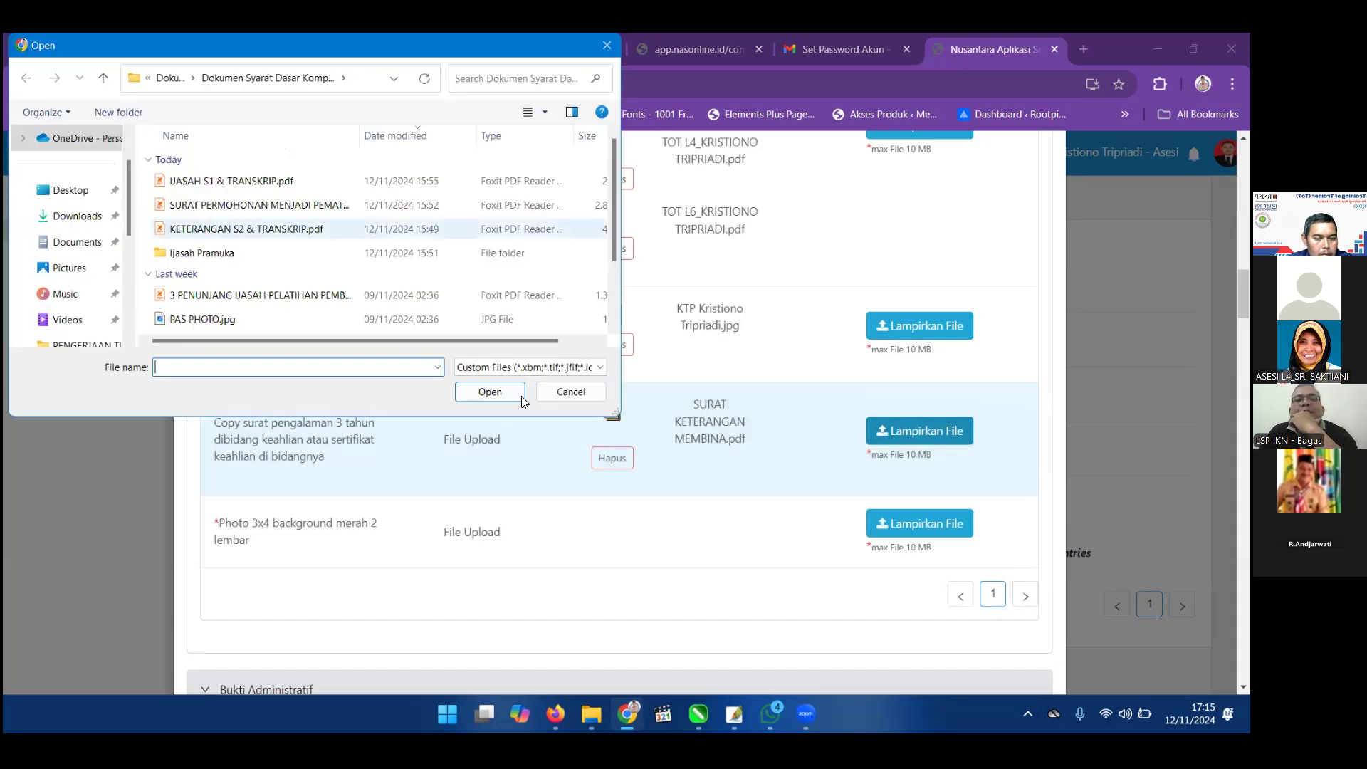
{"action": "left_click", "coordinate": [259, 295]}
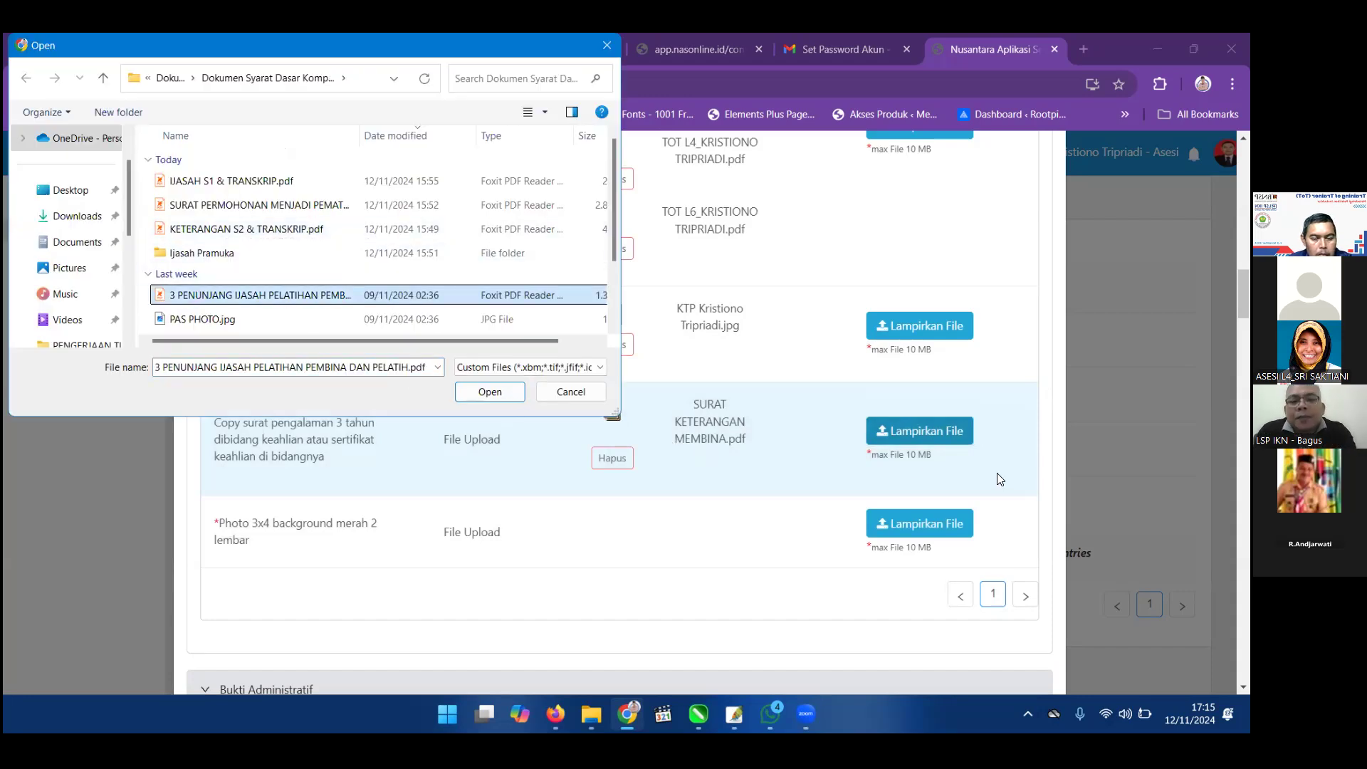
{"action": "key", "text": "Return"}
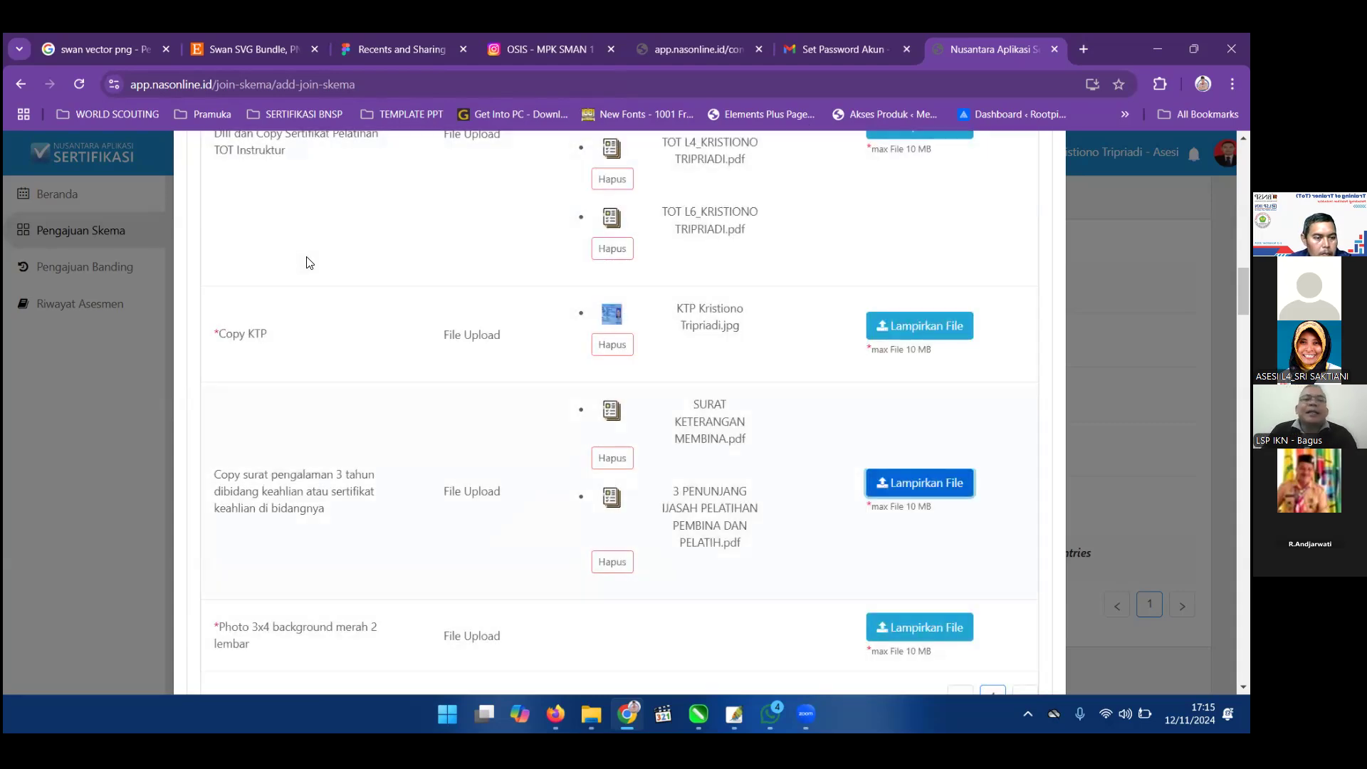
Attach SURAT KETERANGAN MEMBINA.pdf to the experience requirement a second time.
{"action": "left_click", "coordinate": [899, 485]}
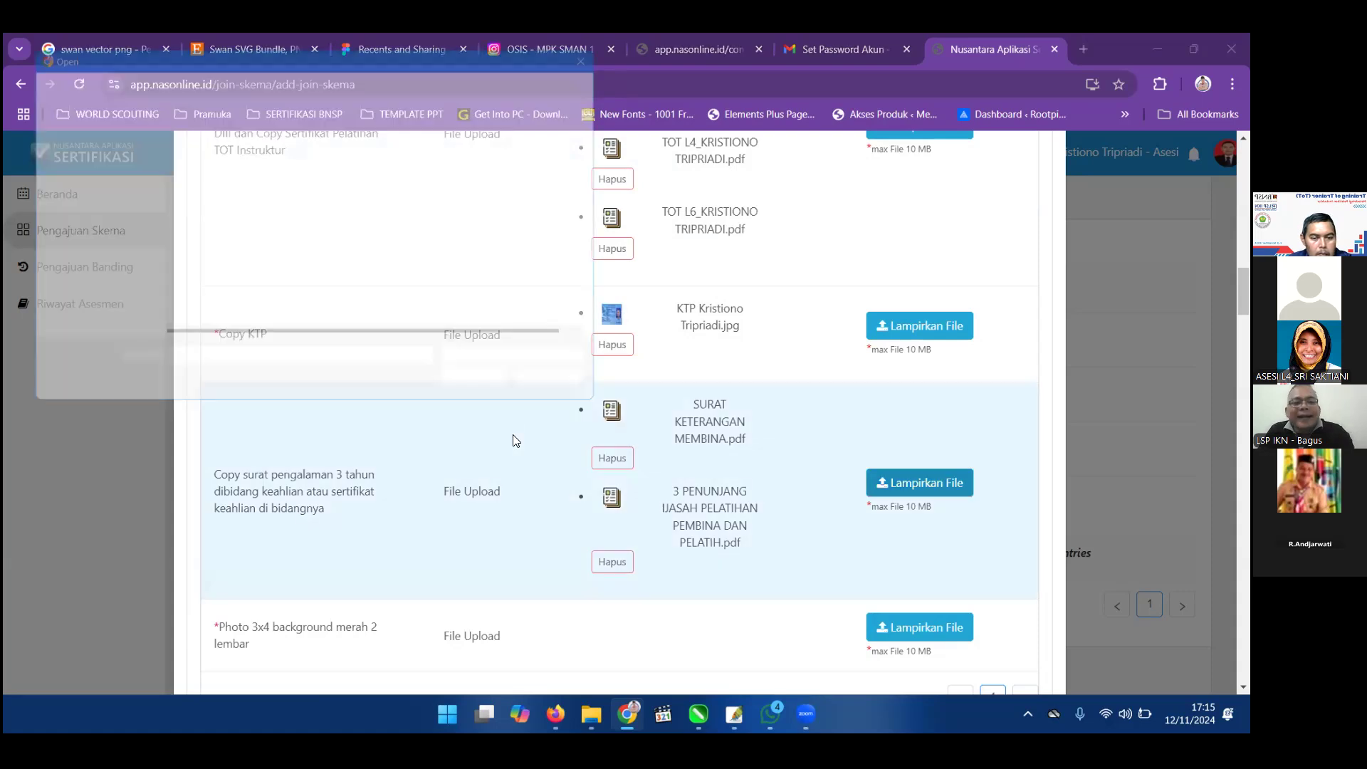
{"action": "scroll", "coordinate": [299, 251], "scroll_direction": "down", "scroll_amount": 1}
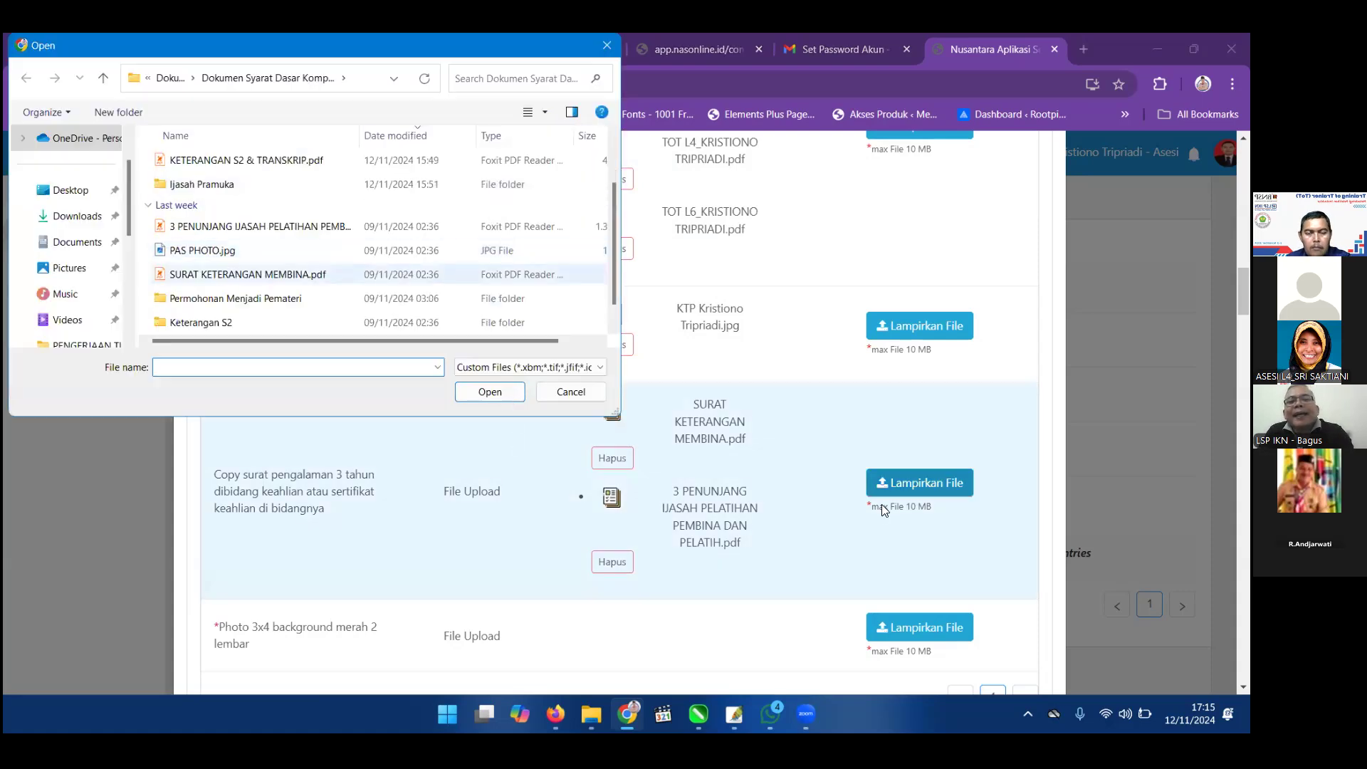
{"action": "left_click", "coordinate": [248, 275]}
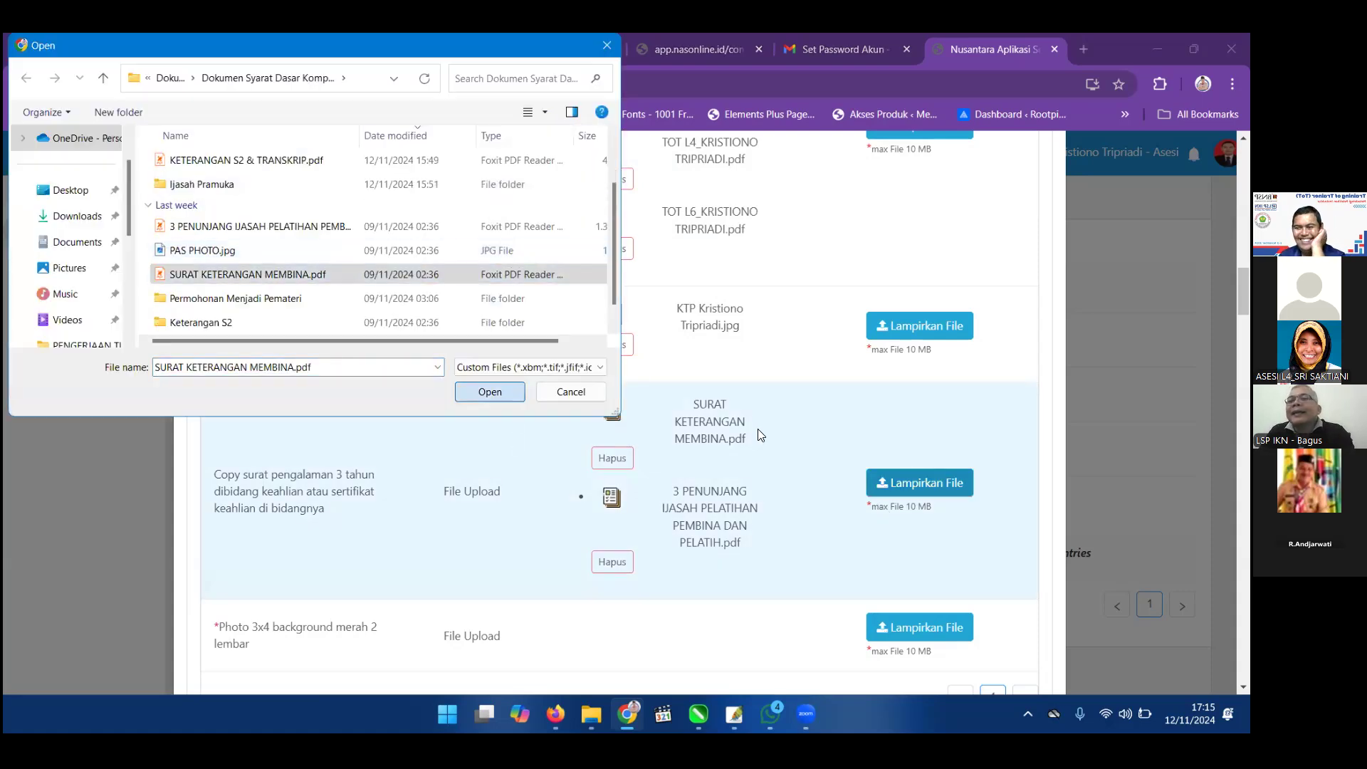
{"action": "key", "text": "Return"}
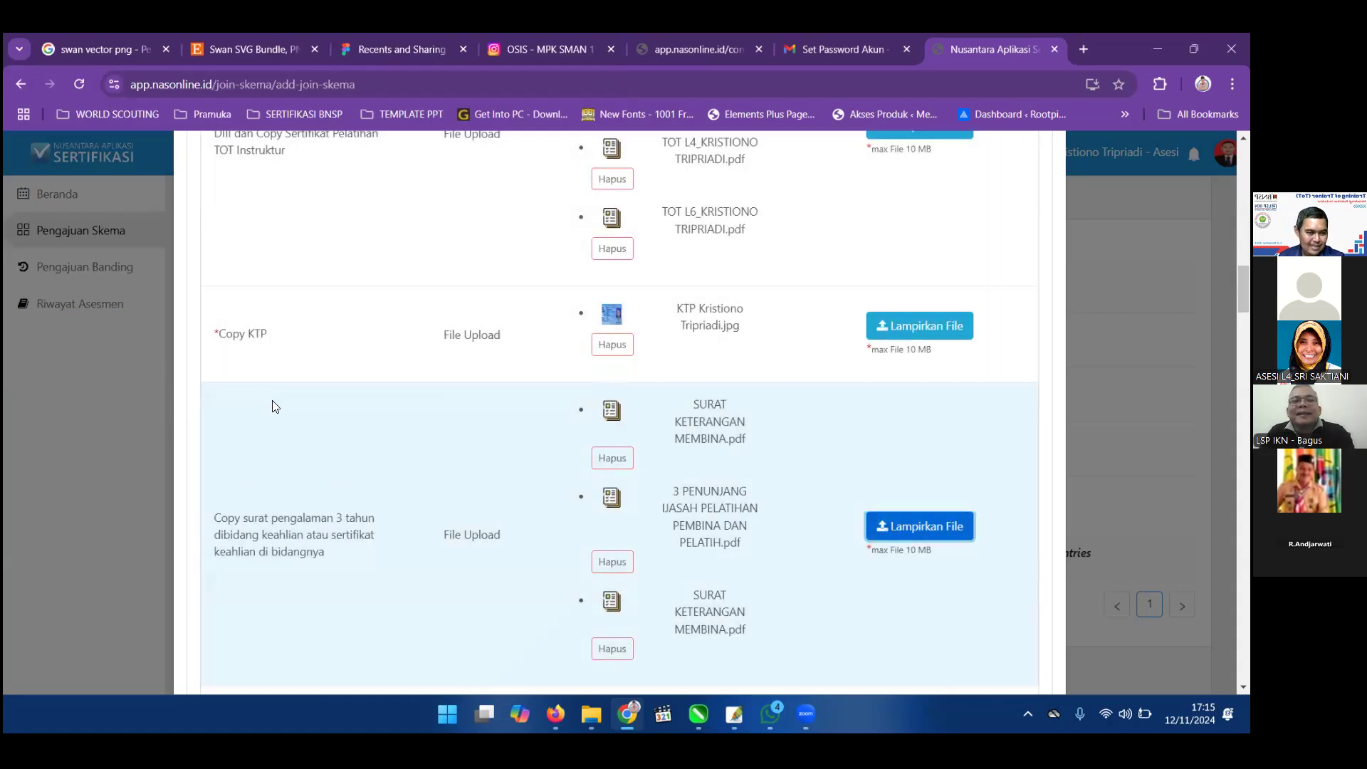
{"action": "scroll", "coordinate": [652, 666], "scroll_direction": "down", "scroll_amount": 5}
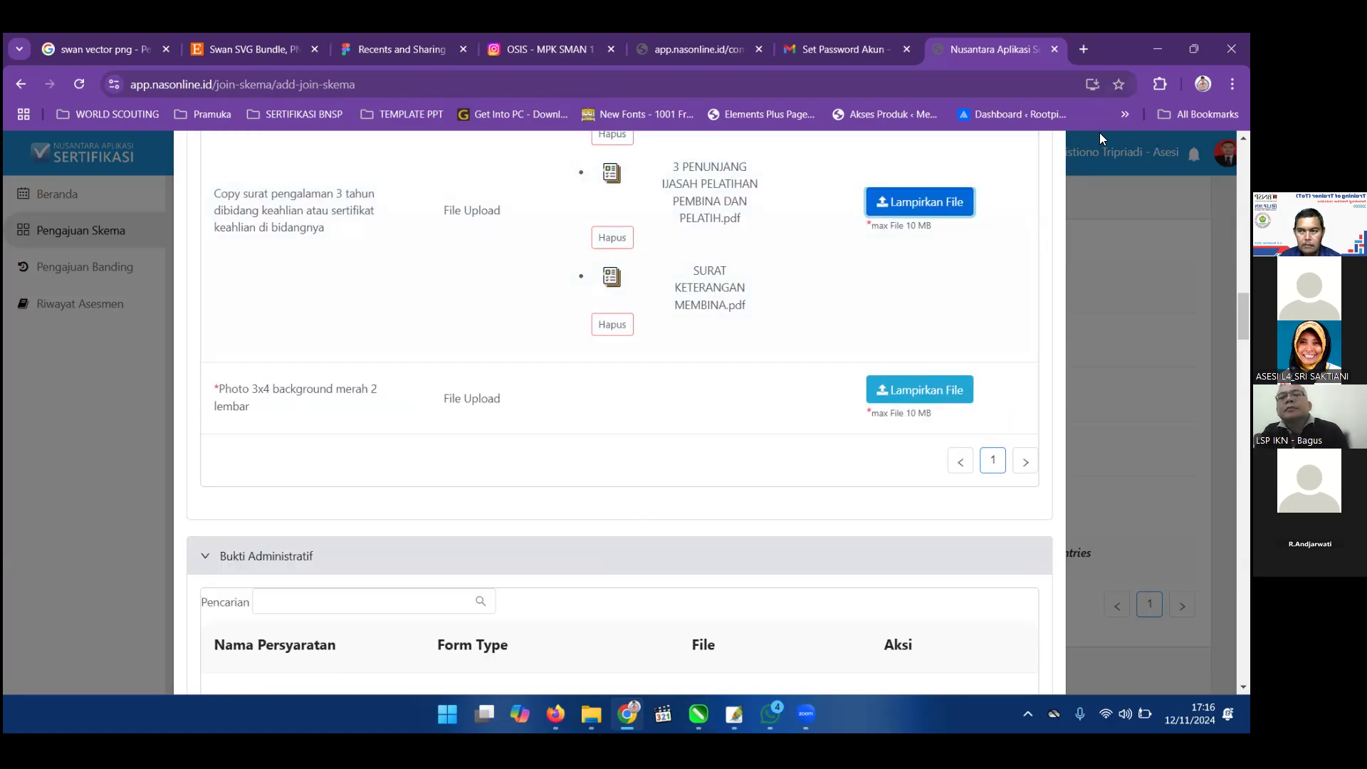
Save the chat's pas photo to Downloads as a JPG named 'Pas Photo' plus the applicant's name.
{"action": "key", "text": "alt+Tab"}
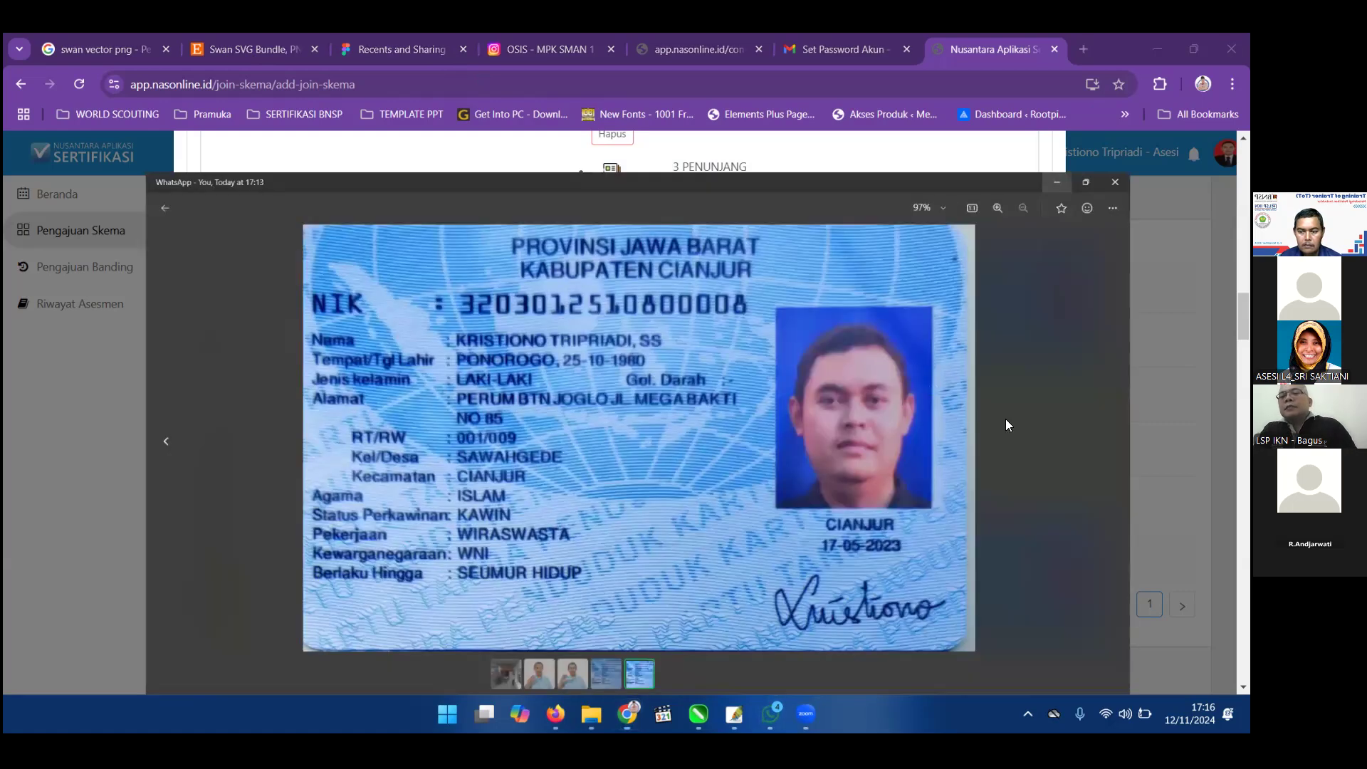
{"action": "left_click", "coordinate": [1061, 174]}
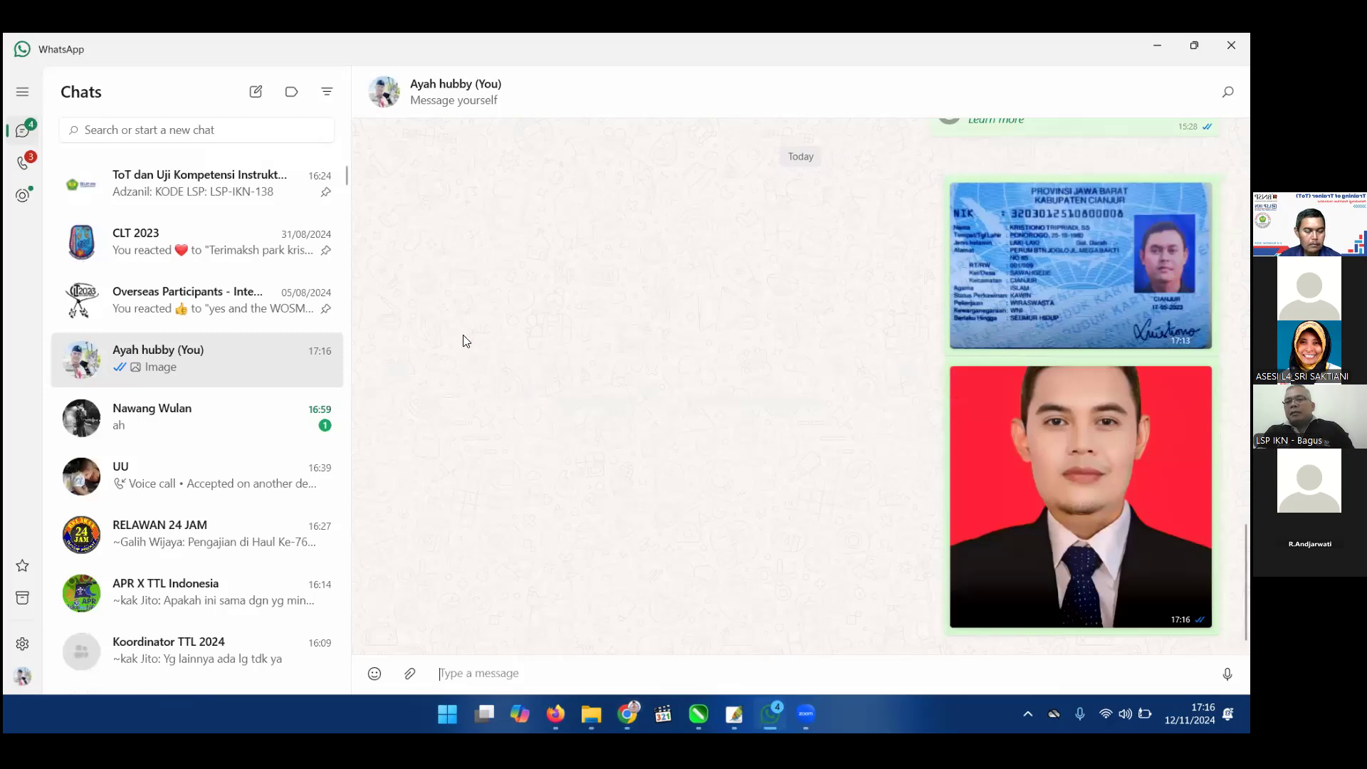
{"action": "right_click", "coordinate": [1009, 421]}
{"action": "left_click", "coordinate": [1064, 165]}
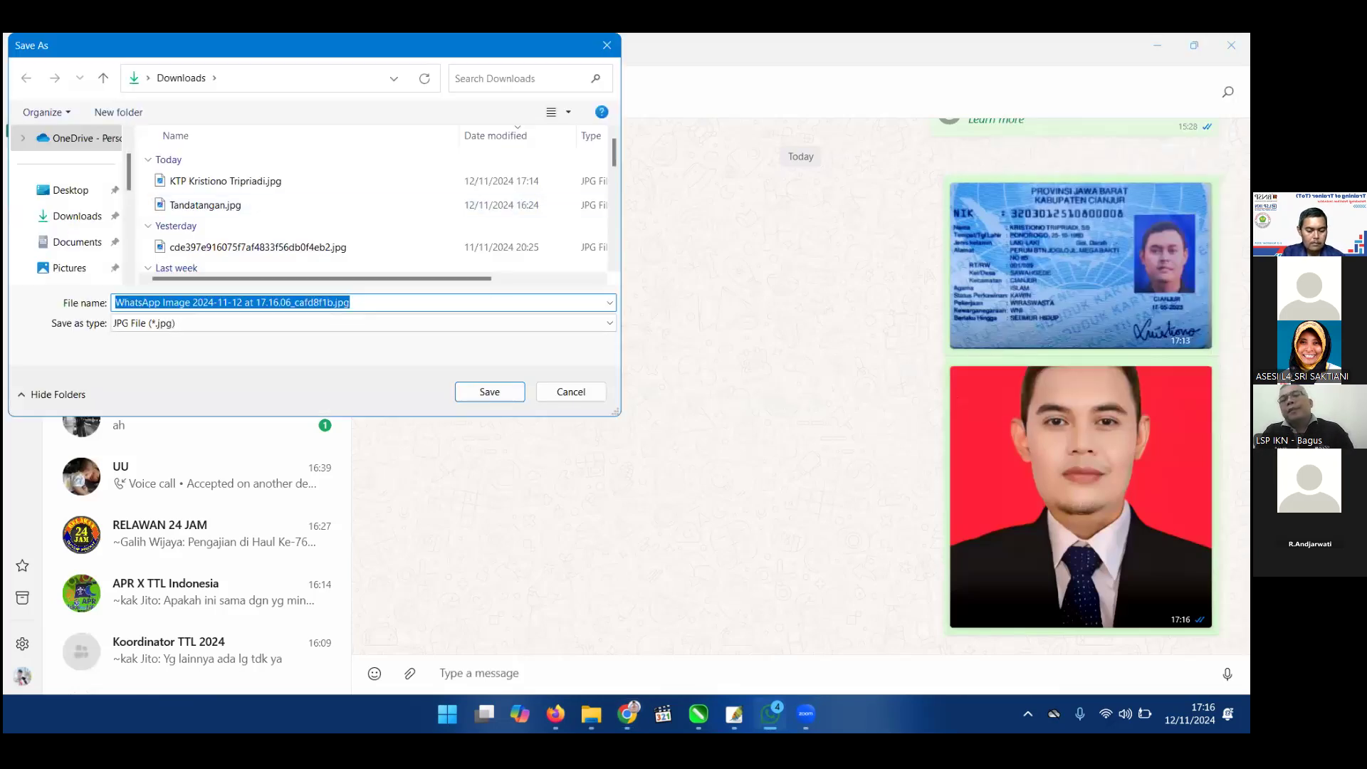
{"action": "type", "text": "Pas Photo Kristiono"}
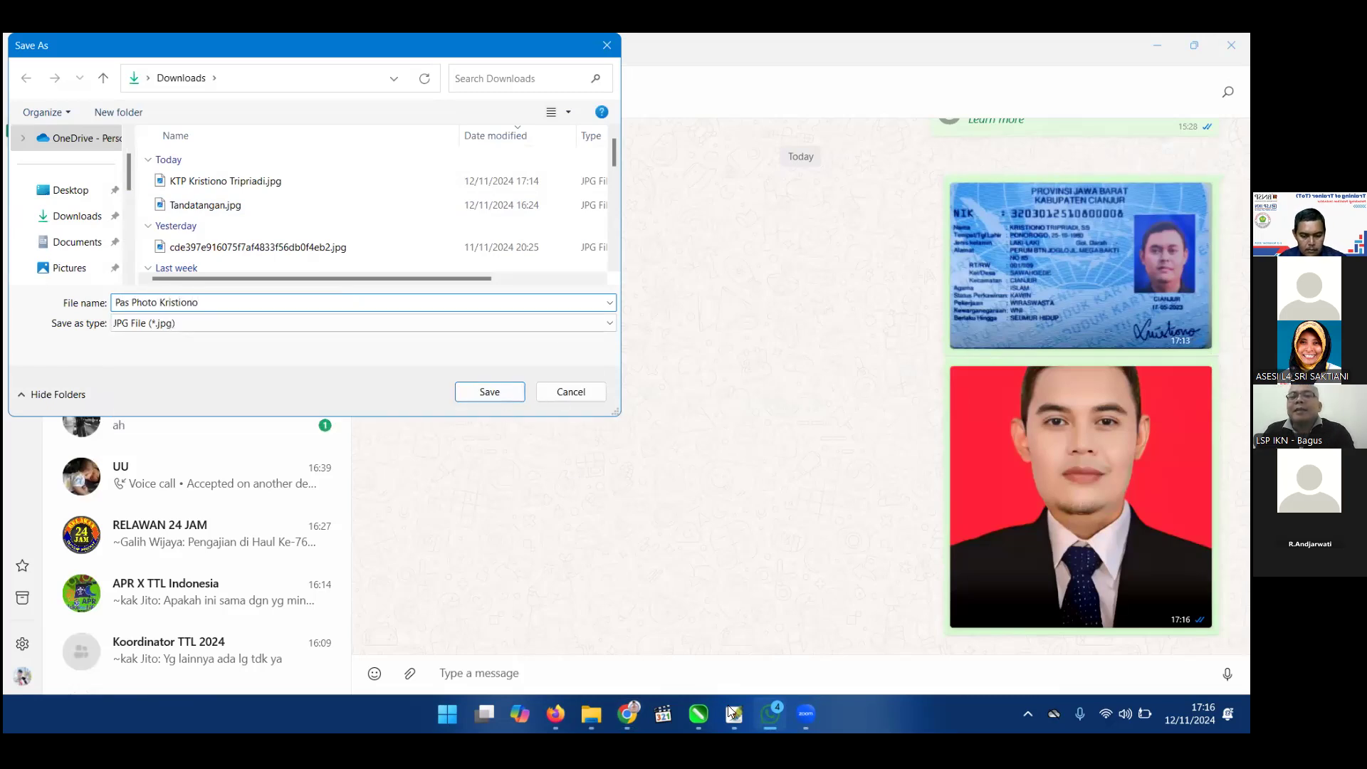
{"action": "key", "text": "Return"}
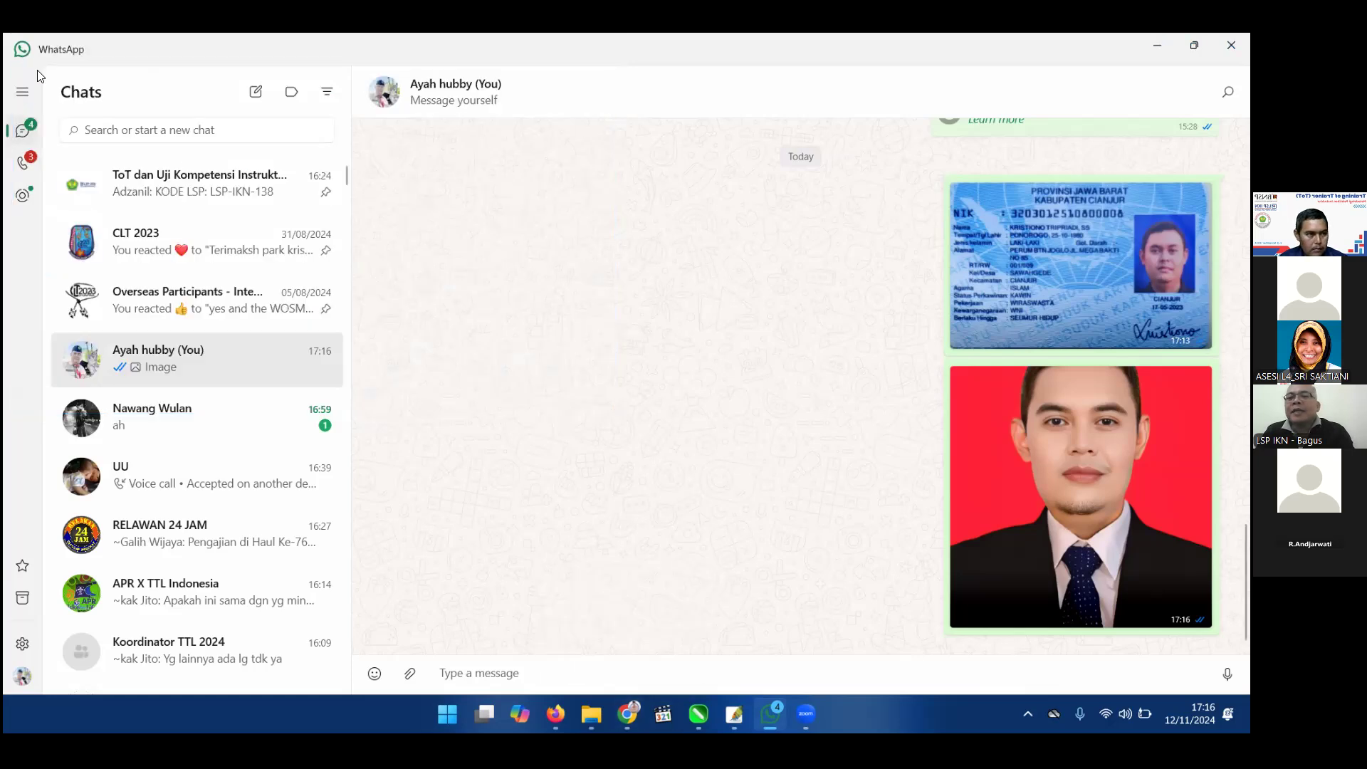
Open the saved pas photo in Photoshop for editing.
{"action": "mouse_move", "coordinate": [734, 714]}
{"action": "left_click", "coordinate": [734, 636]}
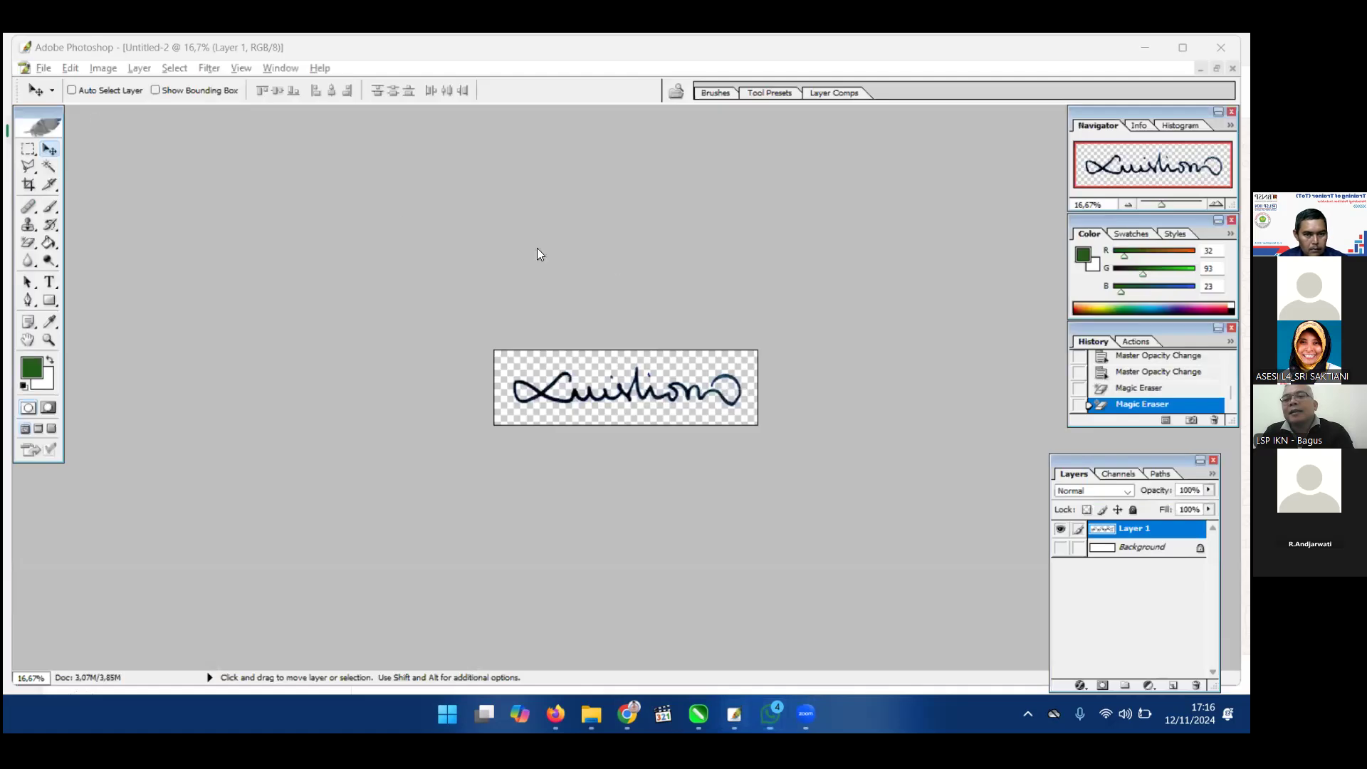
{"action": "key", "text": "alt+f"}
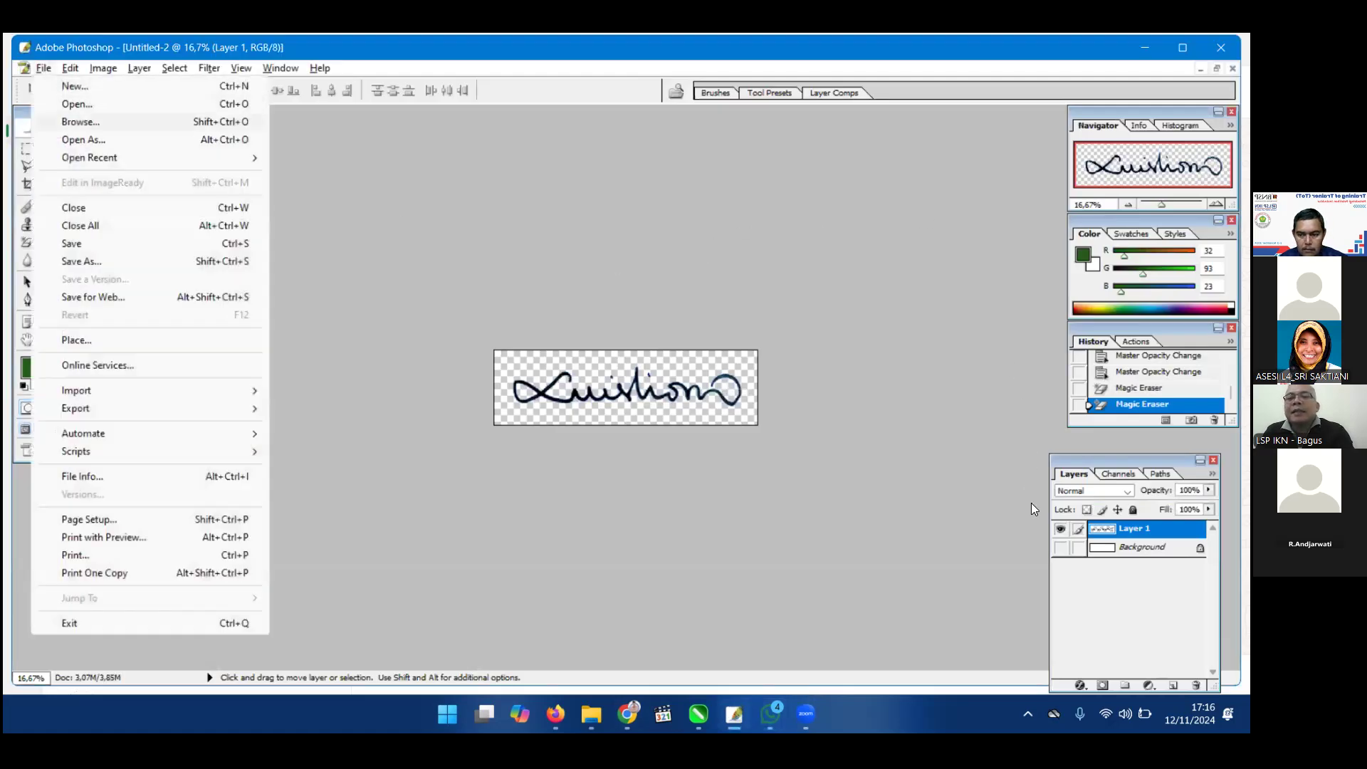
{"action": "key", "text": "o"}
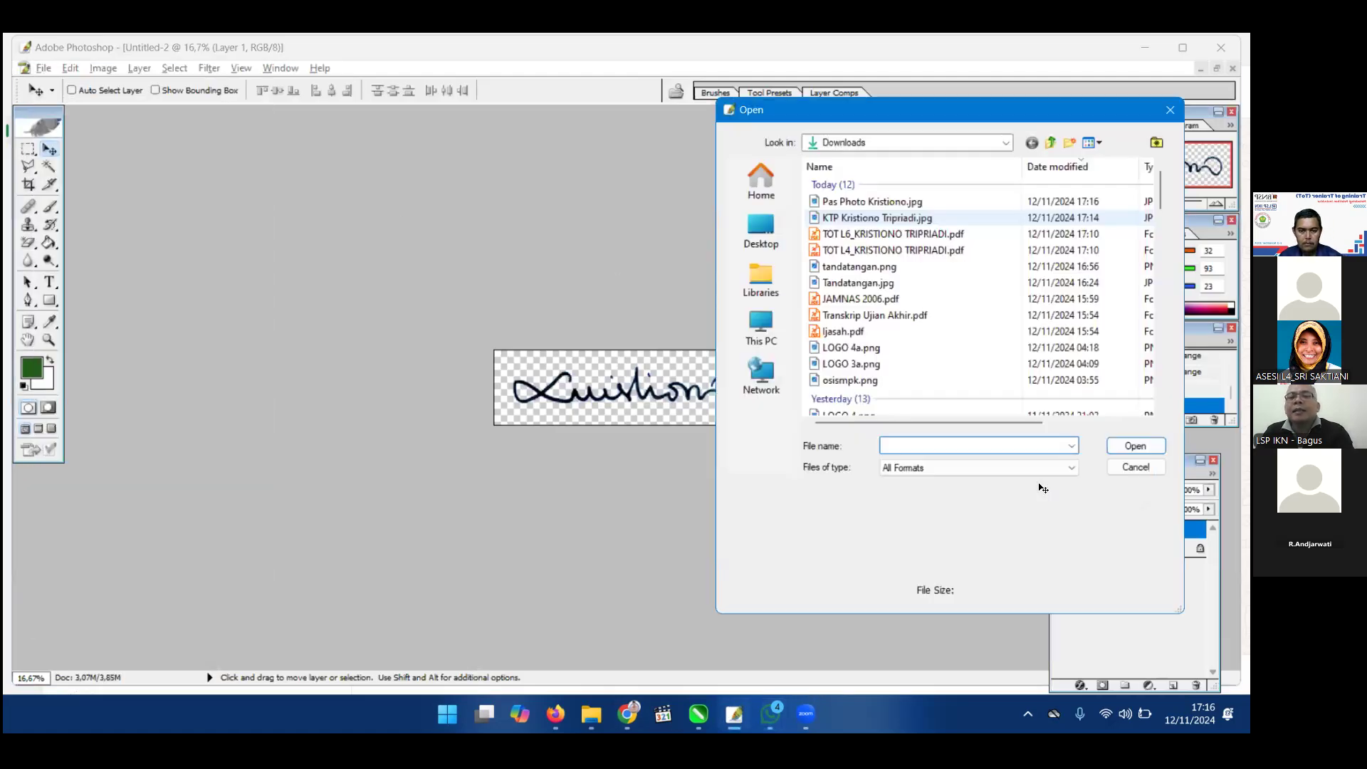
{"action": "key", "text": "Up"}
{"action": "key", "text": "Return"}
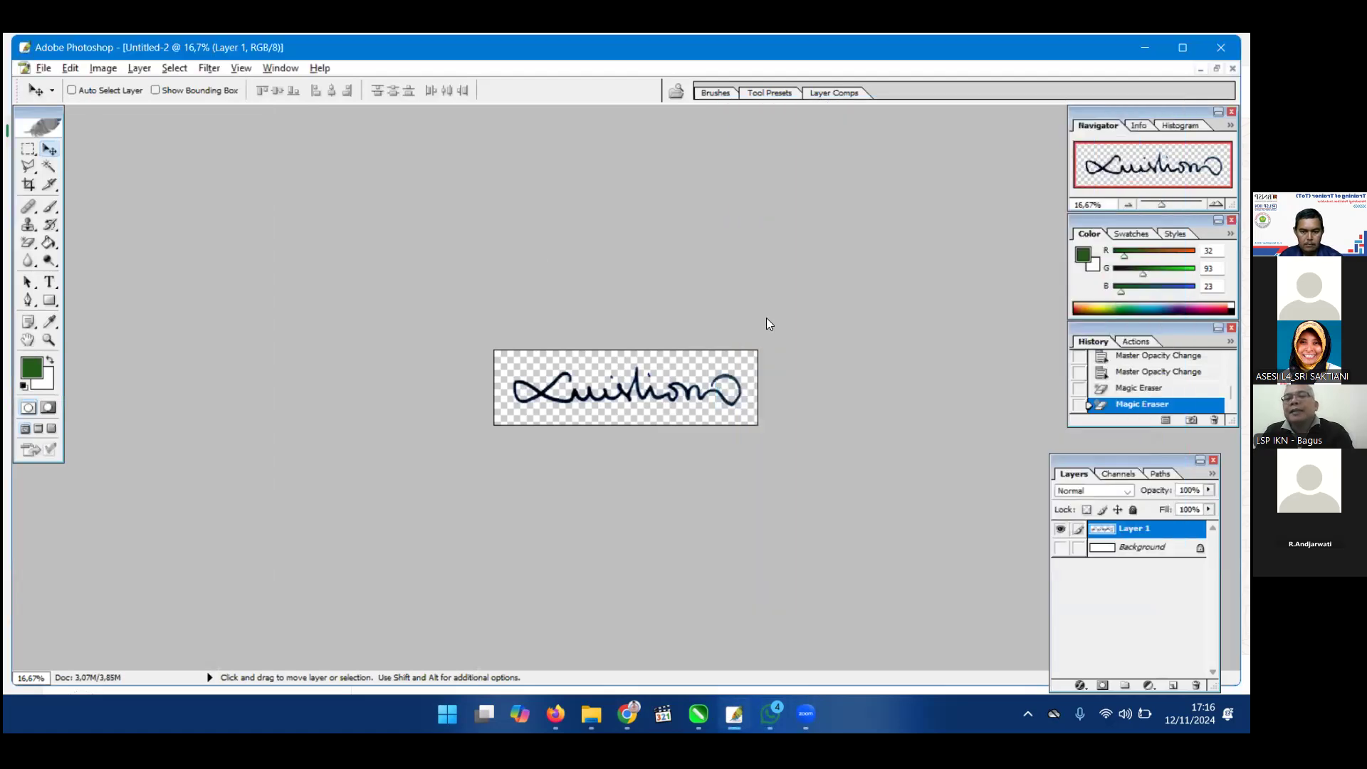
Apply Auto Color and a slightly darkening Curves adjustment to the pas photo.
{"action": "key", "text": "ctrl+b"}
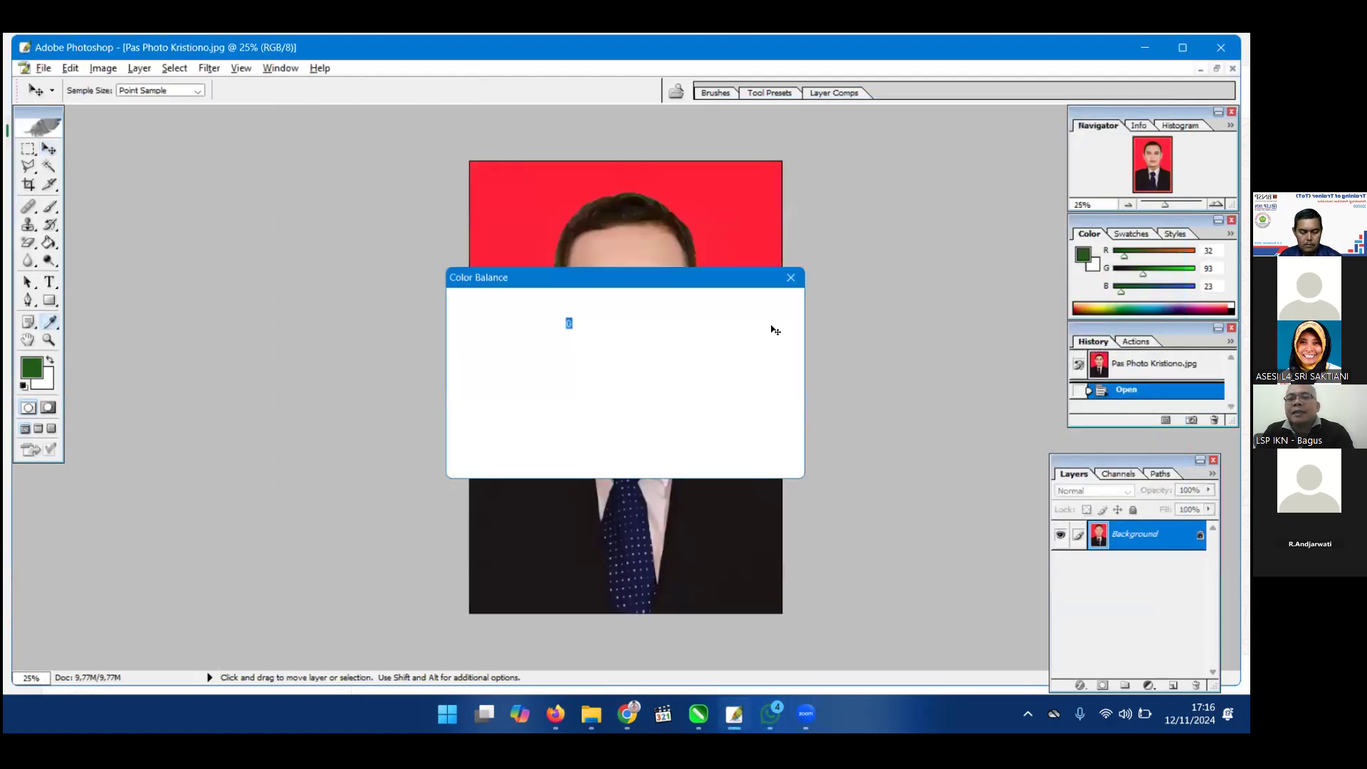
{"action": "left_click", "coordinate": [774, 326]}
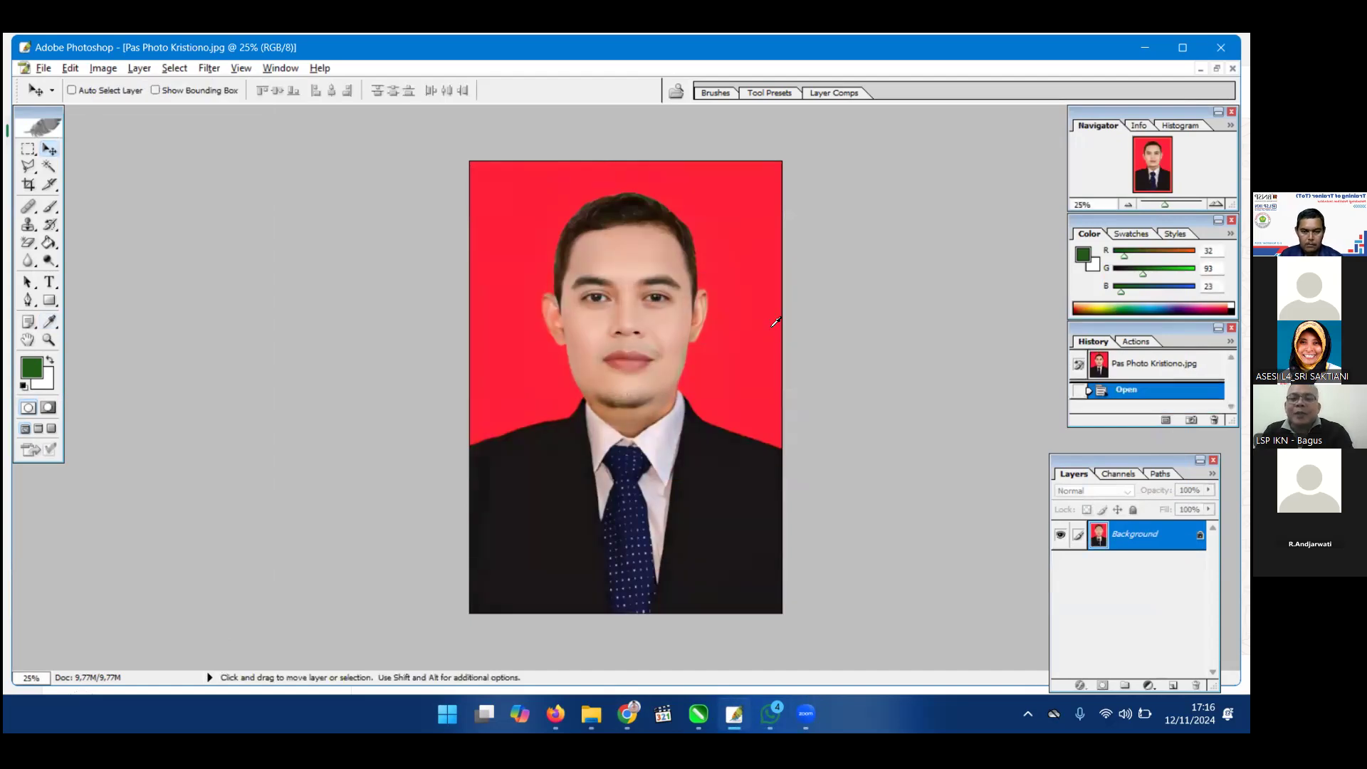
{"action": "key", "text": "ctrl+shift+b"}
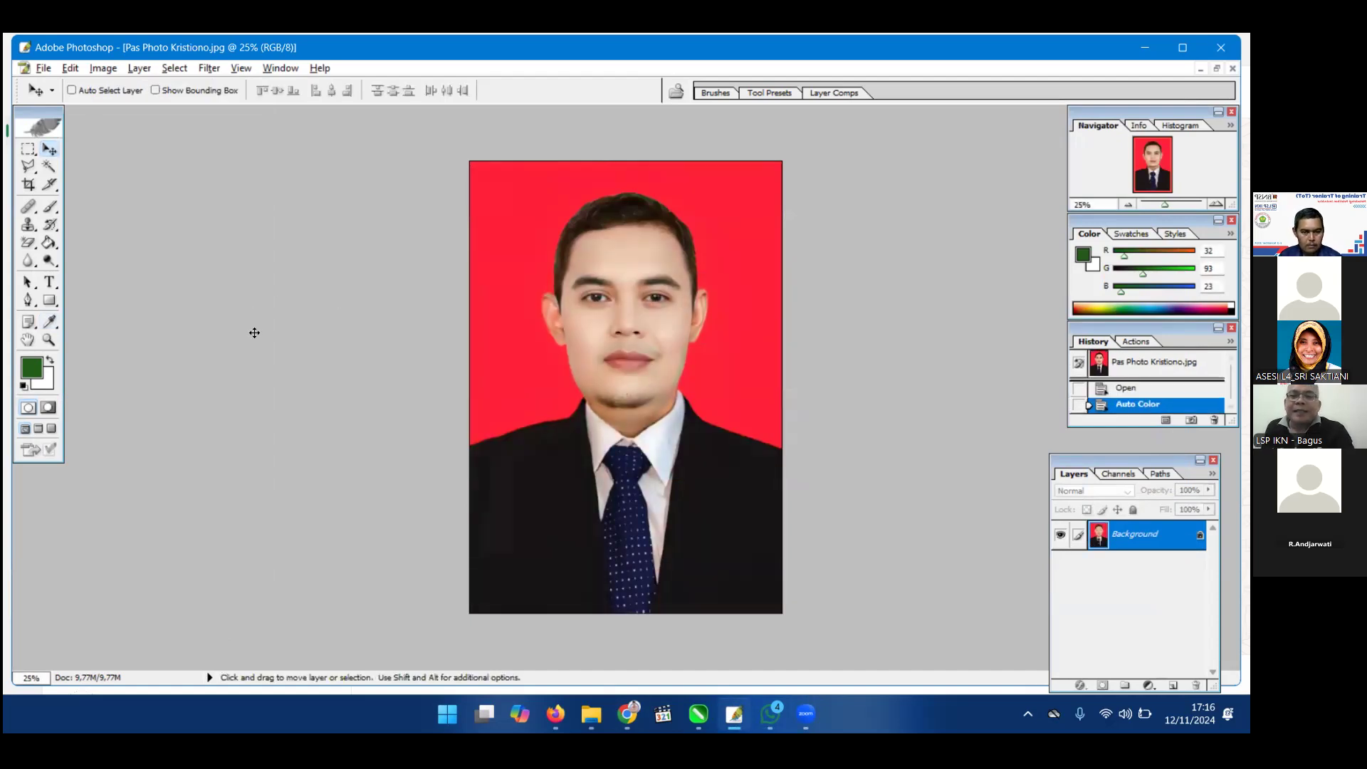
{"action": "key", "text": "ctrl+m"}
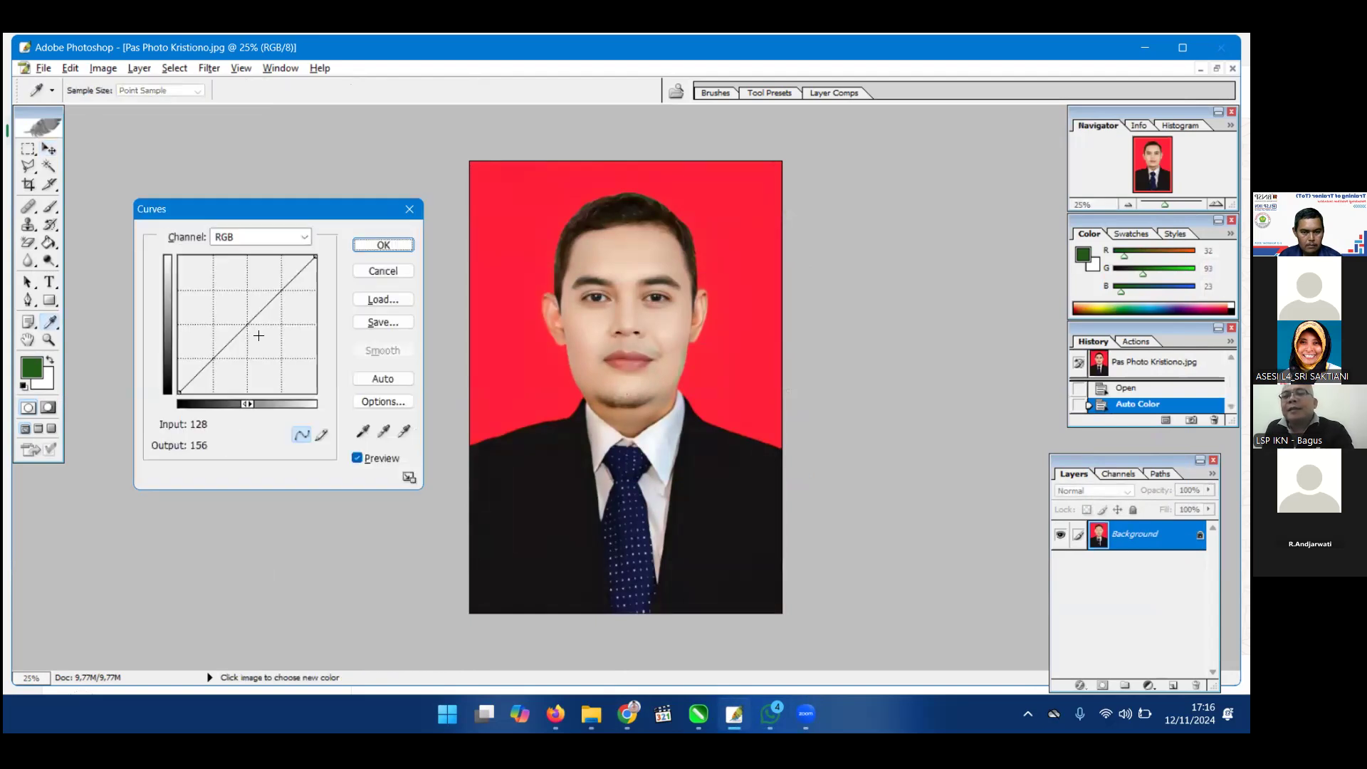
{"action": "left_click_drag", "start_coordinate": [255, 325], "coordinate": [255, 334]}
{"action": "key", "text": "Return"}
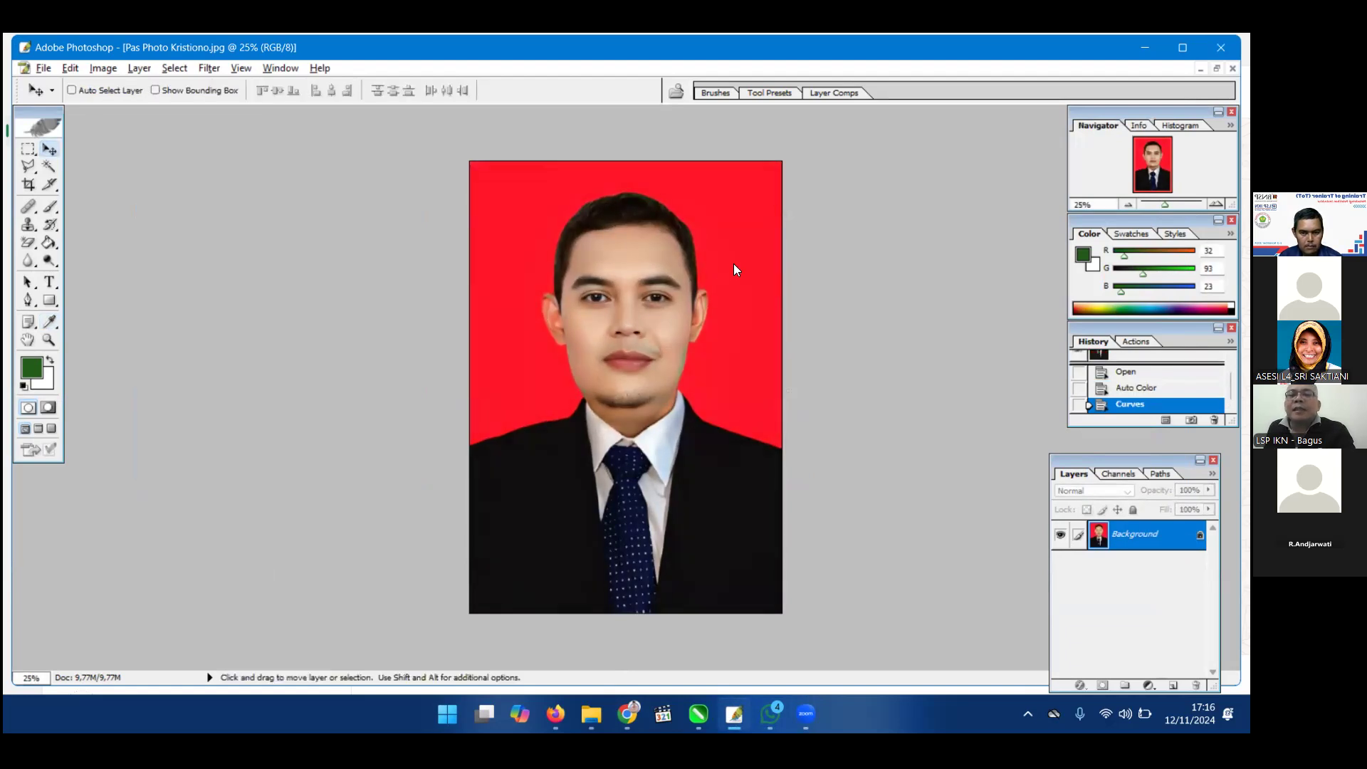
Save the photo as a JPEG at quality 12 and return to the certification form.
{"action": "key", "text": "ctrl+s"}
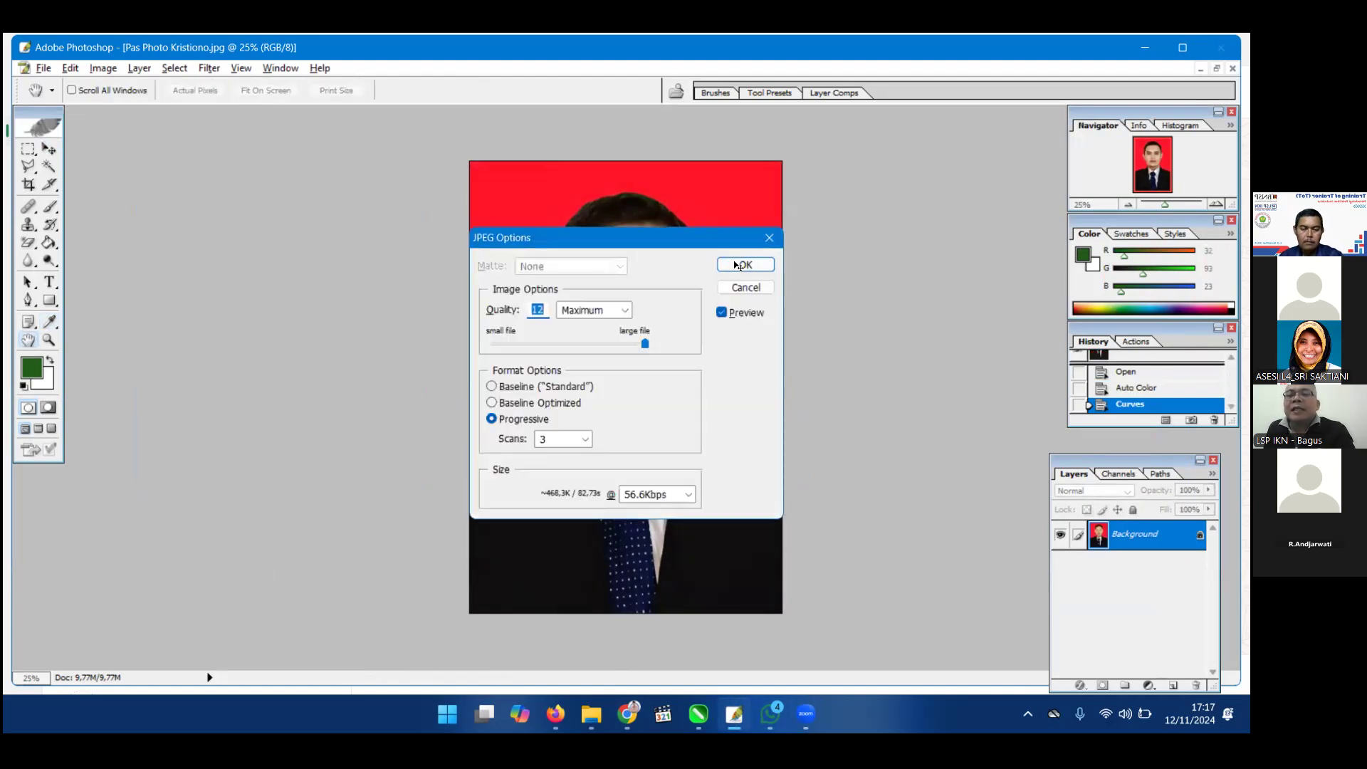
{"action": "left_click", "coordinate": [746, 264]}
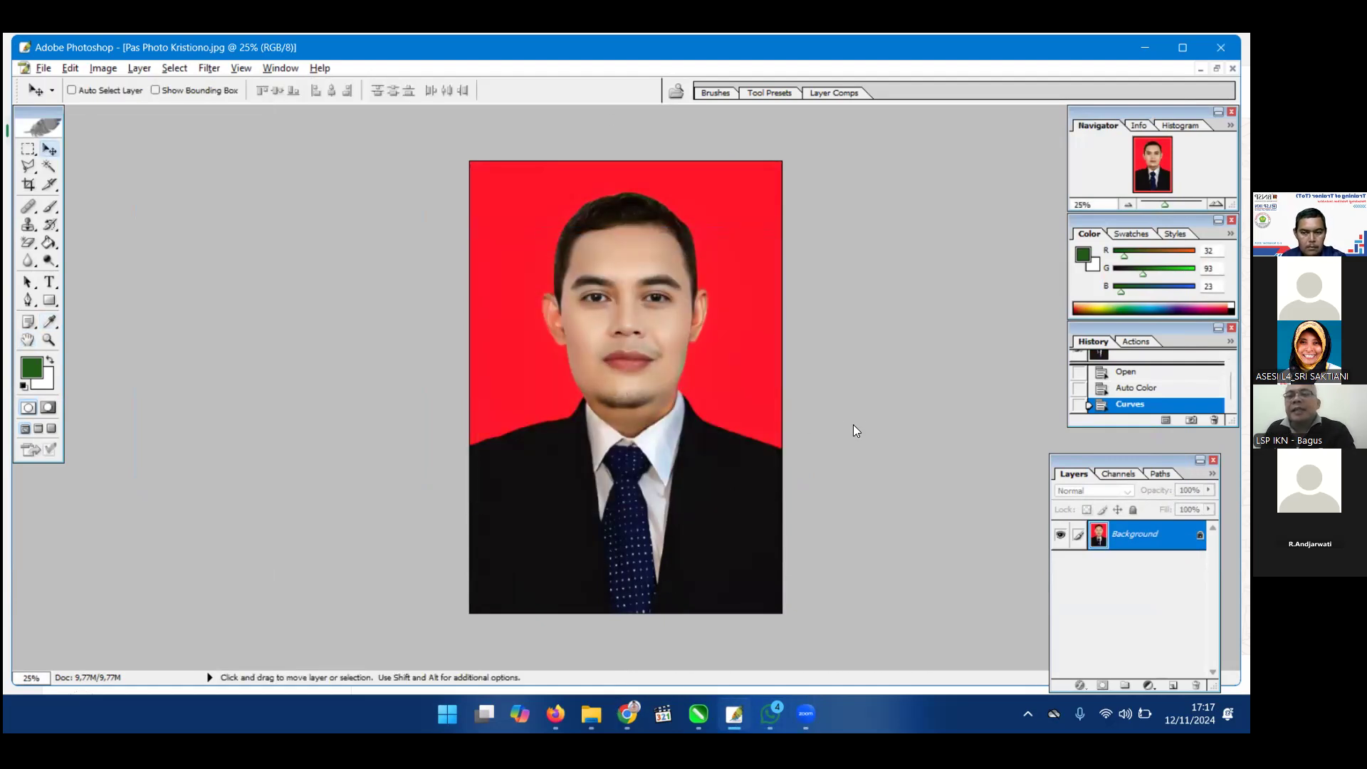
{"action": "left_click", "coordinate": [627, 714]}
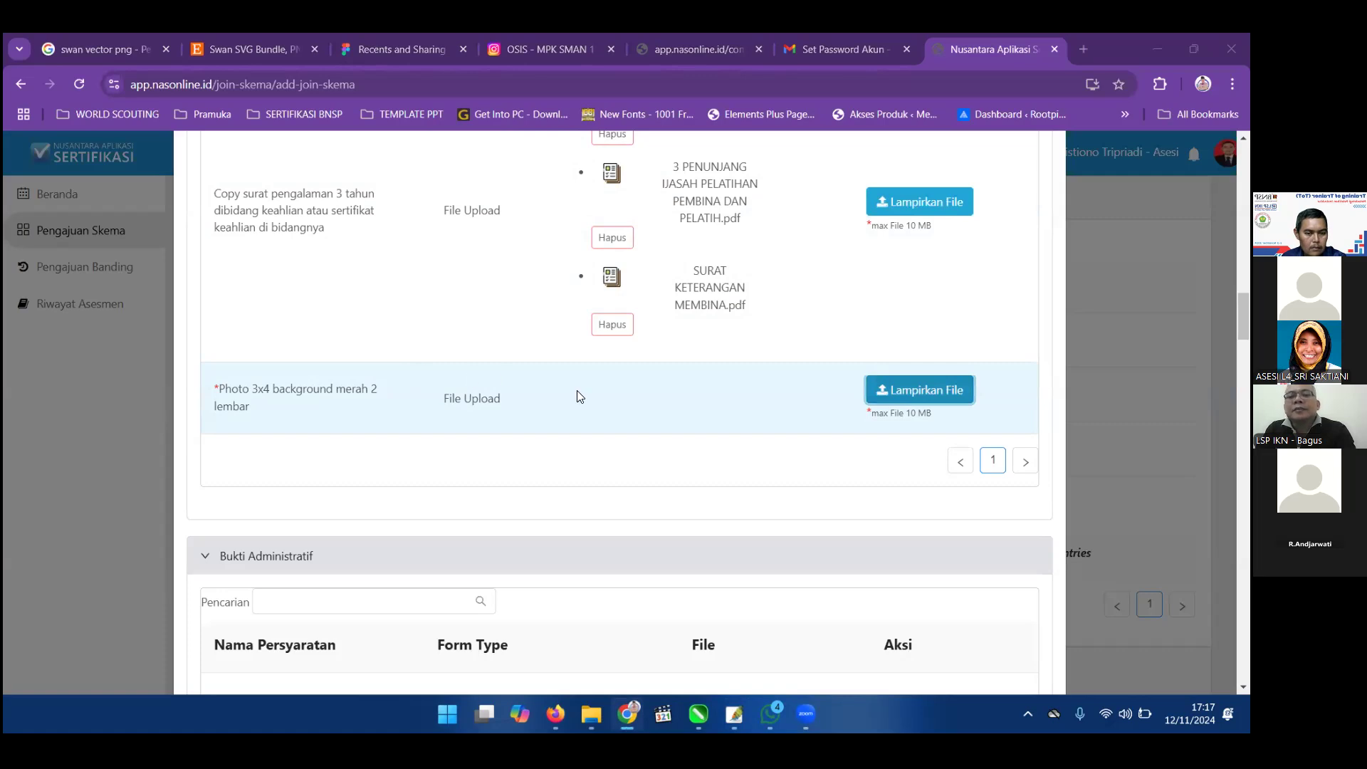
{"action": "left_click", "coordinate": [294, 319]}
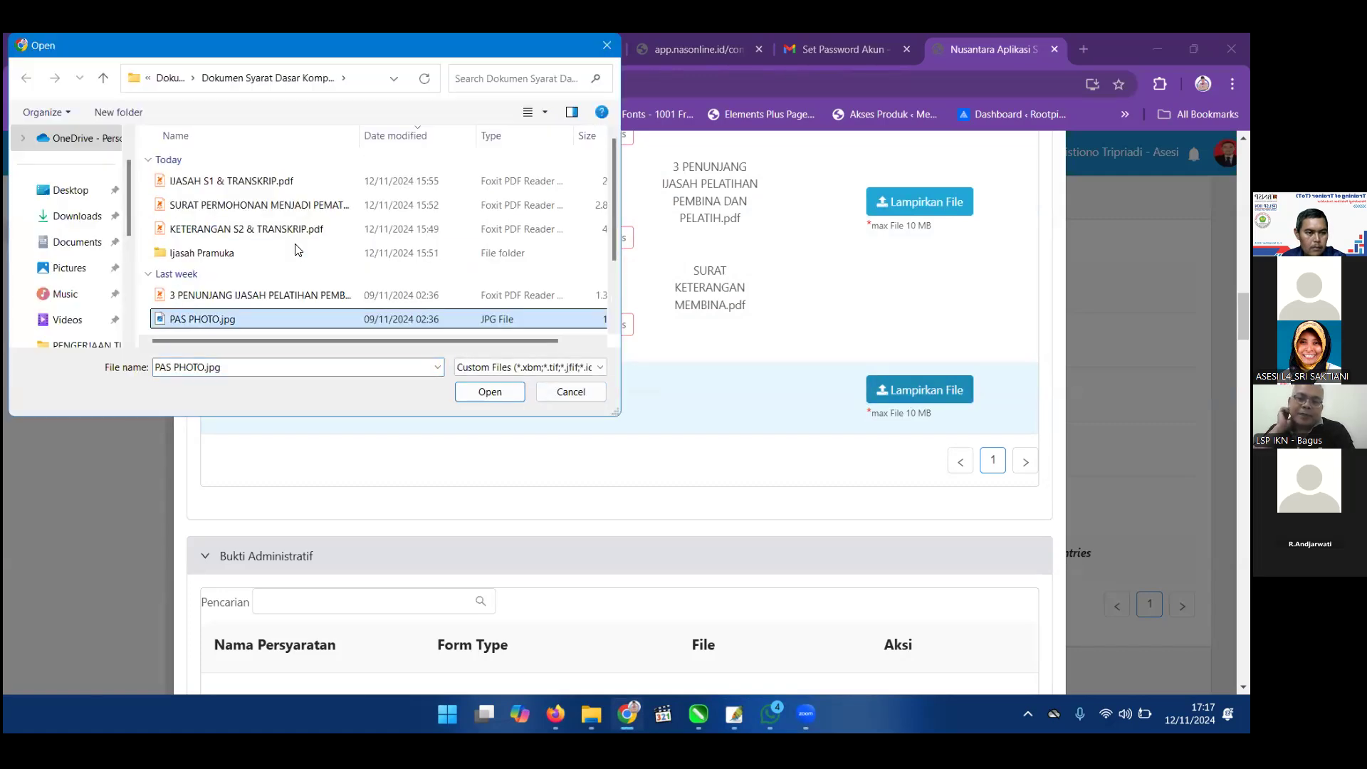
{"action": "scroll", "coordinate": [297, 249], "scroll_direction": "down", "scroll_amount": 2}
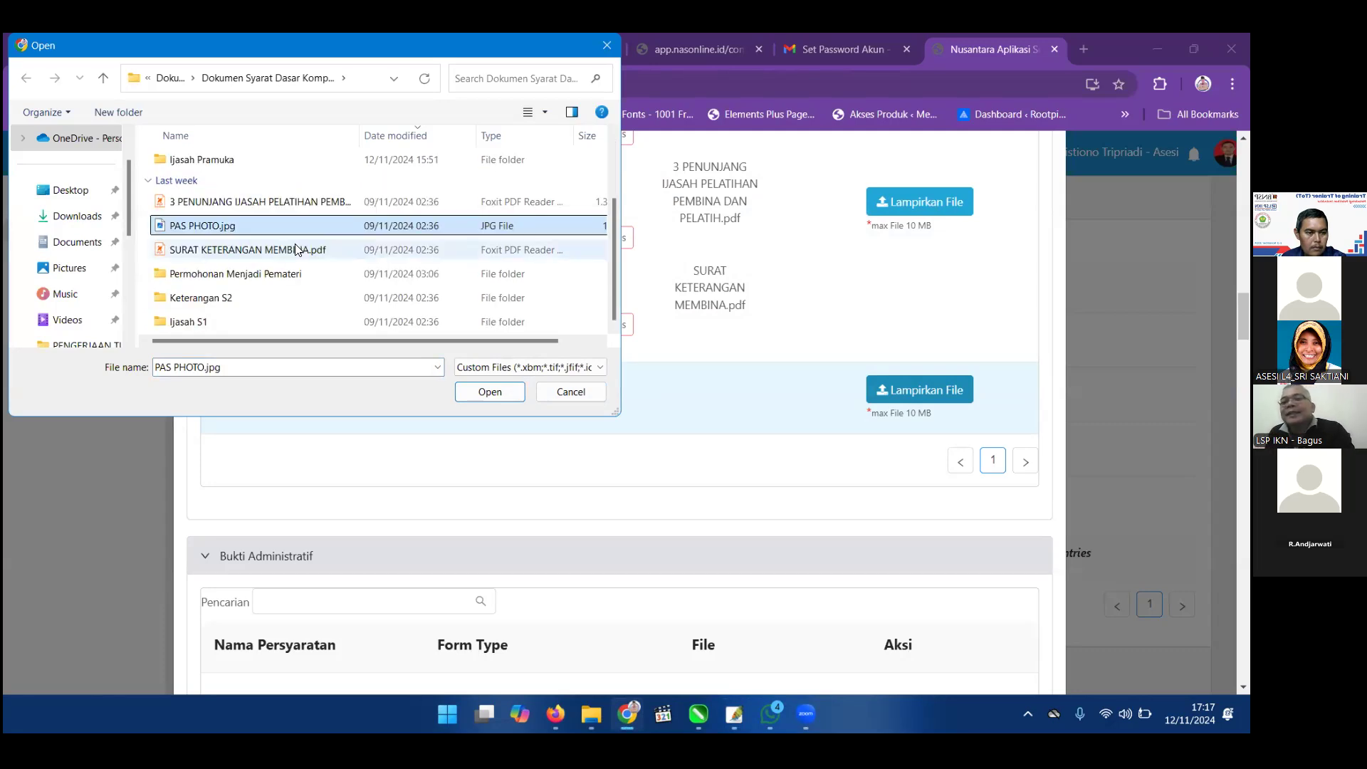
{"action": "scroll", "coordinate": [297, 249], "scroll_direction": "up", "scroll_amount": 2}
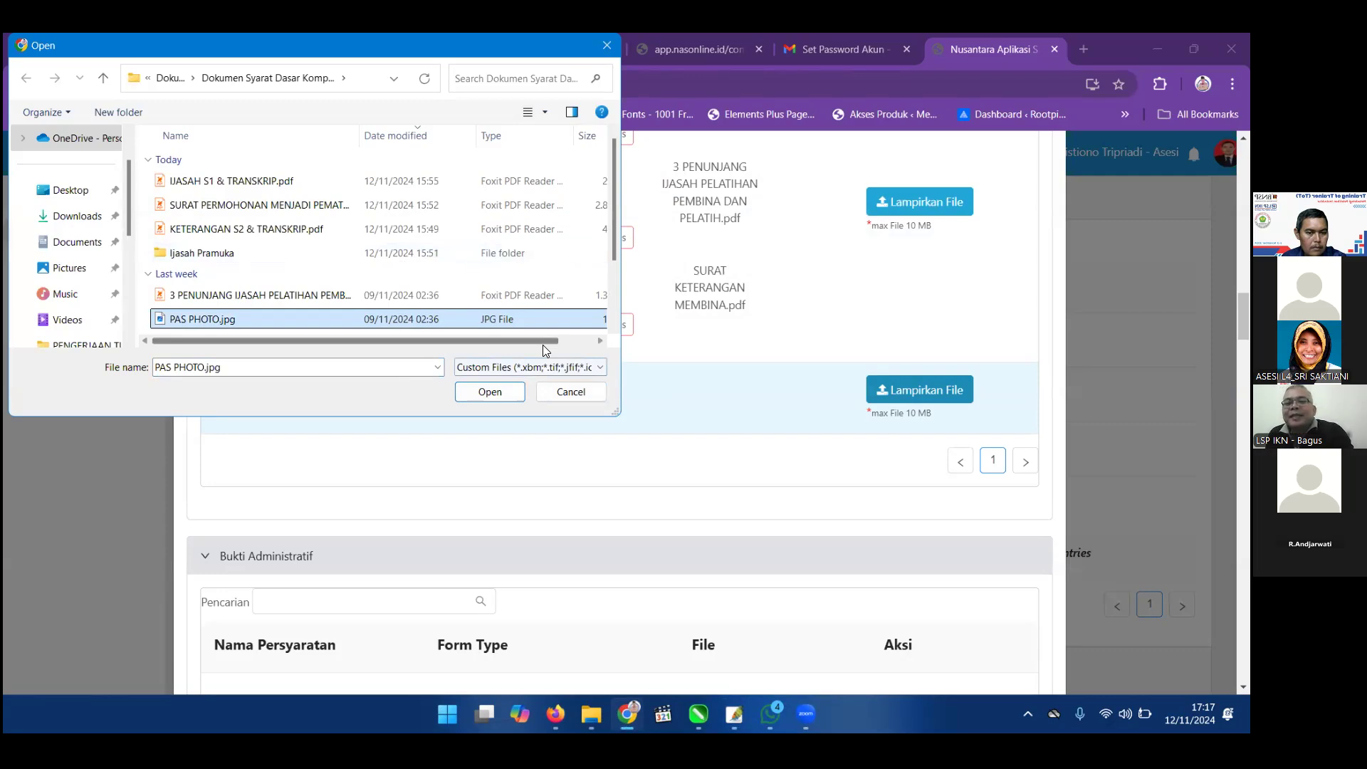
{"action": "left_click", "coordinate": [571, 390]}
Save the photo over the existing pas photo JPEG in Downloads at quality 12.
{"action": "key", "text": "alt+Tab"}
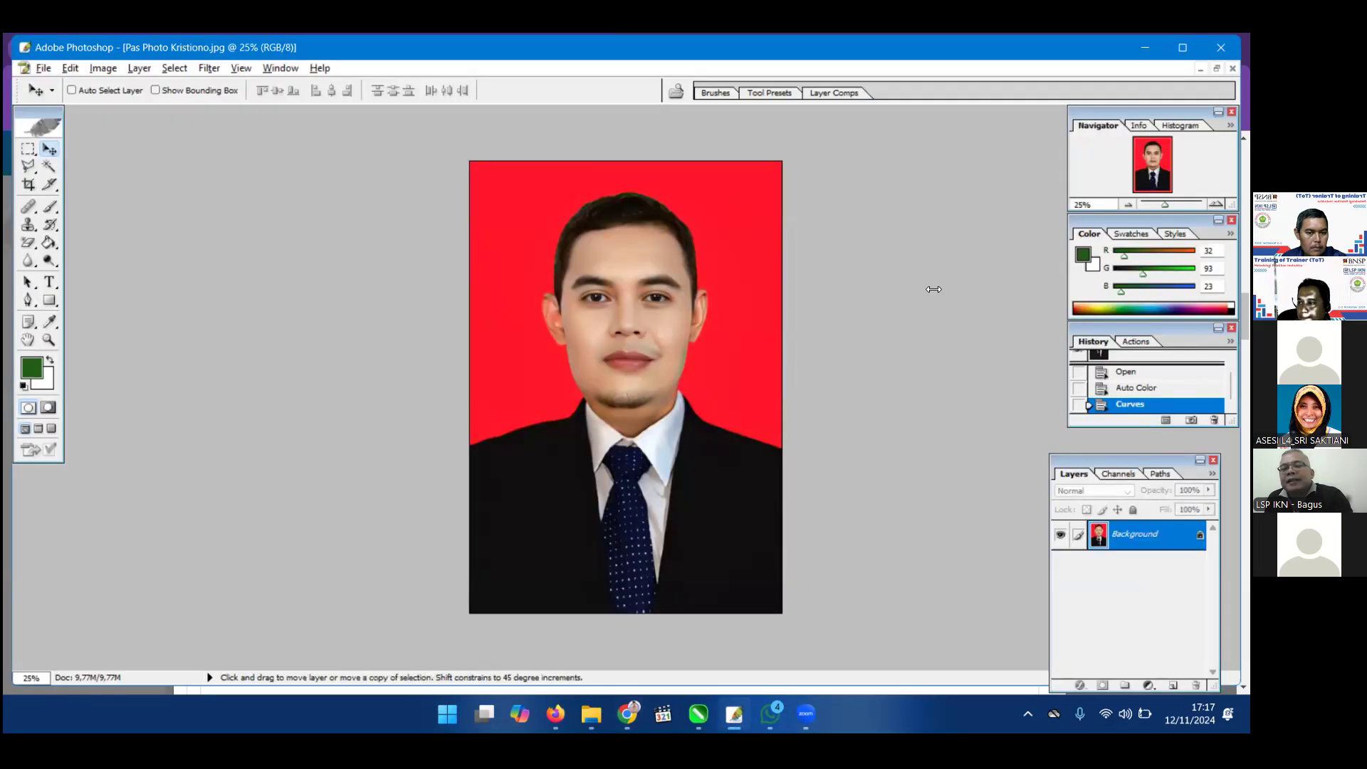
{"action": "key", "text": "ctrl+shift+s"}
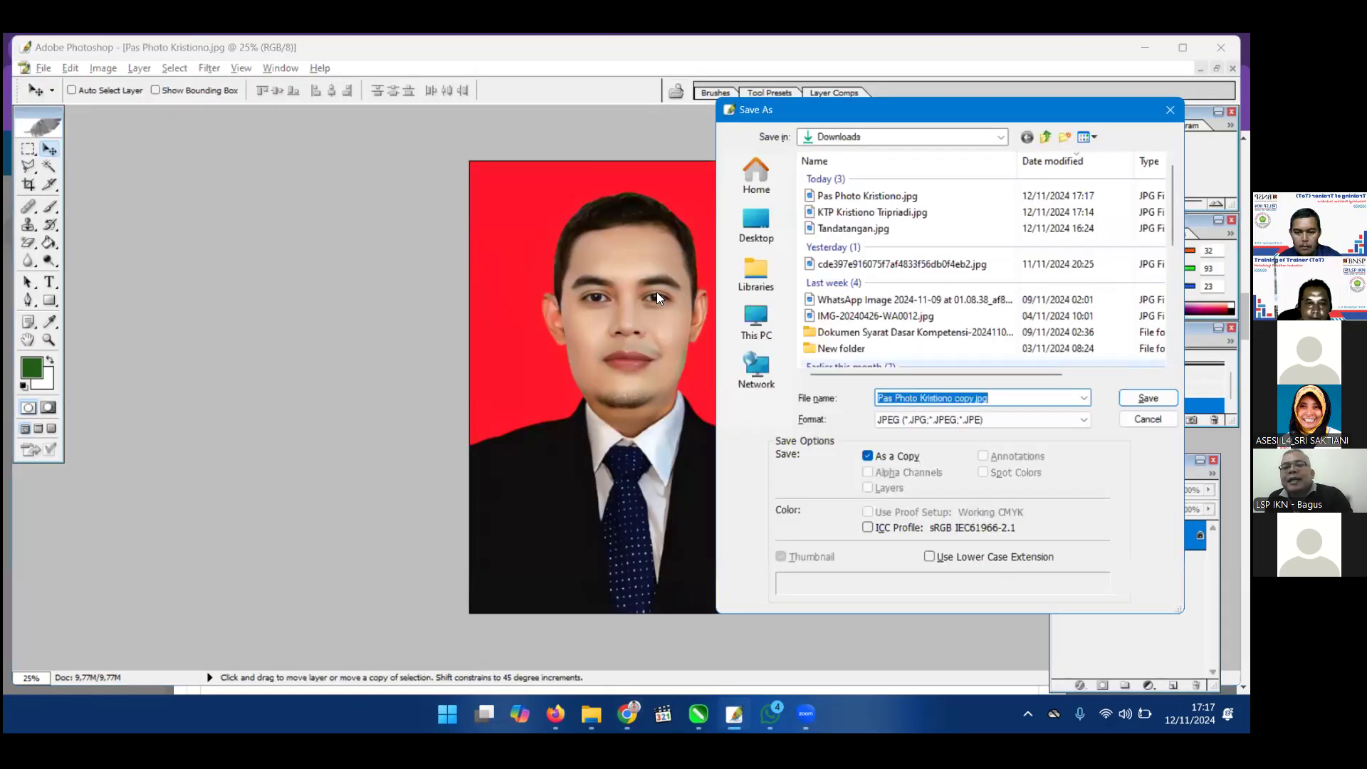
{"action": "left_click", "coordinate": [867, 195]}
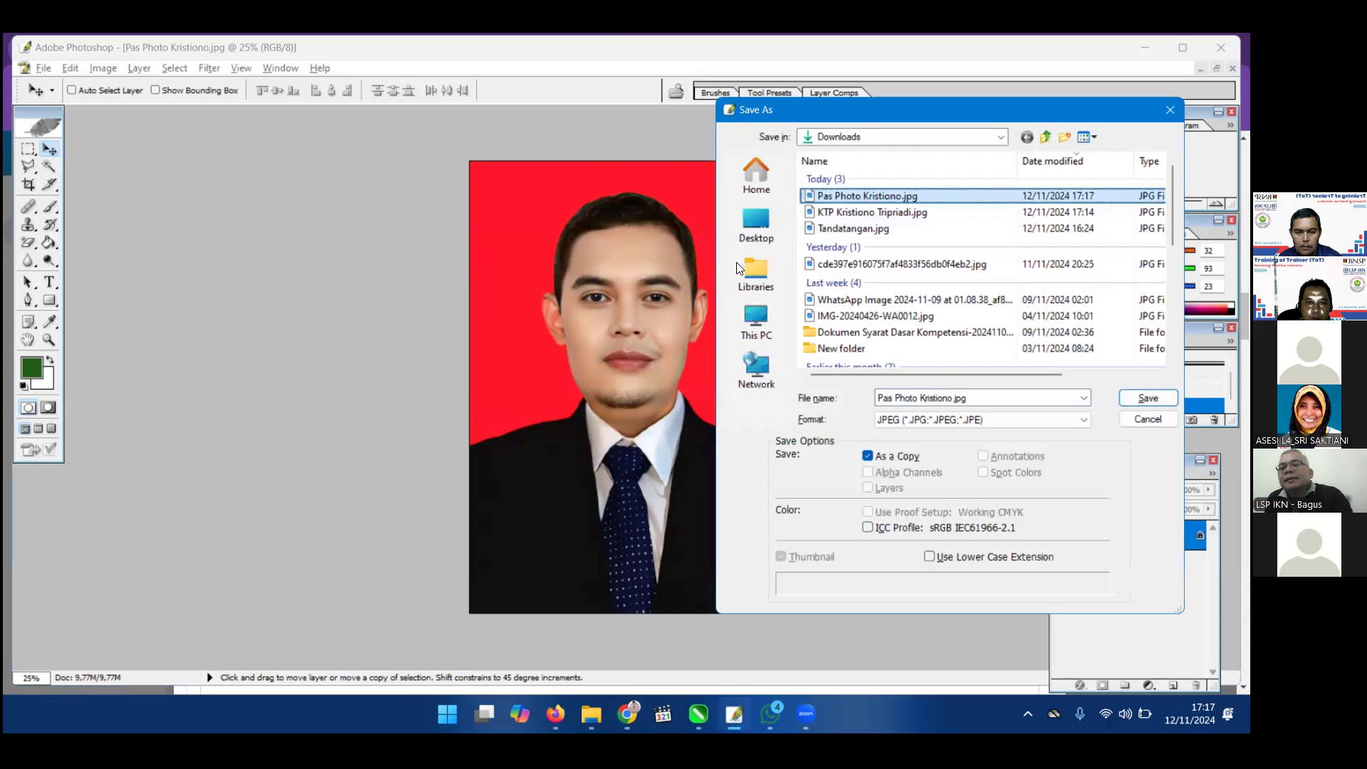
{"action": "key", "text": "Return"}
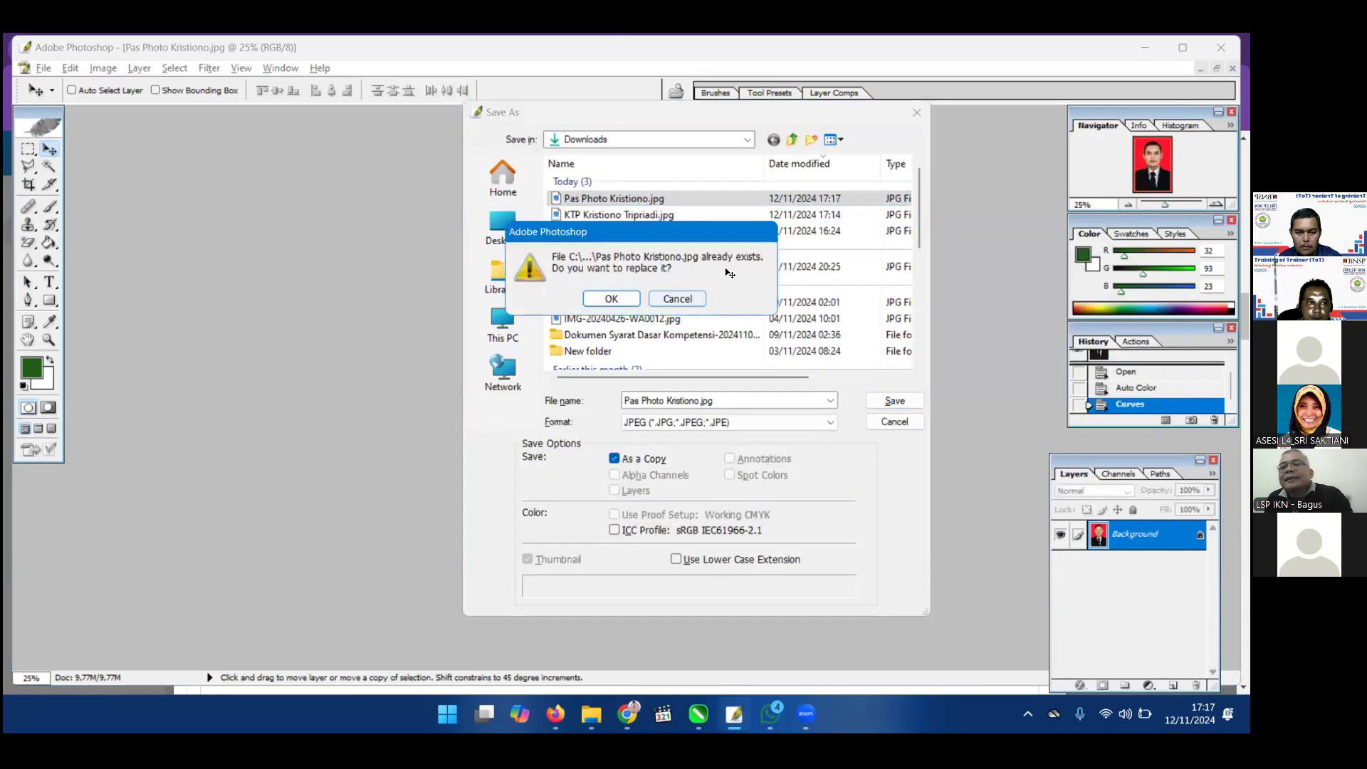
{"action": "key", "text": "Return"}
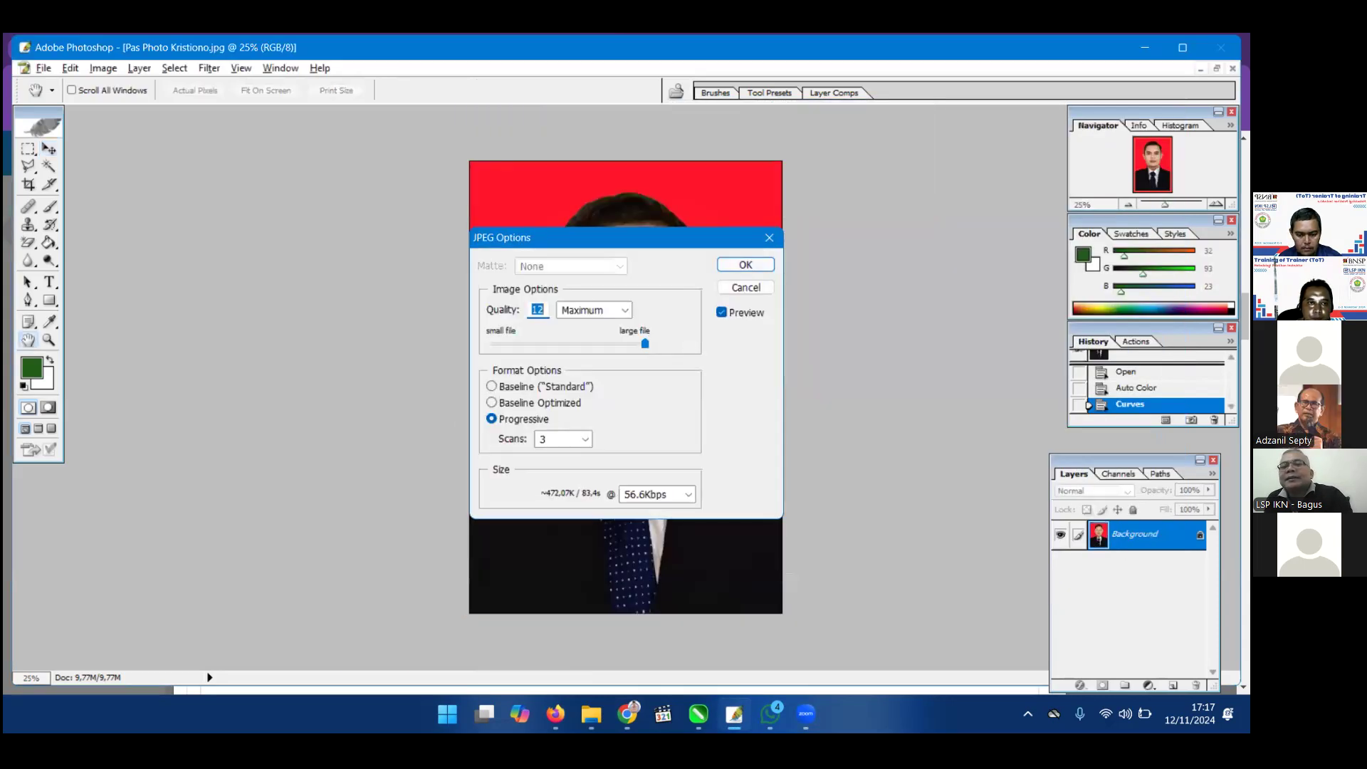
{"action": "key", "text": "Return"}
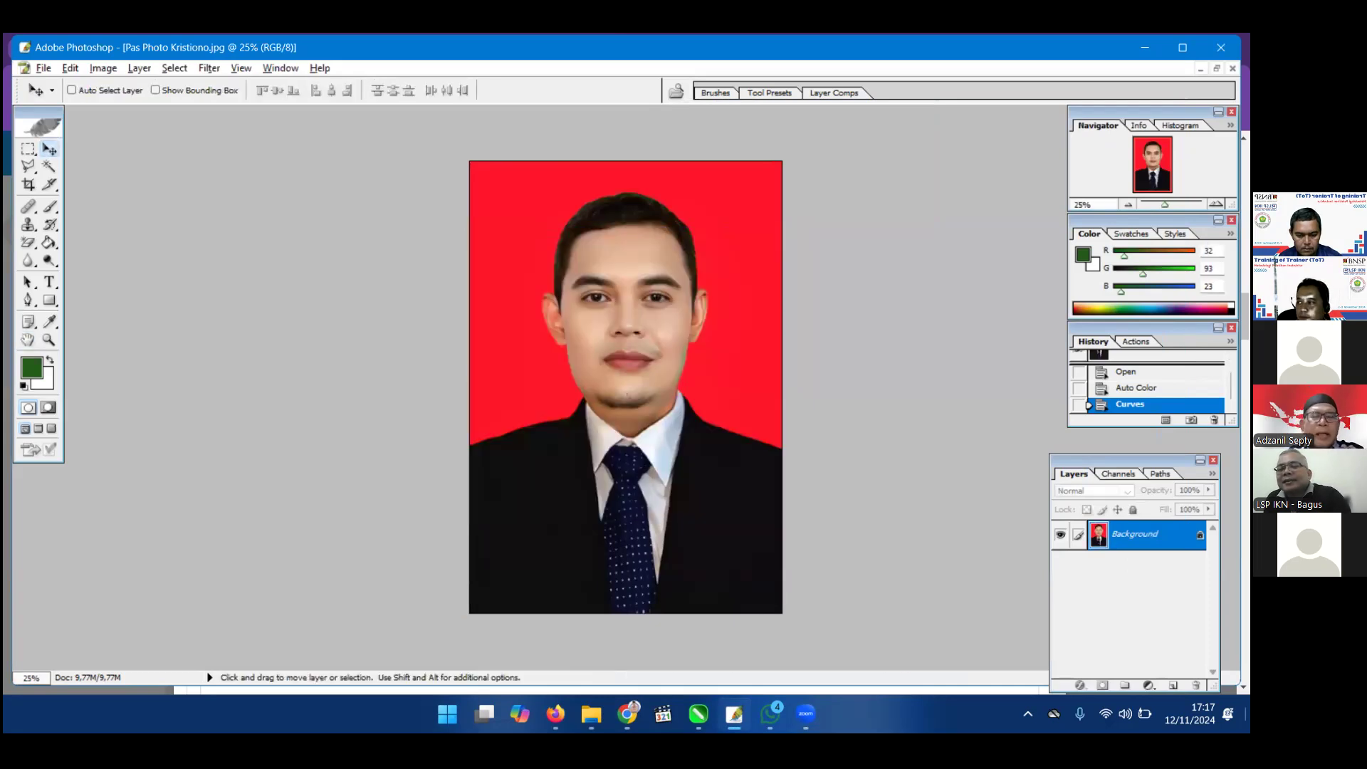
Attach the edited pas photo JPG from Downloads to the Photo 3x4 red-background row.
{"action": "left_click", "coordinate": [627, 713]}
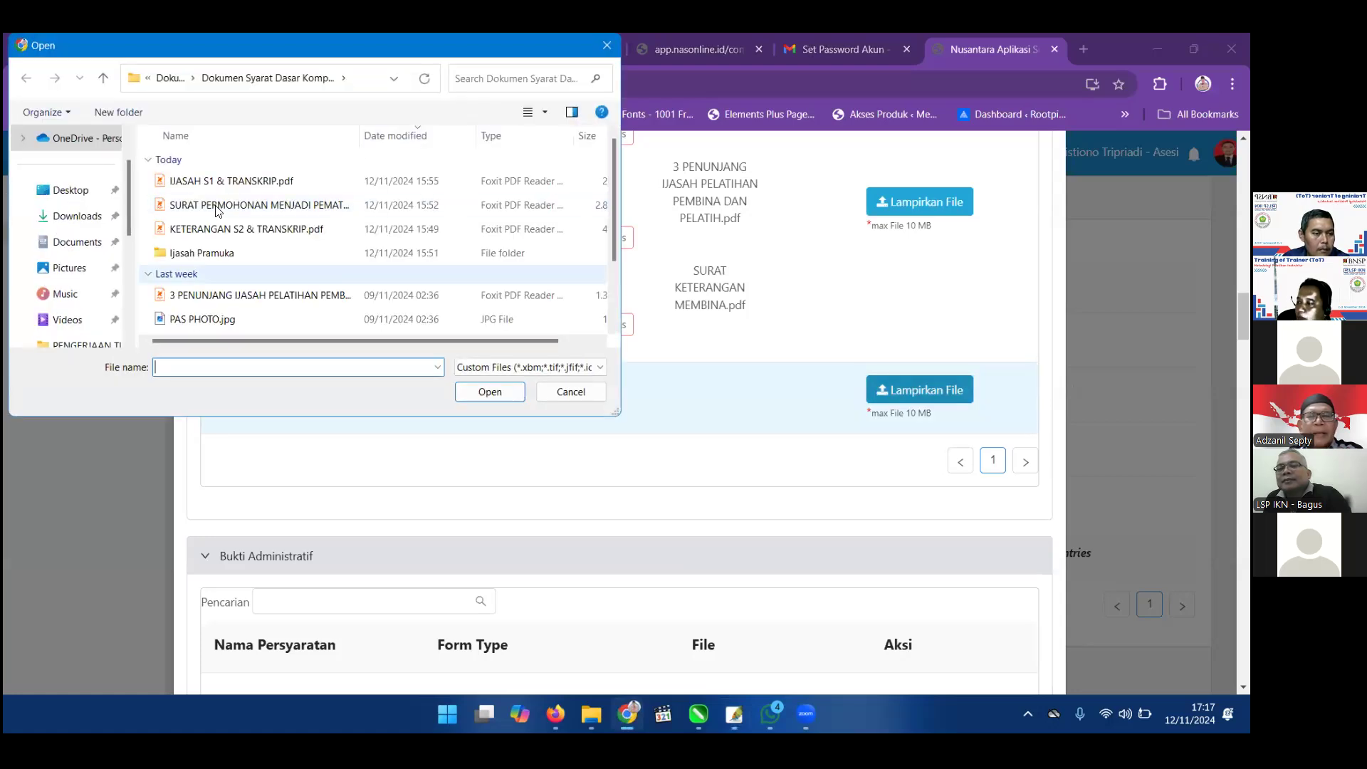
{"action": "scroll", "coordinate": [244, 171], "scroll_direction": "down", "scroll_amount": 1}
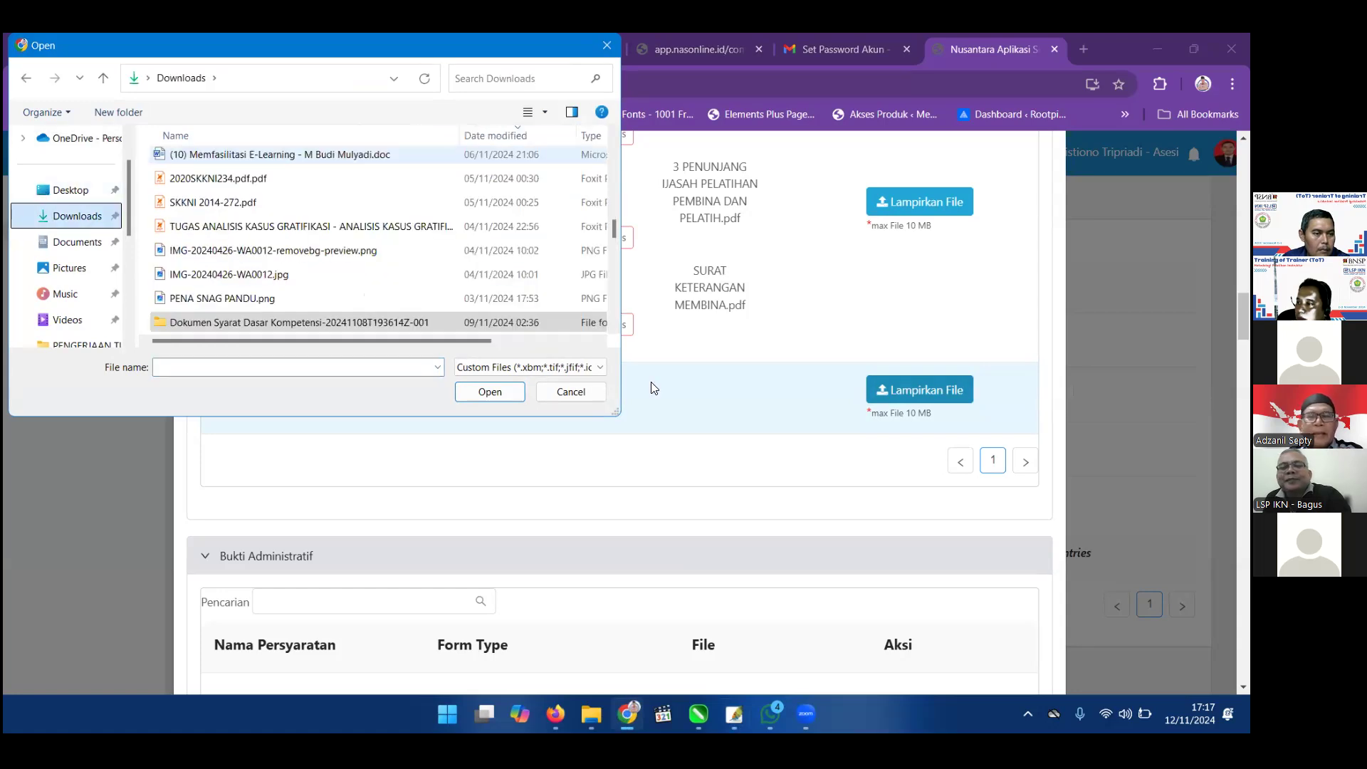
{"action": "left_click", "coordinate": [494, 385]}
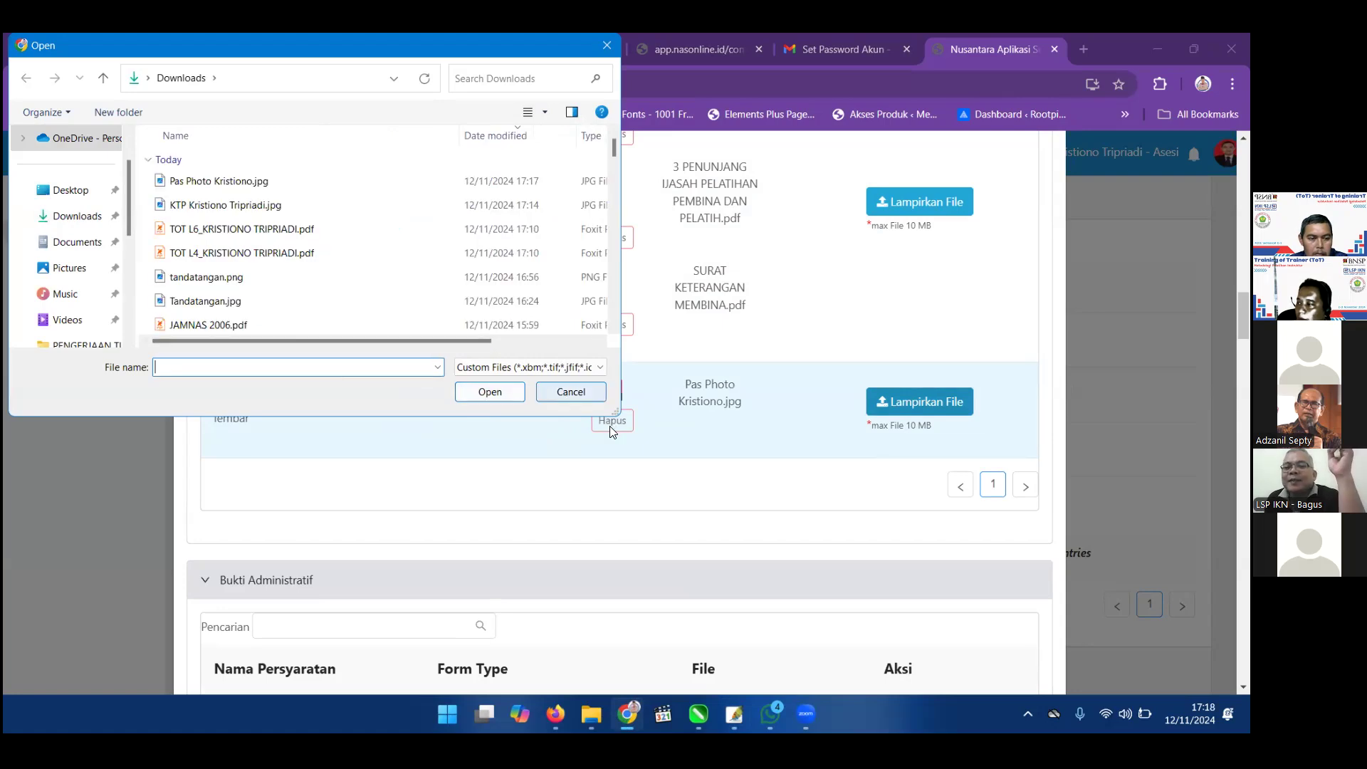
{"action": "key", "text": "Escape"}
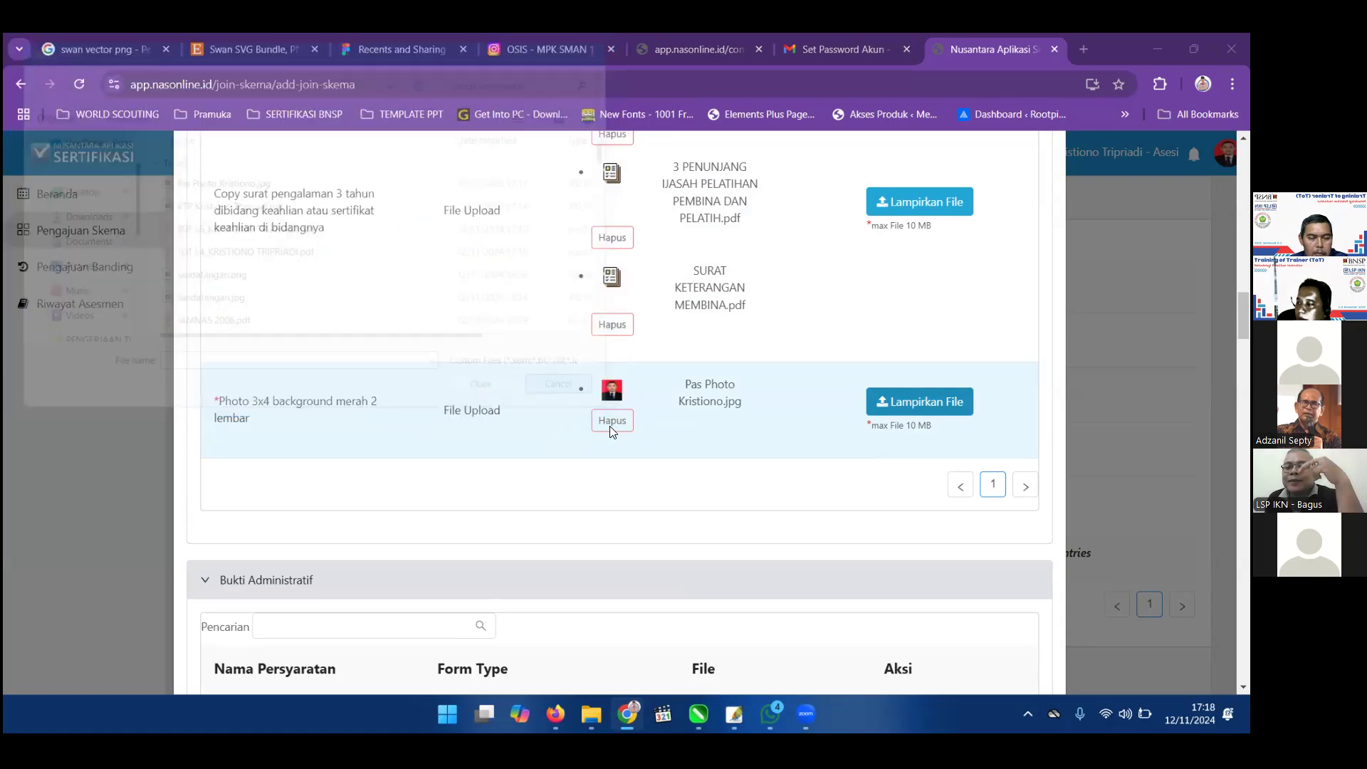
Scroll down to the Bukti Kompetensi table's first row, Menentukan Kebutuhan Pelatihan Mikro.
{"action": "scroll", "coordinate": [610, 431], "scroll_direction": "down", "scroll_amount": 5}
{"action": "scroll", "coordinate": [611, 431], "scroll_direction": "down", "scroll_amount": 5}
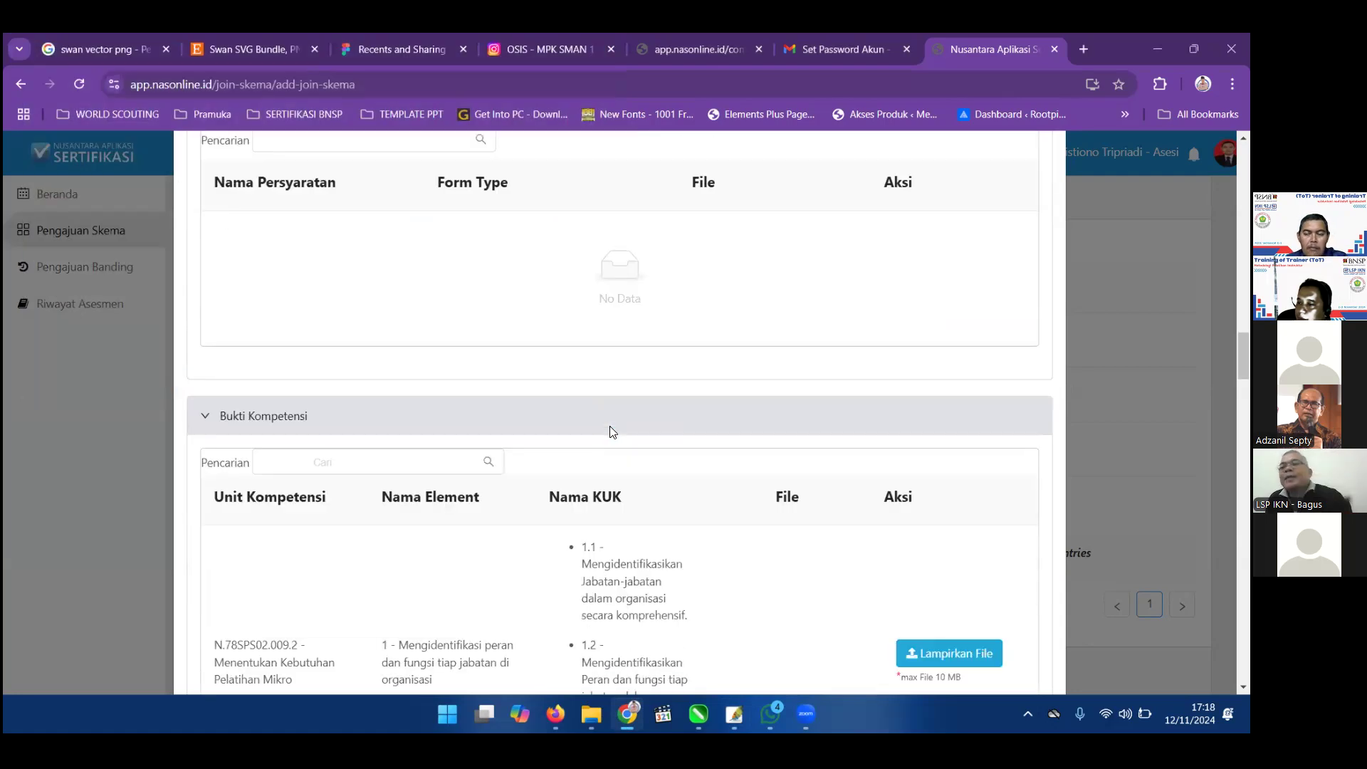
{"action": "scroll", "coordinate": [852, 421], "scroll_direction": "up", "scroll_amount": 10}
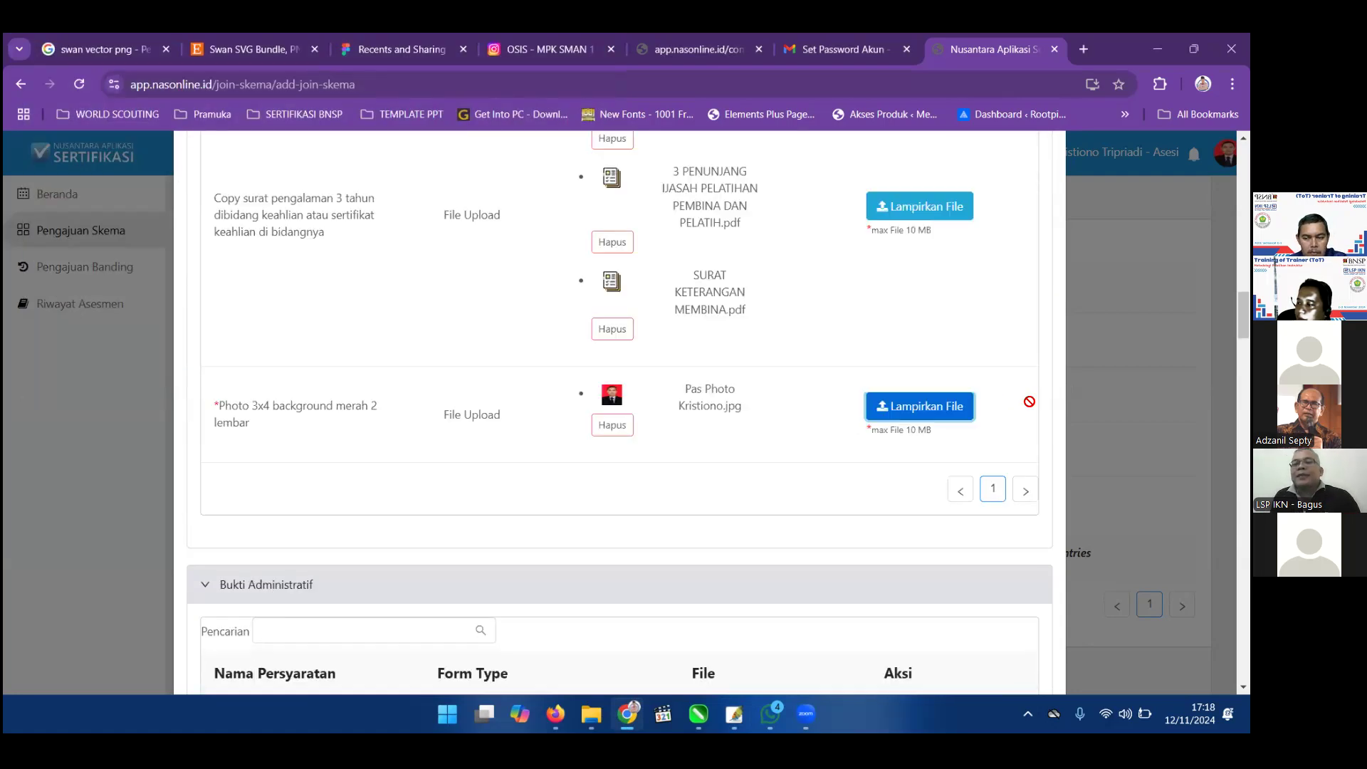
{"action": "scroll", "coordinate": [753, 422], "scroll_direction": "down", "scroll_amount": 3}
{"action": "scroll", "coordinate": [750, 416], "scroll_direction": "up", "scroll_amount": 1}
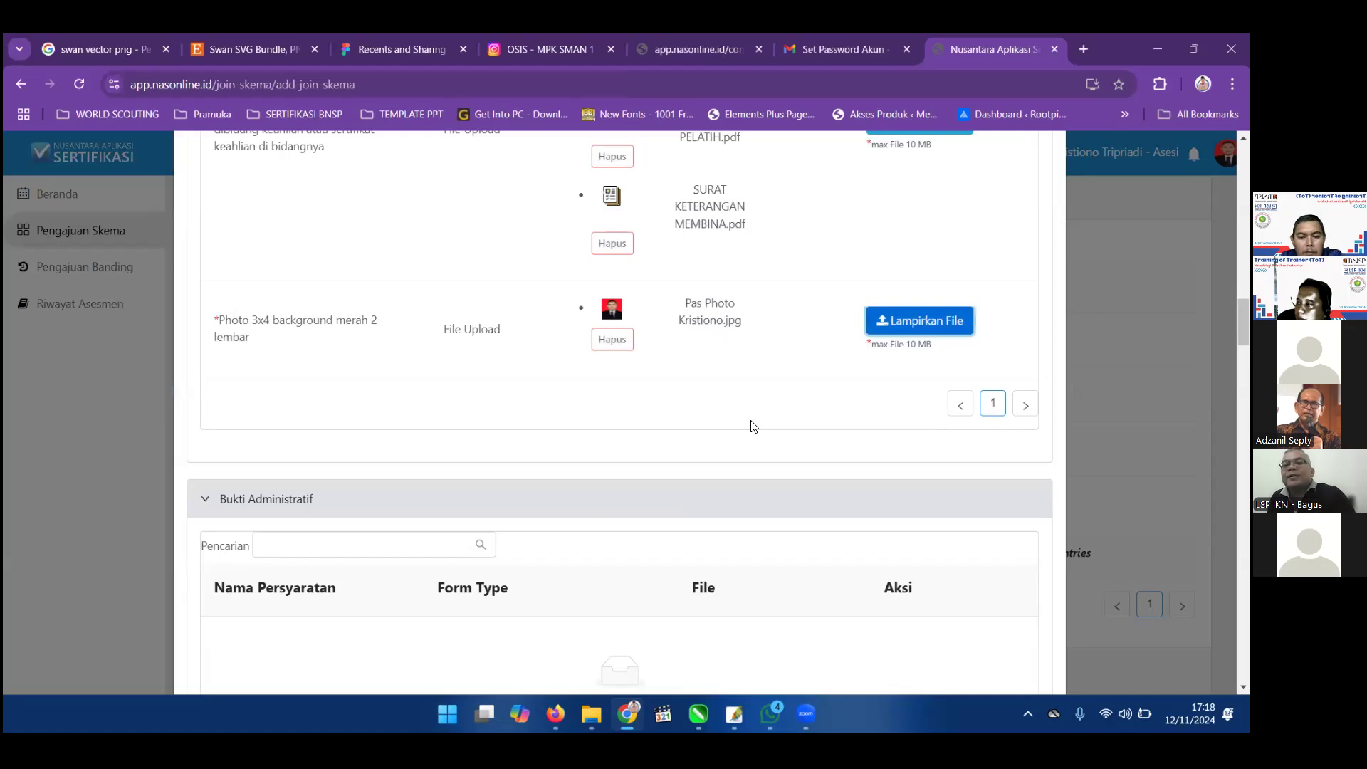
{"action": "scroll", "coordinate": [753, 425], "scroll_direction": "down", "scroll_amount": 7}
{"action": "scroll", "coordinate": [753, 425], "scroll_direction": "down", "scroll_amount": 2}
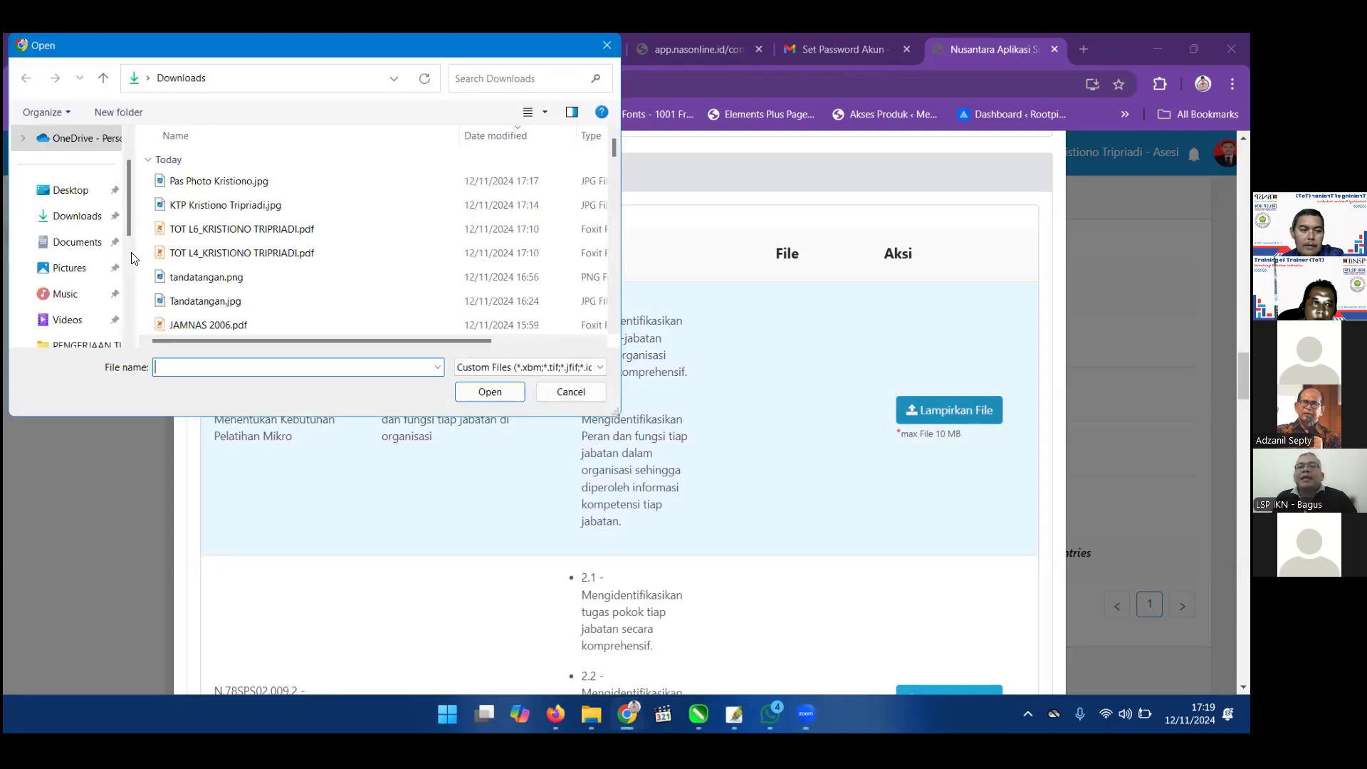
Browse the file picker from Documents through SERTIFIKASI INSTRUKTUR into the PENGERJAAN TUGAS LEVEL 6 folder.
{"action": "scroll", "coordinate": [80, 275], "scroll_direction": "down", "scroll_amount": 3}
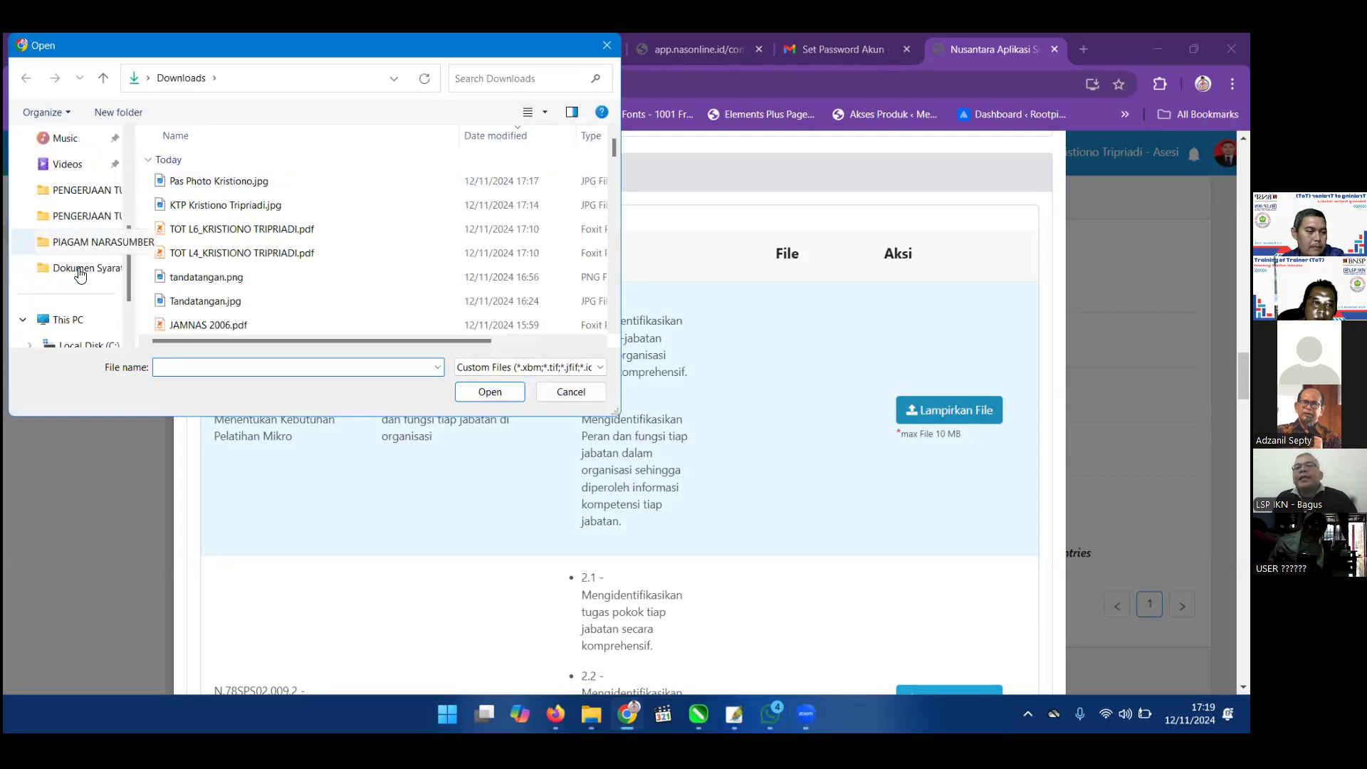
{"action": "left_click", "coordinate": [123, 272]}
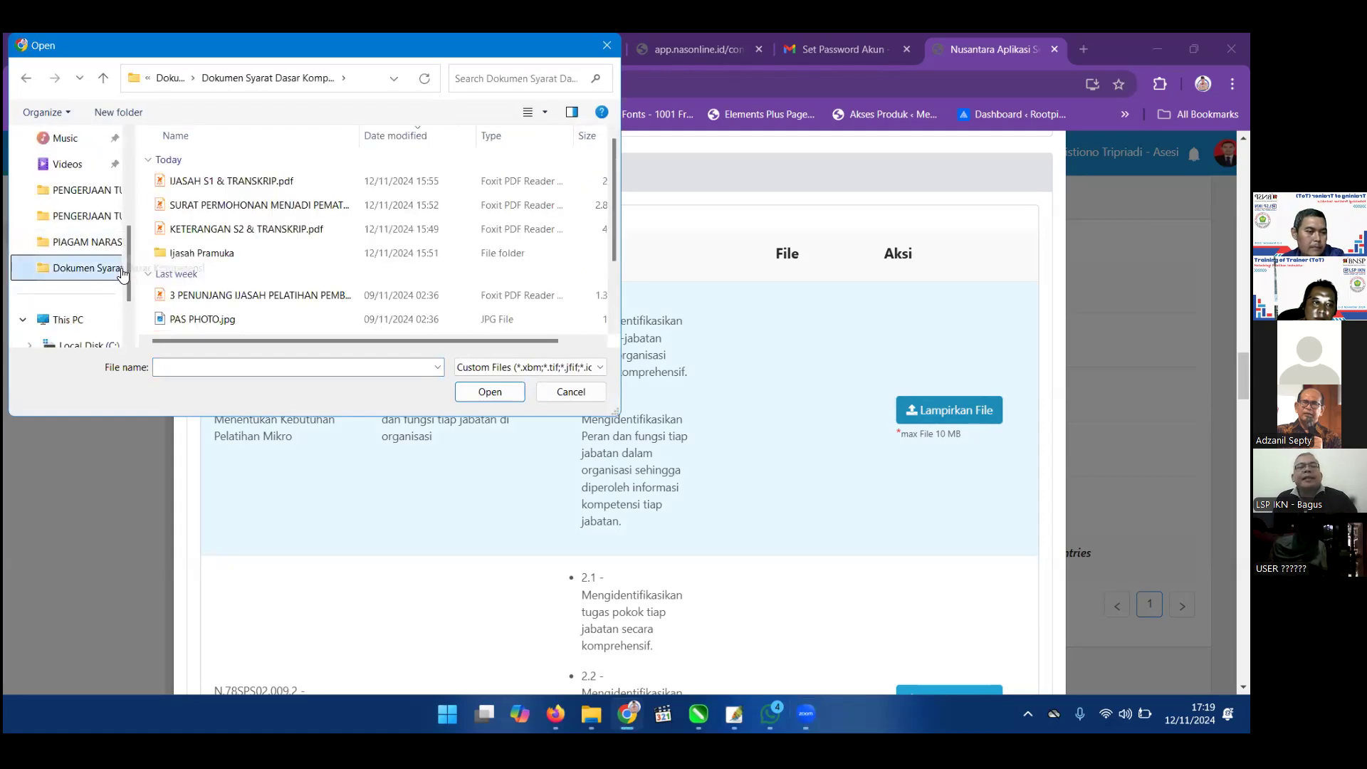
{"action": "scroll", "coordinate": [87, 256], "scroll_direction": "down", "scroll_amount": 1}
{"action": "scroll", "coordinate": [91, 263], "scroll_direction": "up", "scroll_amount": 1}
{"action": "scroll", "coordinate": [89, 246], "scroll_direction": "down", "scroll_amount": 1}
{"action": "scroll", "coordinate": [91, 188], "scroll_direction": "up", "scroll_amount": 2}
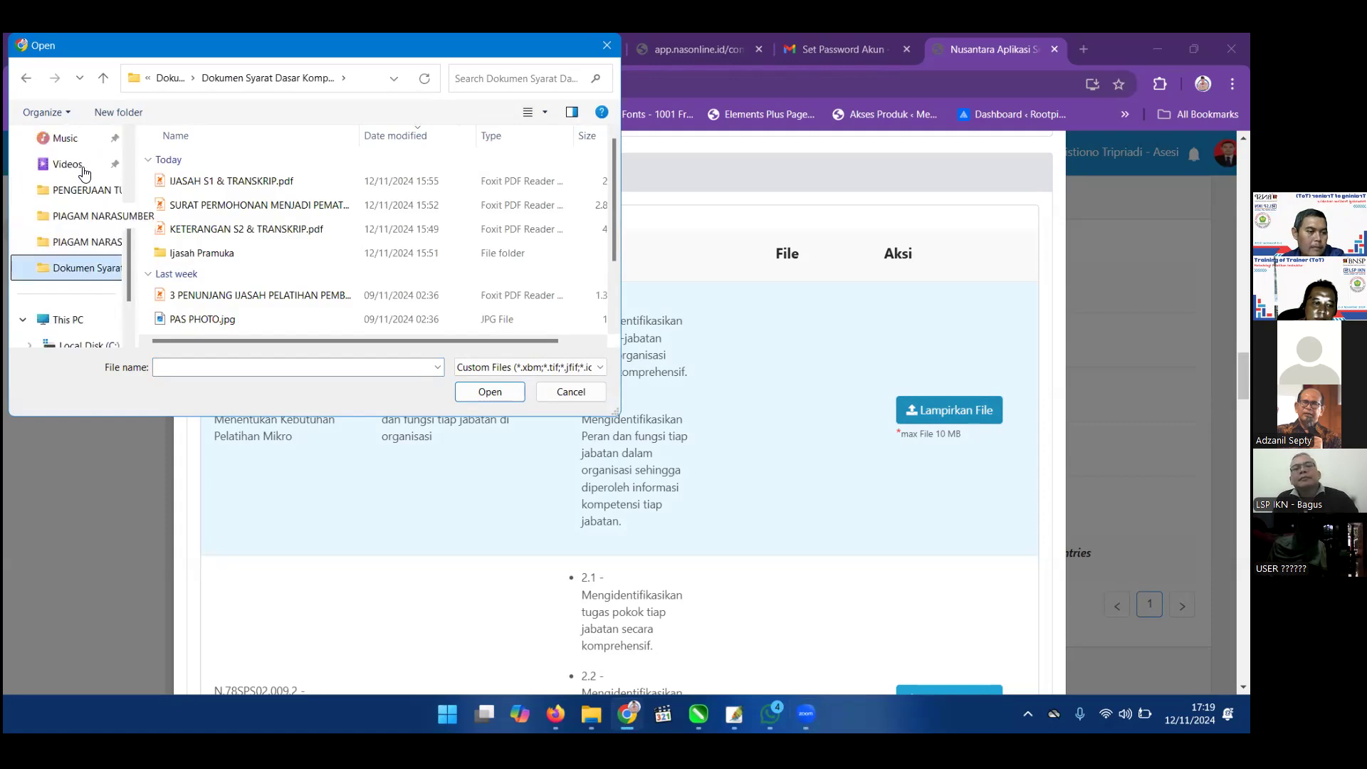
{"action": "left_click", "coordinate": [92, 173]}
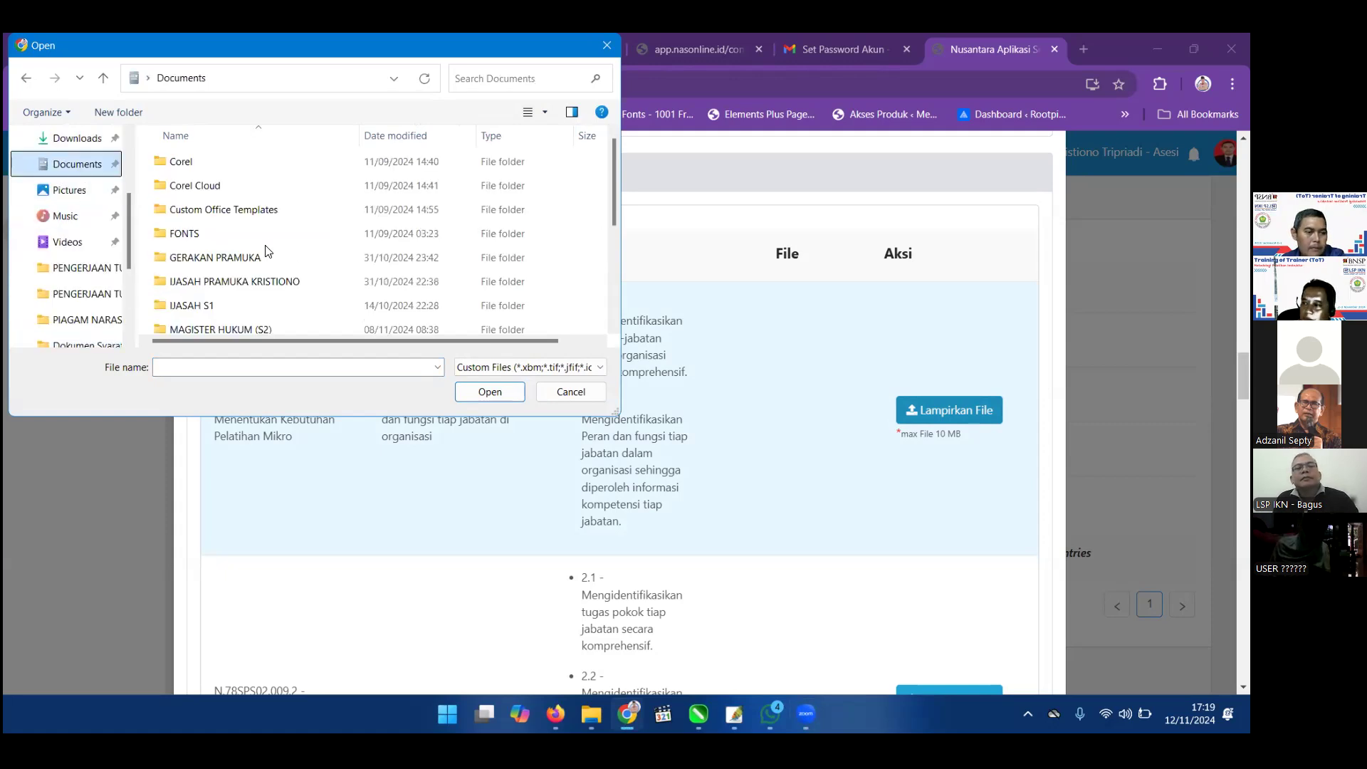
{"action": "scroll", "coordinate": [263, 285], "scroll_direction": "down", "scroll_amount": 1}
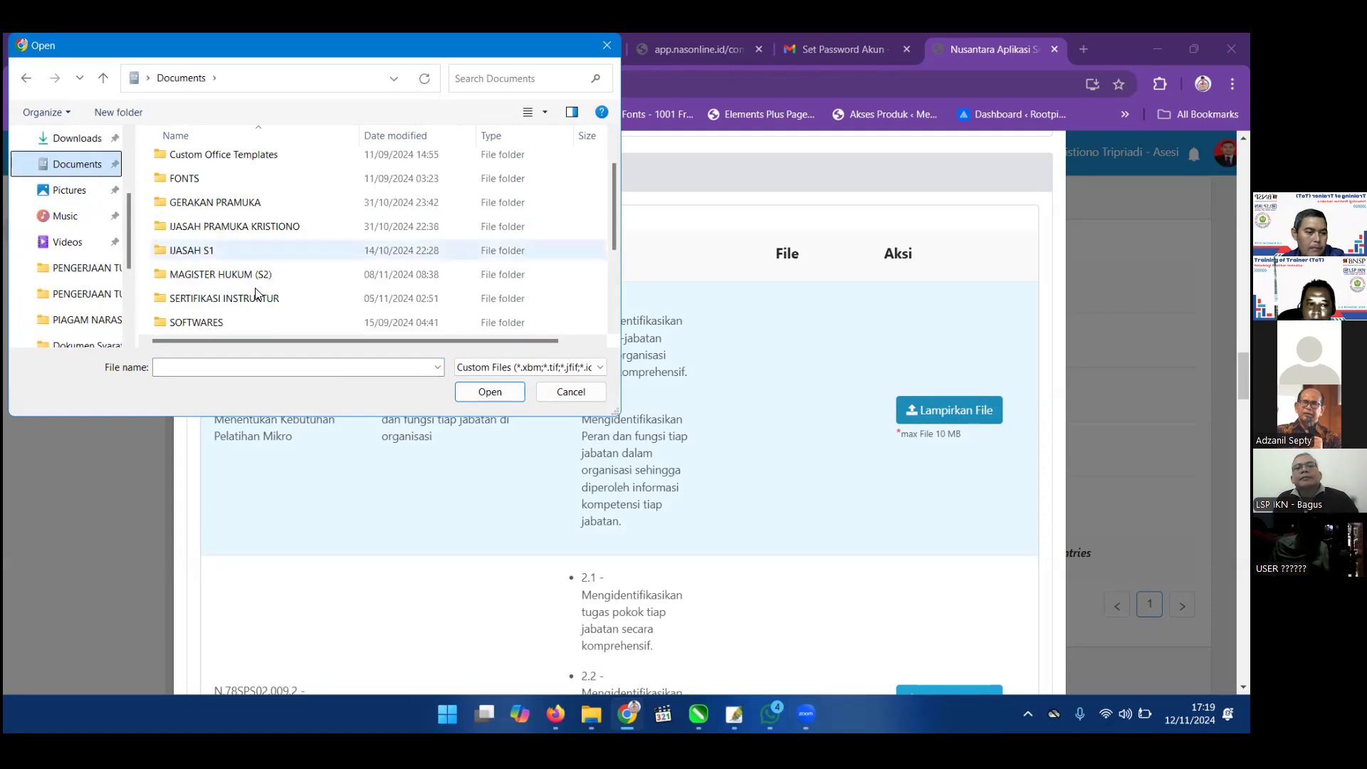
{"action": "left_click", "coordinate": [257, 304]}
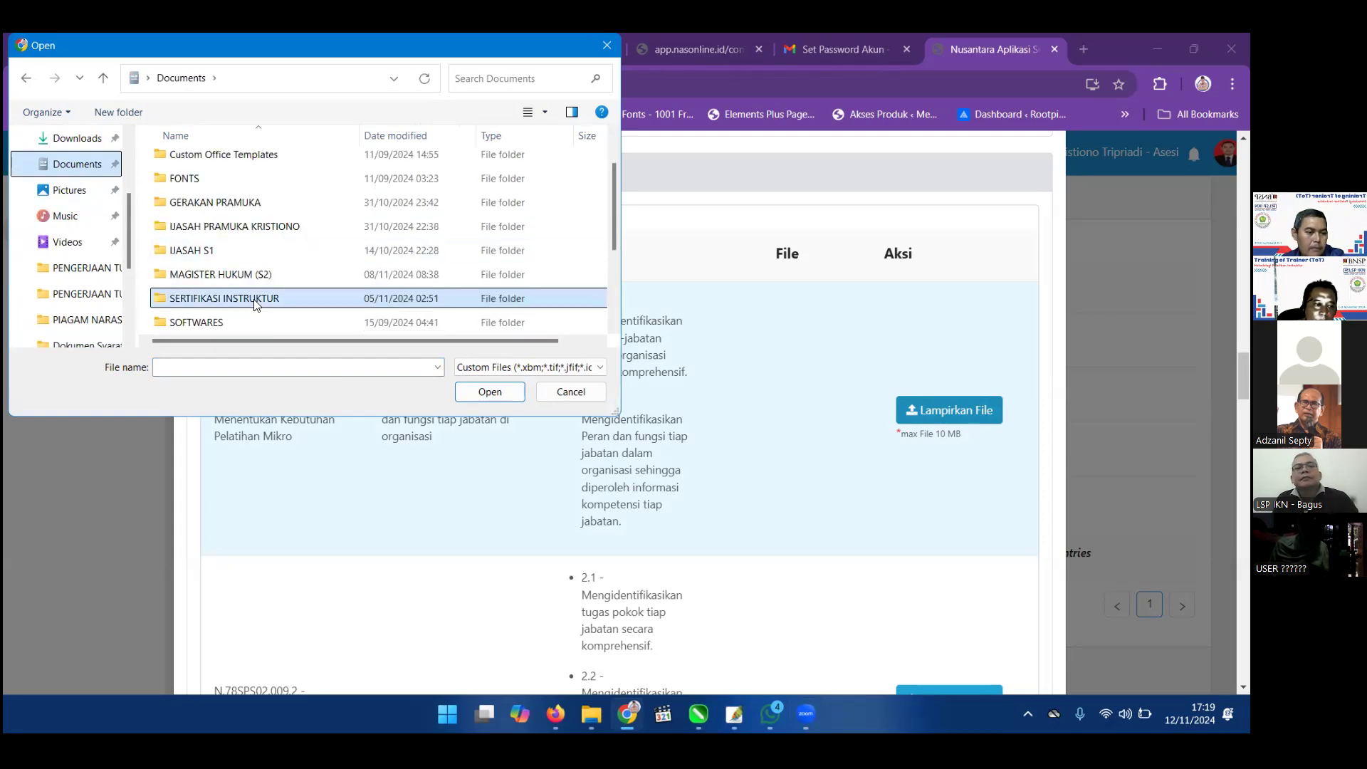
{"action": "double_click", "coordinate": [383, 186]}
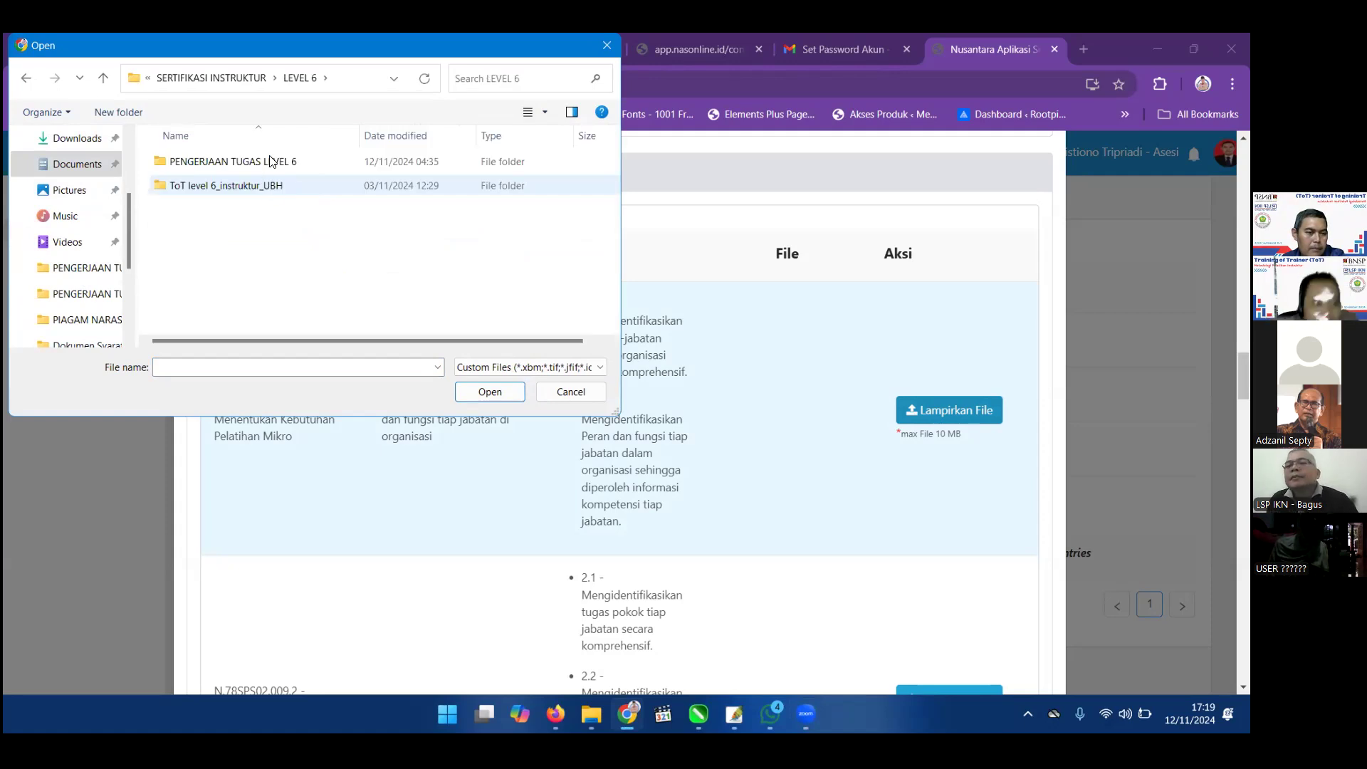
{"action": "left_click", "coordinate": [263, 163]}
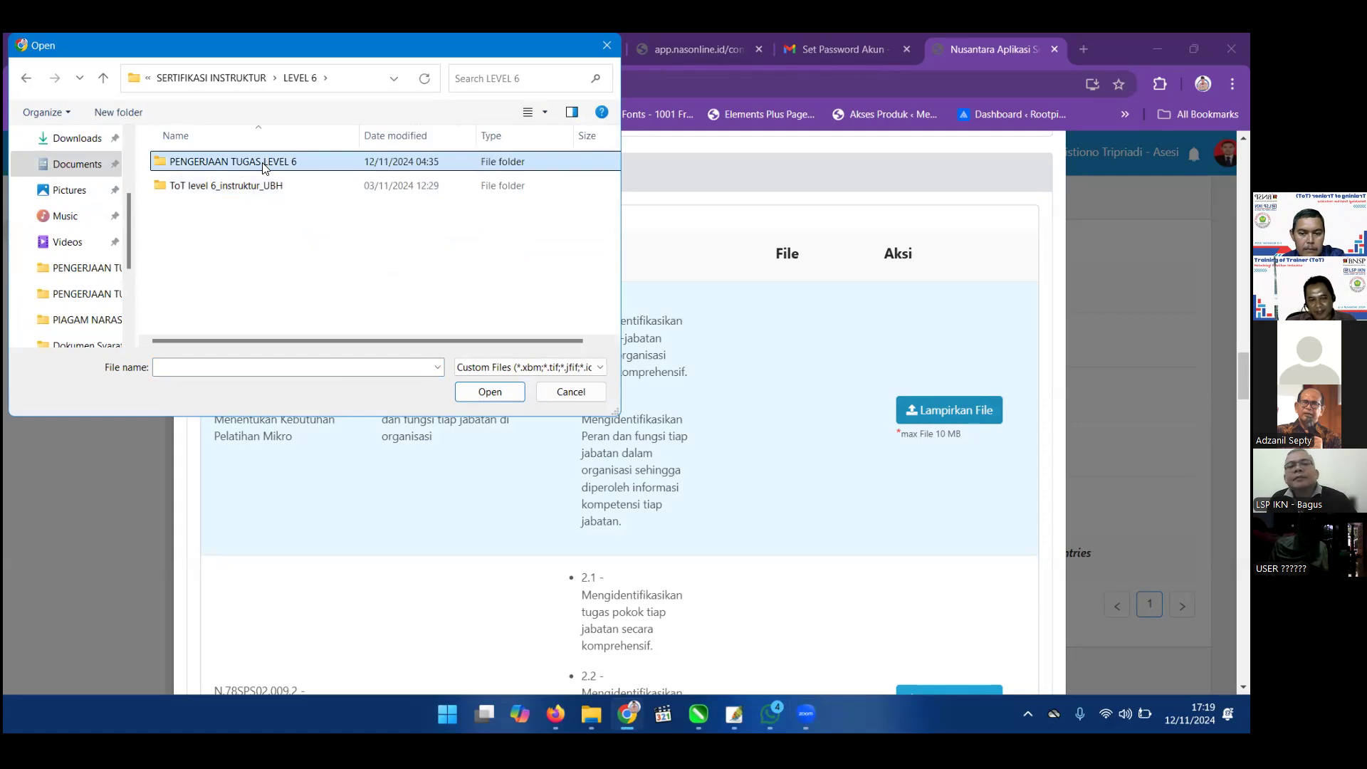
{"action": "double_click", "coordinate": [267, 167]}
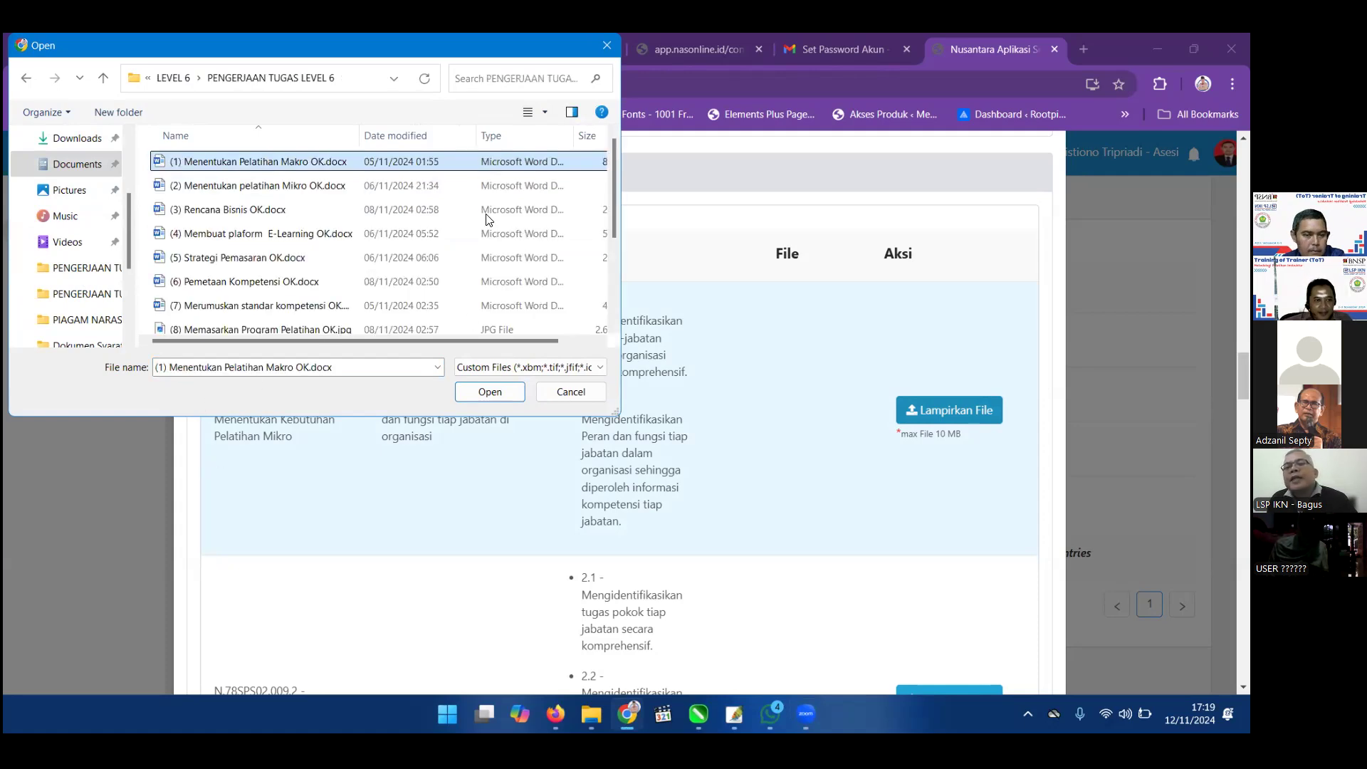
Reposition the picker and choose (1) Menentukan Pelatihan Makro OK.docx as the upload.
{"action": "left_click_drag", "start_coordinate": [538, 51], "coordinate": [486, 215]}
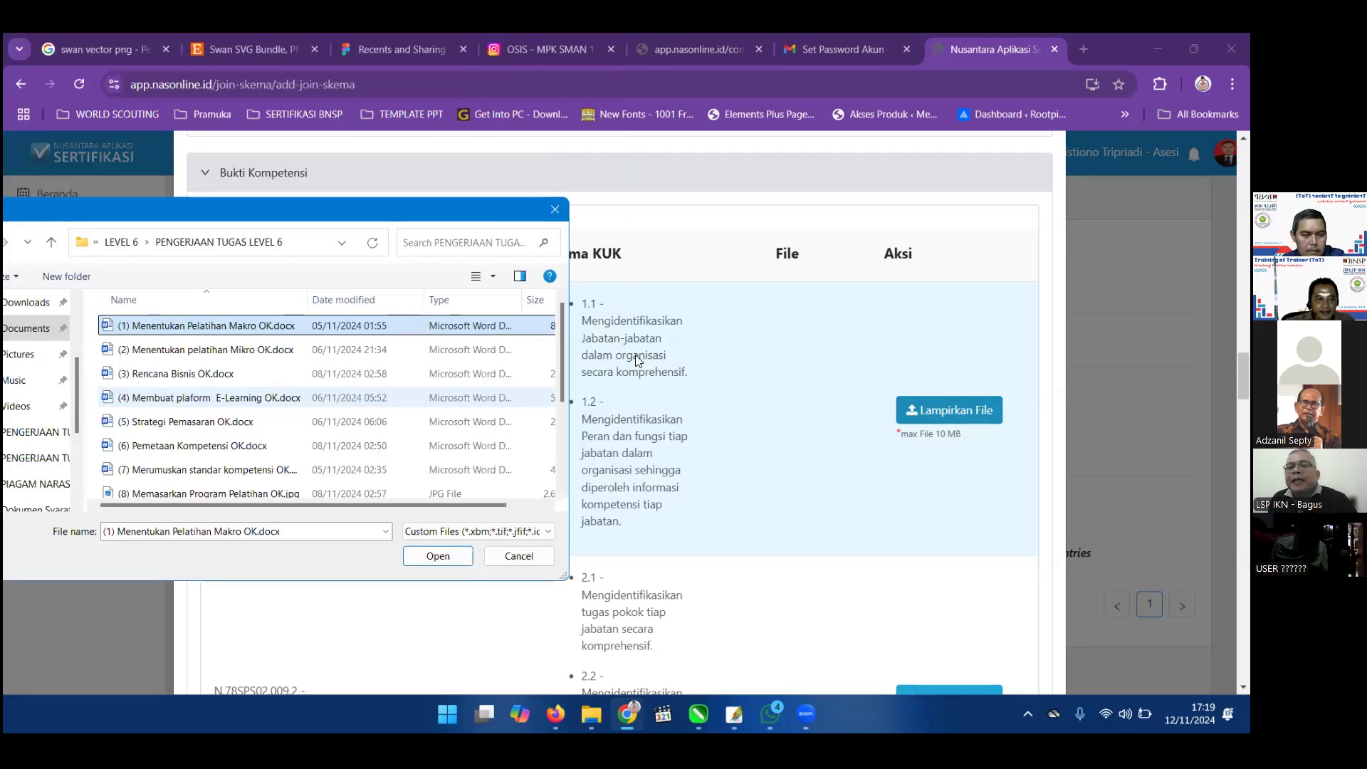
{"action": "left_click_drag", "start_coordinate": [170, 209], "coordinate": [262, 141]}
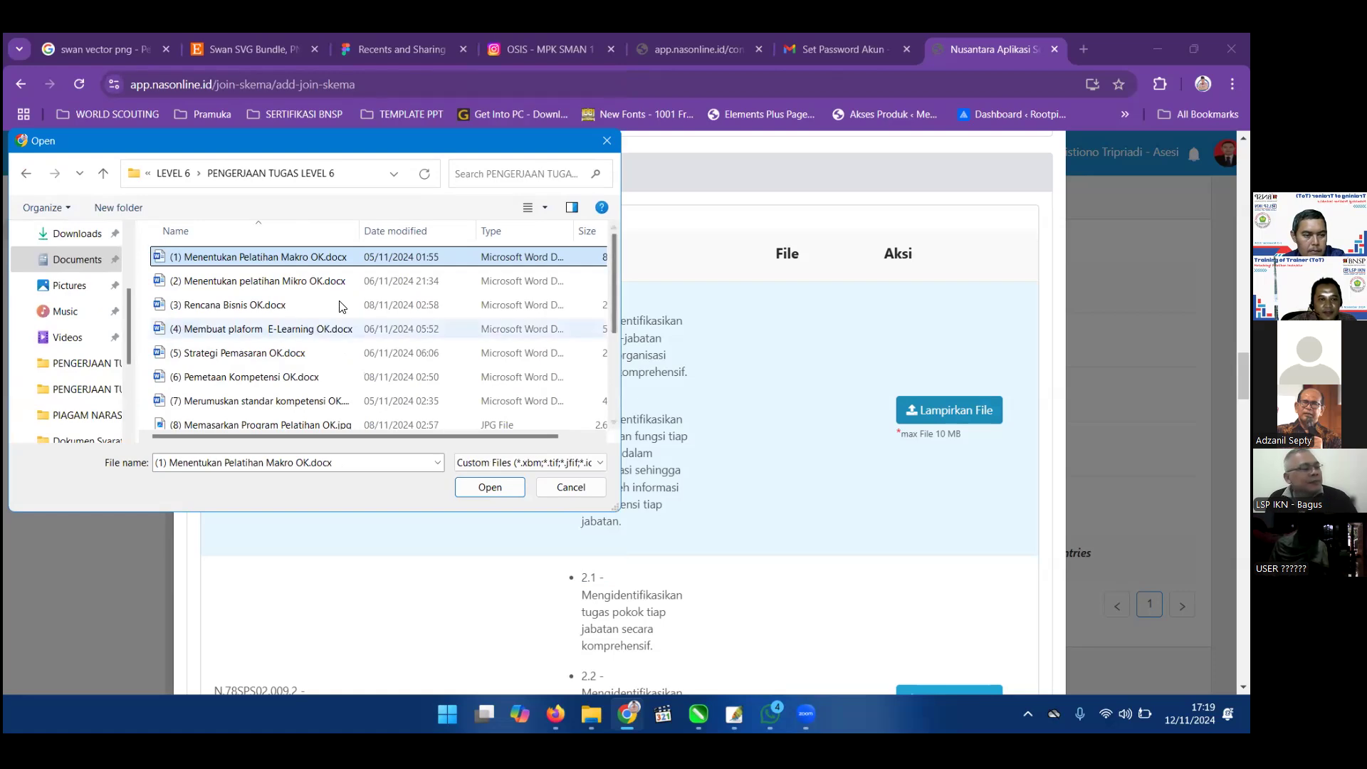
{"action": "left_click", "coordinate": [483, 491]}
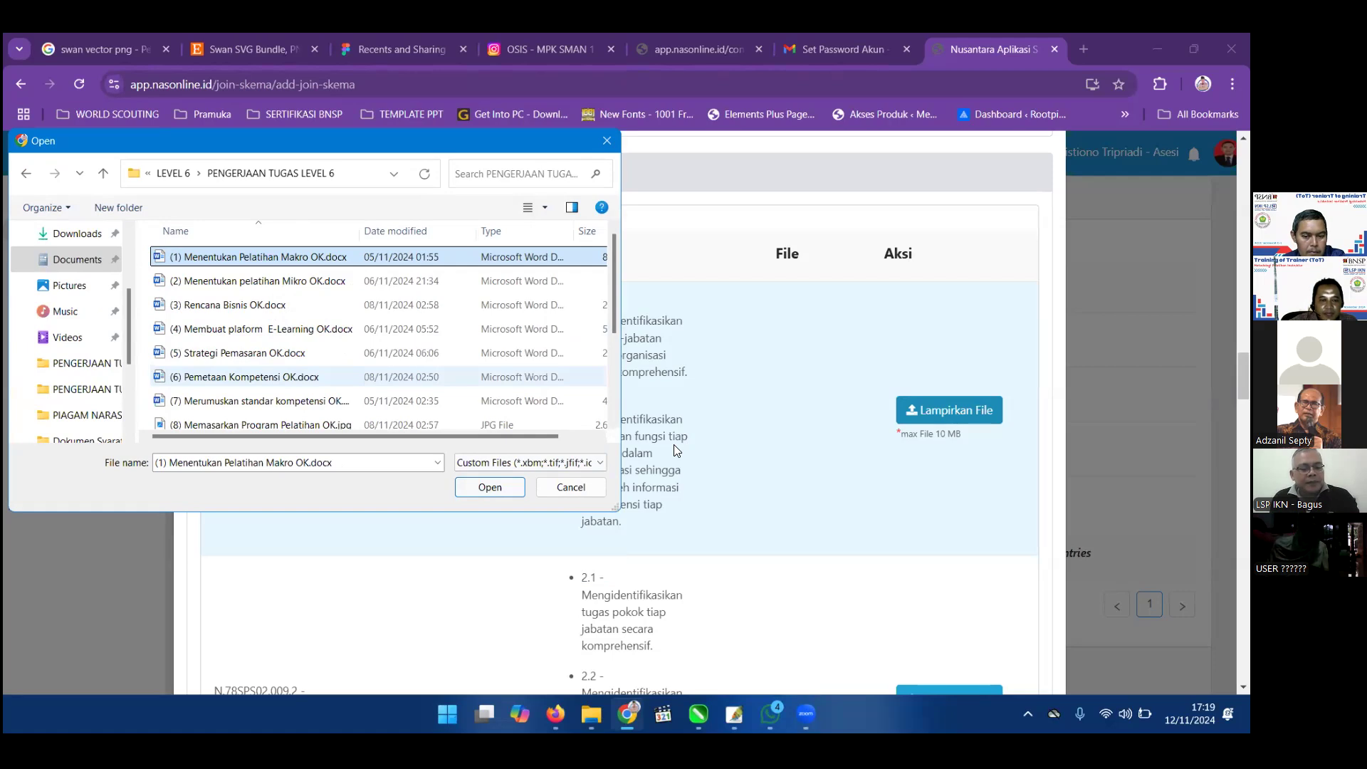
{"action": "scroll", "coordinate": [676, 452], "scroll_direction": "down", "scroll_amount": 12}
Scroll down the Bukti Kompetensi rows and back to the top, then switch to File Explorer.
{"action": "scroll", "coordinate": [676, 453], "scroll_direction": "down", "scroll_amount": 10}
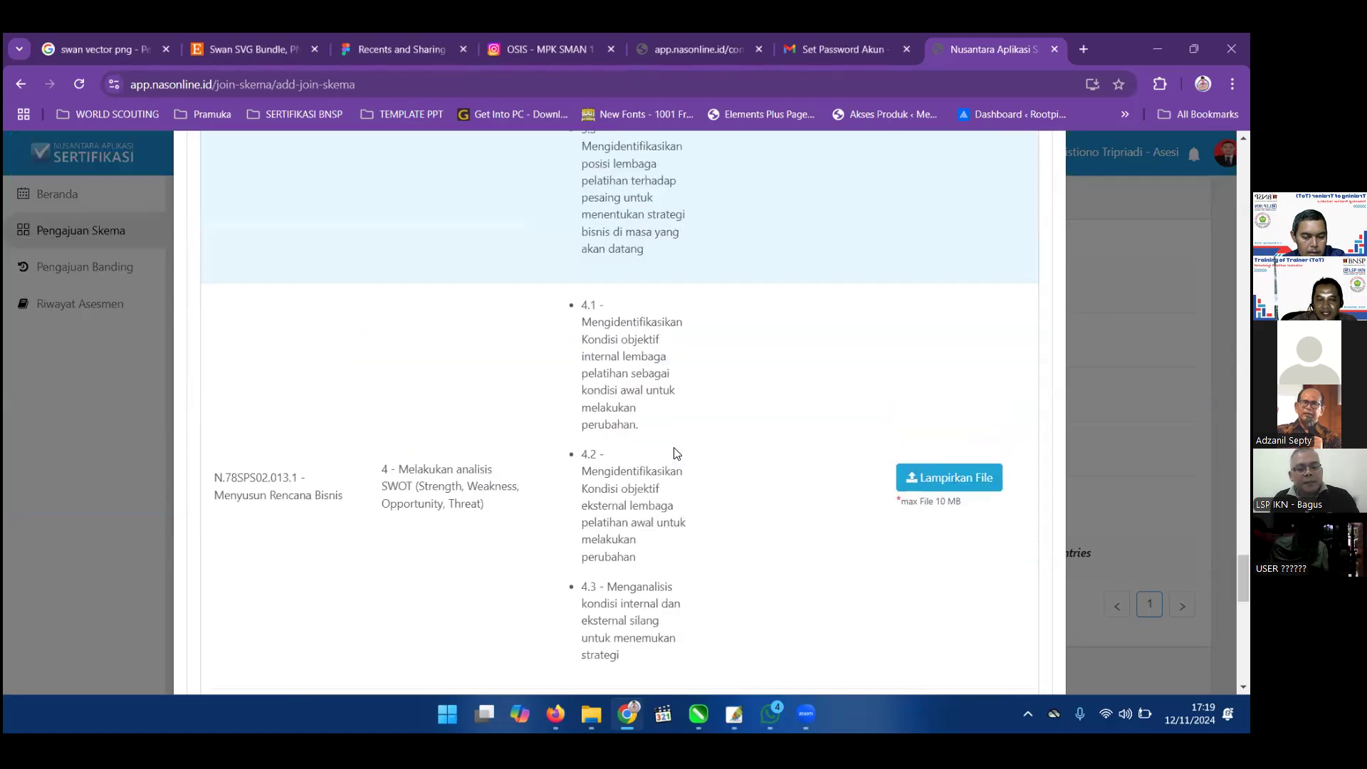
{"action": "scroll", "coordinate": [677, 454], "scroll_direction": "down", "scroll_amount": 4}
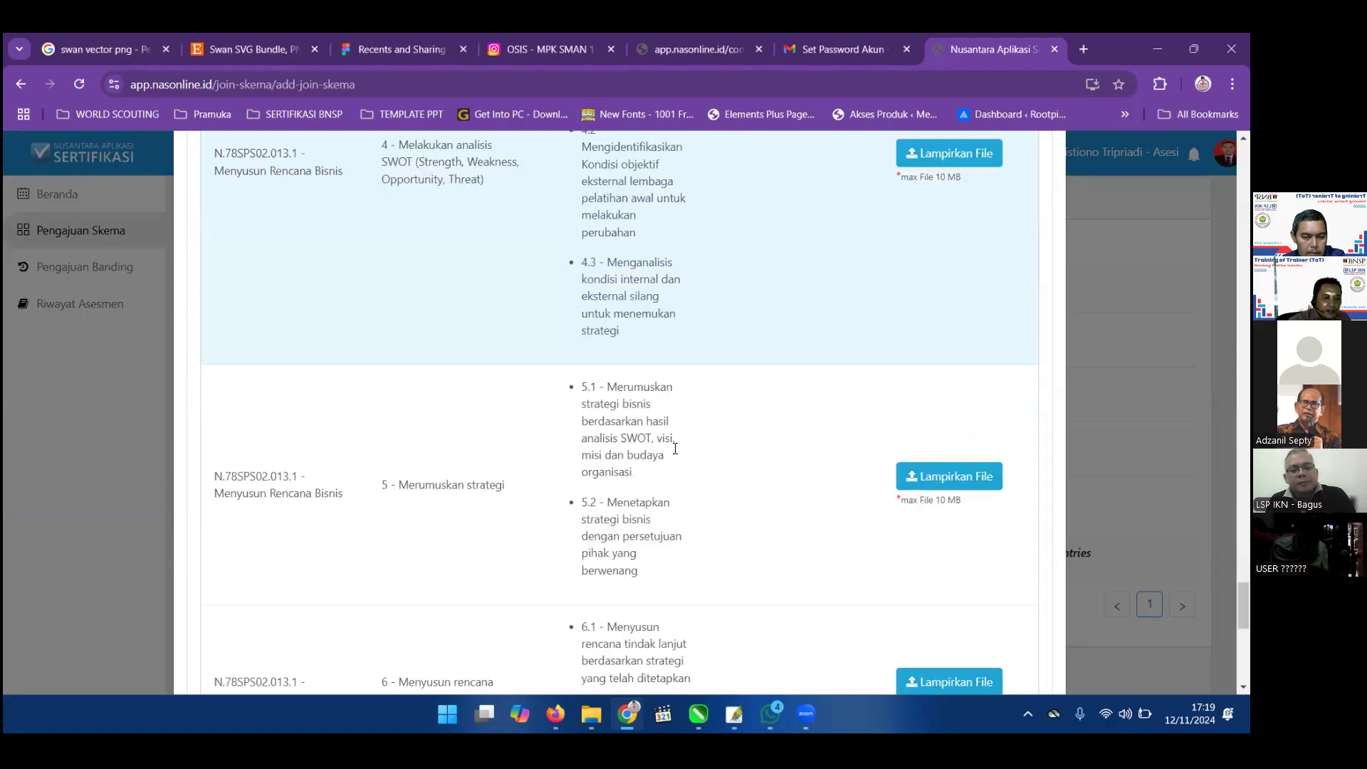
{"action": "scroll", "coordinate": [674, 448], "scroll_direction": "down", "scroll_amount": 2}
{"action": "scroll", "coordinate": [675, 451], "scroll_direction": "up", "scroll_amount": 1}
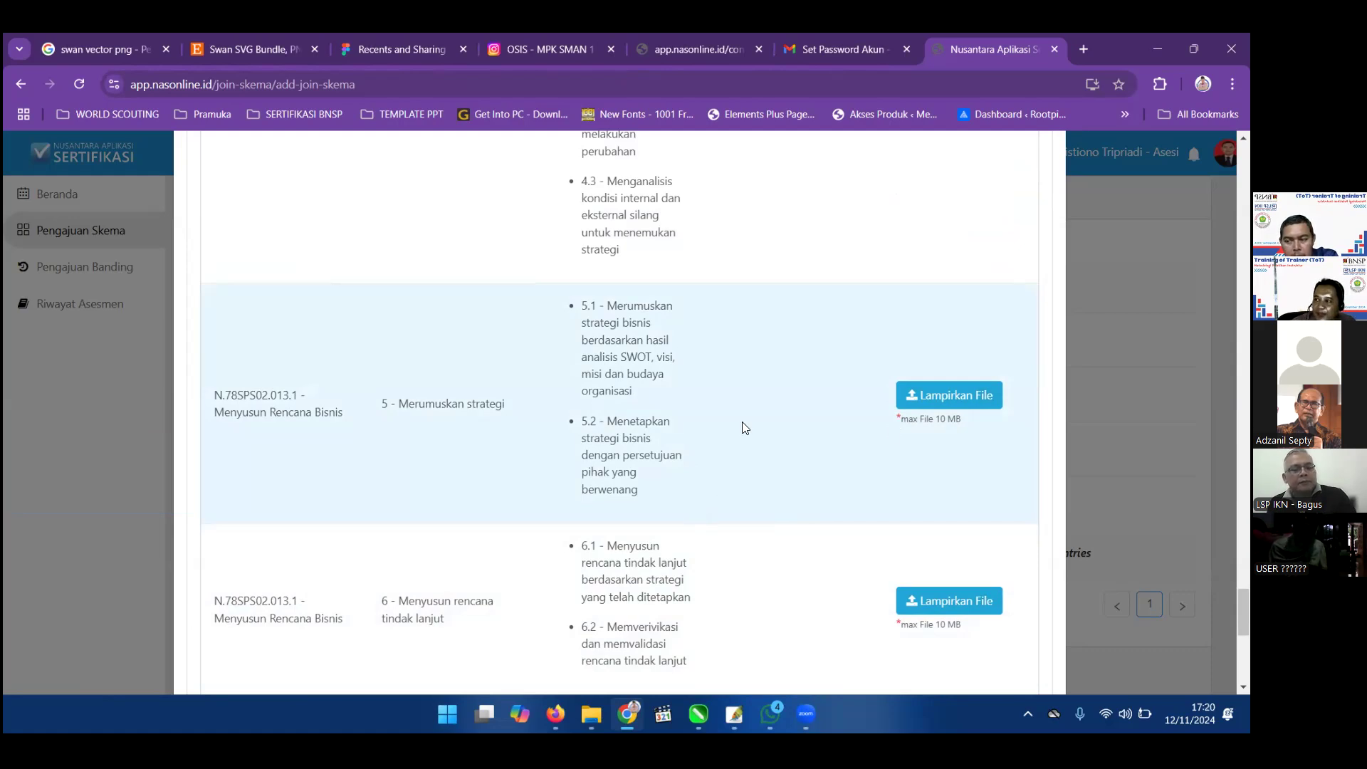
{"action": "scroll", "coordinate": [748, 422], "scroll_direction": "up", "scroll_amount": 1}
{"action": "scroll", "coordinate": [748, 426], "scroll_direction": "up", "scroll_amount": 15}
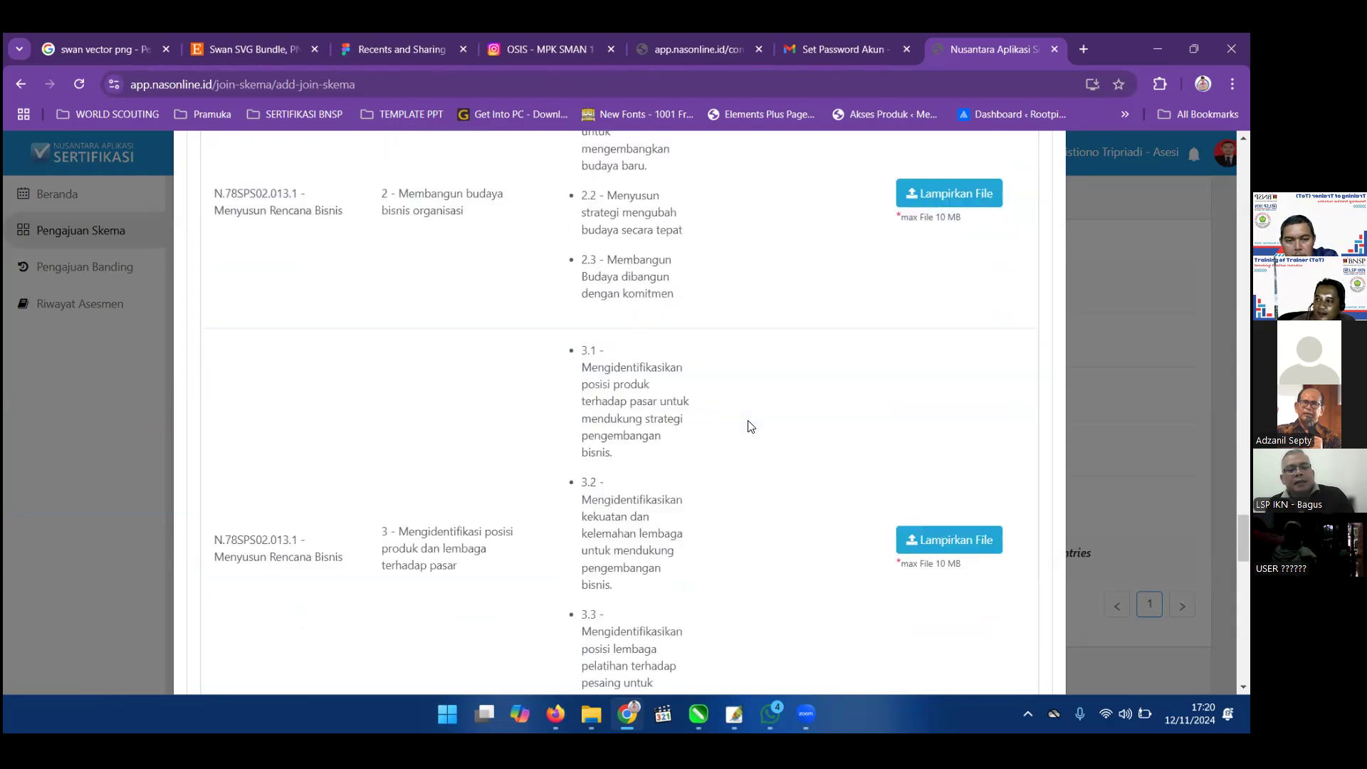
{"action": "scroll", "coordinate": [747, 426], "scroll_direction": "up", "scroll_amount": 12}
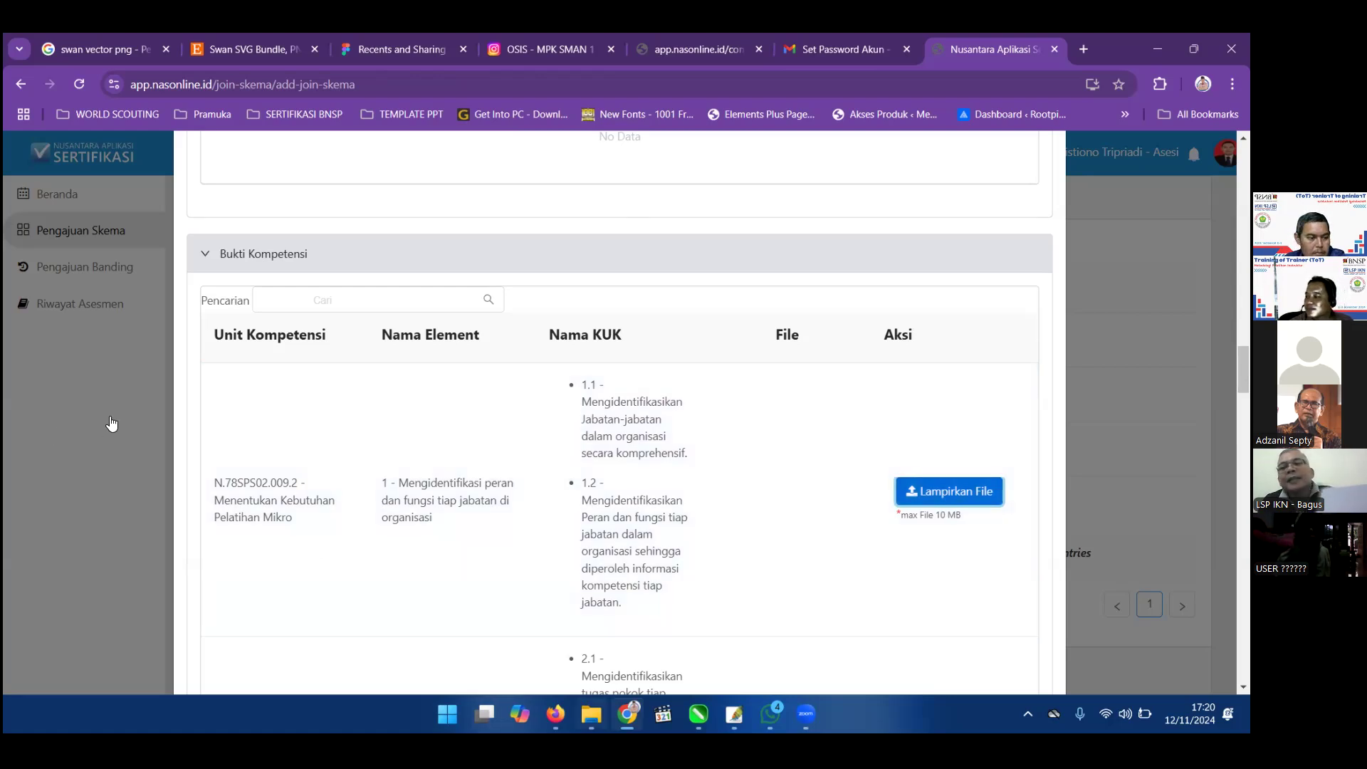
{"action": "key", "text": "alt+Tab"}
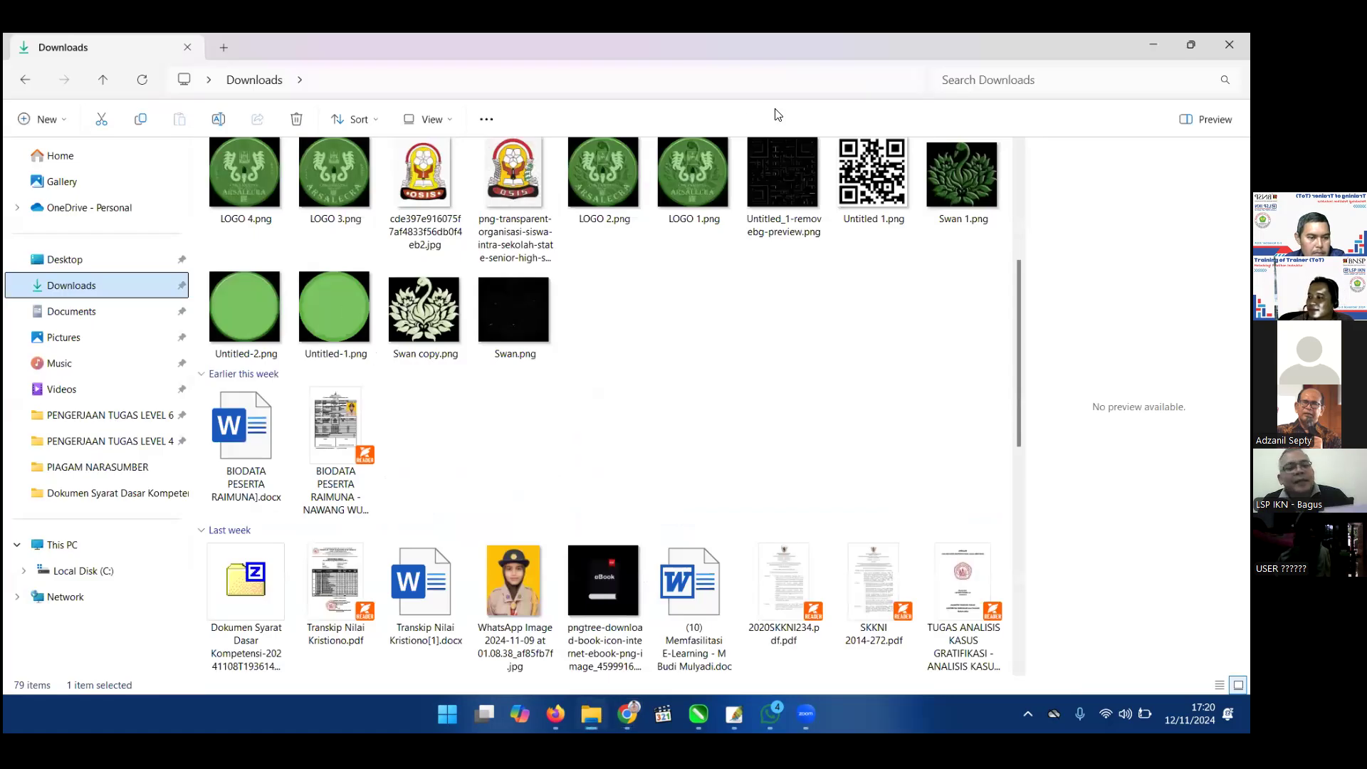
Preview the (8) Memasarkan Program Pelatihan OK.jpg poster in PENGERJAAN TUGAS LEVEL 6, then clear the selection.
{"action": "key", "text": "alt+Tab"}
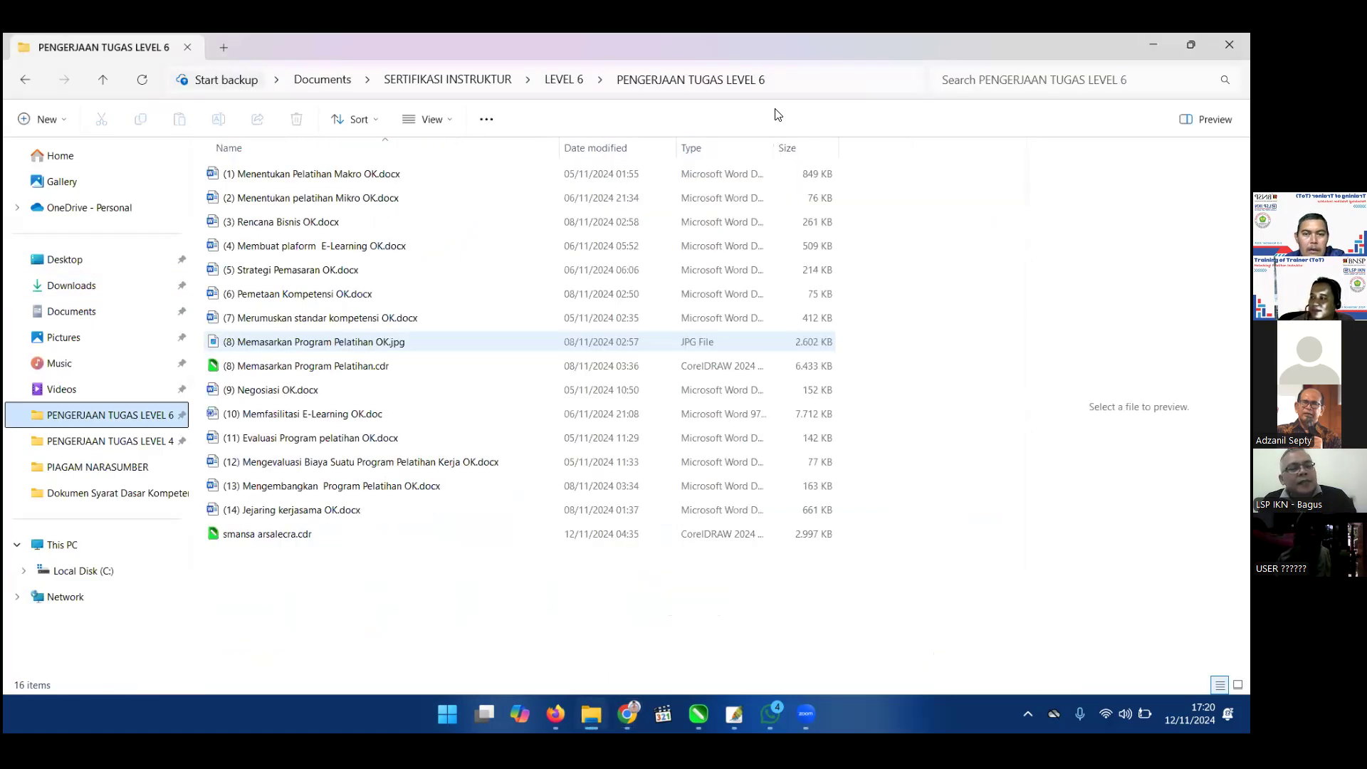
{"action": "left_click", "coordinate": [149, 291]}
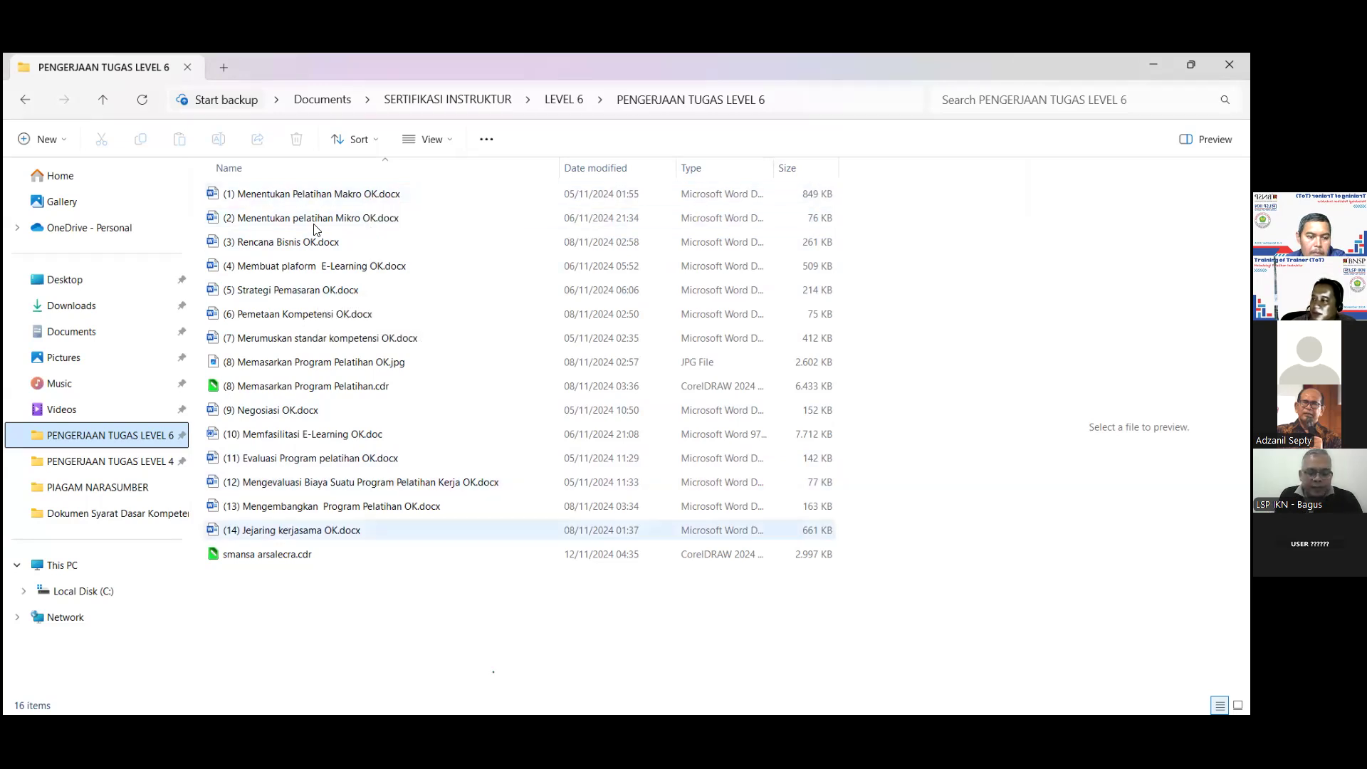
{"action": "left_click", "coordinate": [339, 366]}
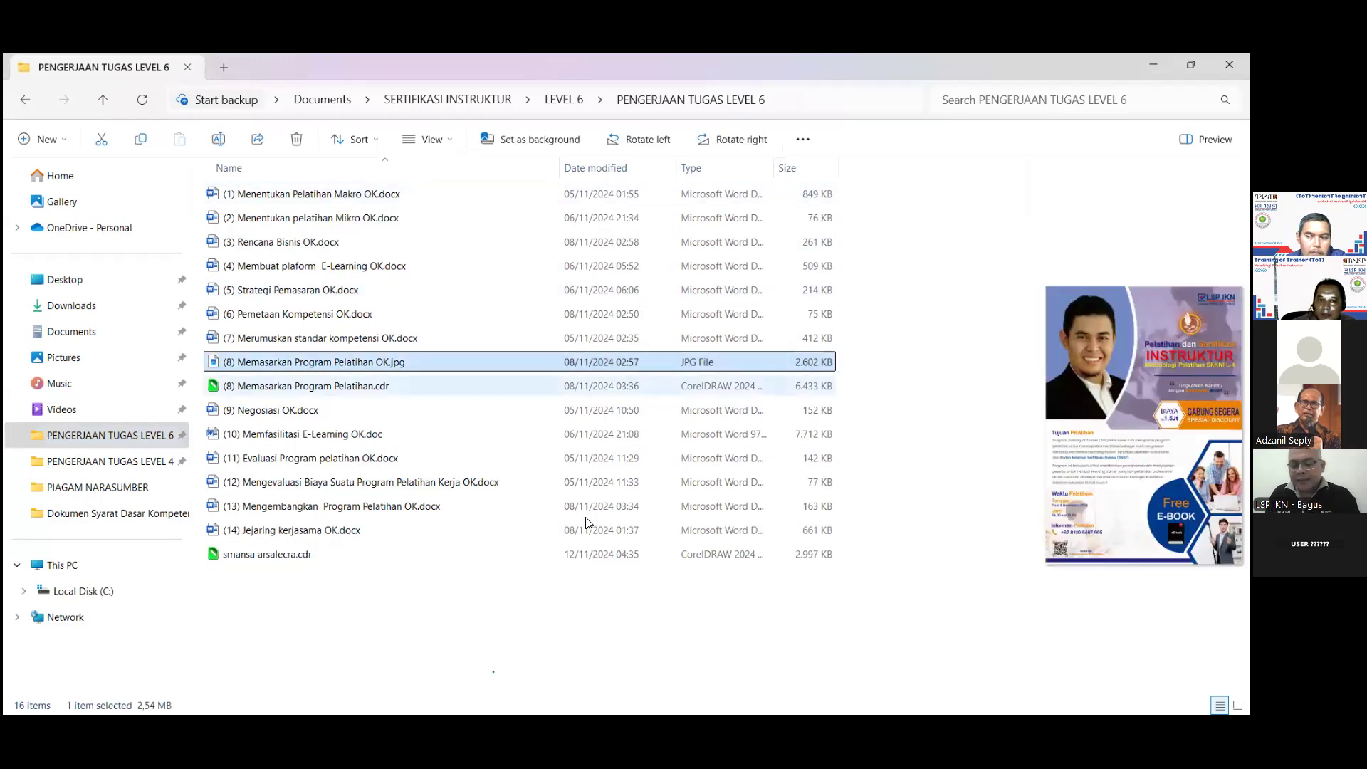
{"action": "key", "text": "Down"}
{"action": "key", "text": "Up"}
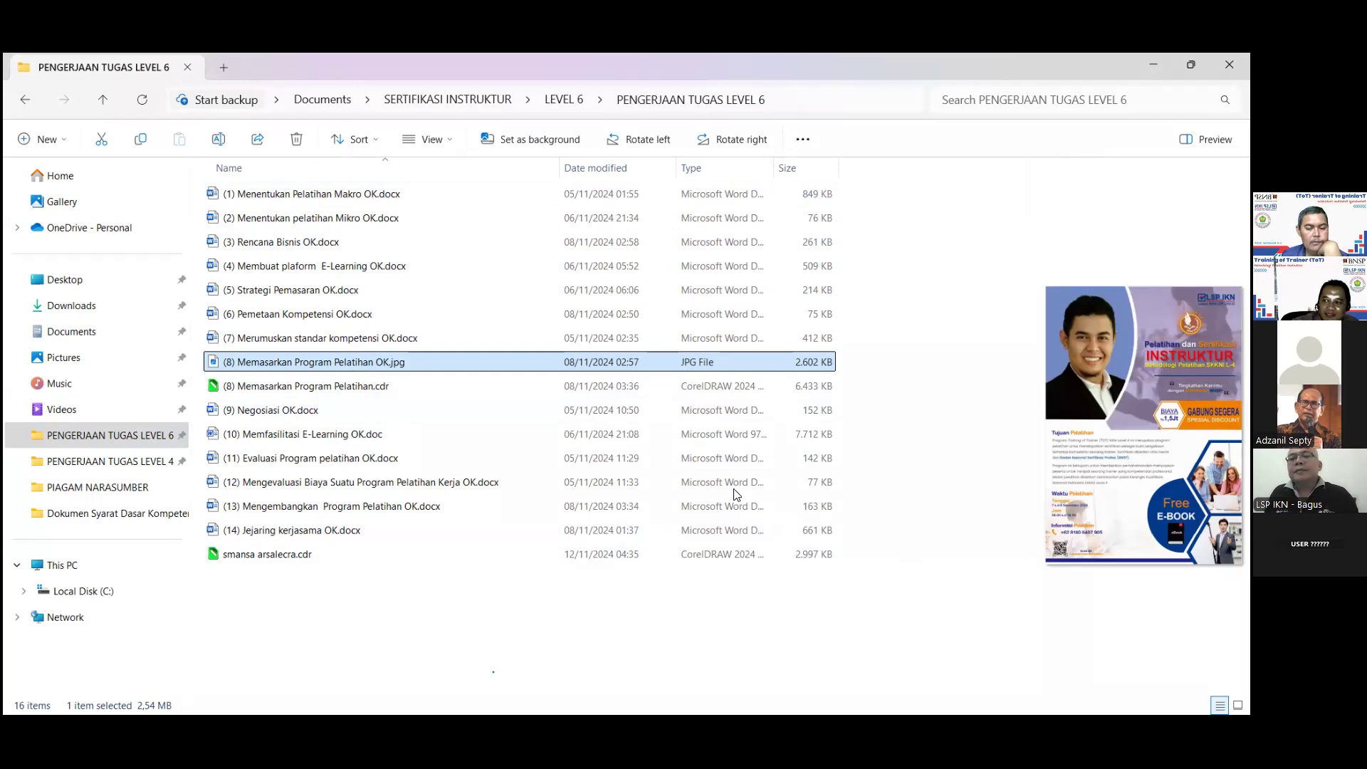
{"action": "left_click", "coordinate": [591, 78]}
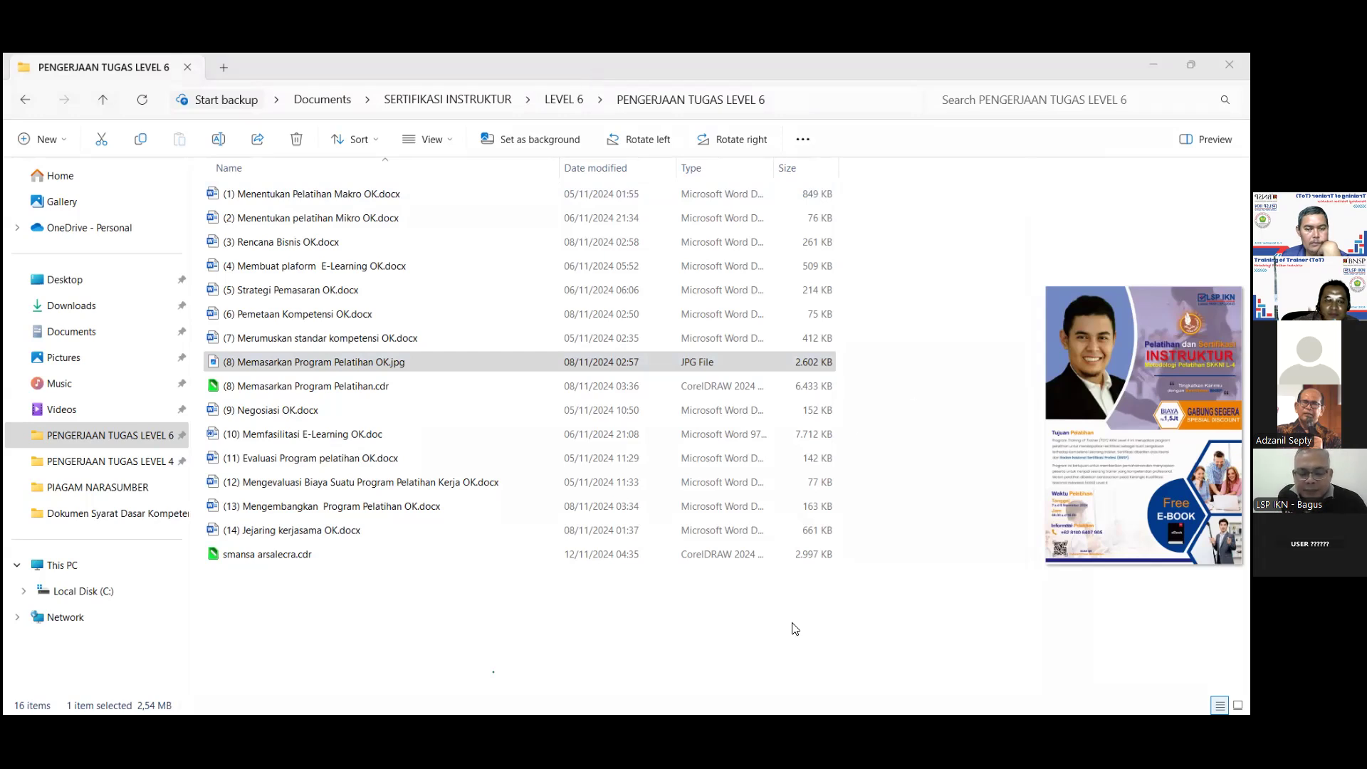
{"action": "left_click", "coordinate": [776, 668]}
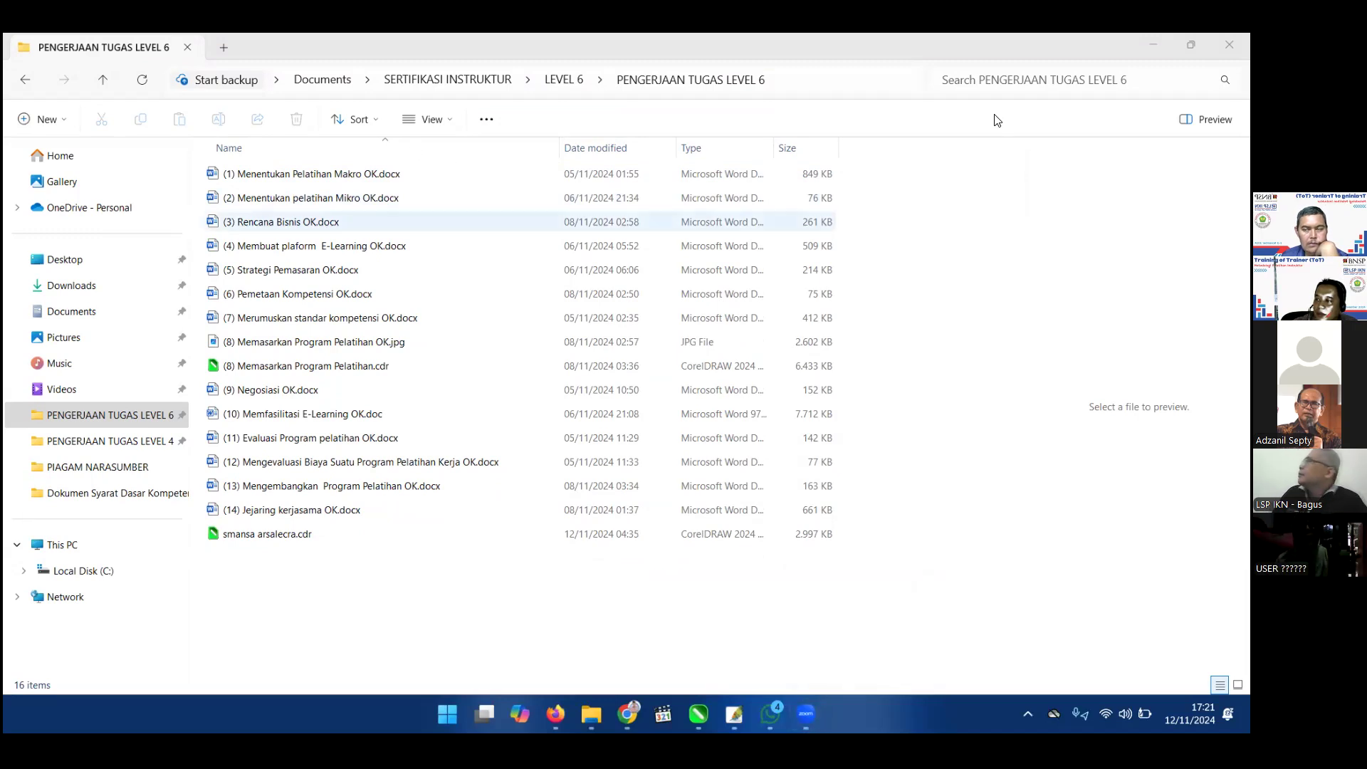
Preview (1) Menentukan Pelatihan Makro OK.docx in the File Explorer preview pane.
{"action": "left_click", "coordinate": [249, 178]}
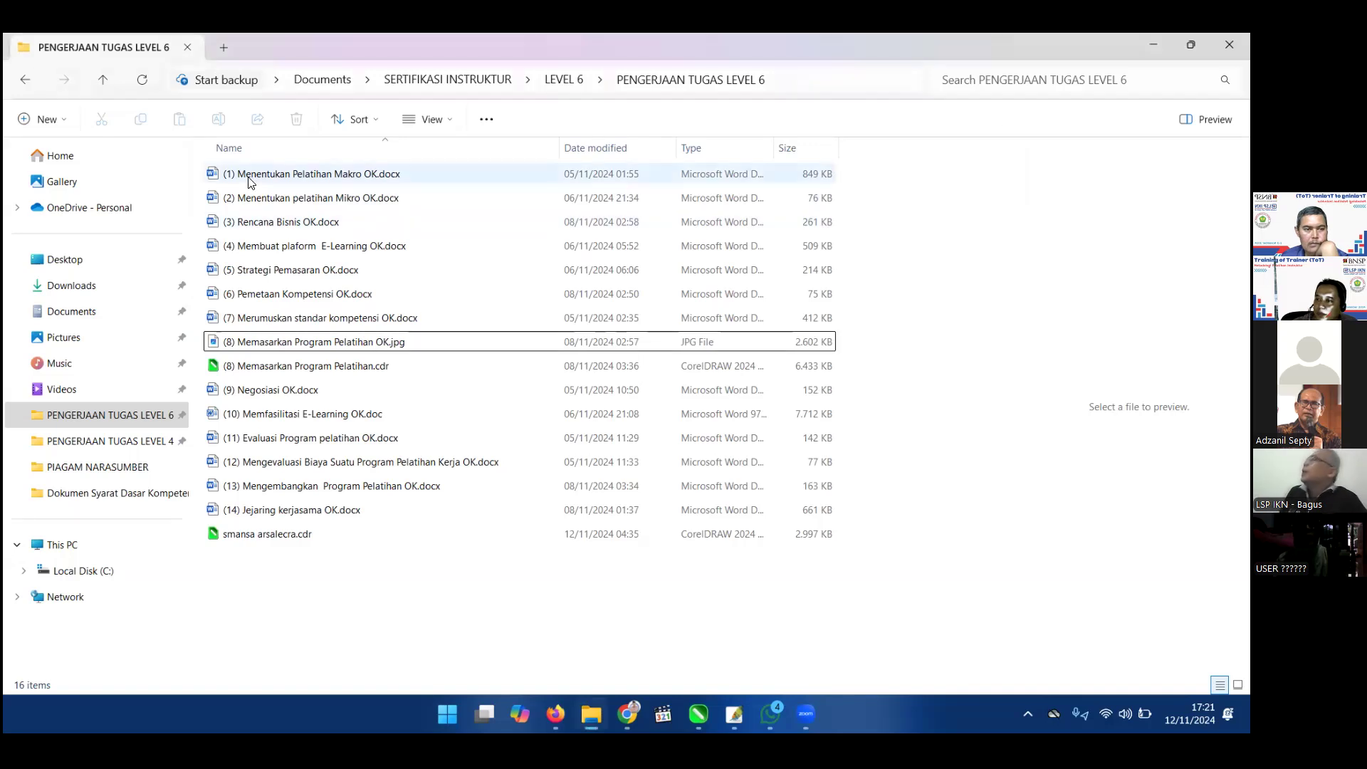
{"action": "left_click", "coordinate": [248, 176]}
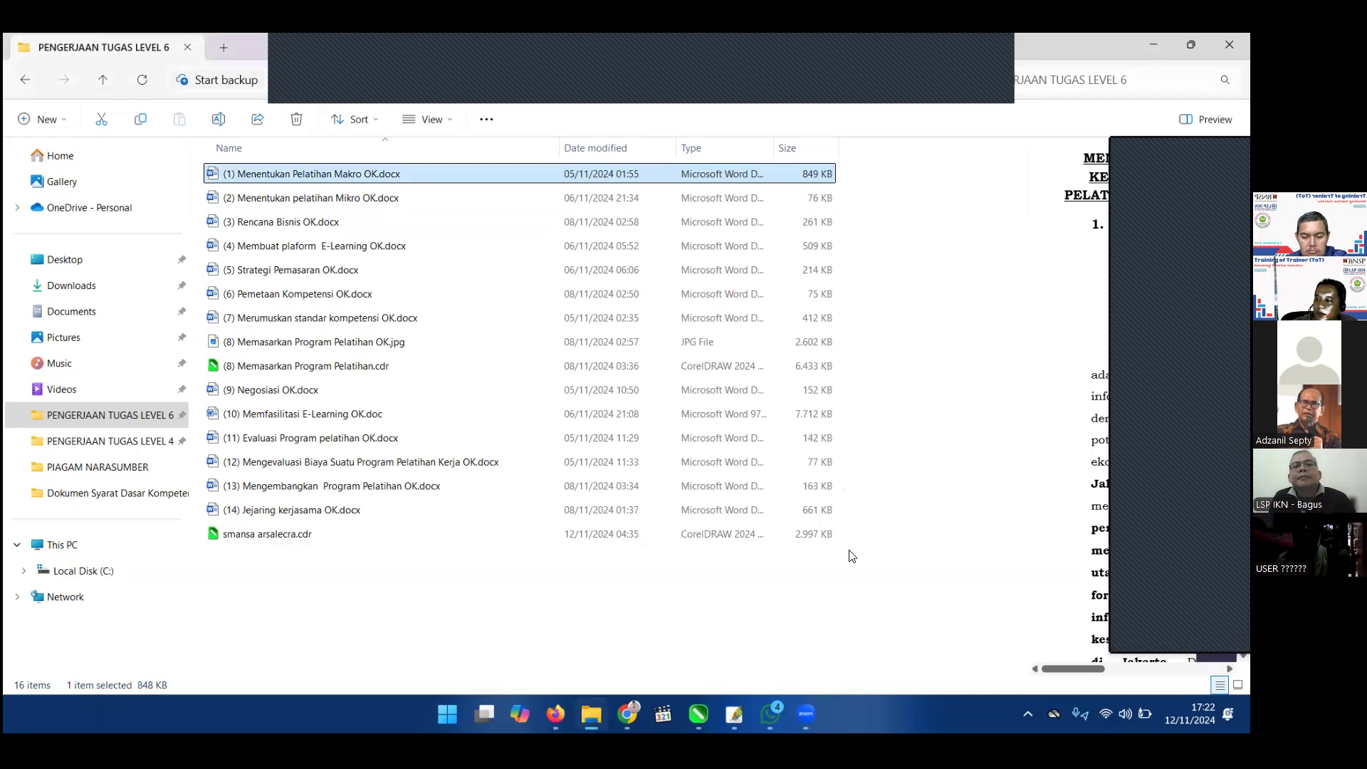
{"action": "mouse_move", "coordinate": [806, 714]}
{"action": "left_click", "coordinate": [889, 611]}
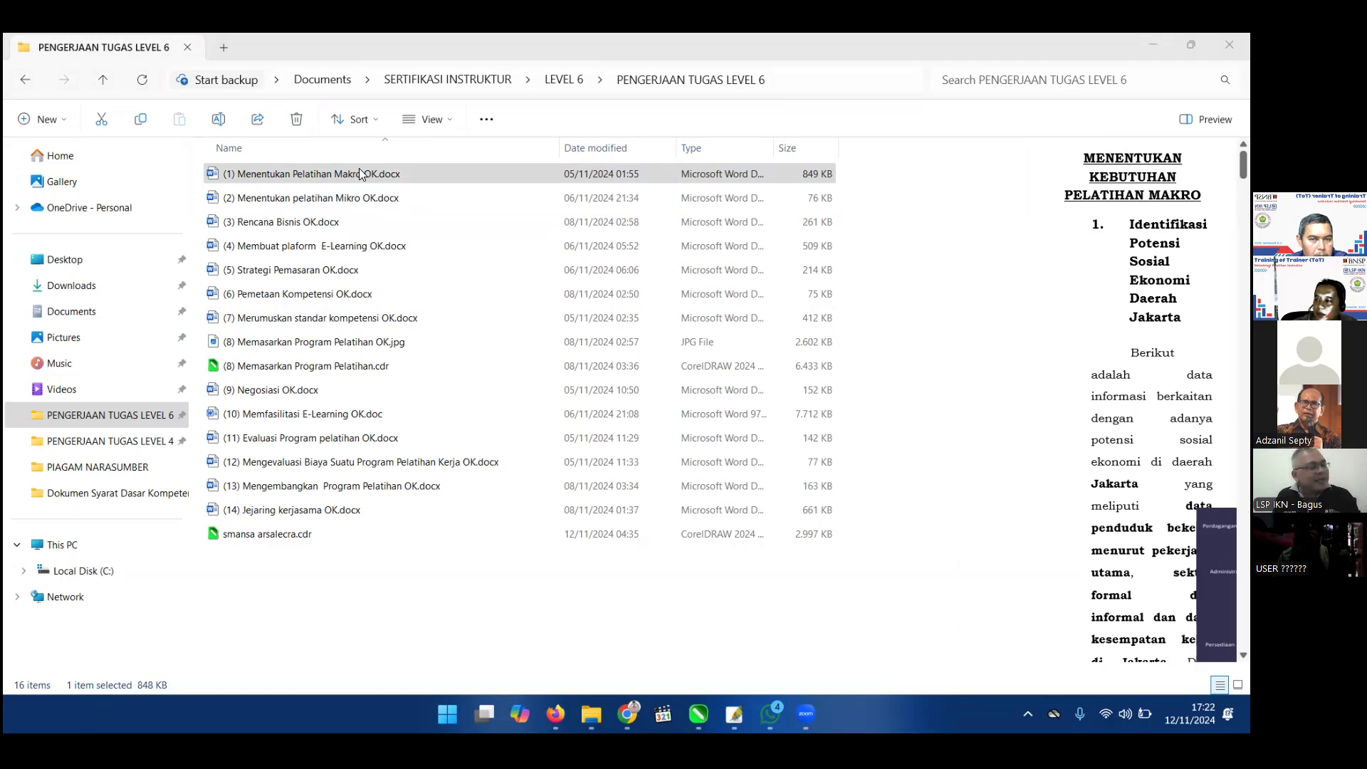
Clear the file selection and go back to the NAS Bukti Kompetensi page in Chrome.
{"action": "left_click", "coordinate": [853, 128]}
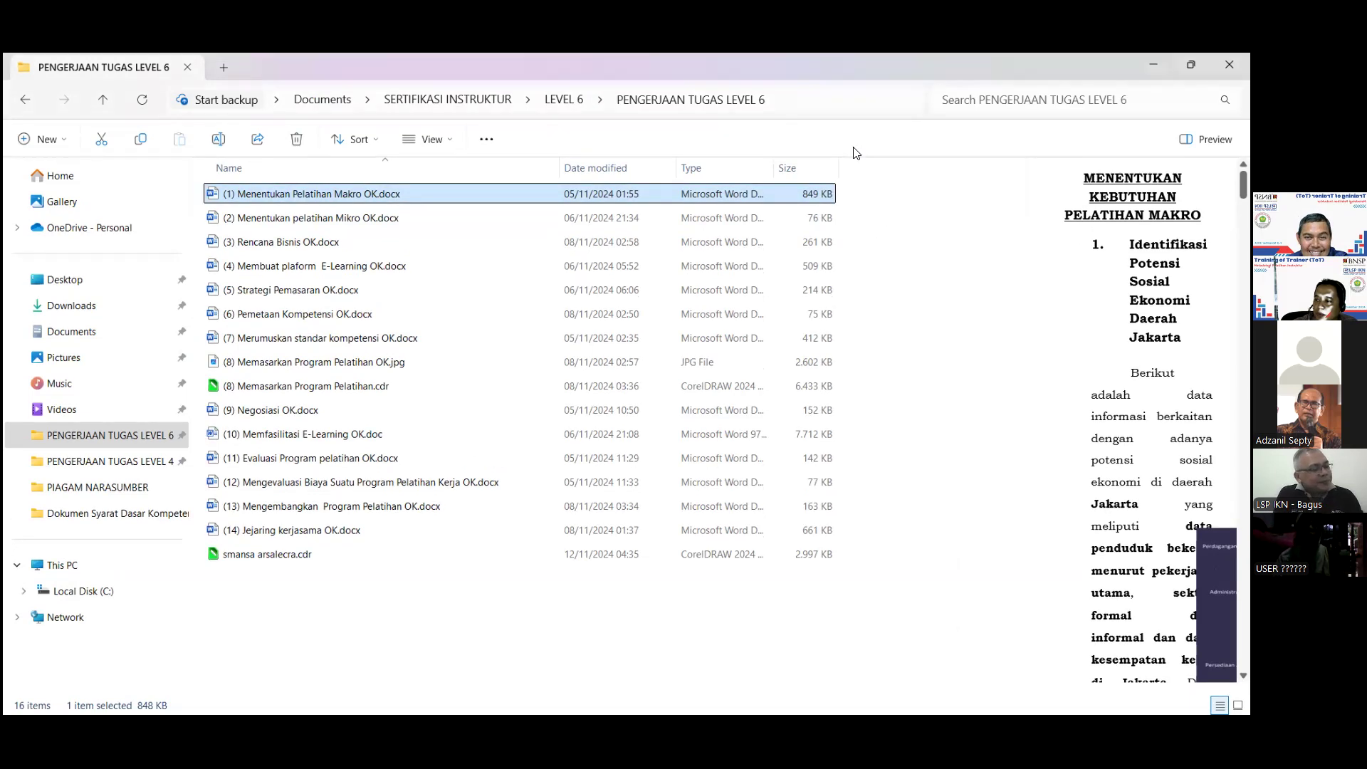
{"action": "key", "text": "alt+Tab"}
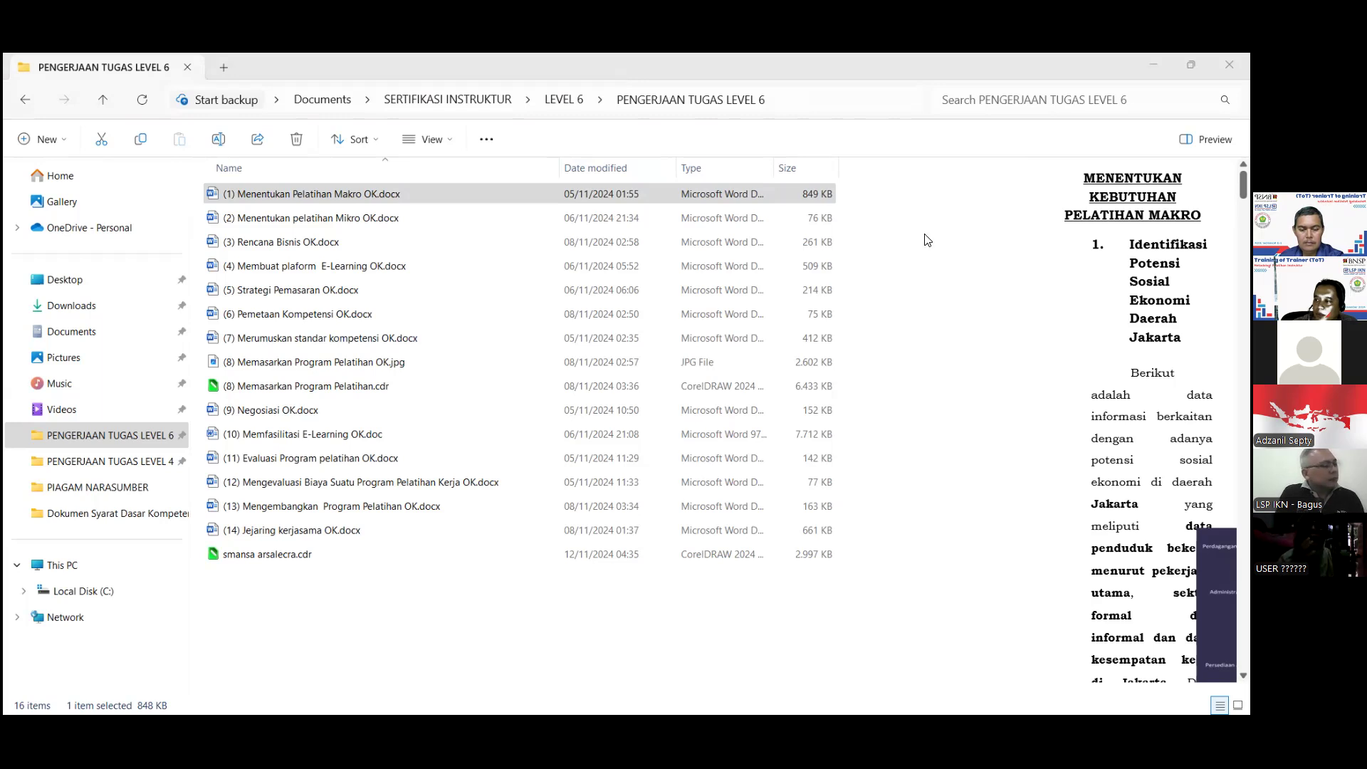
{"action": "left_click", "coordinate": [812, 710]}
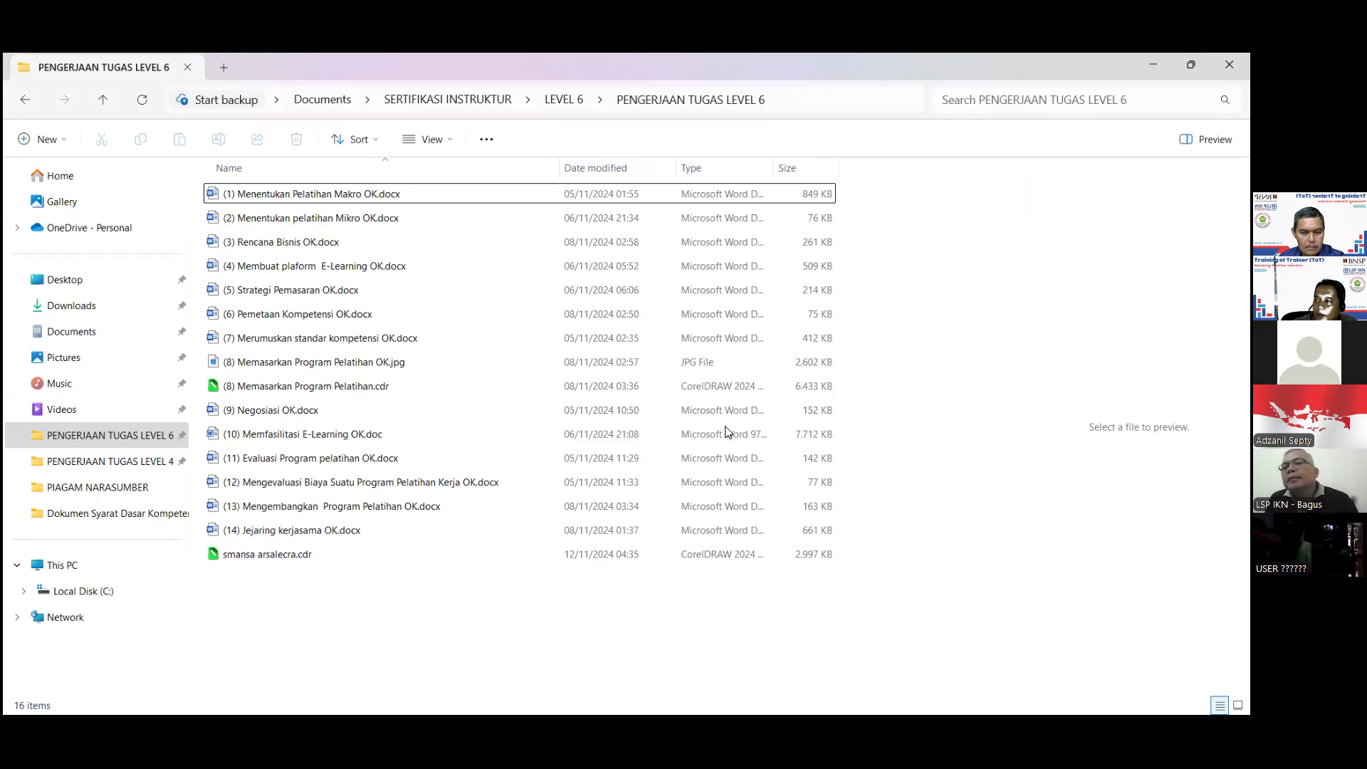
{"action": "key", "text": "alt+Tab"}
{"action": "scroll", "coordinate": [740, 413], "scroll_direction": "down", "scroll_amount": 15}
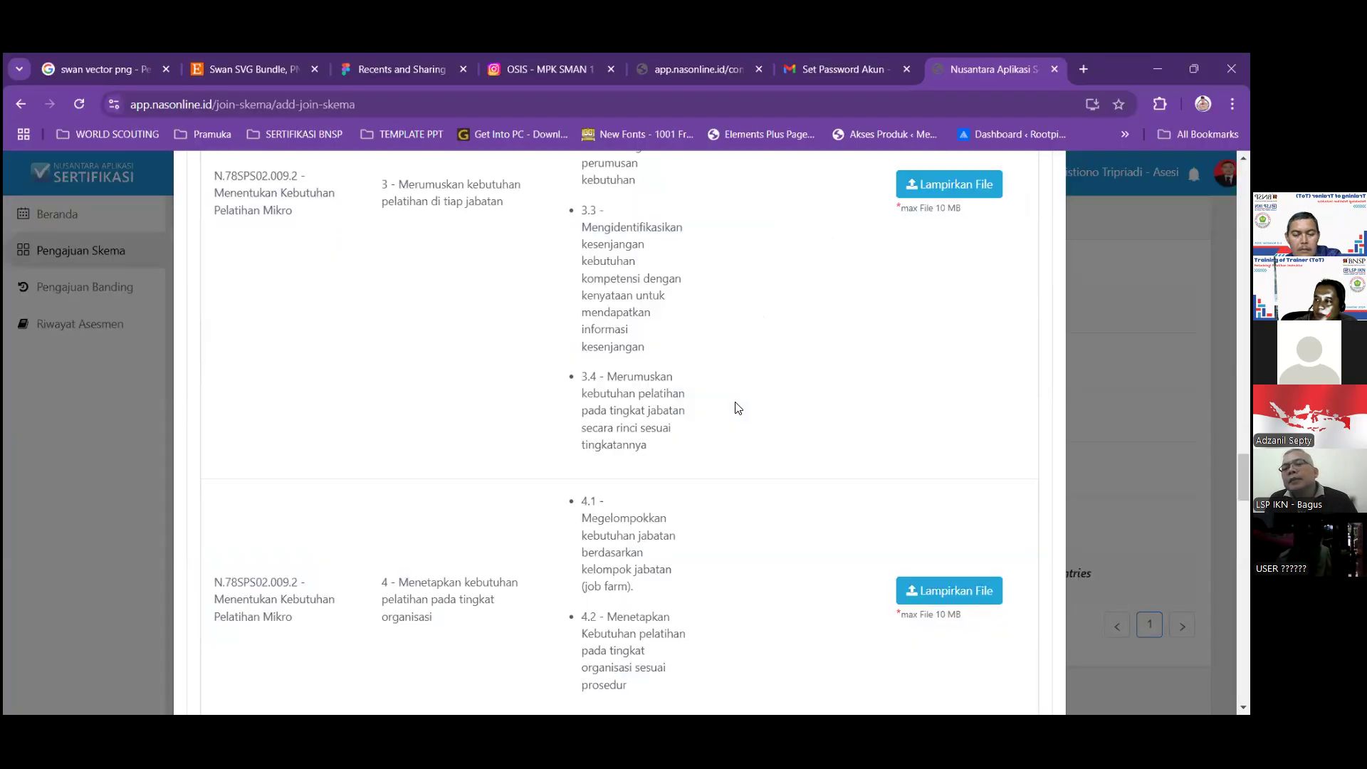
{"action": "scroll", "coordinate": [730, 442], "scroll_direction": "down", "scroll_amount": 10}
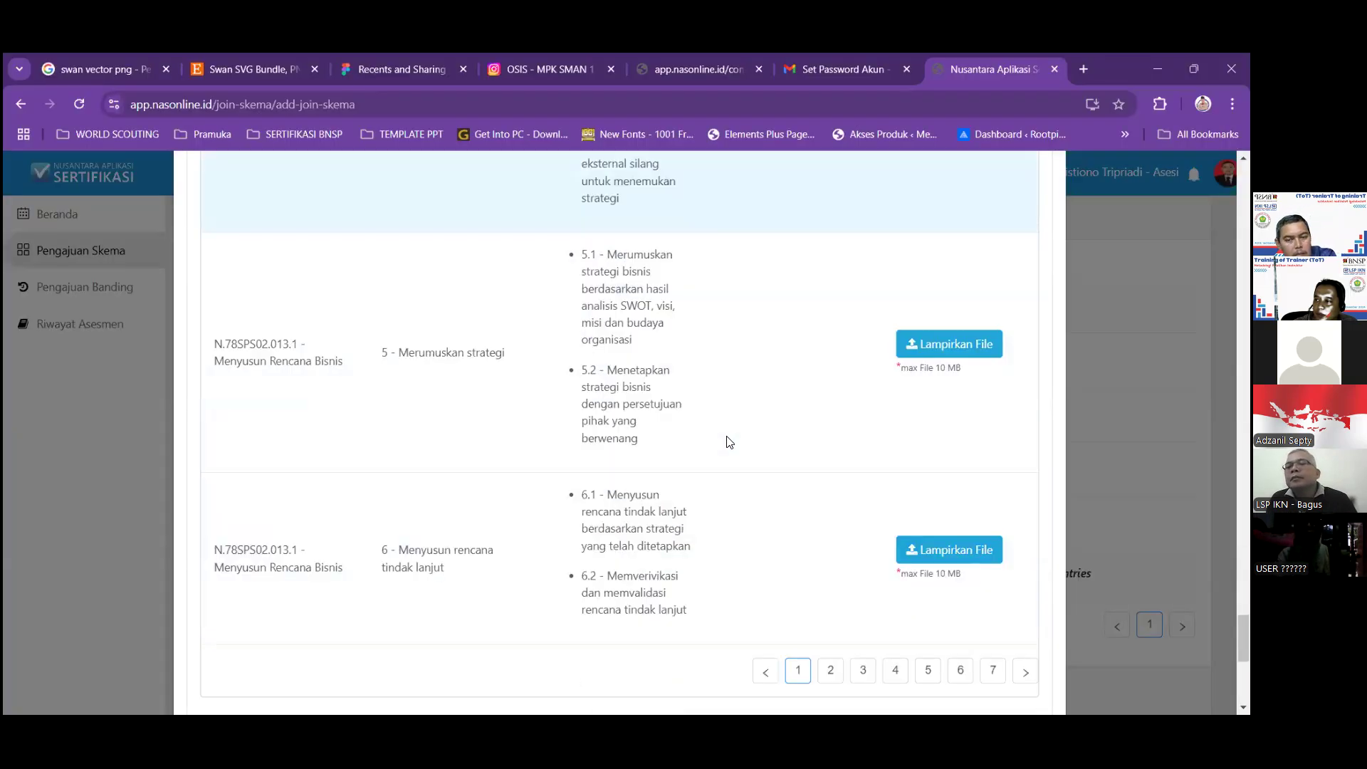
{"action": "scroll", "coordinate": [799, 472], "scroll_direction": "up", "scroll_amount": 3}
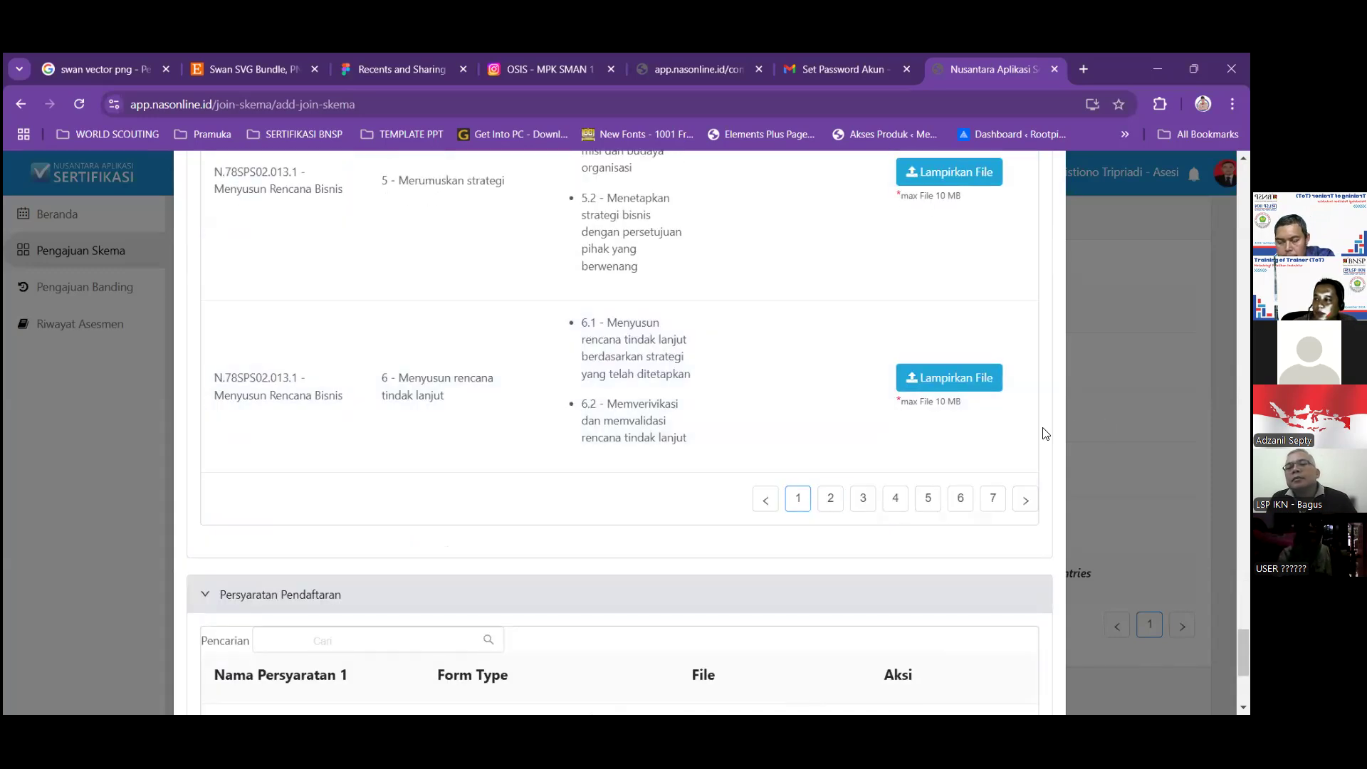
{"action": "left_click", "coordinate": [832, 498]}
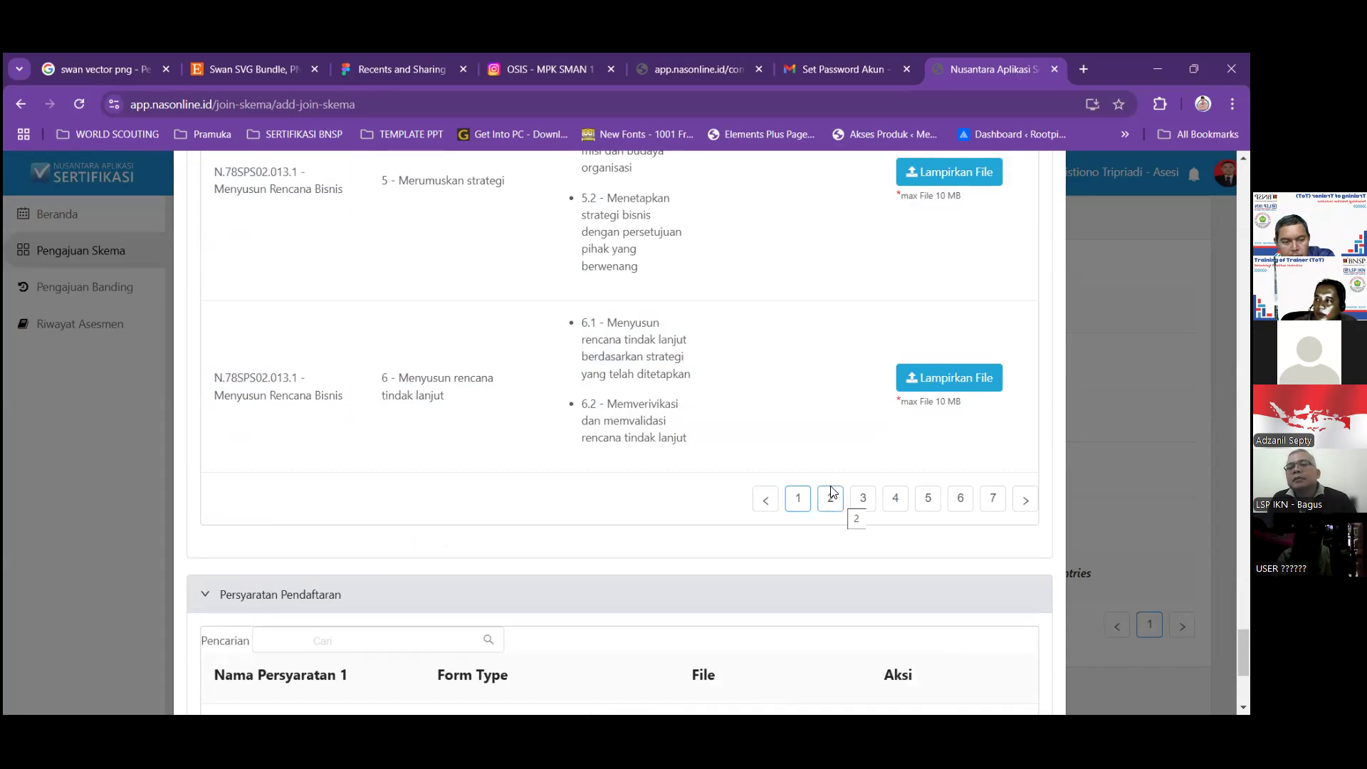
{"action": "scroll", "coordinate": [608, 455], "scroll_direction": "down", "scroll_amount": 4}
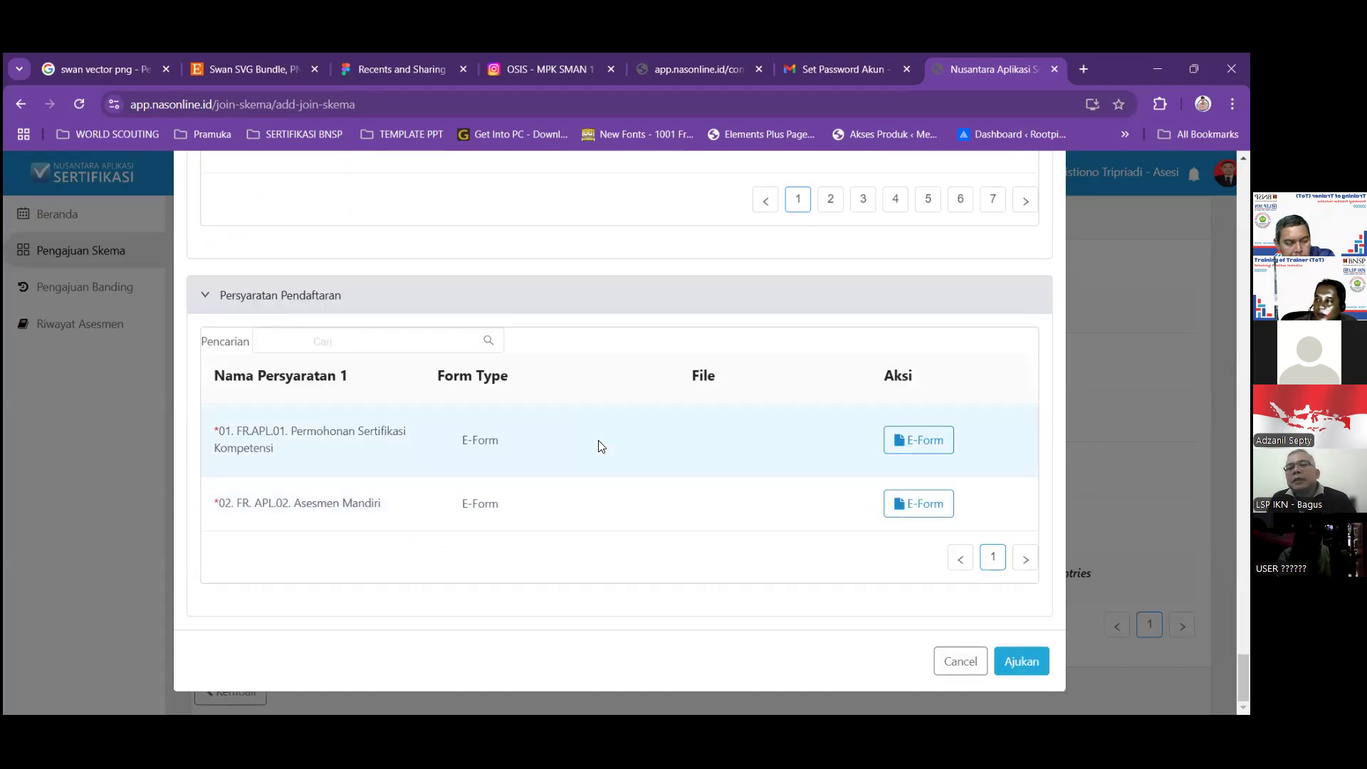
{"action": "scroll", "coordinate": [703, 426], "scroll_direction": "up", "scroll_amount": 10}
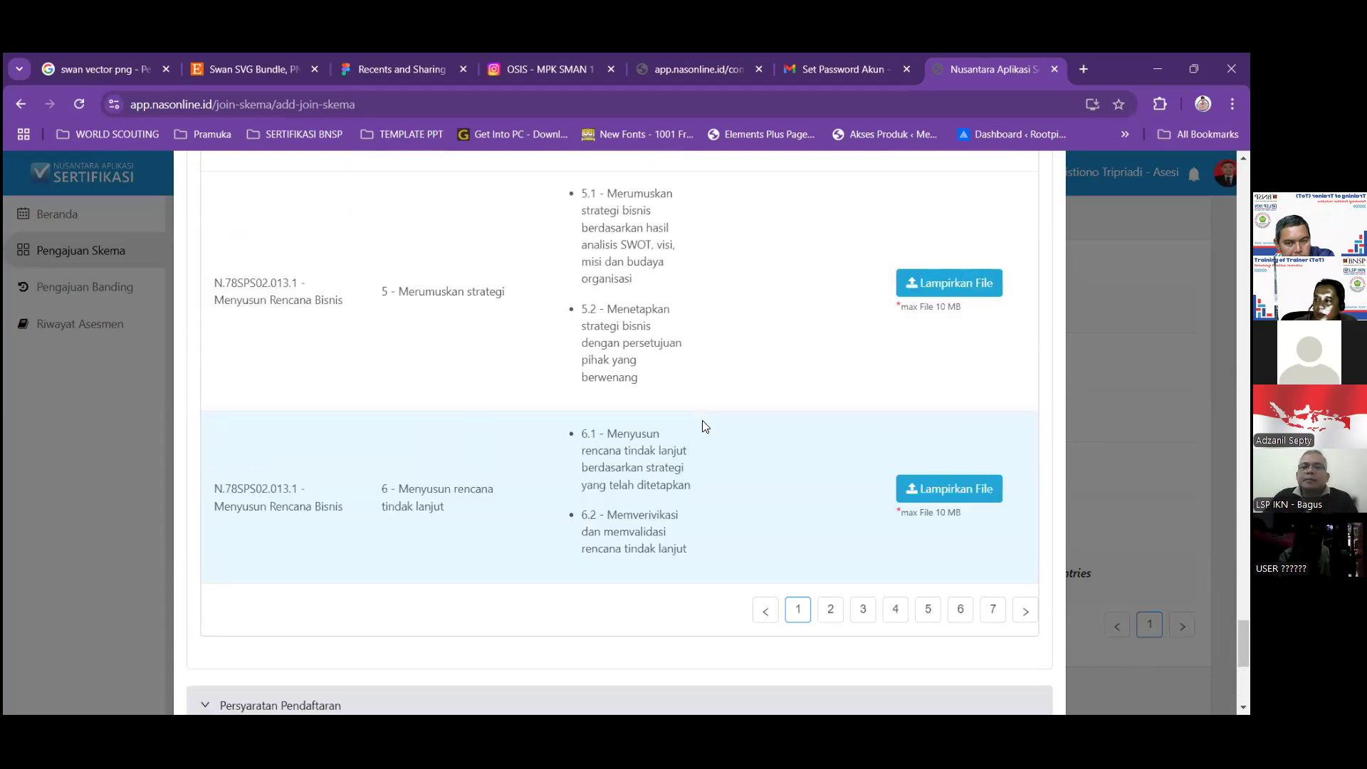
{"action": "scroll", "coordinate": [703, 426], "scroll_direction": "up", "scroll_amount": 10}
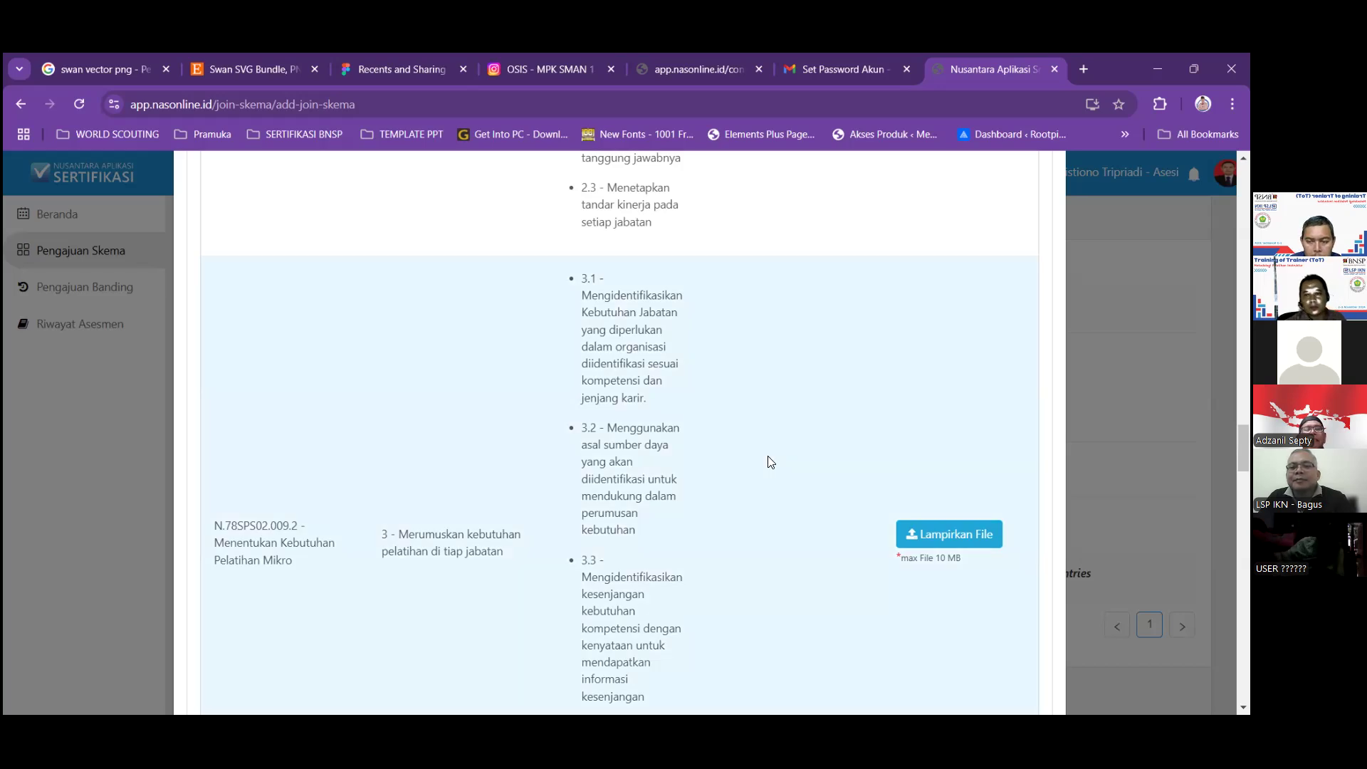
Scroll up to the Bukti Kompetensi header so element 1's Lampirkan File button shows.
{"action": "scroll", "coordinate": [767, 455], "scroll_direction": "down", "scroll_amount": 10}
{"action": "scroll", "coordinate": [768, 459], "scroll_direction": "down", "scroll_amount": 5}
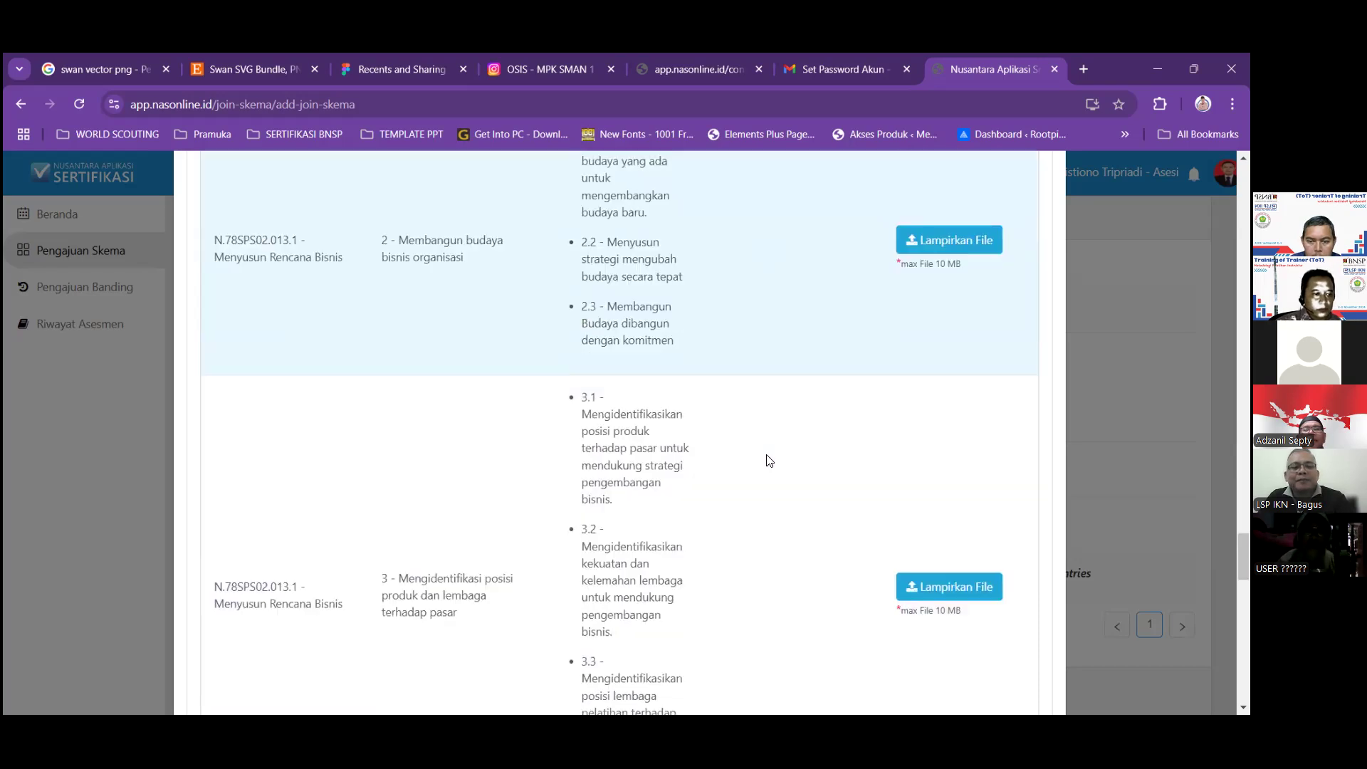
{"action": "scroll", "coordinate": [768, 461], "scroll_direction": "down", "scroll_amount": 5}
{"action": "scroll", "coordinate": [768, 461], "scroll_direction": "up", "scroll_amount": 2}
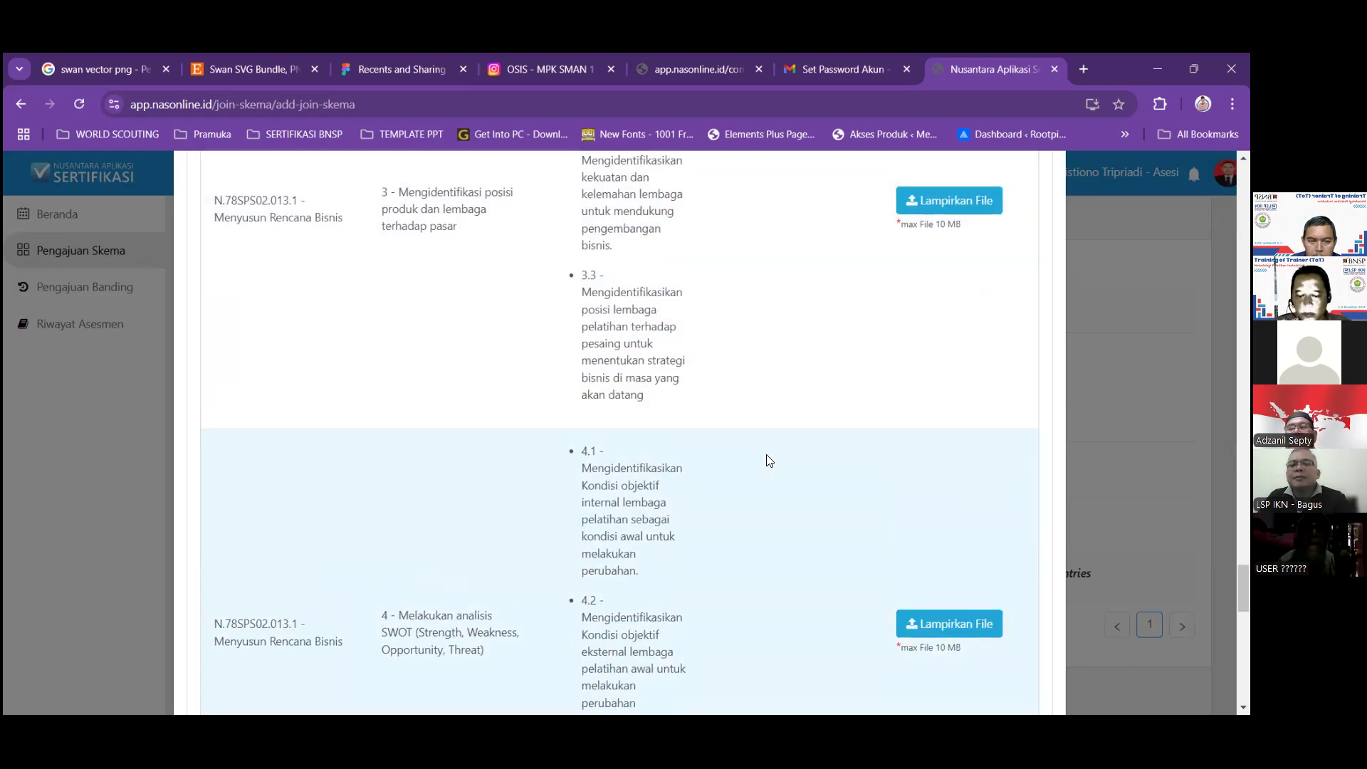
{"action": "scroll", "coordinate": [769, 461], "scroll_direction": "up", "scroll_amount": 1}
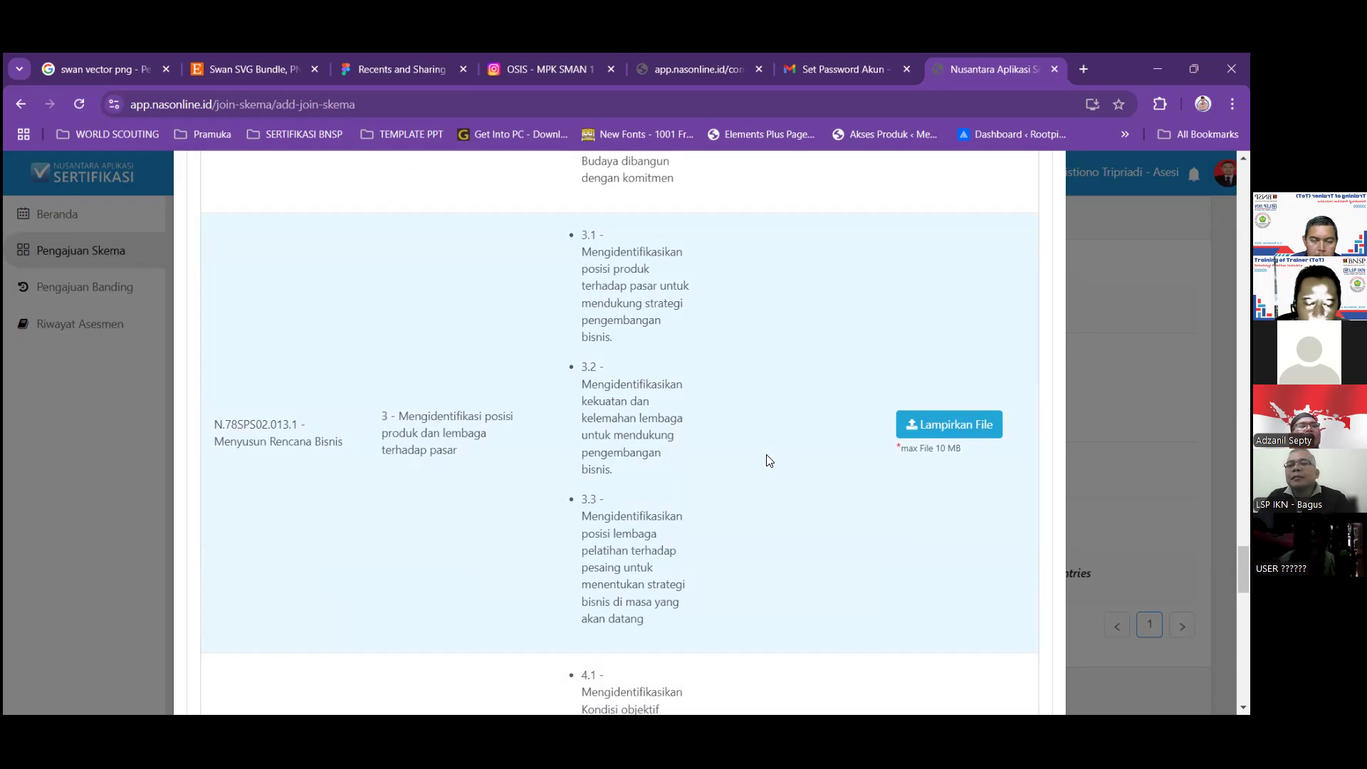
{"action": "scroll", "coordinate": [769, 460], "scroll_direction": "up", "scroll_amount": 14}
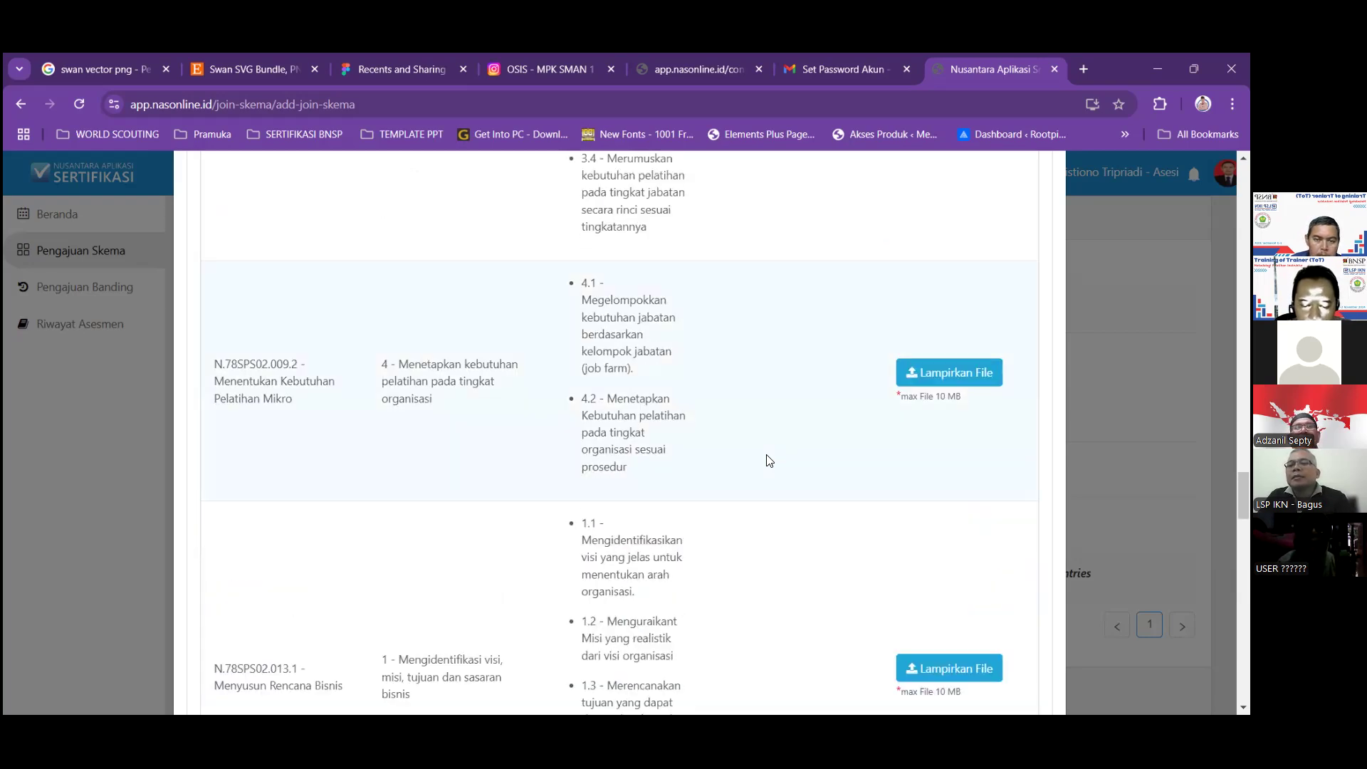
{"action": "scroll", "coordinate": [769, 460], "scroll_direction": "up", "scroll_amount": 5}
{"action": "scroll", "coordinate": [769, 461], "scroll_direction": "up", "scroll_amount": 4}
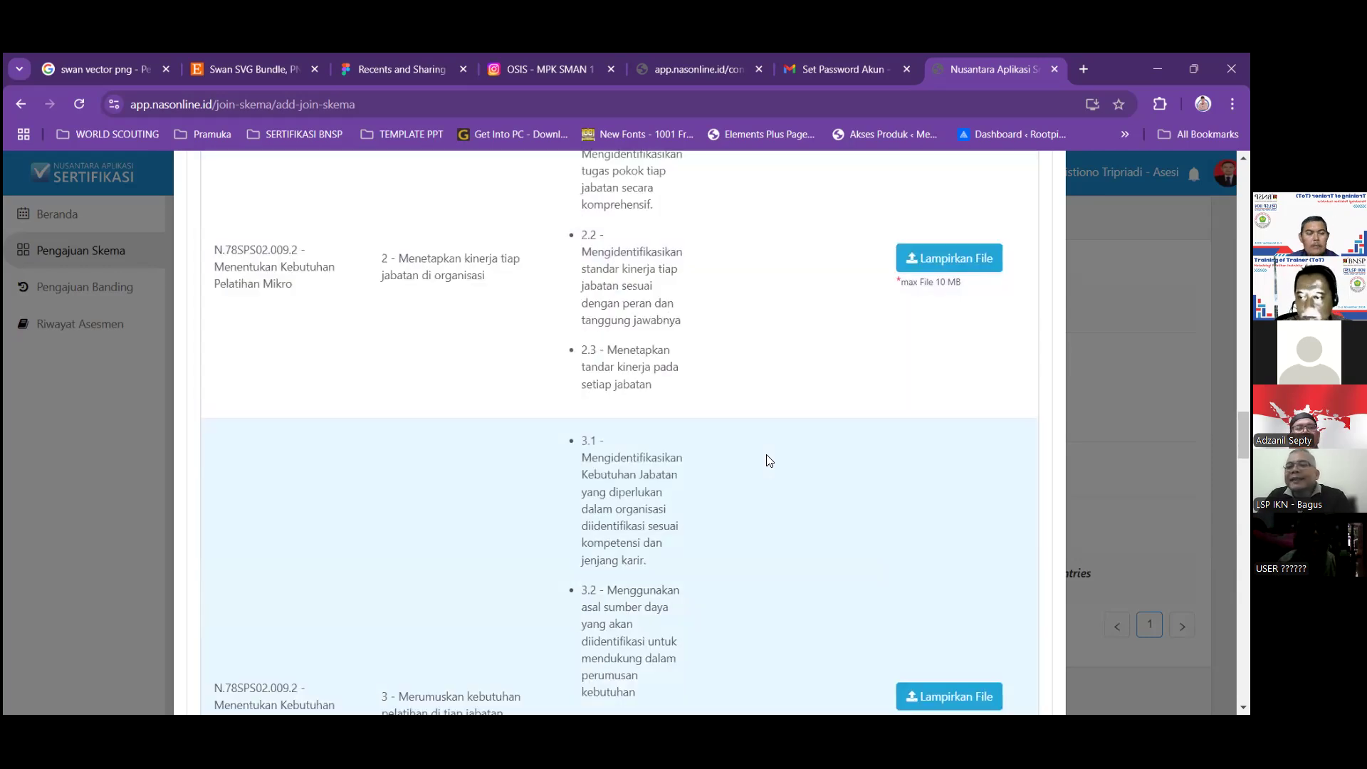
{"action": "scroll", "coordinate": [769, 460], "scroll_direction": "up", "scroll_amount": 6}
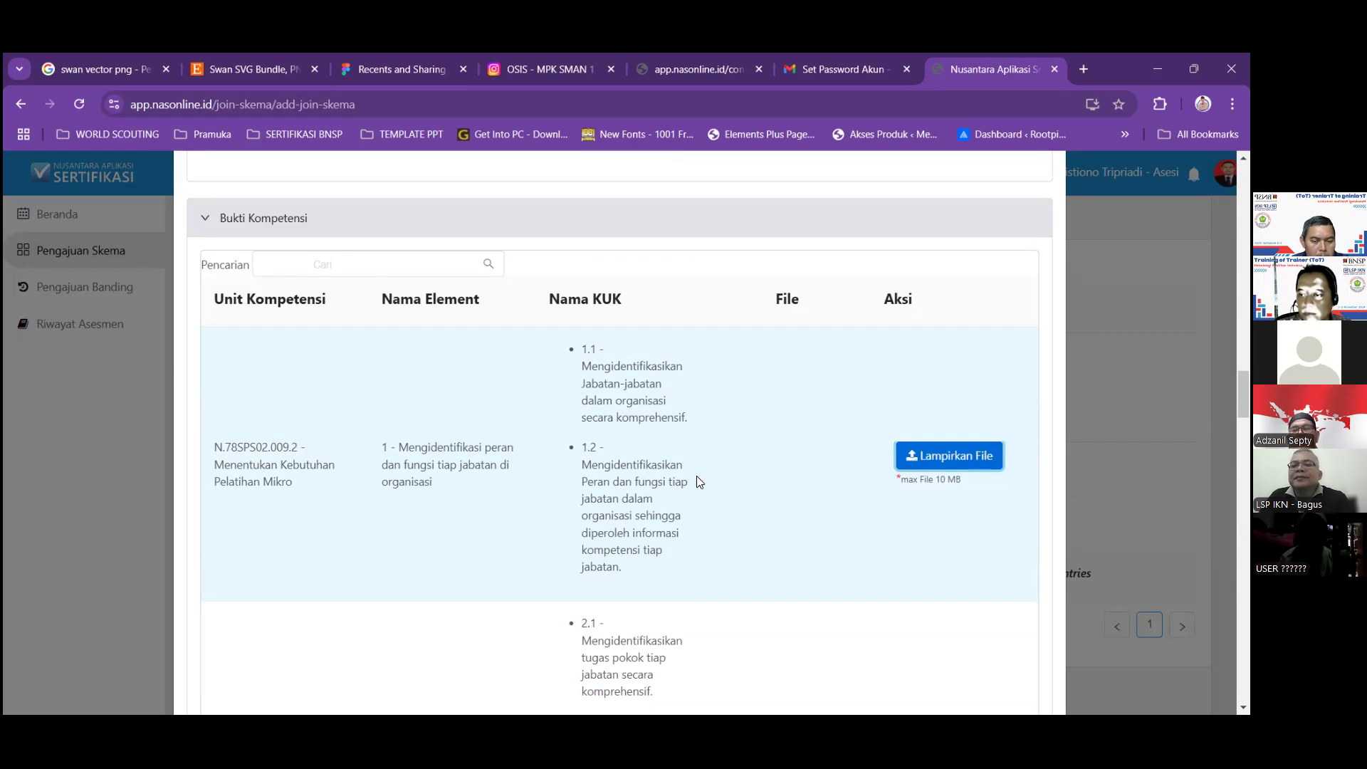
Attach (2) Menentukan pelatihan Mikro OK.docx from PENGERJAAN TUGAS LEVEL 6 to element 1.
{"action": "left_click", "coordinate": [955, 457]}
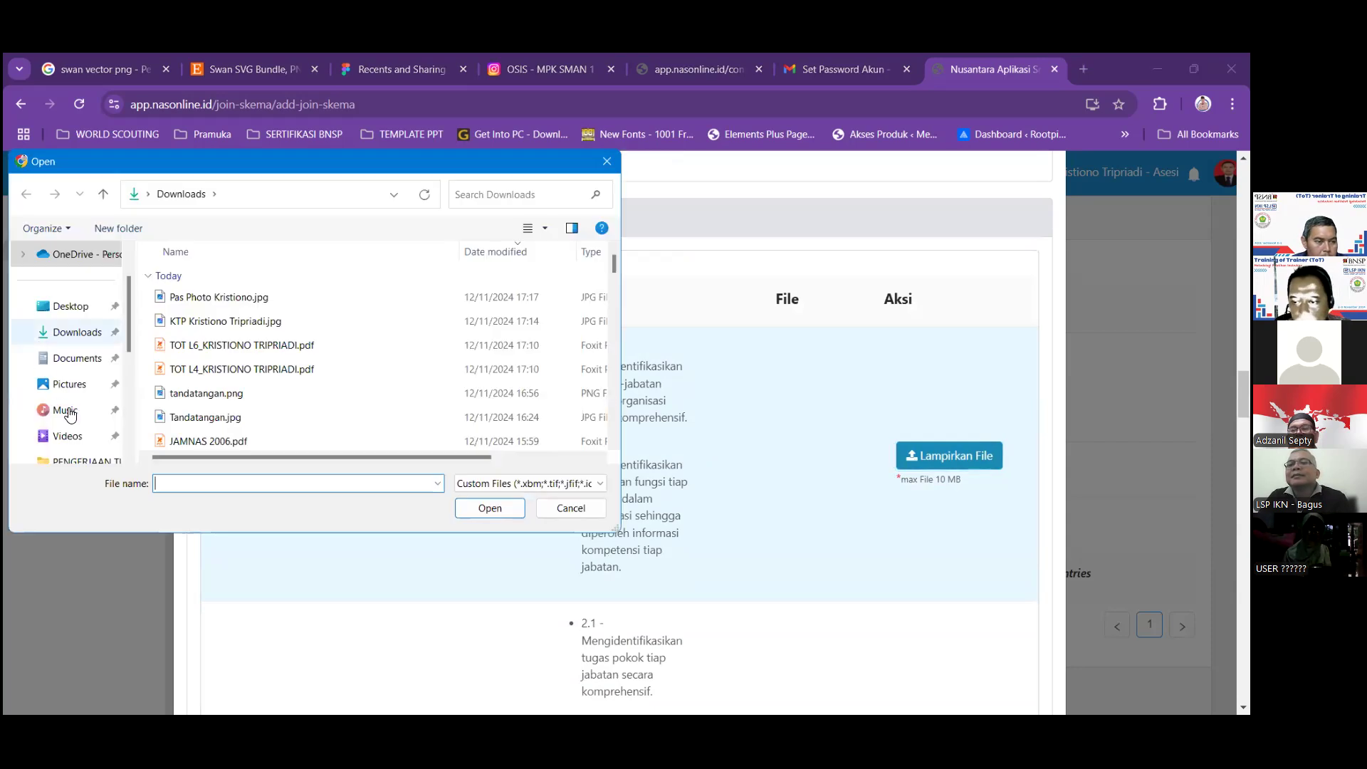
{"action": "scroll", "coordinate": [89, 420], "scroll_direction": "down", "scroll_amount": 1}
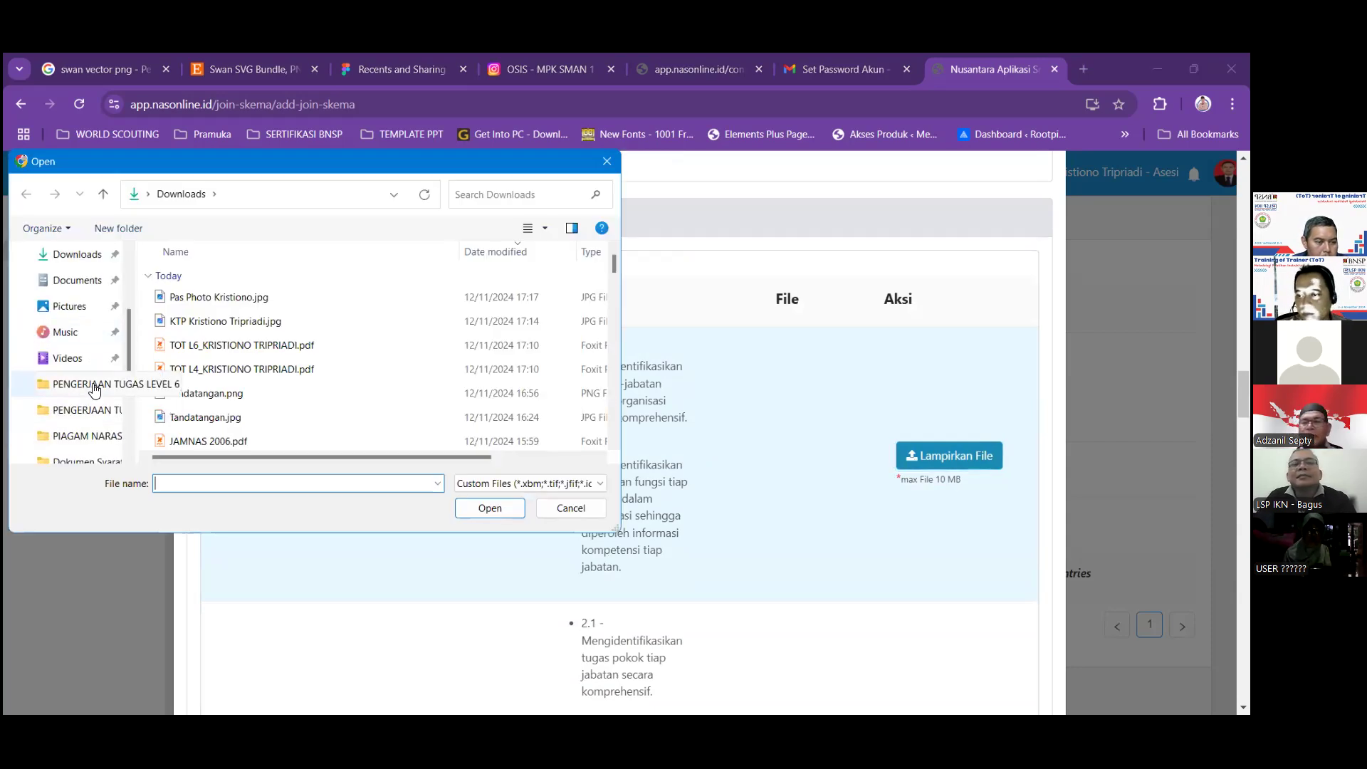
{"action": "left_click", "coordinate": [110, 385]}
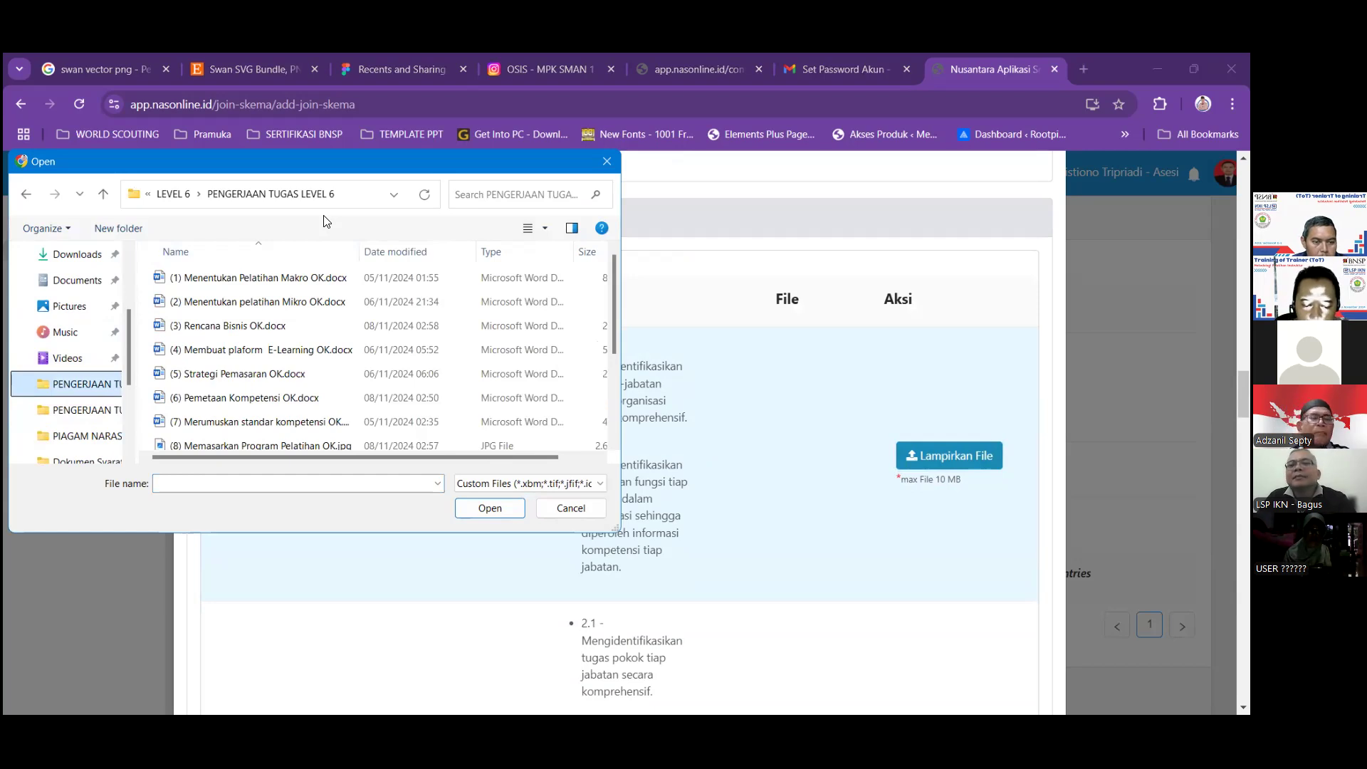
{"action": "left_click_drag", "start_coordinate": [314, 161], "coordinate": [233, 106]}
{"action": "left_click", "coordinate": [232, 242]}
{"action": "left_click", "coordinate": [397, 458]}
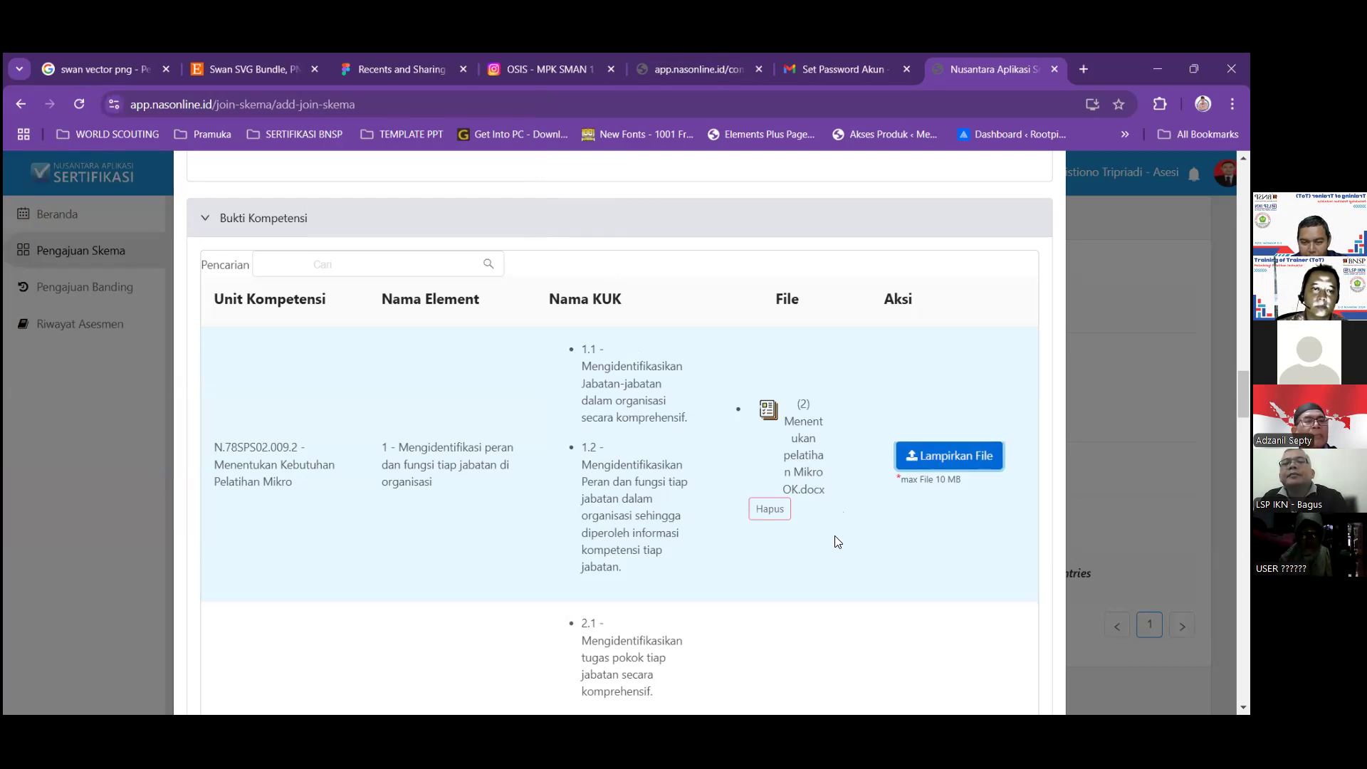
Attach (2) Menentukan pelatihan Mikro OK.docx to element 2 of Bukti Kompetensi.
{"action": "scroll", "coordinate": [915, 582], "scroll_direction": "down", "scroll_amount": 2}
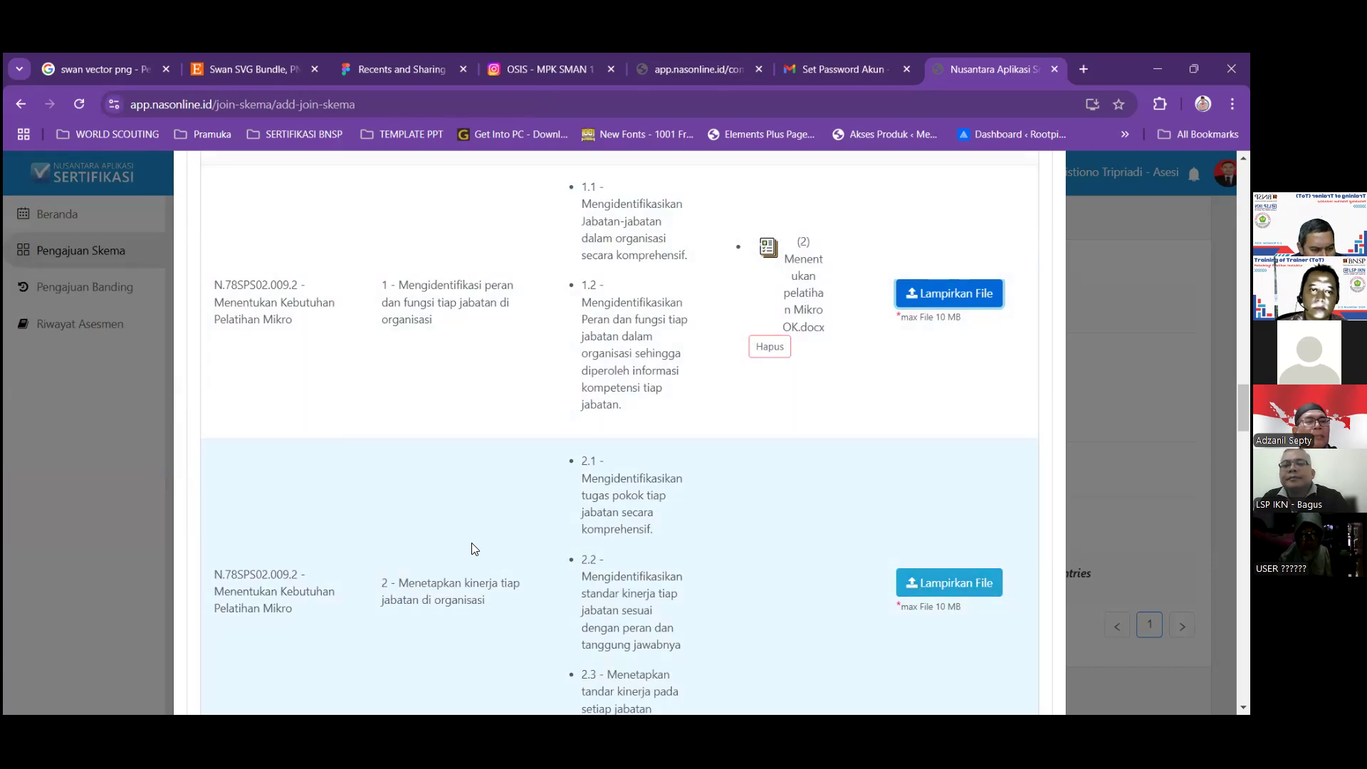
{"action": "scroll", "coordinate": [475, 548], "scroll_direction": "down", "scroll_amount": 5}
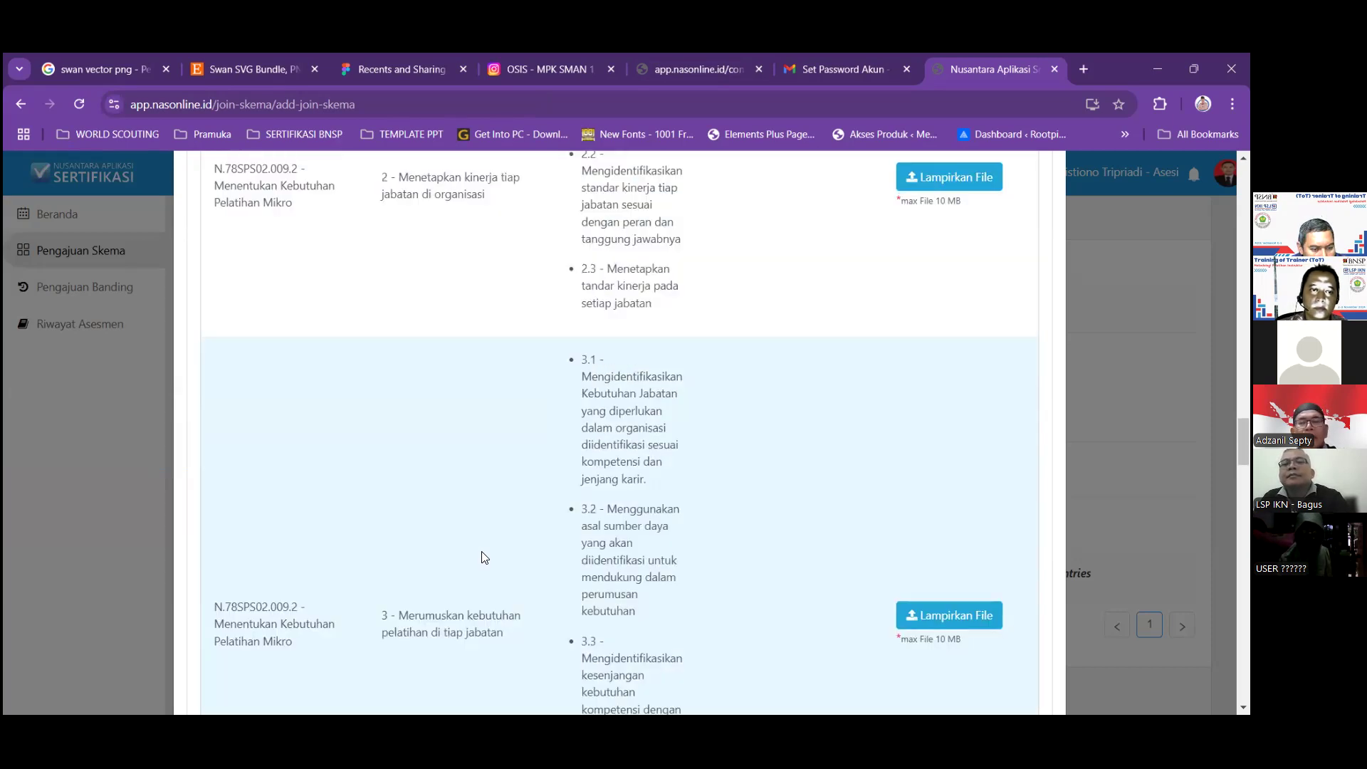
{"action": "scroll", "coordinate": [490, 552], "scroll_direction": "up", "scroll_amount": 5}
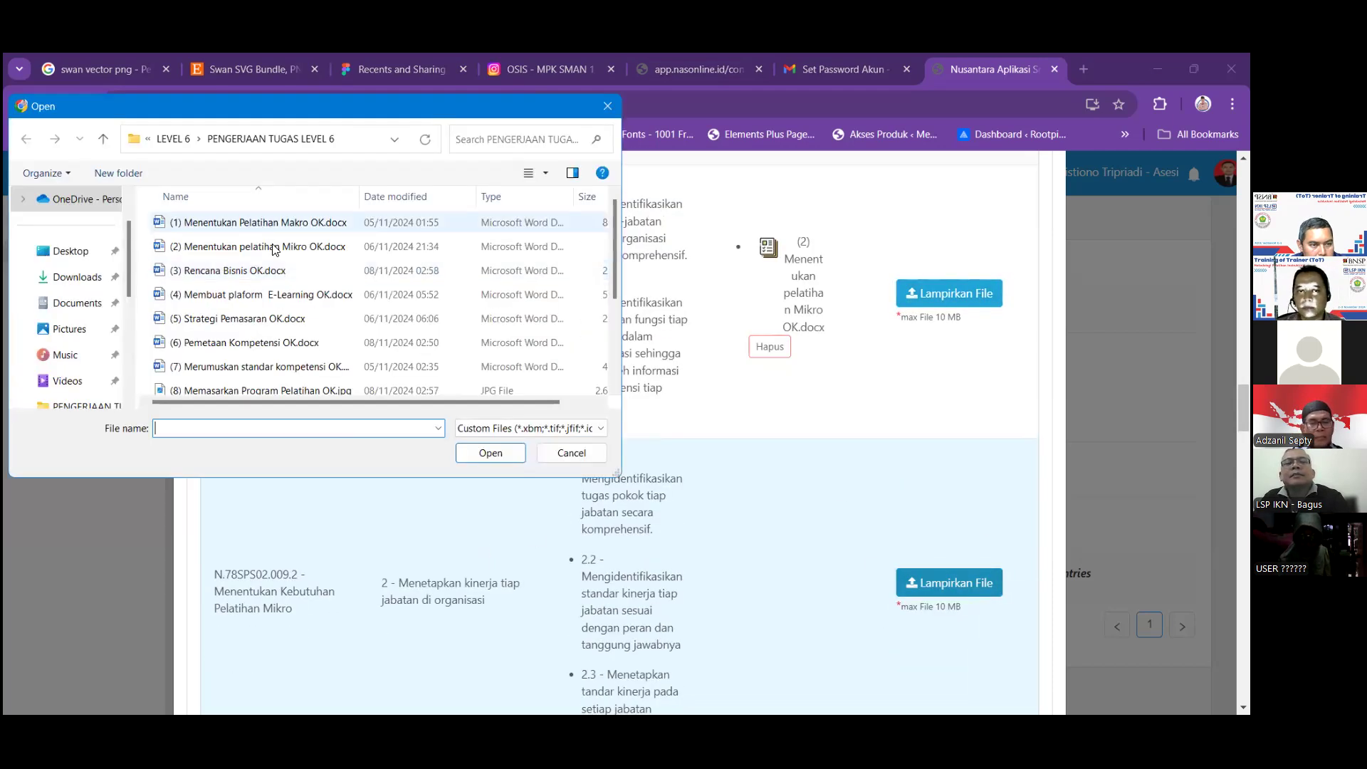
{"action": "left_click", "coordinate": [274, 245]}
{"action": "left_click", "coordinate": [475, 453]}
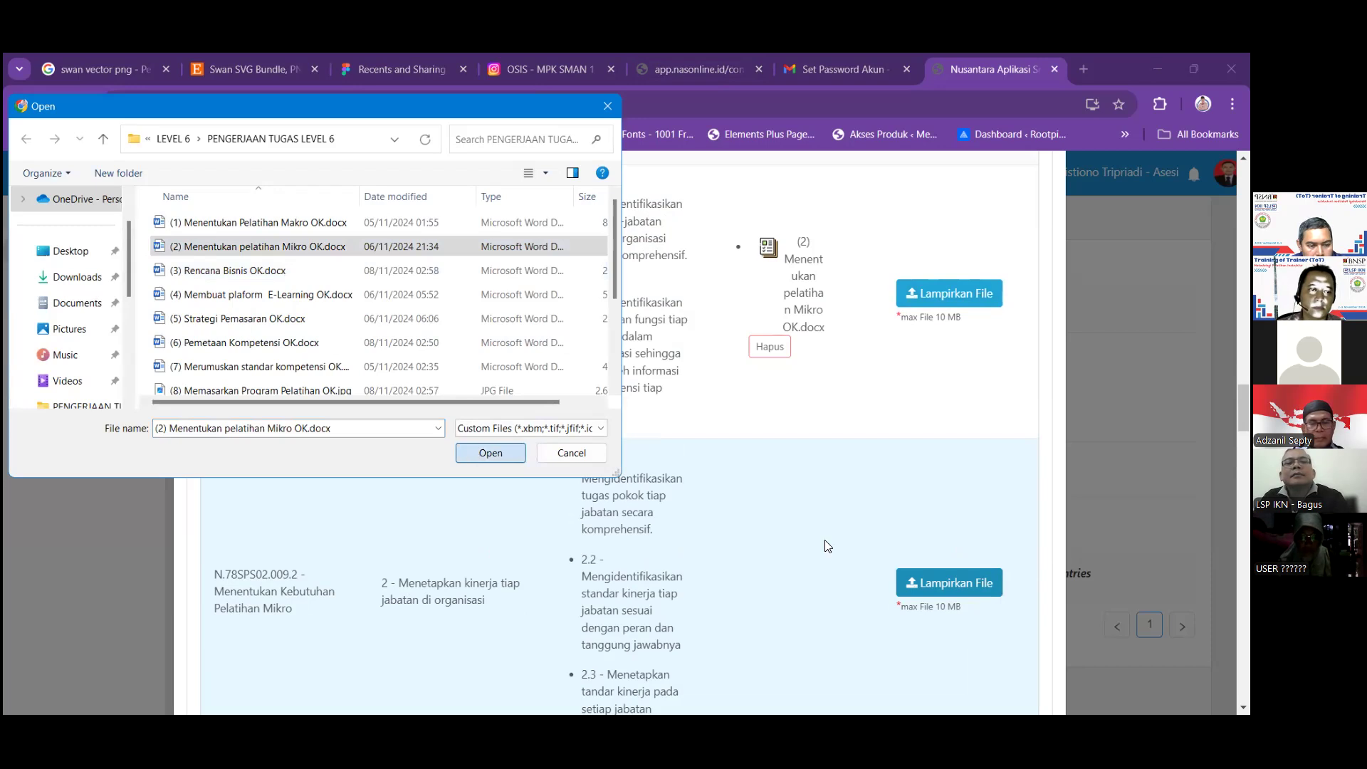
Attach (2) Menentukan pelatihan Mikro OK.docx to element 3 of Bukti Kompetensi.
{"action": "scroll", "coordinate": [823, 541], "scroll_direction": "down", "scroll_amount": 4}
{"action": "scroll", "coordinate": [826, 546], "scroll_direction": "down", "scroll_amount": 3}
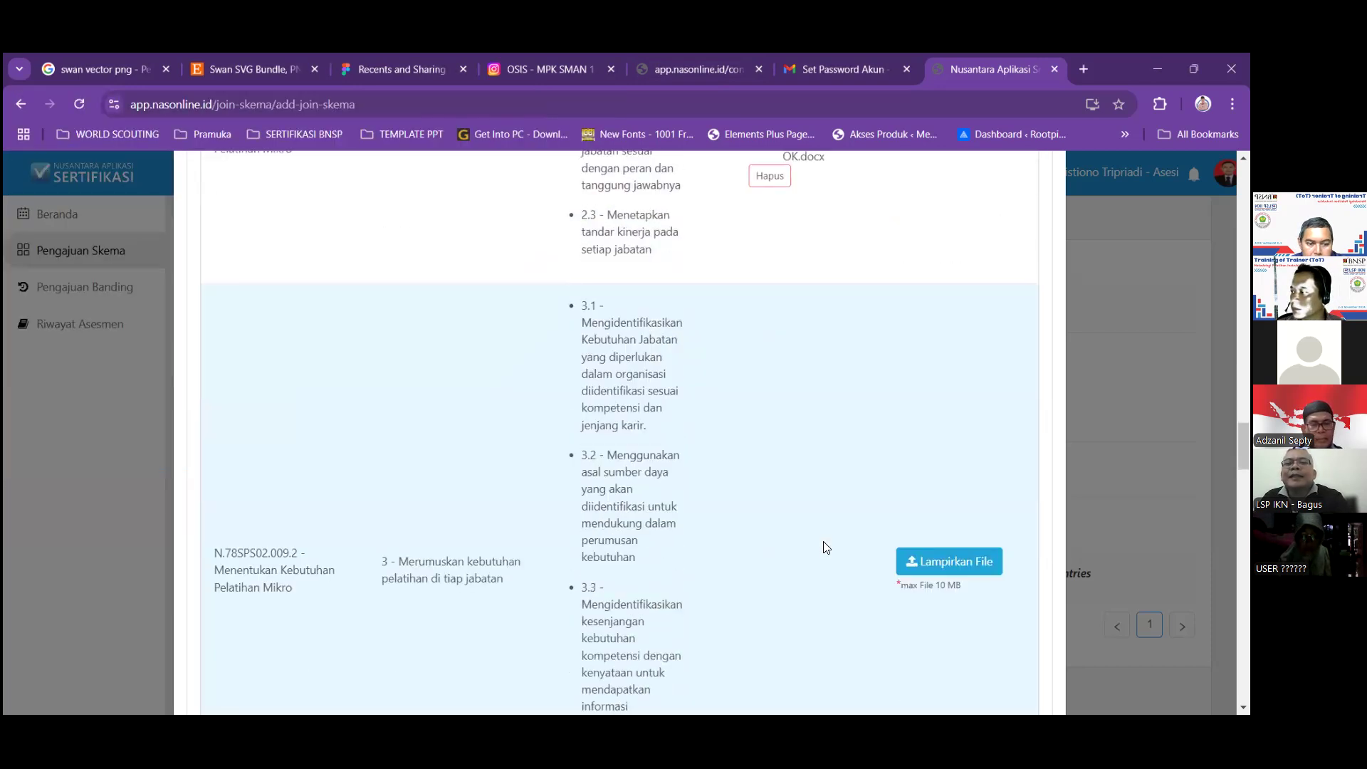
{"action": "left_click", "coordinate": [917, 541]}
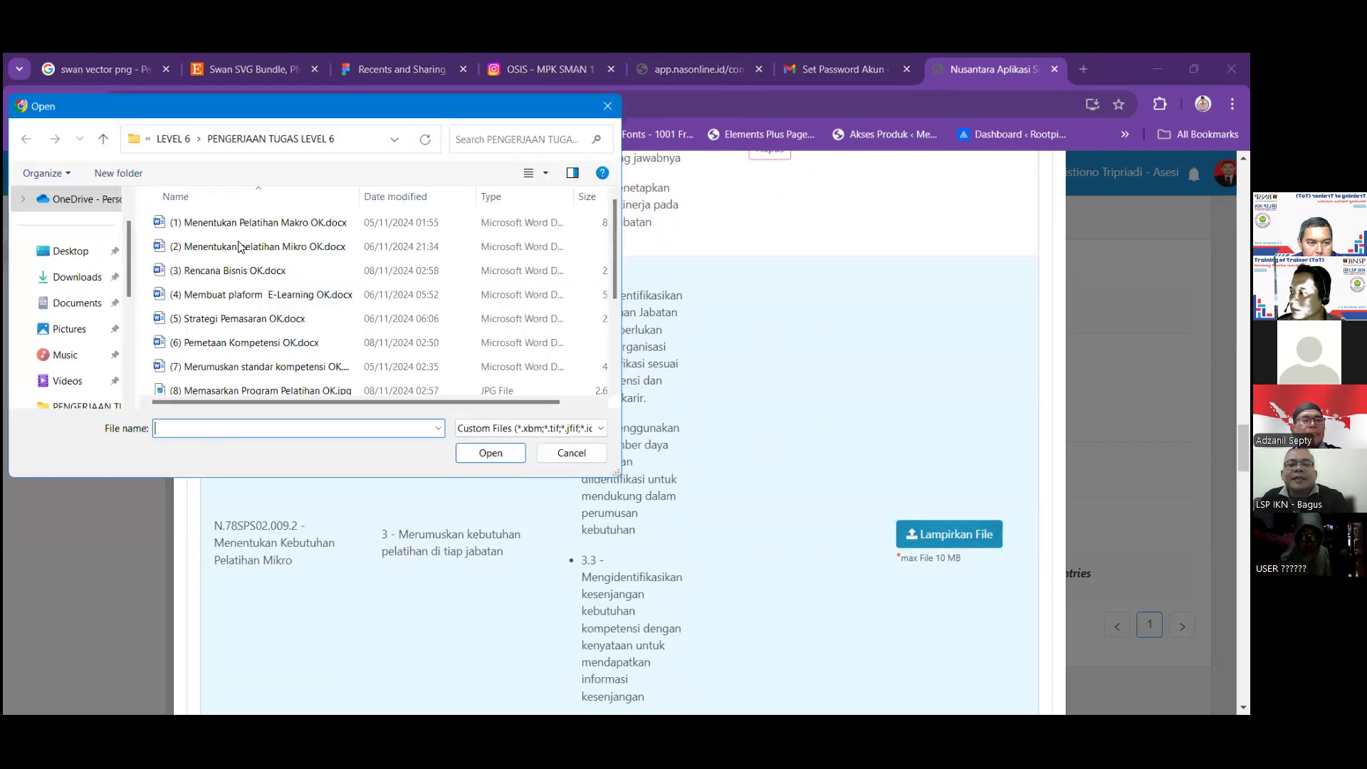
{"action": "left_click", "coordinate": [242, 246]}
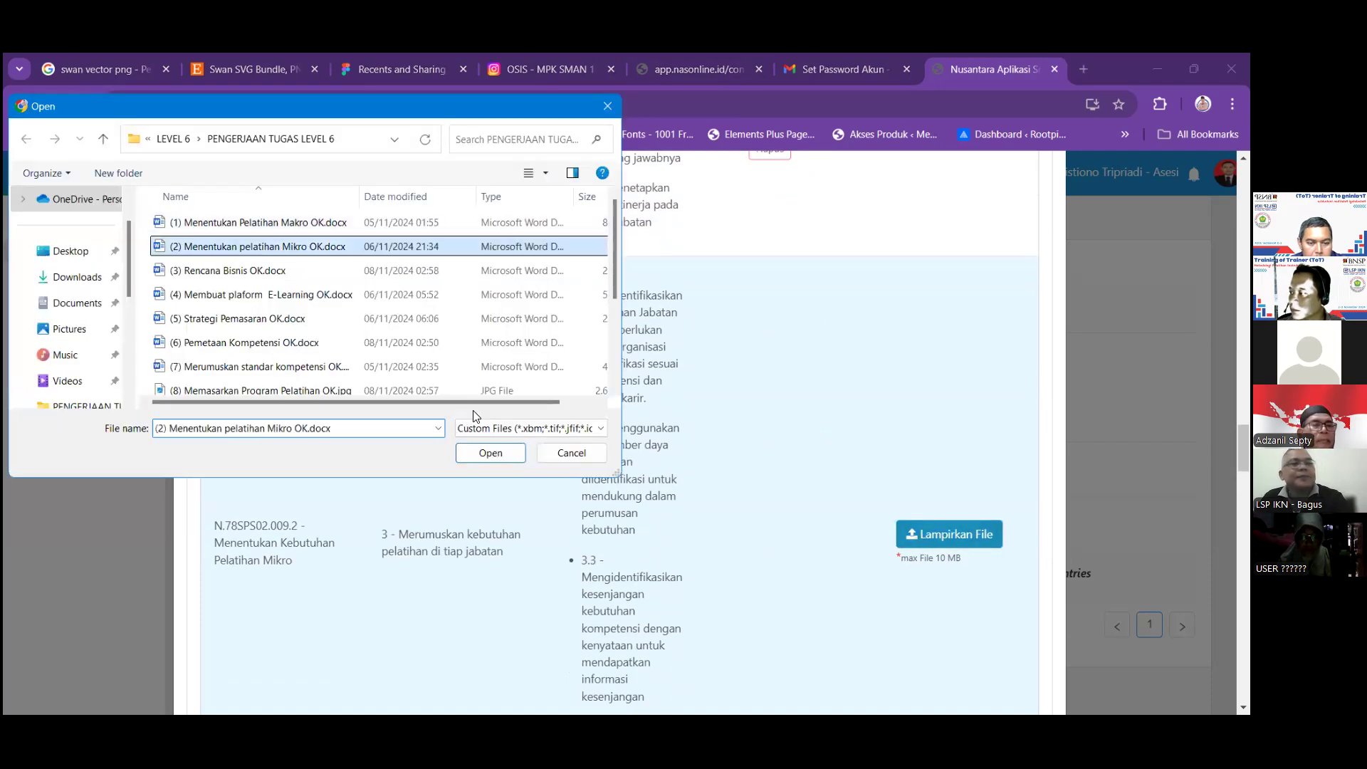
{"action": "left_click", "coordinate": [490, 454]}
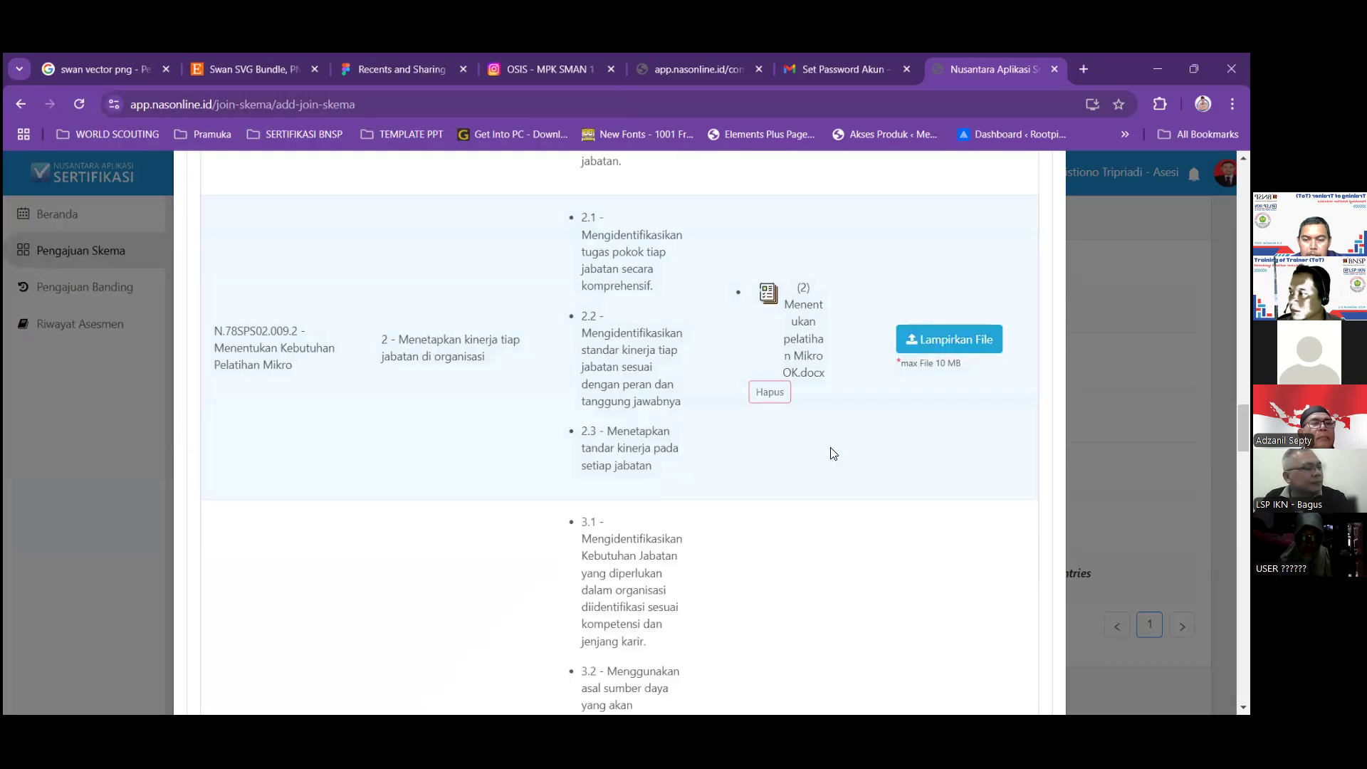
Attach (2) Menentukan pelatihan Mikro OK.docx to element 4 of unit N.78SPS02.009.2.
{"action": "scroll", "coordinate": [820, 459], "scroll_direction": "down", "scroll_amount": 7}
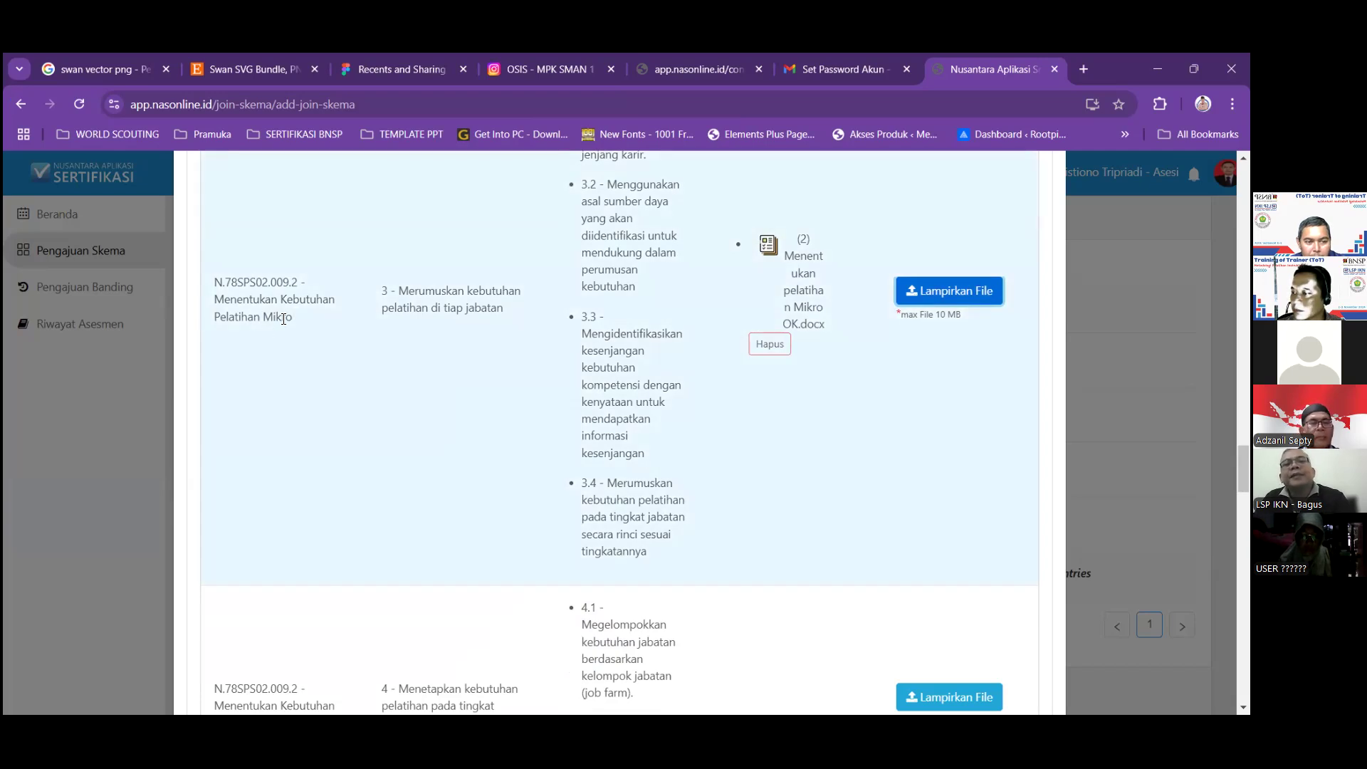
{"action": "scroll", "coordinate": [733, 504], "scroll_direction": "down", "scroll_amount": 3}
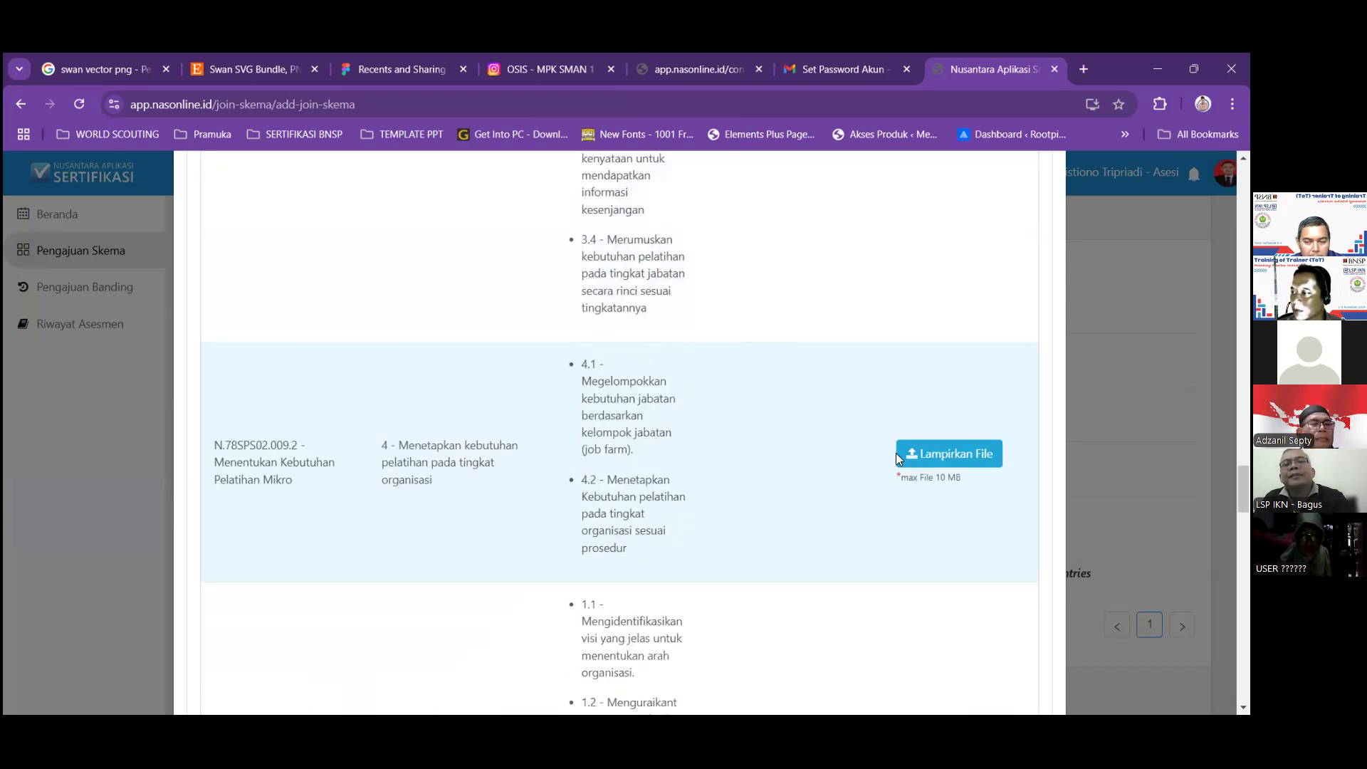
{"action": "left_click", "coordinate": [923, 456]}
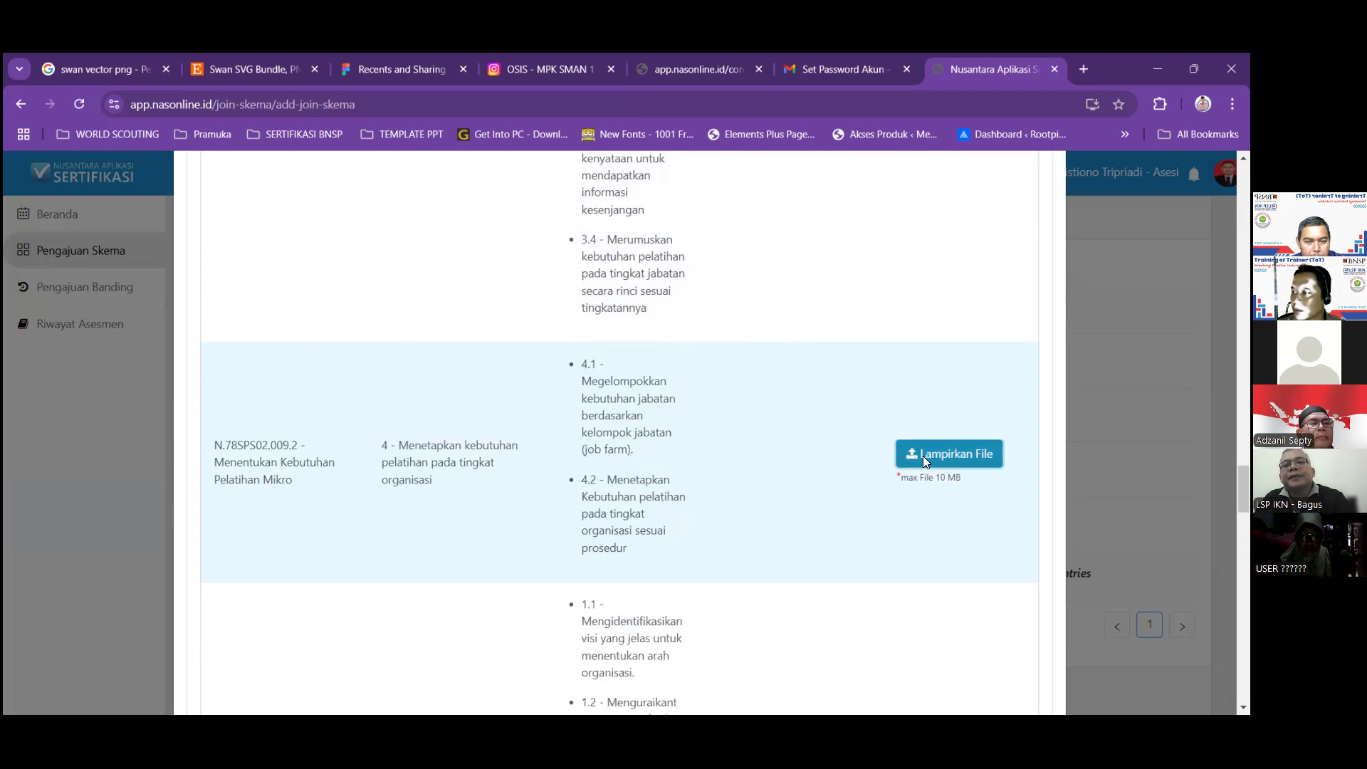
{"action": "left_click", "coordinate": [293, 248]}
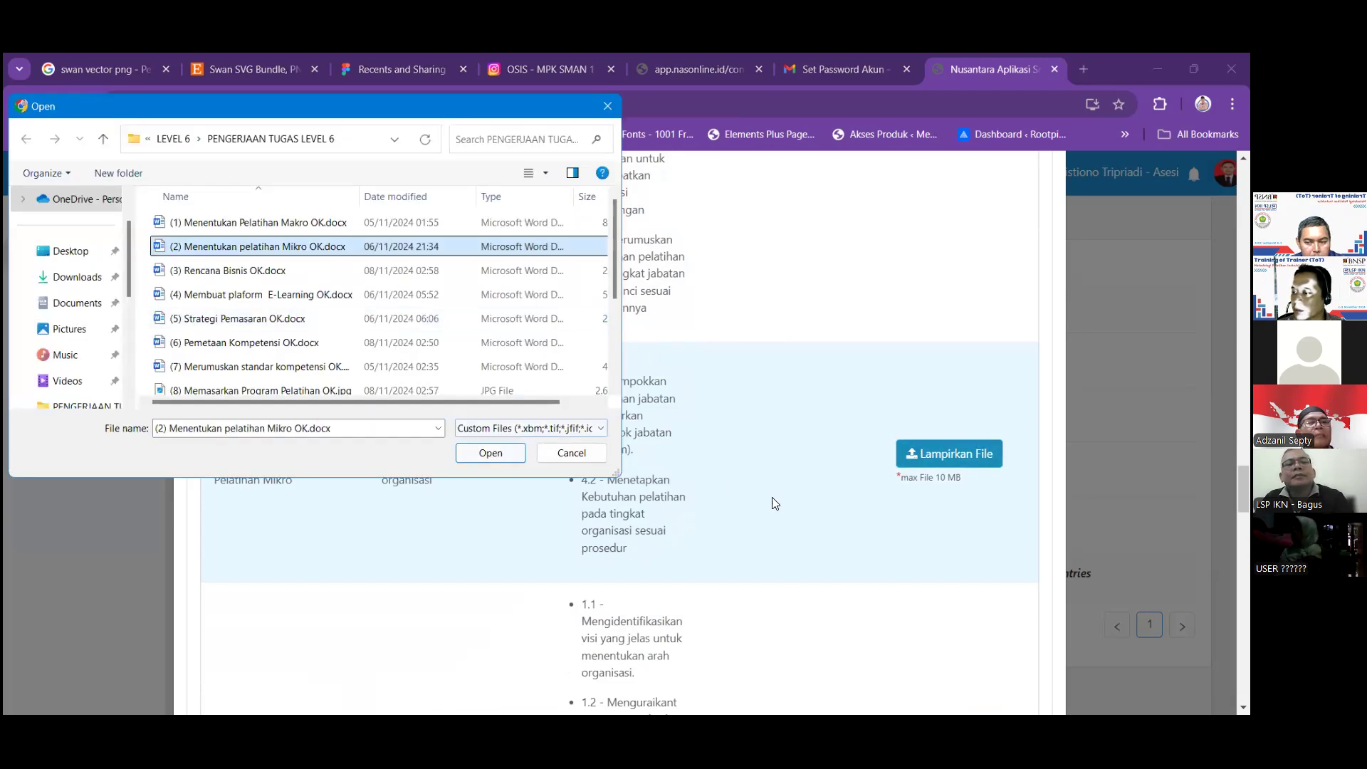
{"action": "key", "text": "Return"}
Begin choosing an evidence file for the Menyusun Rencana Bisnis row (N.78SPS02.013.1).
{"action": "scroll", "coordinate": [772, 502], "scroll_direction": "down", "scroll_amount": 3}
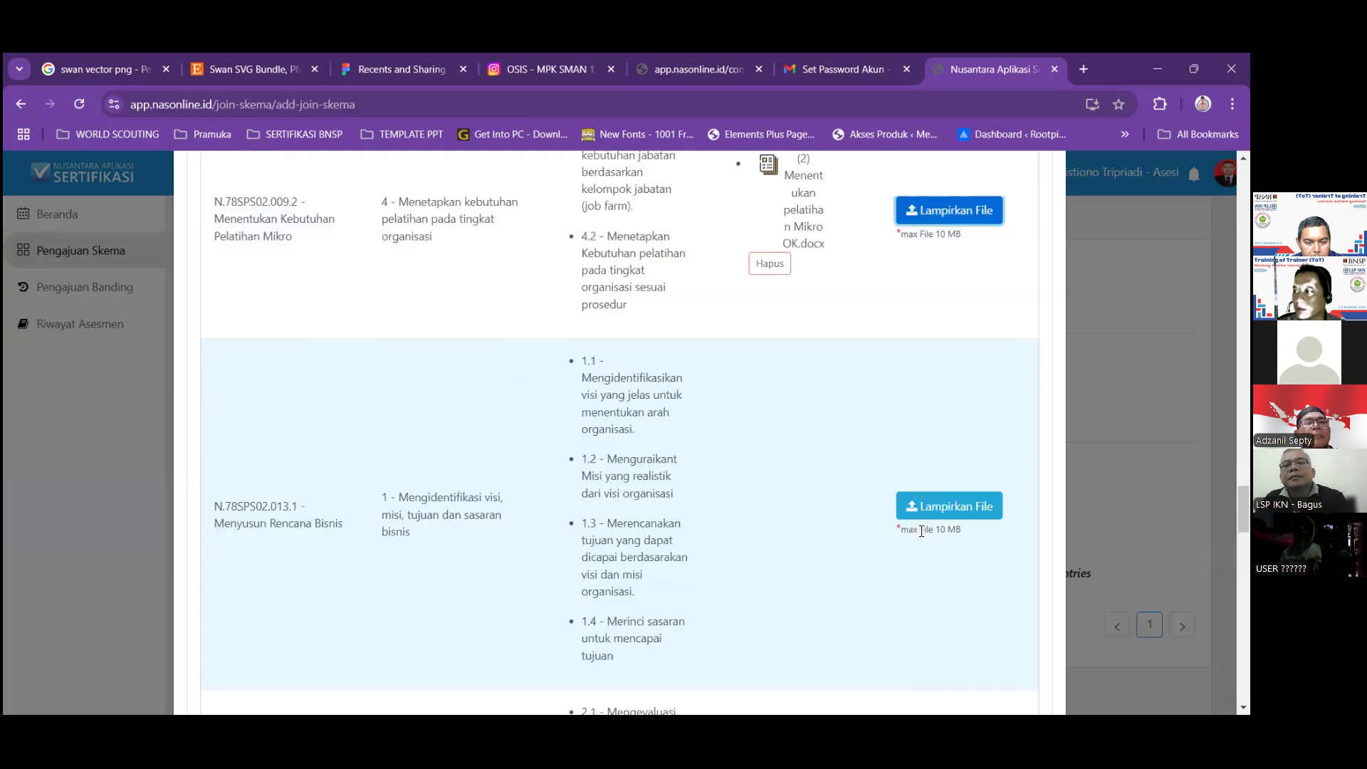
{"action": "left_click", "coordinate": [913, 514]}
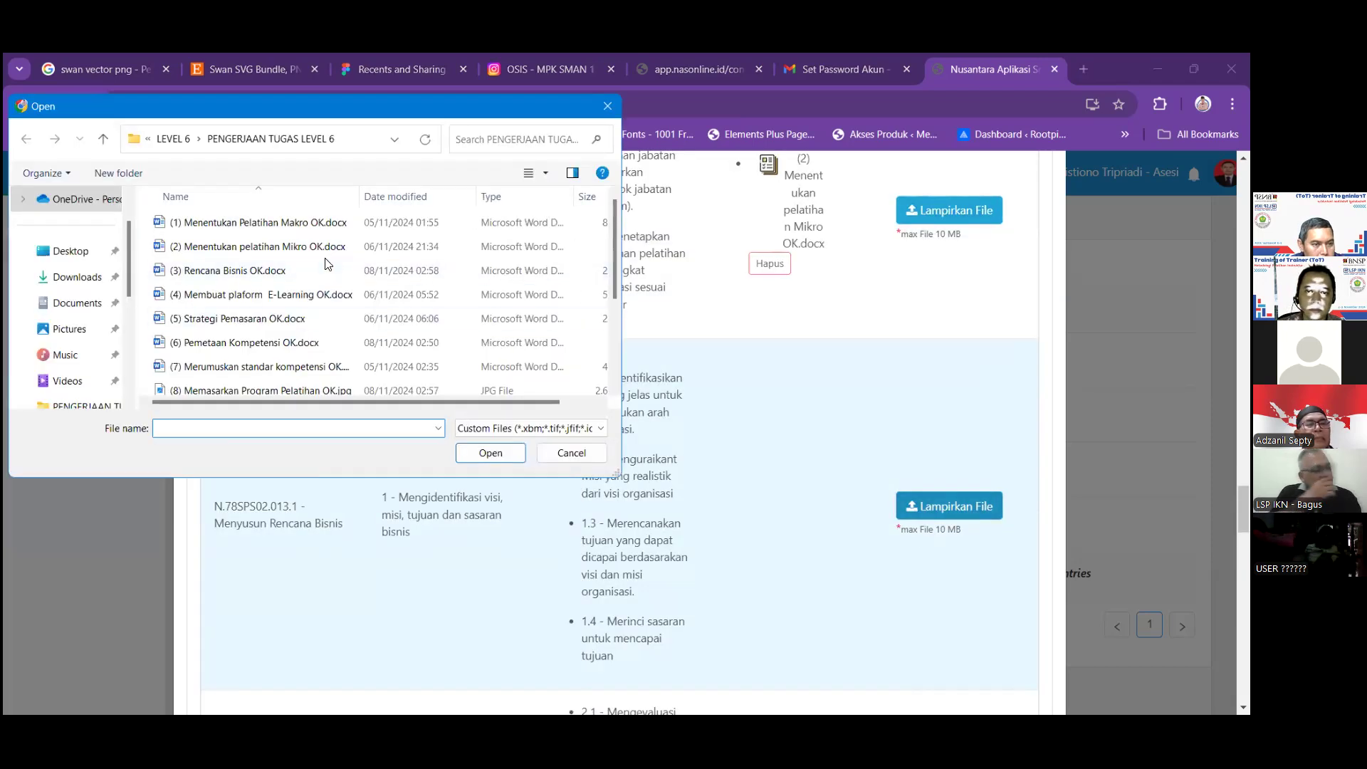
{"action": "scroll", "coordinate": [327, 265], "scroll_direction": "down", "scroll_amount": 3}
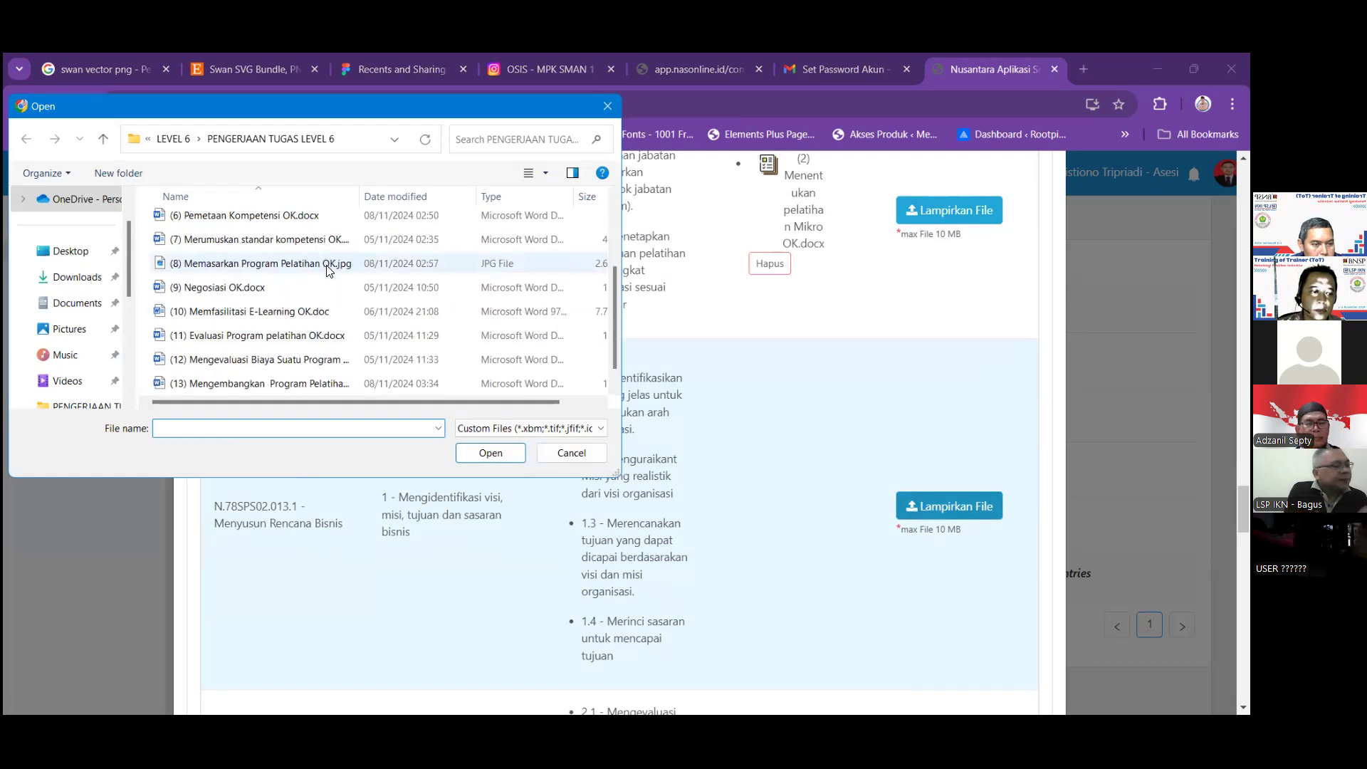
{"action": "scroll", "coordinate": [328, 267], "scroll_direction": "down", "scroll_amount": 1}
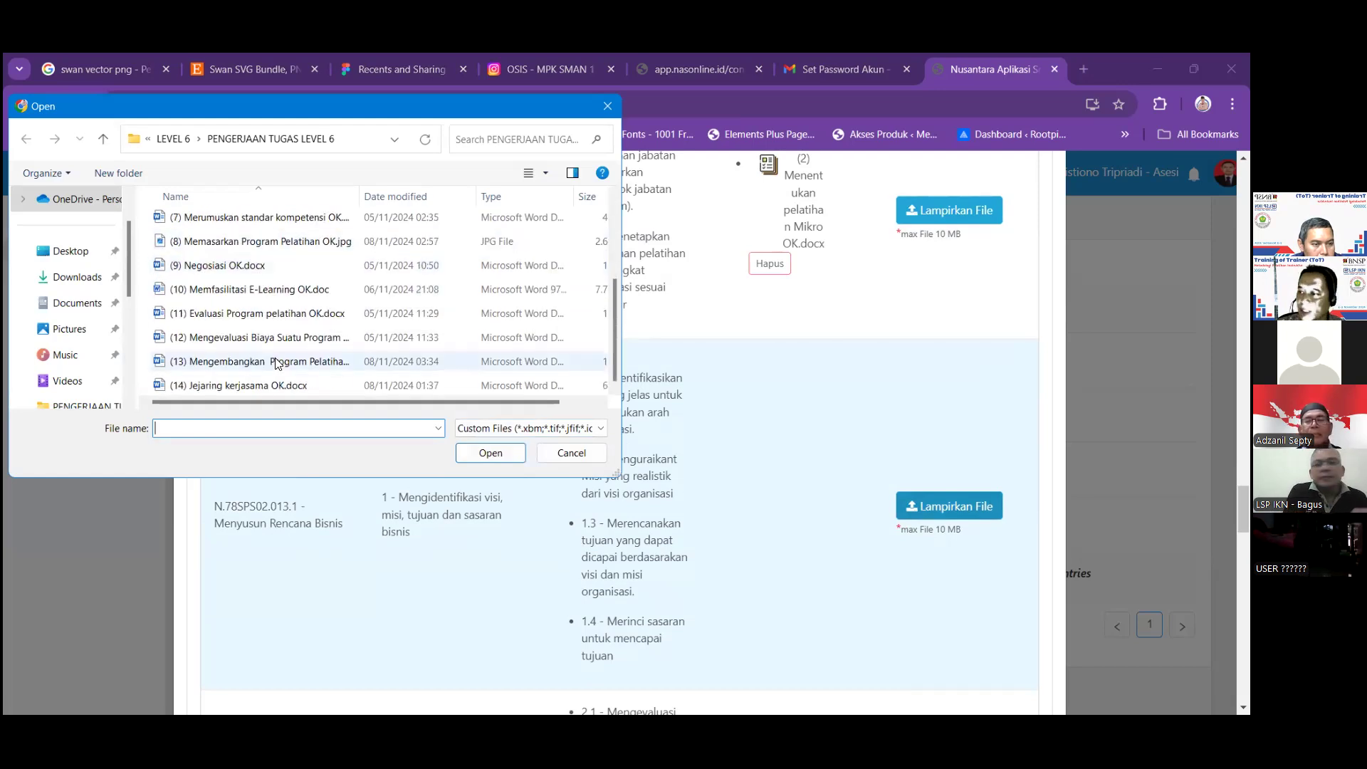
{"action": "scroll", "coordinate": [323, 348], "scroll_direction": "up", "scroll_amount": 4}
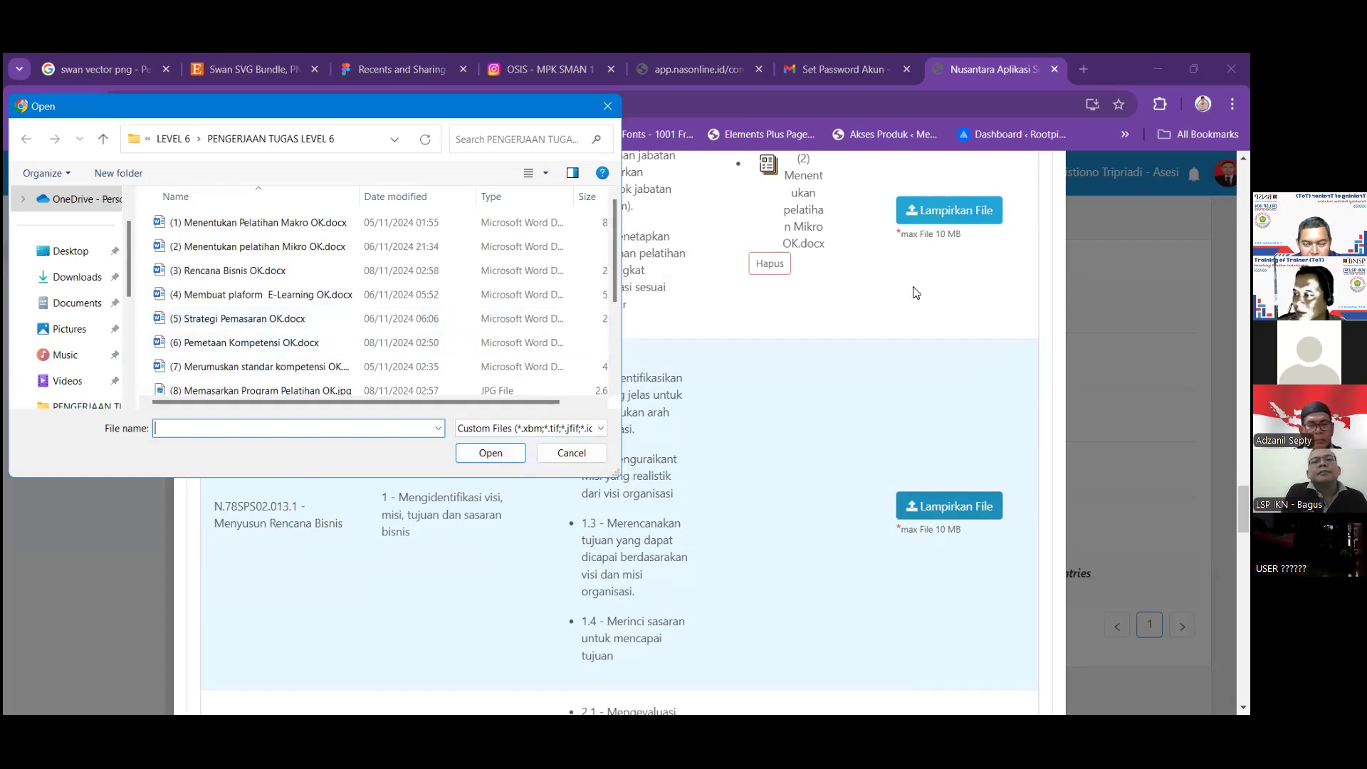
Cancel the Rencana Bisnis file chooser and review the Mikro docx attachments on unit N.78SPS02.009.2.
{"action": "left_click", "coordinate": [561, 449]}
{"action": "scroll", "coordinate": [794, 395], "scroll_direction": "up", "scroll_amount": 1}
{"action": "scroll", "coordinate": [795, 397], "scroll_direction": "up", "scroll_amount": 4}
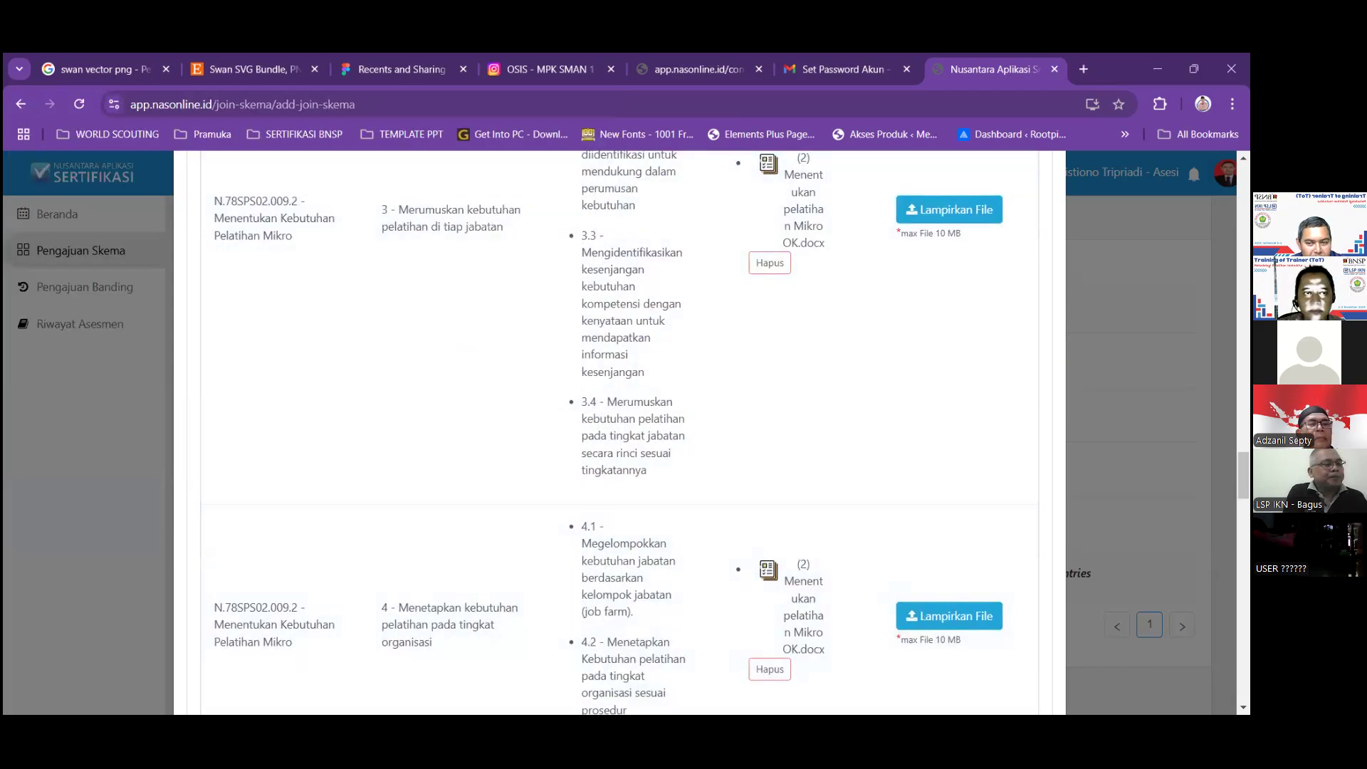
{"action": "scroll", "coordinate": [659, 516], "scroll_direction": "up", "scroll_amount": 3}
{"action": "scroll", "coordinate": [856, 524], "scroll_direction": "down", "scroll_amount": 2}
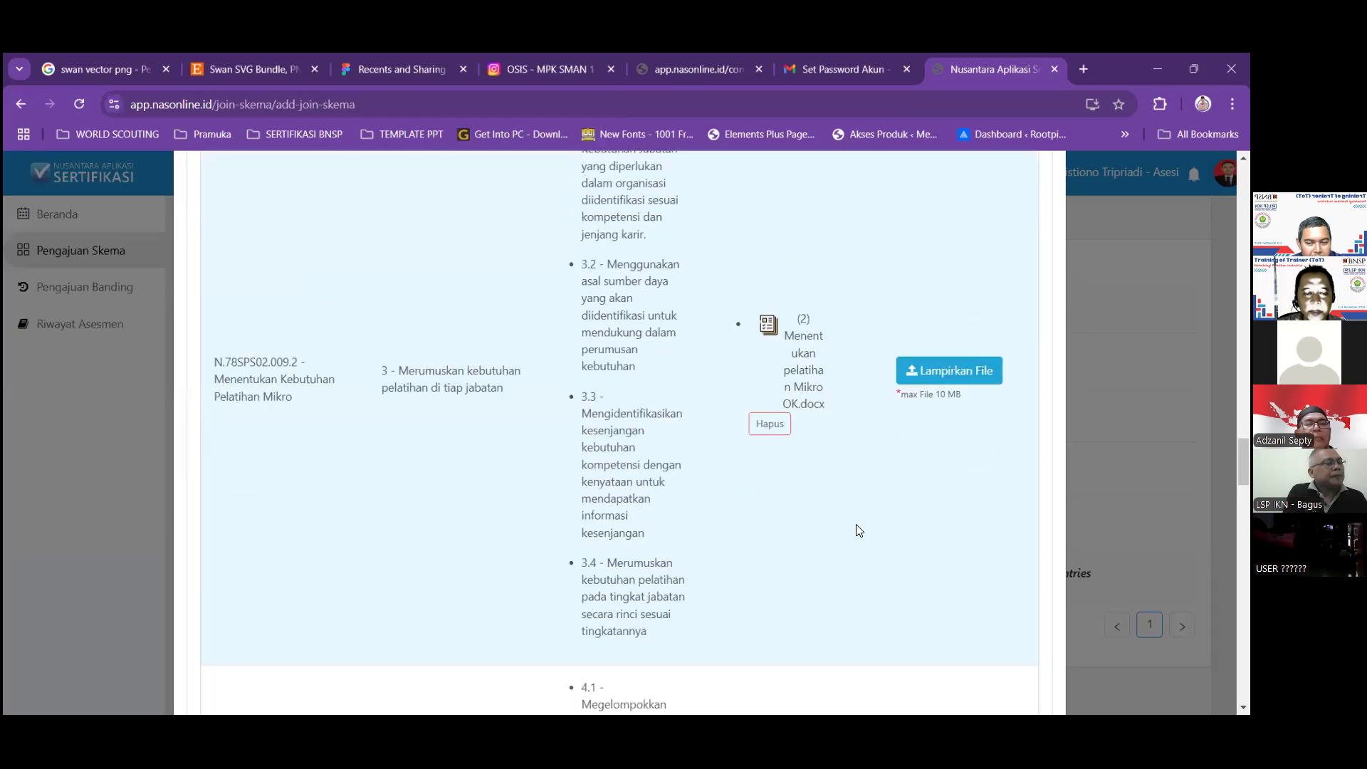
{"action": "scroll", "coordinate": [855, 524], "scroll_direction": "up", "scroll_amount": 4}
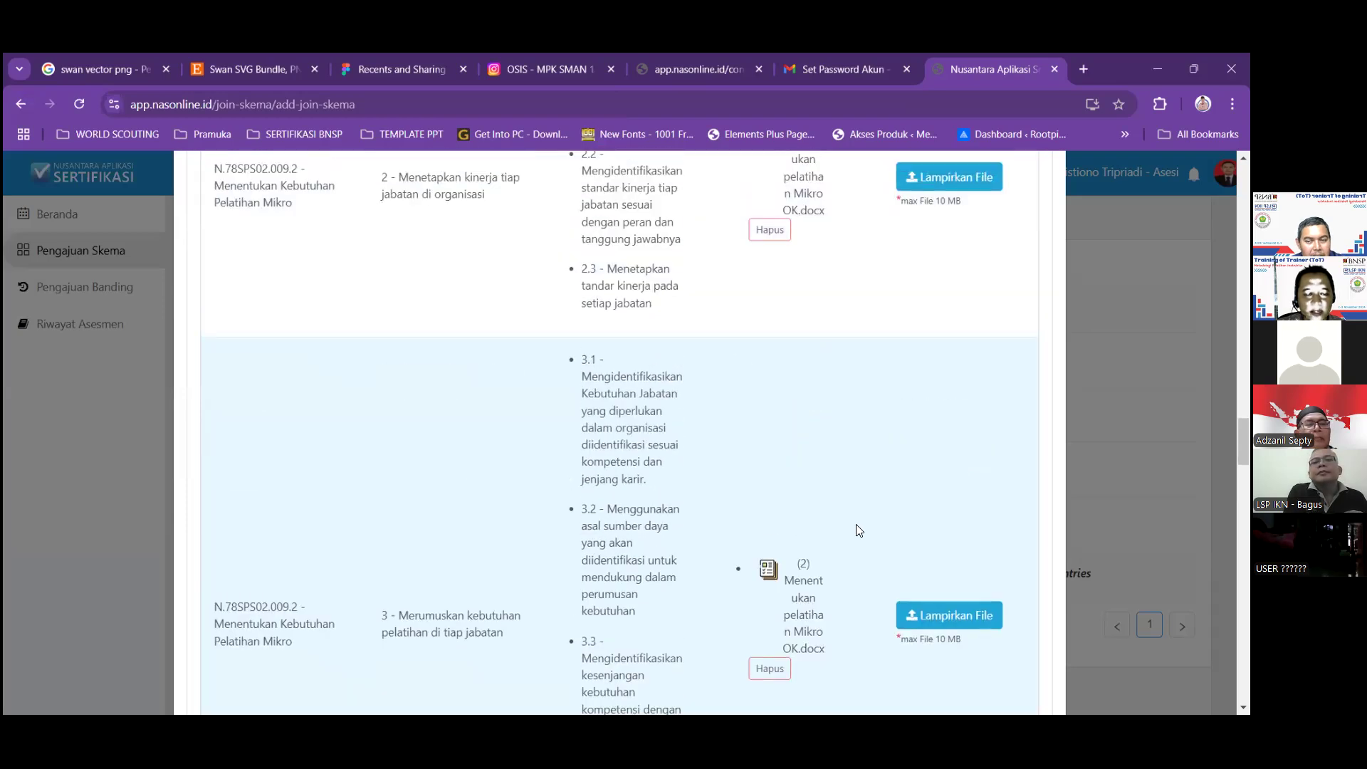
{"action": "scroll", "coordinate": [856, 524], "scroll_direction": "up", "scroll_amount": 3}
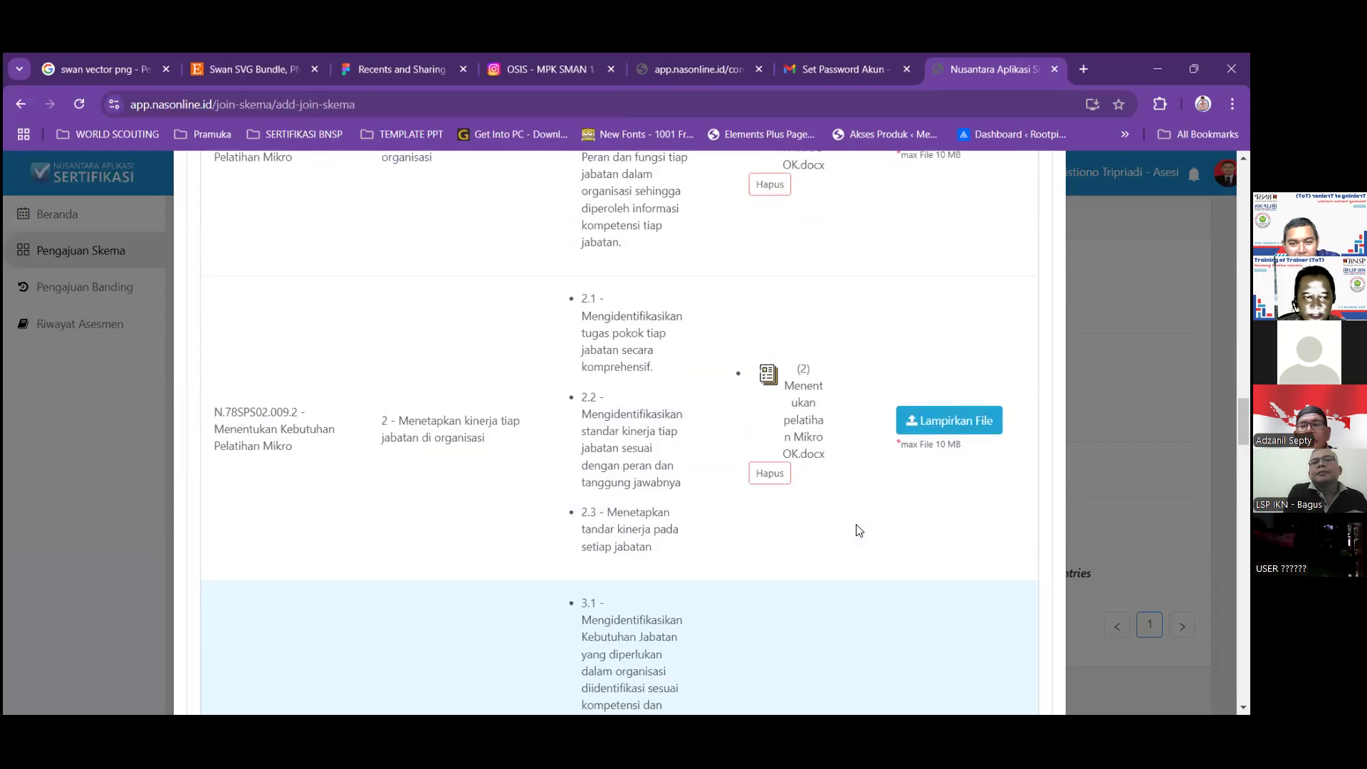
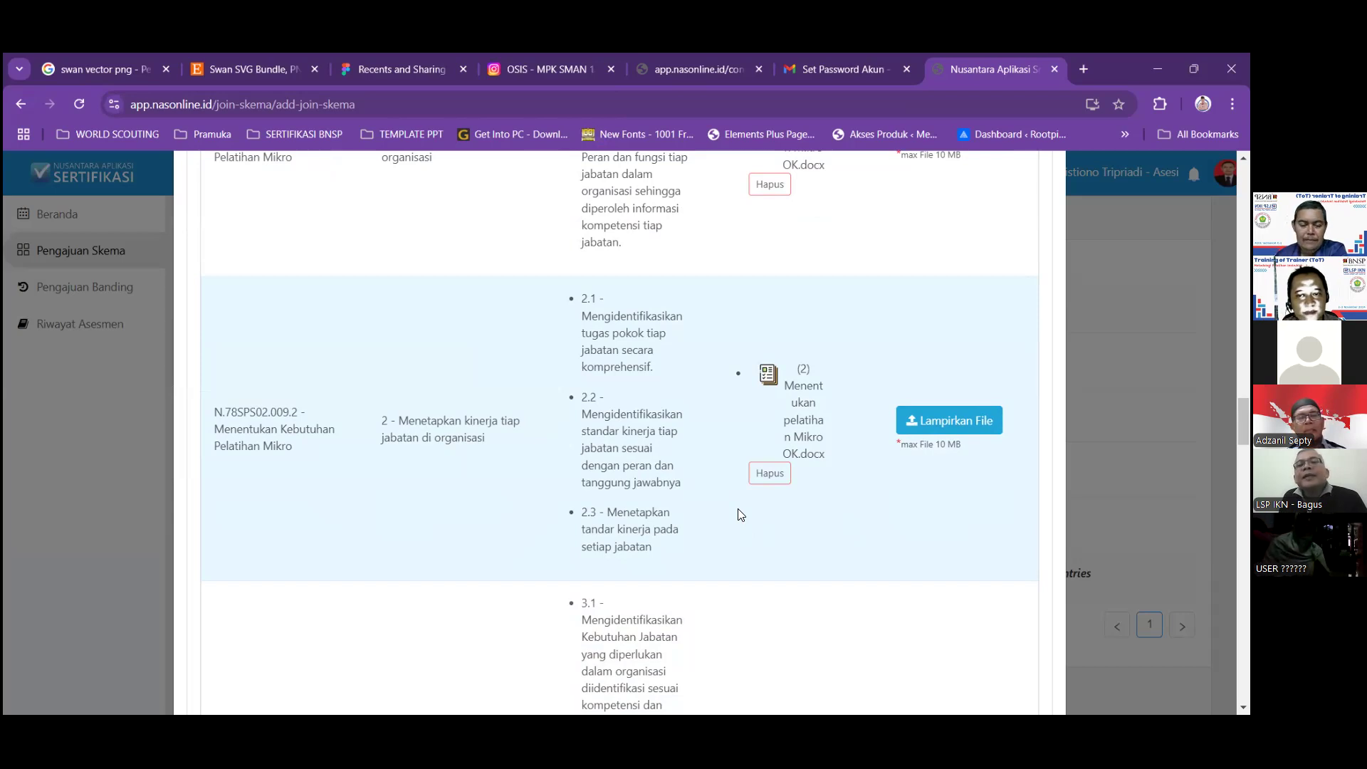
Attach (3) Rencana Bisnis OK.docx to element 1 of Menyusun Rencana Bisnis.
{"action": "scroll", "coordinate": [395, 482], "scroll_direction": "down", "scroll_amount": 1}
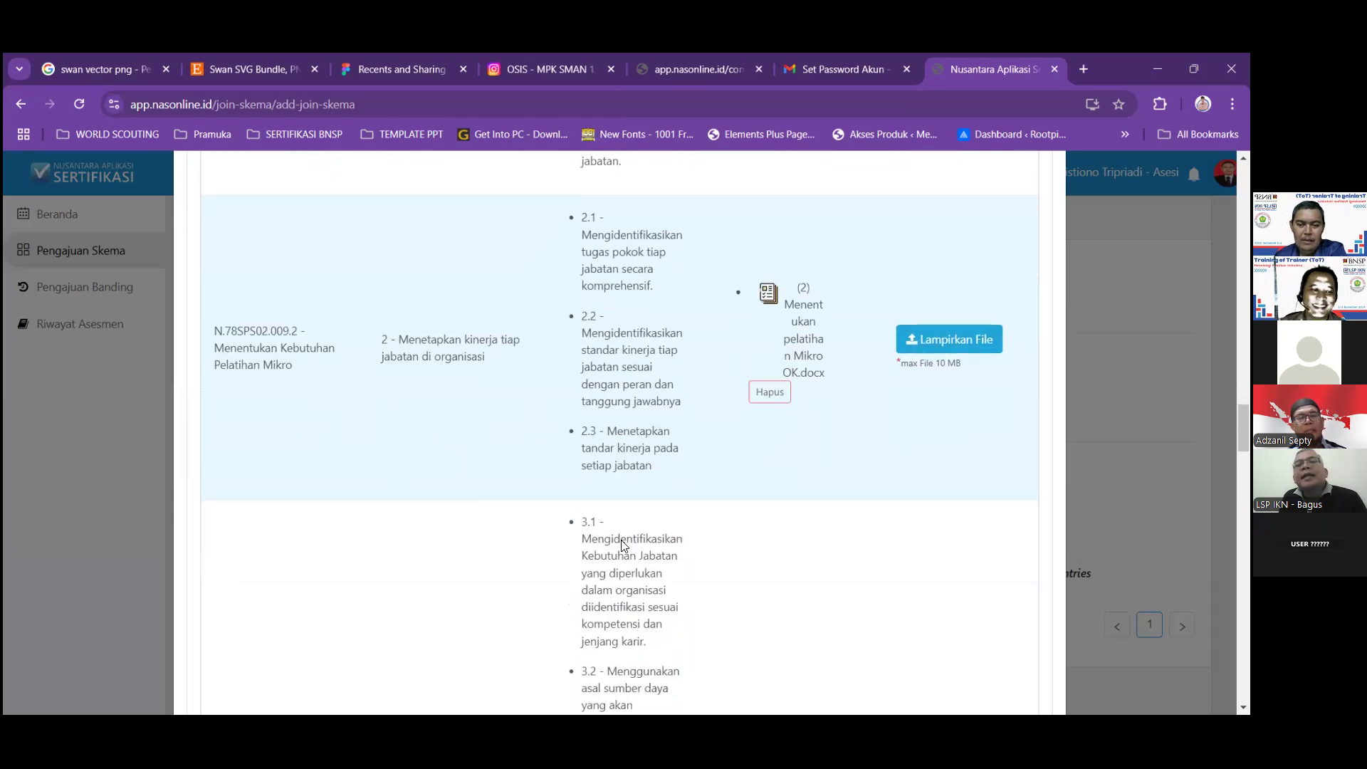
{"action": "scroll", "coordinate": [622, 544], "scroll_direction": "down", "scroll_amount": 10}
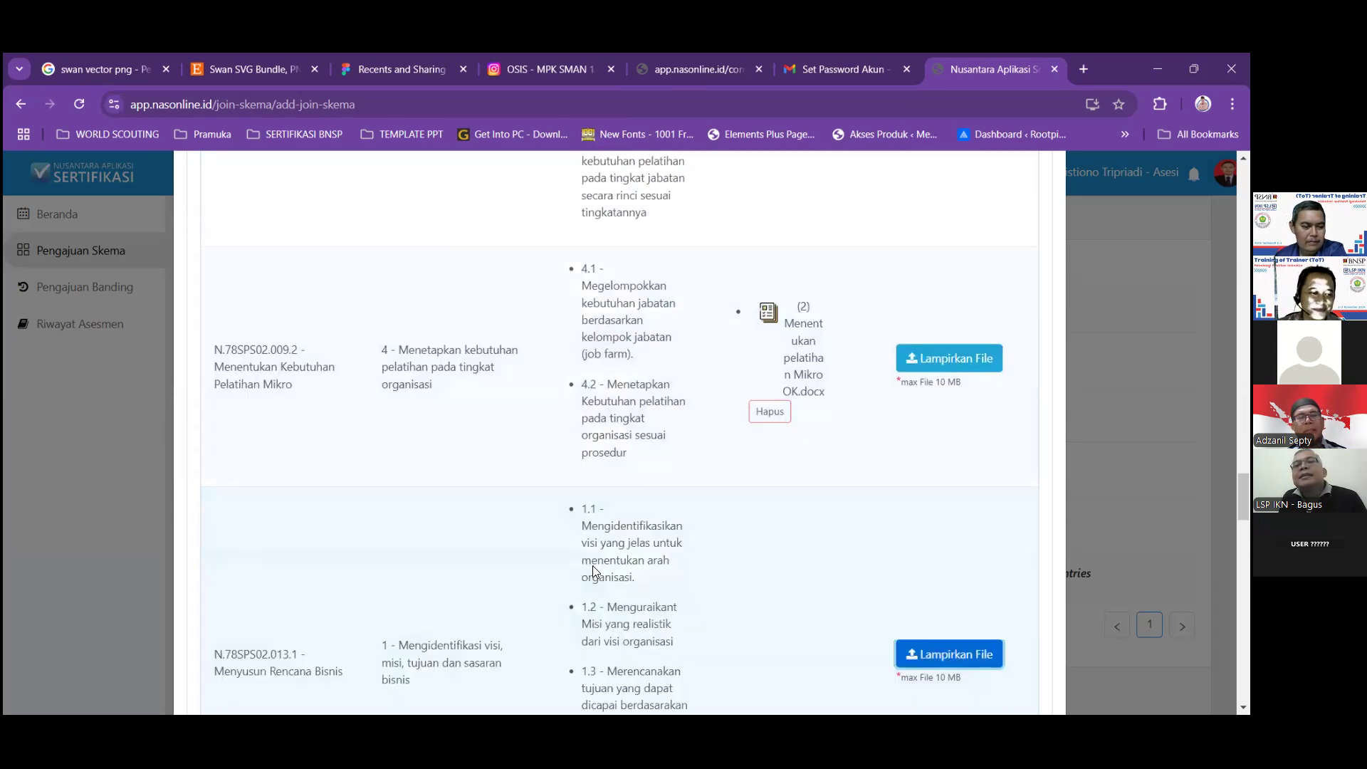
{"action": "scroll", "coordinate": [592, 566], "scroll_direction": "down", "scroll_amount": 5}
{"action": "left_click", "coordinate": [939, 274]}
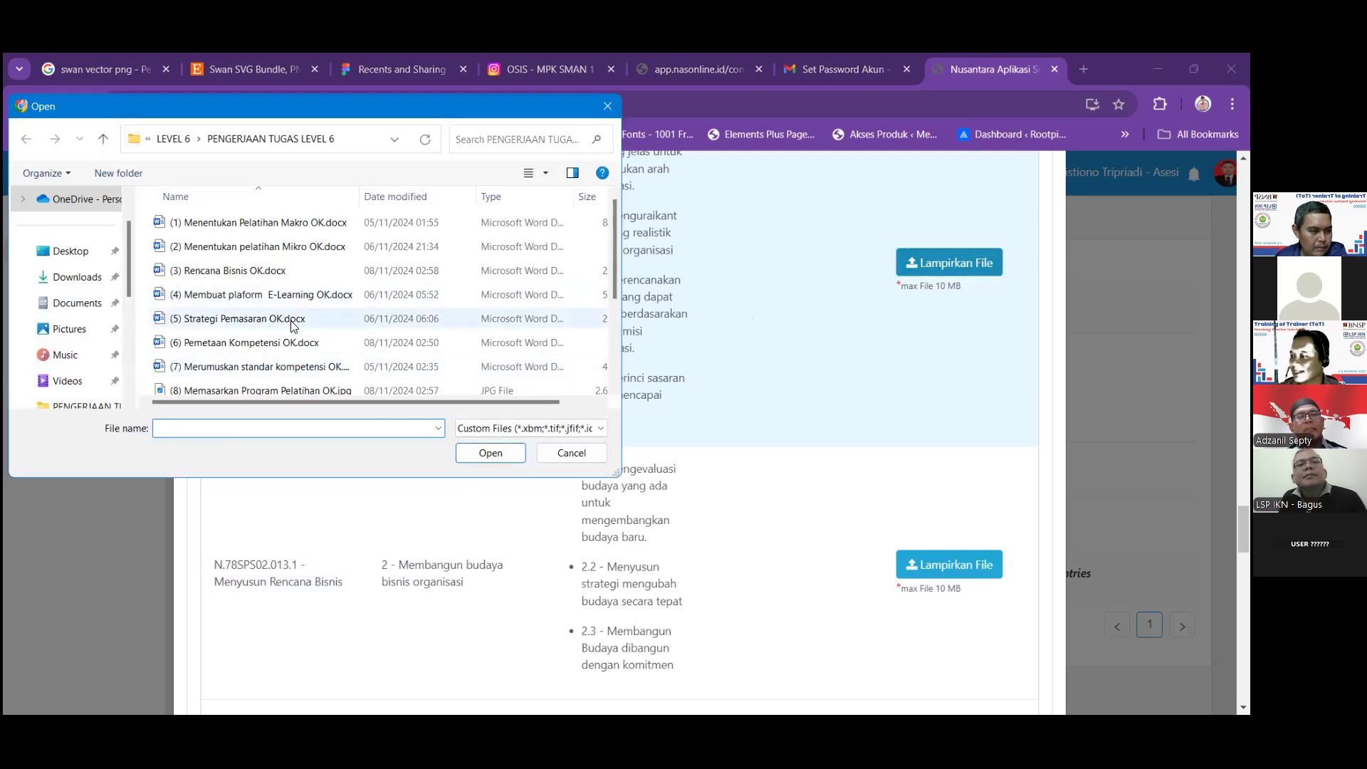
{"action": "left_click", "coordinate": [296, 273]}
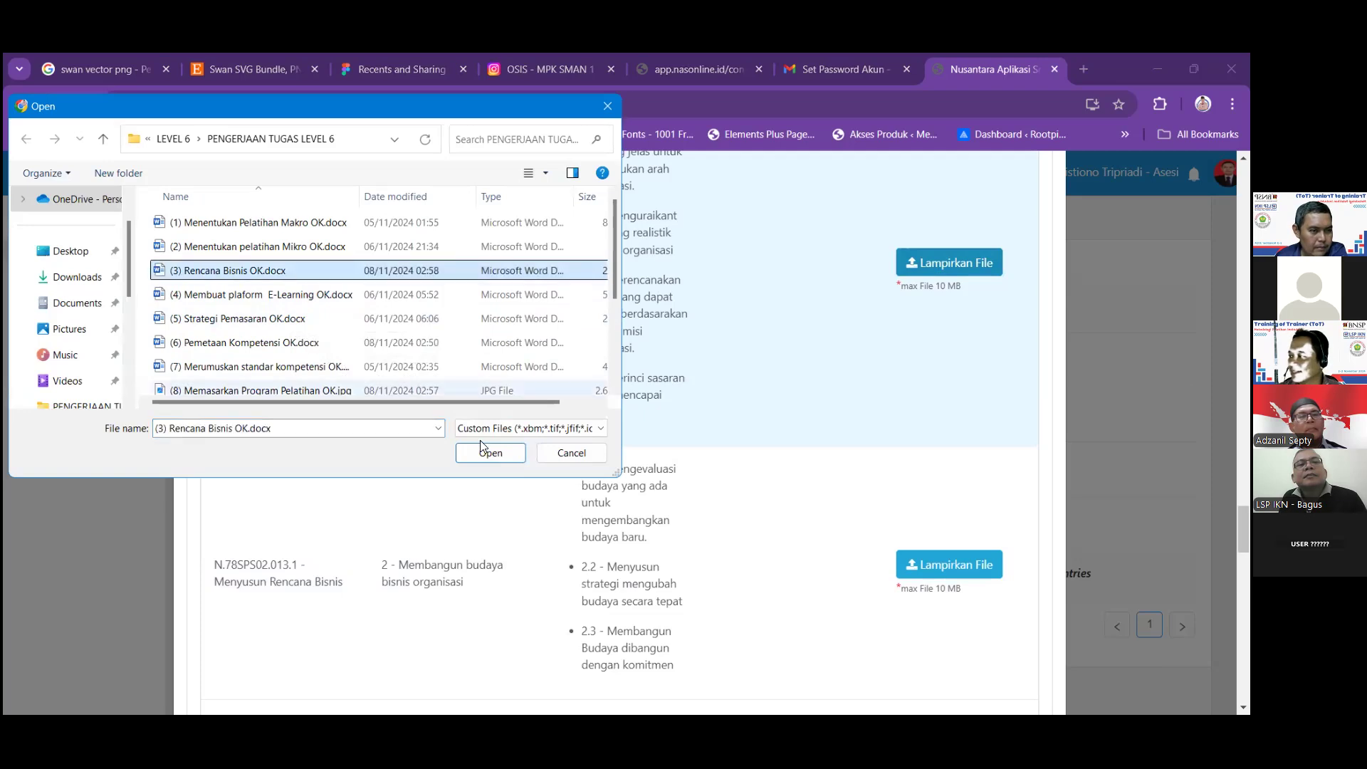
{"action": "left_click", "coordinate": [484, 454]}
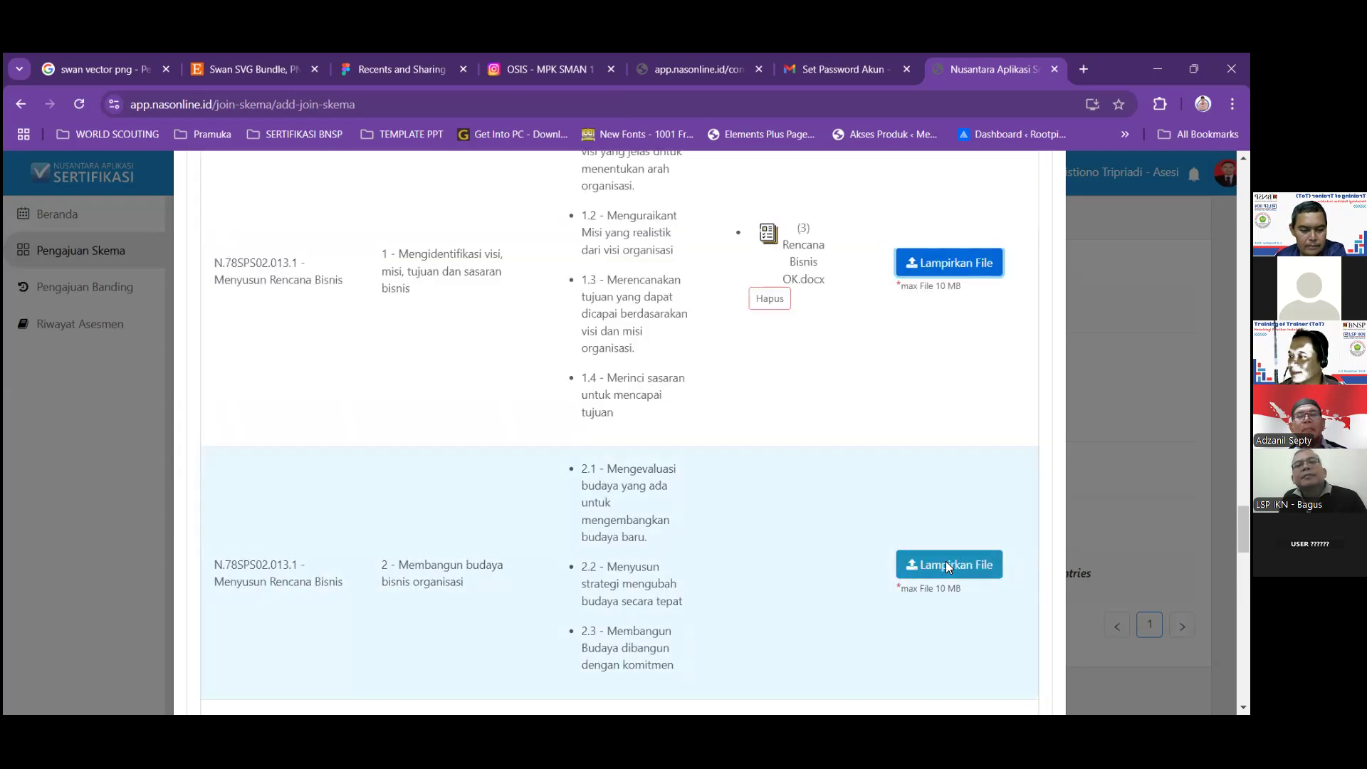
Attach (3) Rencana Bisnis OK.docx to elements 2 and 3 of N.78SPS02.013.1.
{"action": "left_click", "coordinate": [946, 563]}
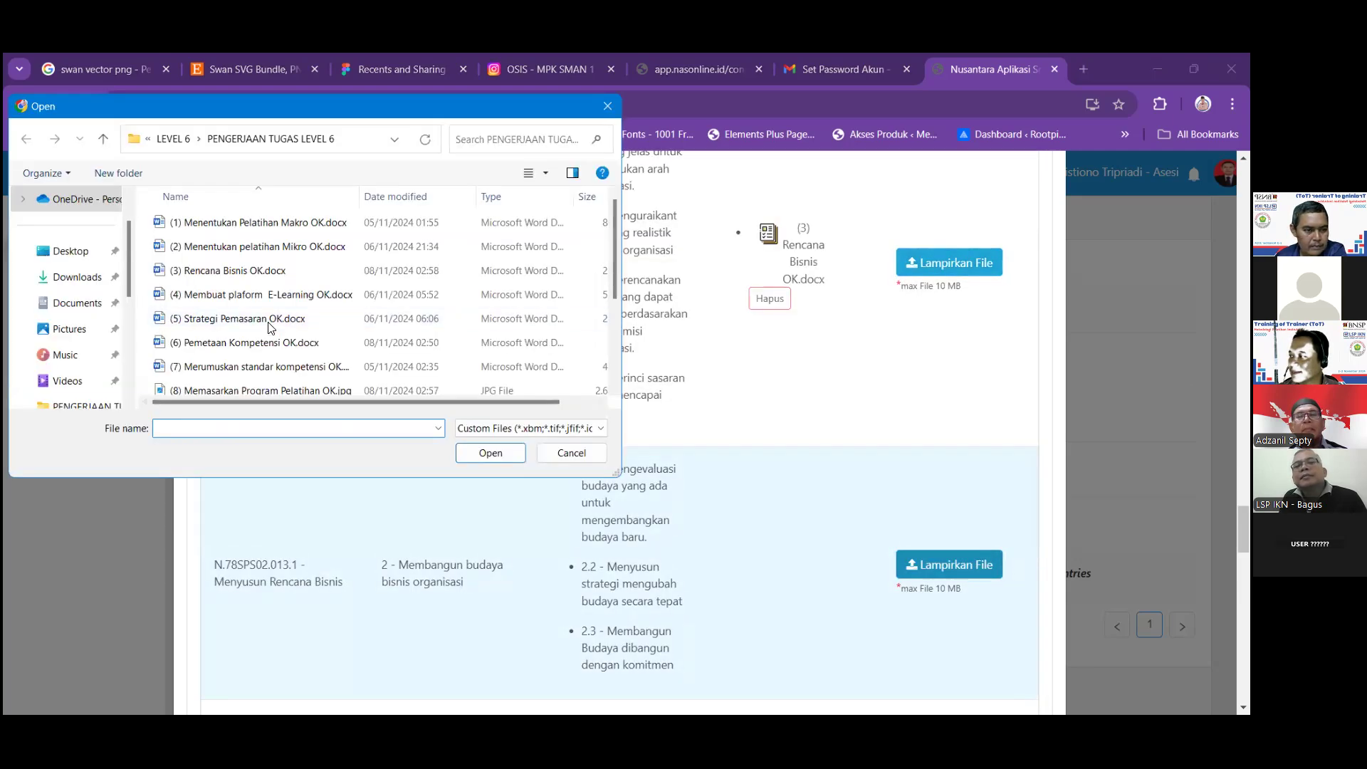
{"action": "left_click", "coordinate": [235, 270]}
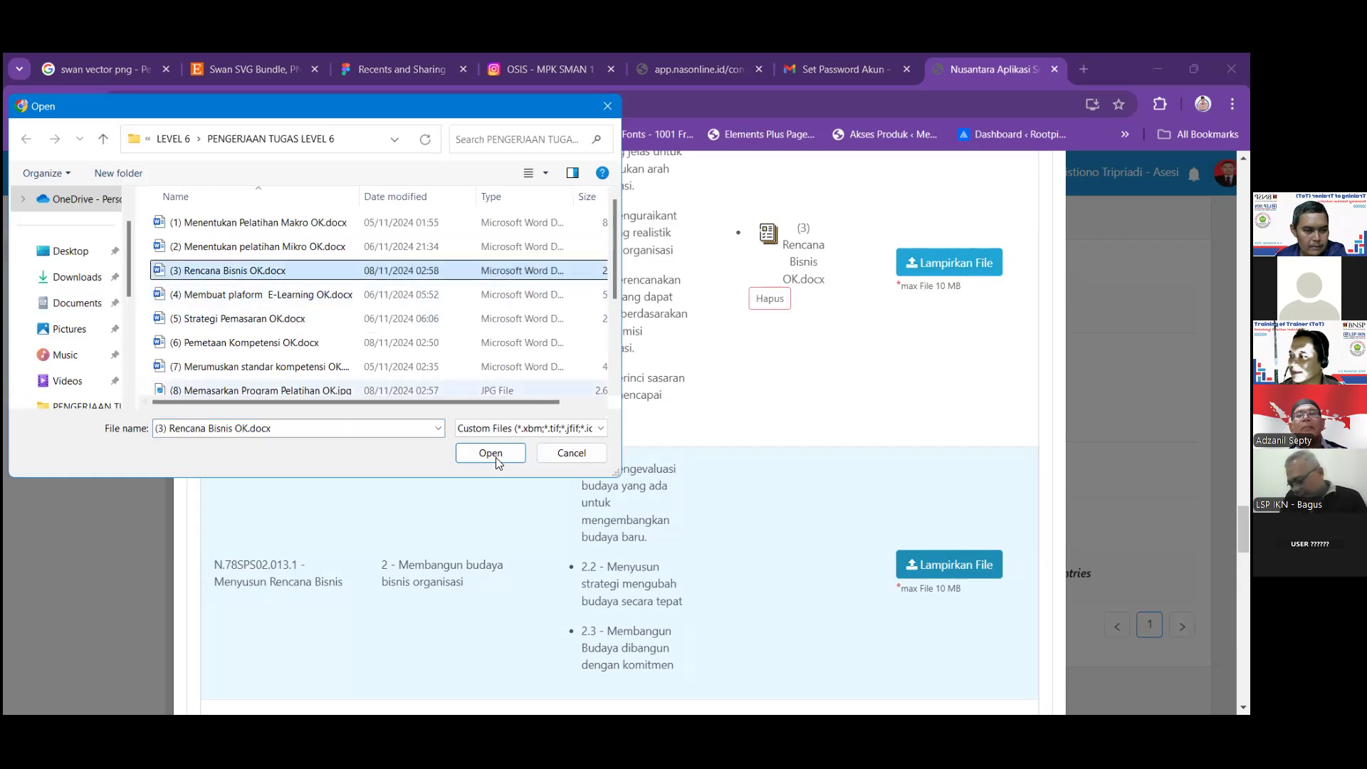
{"action": "left_click", "coordinate": [491, 452]}
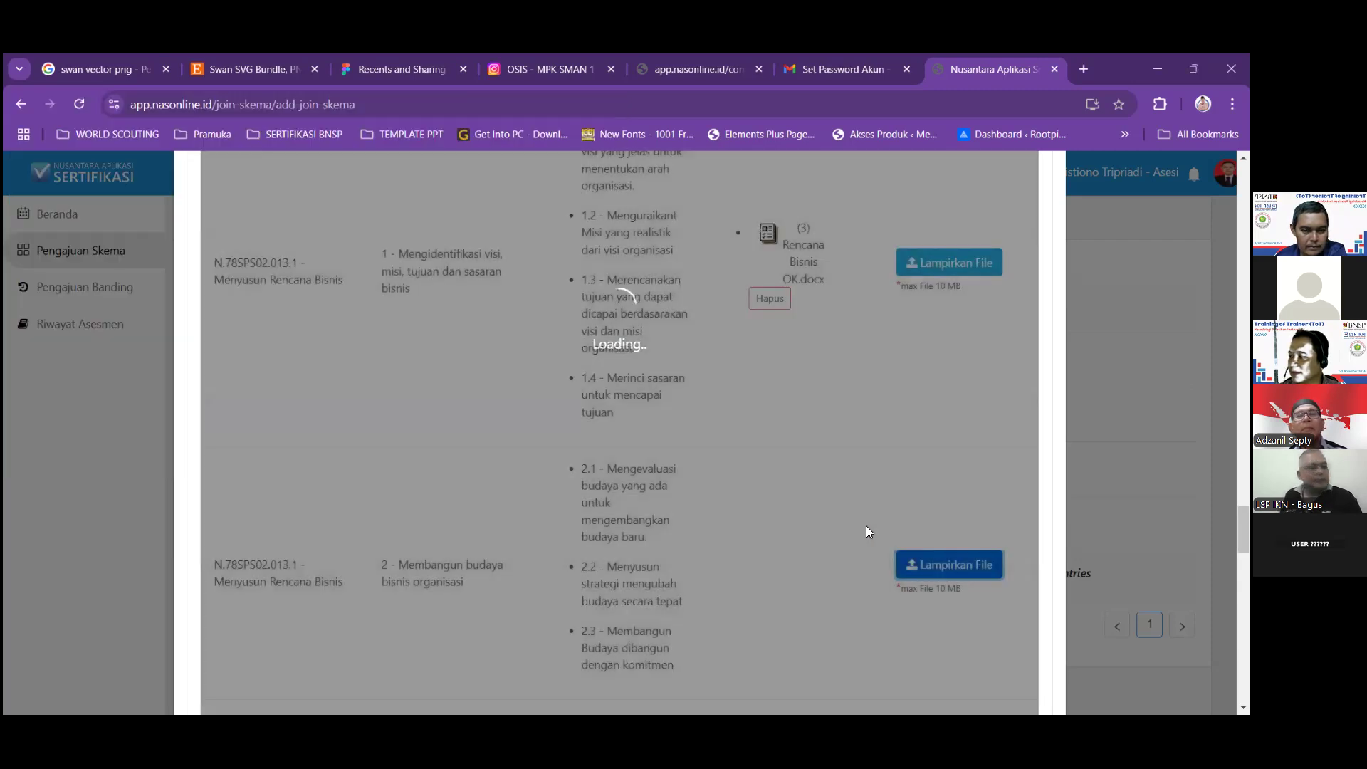
{"action": "scroll", "coordinate": [867, 533], "scroll_direction": "down", "scroll_amount": 4}
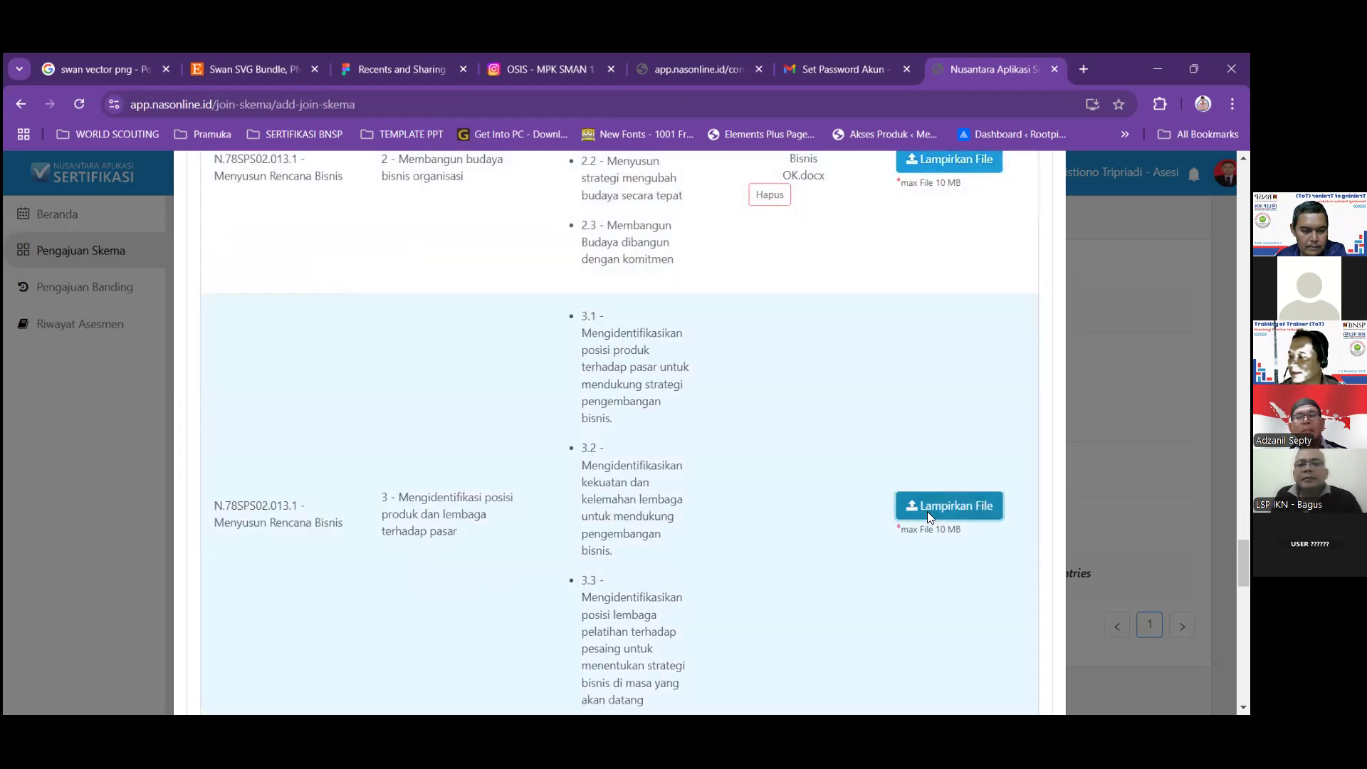
{"action": "left_click", "coordinate": [313, 271]}
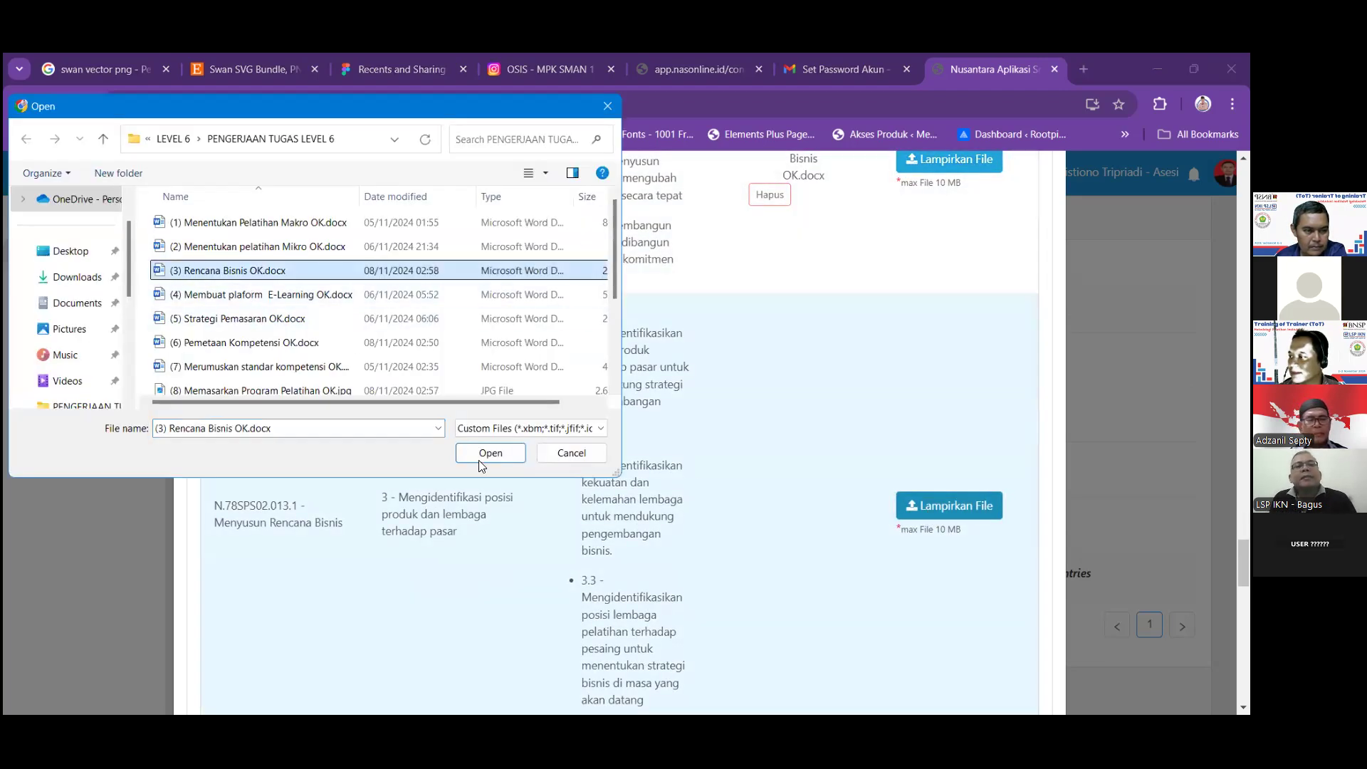
{"action": "key", "text": "Return"}
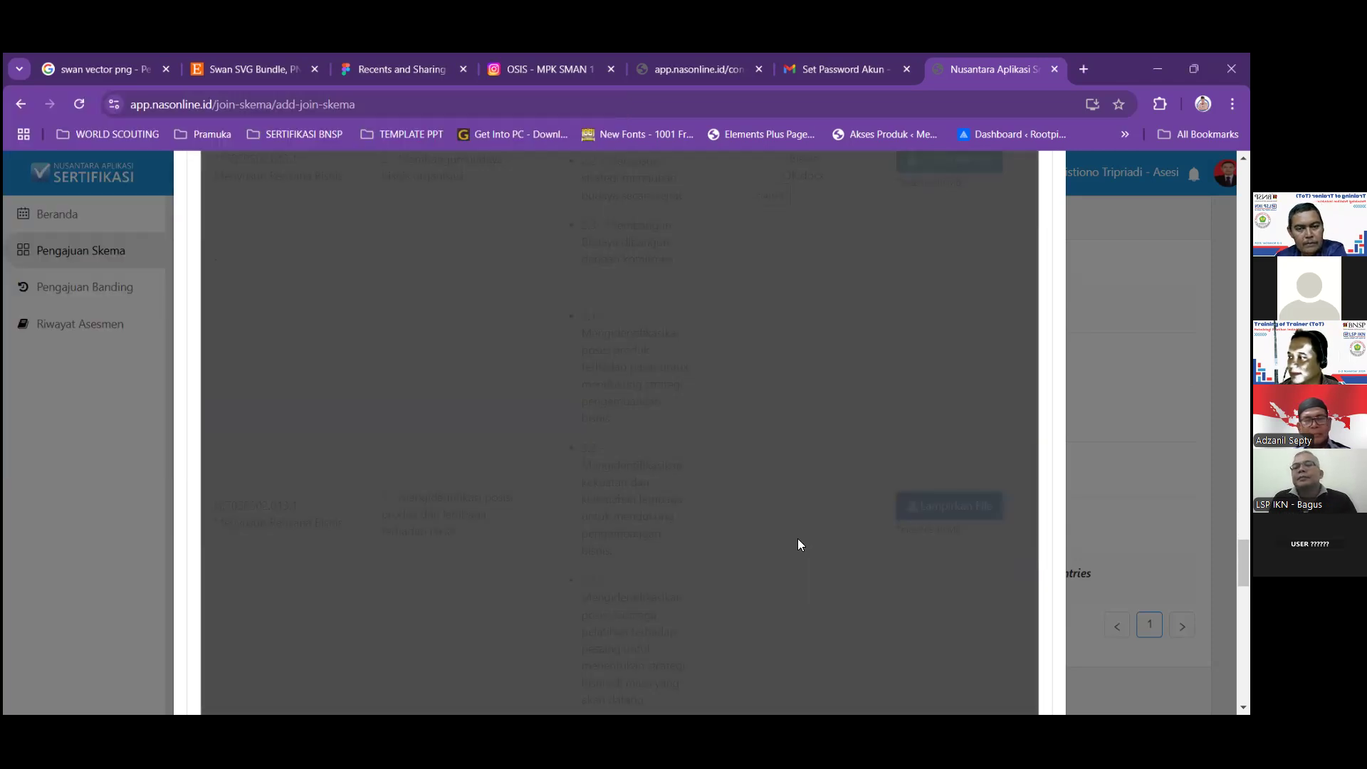
Attach (3) Rencana Bisnis OK.docx to element 4 of N.78SPS02.013.1.
{"action": "scroll", "coordinate": [811, 534], "scroll_direction": "down", "scroll_amount": 4}
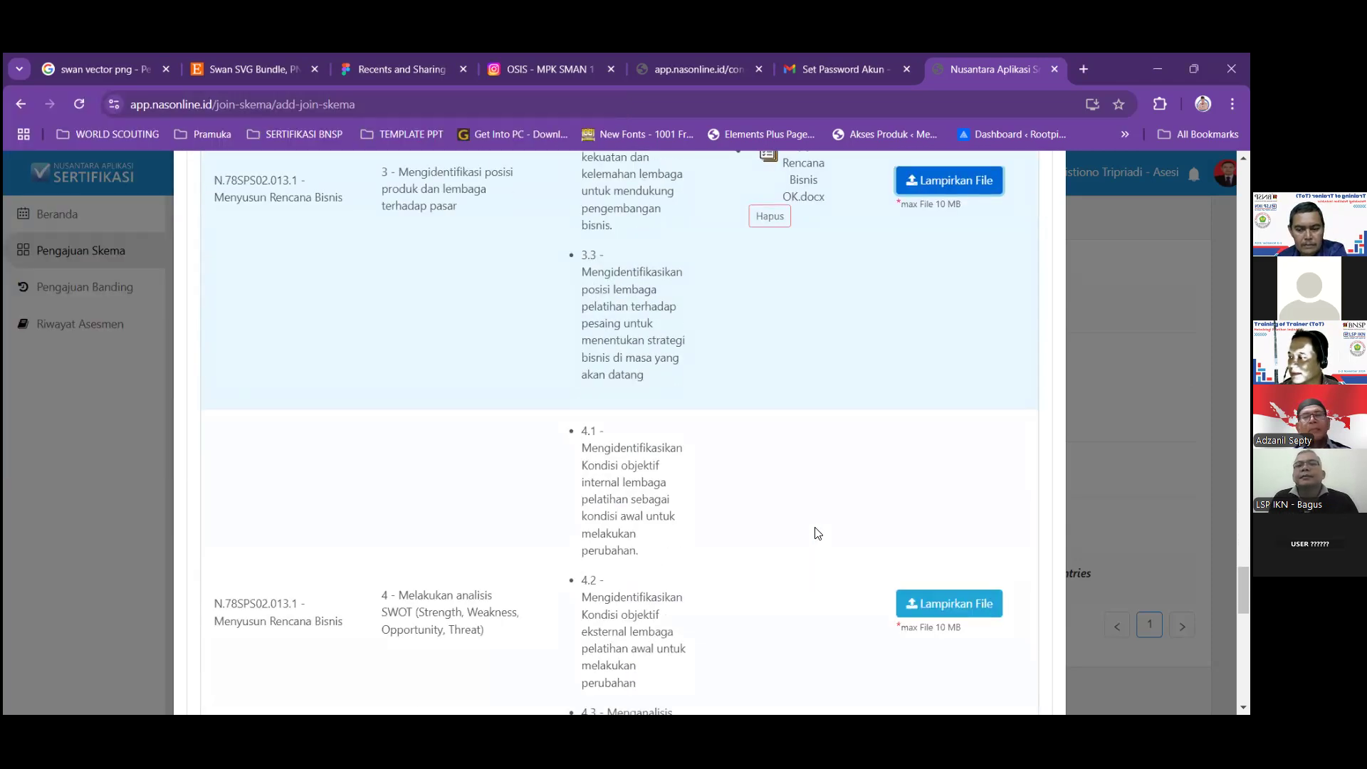
{"action": "scroll", "coordinate": [817, 532], "scroll_direction": "down", "scroll_amount": 1}
{"action": "left_click", "coordinate": [938, 533]}
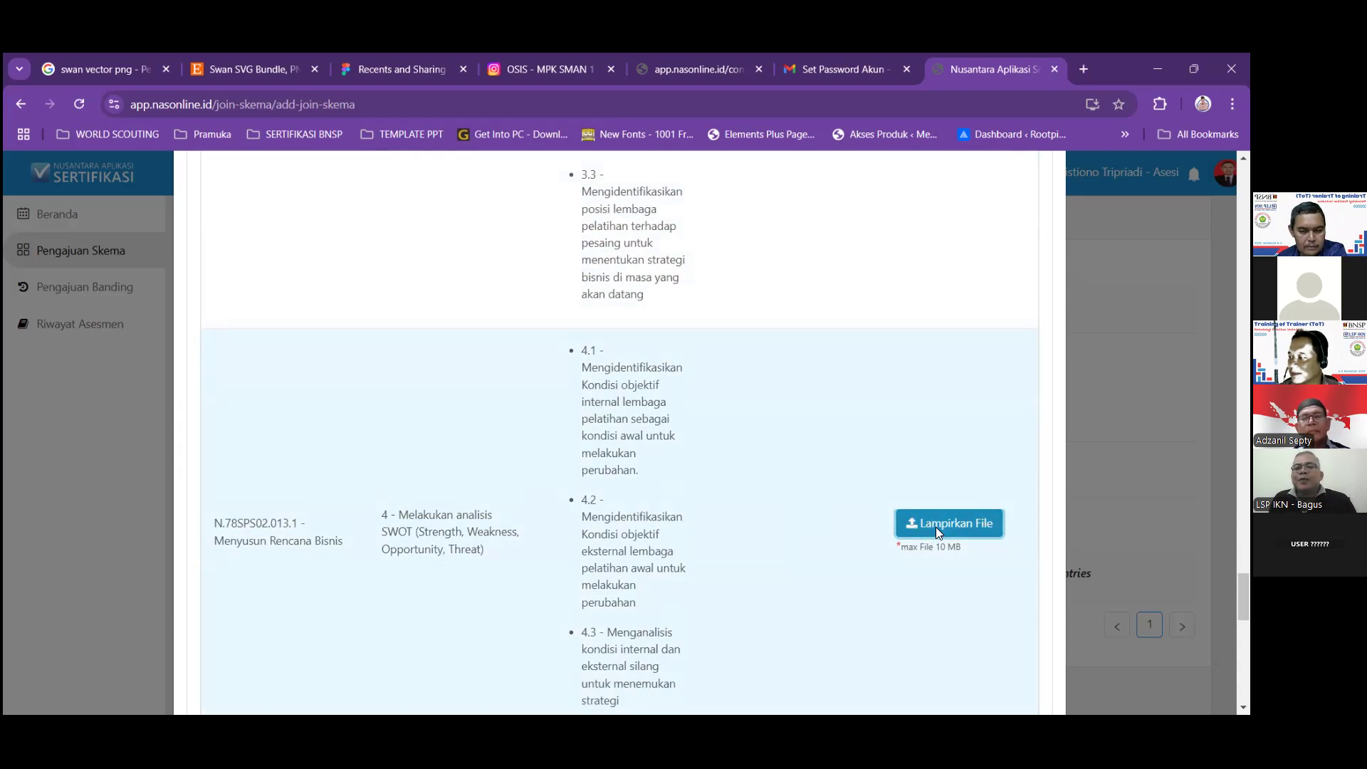
{"action": "left_click", "coordinate": [235, 271]}
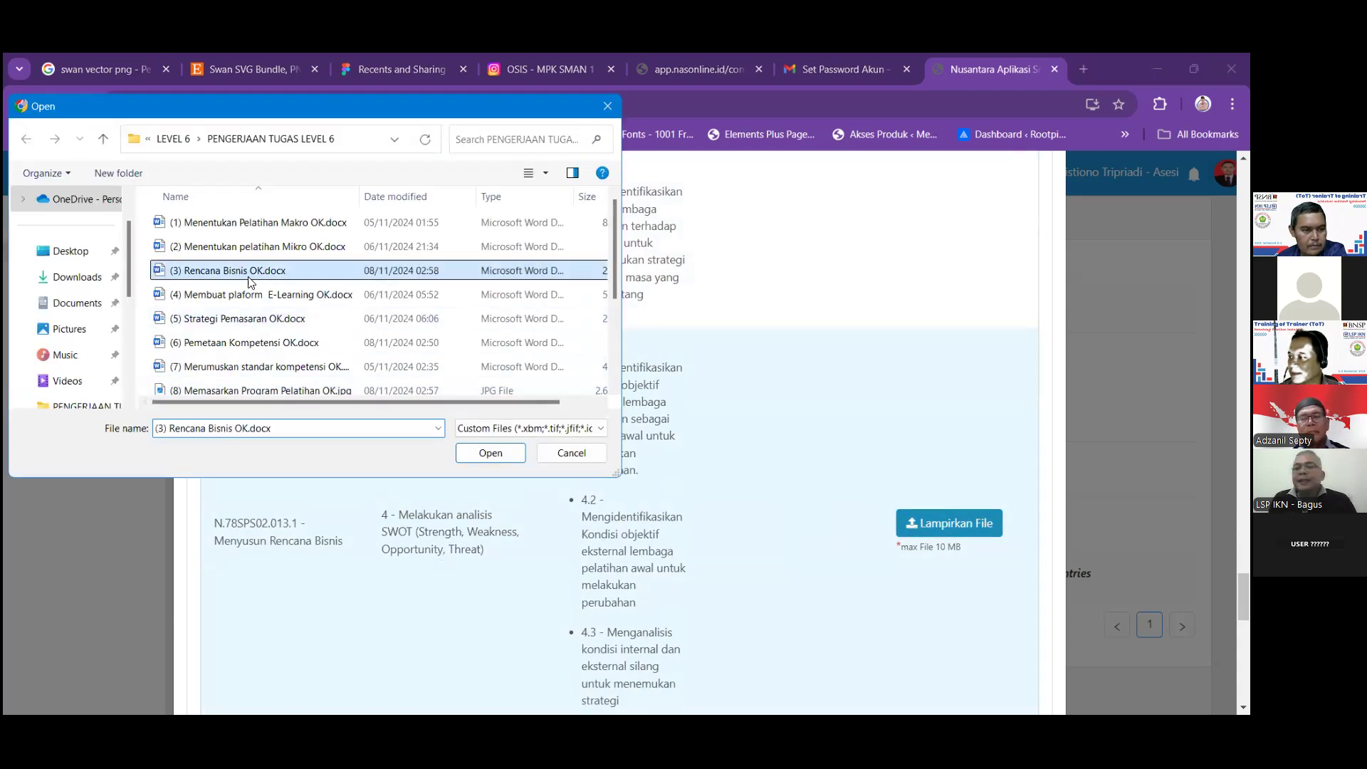
{"action": "left_click", "coordinate": [484, 453]}
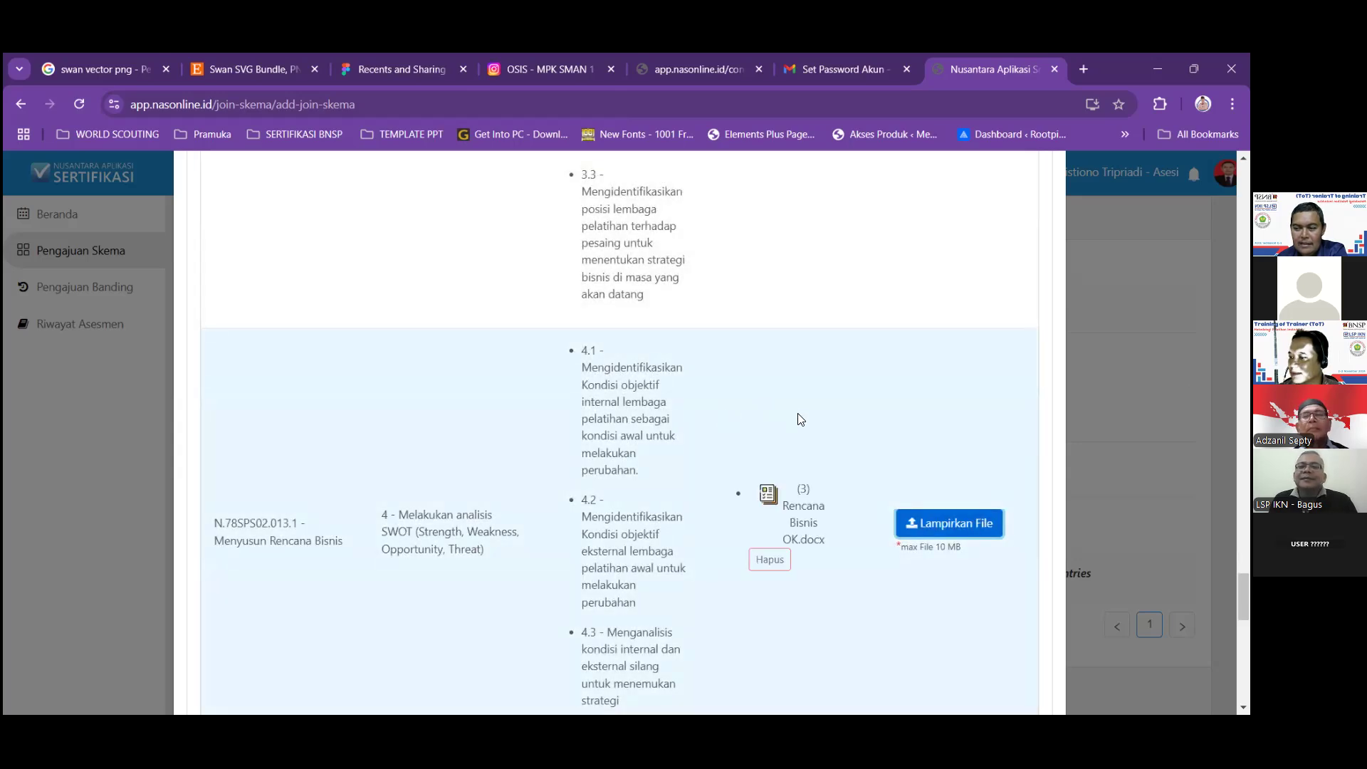
Attach (3) Rencana Bisnis OK.docx to element 5, then begin attaching a file to element 6.
{"action": "scroll", "coordinate": [809, 433], "scroll_direction": "down", "scroll_amount": 5}
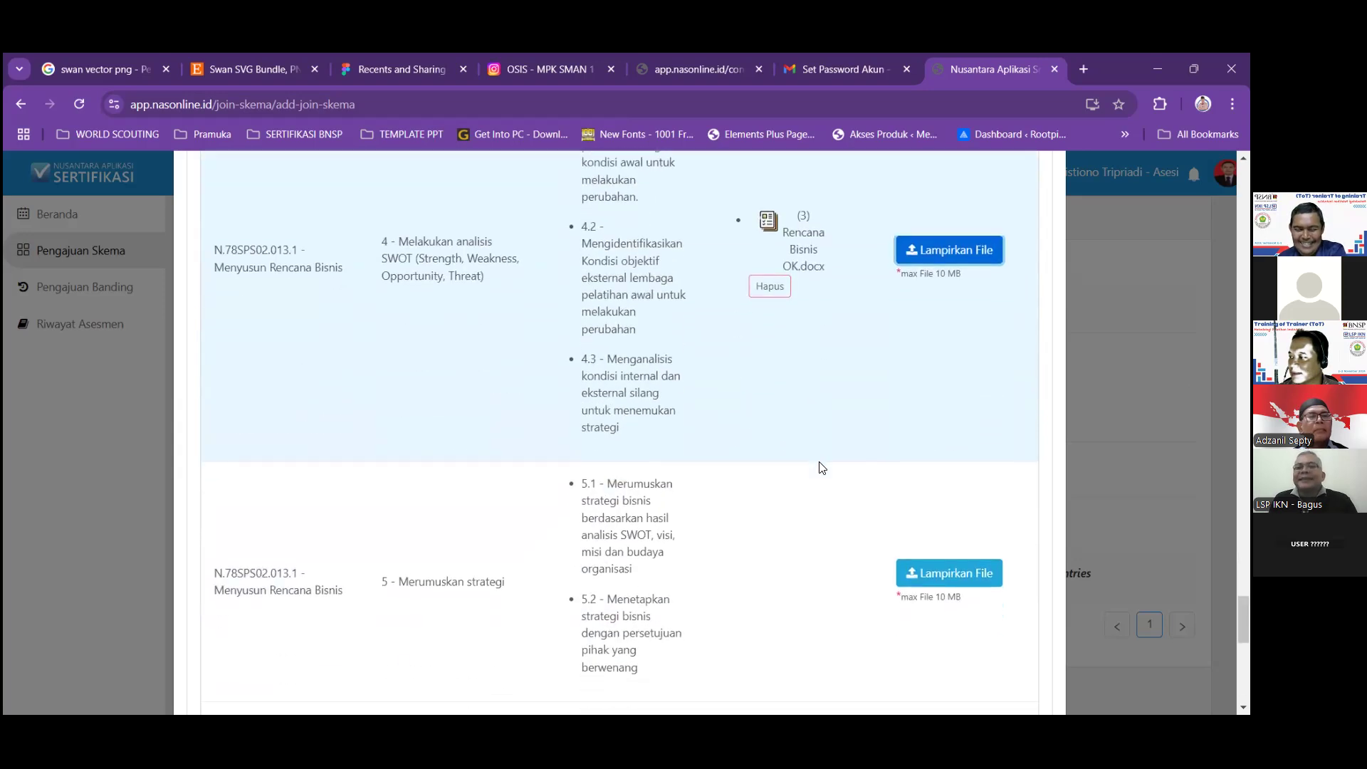
{"action": "left_click", "coordinate": [949, 441]}
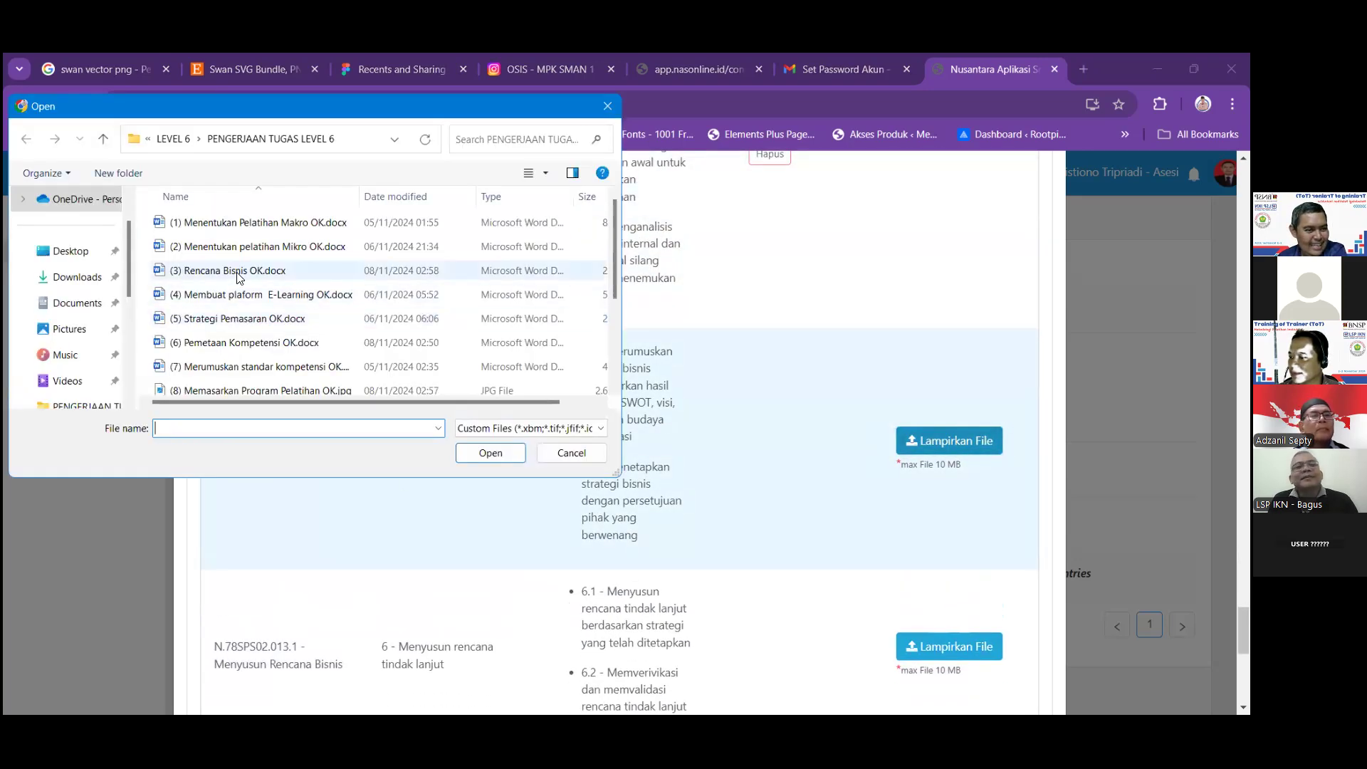
{"action": "left_click", "coordinate": [235, 270]}
{"action": "left_click", "coordinate": [490, 454]}
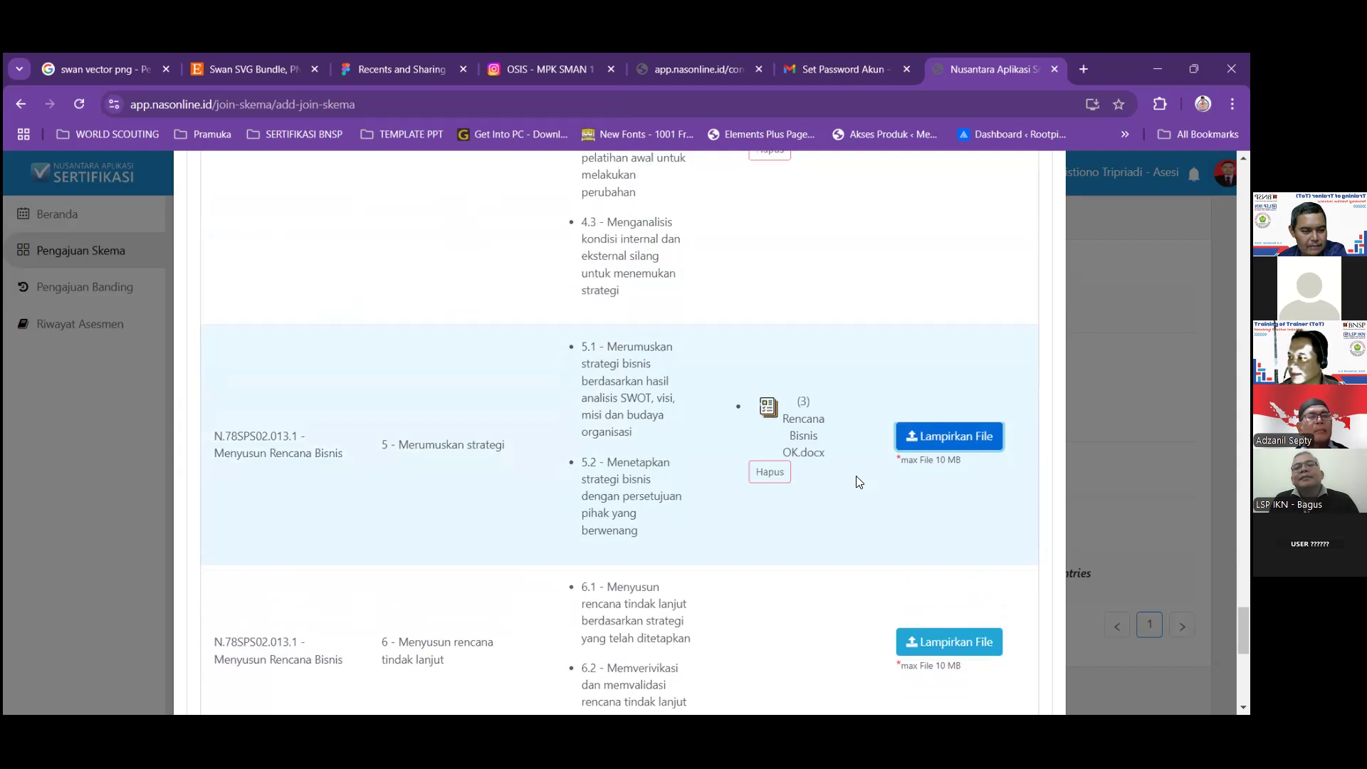
{"action": "scroll", "coordinate": [858, 479], "scroll_direction": "down", "scroll_amount": 3}
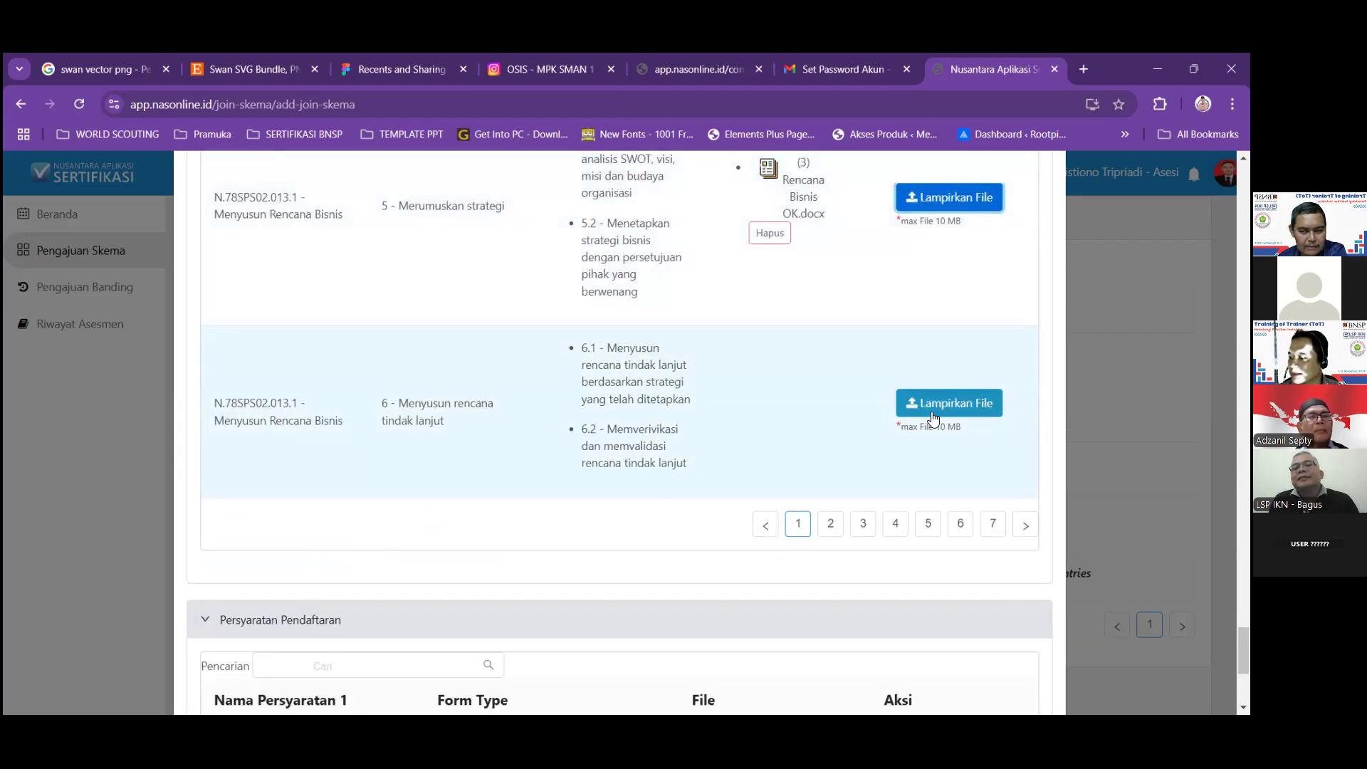
{"action": "left_click", "coordinate": [933, 418]}
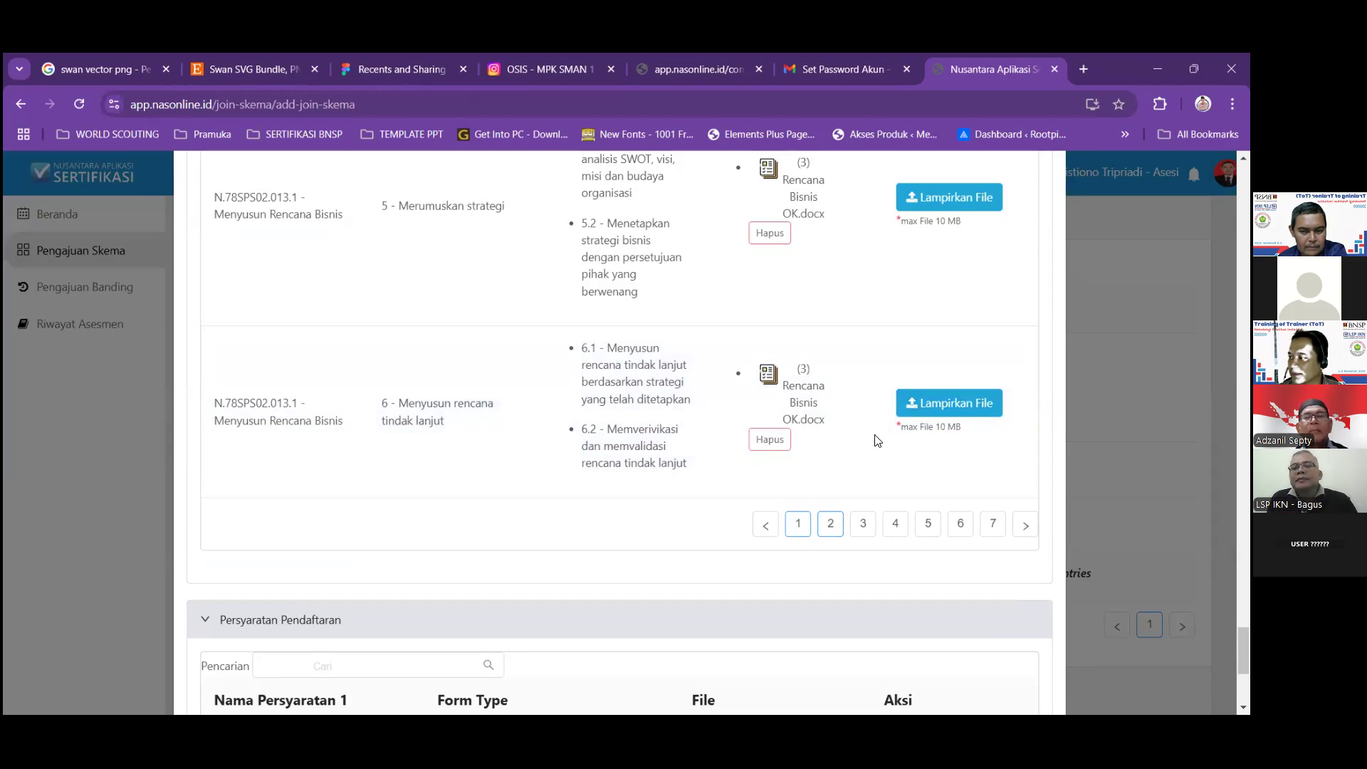
Attach (3) Rencana Bisnis OK.docx to element 7 of N.78SPS02.013.1.
{"action": "scroll", "coordinate": [877, 440], "scroll_direction": "up", "scroll_amount": 15}
{"action": "scroll", "coordinate": [877, 441], "scroll_direction": "up", "scroll_amount": 15}
{"action": "scroll", "coordinate": [875, 442], "scroll_direction": "down", "scroll_amount": 8}
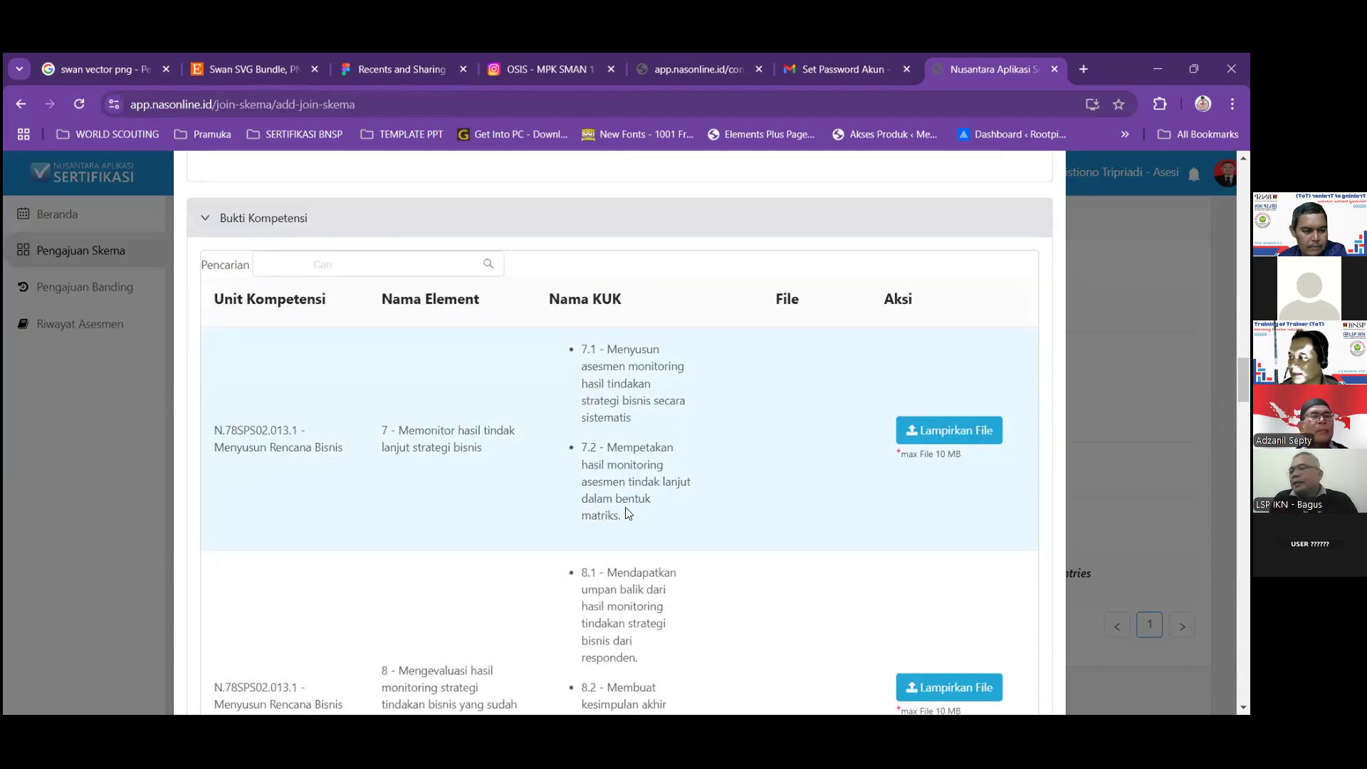
{"action": "left_click", "coordinate": [935, 434]}
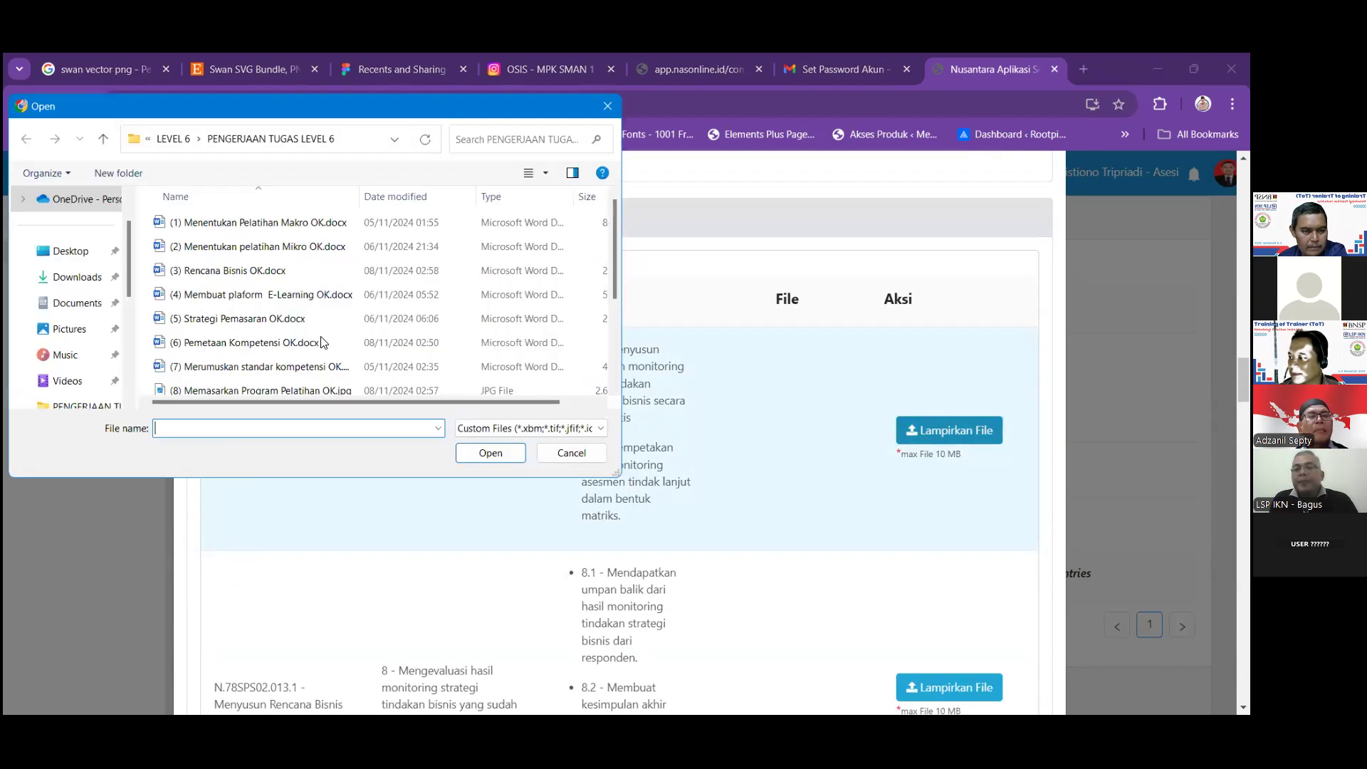
{"action": "left_click", "coordinate": [282, 276]}
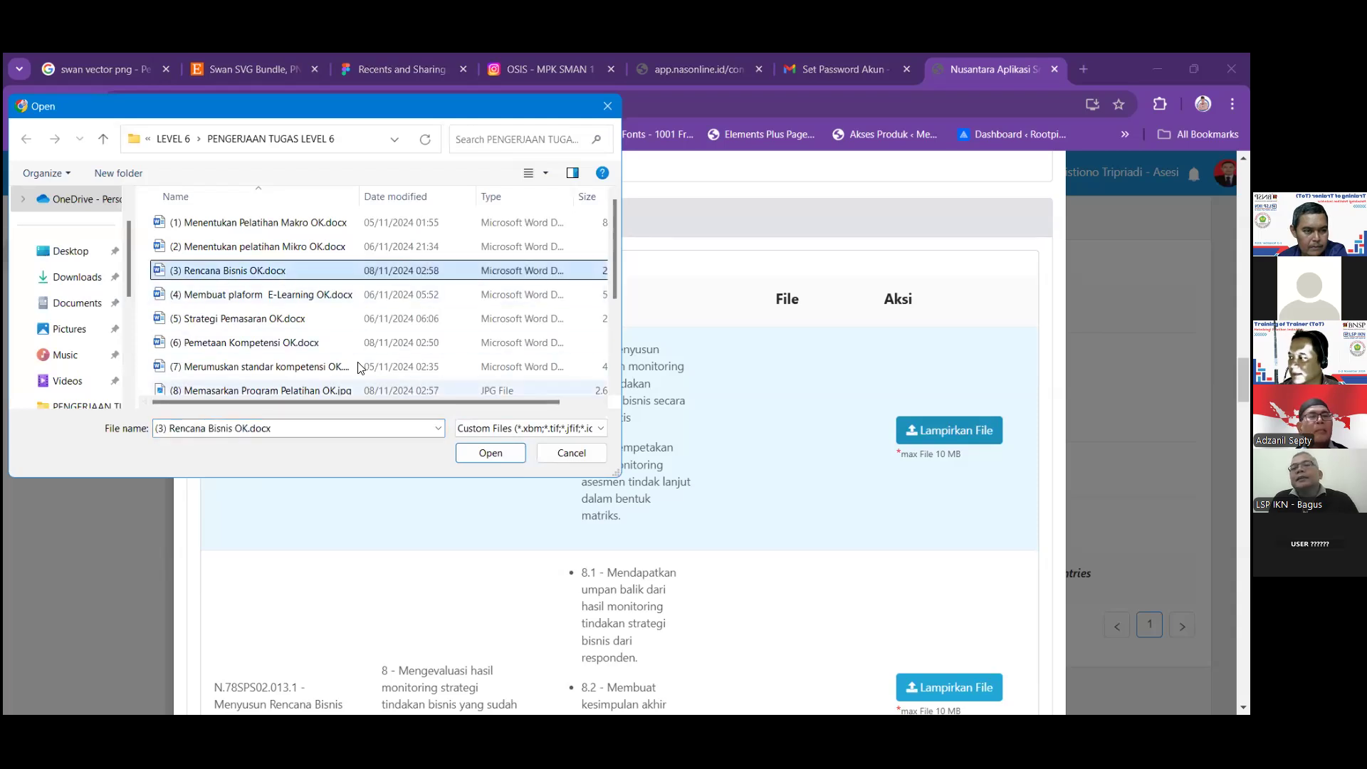
{"action": "left_click", "coordinate": [484, 456]}
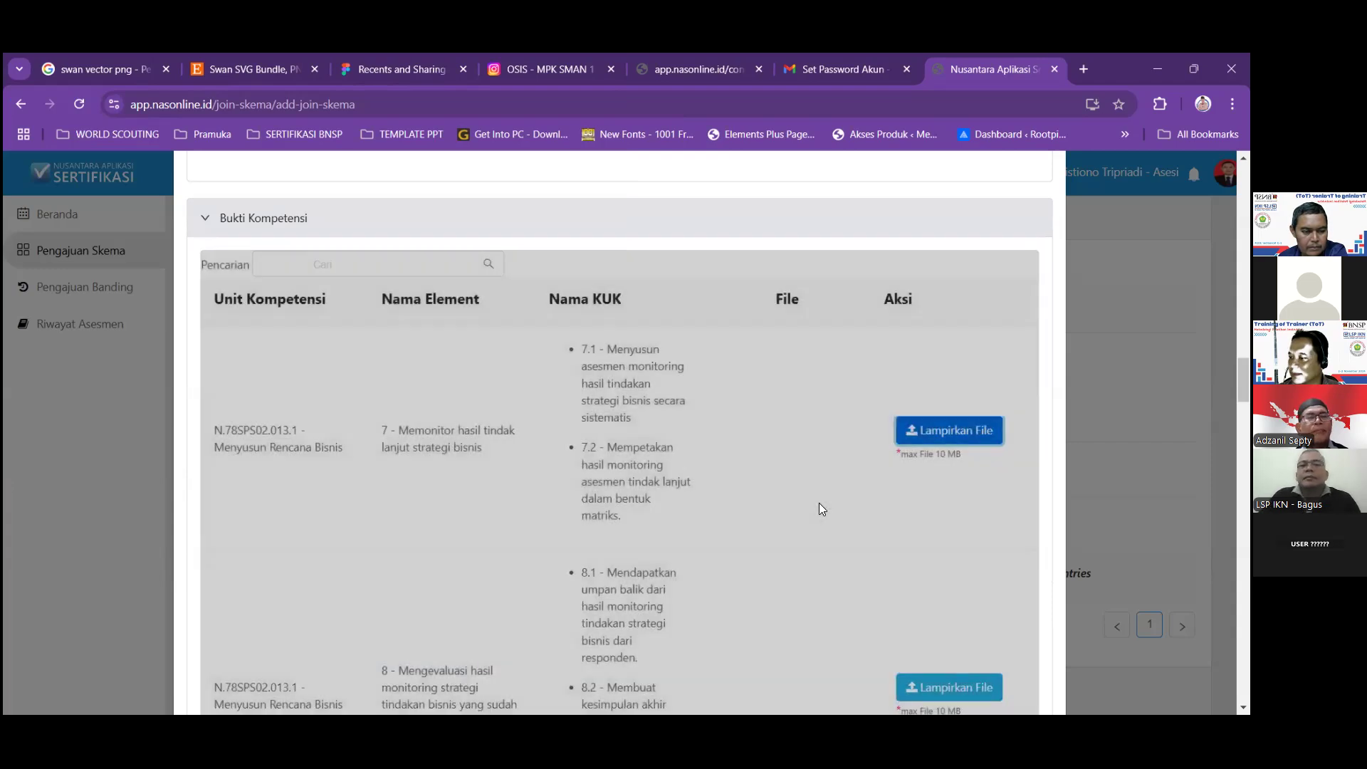
Attach (3) Rencana Bisnis OK.docx to element 8 of N.78SPS02.013.1.
{"action": "scroll", "coordinate": [925, 409], "scroll_direction": "down", "scroll_amount": 1}
{"action": "scroll", "coordinate": [928, 415], "scroll_direction": "down", "scroll_amount": 4}
{"action": "left_click", "coordinate": [949, 363]}
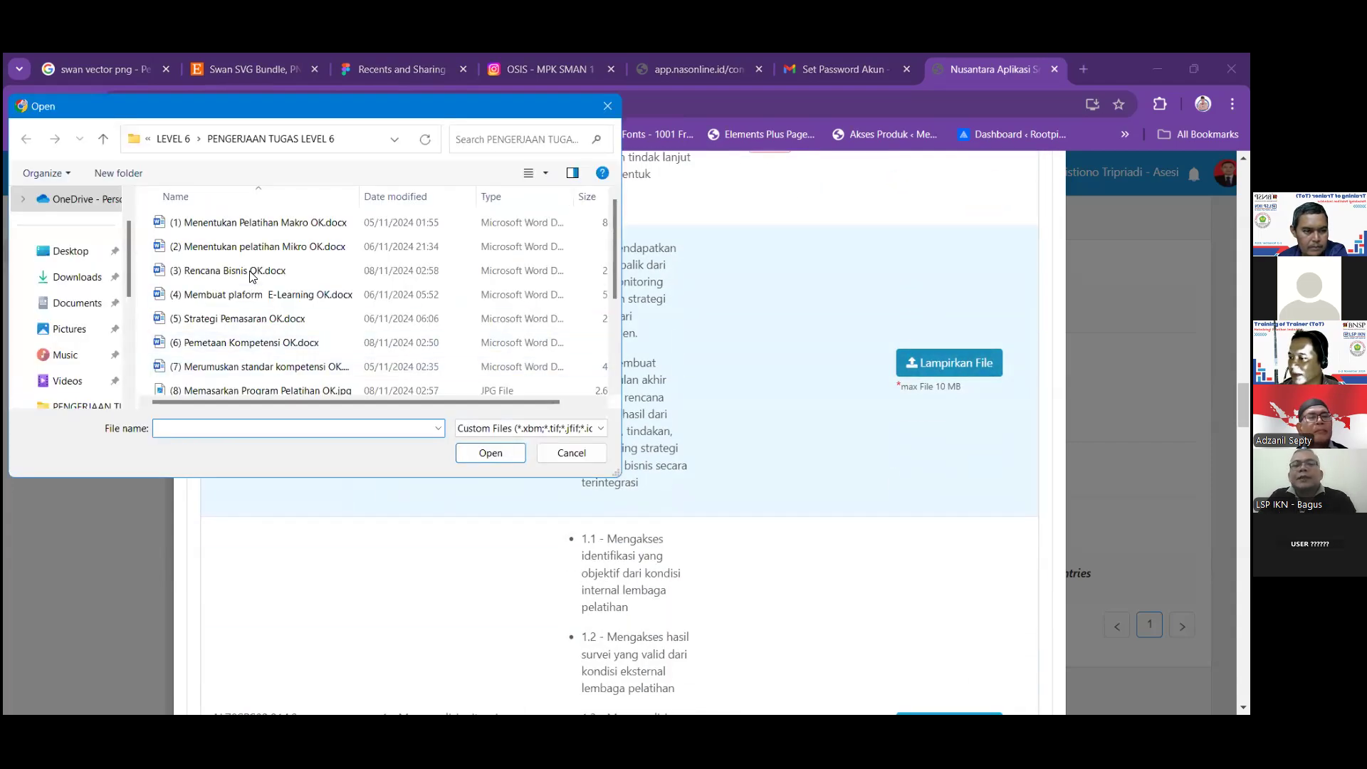
{"action": "left_click", "coordinate": [251, 274]}
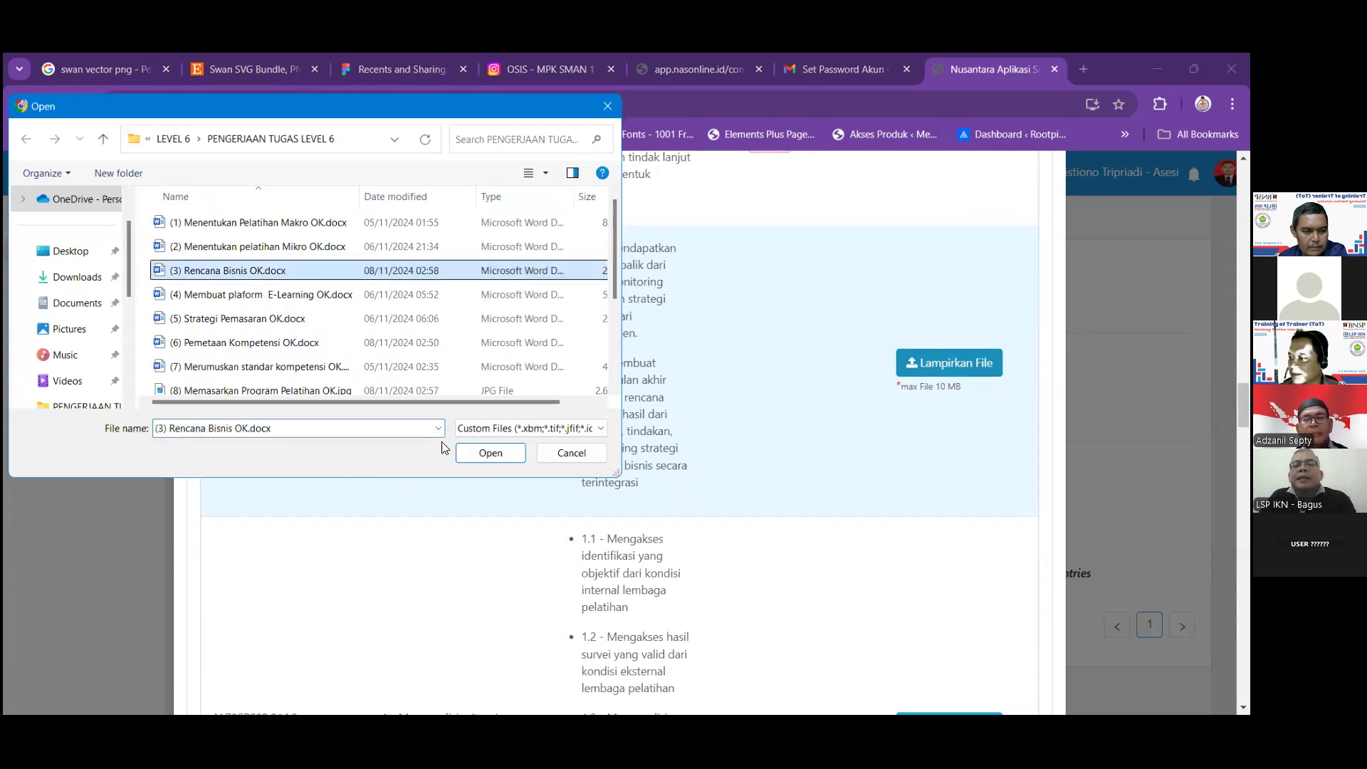
{"action": "left_click", "coordinate": [477, 455]}
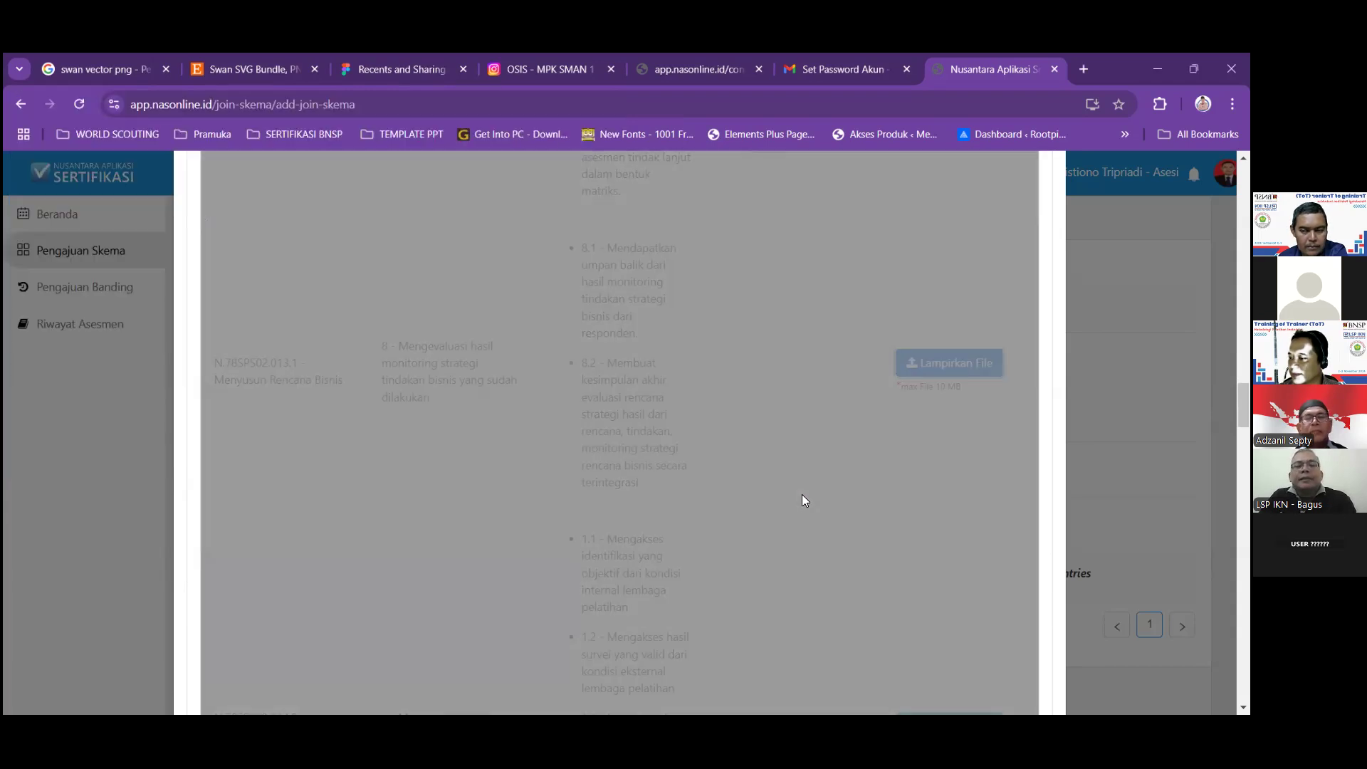
{"action": "scroll", "coordinate": [819, 519], "scroll_direction": "down", "scroll_amount": 4}
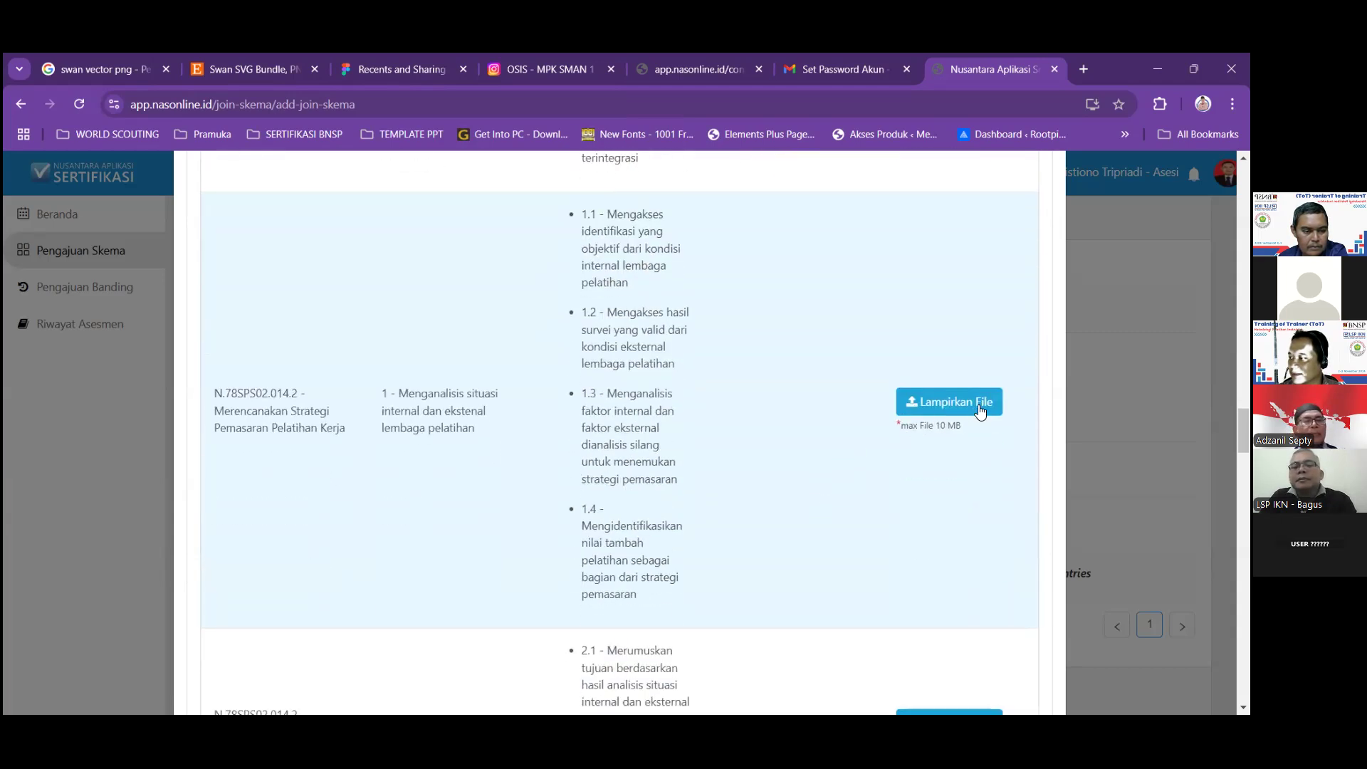
Attach (5) Strategi Pemasaran OK.docx to marketing elements 1 and 2.
{"action": "left_click", "coordinate": [970, 400]}
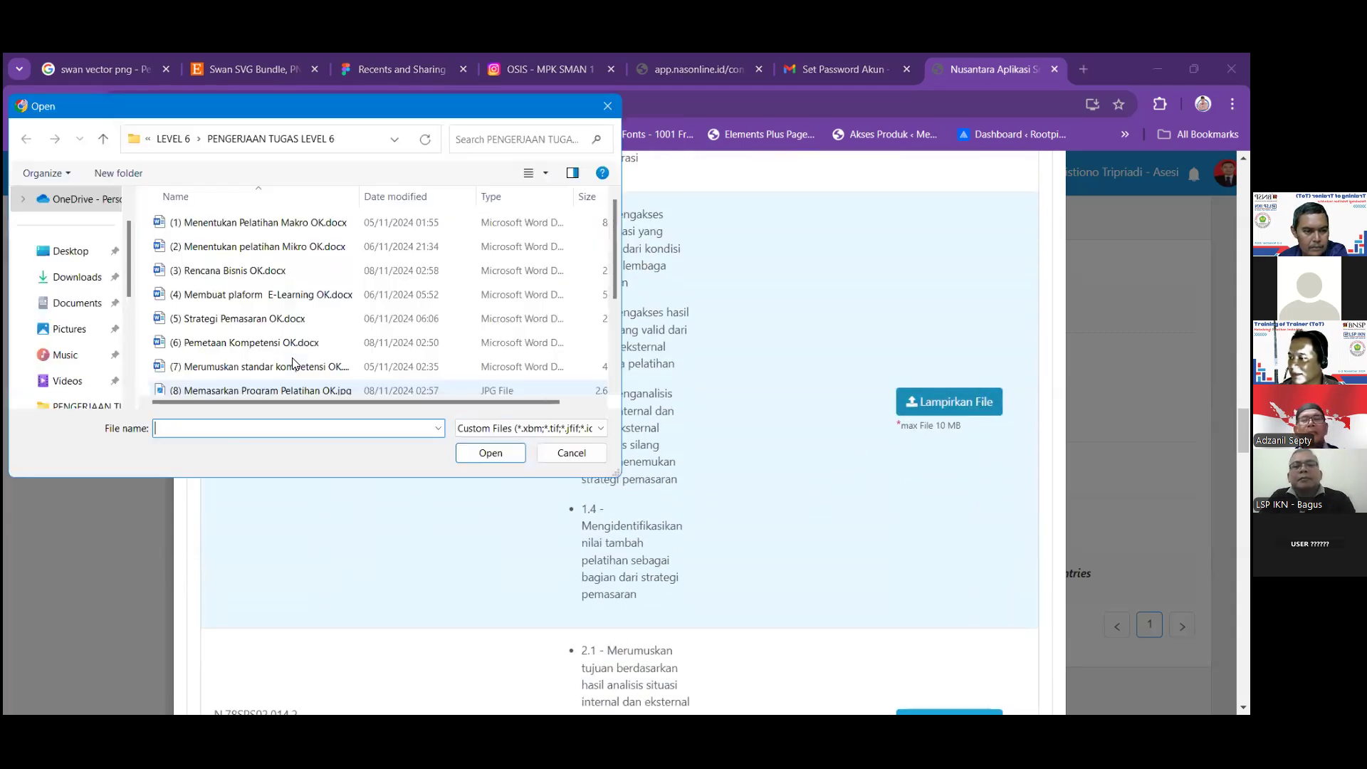
{"action": "left_click", "coordinate": [288, 321]}
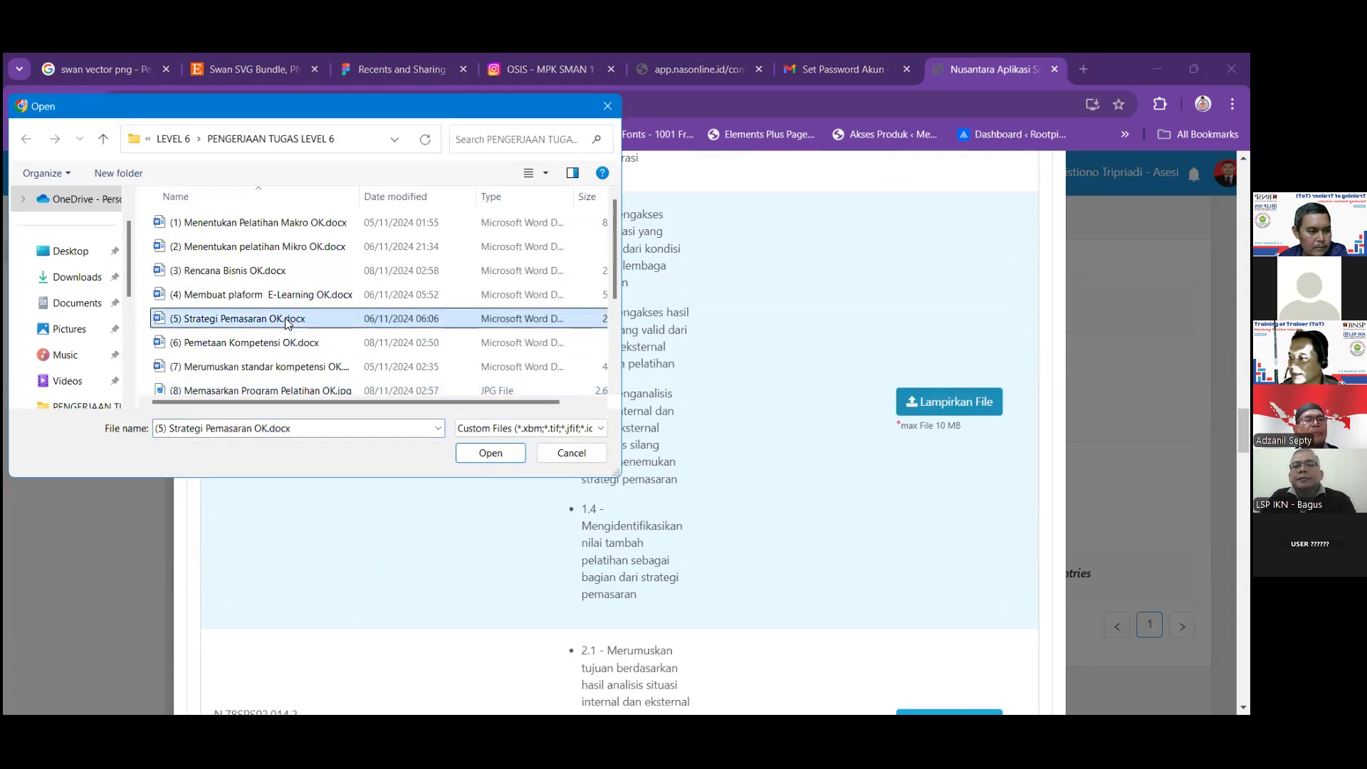
{"action": "left_click", "coordinate": [488, 460]}
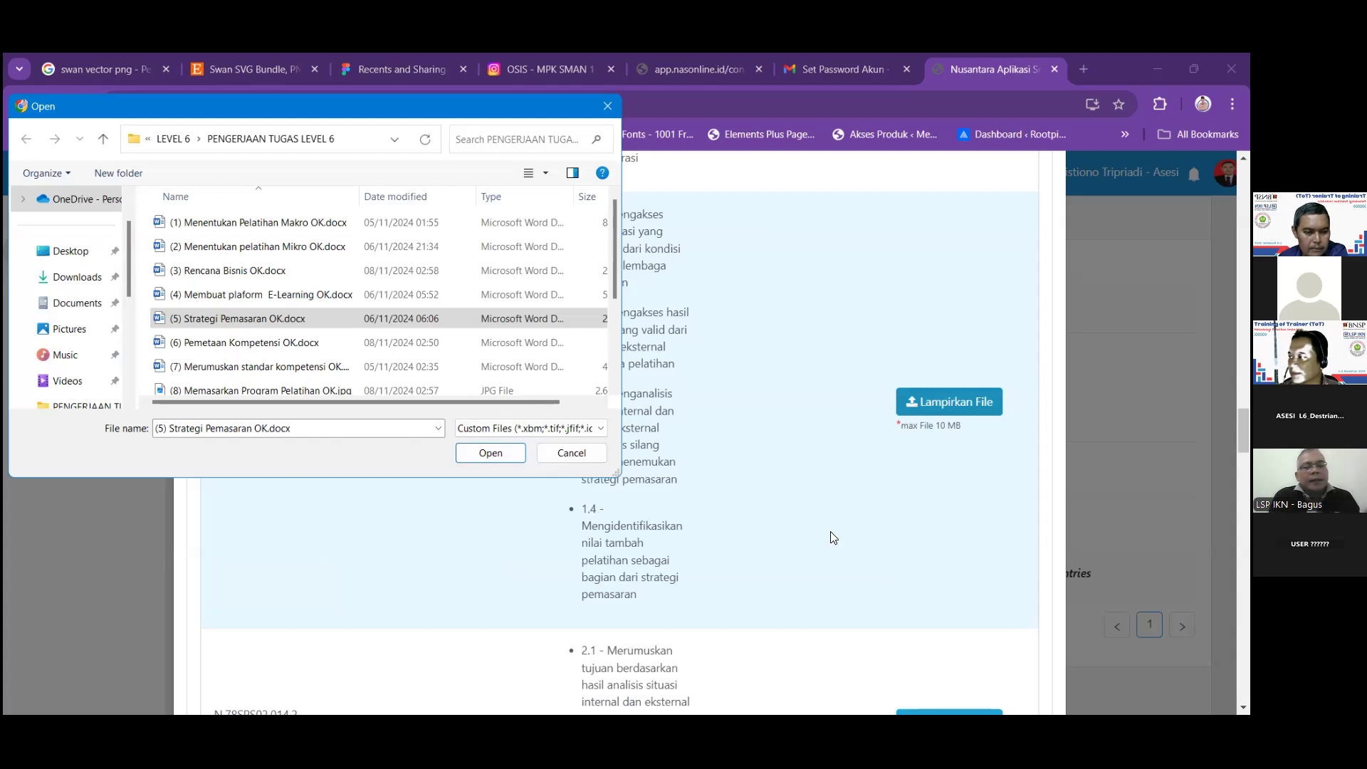
{"action": "left_click_drag", "start_coordinate": [372, 106], "coordinate": [781, 245]}
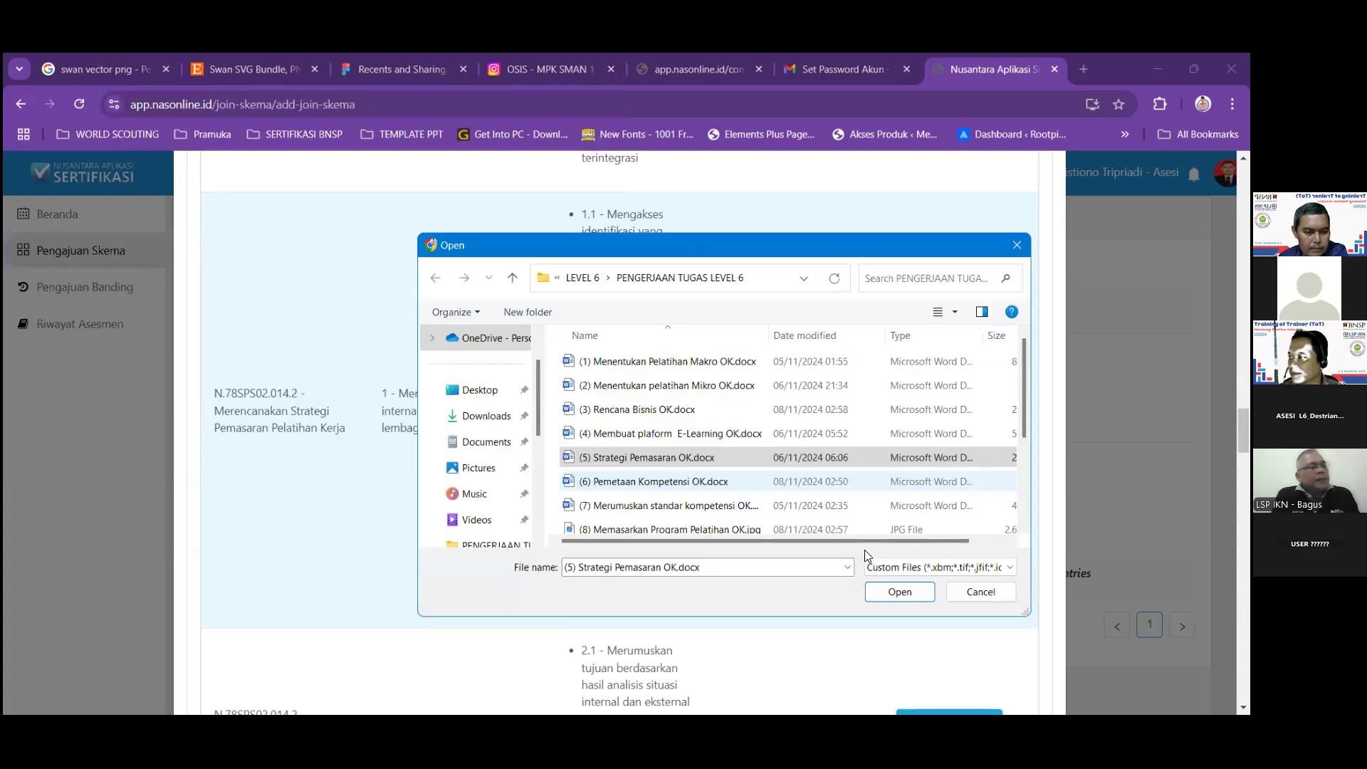
{"action": "left_click", "coordinate": [893, 591]}
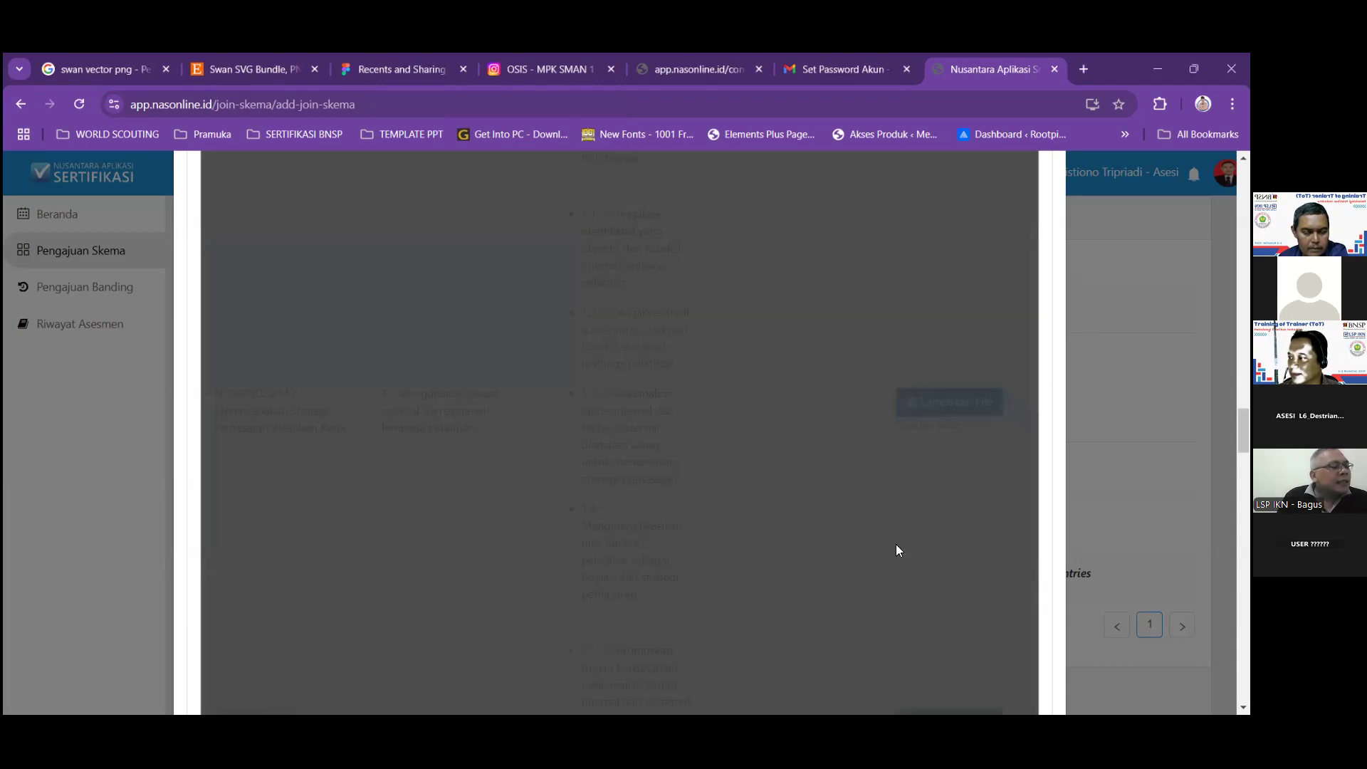
{"action": "scroll", "coordinate": [897, 543], "scroll_direction": "down", "scroll_amount": 3}
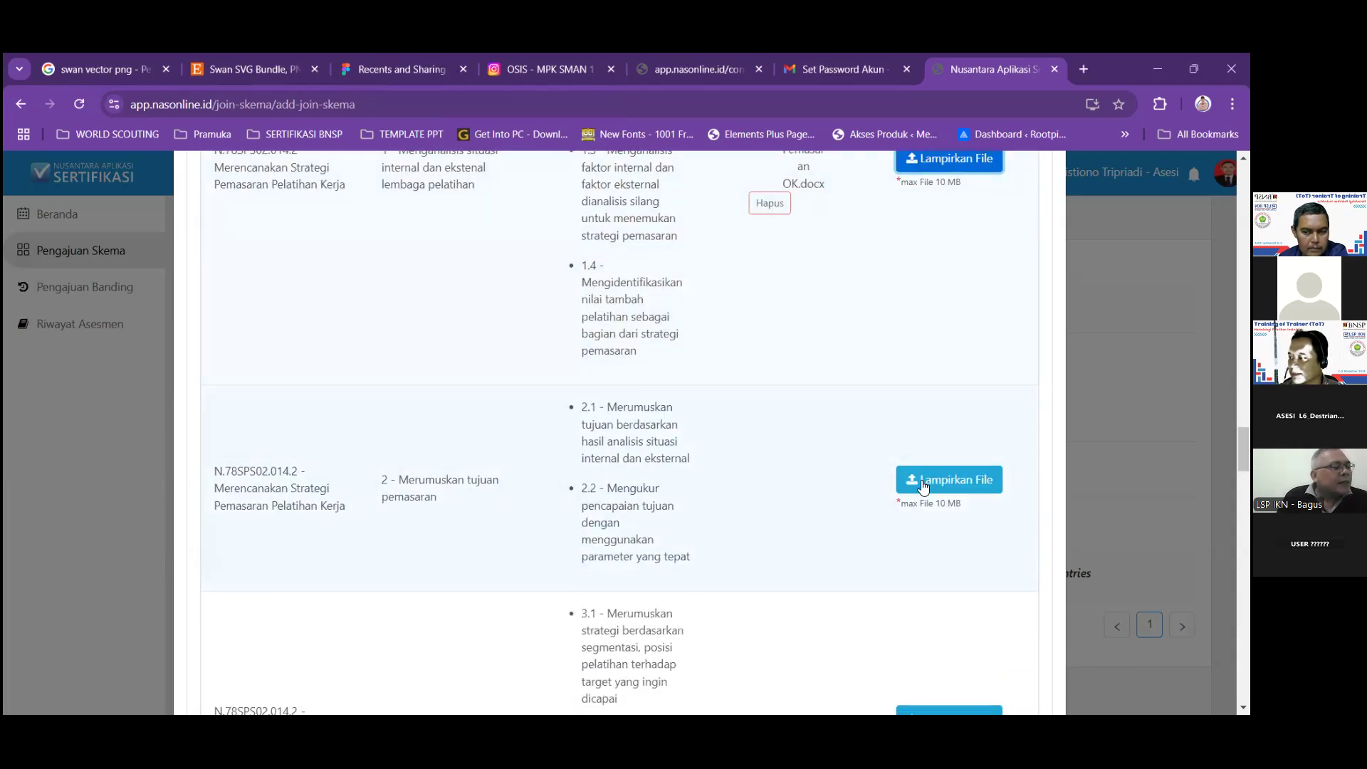
{"action": "left_click", "coordinate": [923, 480]}
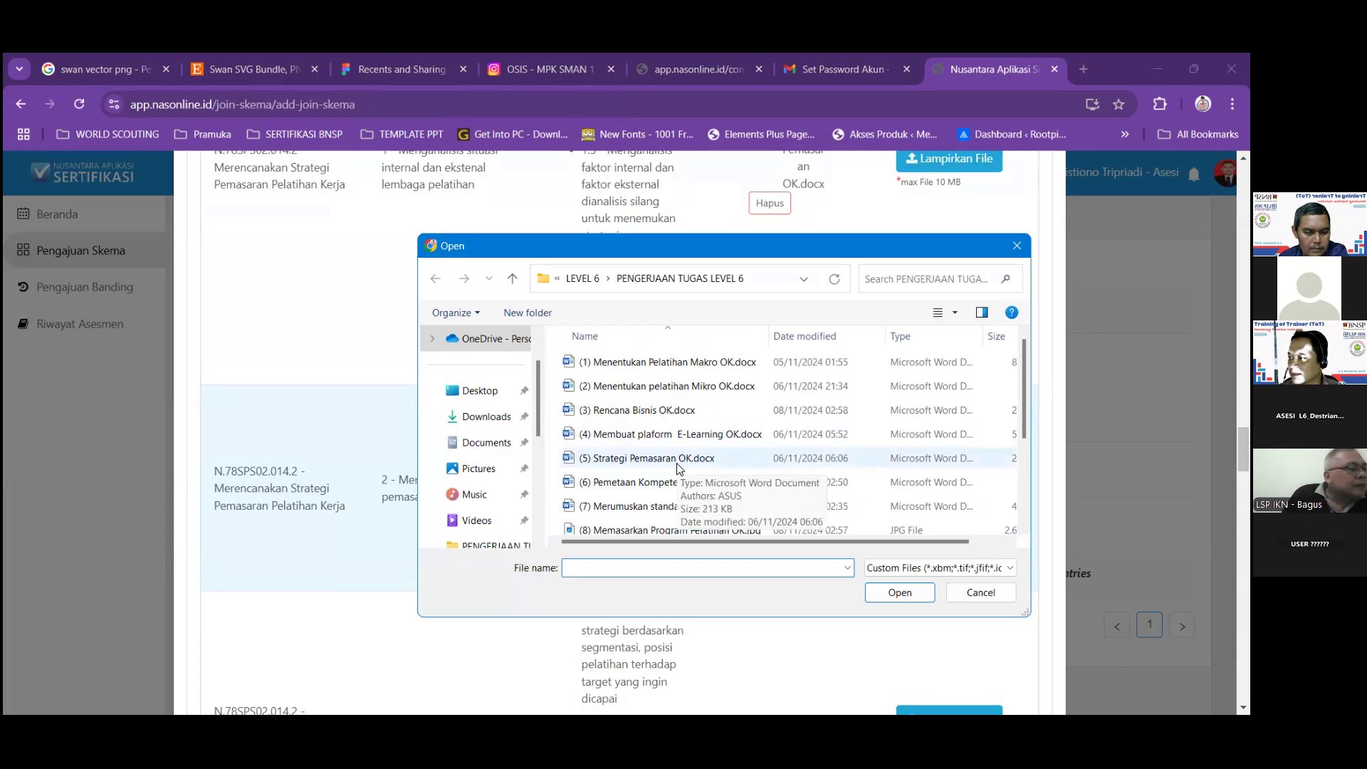
{"action": "left_click", "coordinate": [677, 466]}
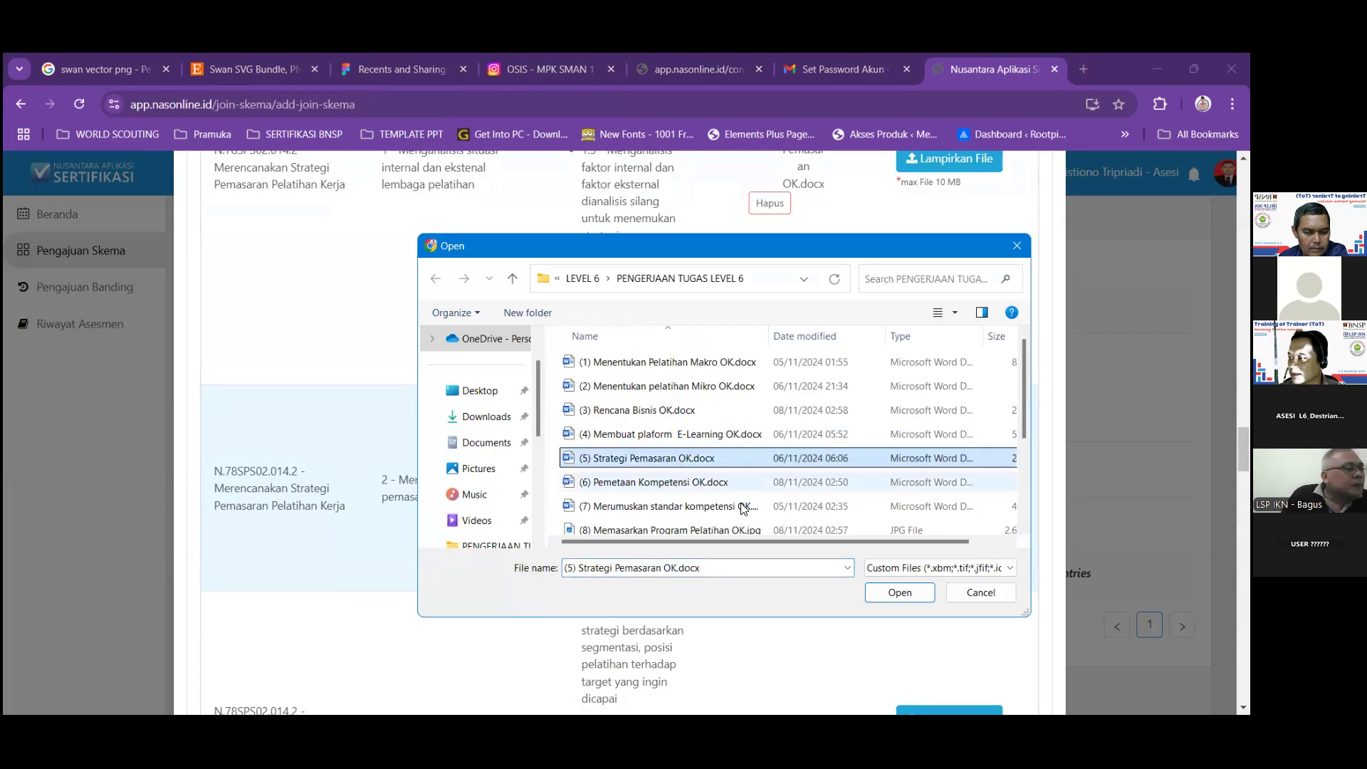
{"action": "left_click", "coordinate": [891, 592]}
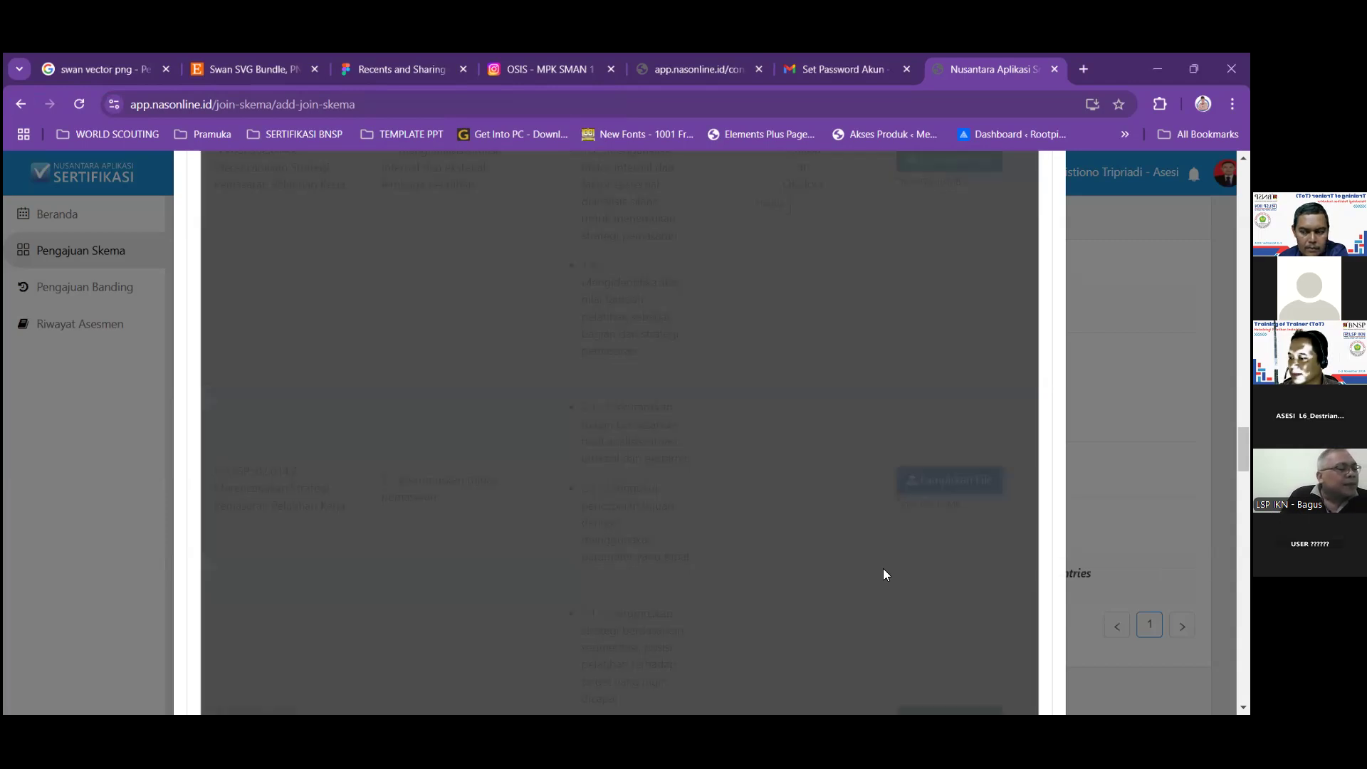
Attach (5) Strategi Pemasaran OK.docx to elements 3 and 4 of N.78SPS02.014.2.
{"action": "scroll", "coordinate": [882, 568], "scroll_direction": "down", "scroll_amount": 3}
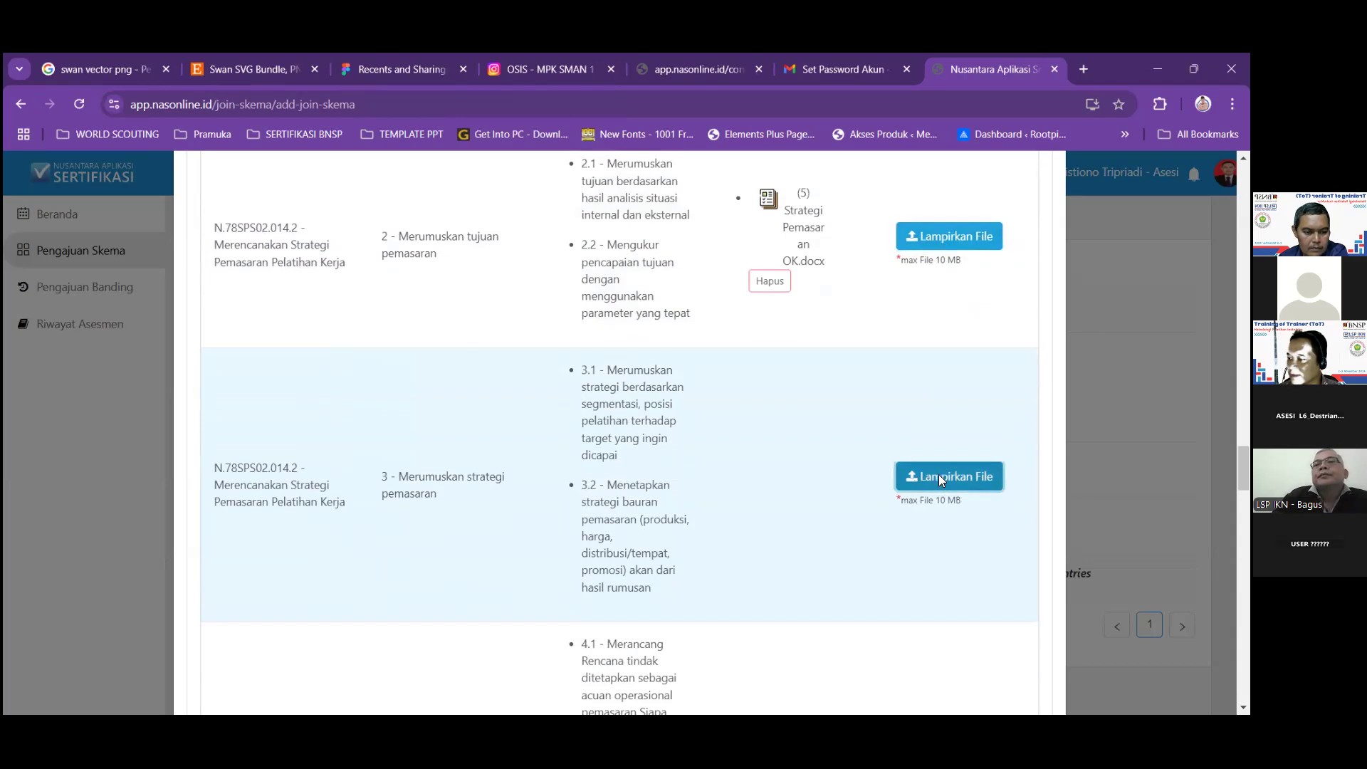
{"action": "left_click", "coordinate": [938, 474]}
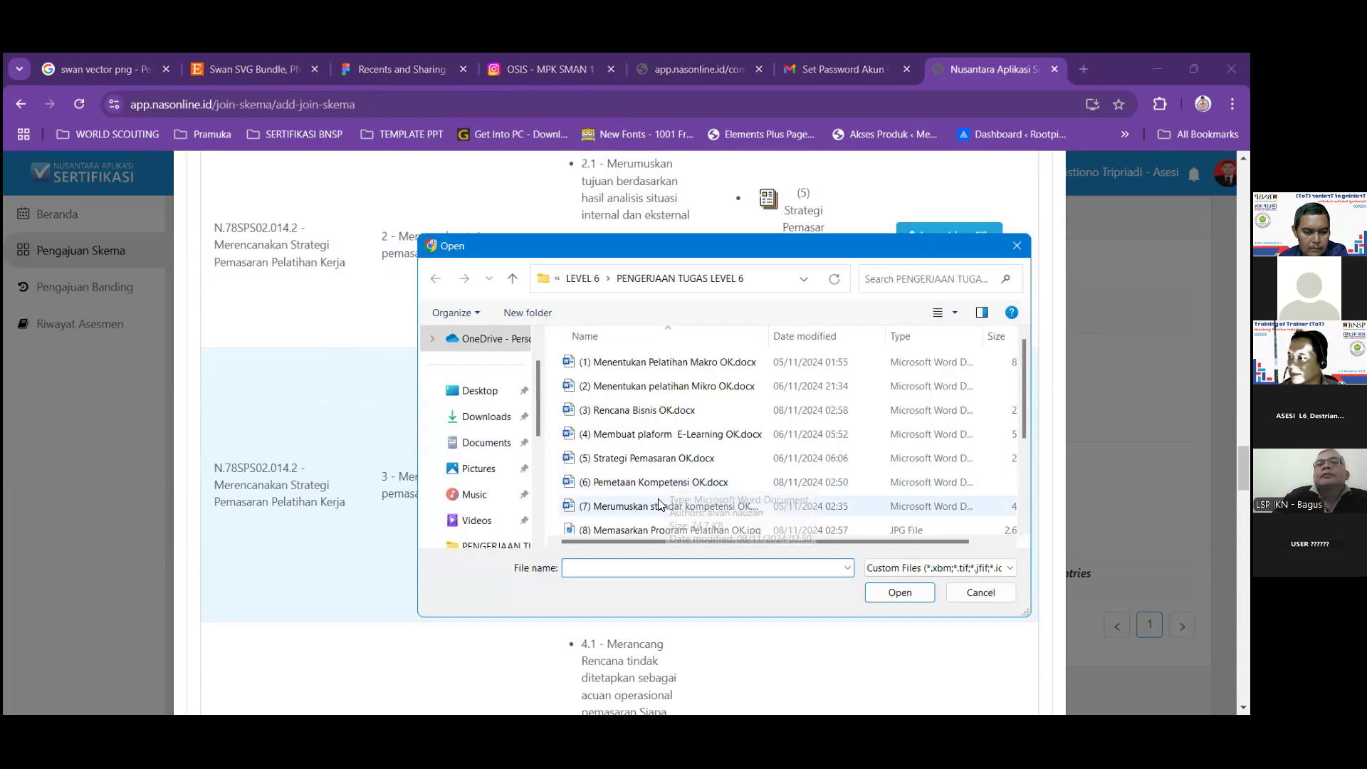
{"action": "left_click", "coordinate": [675, 462]}
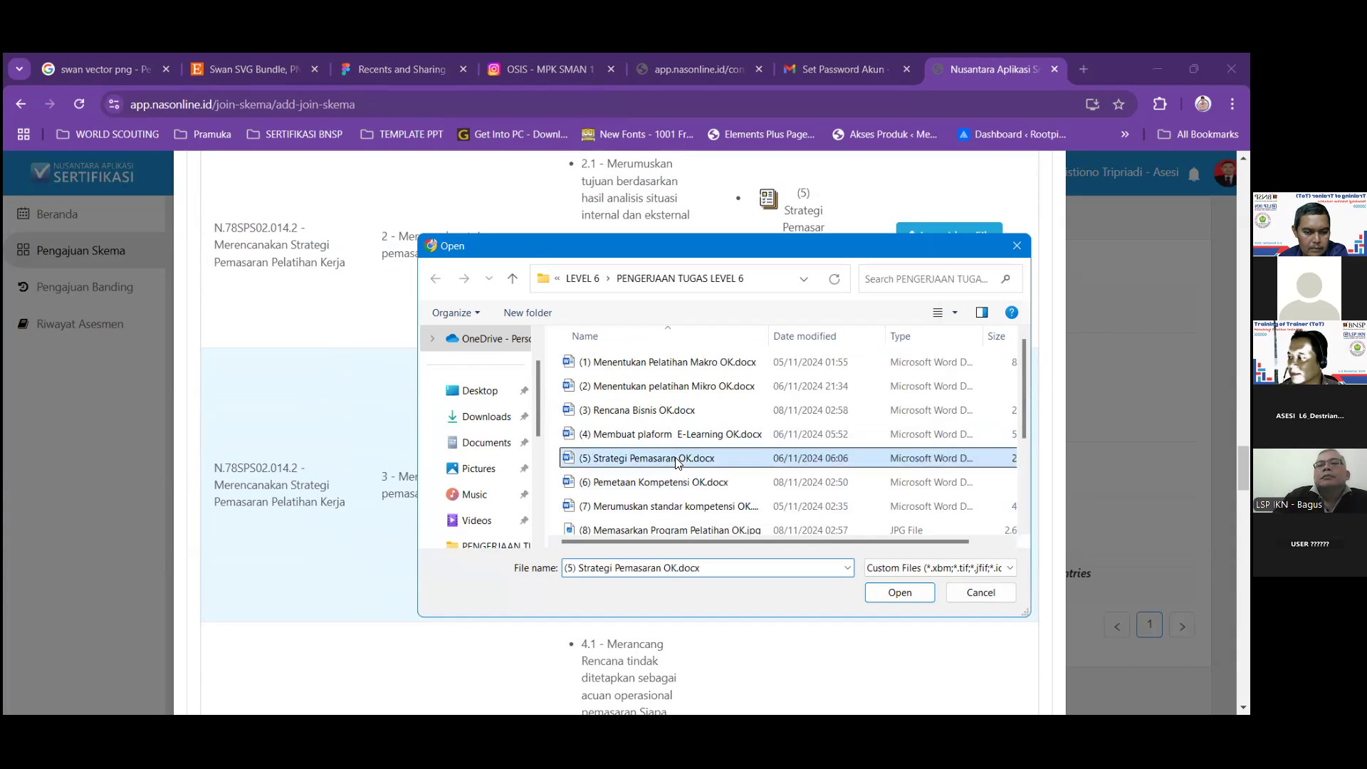
{"action": "left_click", "coordinate": [883, 591]}
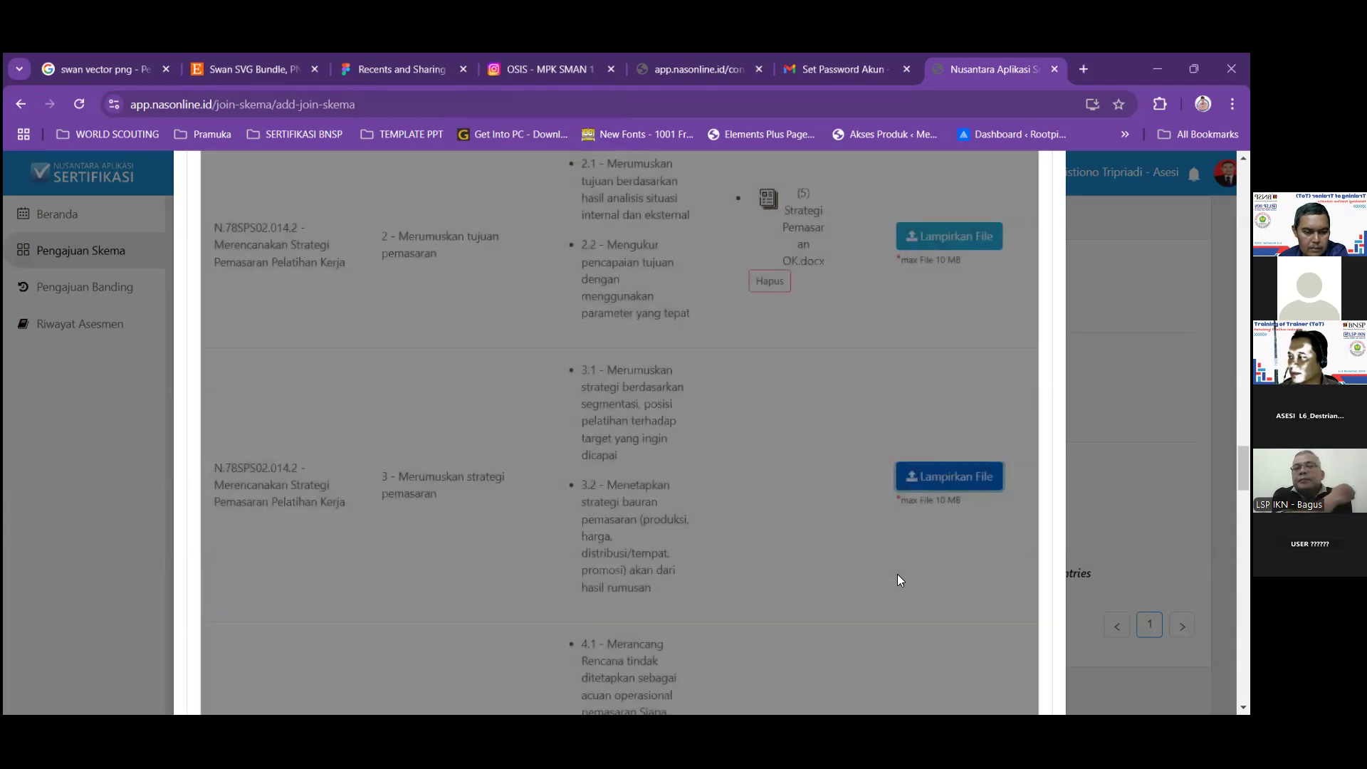
{"action": "scroll", "coordinate": [900, 580], "scroll_direction": "down", "scroll_amount": 5}
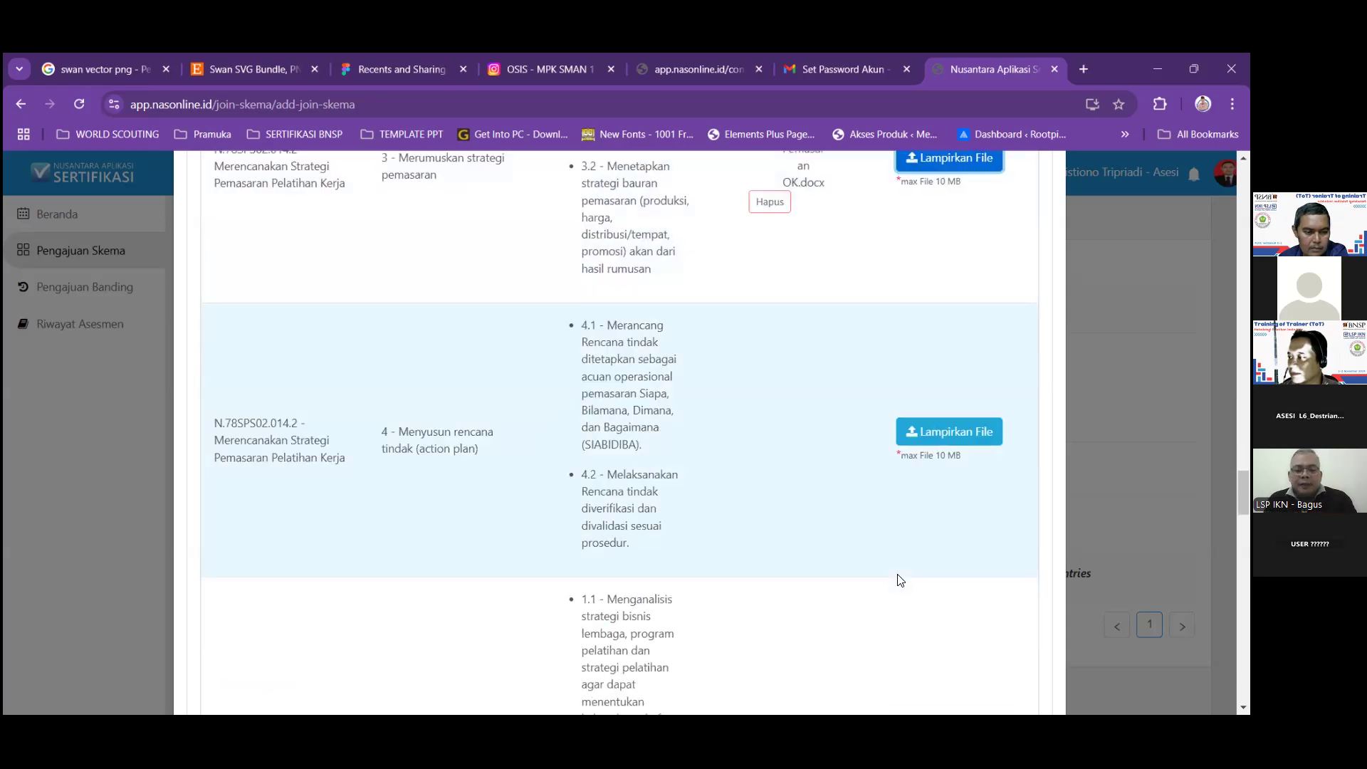
{"action": "left_click", "coordinate": [922, 433]}
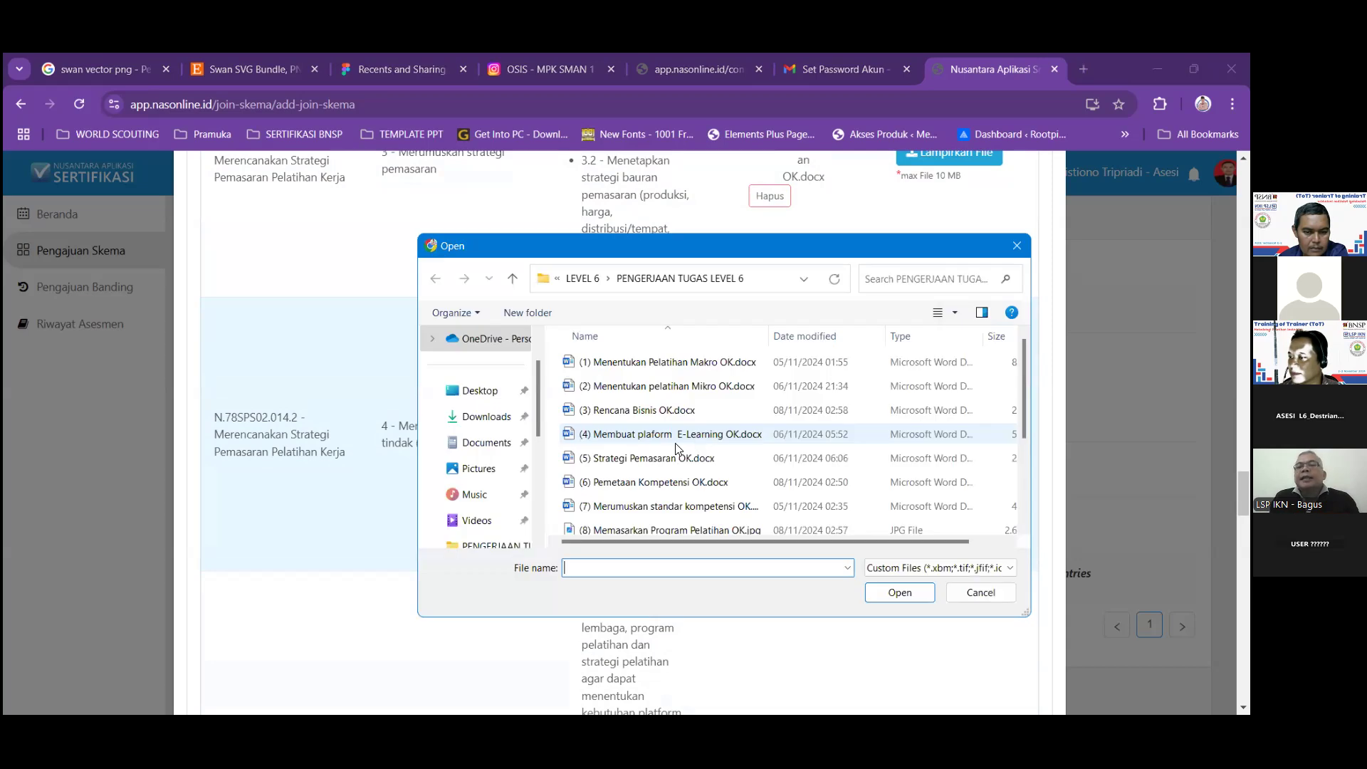
{"action": "left_click", "coordinate": [677, 458]}
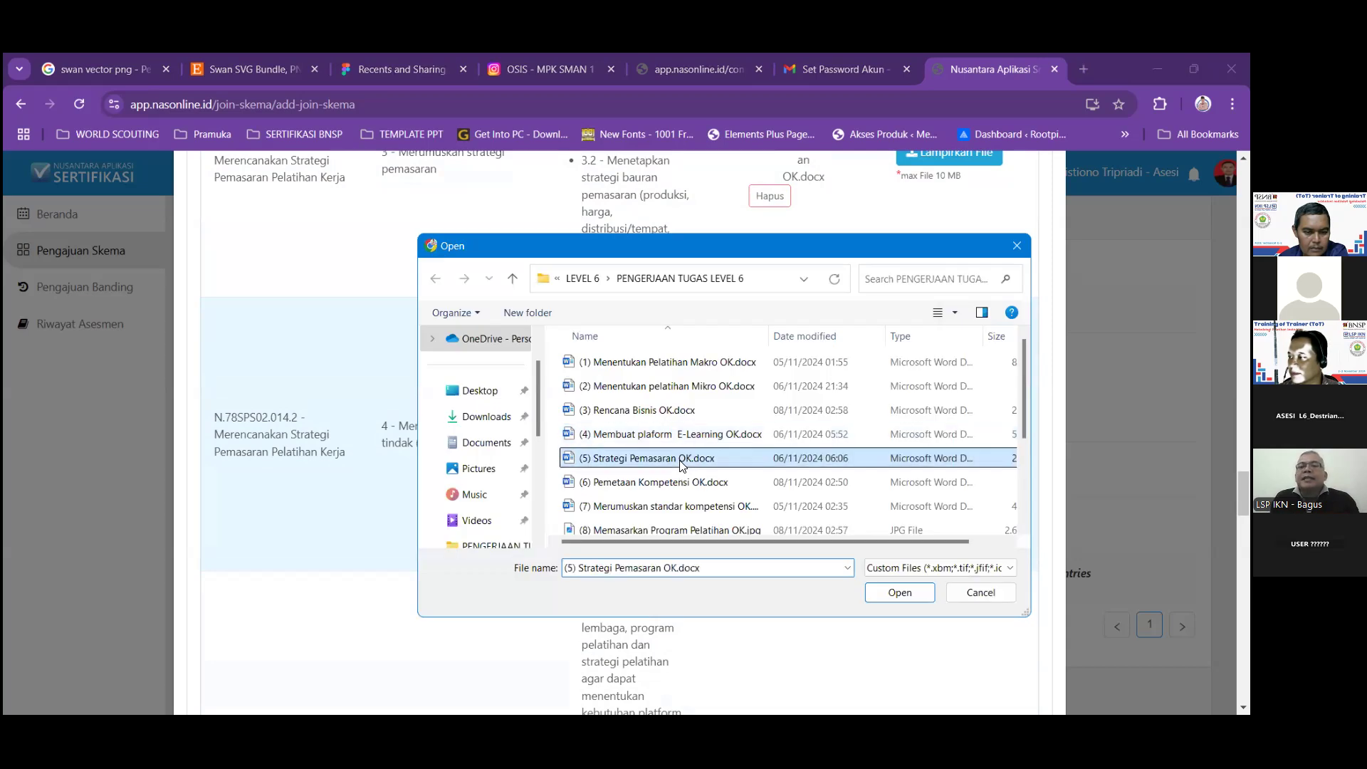
{"action": "left_click", "coordinate": [885, 590]}
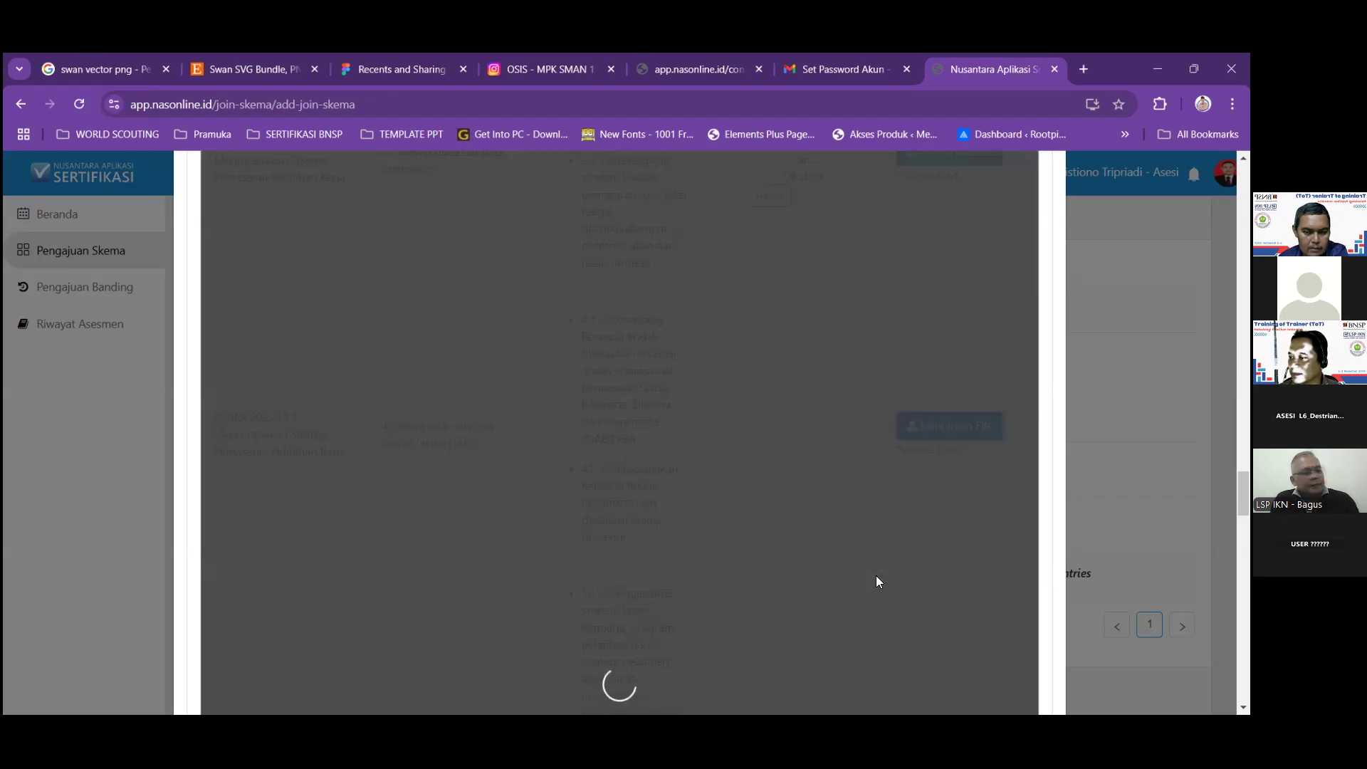
{"action": "scroll", "coordinate": [904, 520], "scroll_direction": "down", "scroll_amount": 5}
Attach (4) Membuat plaform E-Learning OK.docx to the first e-learning platform row and element 2.
{"action": "scroll", "coordinate": [934, 462], "scroll_direction": "down", "scroll_amount": 1}
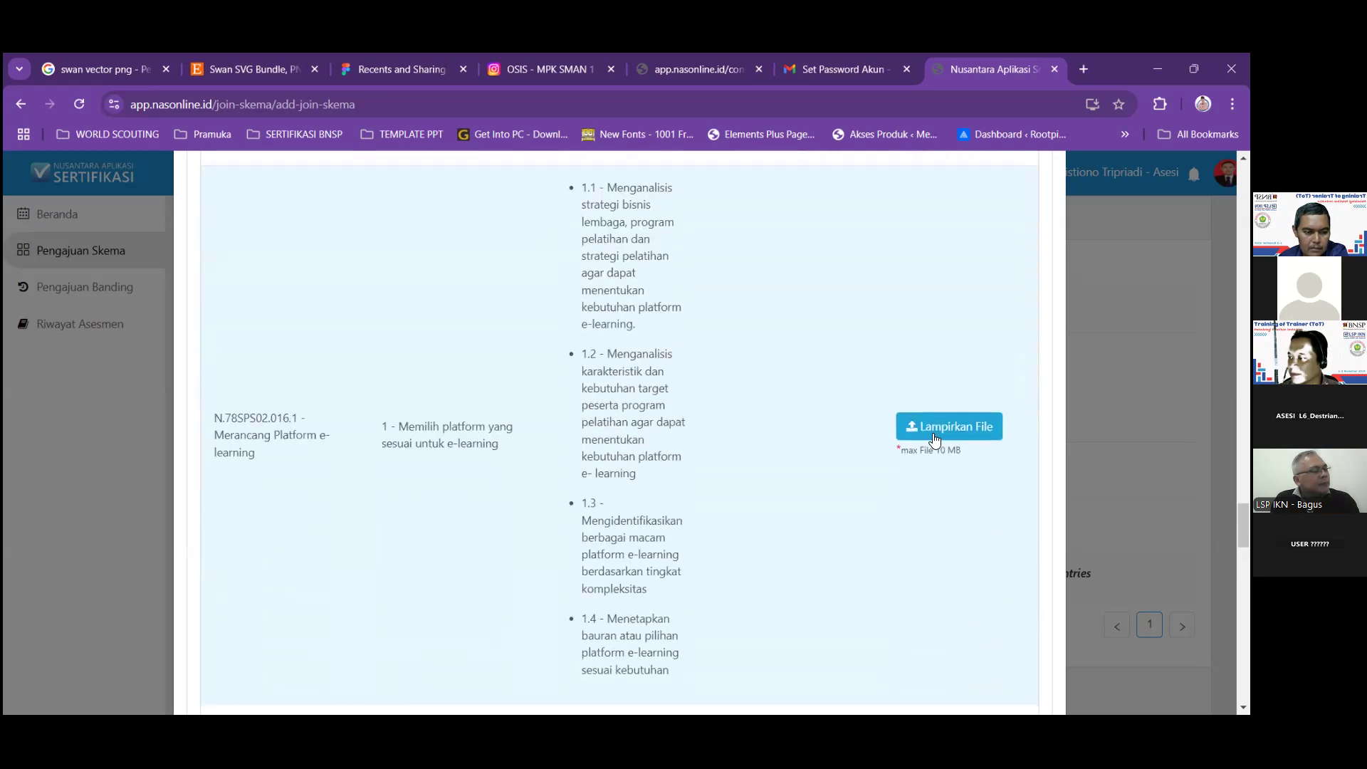
{"action": "left_click", "coordinate": [932, 434]}
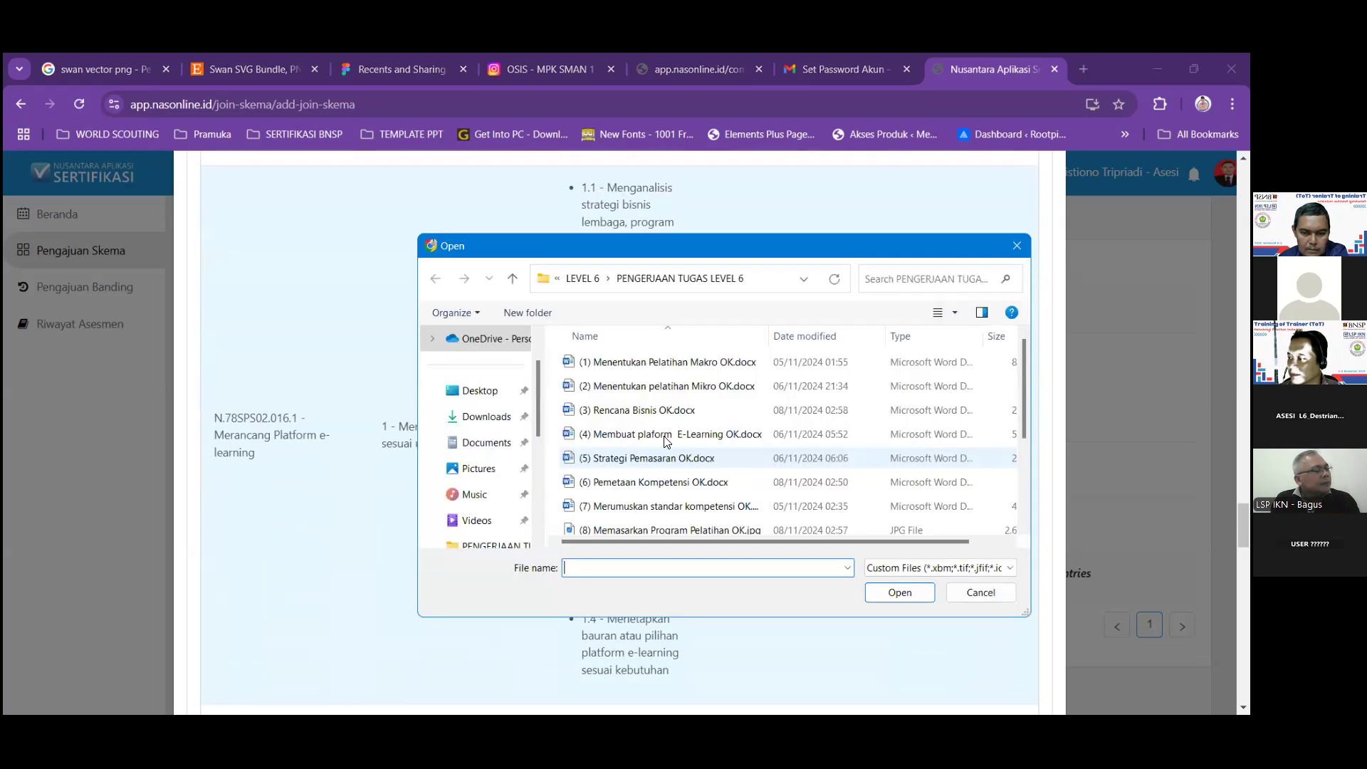
{"action": "left_click", "coordinate": [676, 434]}
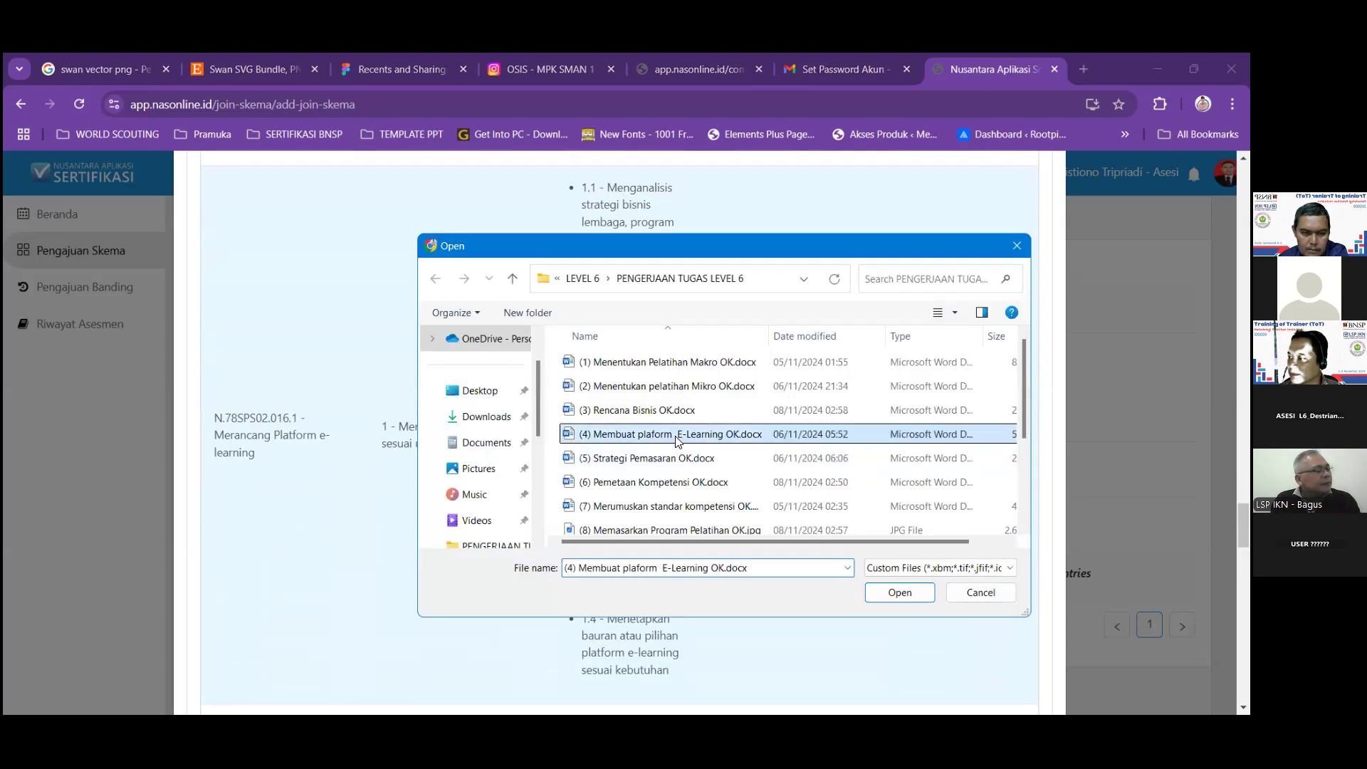
{"action": "left_click", "coordinate": [895, 592]}
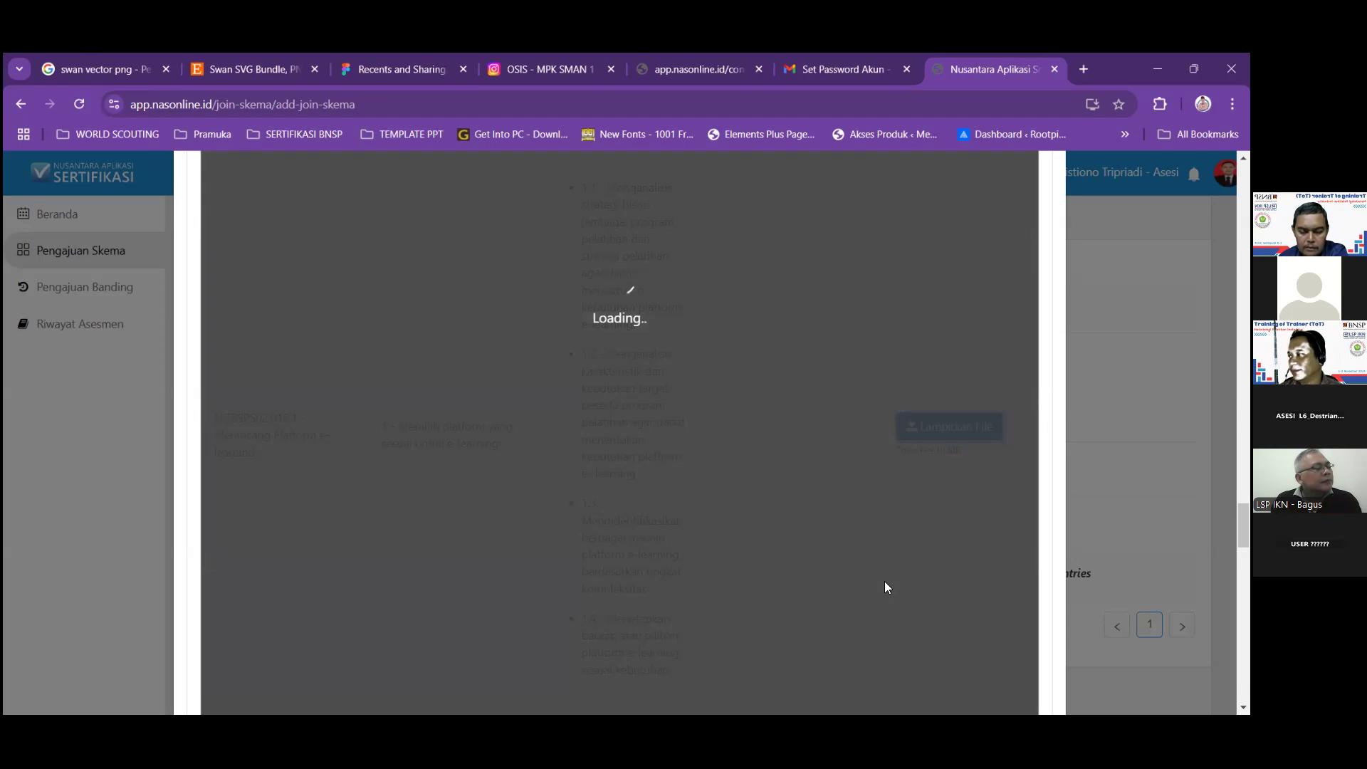
{"action": "scroll", "coordinate": [884, 587], "scroll_direction": "down", "scroll_amount": 5}
{"action": "scroll", "coordinate": [884, 587], "scroll_direction": "up", "scroll_amount": 3}
{"action": "scroll", "coordinate": [888, 588], "scroll_direction": "down", "scroll_amount": 5}
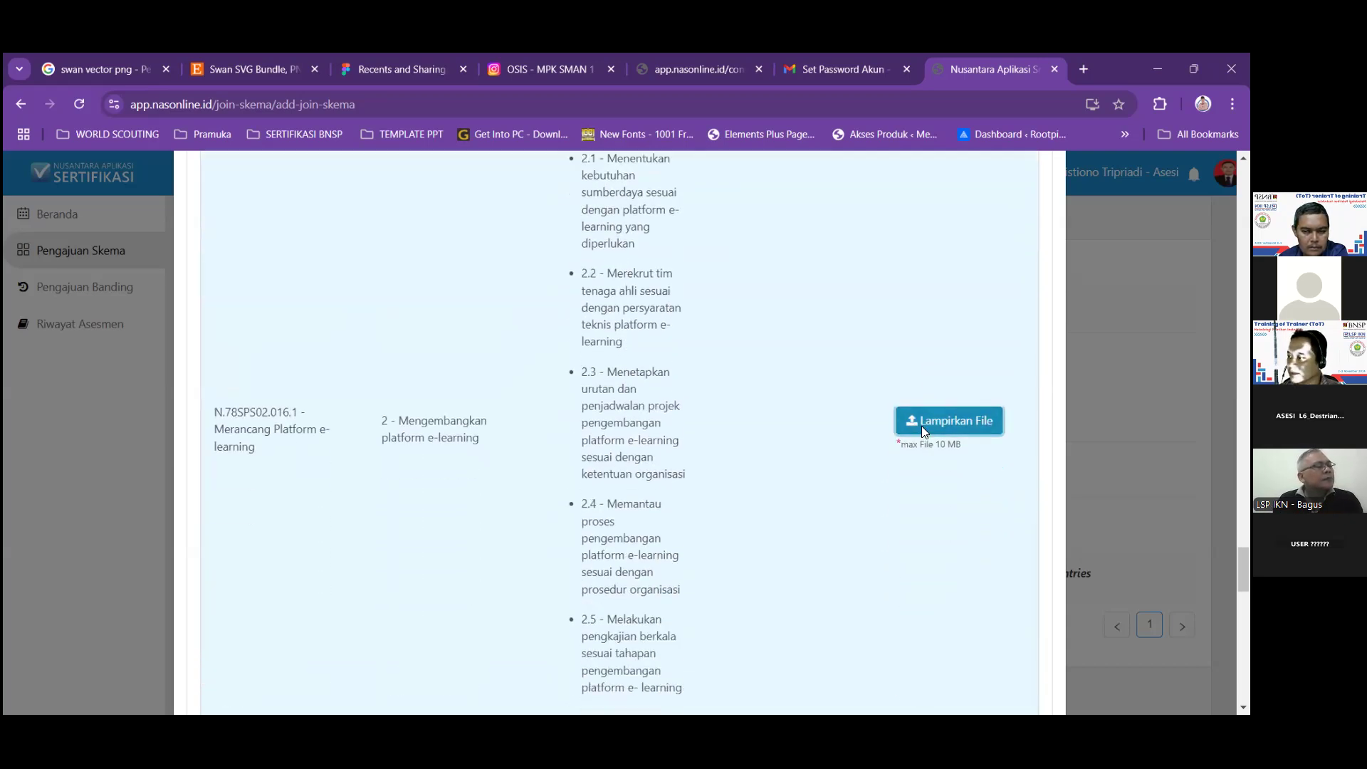
{"action": "left_click", "coordinate": [922, 427]}
{"action": "left_click", "coordinate": [698, 435]}
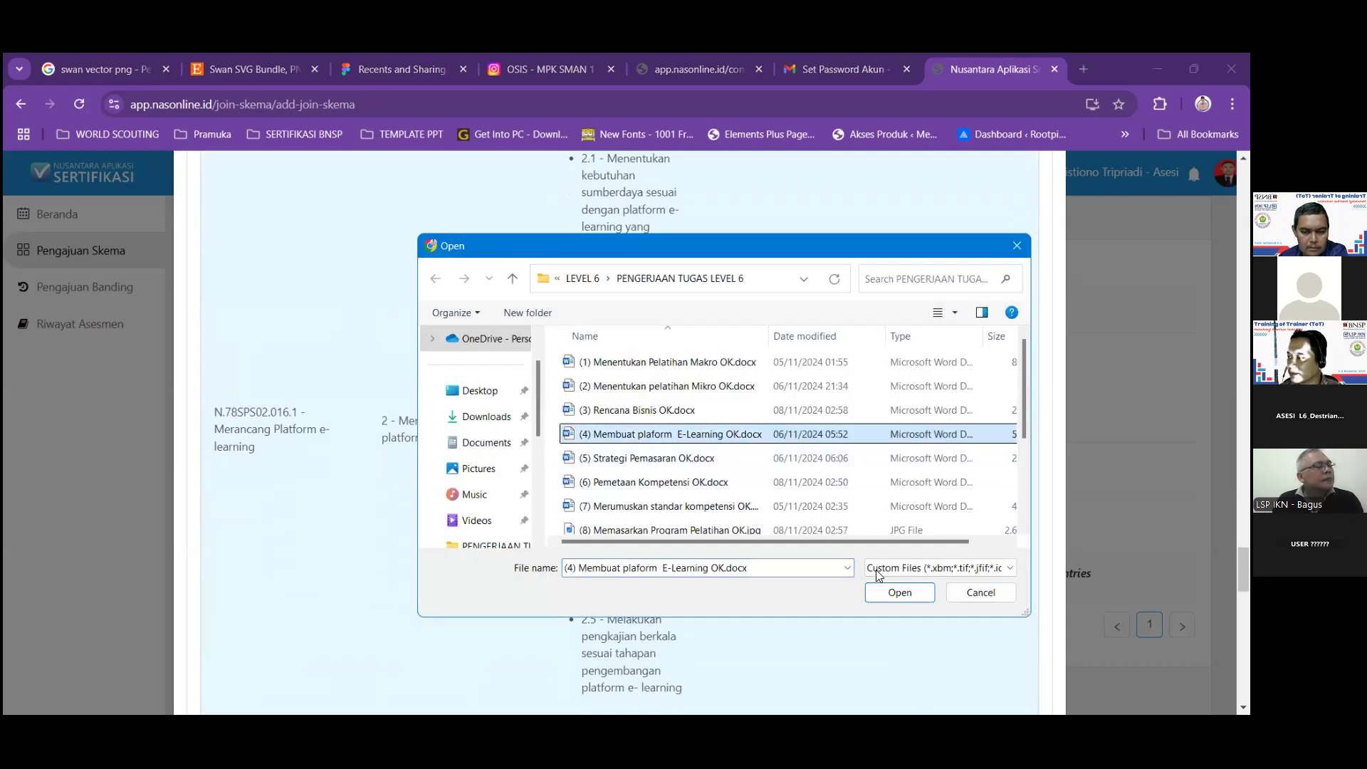
{"action": "left_click", "coordinate": [897, 592]}
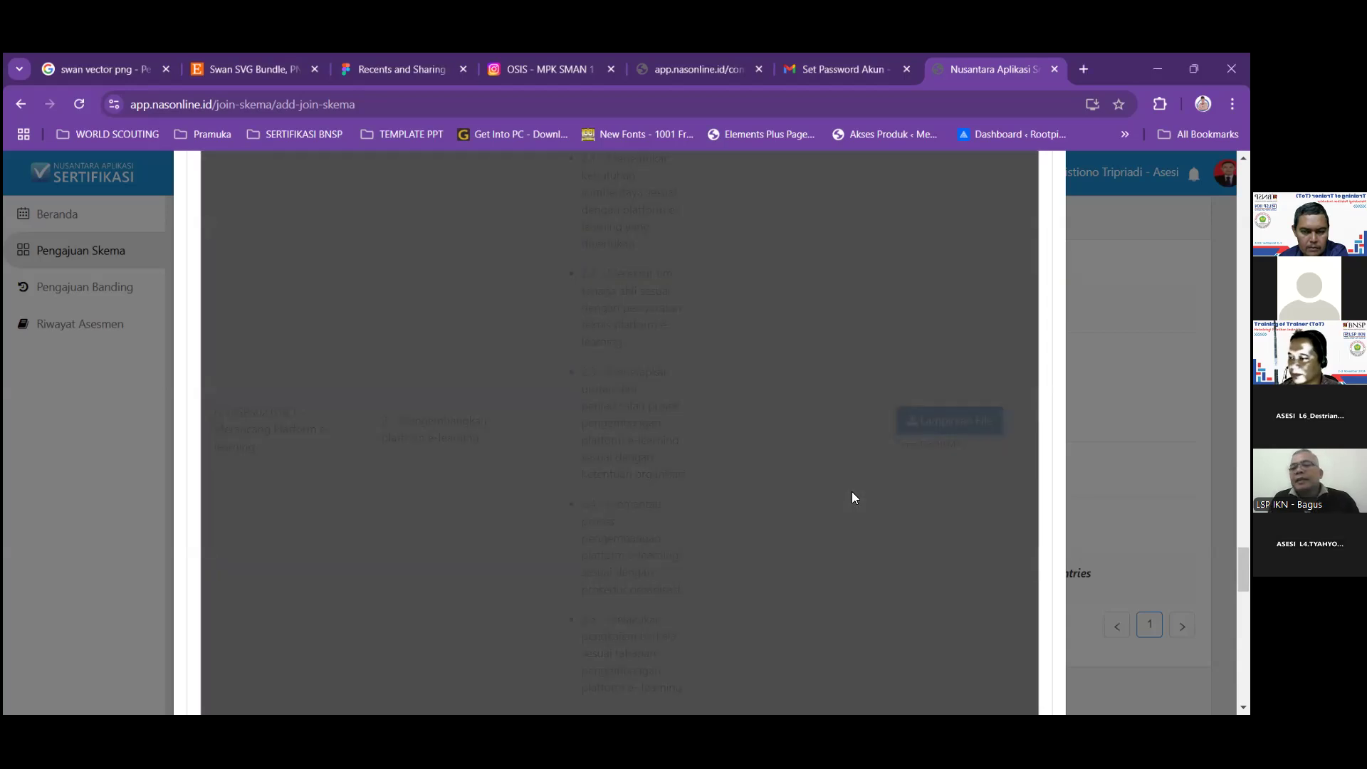
Attach (4) Membuat plaform E-Learning OK.docx to elements 3 and 4 of N.78SPS02.016.1.
{"action": "scroll", "coordinate": [853, 499], "scroll_direction": "down", "scroll_amount": 5}
{"action": "scroll", "coordinate": [855, 509], "scroll_direction": "down", "scroll_amount": 1}
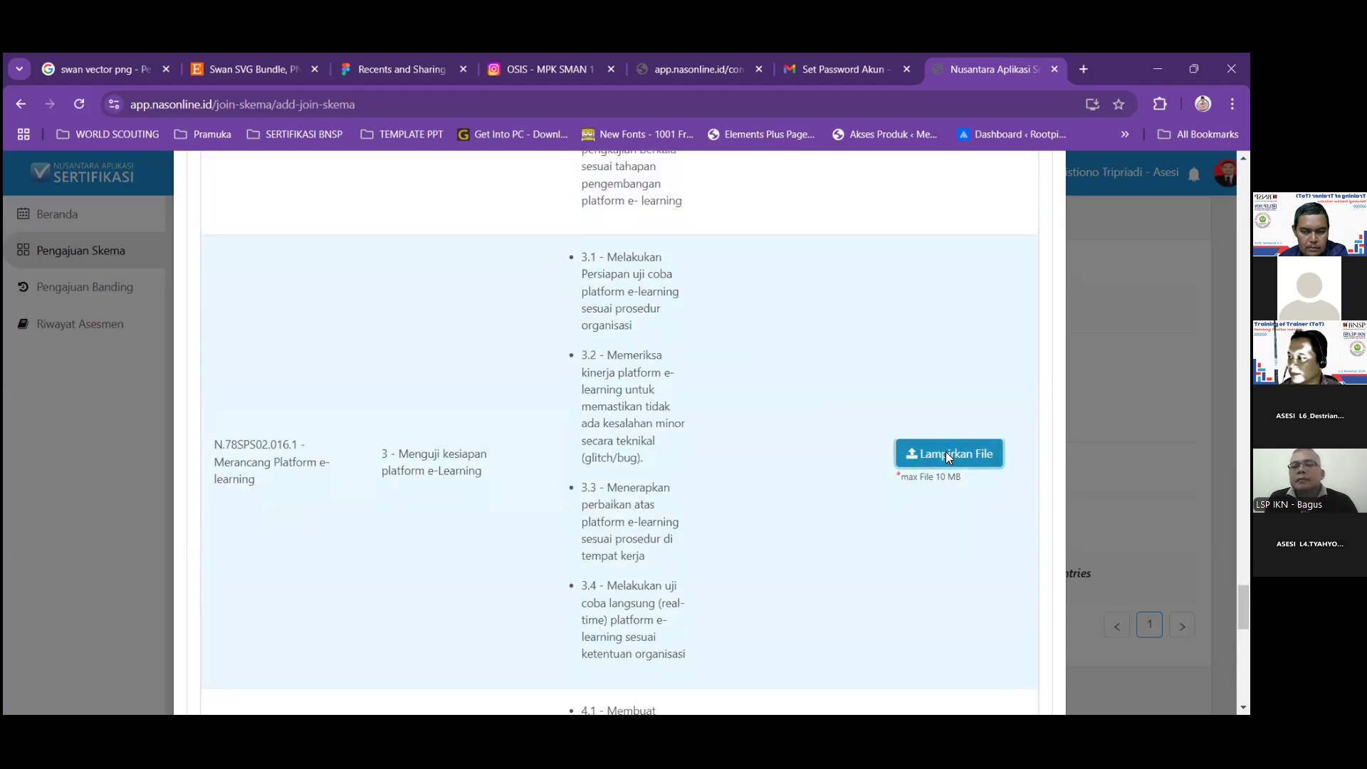
{"action": "left_click", "coordinate": [945, 451]}
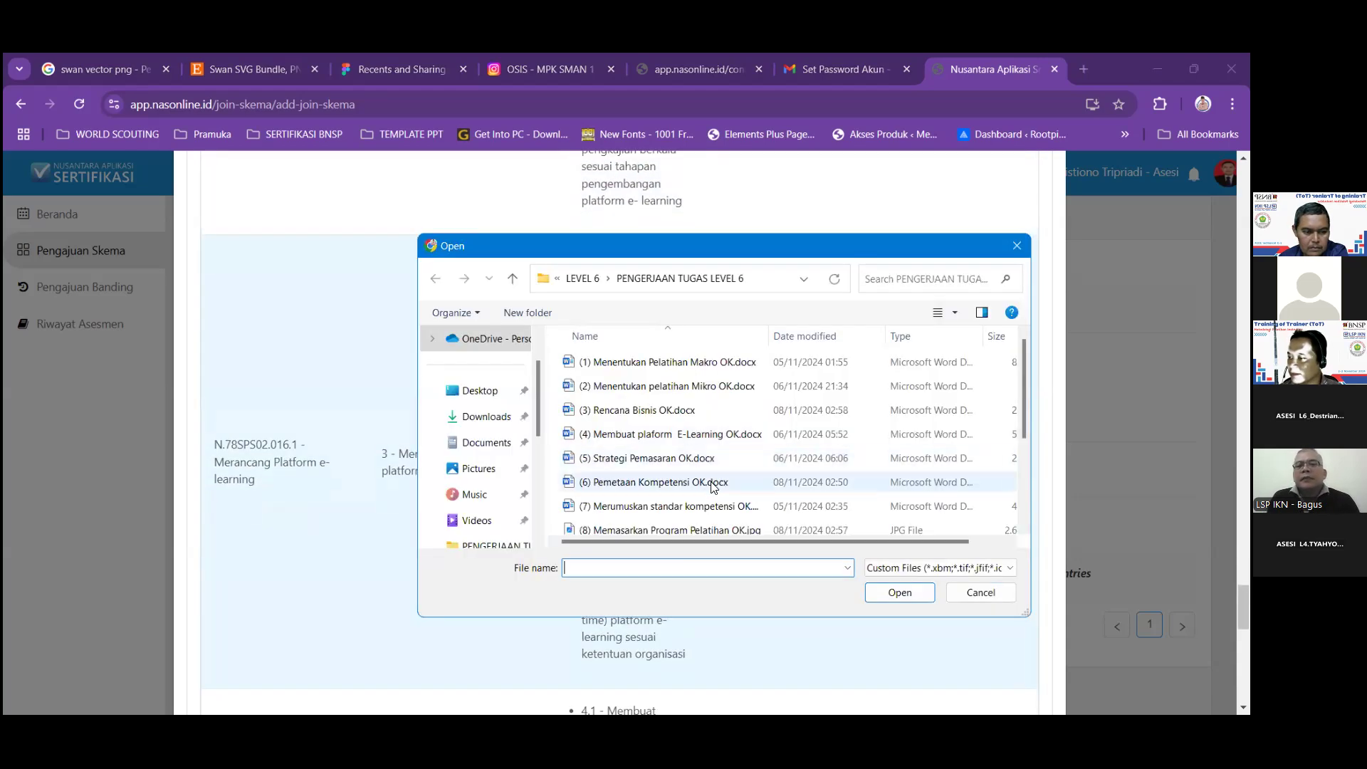
{"action": "left_click", "coordinate": [707, 436]}
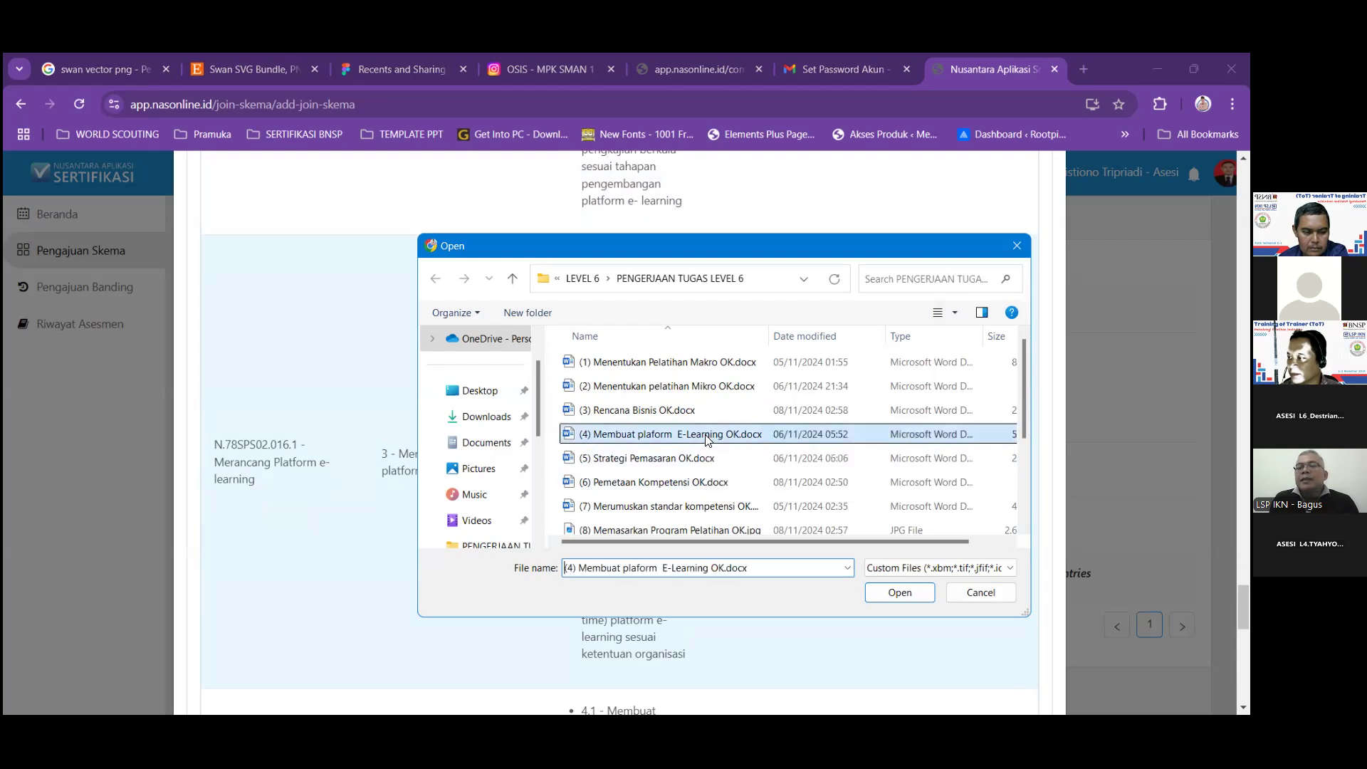
{"action": "left_click", "coordinate": [890, 592]}
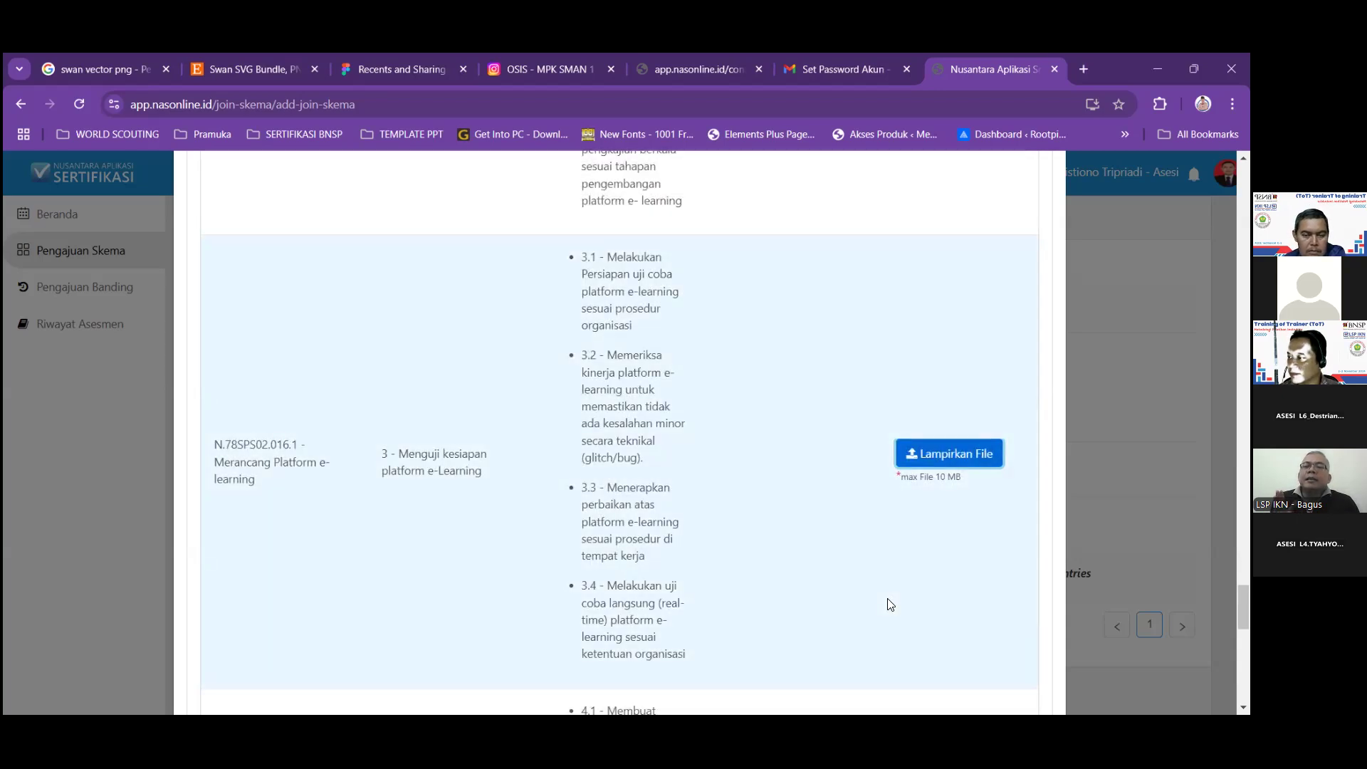
{"action": "scroll", "coordinate": [890, 604], "scroll_direction": "down", "scroll_amount": 3}
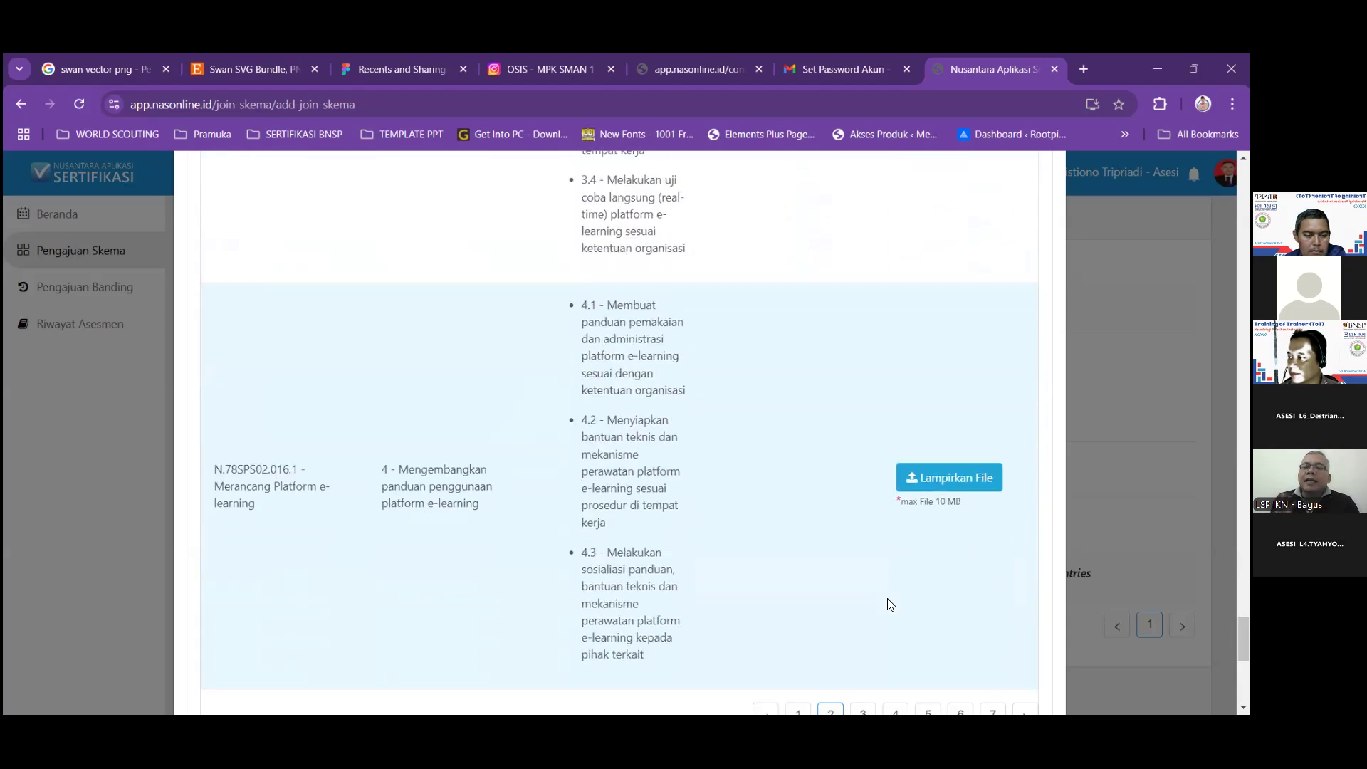
{"action": "left_click", "coordinate": [926, 483]}
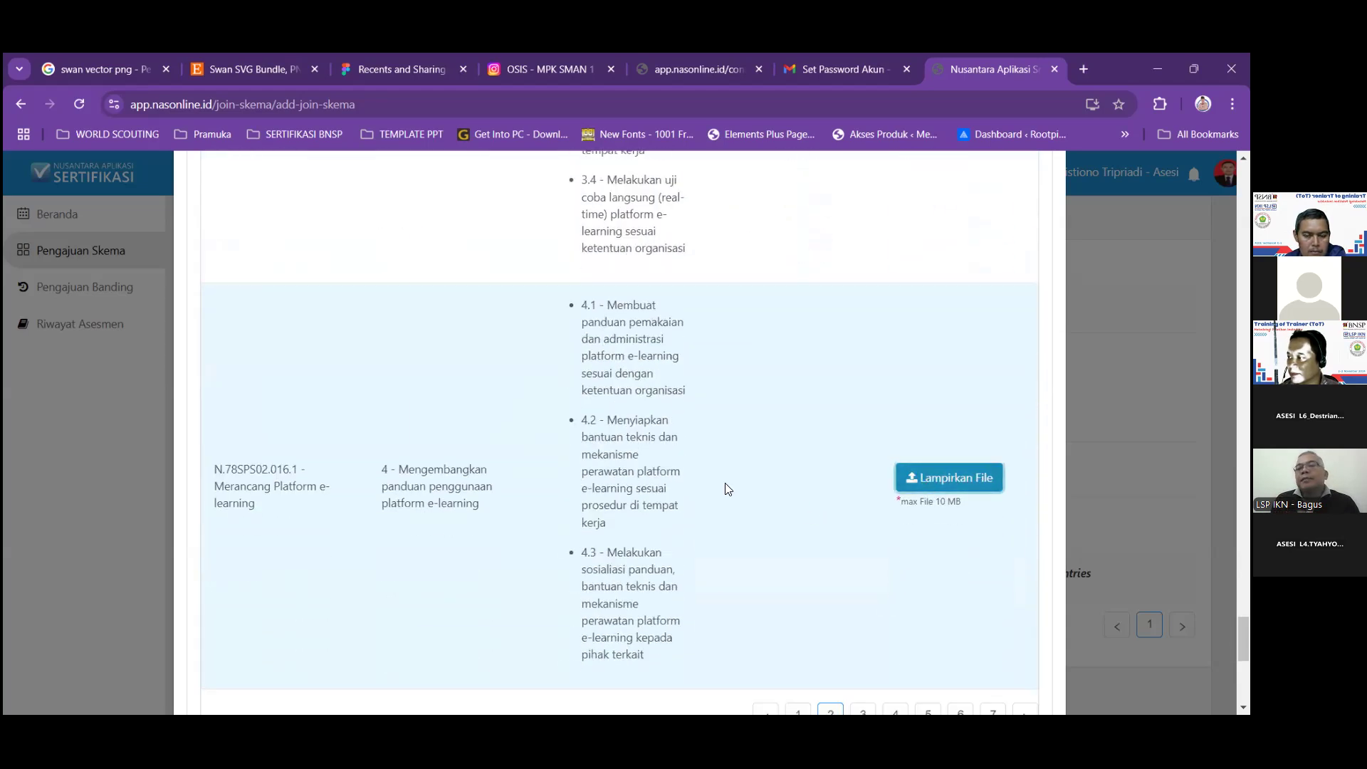
{"action": "left_click", "coordinate": [698, 436]}
{"action": "left_click", "coordinate": [918, 595]}
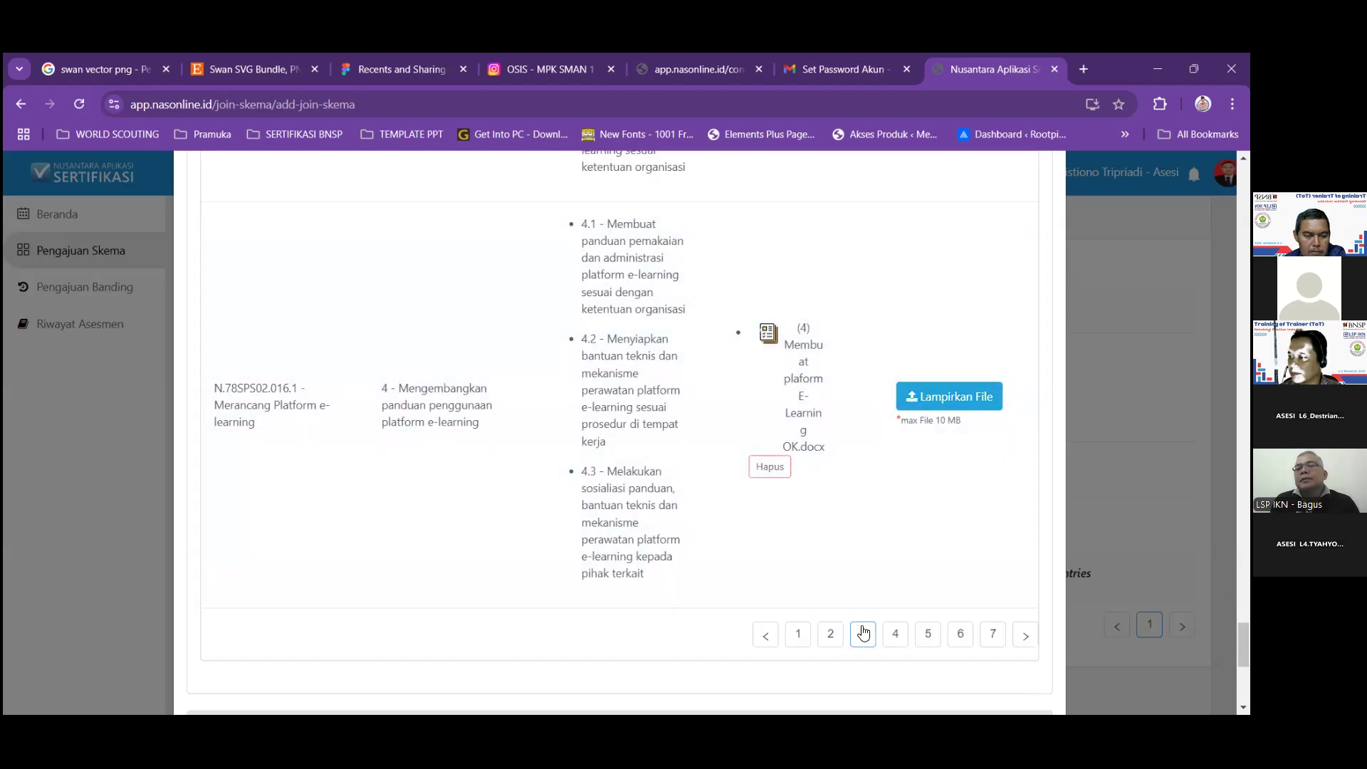
Go to page 3 of the competency element table.
{"action": "left_click", "coordinate": [863, 633]}
{"action": "scroll", "coordinate": [881, 547], "scroll_direction": "up", "scroll_amount": 15}
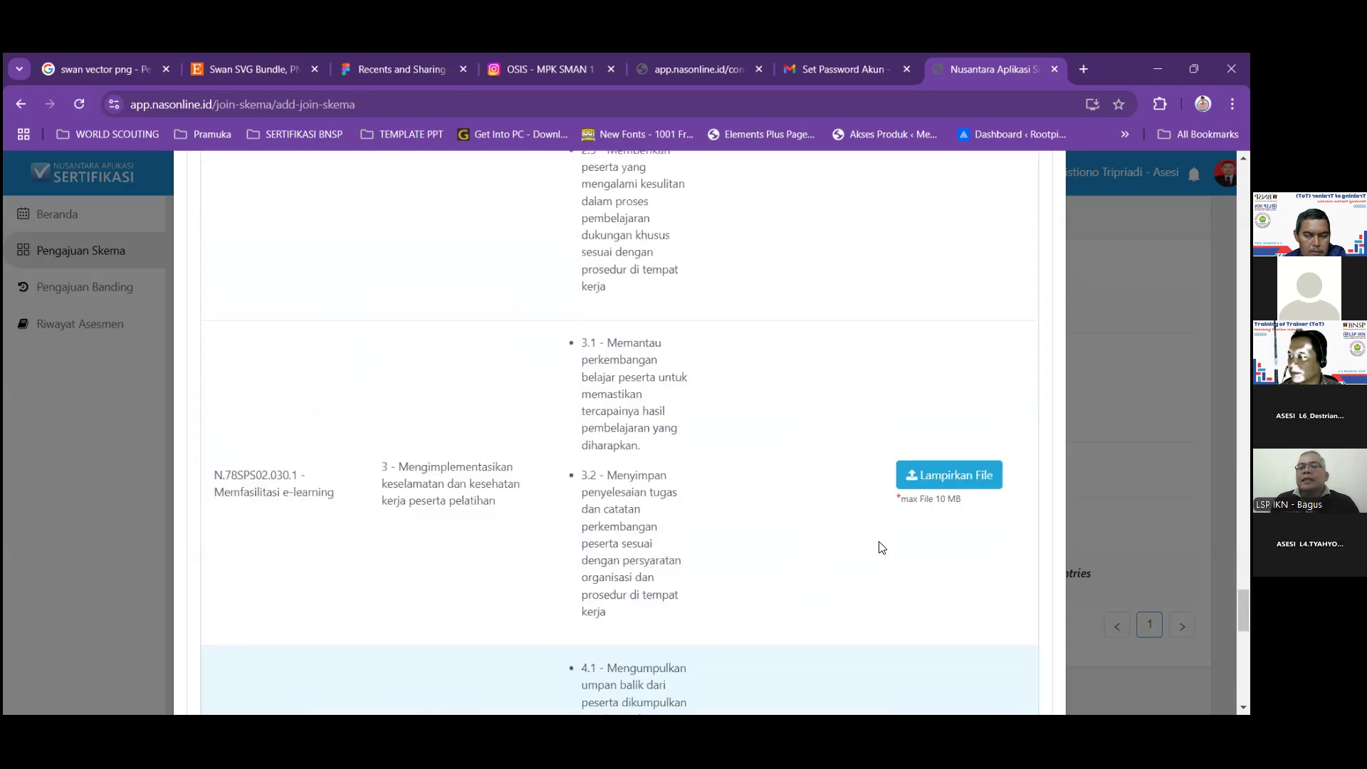
{"action": "scroll", "coordinate": [881, 547], "scroll_direction": "up", "scroll_amount": 15}
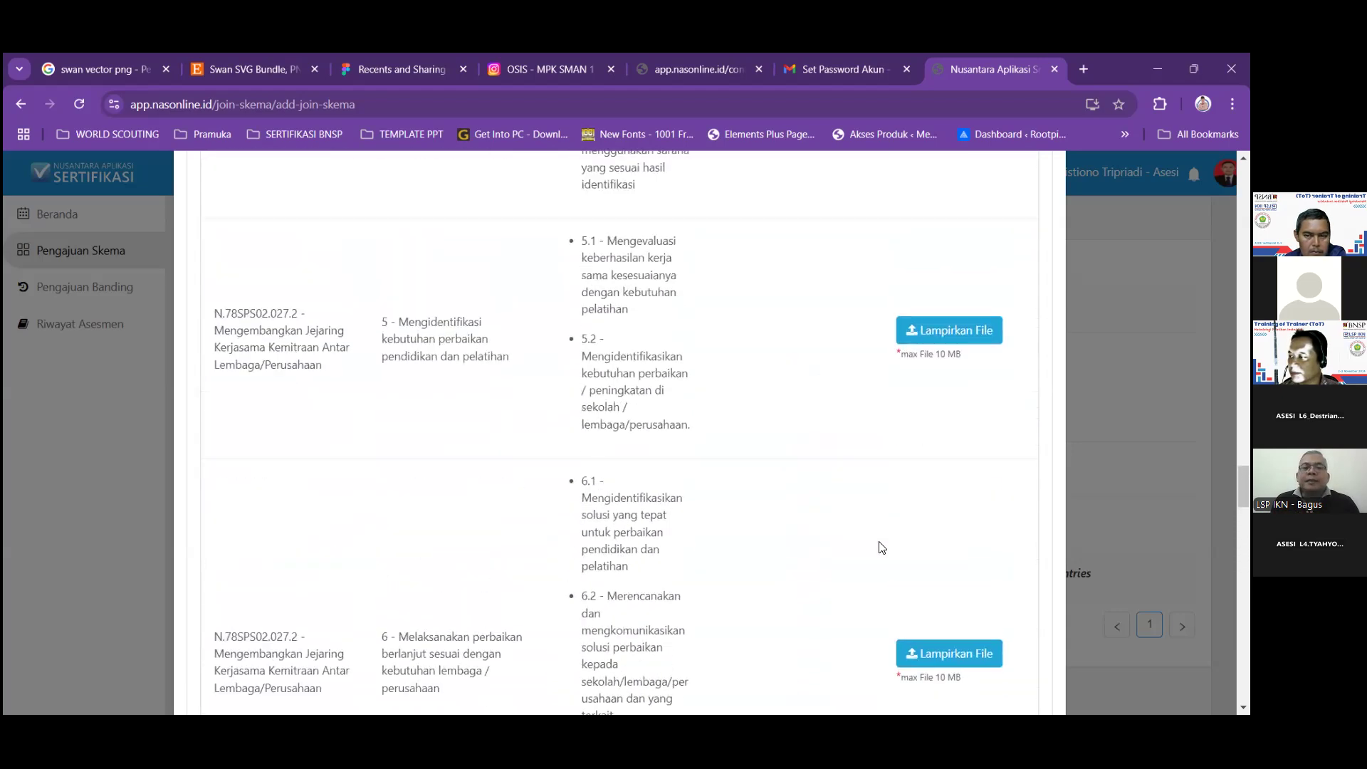
{"action": "scroll", "coordinate": [881, 546], "scroll_direction": "up", "scroll_amount": 10}
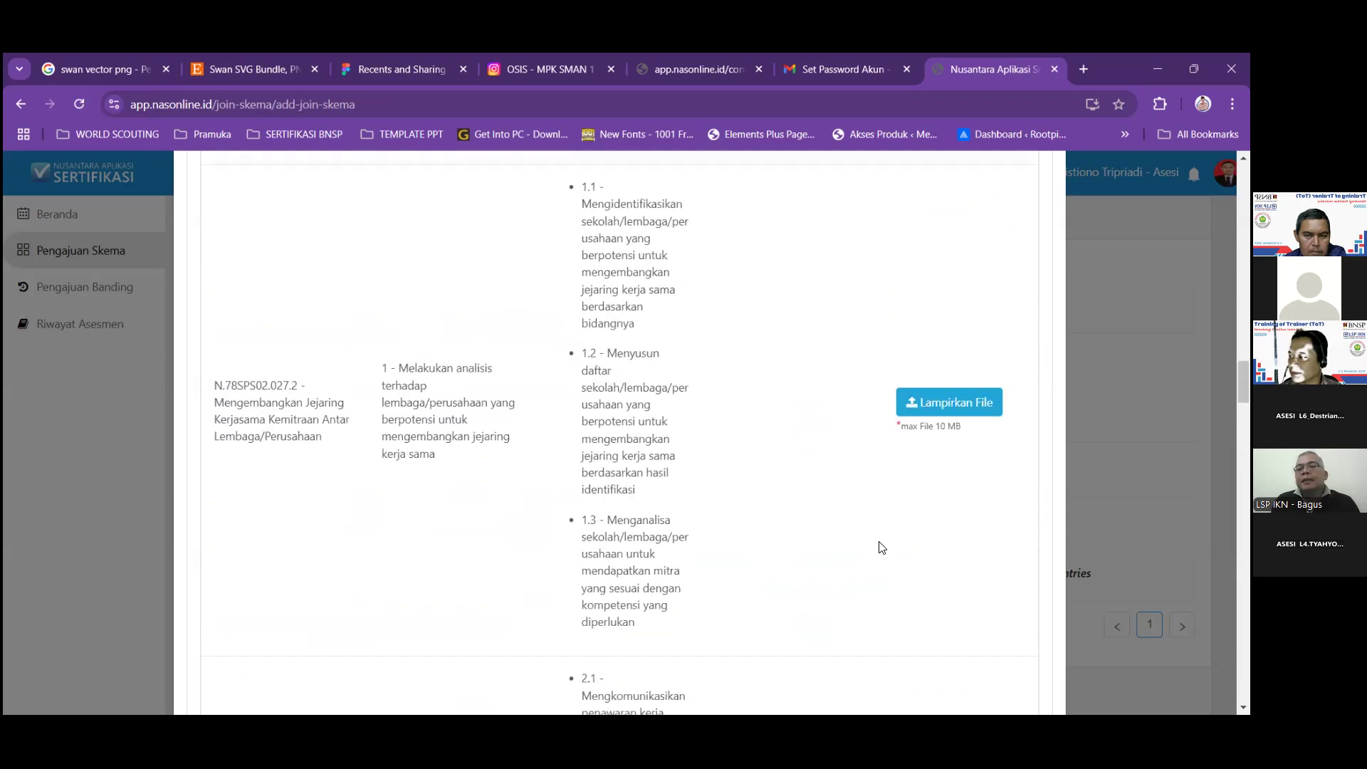
{"action": "scroll", "coordinate": [880, 546], "scroll_direction": "down", "scroll_amount": 5}
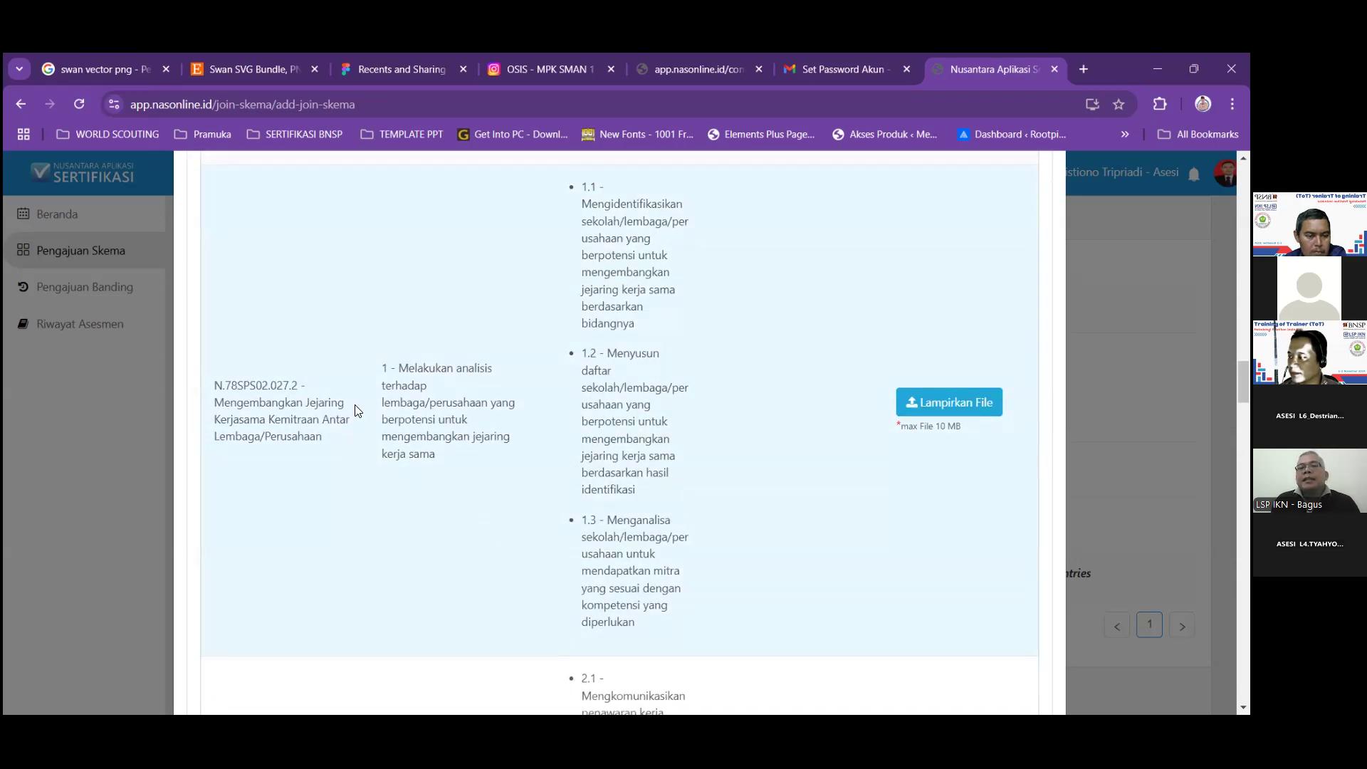
Attach (14) Jejaring kerjasama OK.docx to element 1 of unit N.78SPS02.027.2.
{"action": "left_click", "coordinate": [942, 409]}
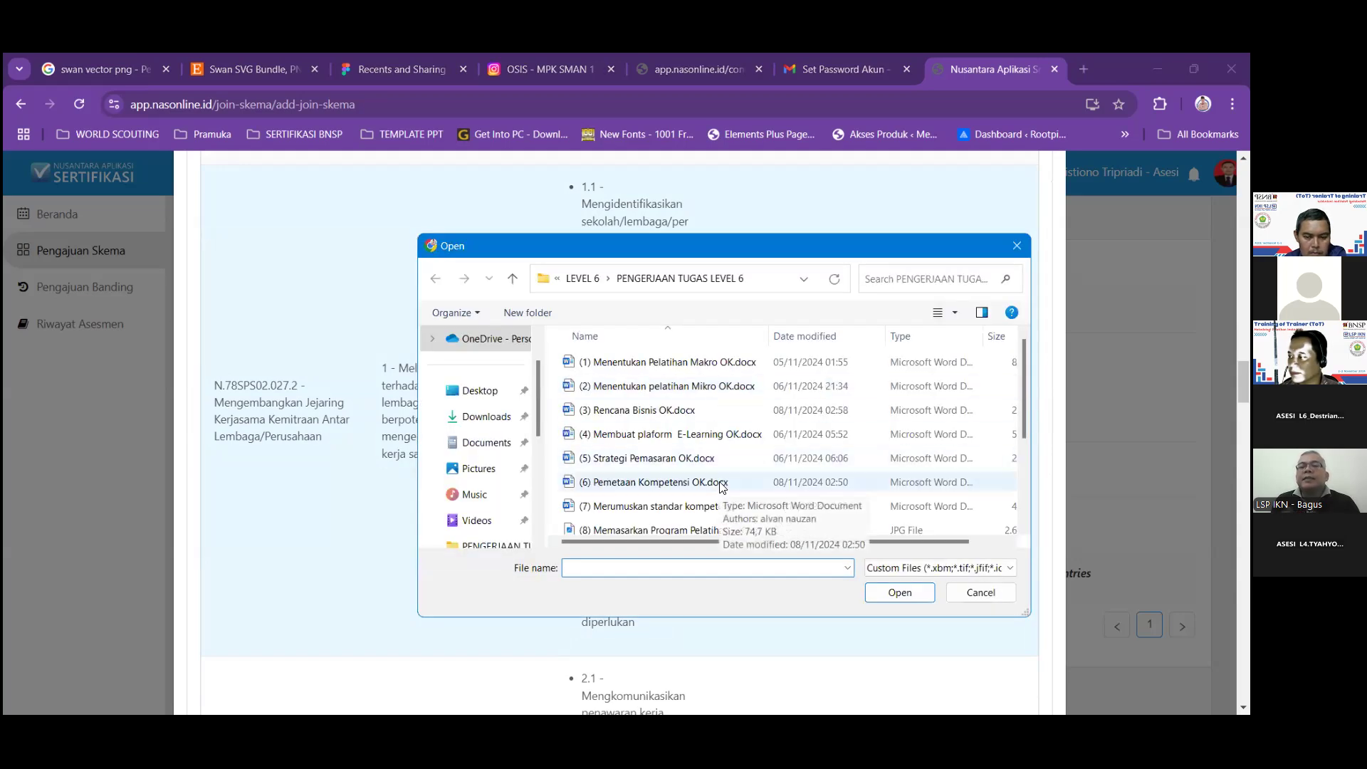
{"action": "scroll", "coordinate": [724, 463], "scroll_direction": "down", "scroll_amount": 1}
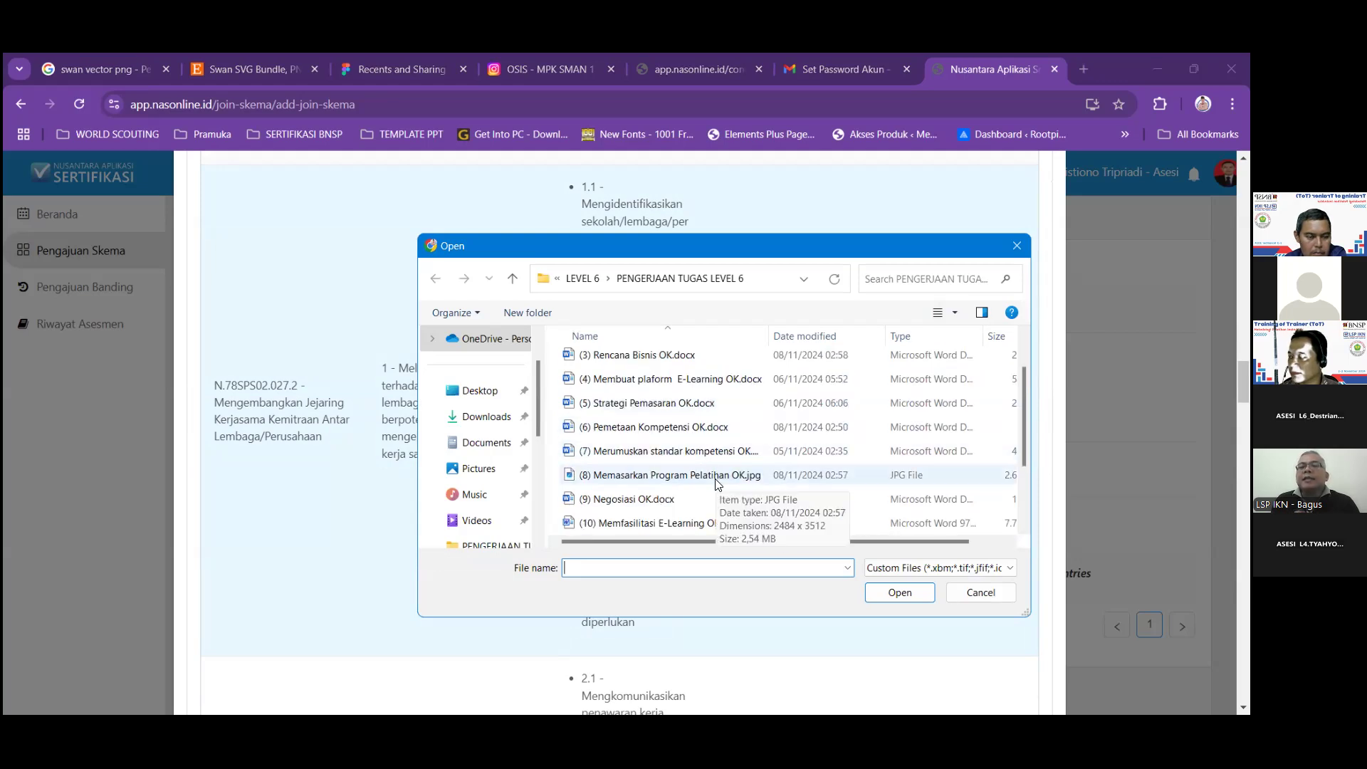
{"action": "scroll", "coordinate": [717, 482], "scroll_direction": "down", "scroll_amount": 1}
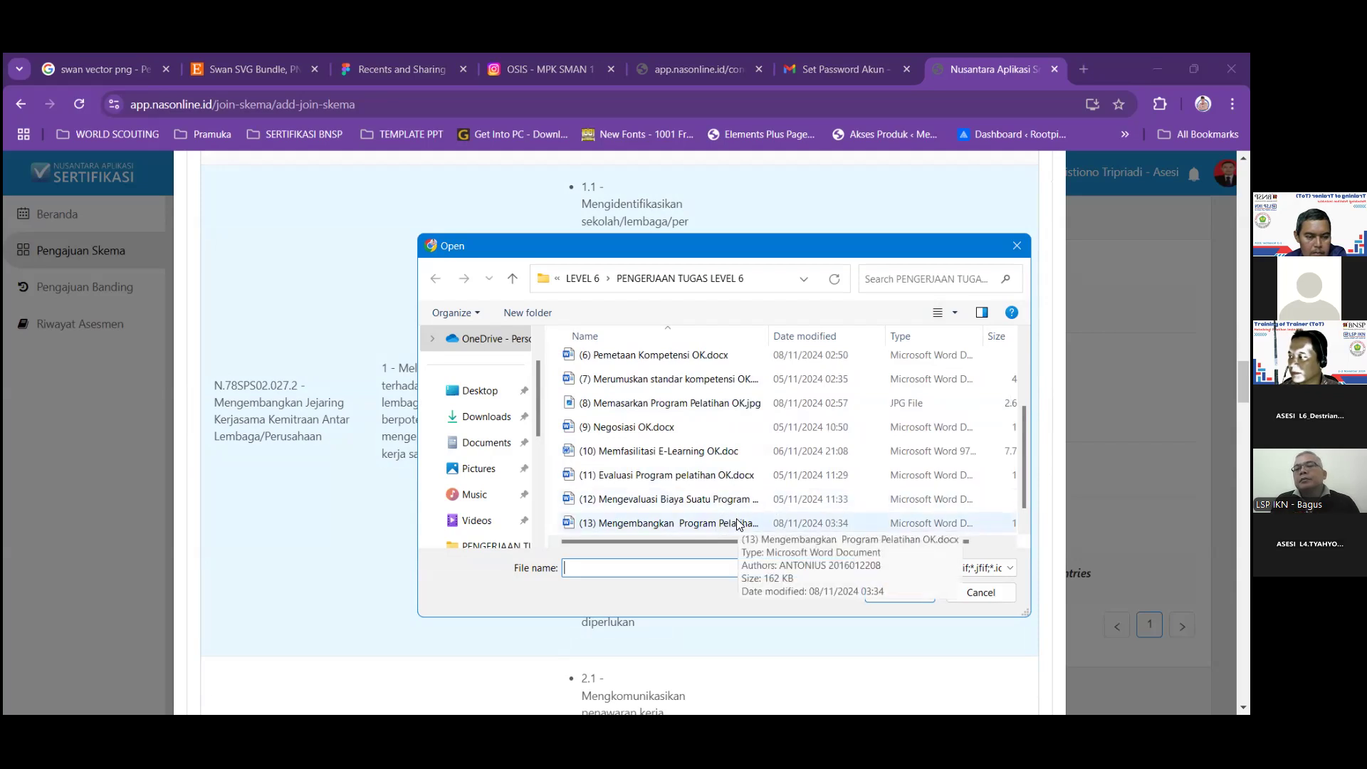
{"action": "scroll", "coordinate": [738, 524], "scroll_direction": "down", "scroll_amount": 1}
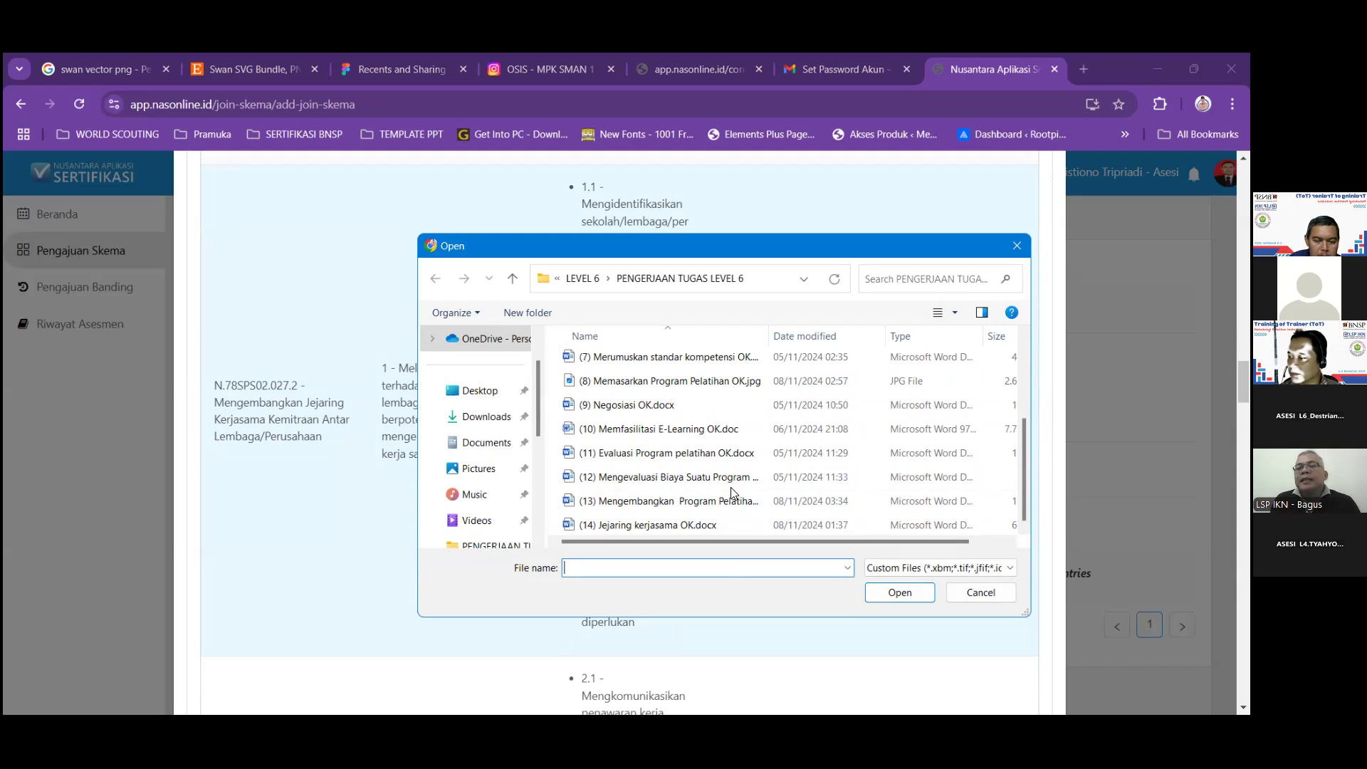
{"action": "left_click", "coordinate": [735, 525]}
{"action": "left_click", "coordinate": [900, 593]}
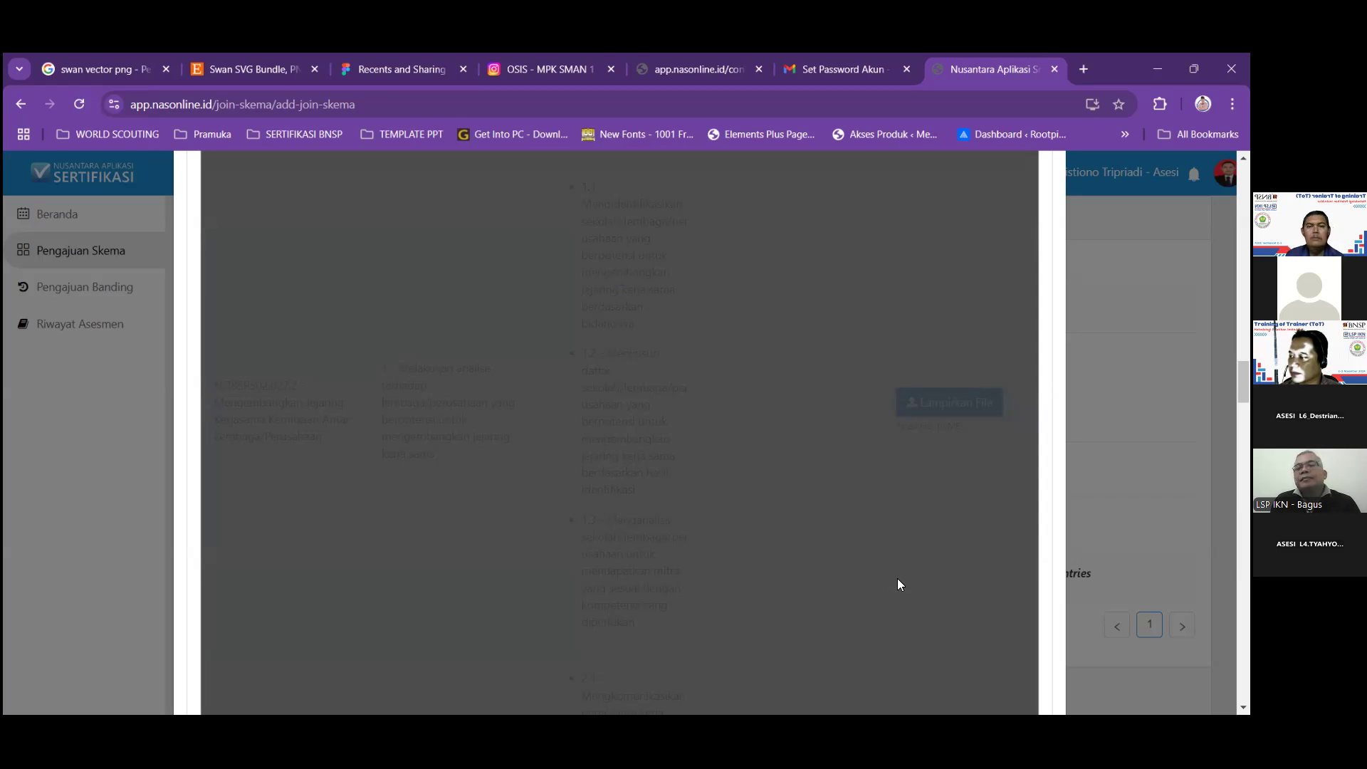
Attach (14) Jejaring kerjasama OK.docx to elements 2 and 3 of N.78SPS02.027.2.
{"action": "scroll", "coordinate": [895, 579], "scroll_direction": "down", "scroll_amount": 5}
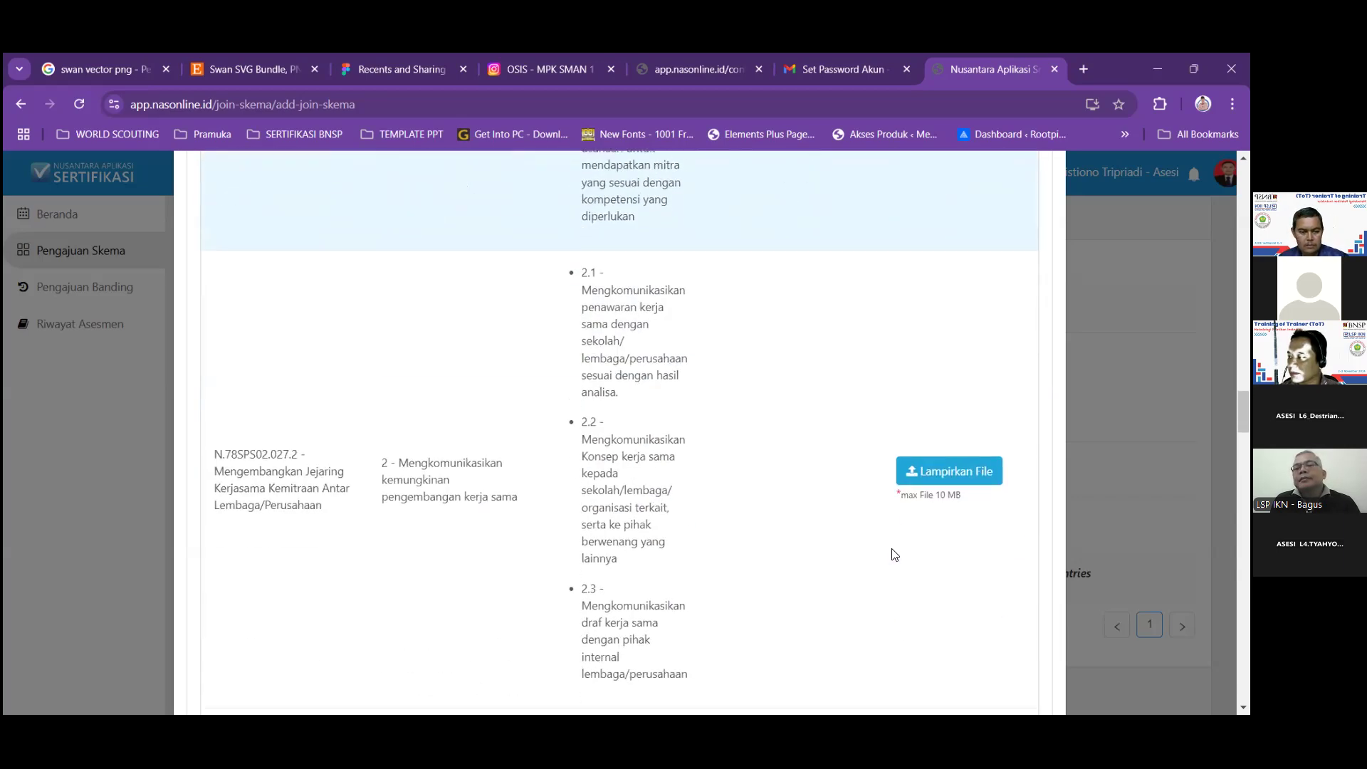
{"action": "left_click", "coordinate": [934, 473]}
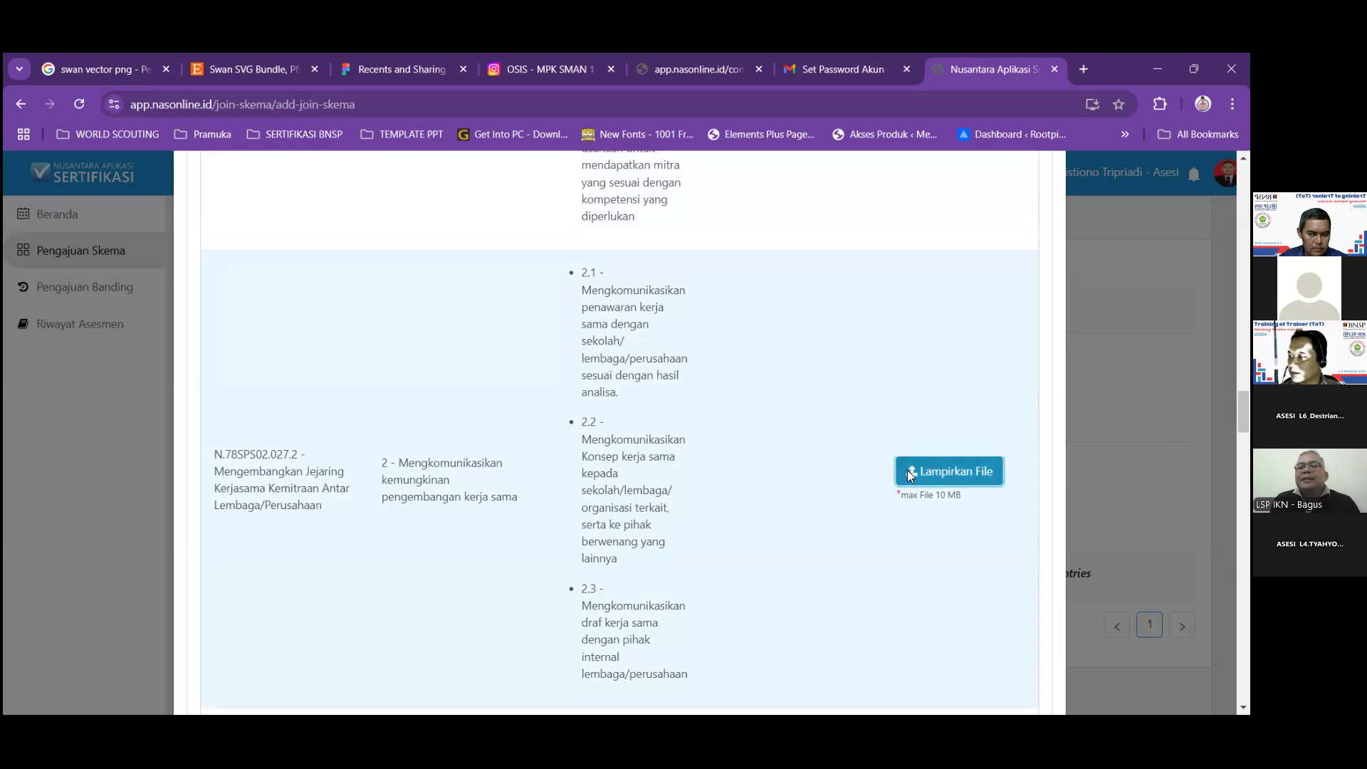
{"action": "scroll", "coordinate": [689, 471], "scroll_direction": "down", "scroll_amount": 2}
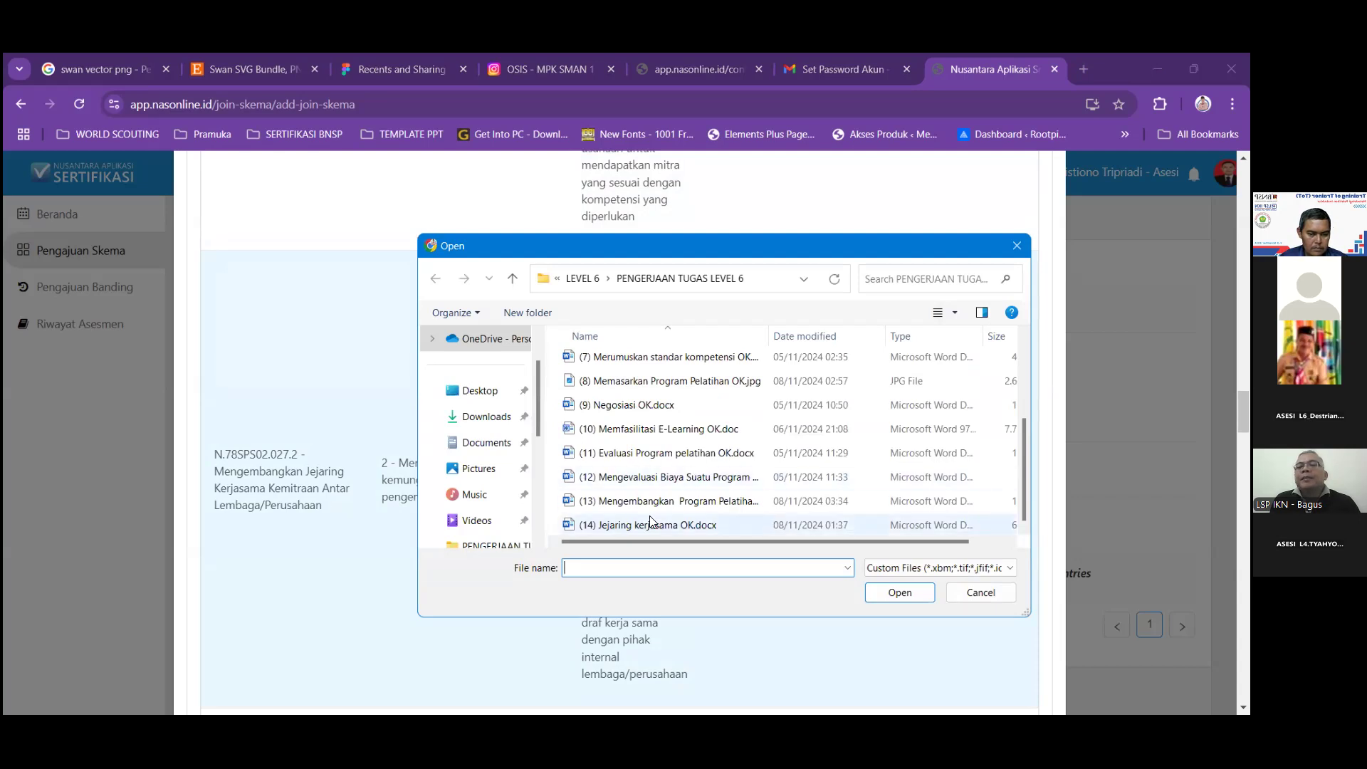
{"action": "left_click", "coordinate": [649, 526]}
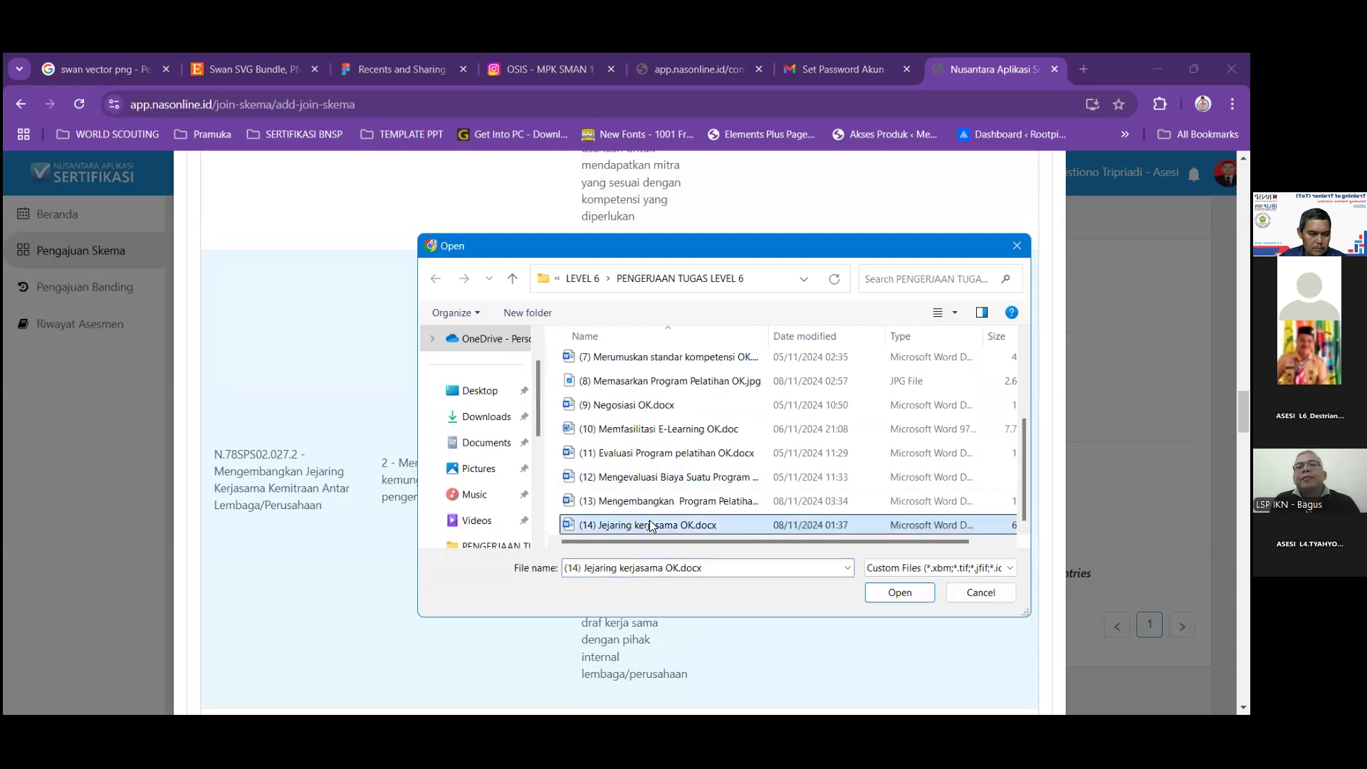
{"action": "left_click", "coordinate": [898, 592]}
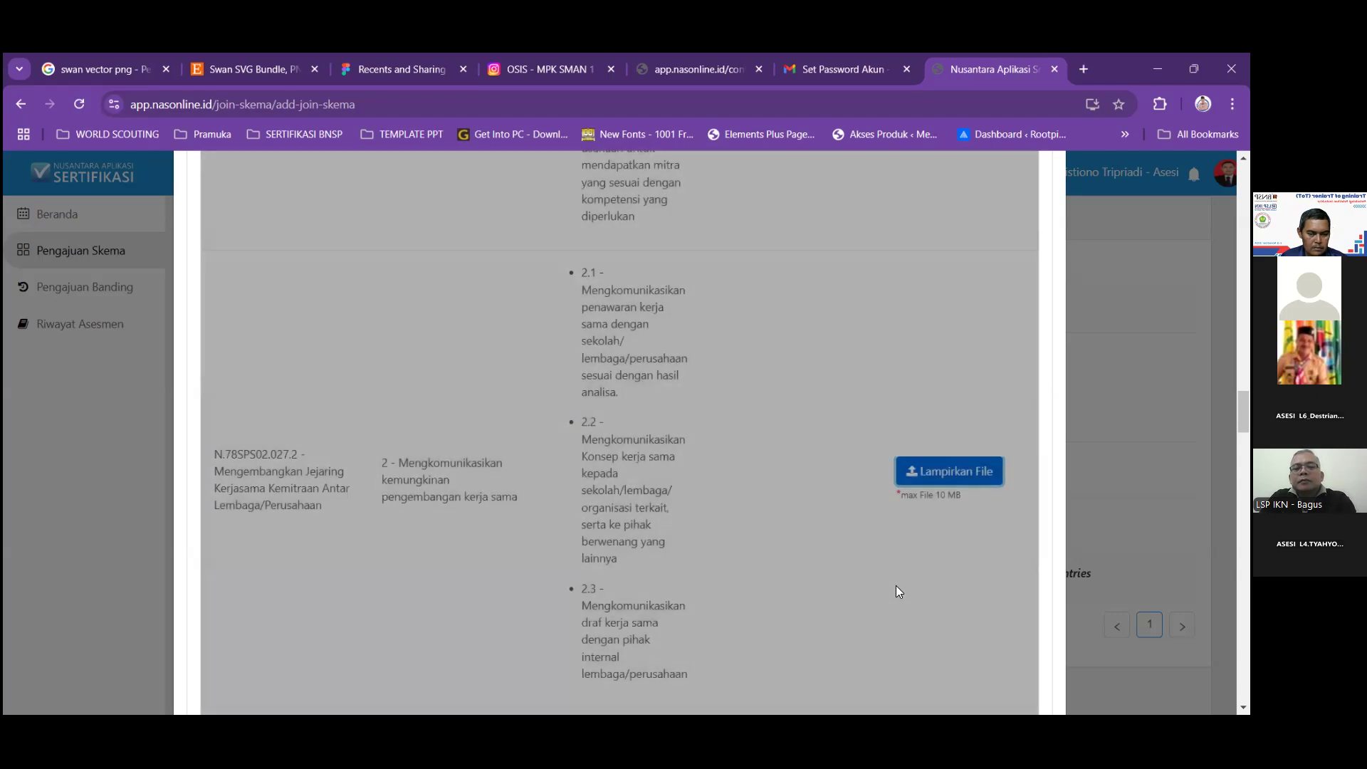
{"action": "scroll", "coordinate": [905, 578], "scroll_direction": "down", "scroll_amount": 3}
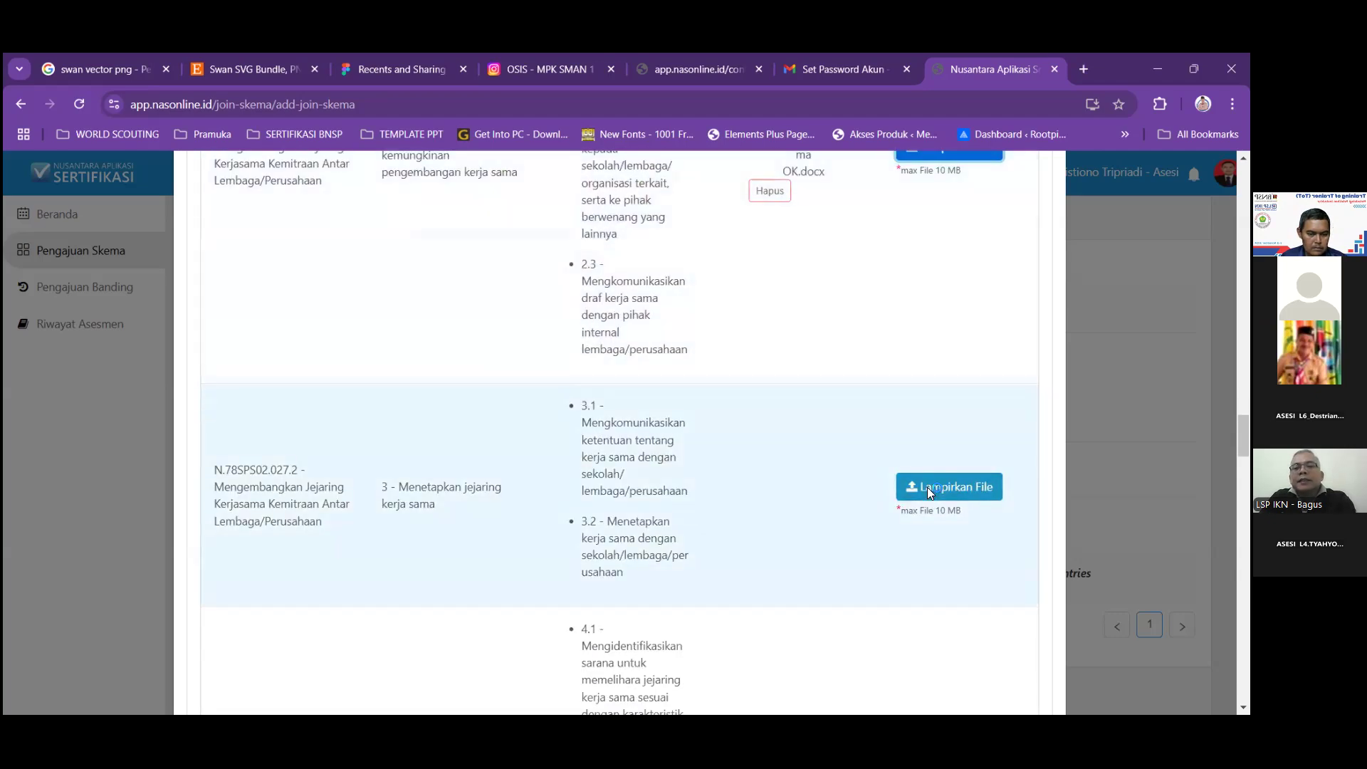
{"action": "left_click", "coordinate": [927, 487]}
{"action": "scroll", "coordinate": [780, 492], "scroll_direction": "down", "scroll_amount": 2}
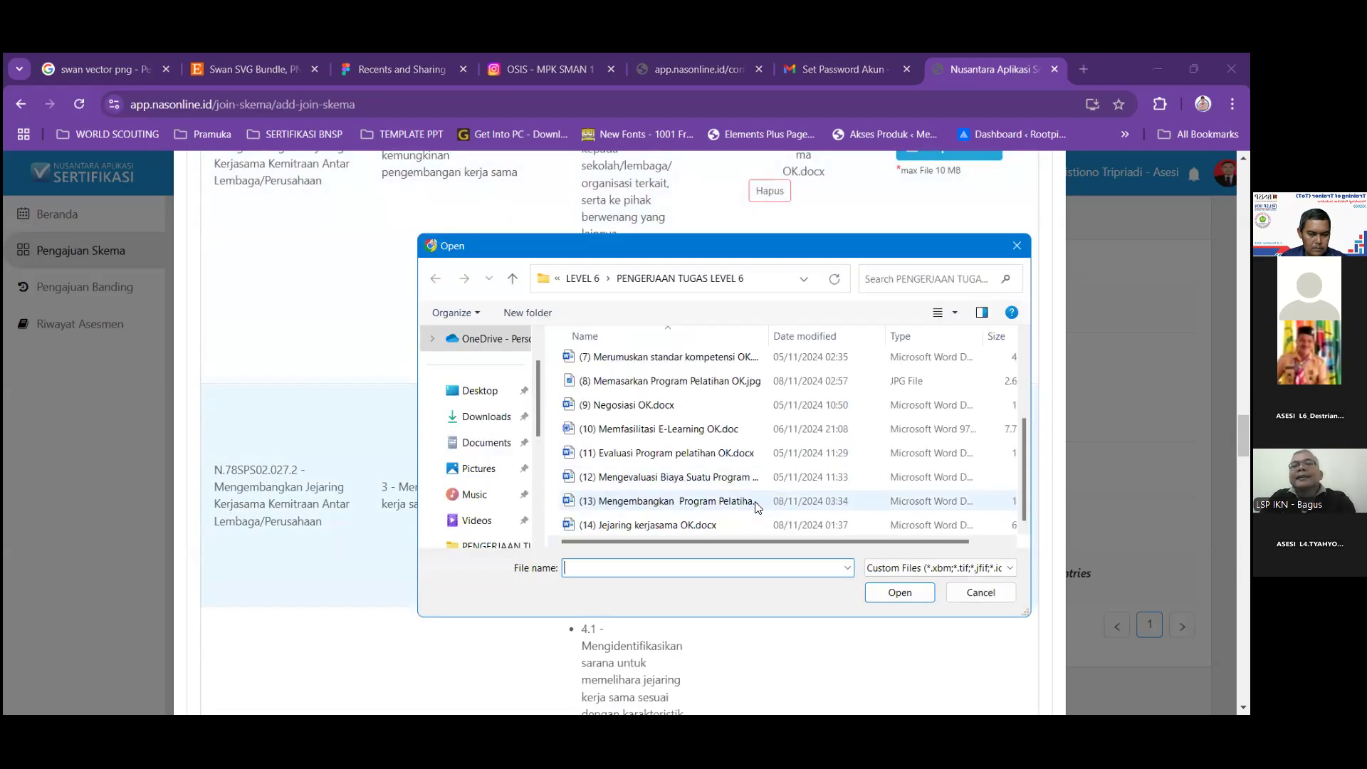
{"action": "left_click", "coordinate": [676, 525]}
{"action": "left_click", "coordinate": [887, 592]}
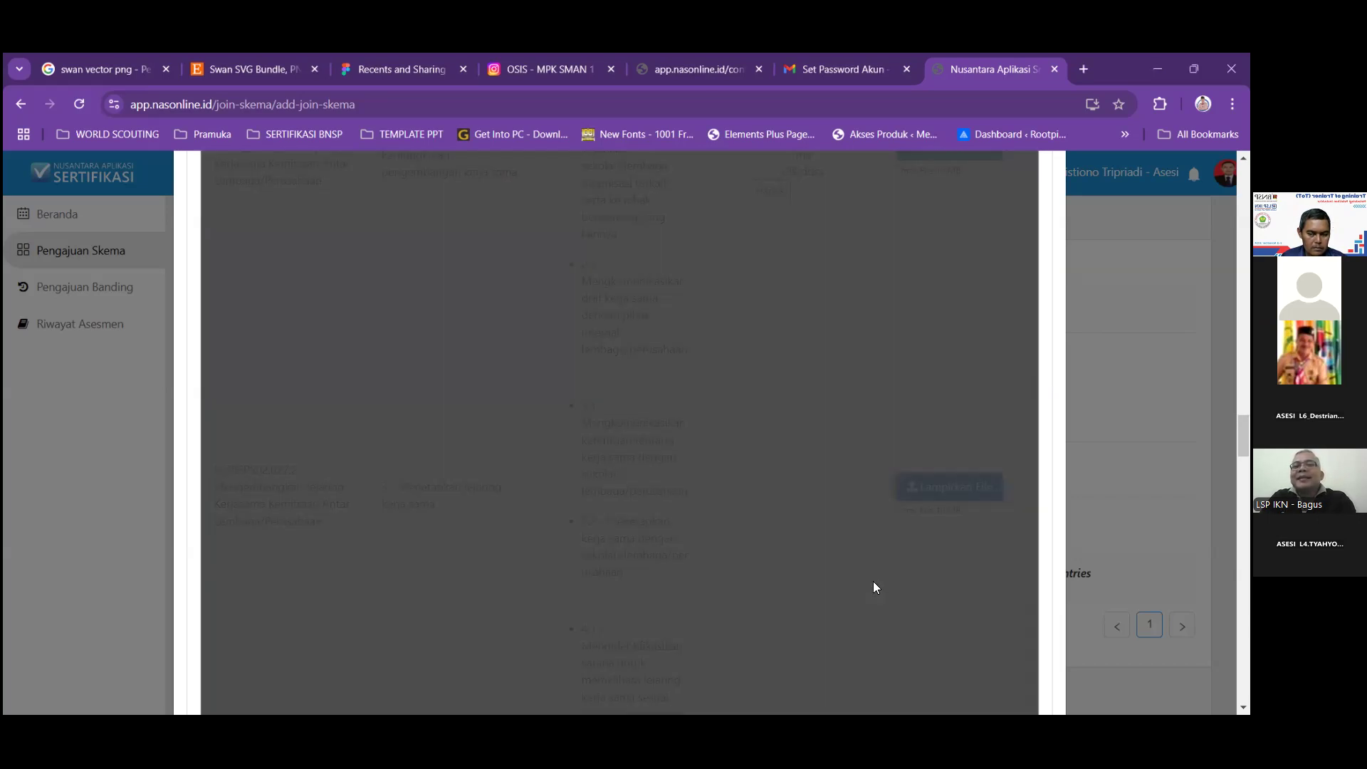
Attach (14) Jejaring kerjasama OK.docx to element 4 of N.78SPS02.027.2.
{"action": "scroll", "coordinate": [873, 587], "scroll_direction": "down", "scroll_amount": 2}
{"action": "scroll", "coordinate": [872, 589], "scroll_direction": "down", "scroll_amount": 2}
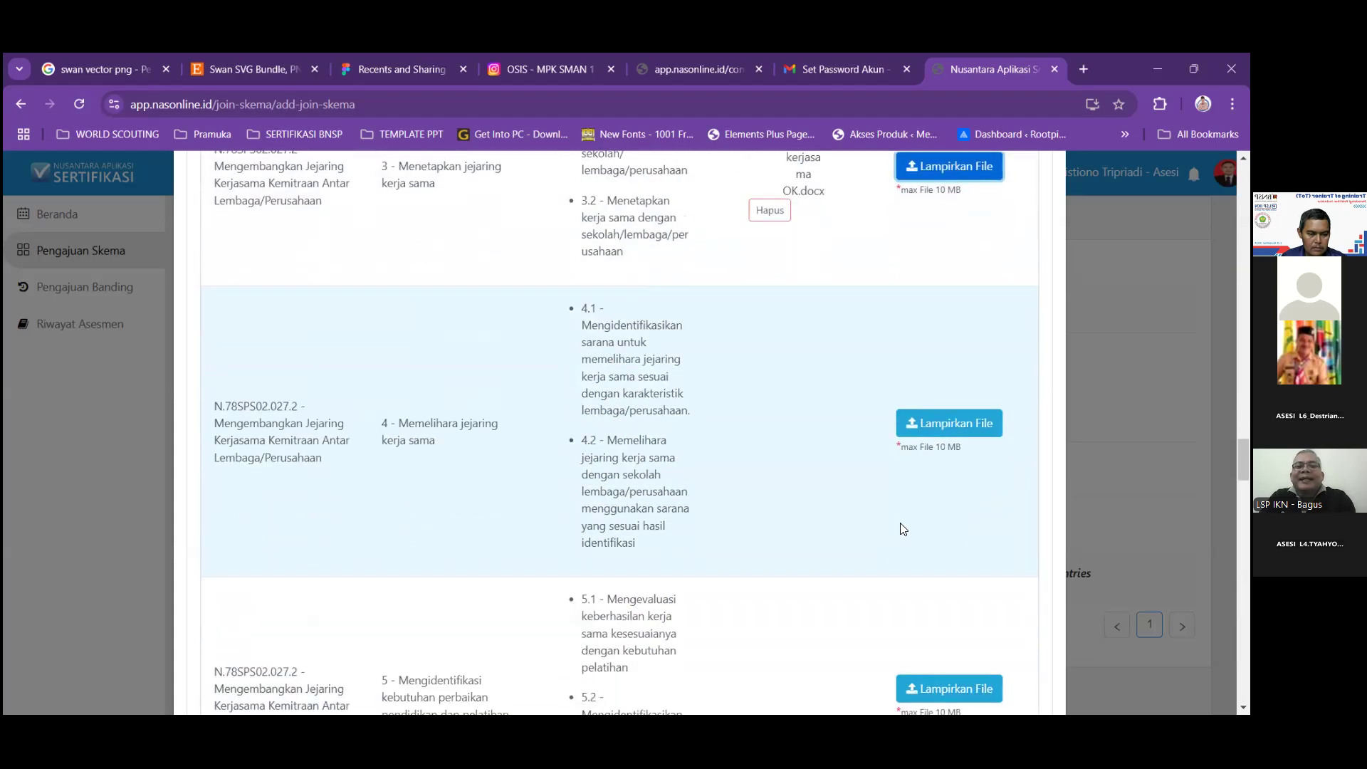
{"action": "left_click", "coordinate": [926, 427]}
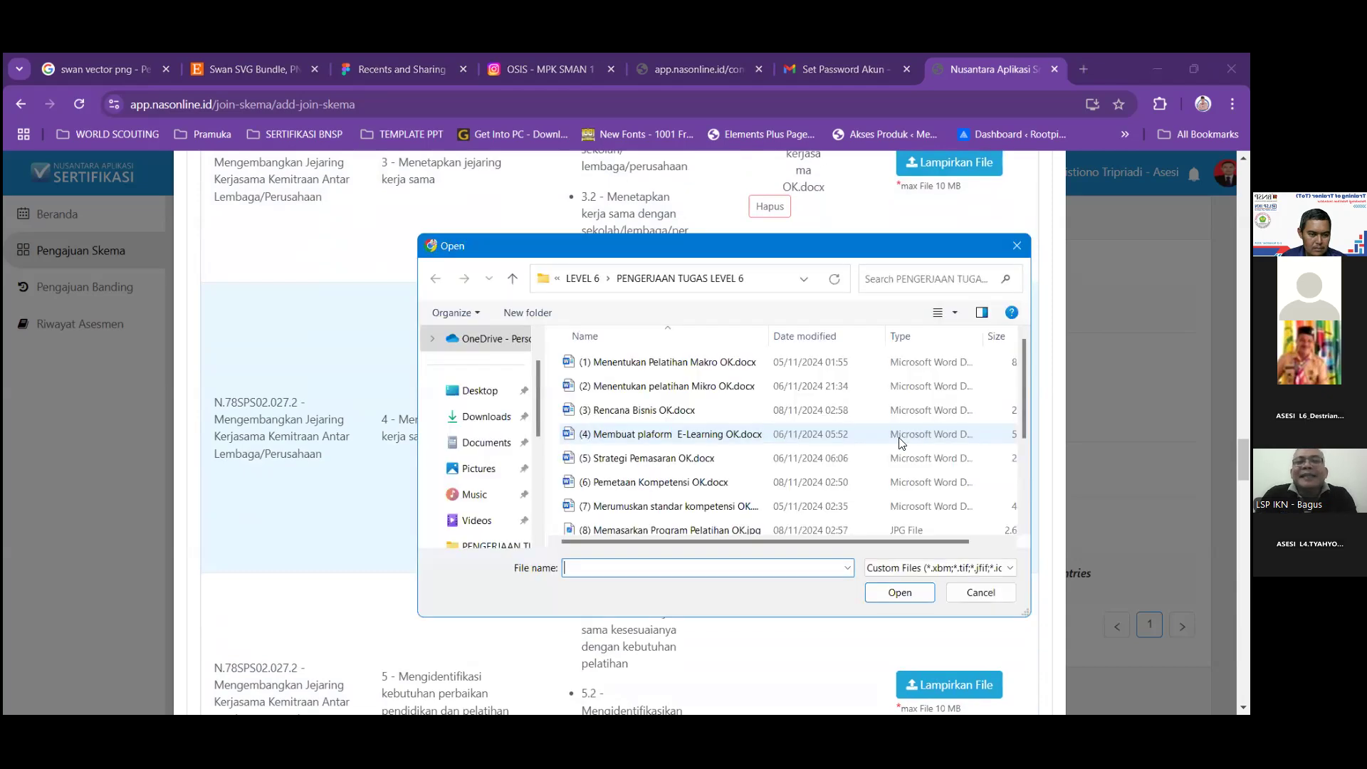
{"action": "scroll", "coordinate": [700, 531], "scroll_direction": "down", "scroll_amount": 2}
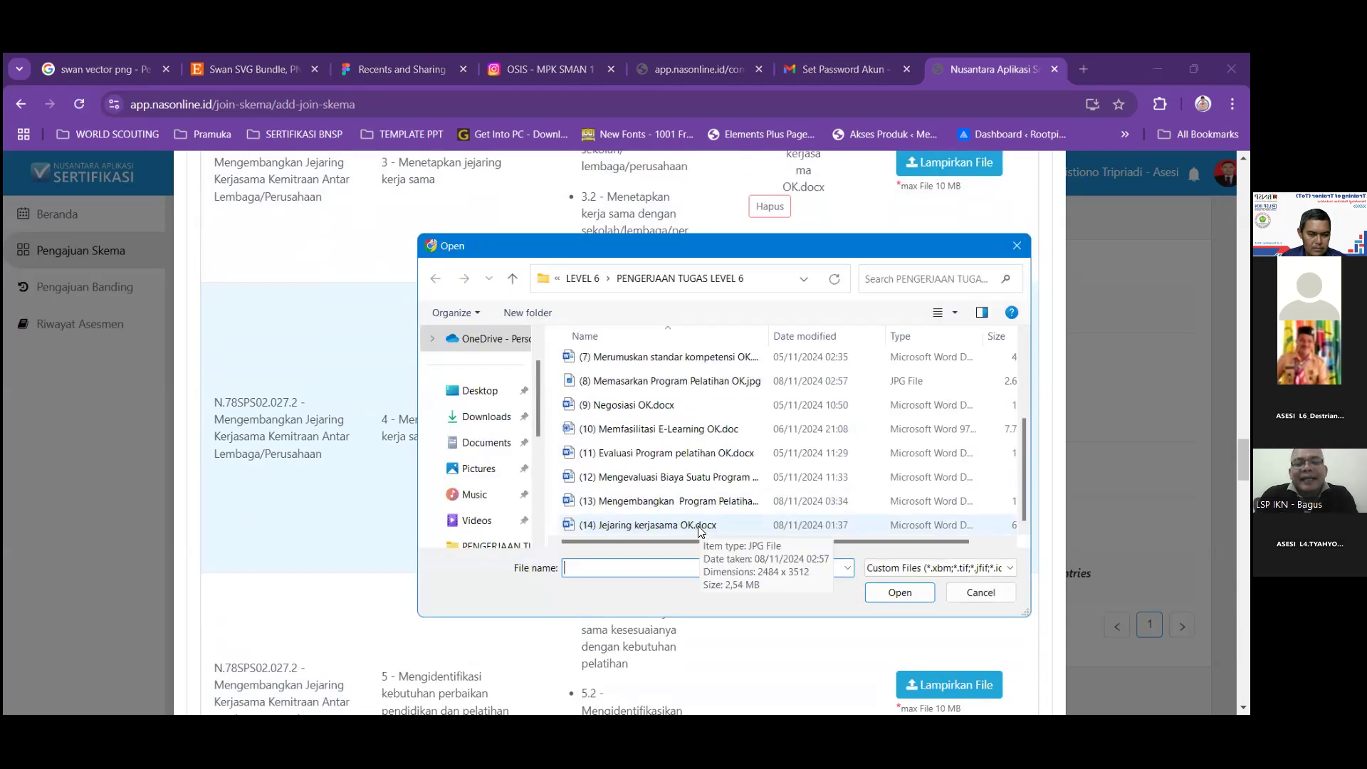
{"action": "left_click", "coordinate": [700, 527]}
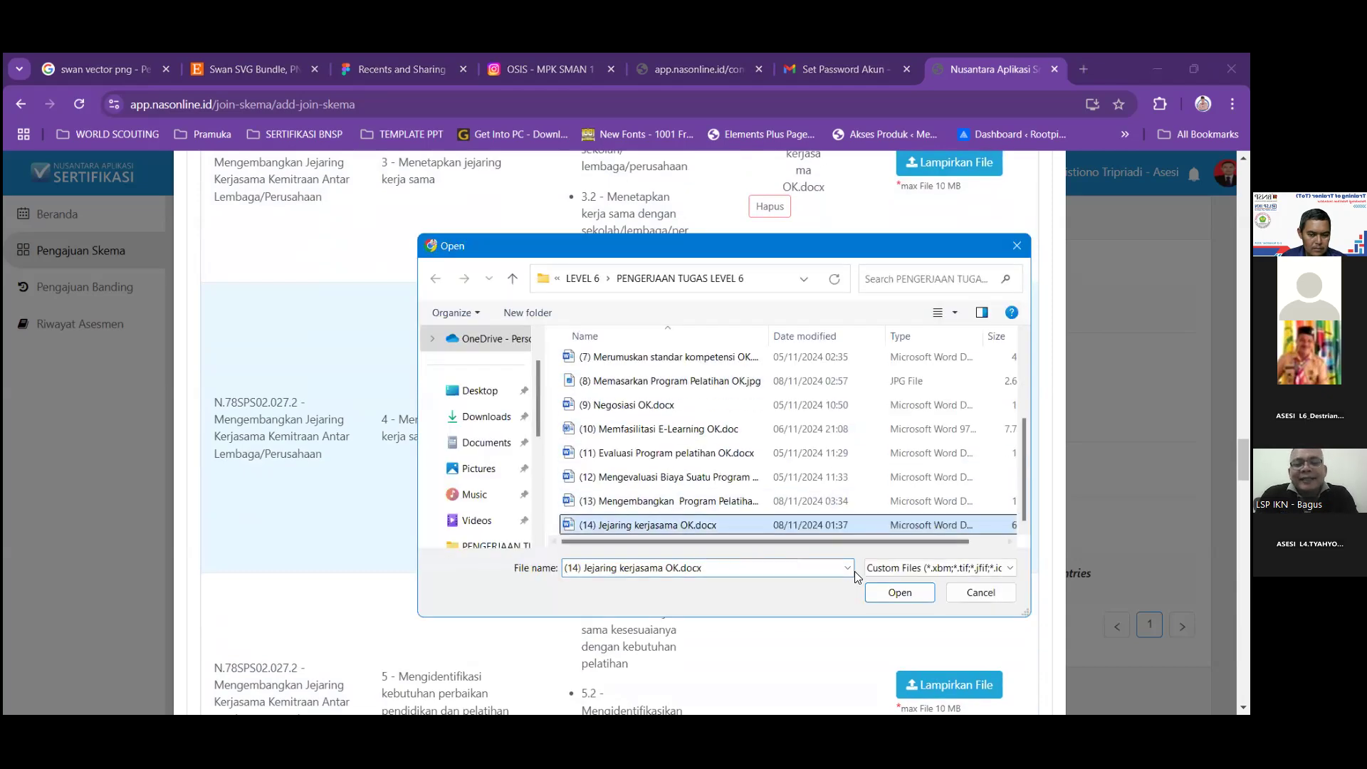
{"action": "left_click", "coordinate": [882, 598]}
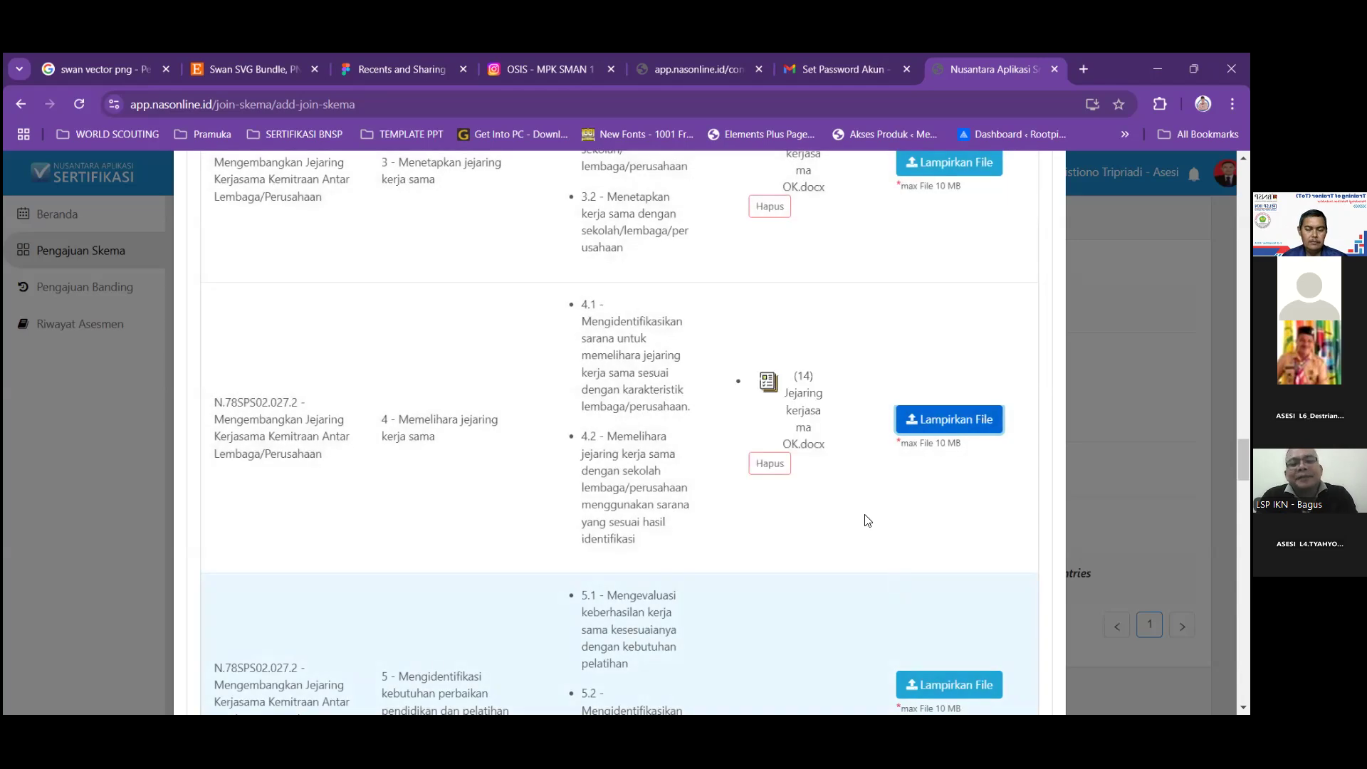
{"action": "scroll", "coordinate": [867, 520], "scroll_direction": "down", "scroll_amount": 5}
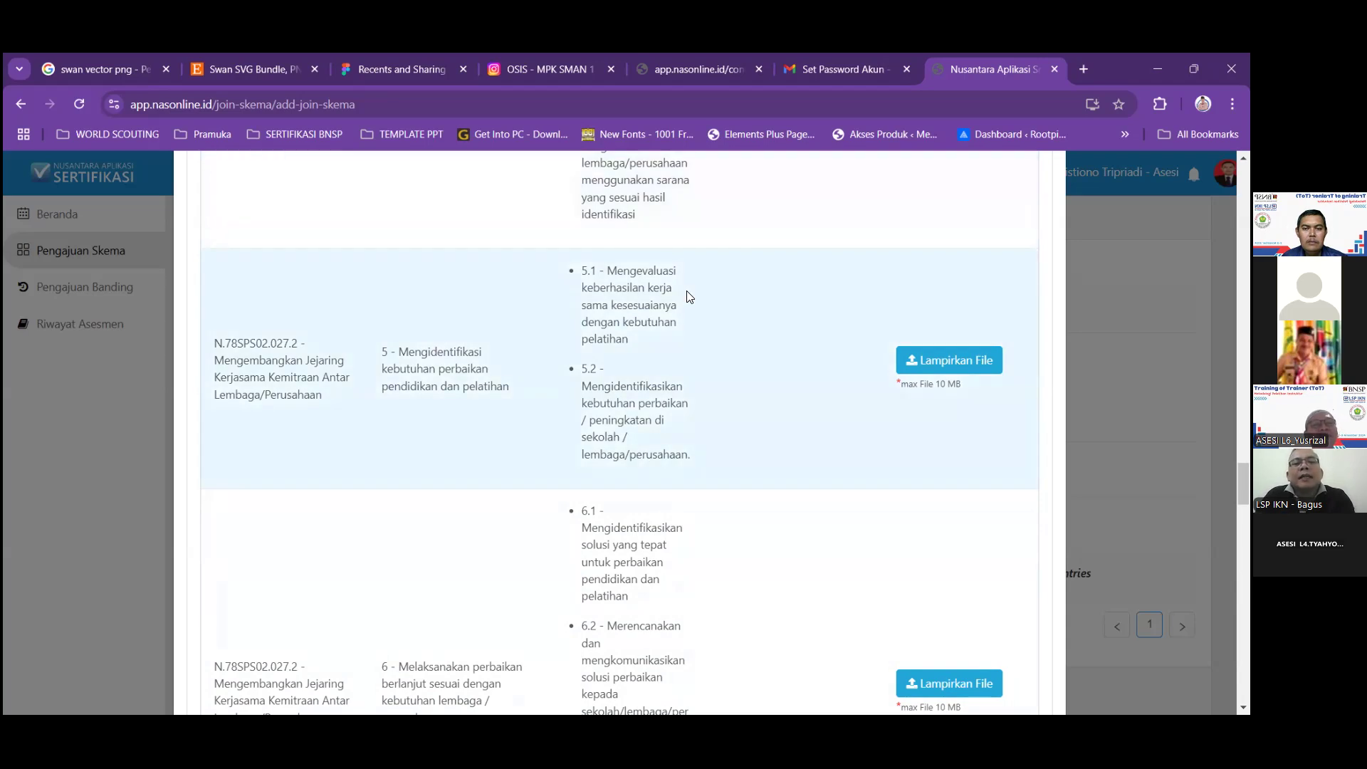
Attach (14) Jejaring kerjasama OK.docx to elements 5 and 6 of N.78SPS02.027.2.
{"action": "left_click", "coordinate": [927, 363]}
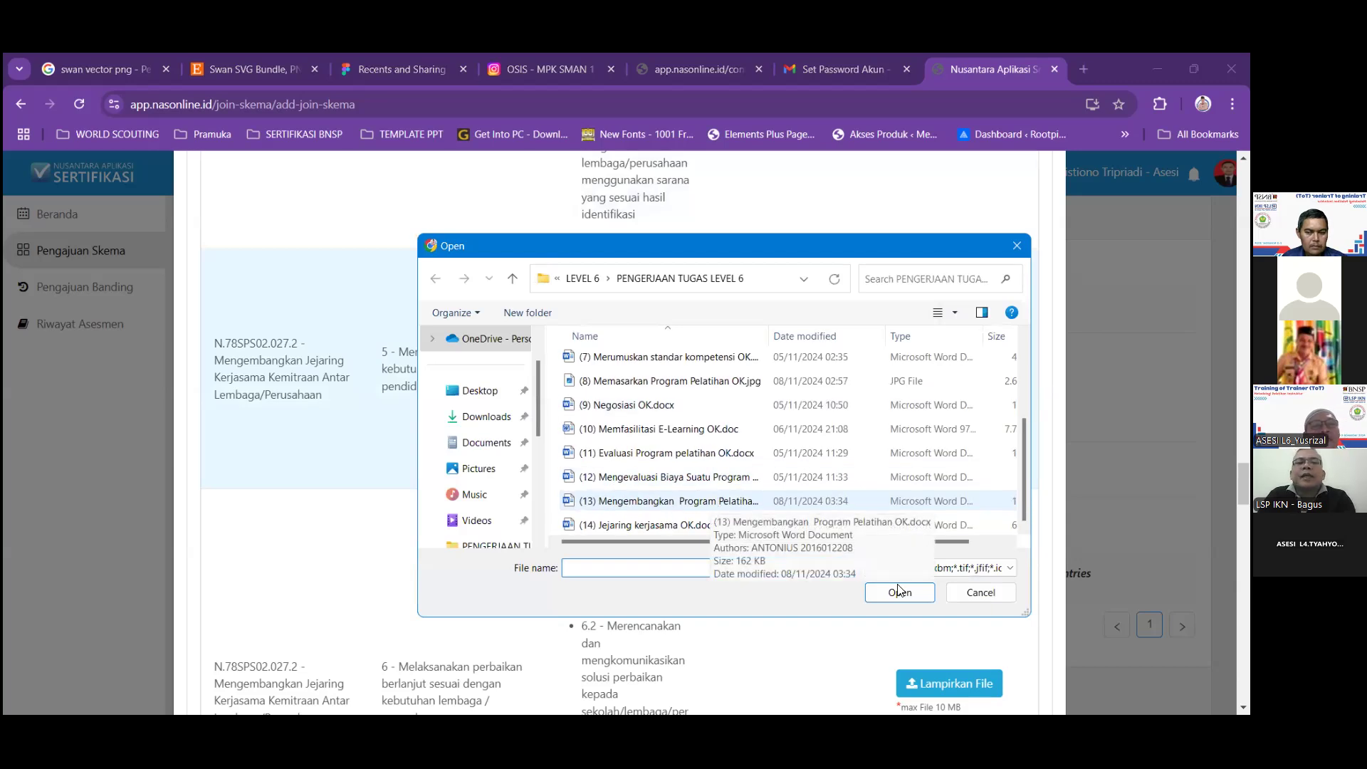
{"action": "double_click", "coordinate": [855, 533]}
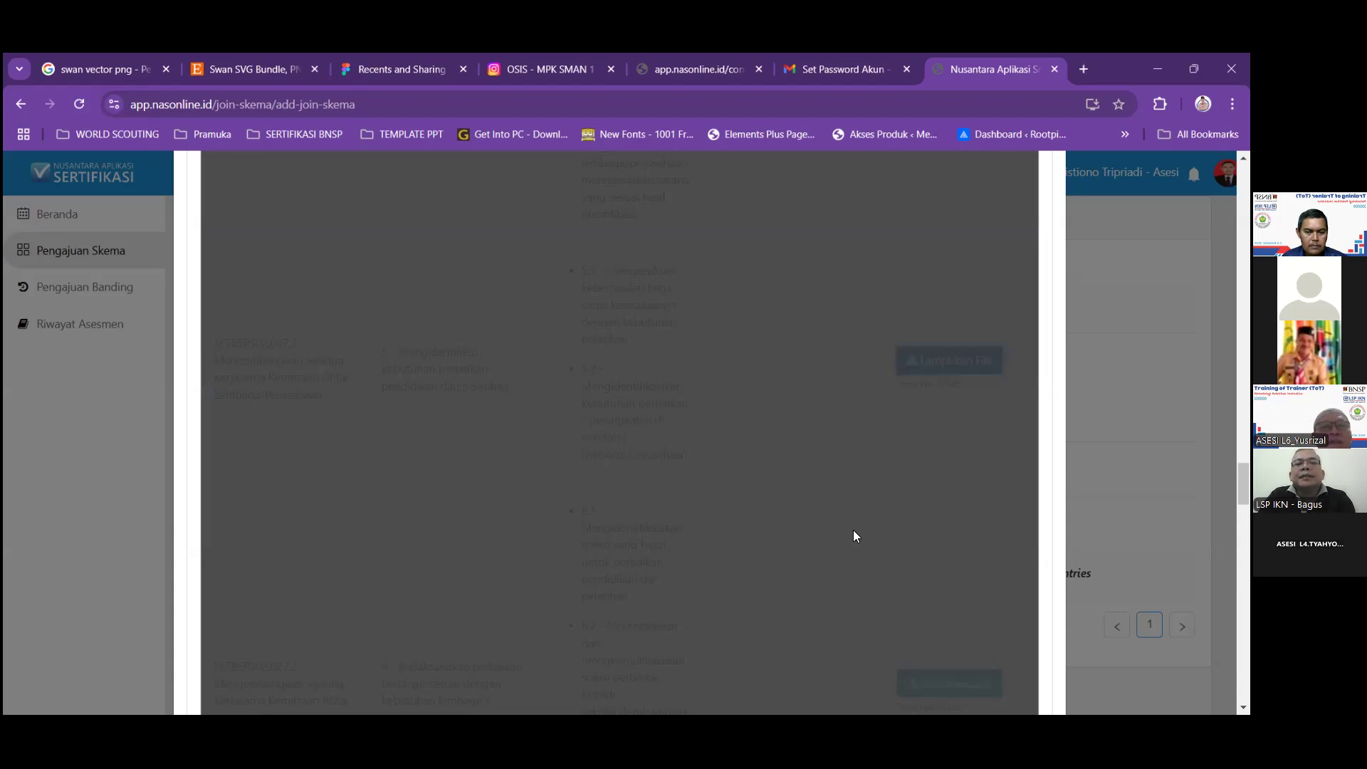
{"action": "scroll", "coordinate": [854, 527], "scroll_direction": "down", "scroll_amount": 4}
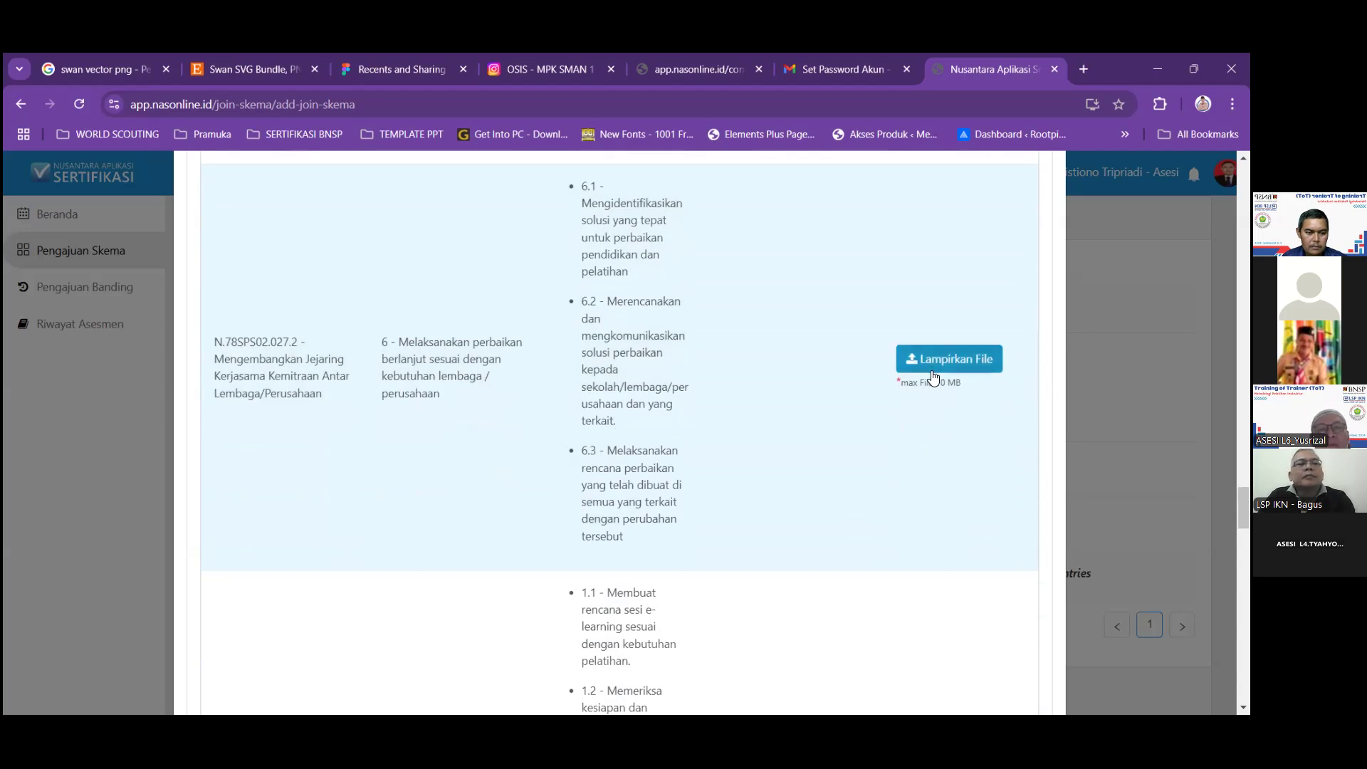
{"action": "left_click", "coordinate": [931, 373]}
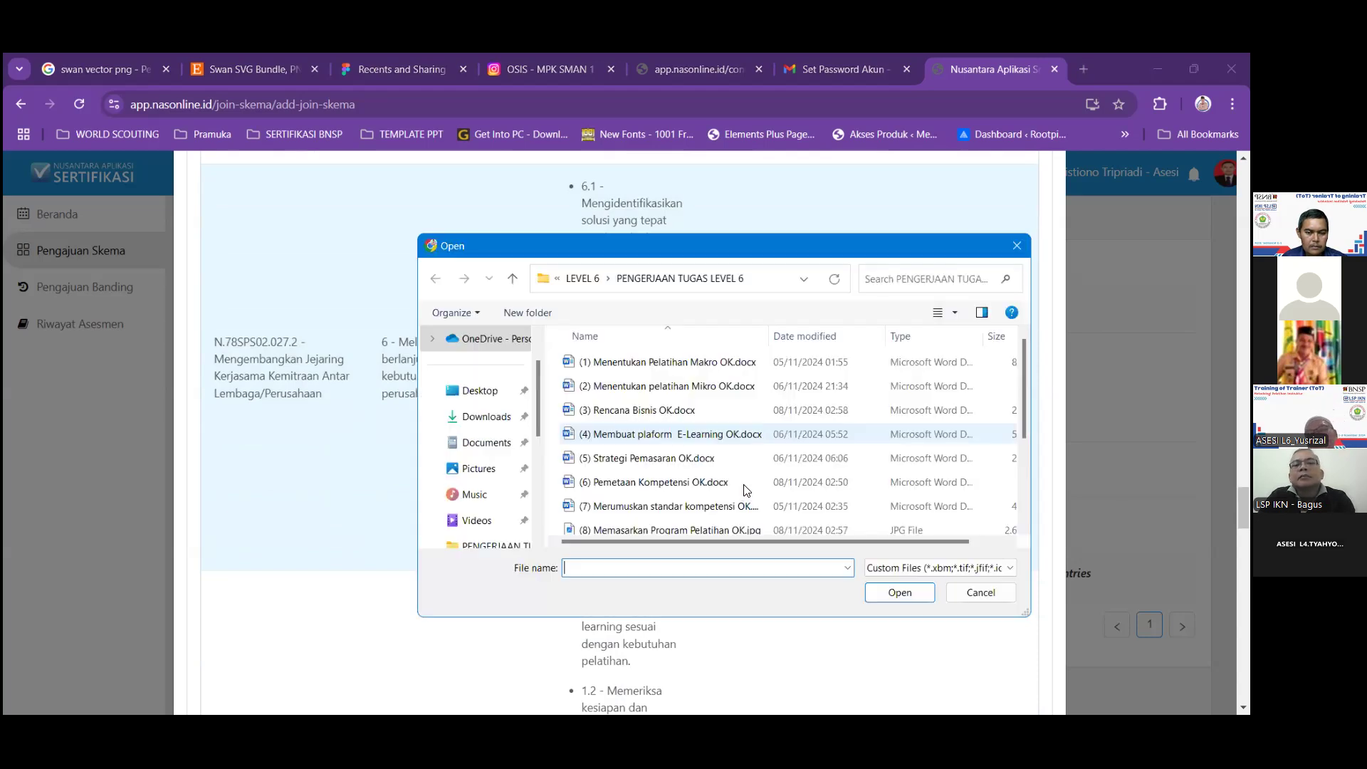
{"action": "scroll", "coordinate": [719, 514], "scroll_direction": "down", "scroll_amount": 2}
{"action": "left_click", "coordinate": [687, 524]}
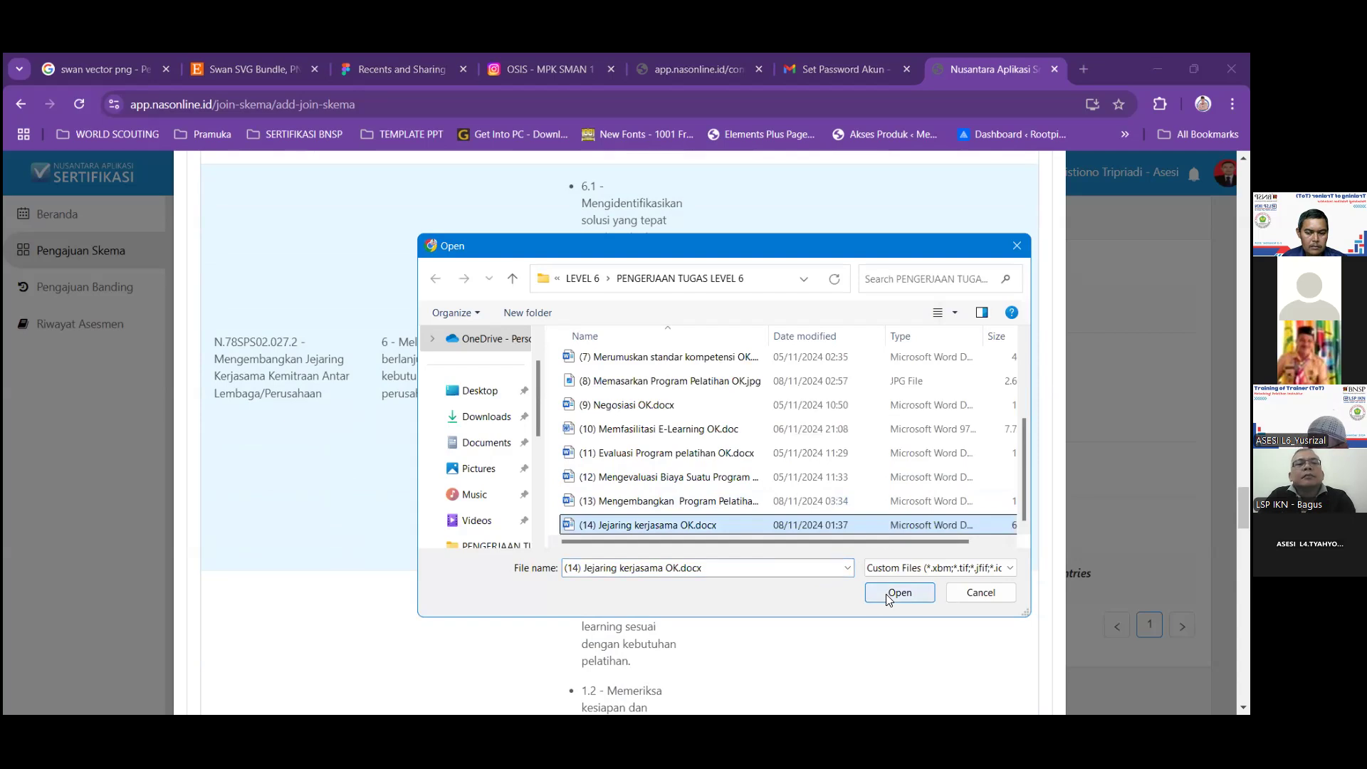
{"action": "left_click", "coordinate": [870, 588]}
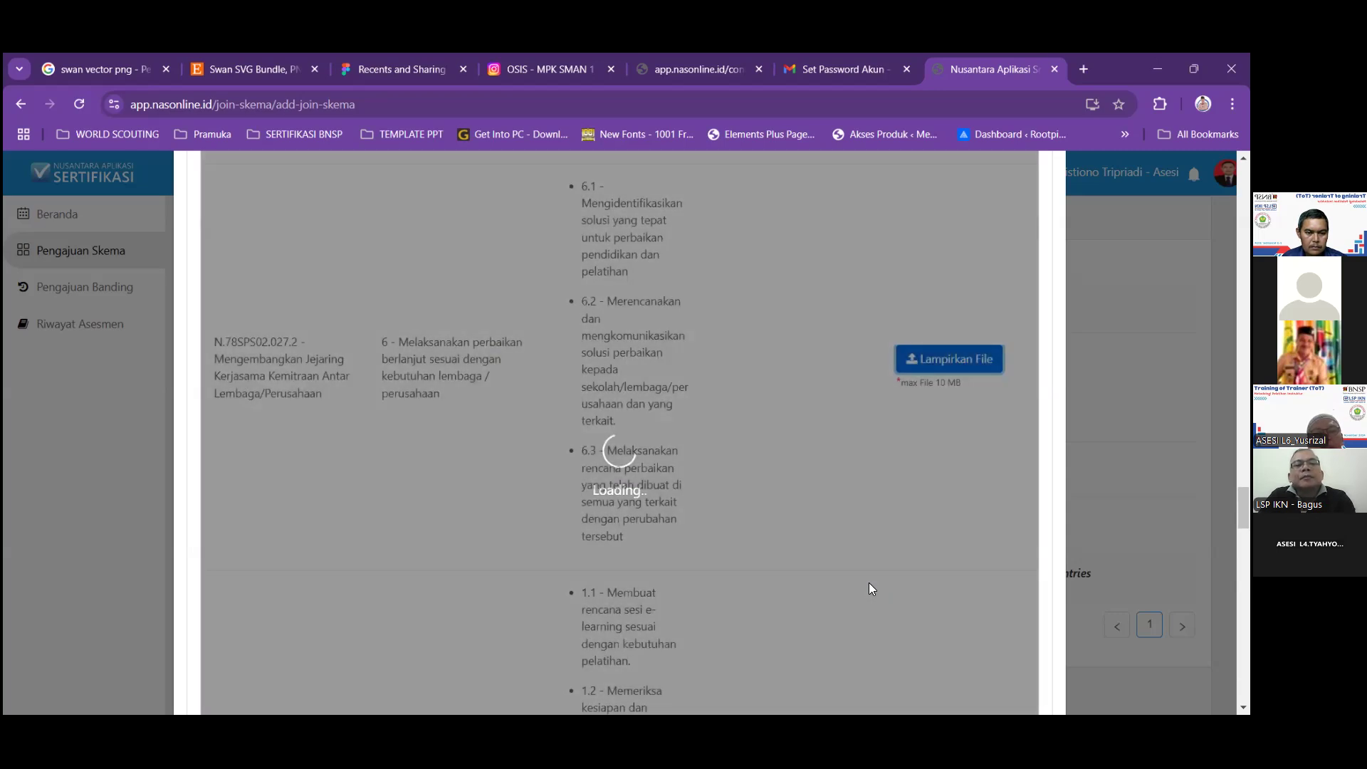
Start attaching a file to the Menyiapkan sesi e-learning row, then cancel the chooser.
{"action": "scroll", "coordinate": [872, 588], "scroll_direction": "down", "scroll_amount": 5}
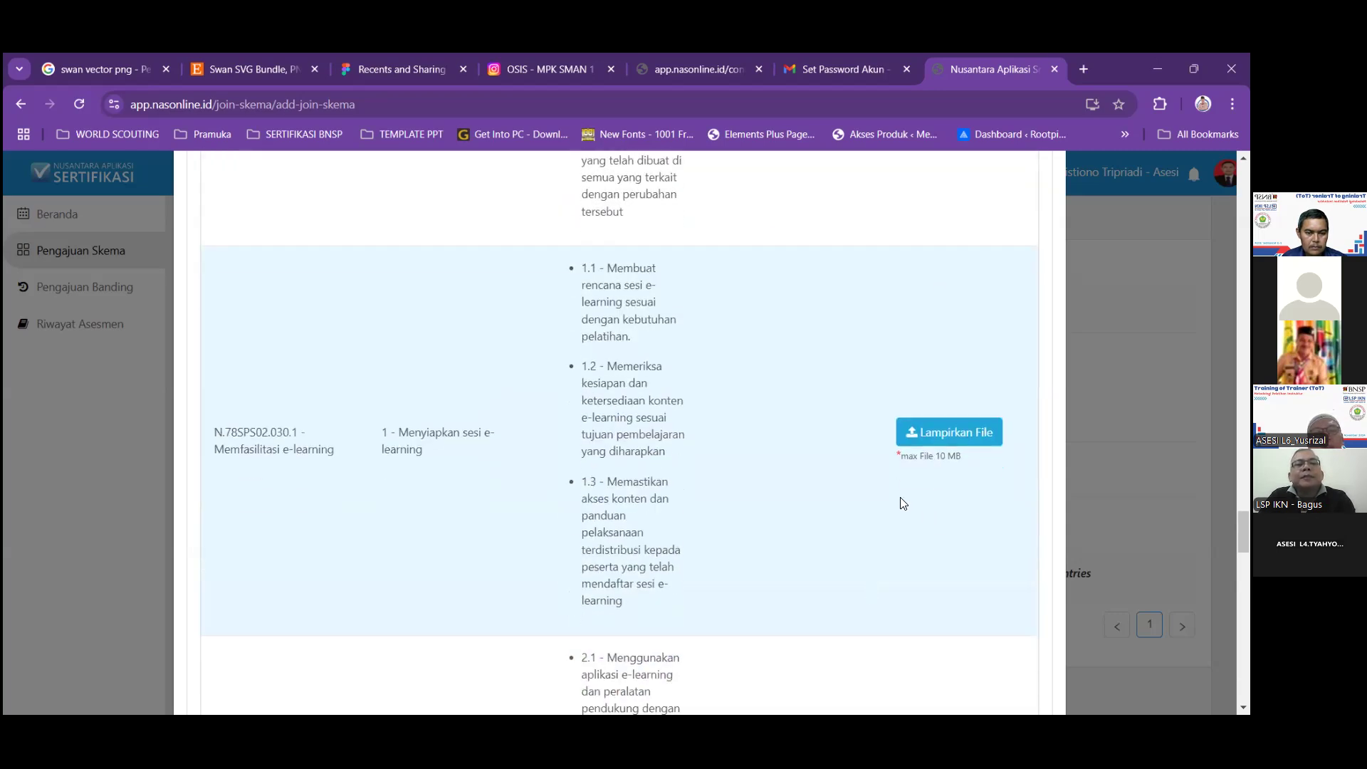
{"action": "left_click", "coordinate": [935, 435]}
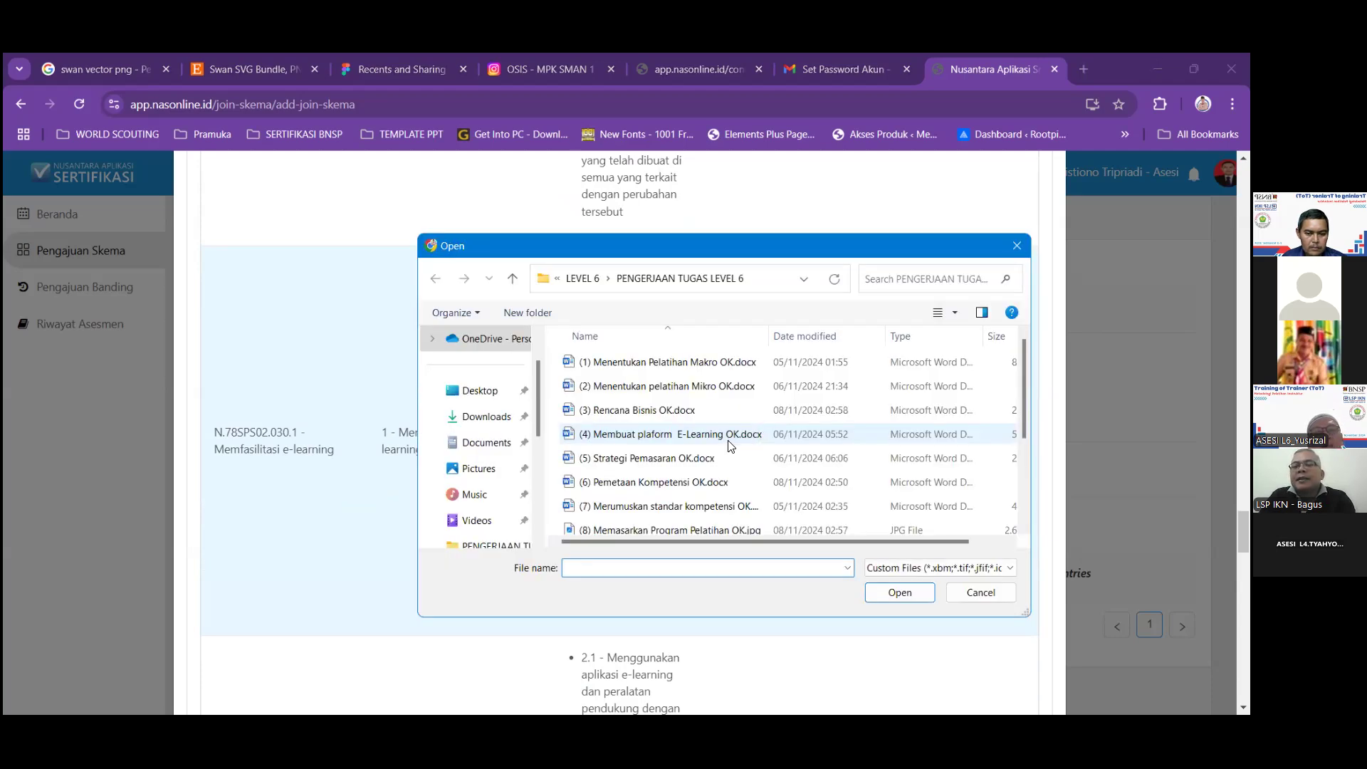
{"action": "scroll", "coordinate": [698, 510], "scroll_direction": "down", "scroll_amount": 1}
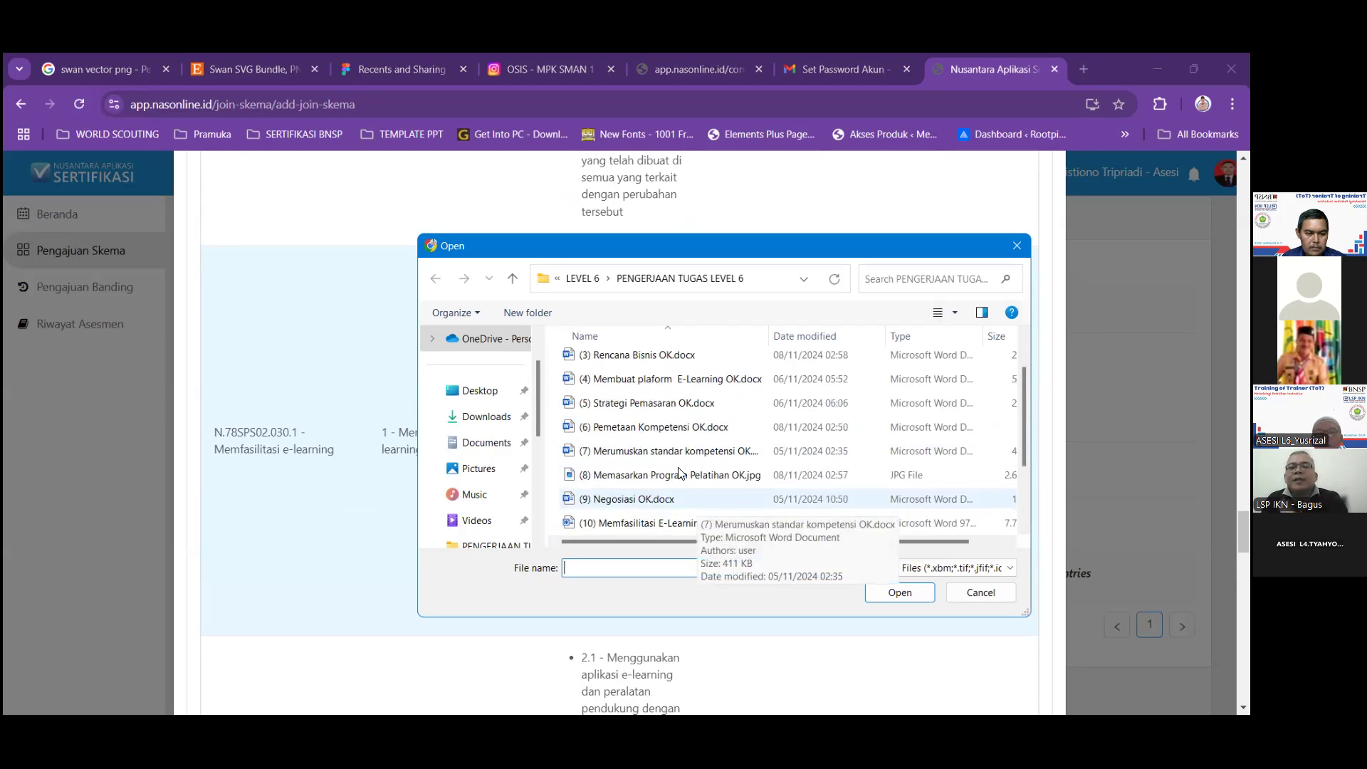
{"action": "scroll", "coordinate": [694, 470], "scroll_direction": "down", "scroll_amount": 1}
{"action": "scroll", "coordinate": [707, 443], "scroll_direction": "up", "scroll_amount": 1}
{"action": "scroll", "coordinate": [706, 443], "scroll_direction": "up", "scroll_amount": 1}
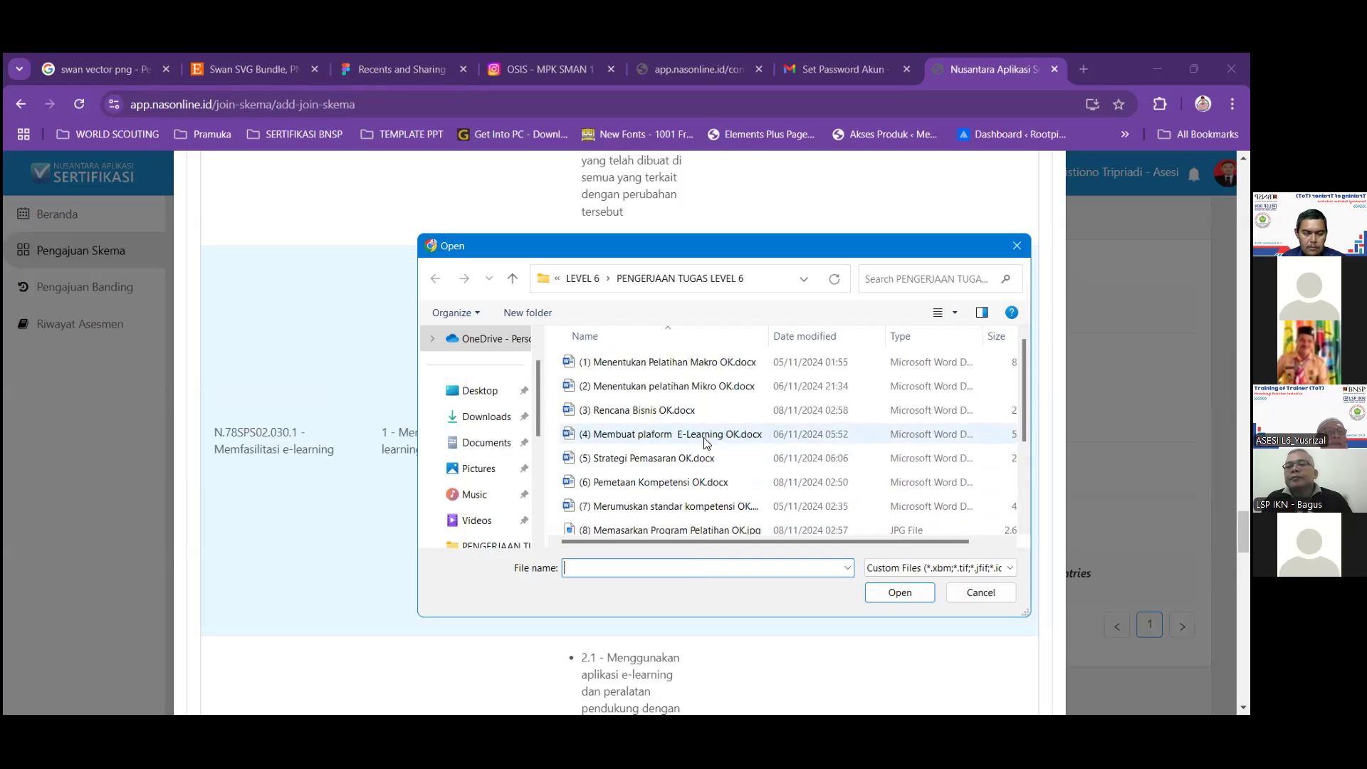
{"action": "left_click", "coordinate": [958, 595]}
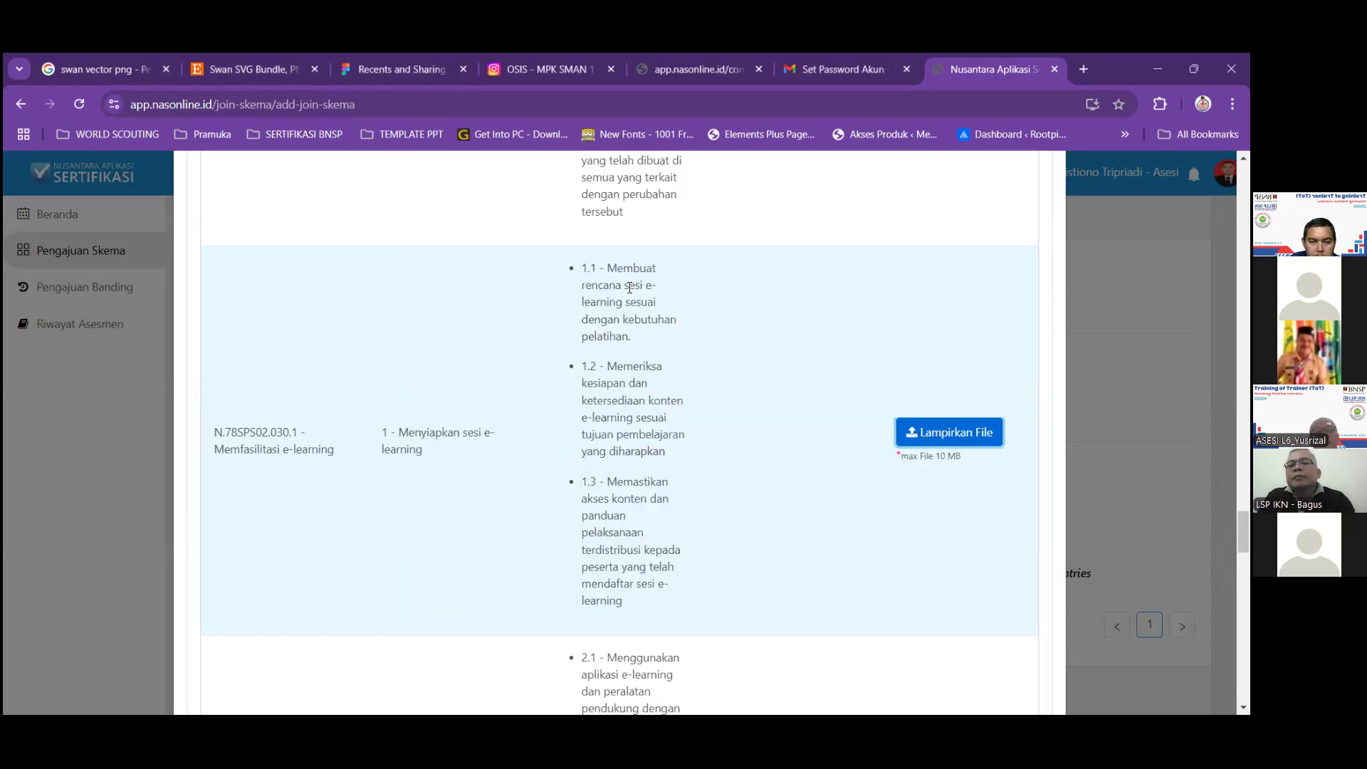
Attach (10) Memfasilitasi E-Learning OK.doc to element 1 of N.78SPS02.030.1.
{"action": "left_click", "coordinate": [919, 434]}
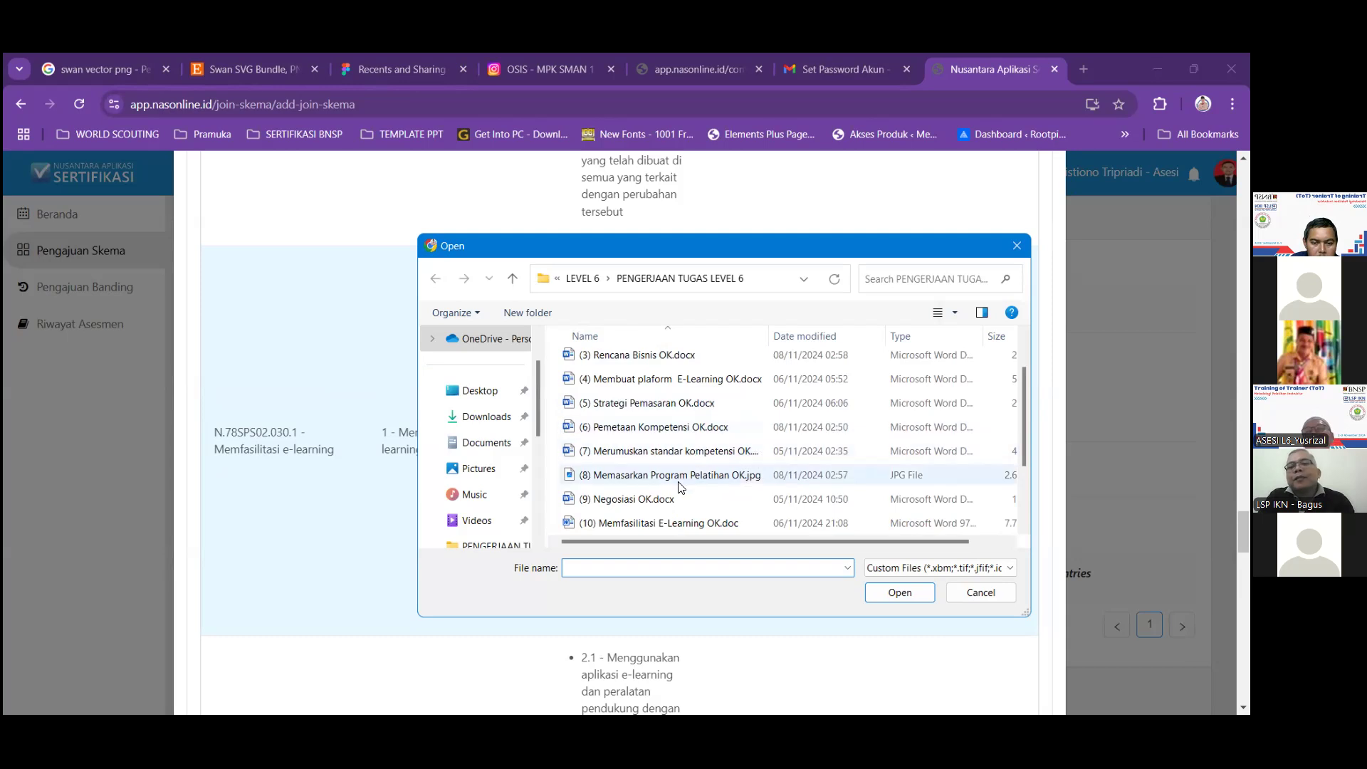
{"action": "scroll", "coordinate": [678, 486], "scroll_direction": "down", "scroll_amount": 1}
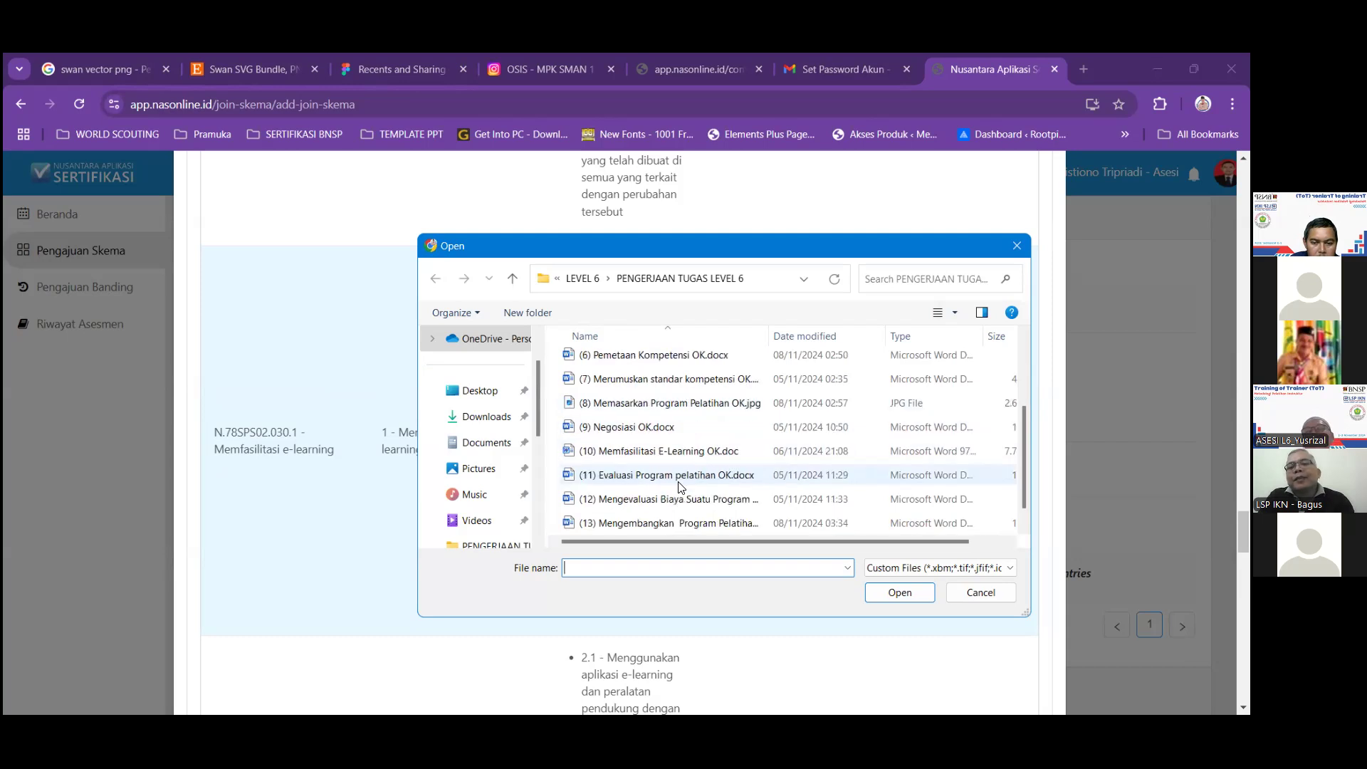
{"action": "left_click", "coordinate": [701, 453]}
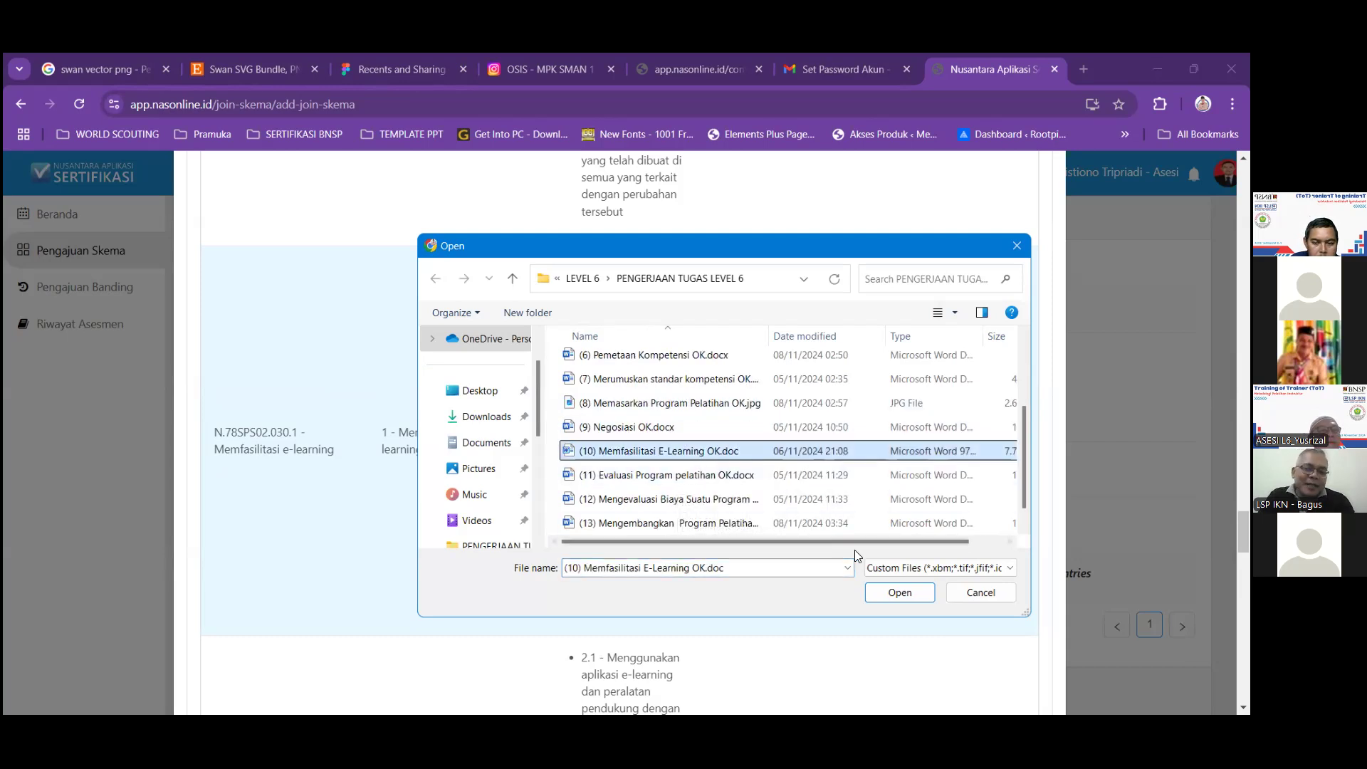
{"action": "left_click", "coordinate": [899, 592]}
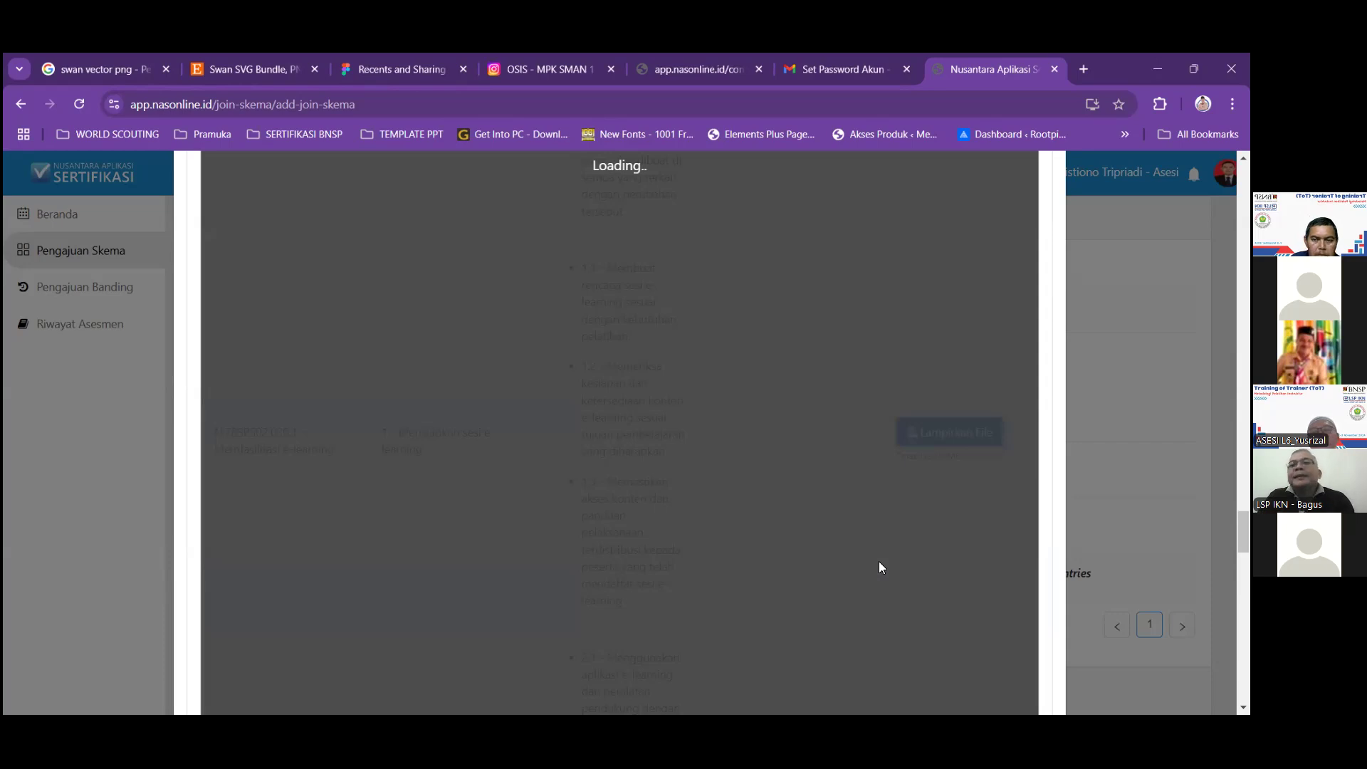
{"action": "scroll", "coordinate": [875, 571], "scroll_direction": "down", "scroll_amount": 1}
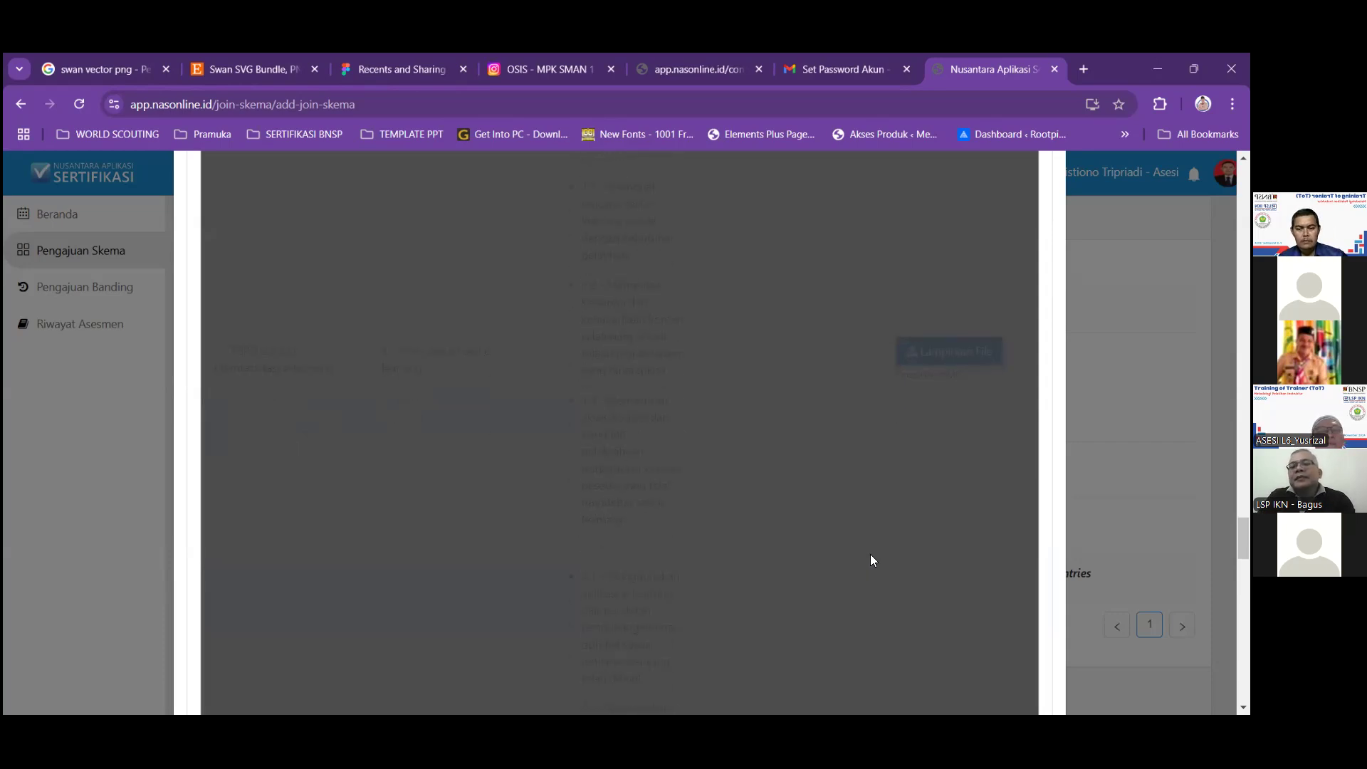